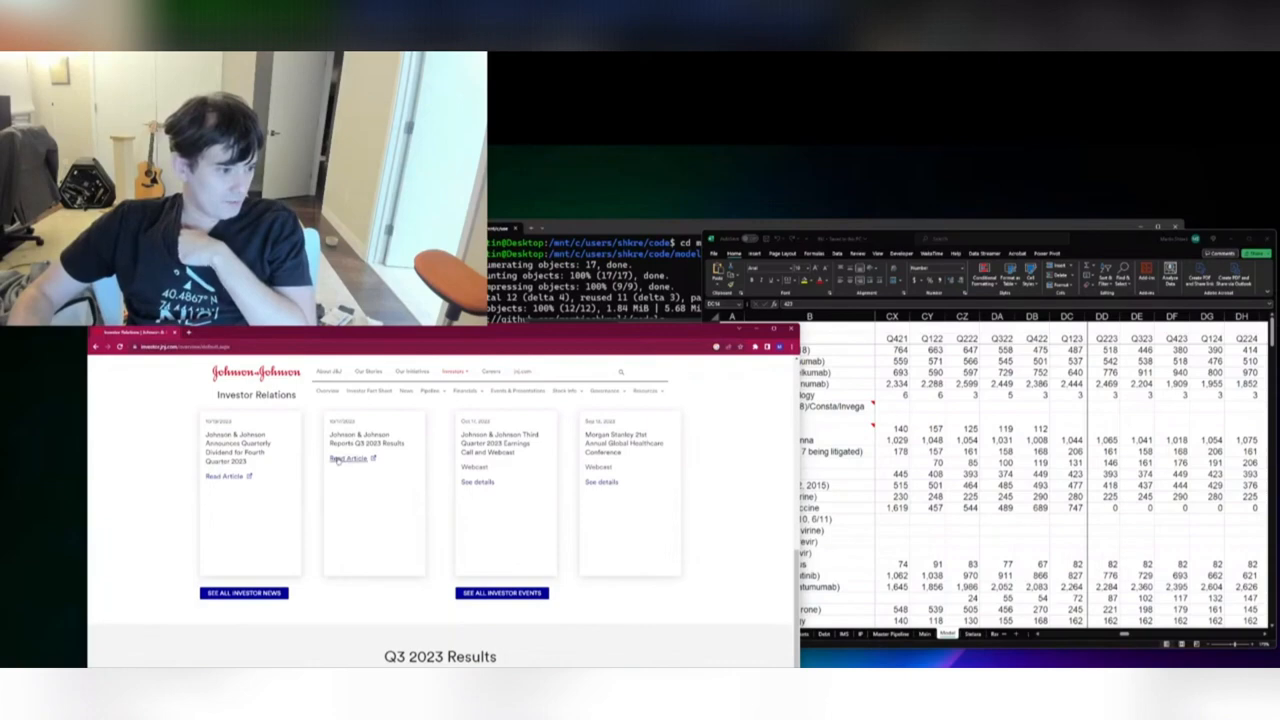
Open the Johnson & Johnson Q3 2023 results article and move the browser window clear of the spreadsheet's product names
left_click(343, 457)
left_click_drag(410, 346, 338, 346)
left_click(747, 471)
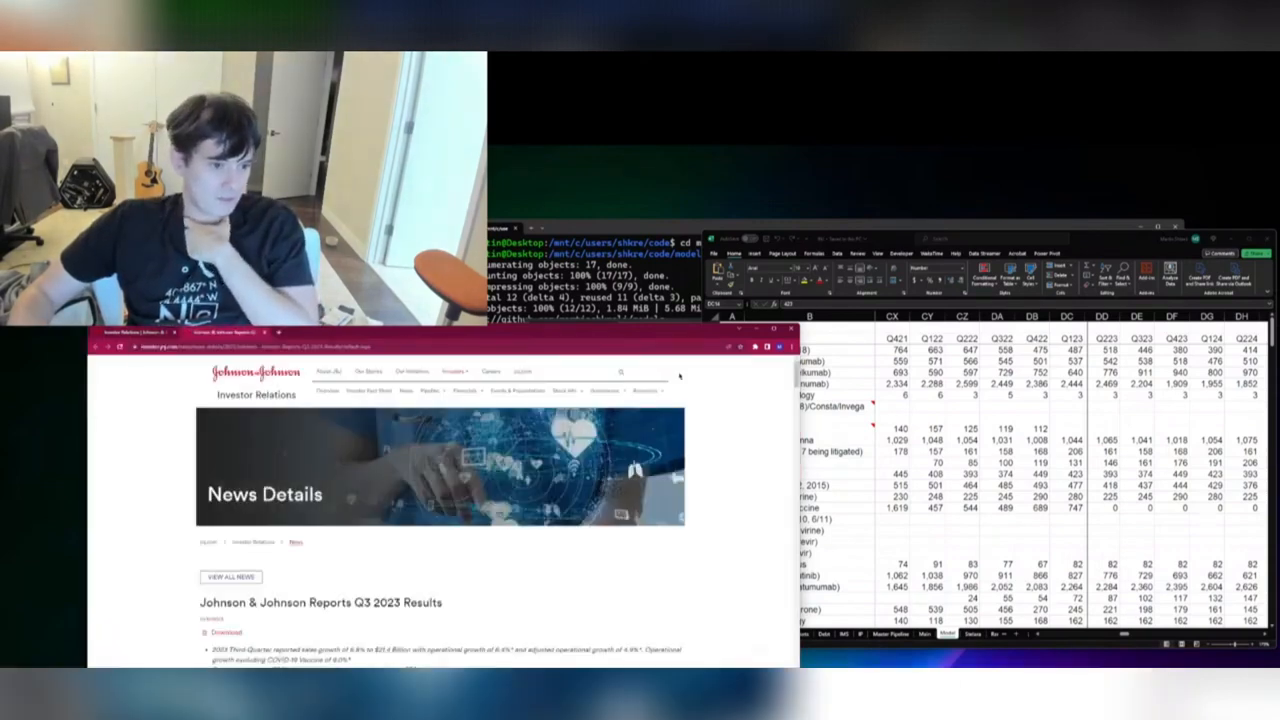
left_click_drag(678, 330, 599, 323)
Open the downloadable PDF of the Q3 2023 results press release from the article
scroll(569, 514, "down", 5)
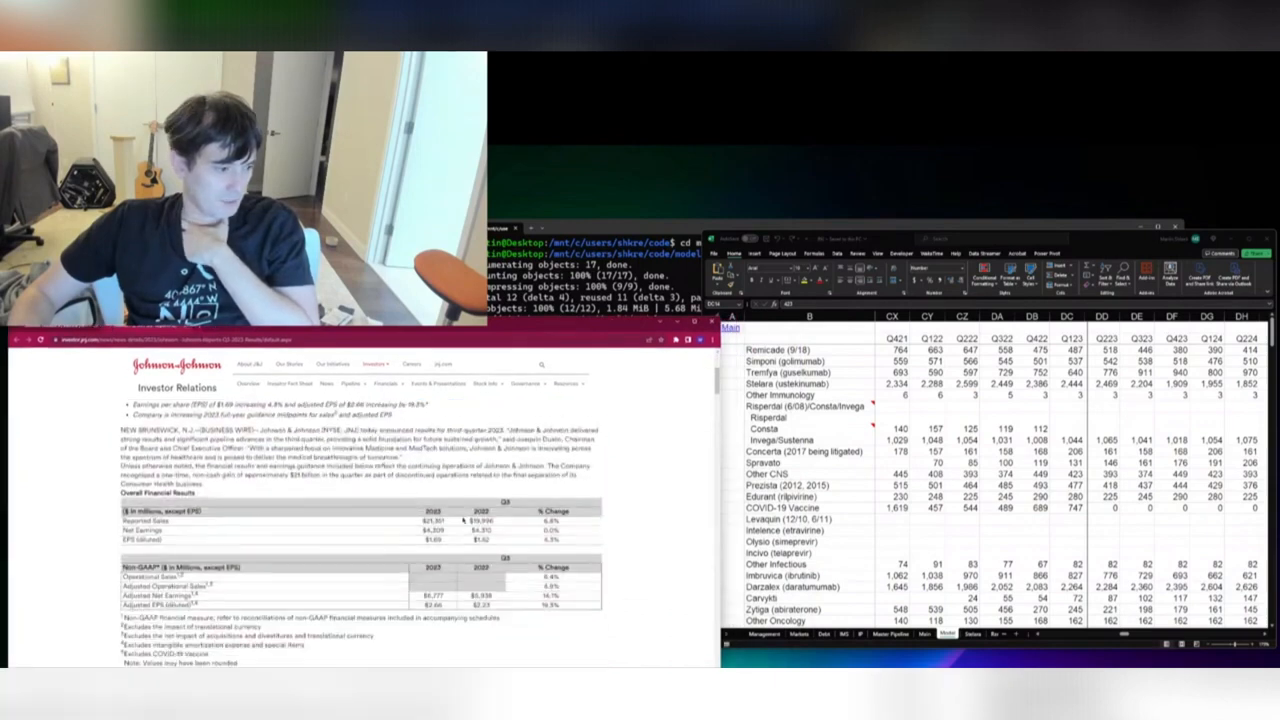
scroll(324, 498, "up", 2)
scroll(324, 498, "up", 1)
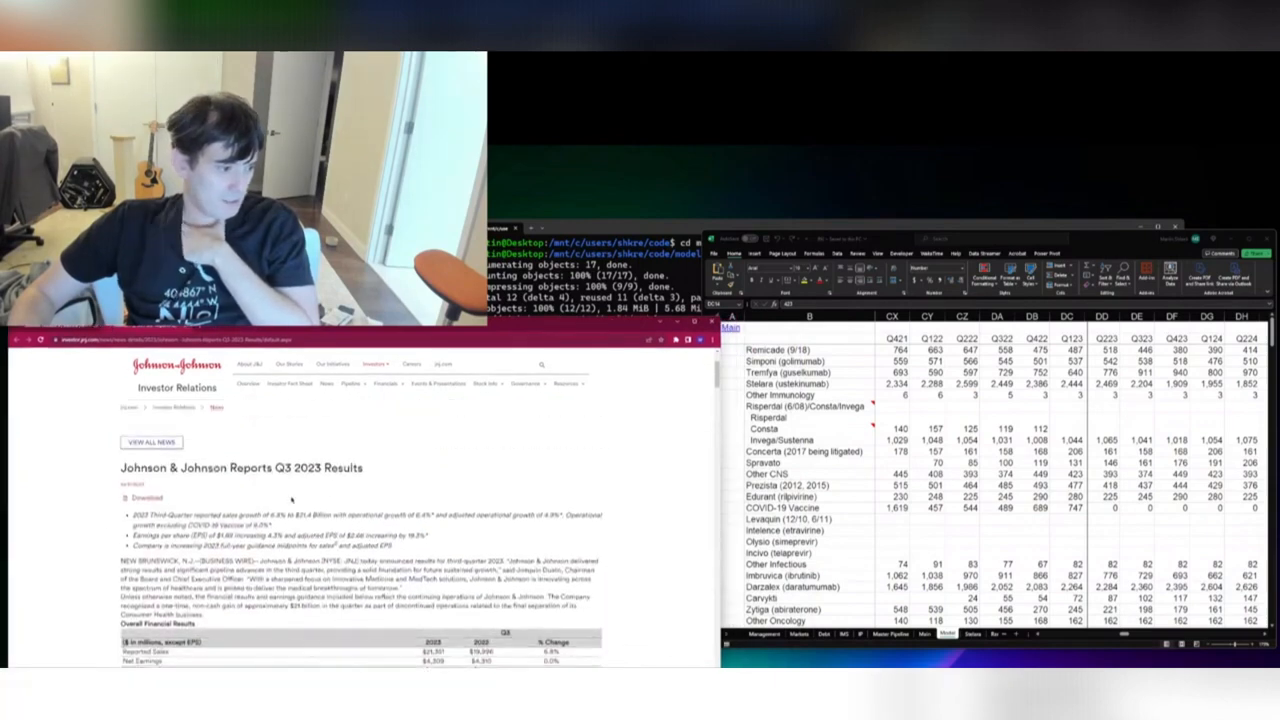
left_click(150, 497)
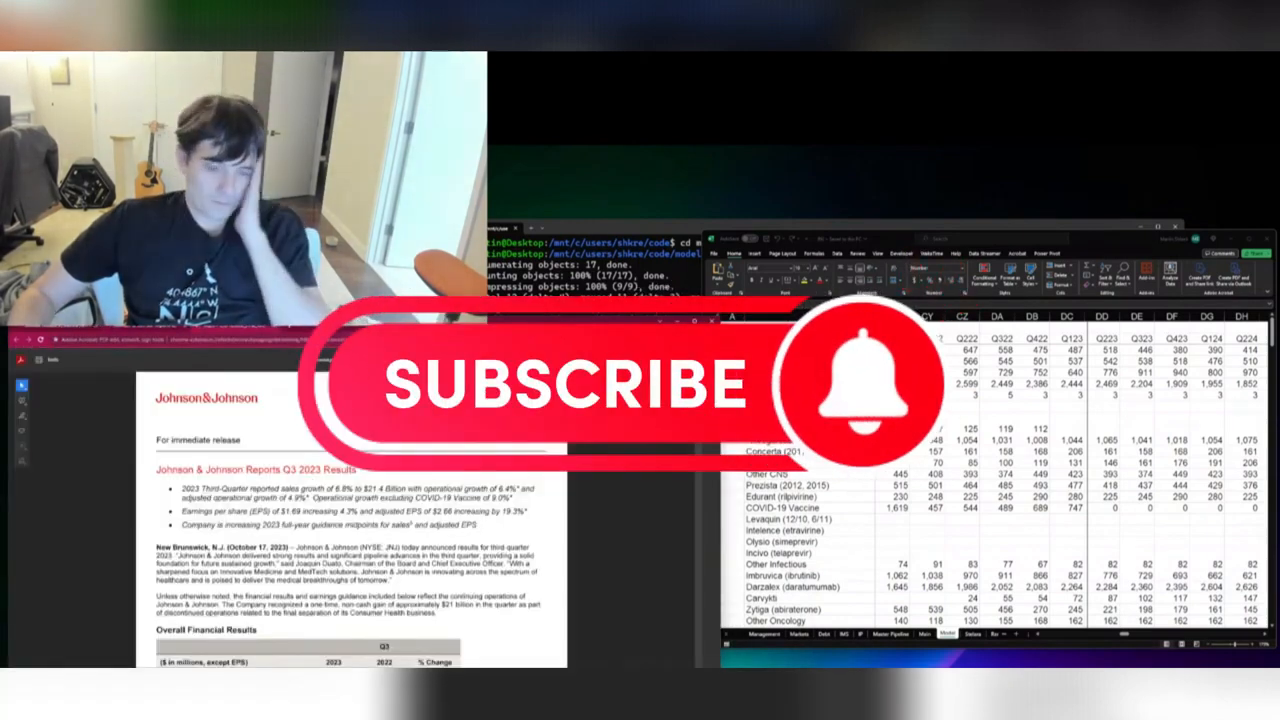
Find the Innovative Medicine product sales table in the press release PDF and enlarge it for reading
scroll(466, 484, "down", 10)
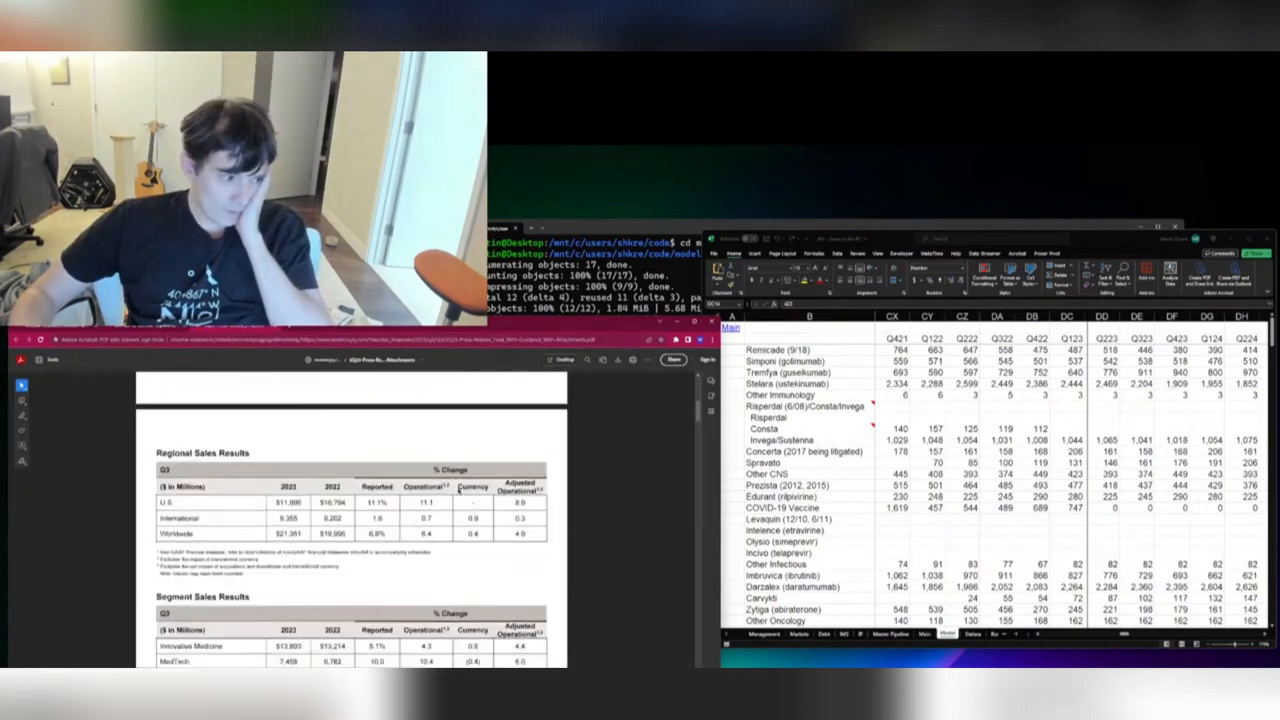
scroll(463, 487, "down", 10)
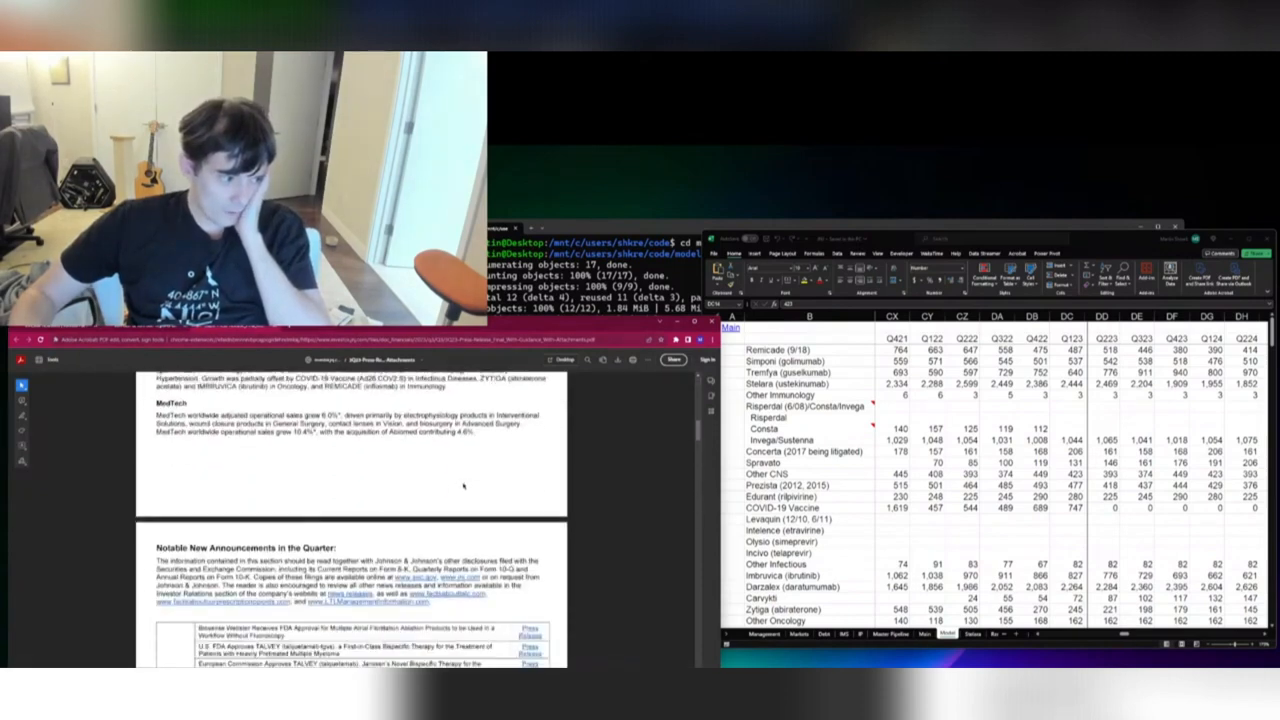
scroll(456, 489, "down", 3)
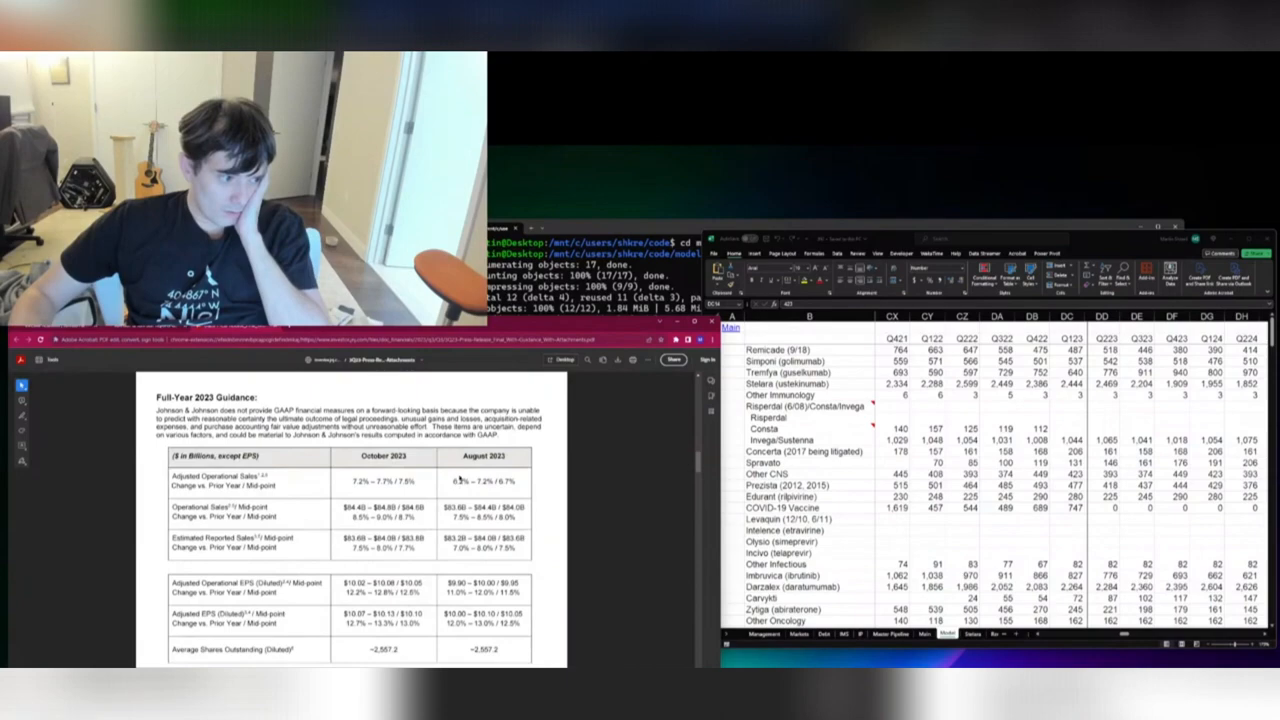
scroll(461, 480, "down", 15)
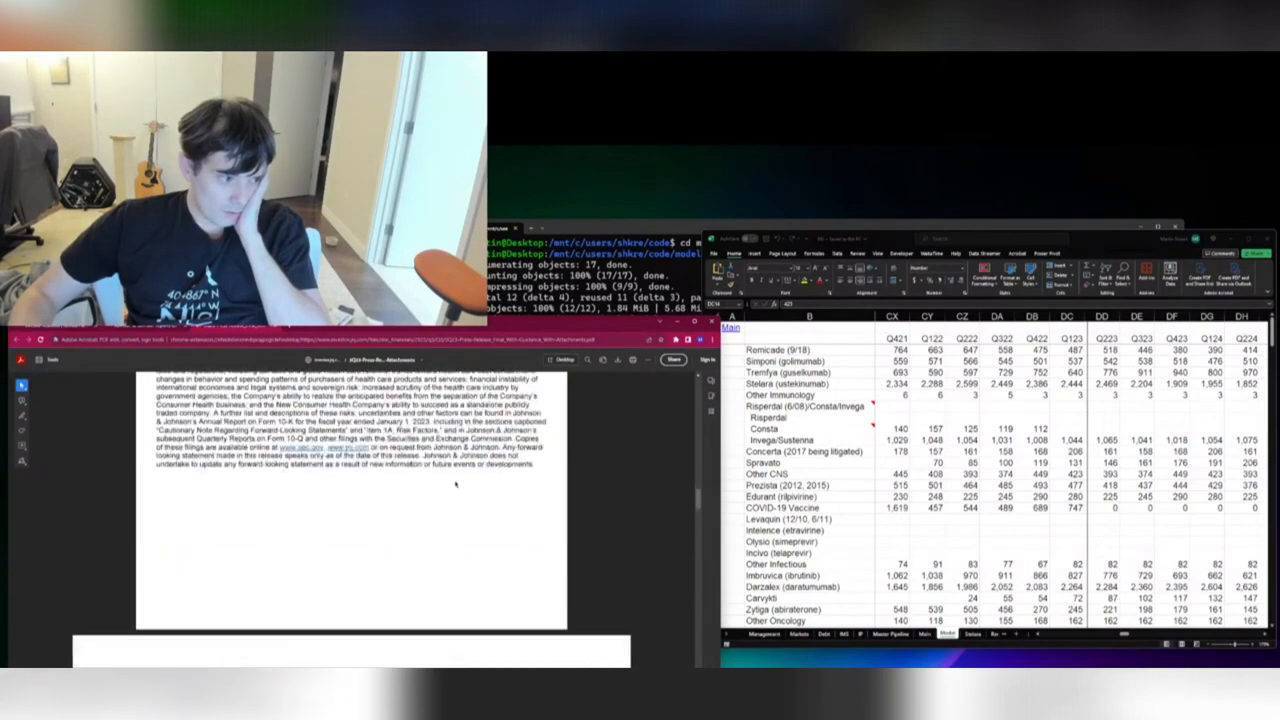
scroll(457, 486, "down", 15)
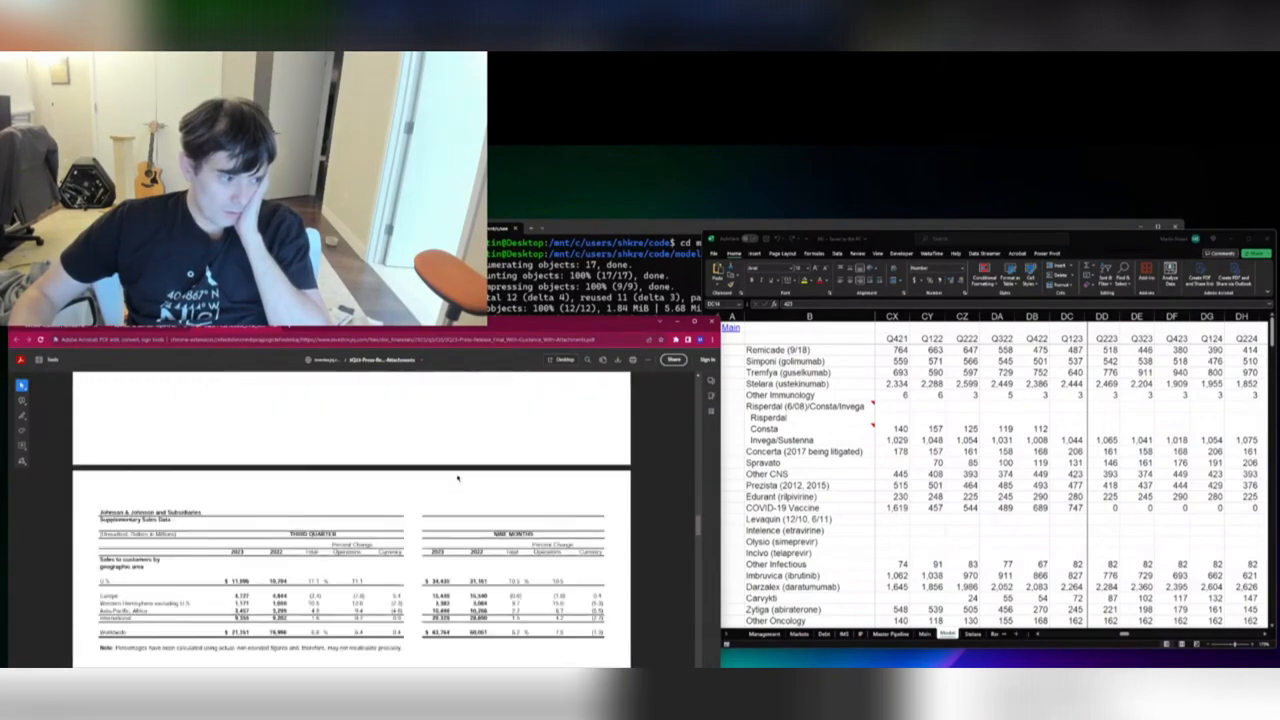
scroll(450, 476, "down", 15)
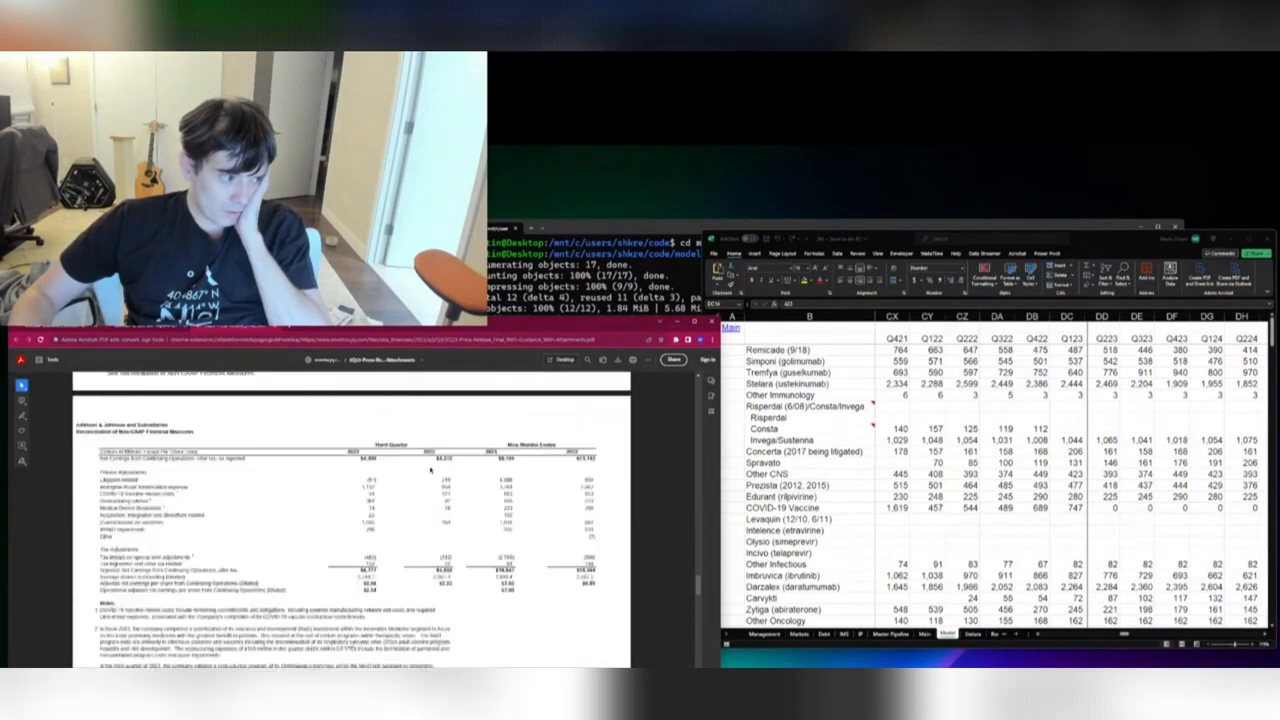
scroll(450, 470, "down", 10)
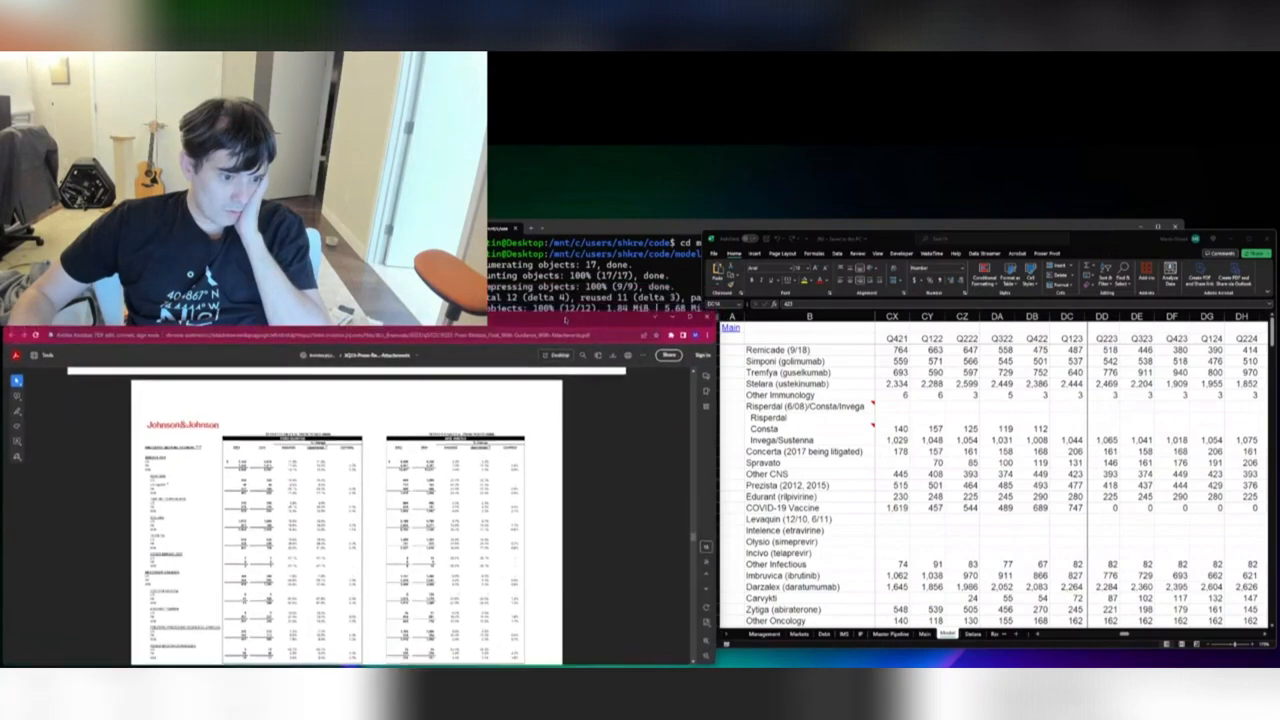
left_click(706, 641)
left_click(706, 641)
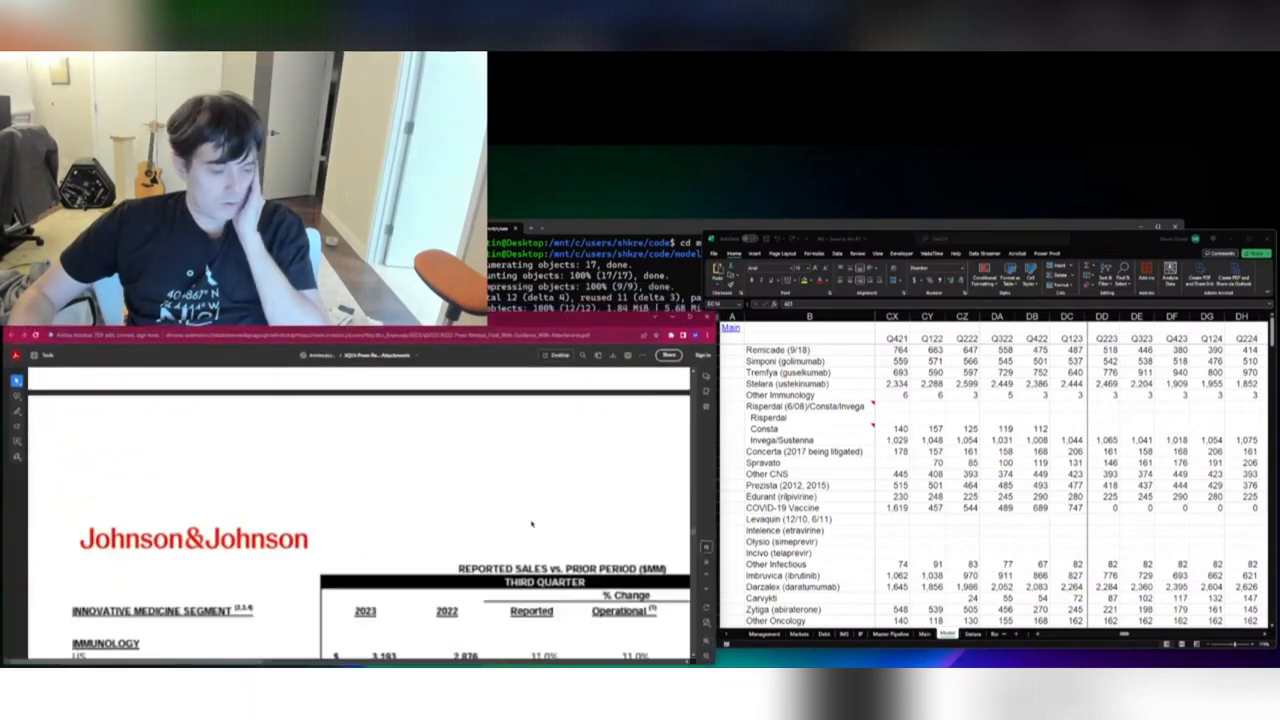
In the model's Q323 column, enter the reported worldwide sales: Remicade 461, Simponi 629 and Stelara 2,864
scroll(531, 523, "down", 3)
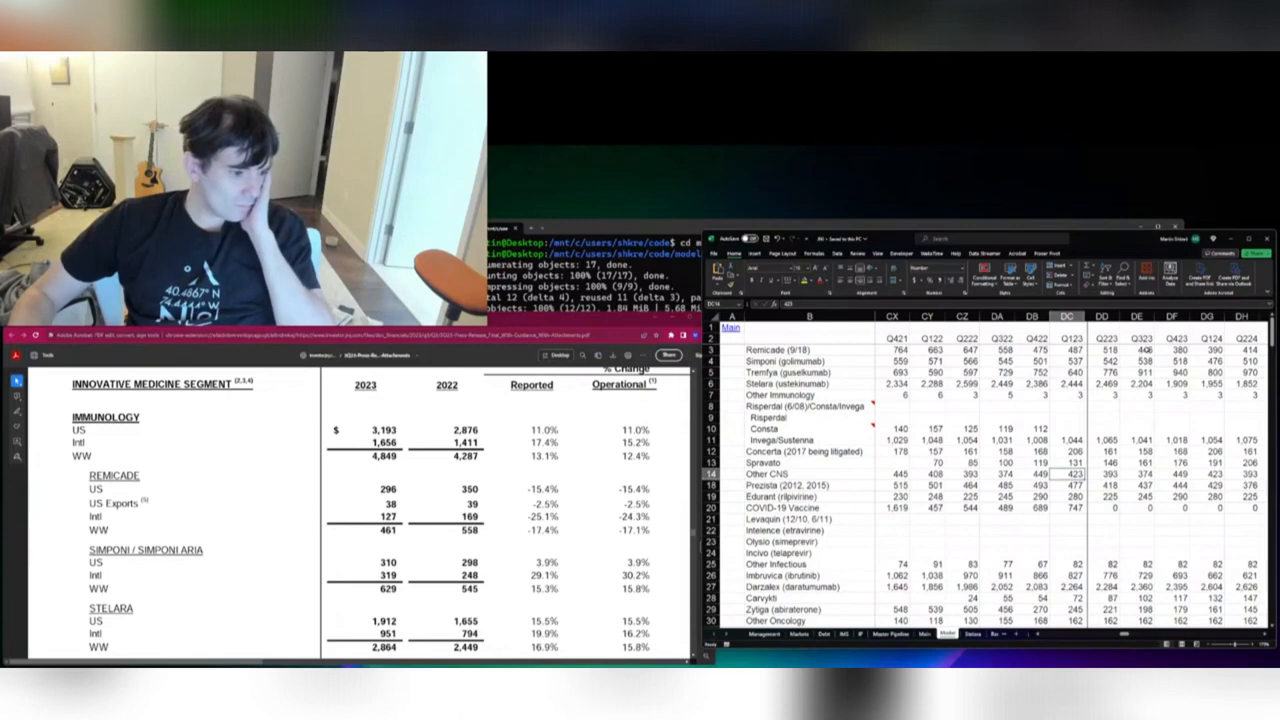
left_click(1140, 350)
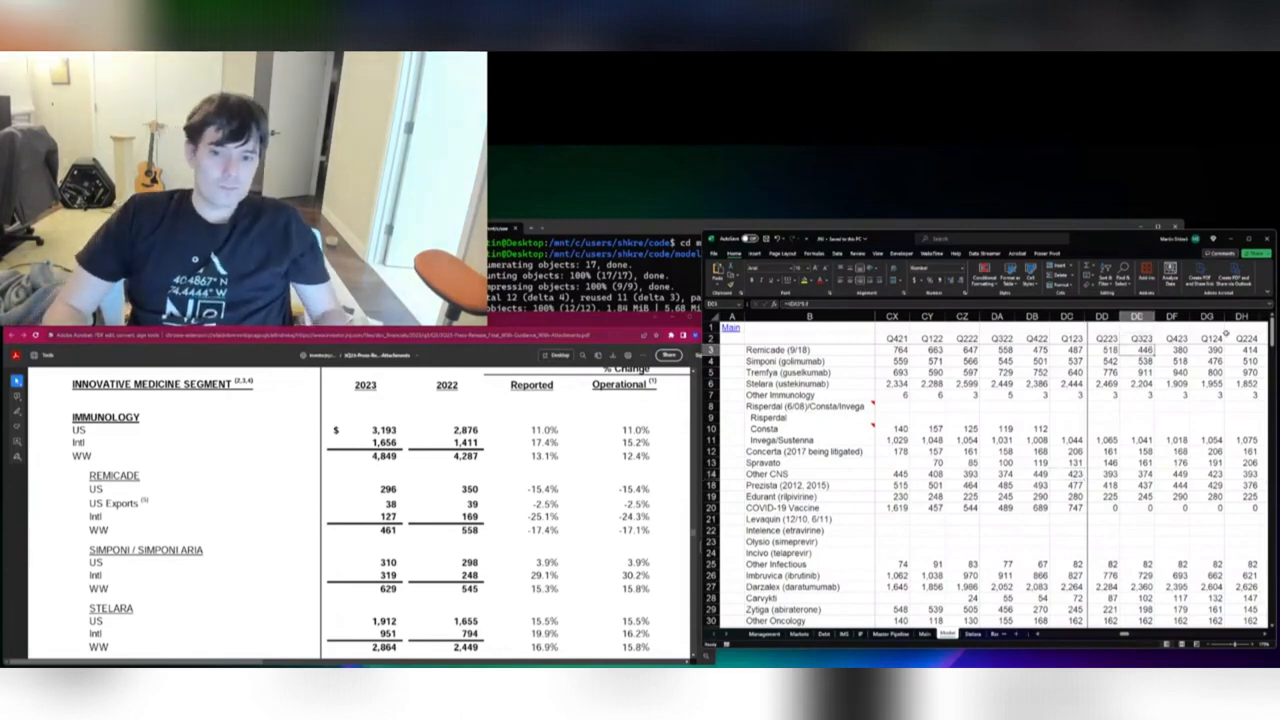
key("Down")
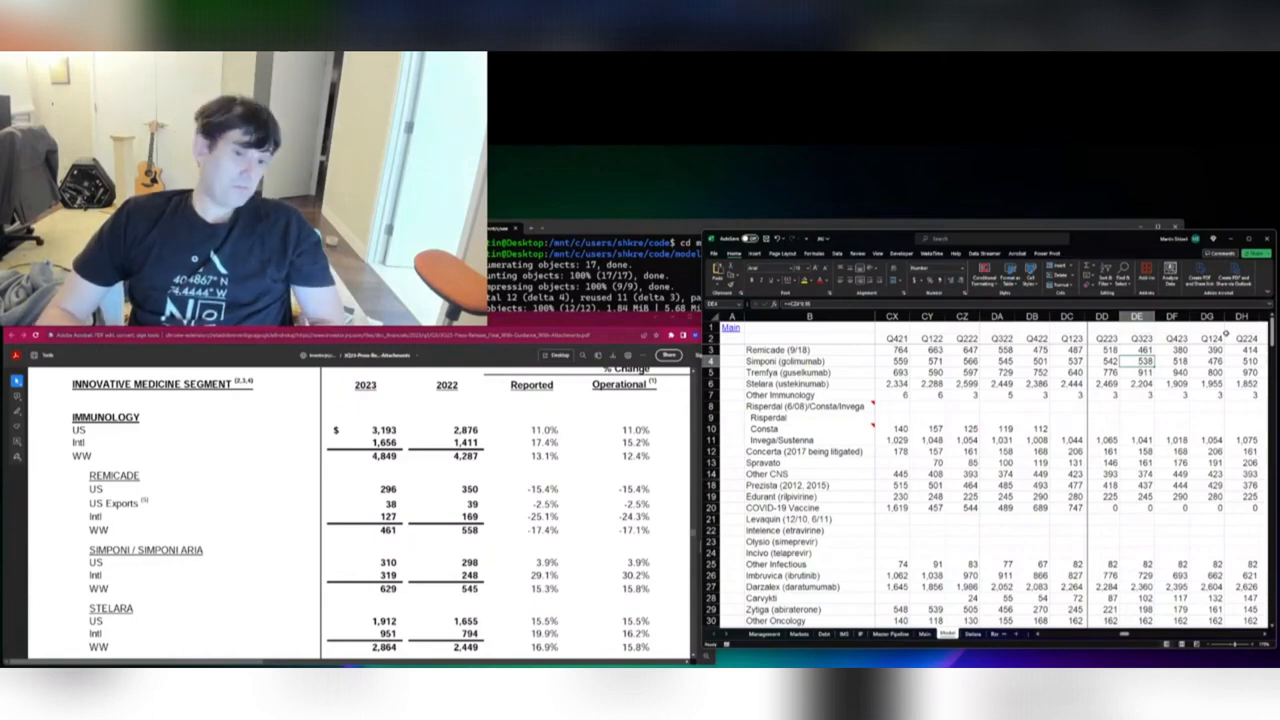
type("629")
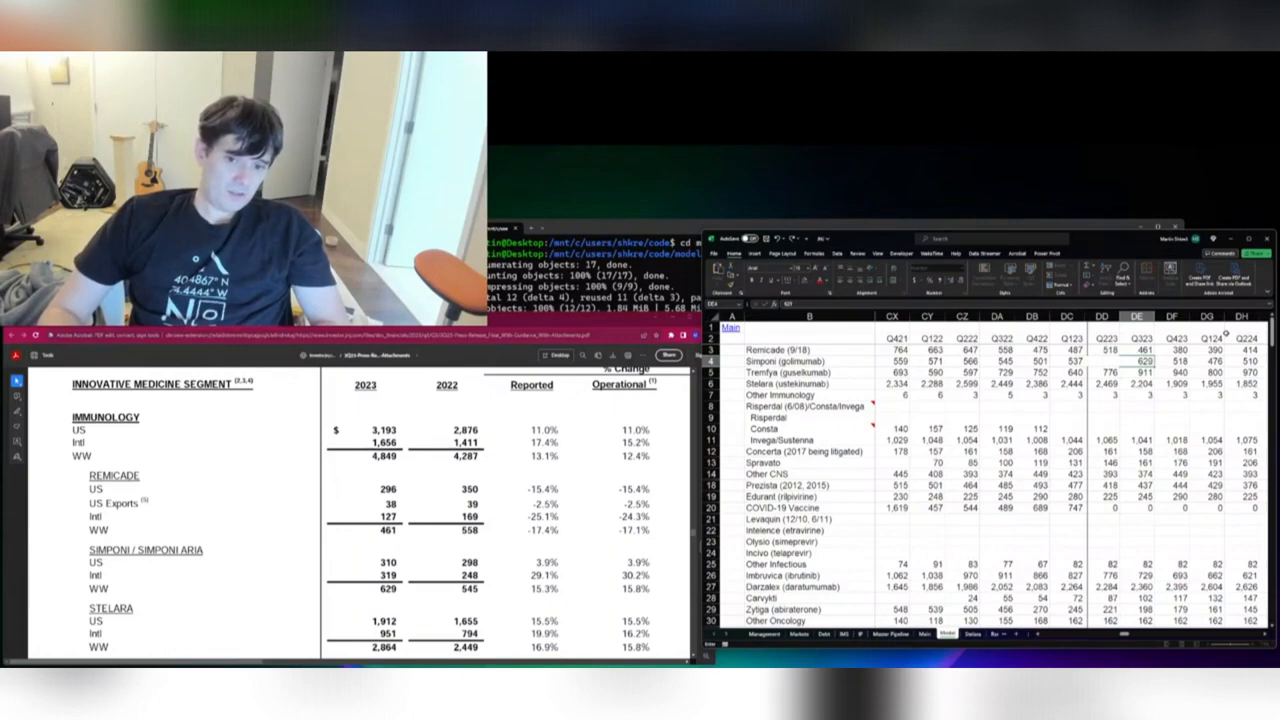
key("Return")
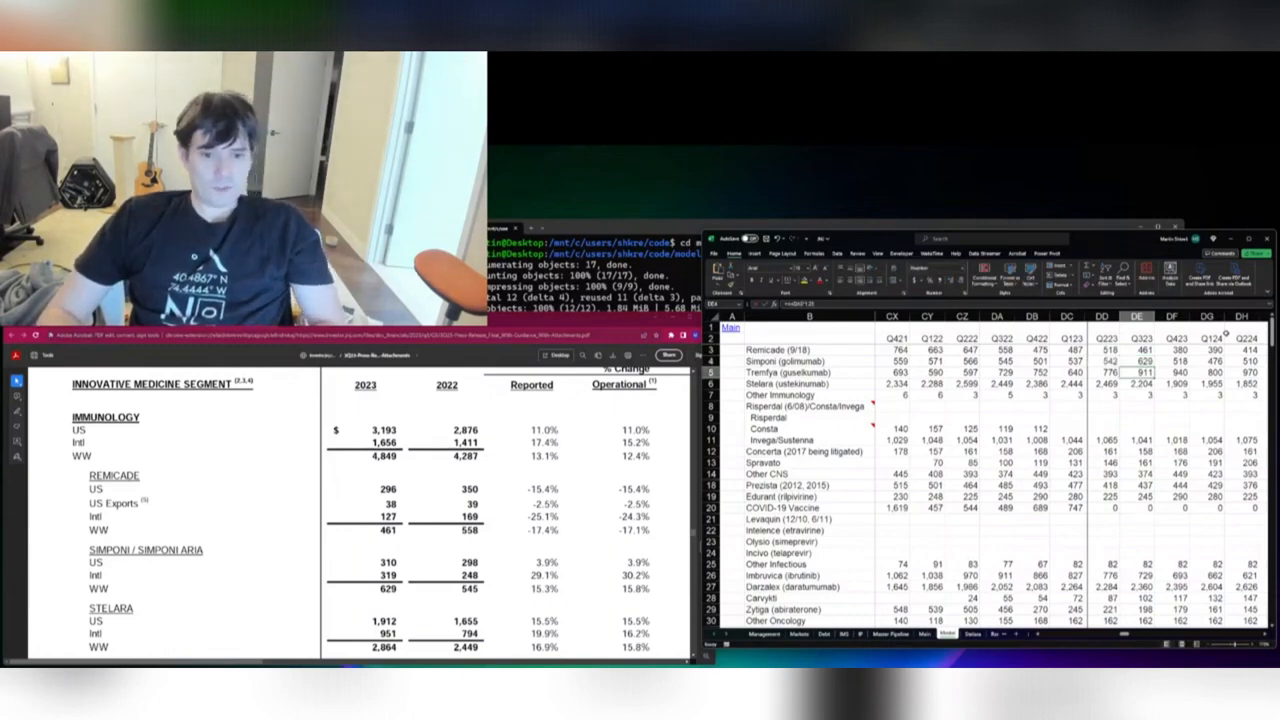
key("Return")
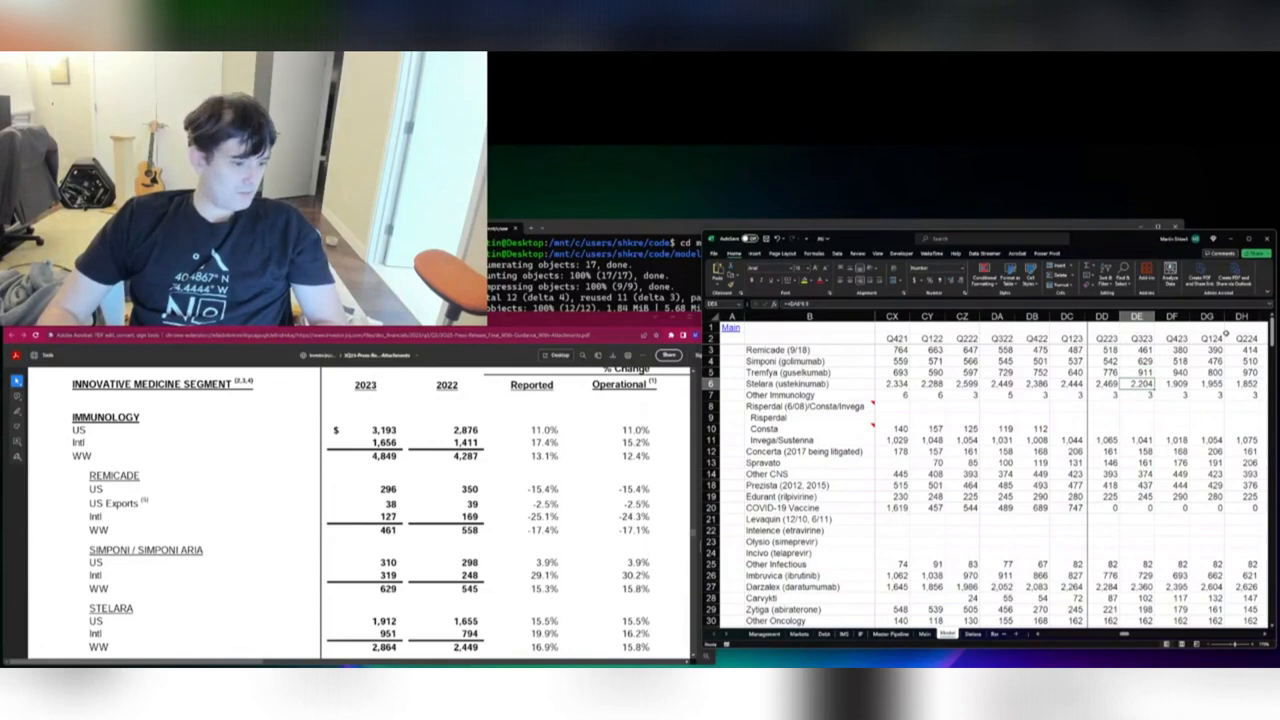
type("2,864")
key("Return")
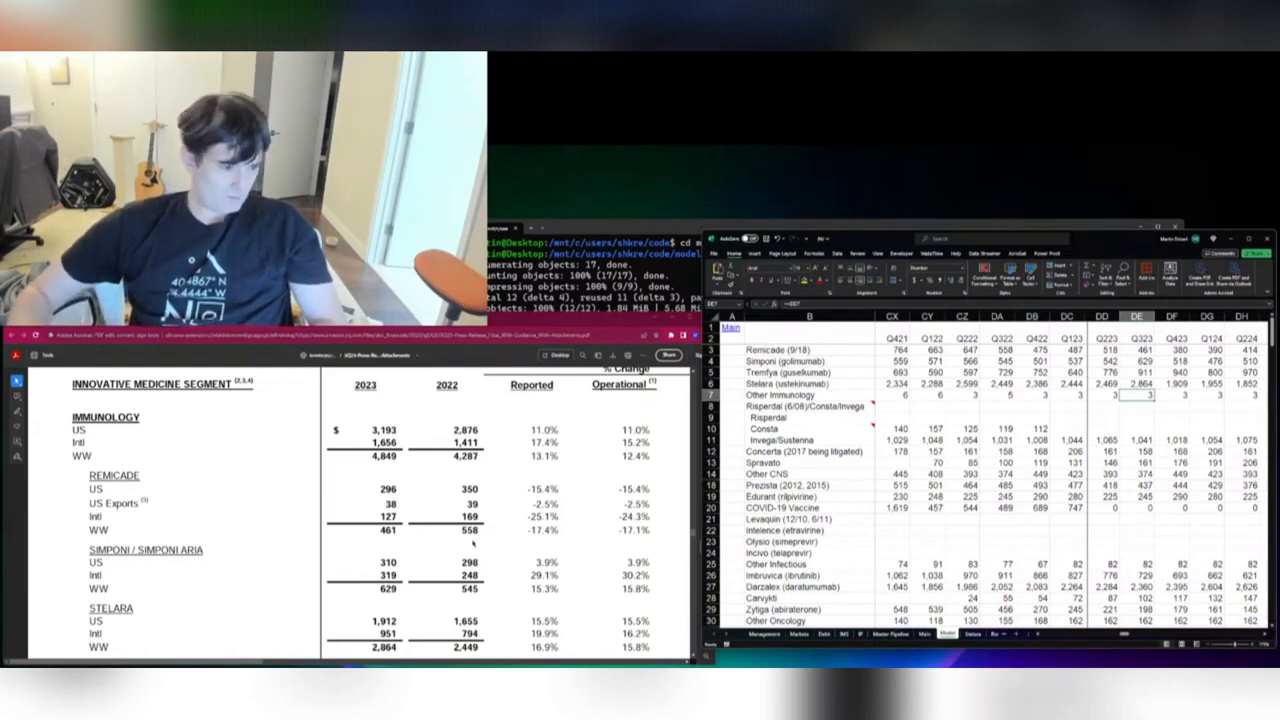
Enter the Q323 worldwide sales of 891 for Tremfya and 2 for Other Immunology
scroll(474, 543, "down", 3)
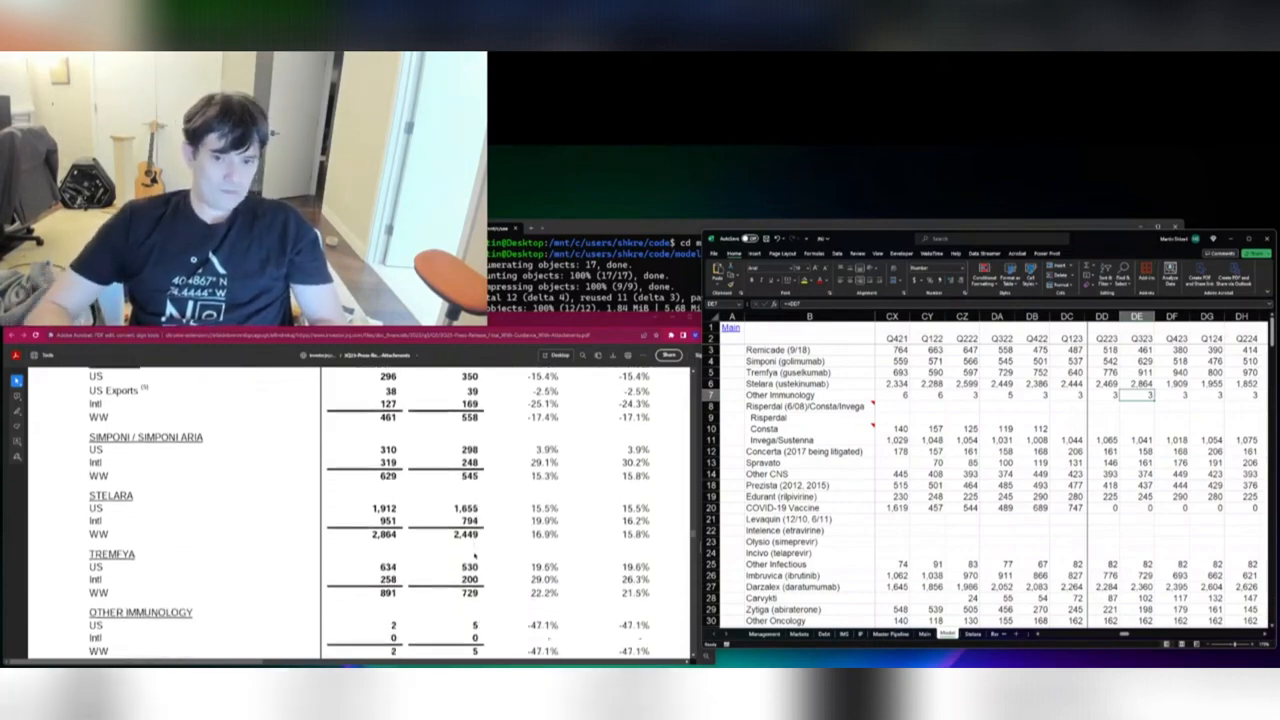
key("Up")
key("Up")
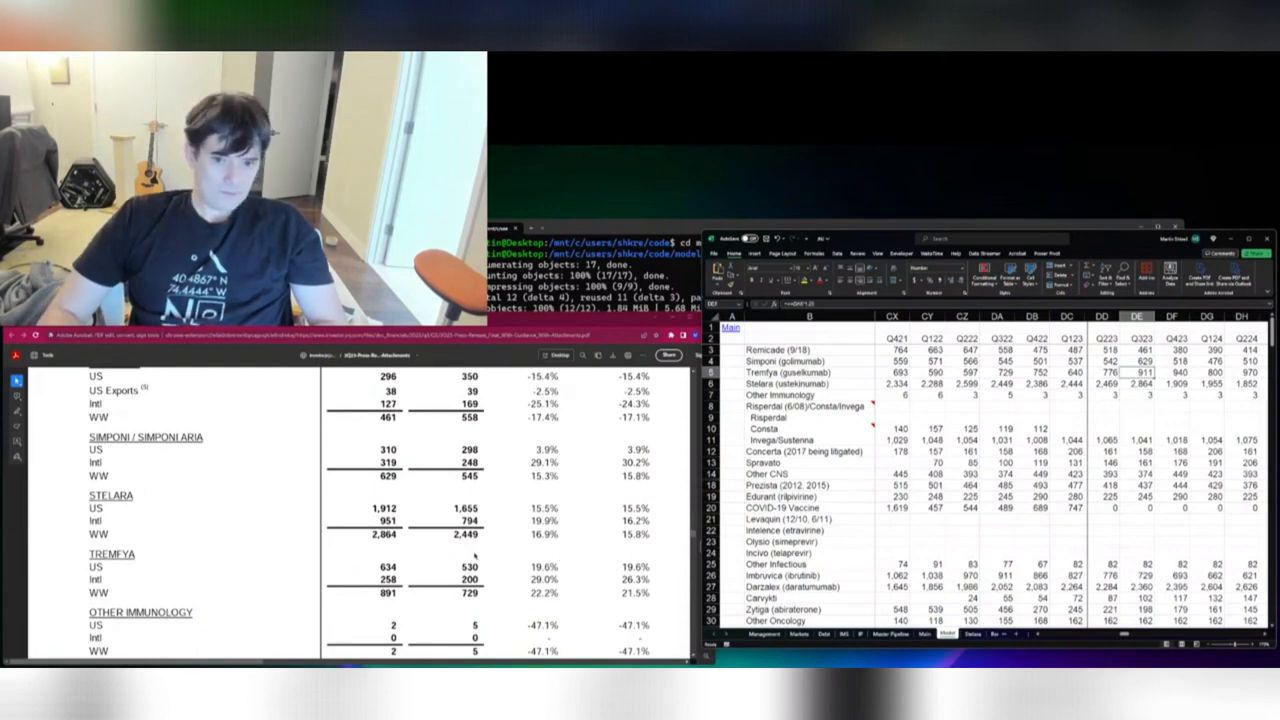
type("891")
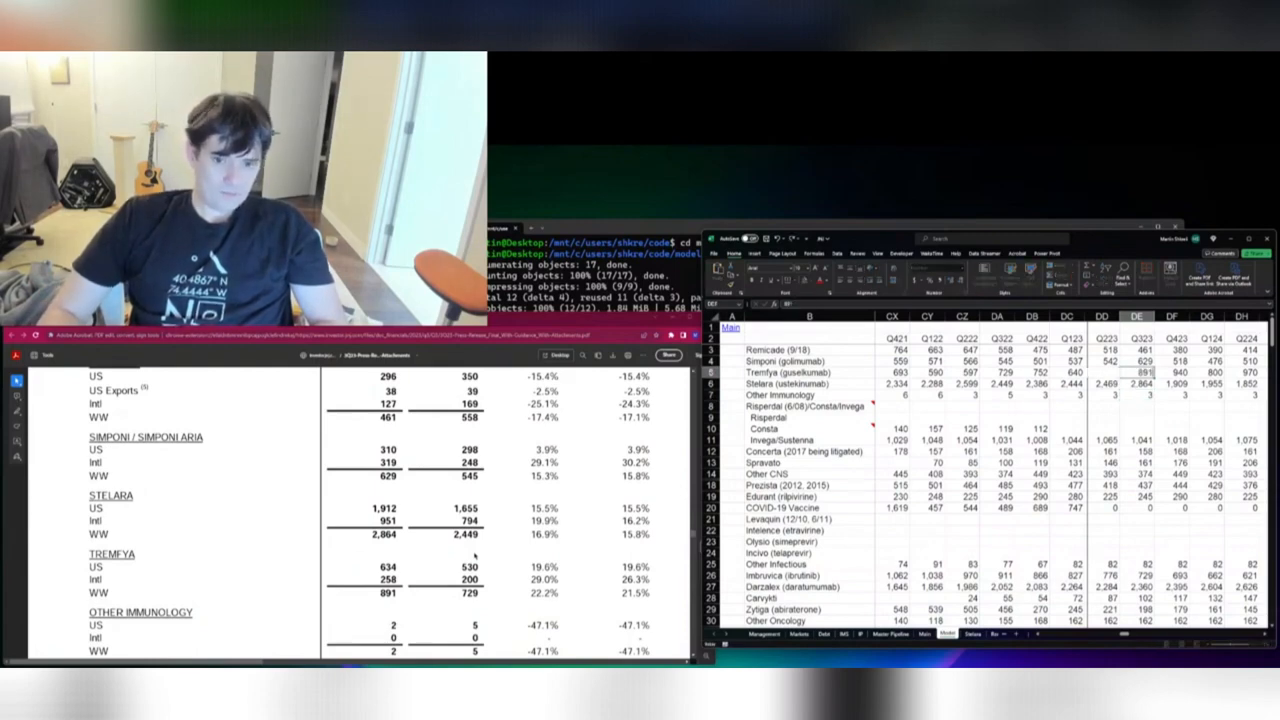
key("Return")
key("Return")
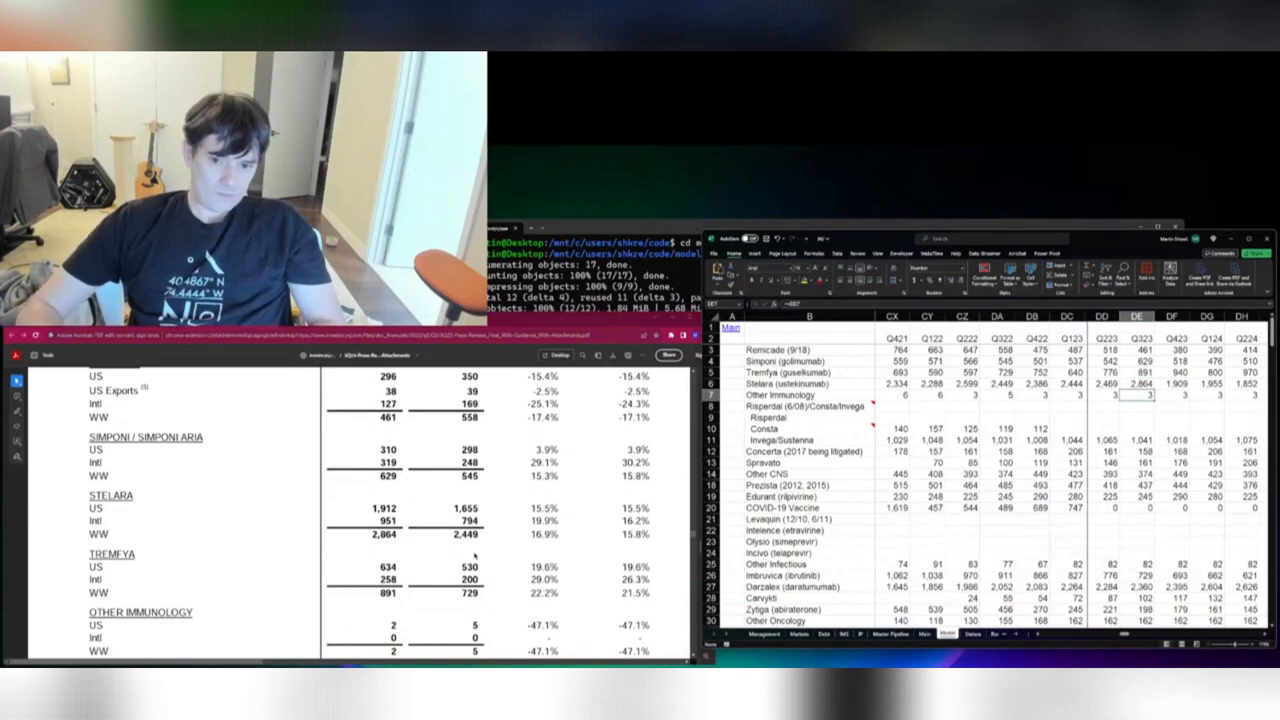
type("2")
key("Return")
Find the infectious disease sales in the PDF and enter 41 for the COVID-19 Vaccine in the Q323 column
scroll(399, 573, "down", 2)
scroll(399, 573, "down", 5)
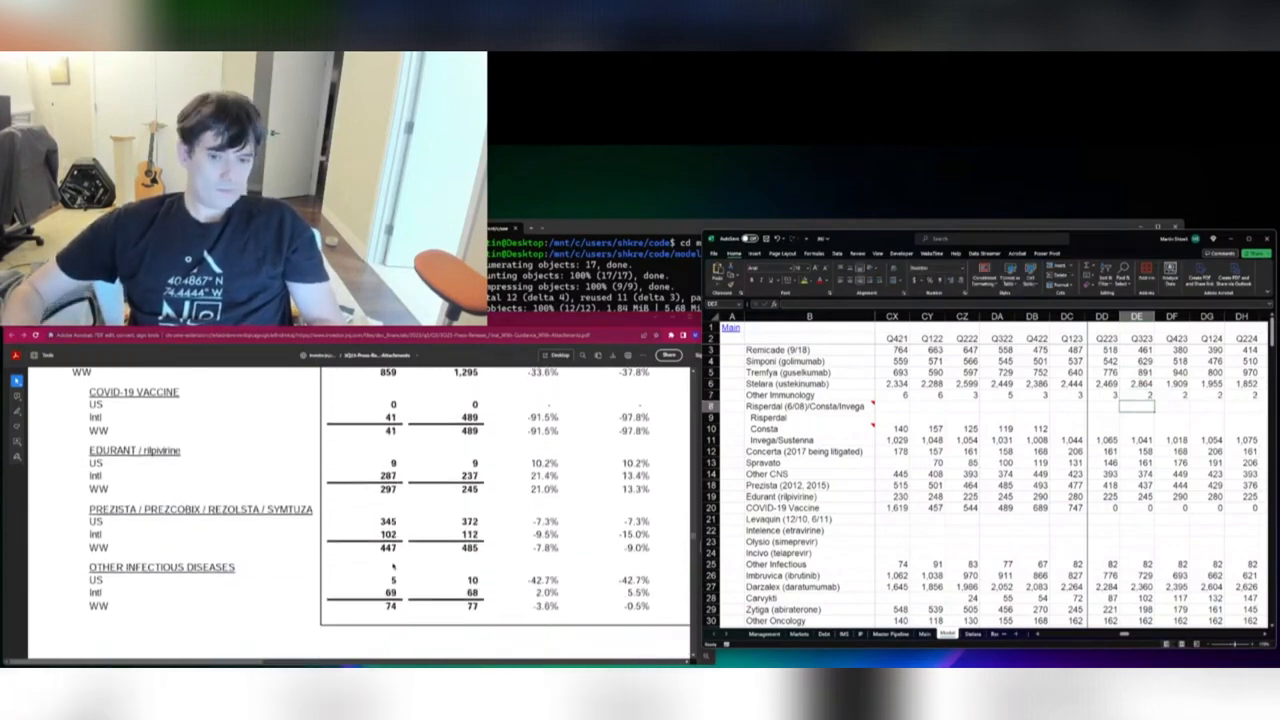
key("Return")
key("Return")
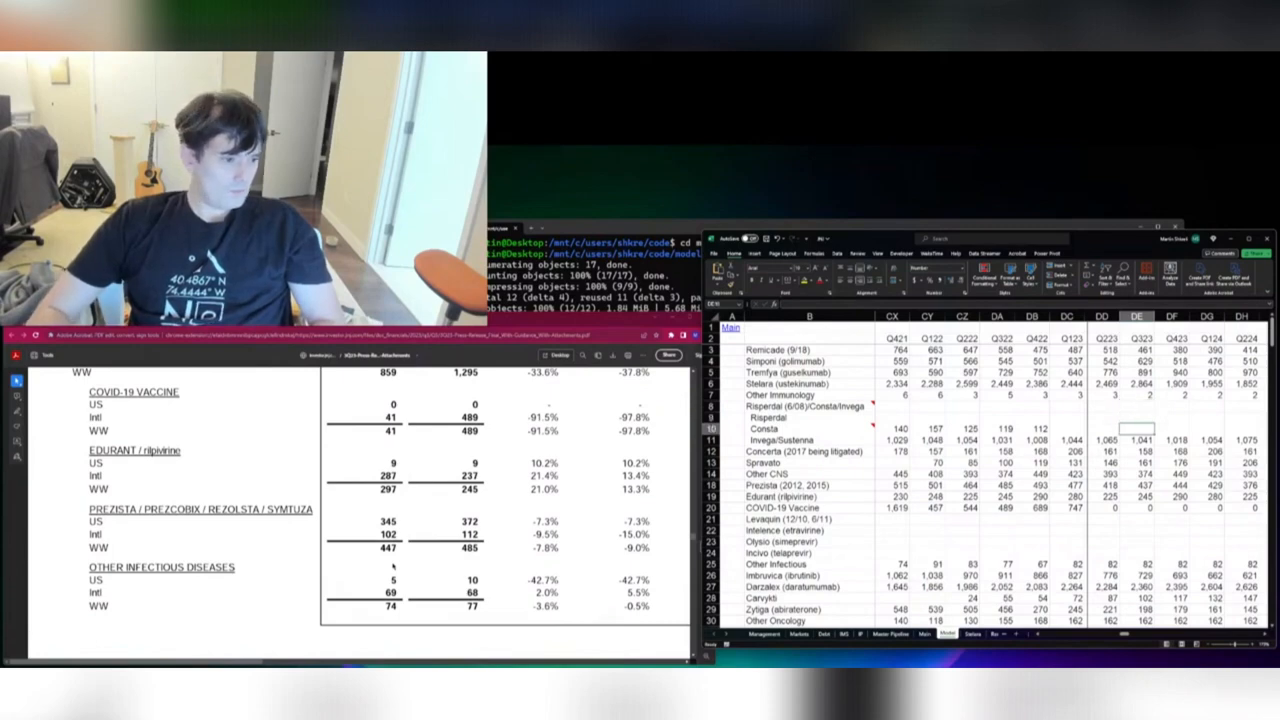
key("Return")
key("Return")
key("Return")
key("Return")
key("Return")
key("Return")
key("Return")
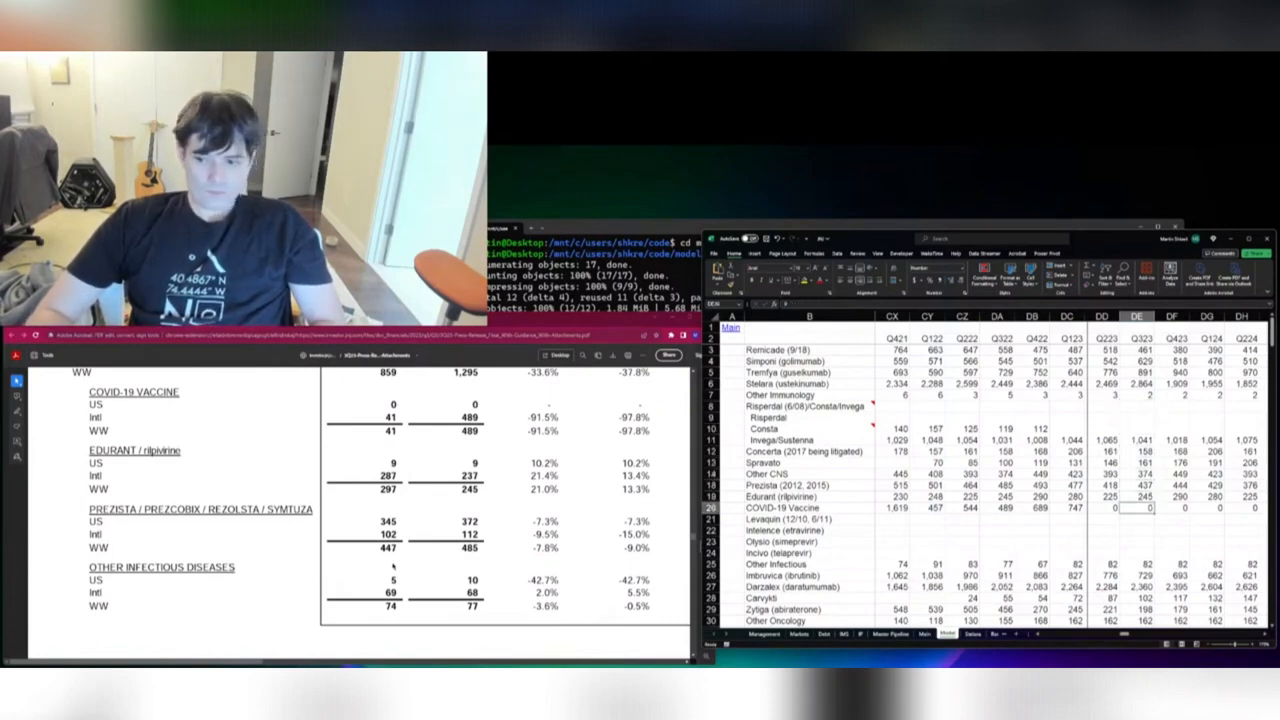
type("41")
key("Return")
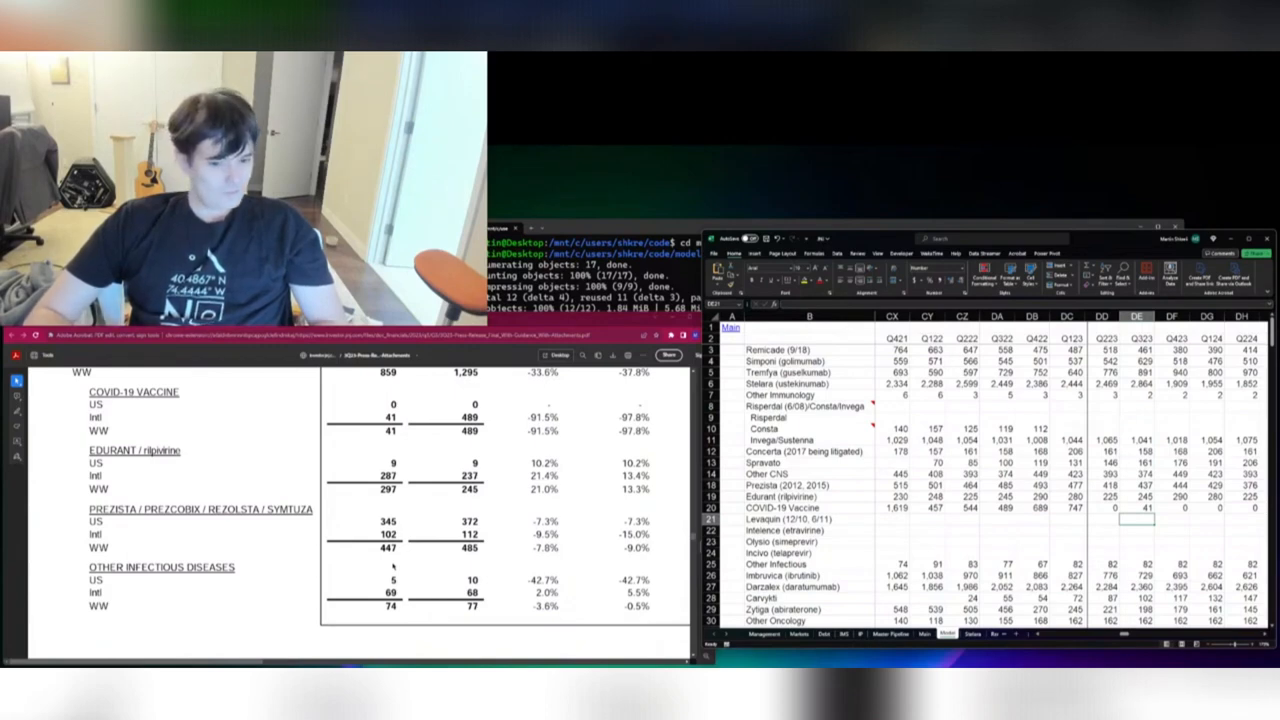
Enter the Q323 worldwide sales of 297 for Edurant and 447 for Prezista
key("Up")
key("Up")
key("Up")
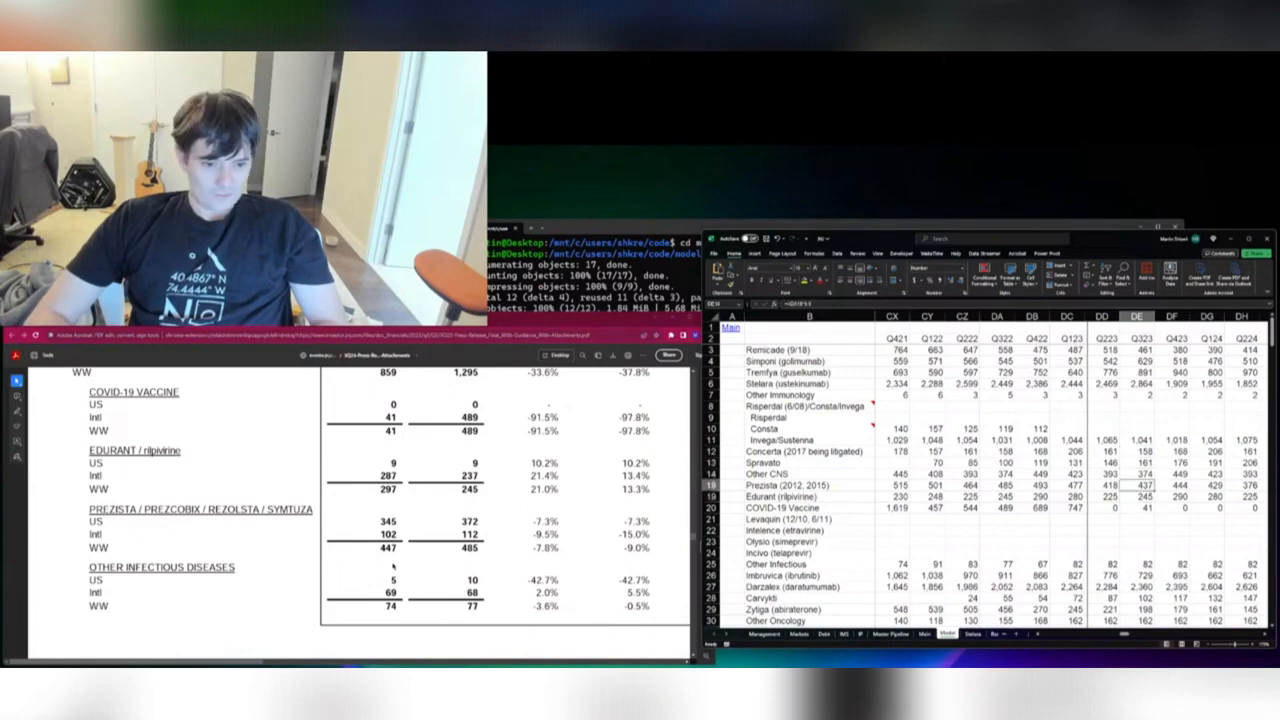
key("Down")
type("297")
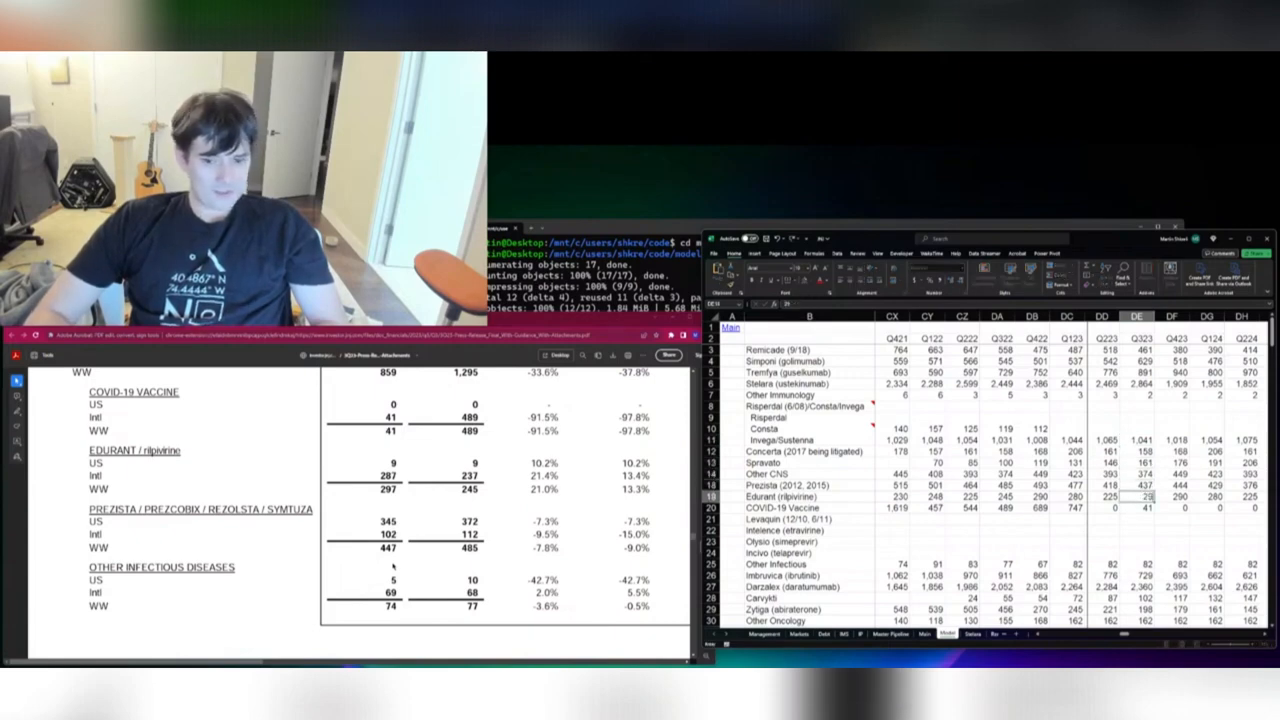
key("Return")
key("Up")
key("Up")
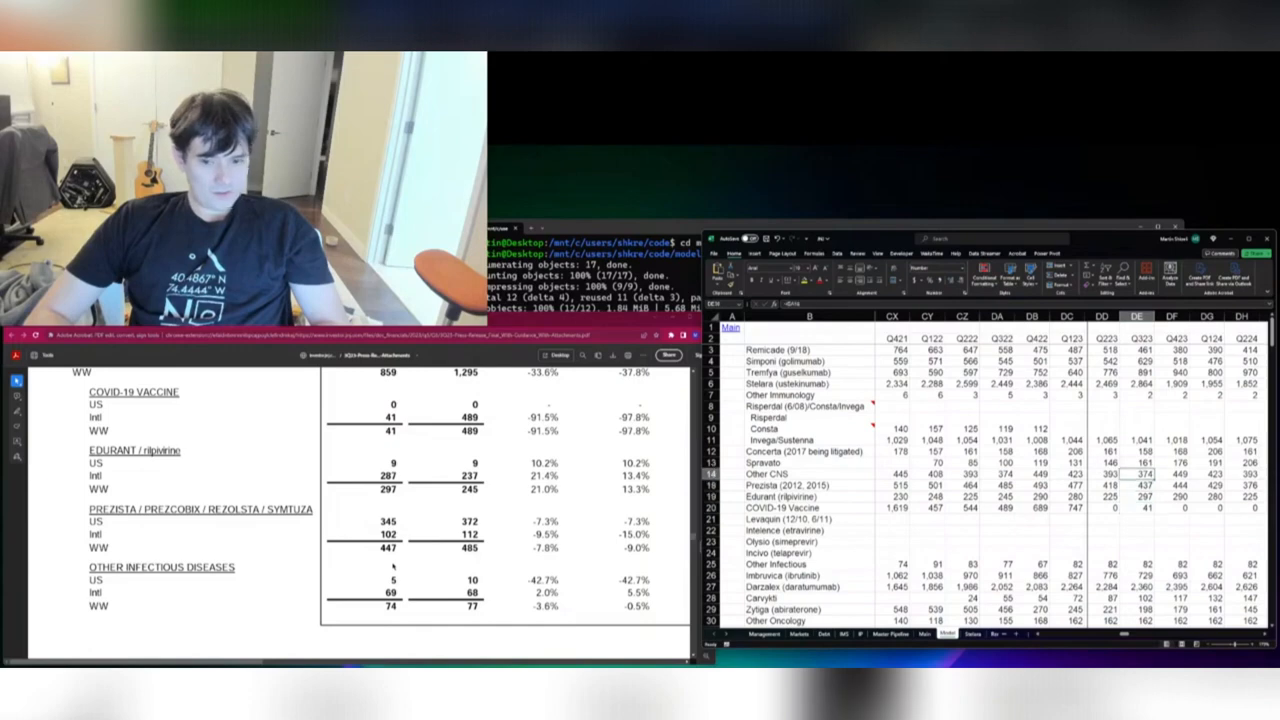
type("447")
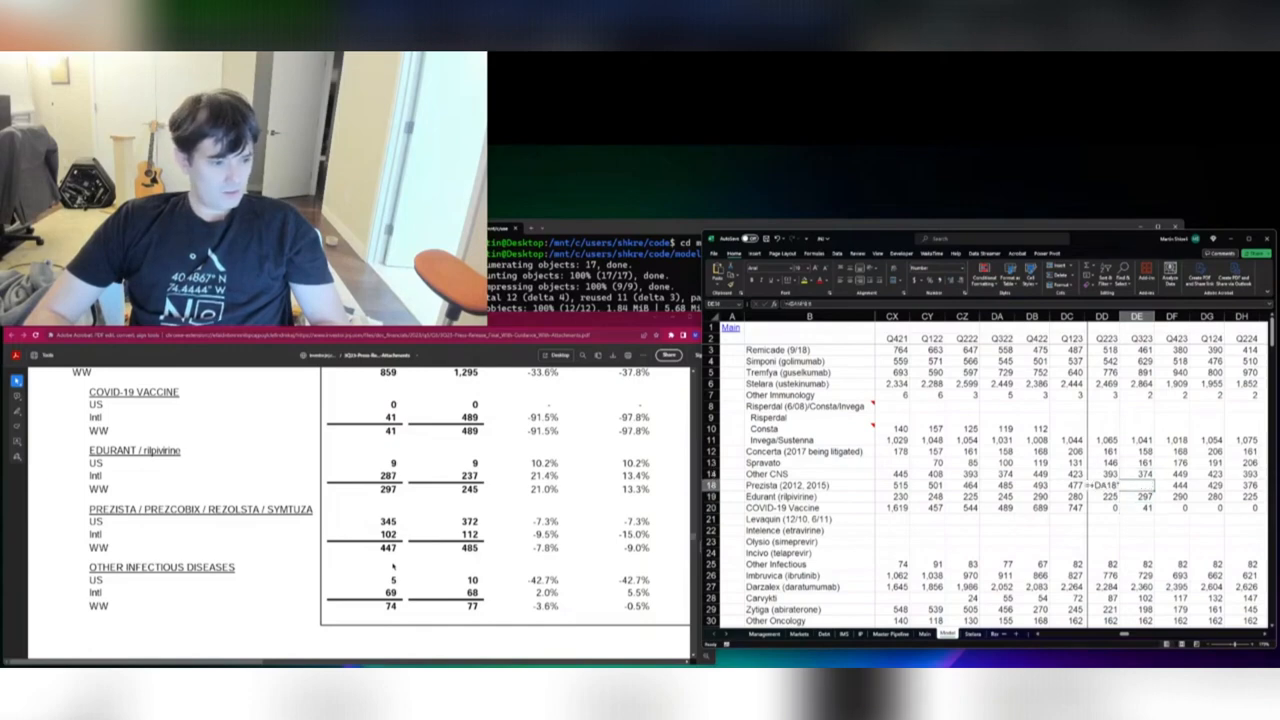
key("Return")
key("Up")
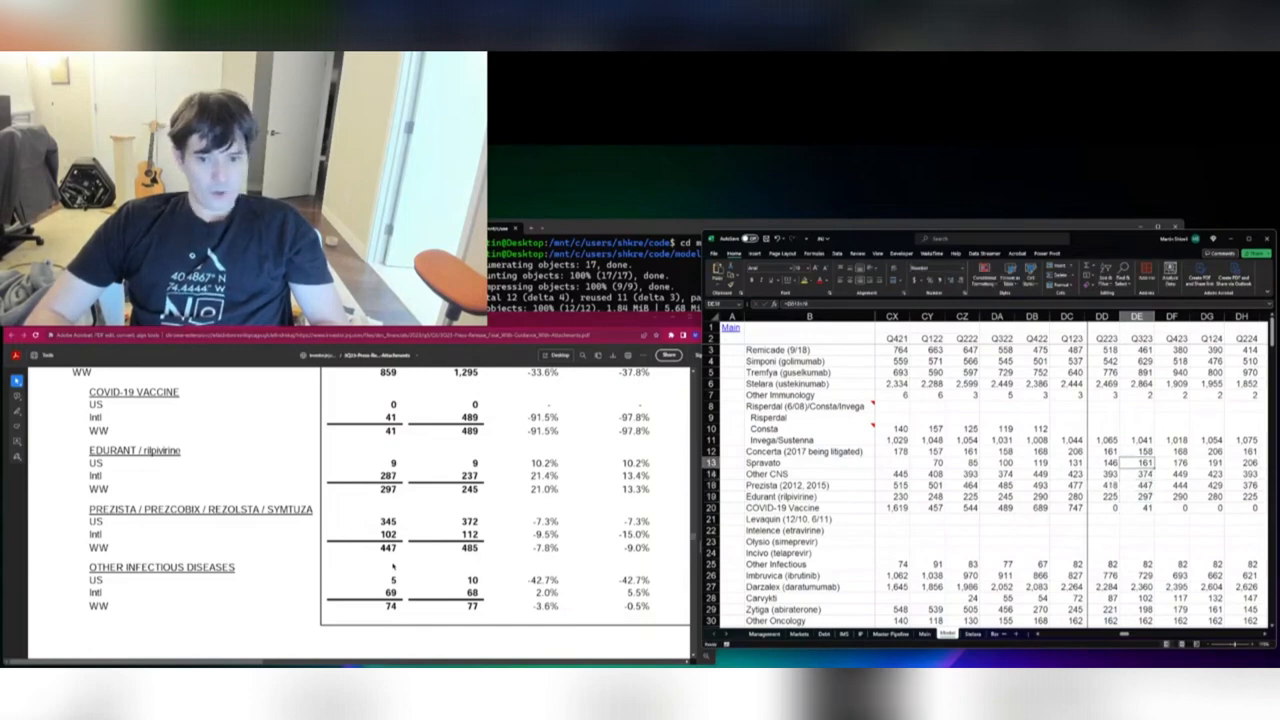
Set the Q323 value for Other Infectious to 74
key("Down")
key("Down")
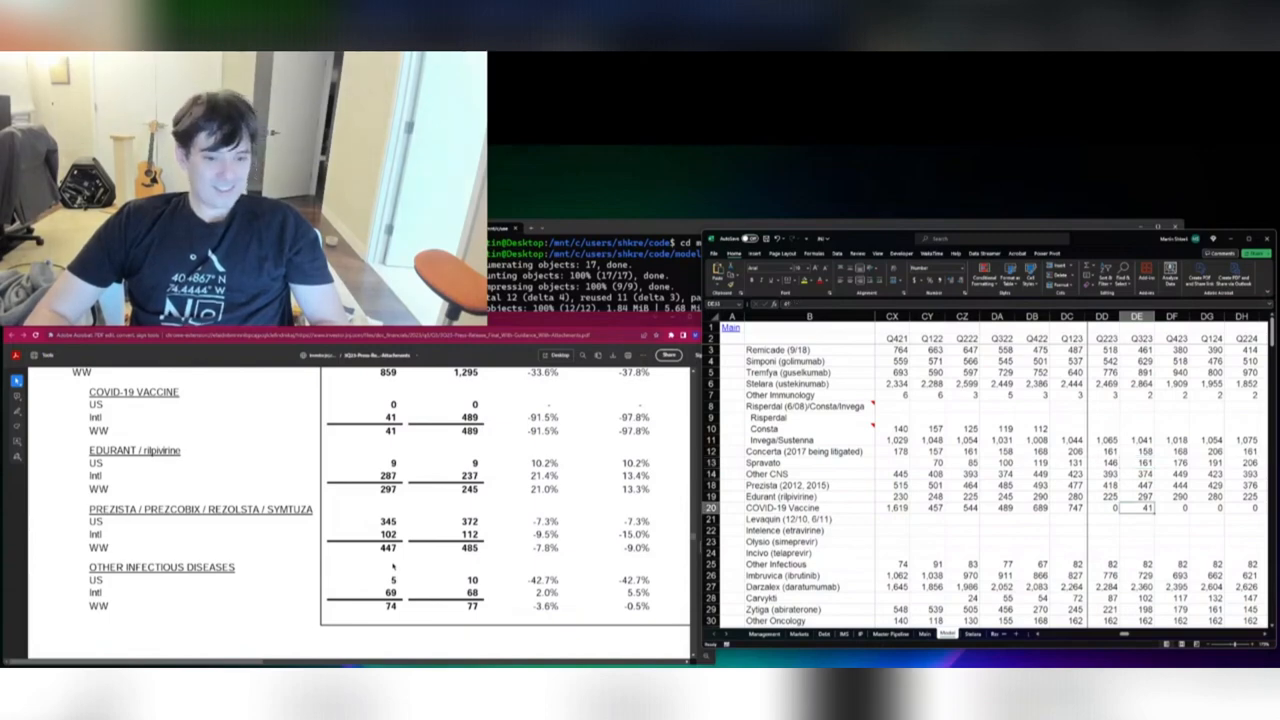
key("ctrl+Up")
key("ctrl+Down")
key("ctrl+Down")
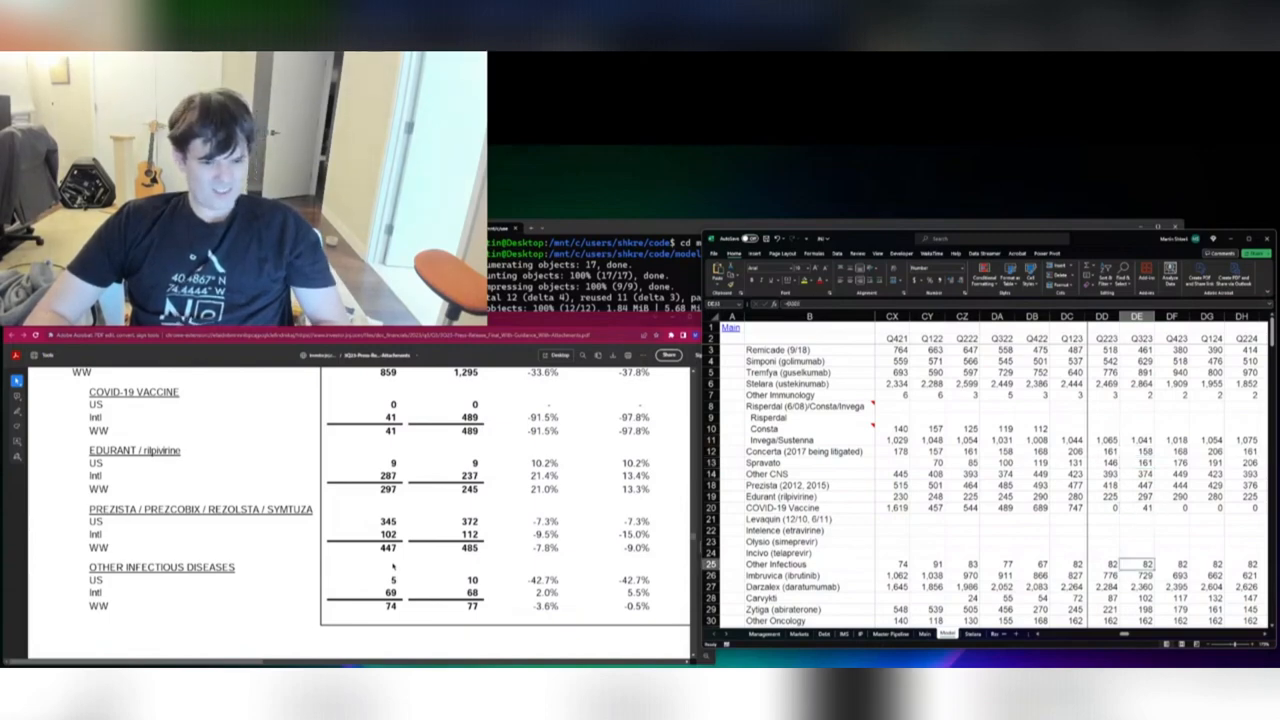
type("74")
key("Return")
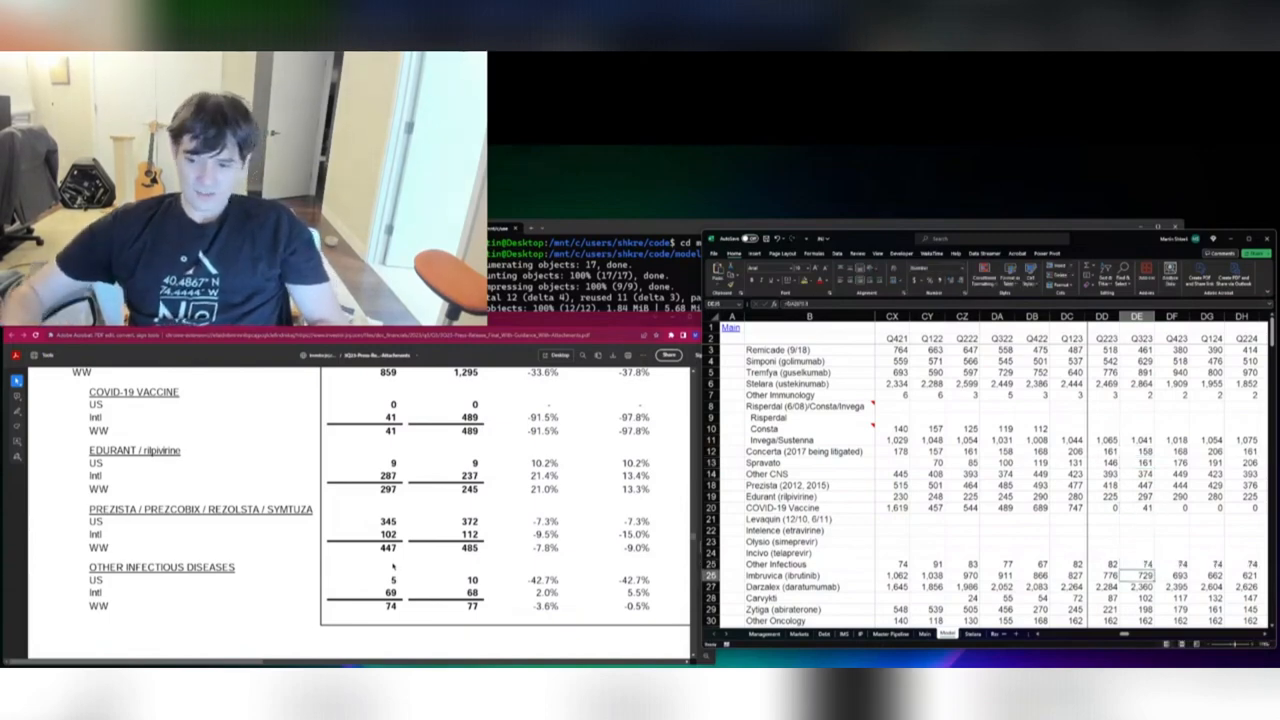
Find the neuroscience sales in the press release PDF and enter 189 for Concerta in the Q323 column
scroll(614, 493, "down", 5)
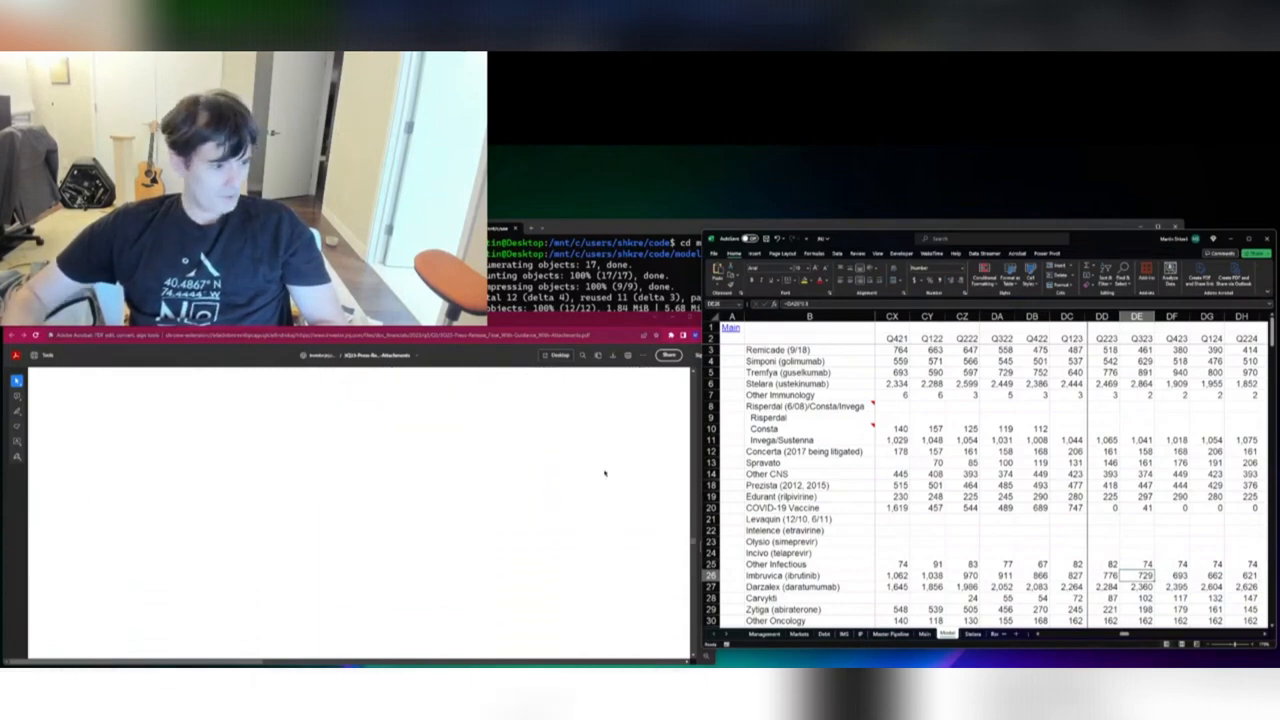
scroll(586, 476, "down", 5)
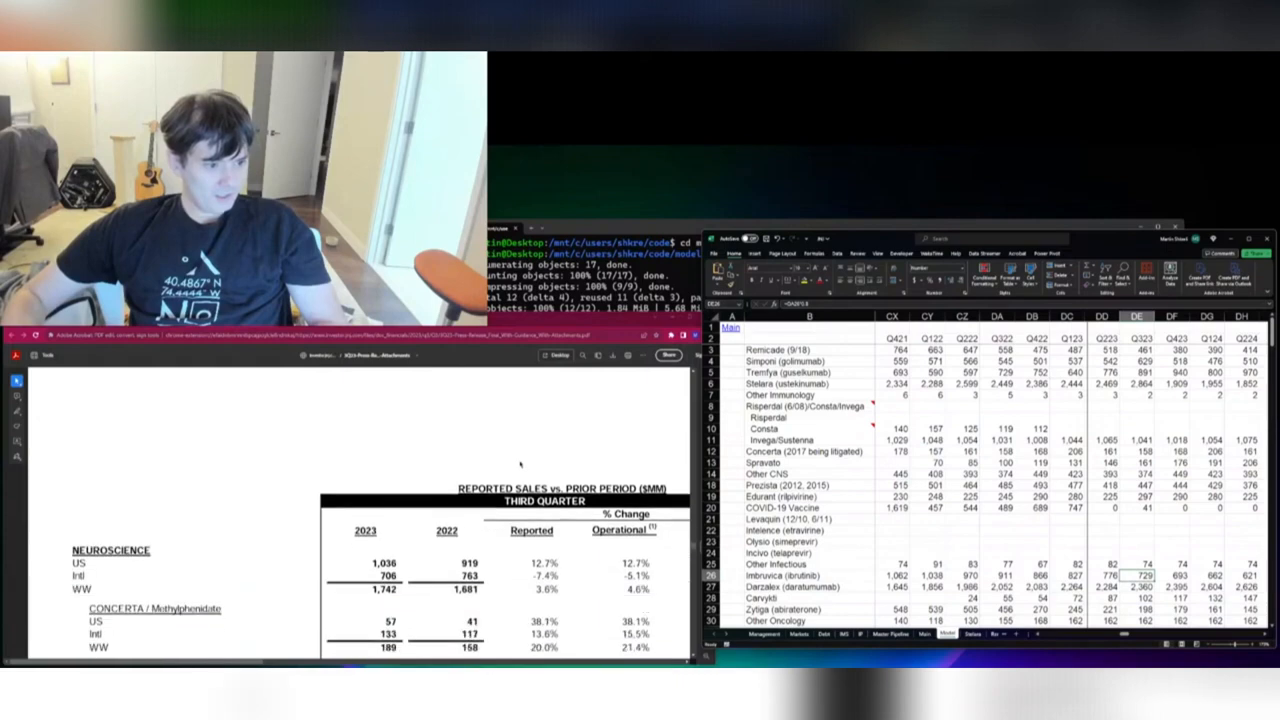
scroll(520, 463, "down", 3)
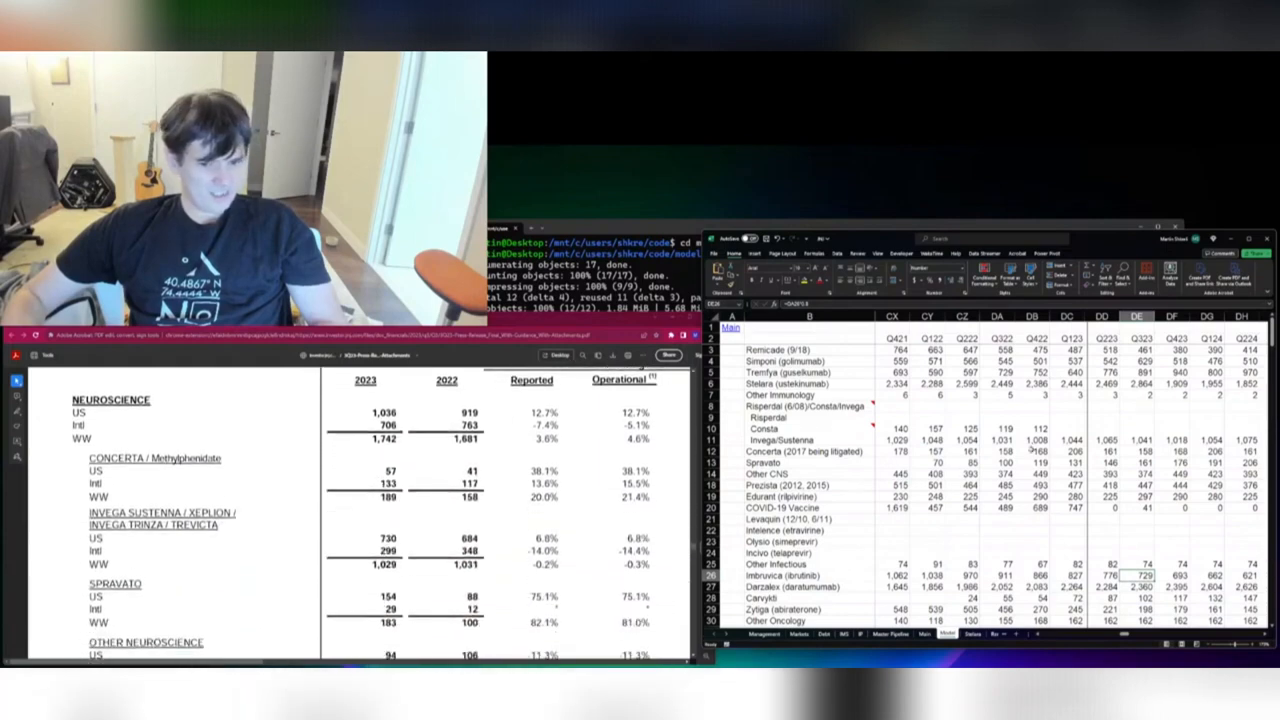
left_click(1032, 450)
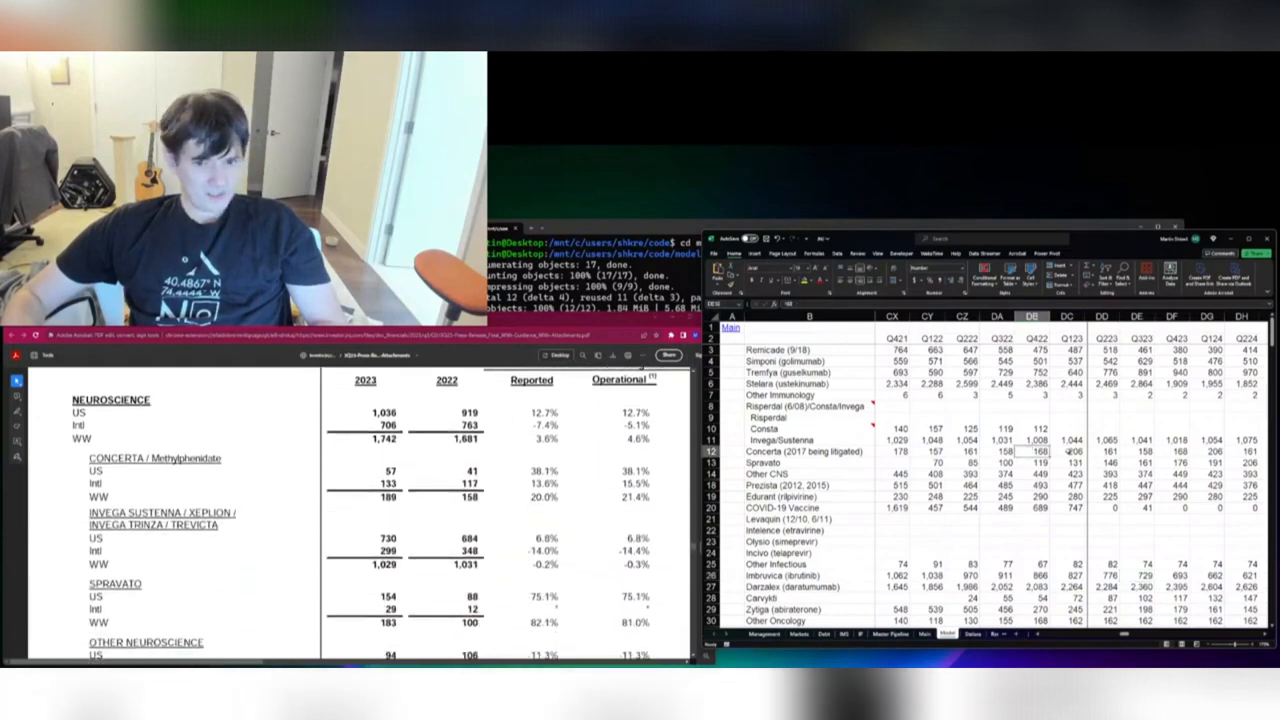
left_click(1134, 451)
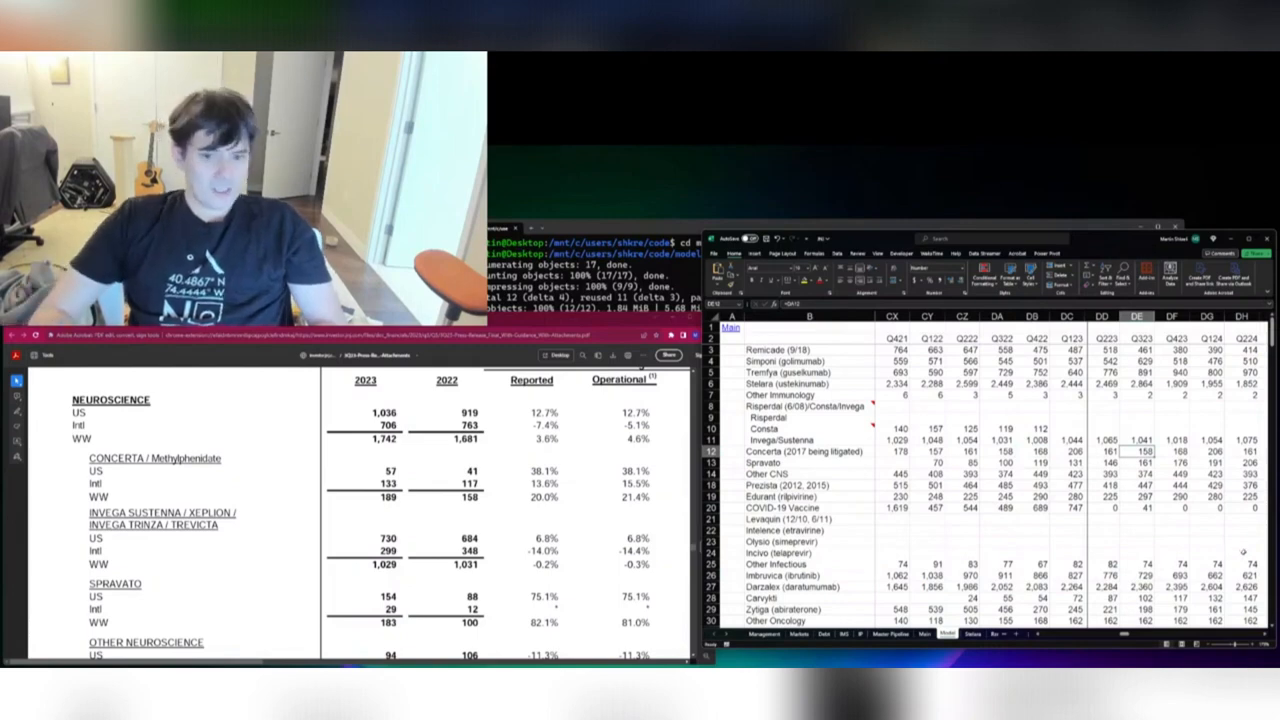
type("189")
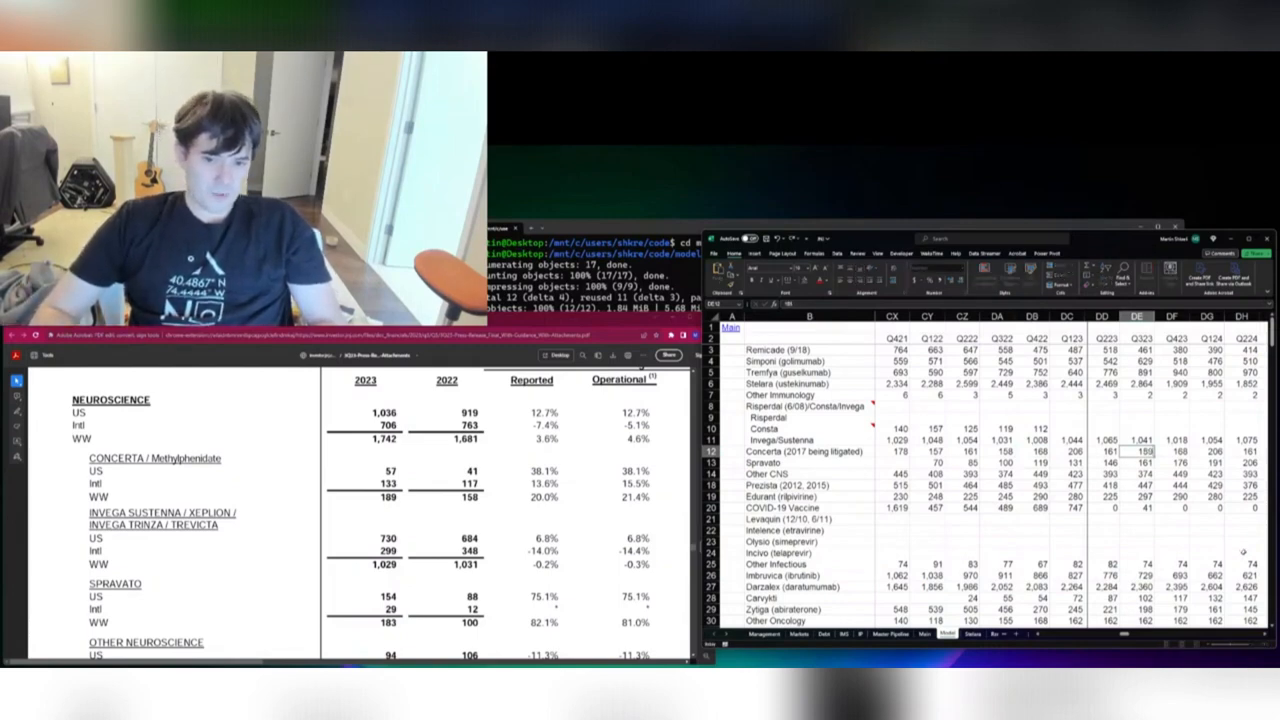
key("Return")
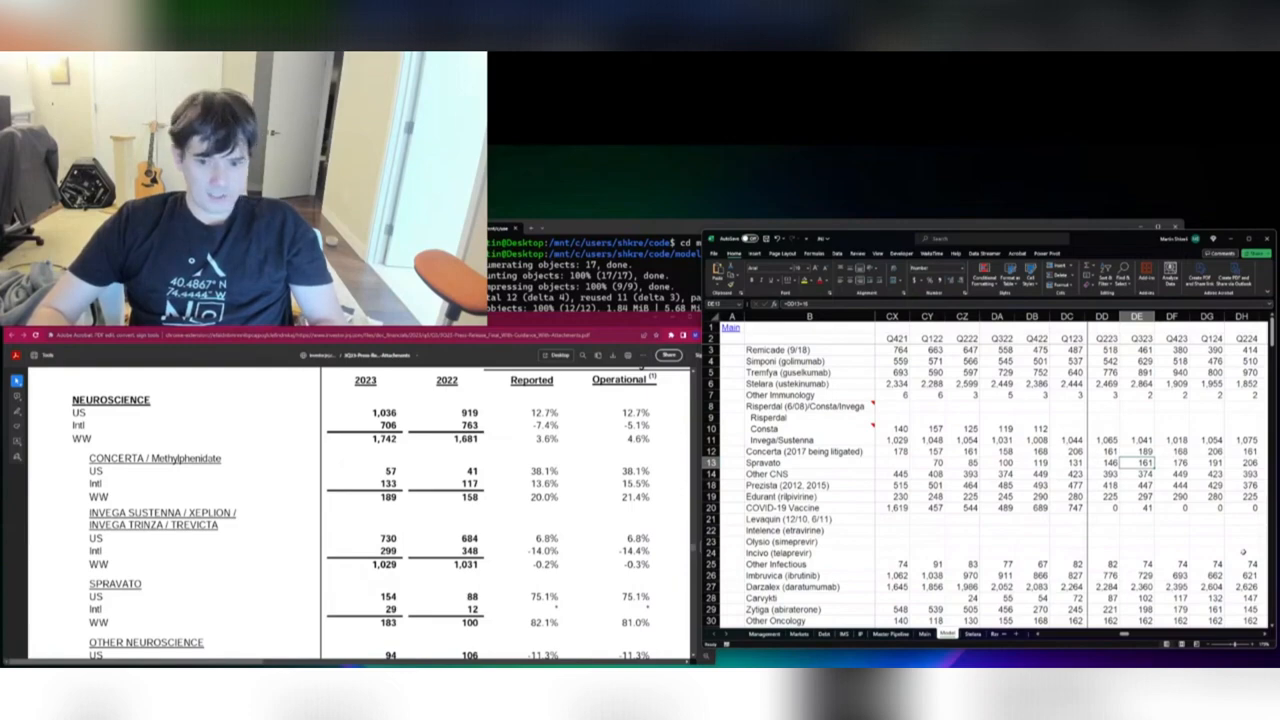
Enter the Q323 worldwide sales of 1029 for Invega/Sustenna and 183 for Spravato
key("Up")
key("Up")
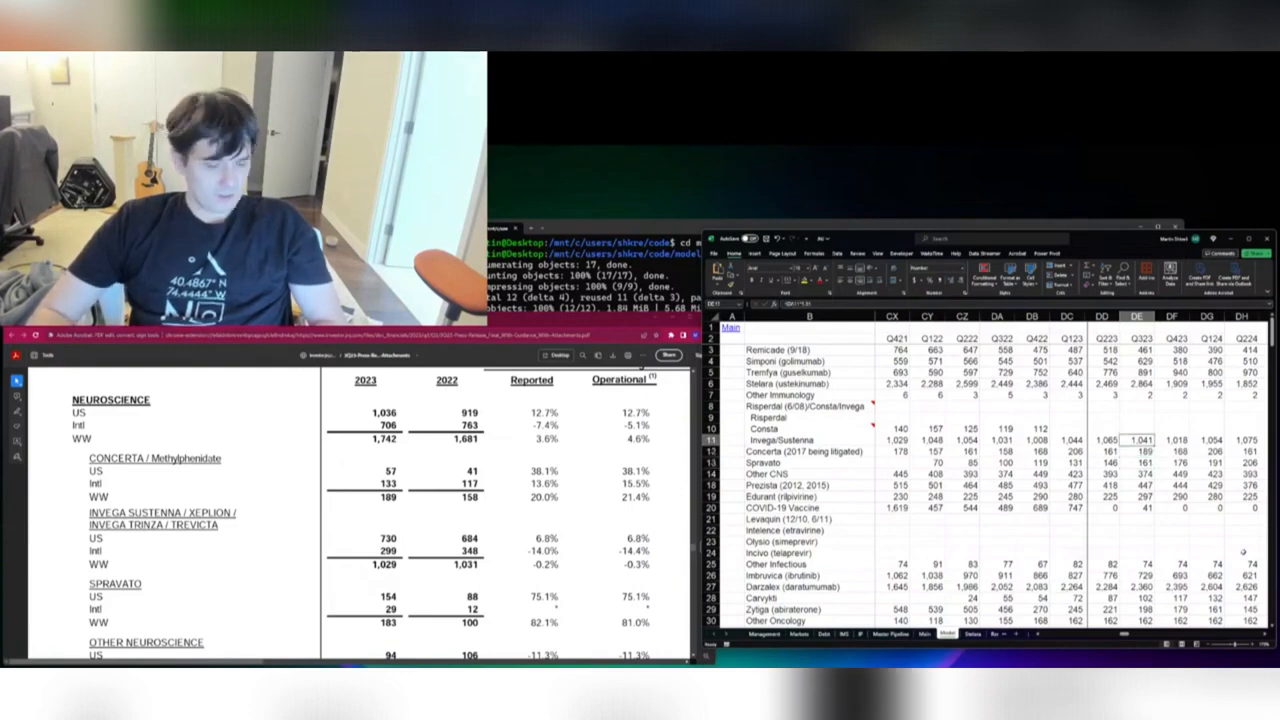
type("1029")
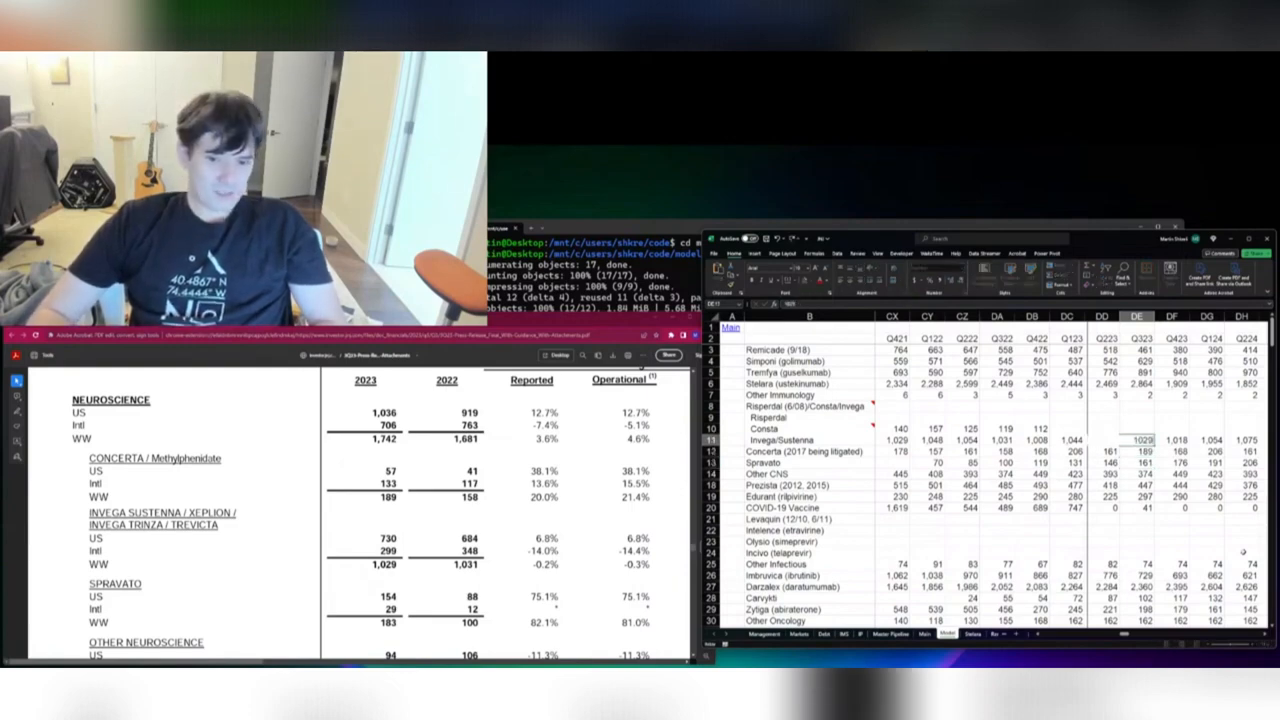
key("Return")
key("Down")
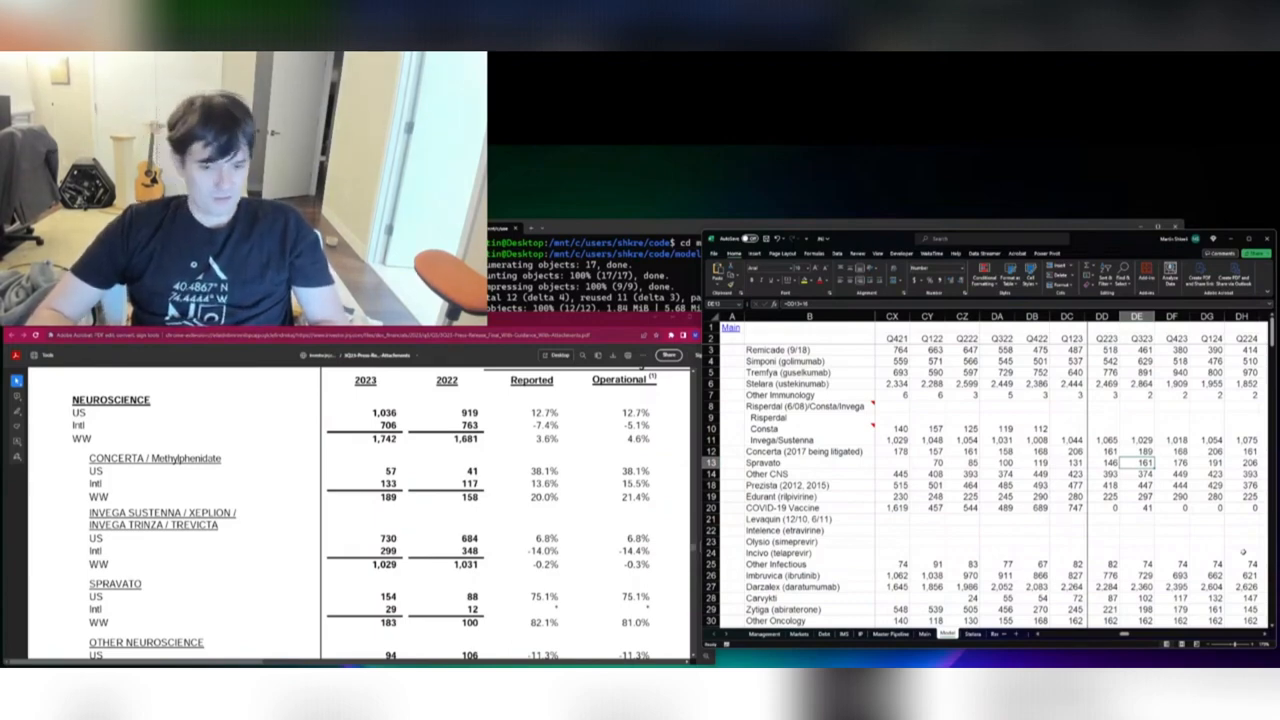
type("183")
key("Return")
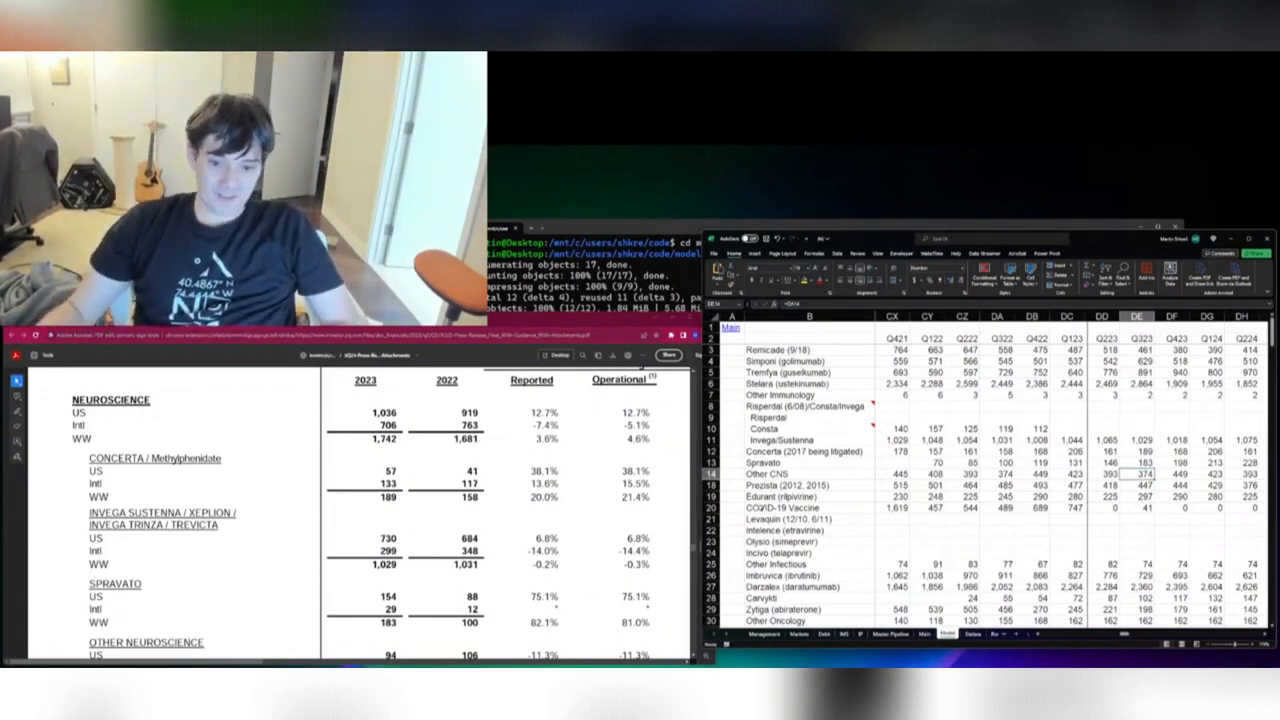
Find the Other Neuroscience worldwide sales in the PDF and set the Q323 value for Other CNS to 340
scroll(298, 578, "down", 2)
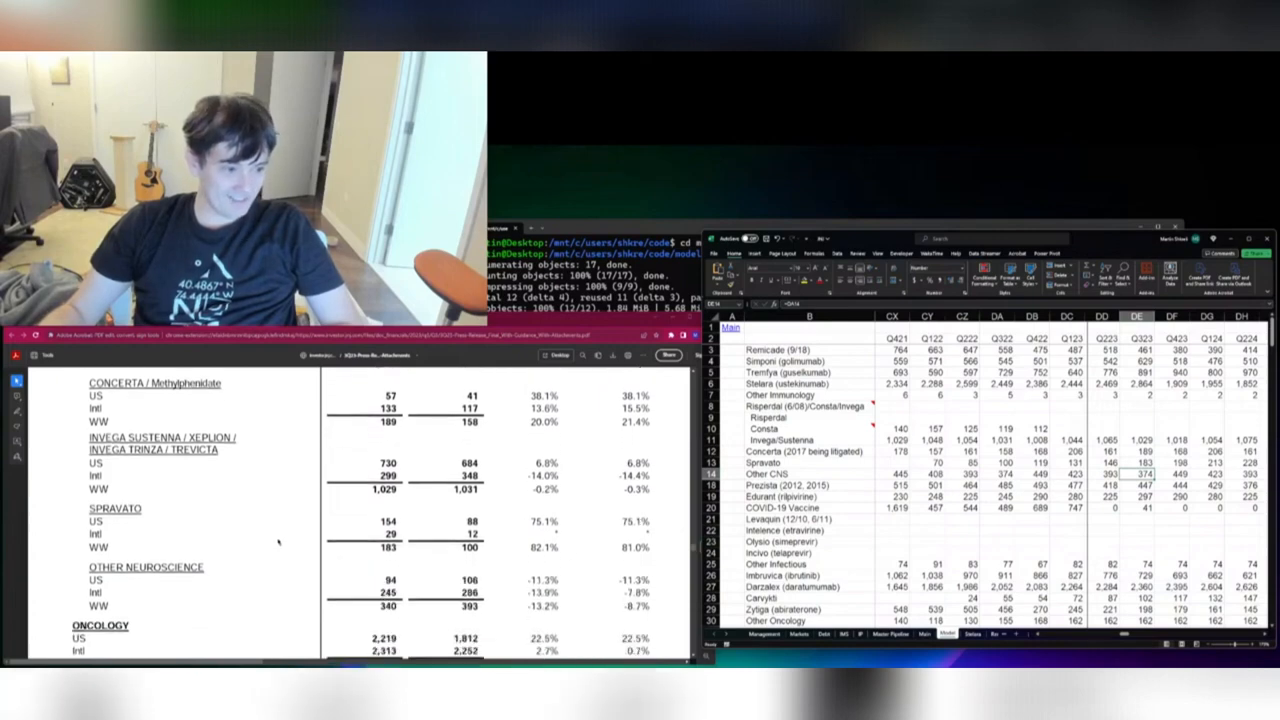
scroll(305, 513, "down", 1)
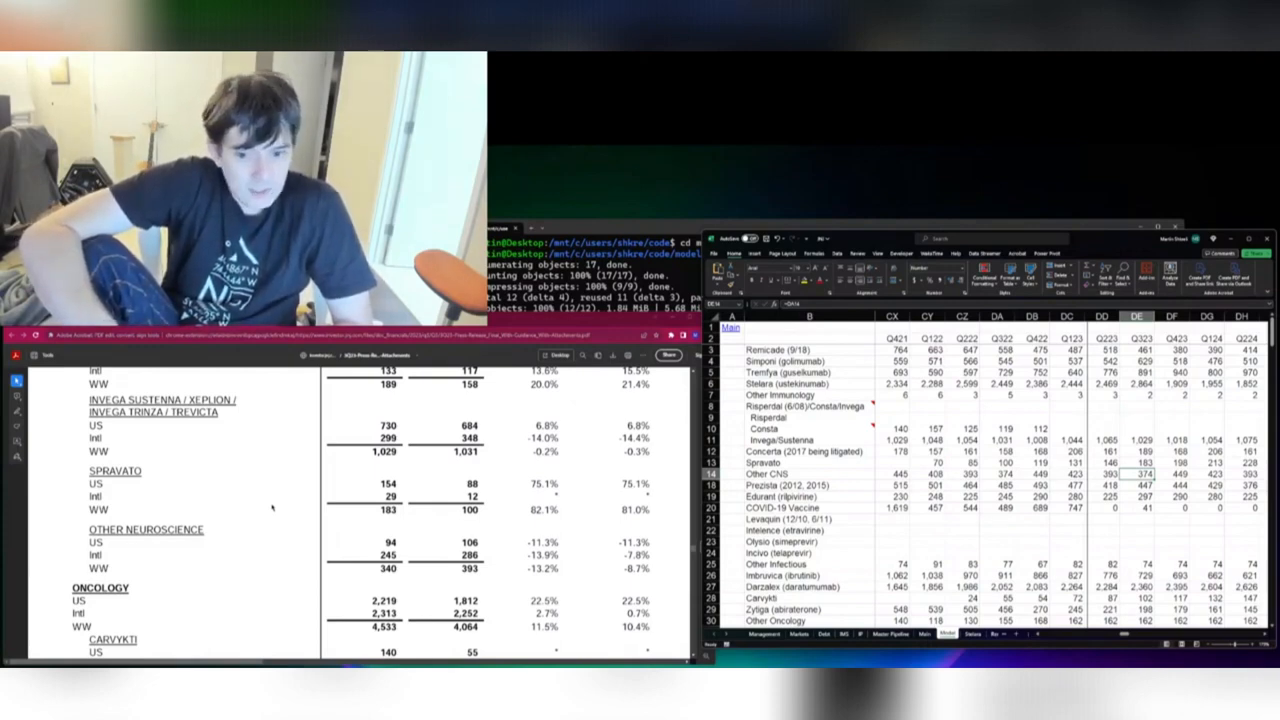
key("Down")
key("Up")
key("Up")
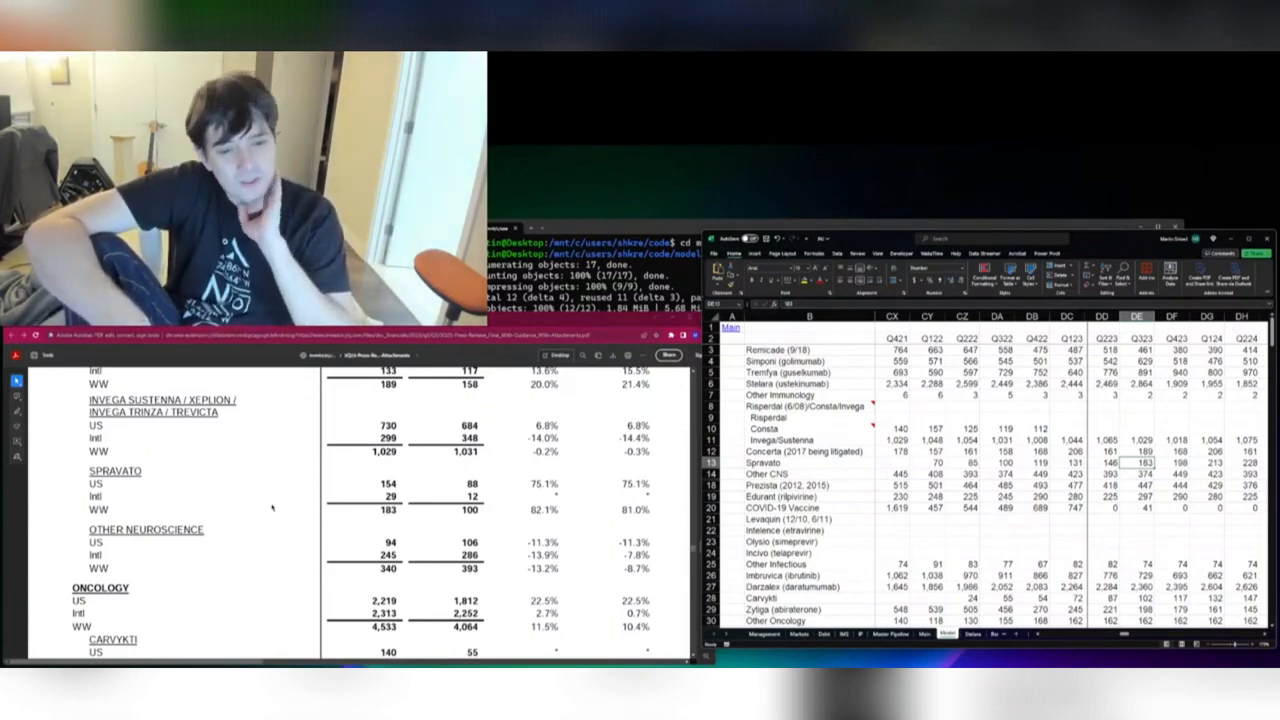
key("ctrl+Down")
key("ctrl+Down")
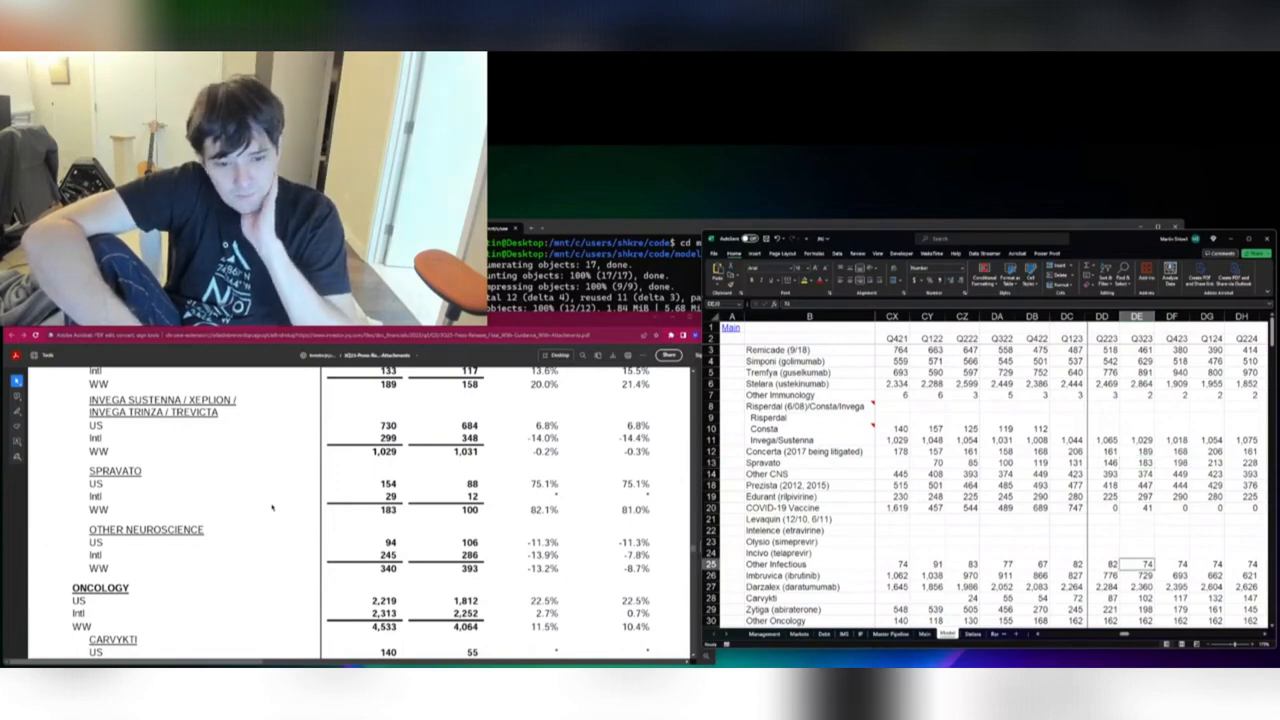
key("ctrl+Up")
key("Up")
key("Up")
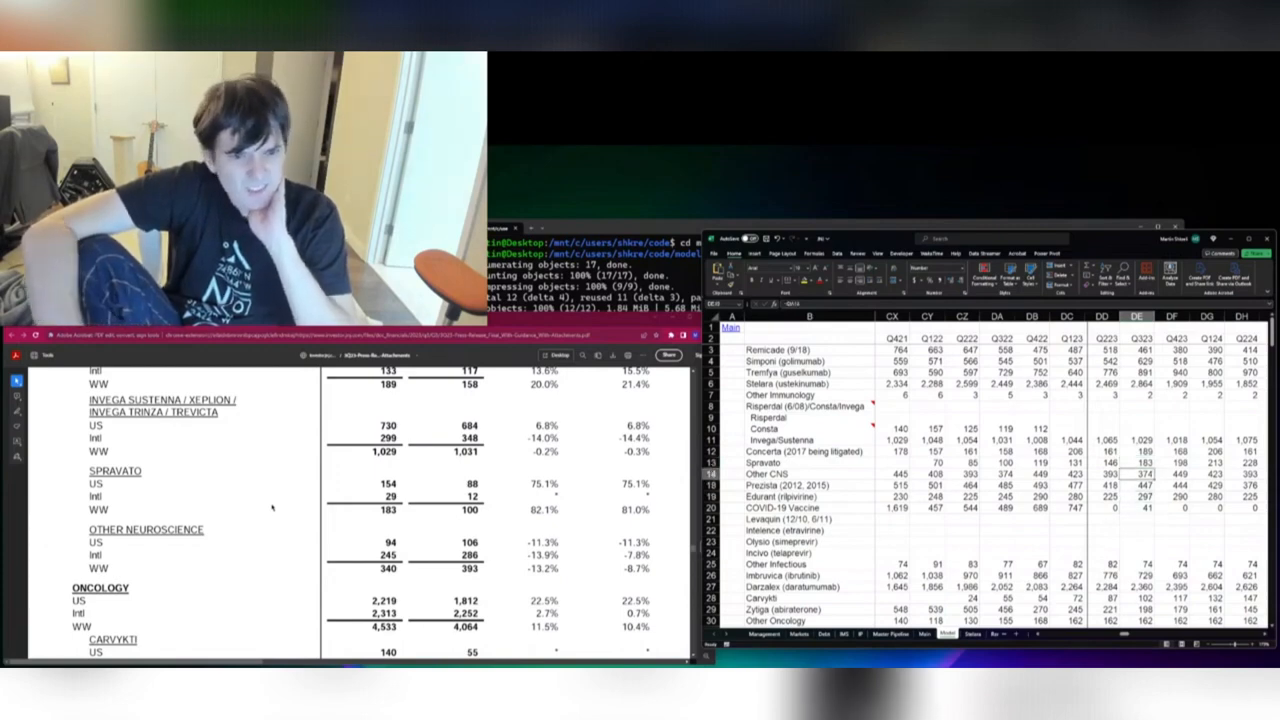
key("Down")
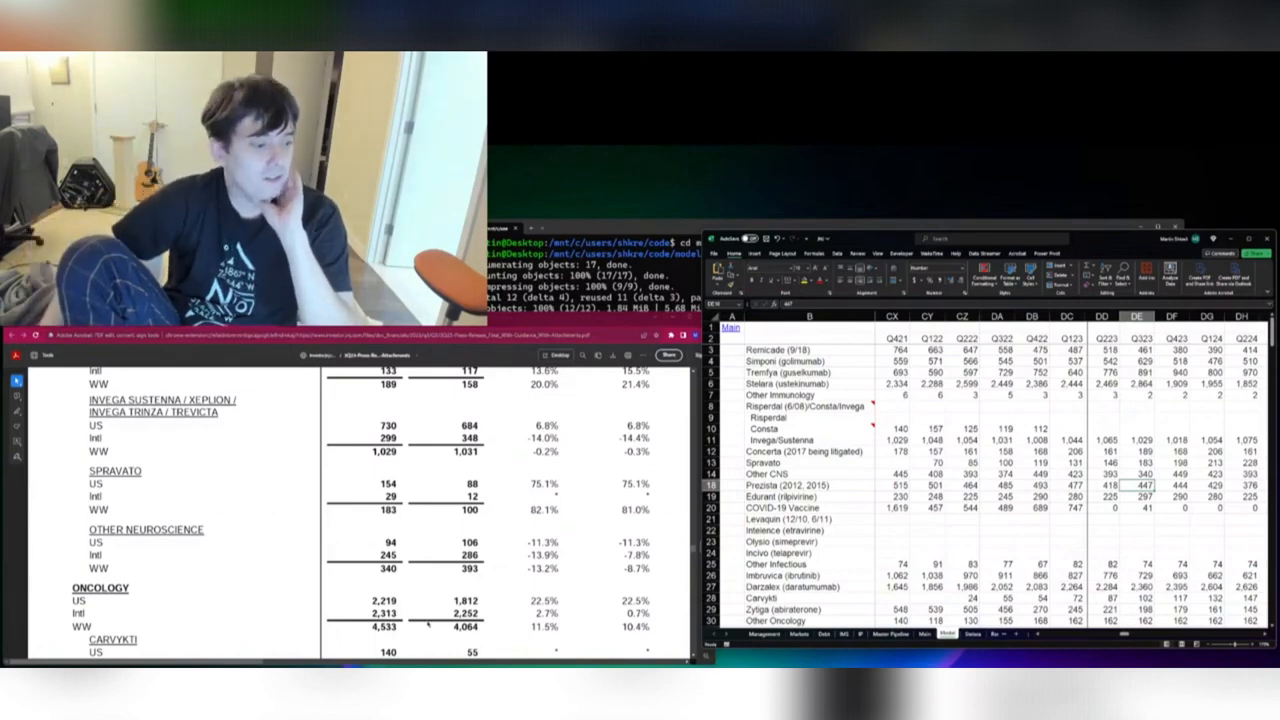
Find the oncology sales in the PDF and enter 152 for Carvykti and 2499 for Darzalex in the Q323 column
scroll(428, 624, "down", 5)
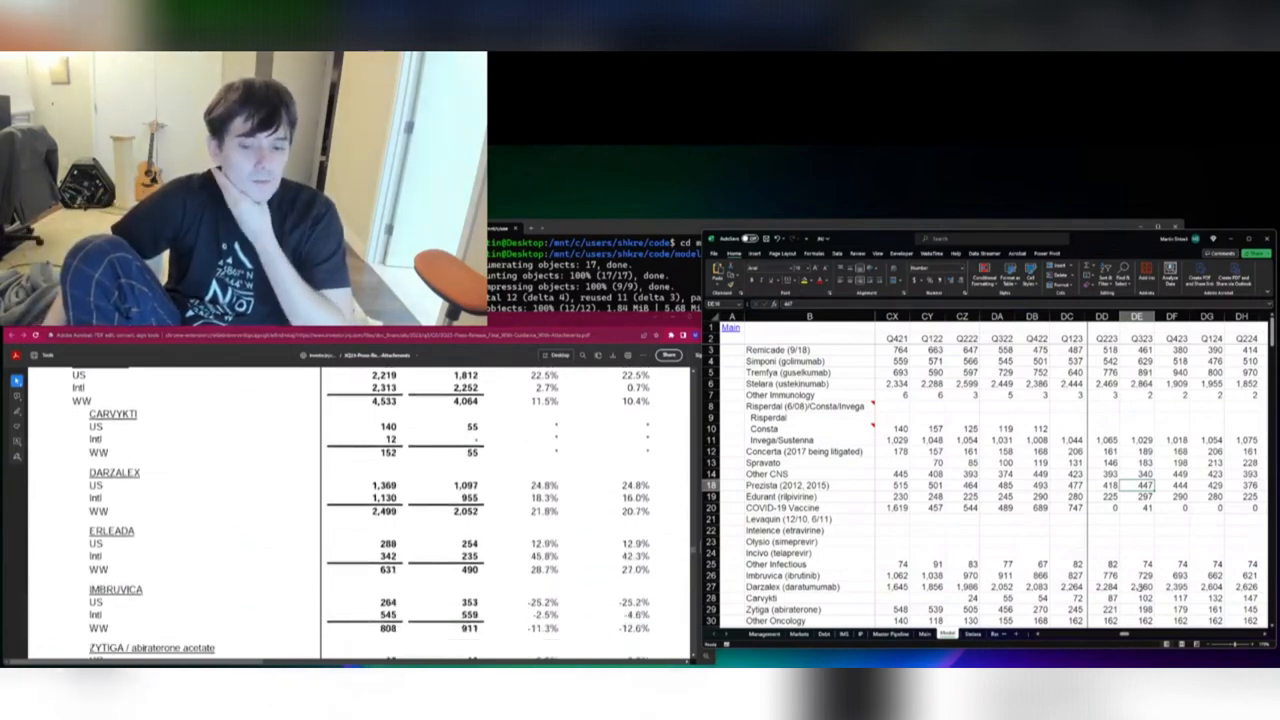
left_click(1140, 597)
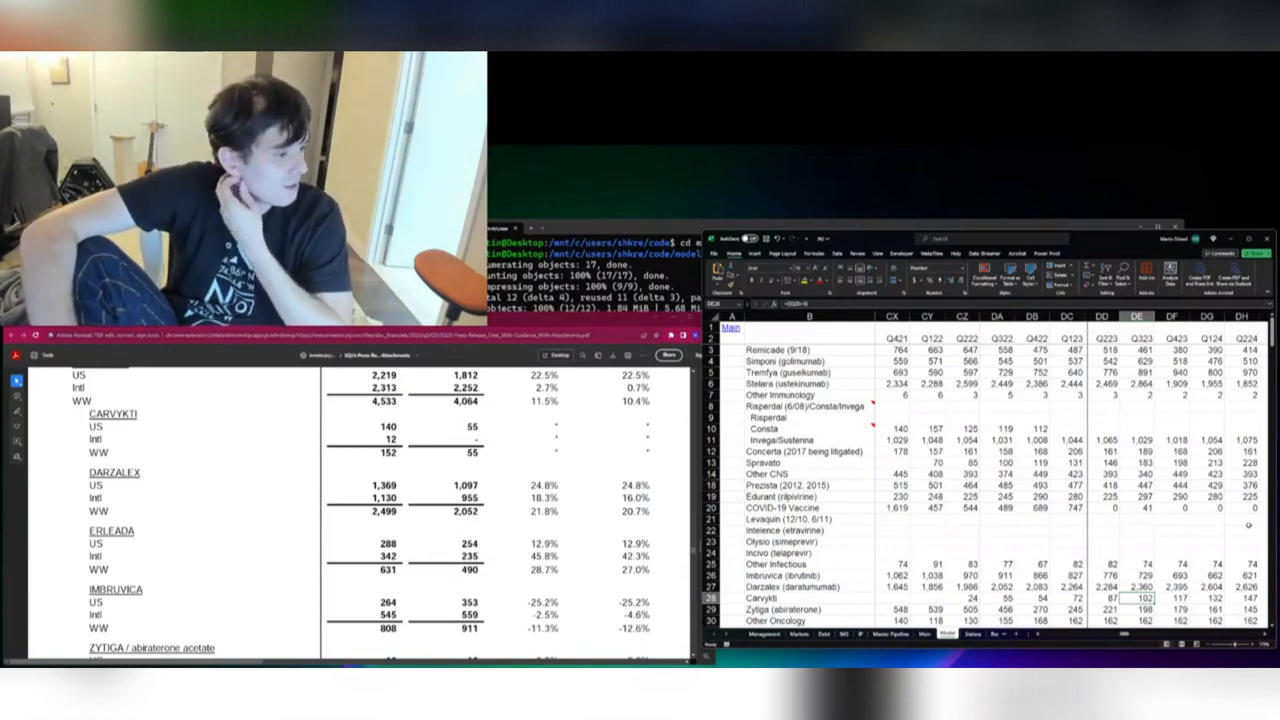
type("152")
key("Up")
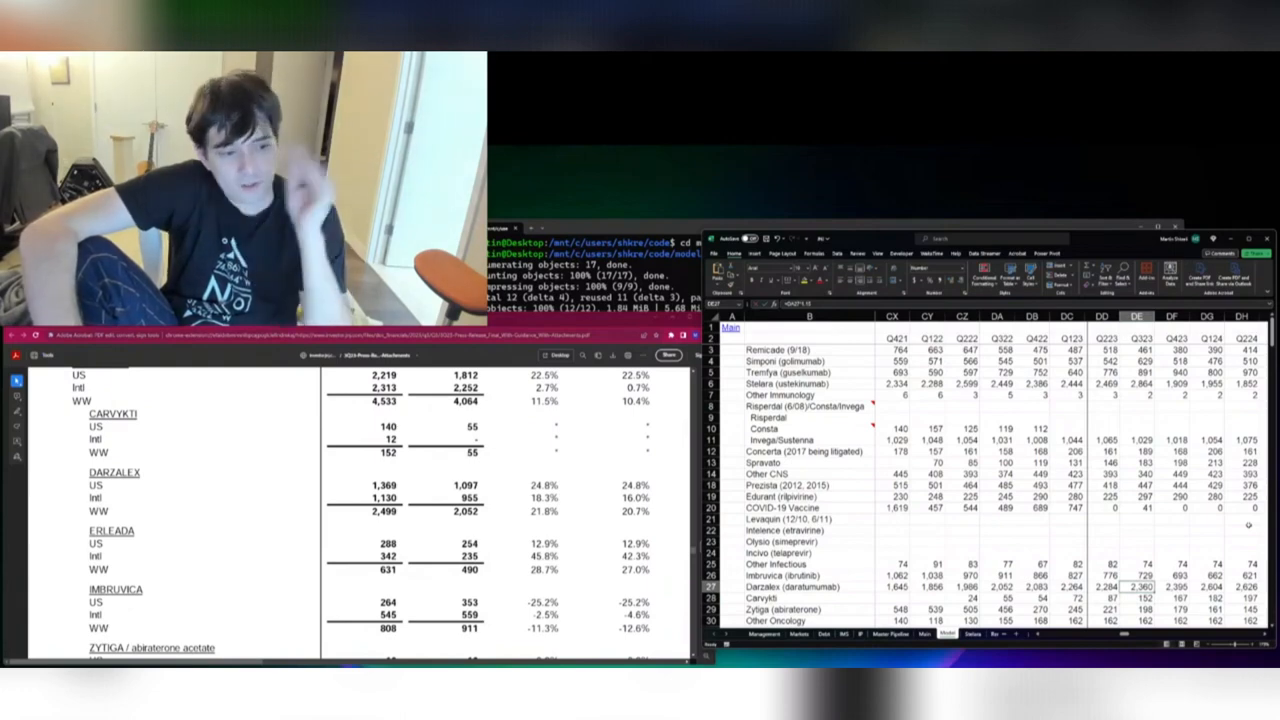
type("2499")
key("Return")
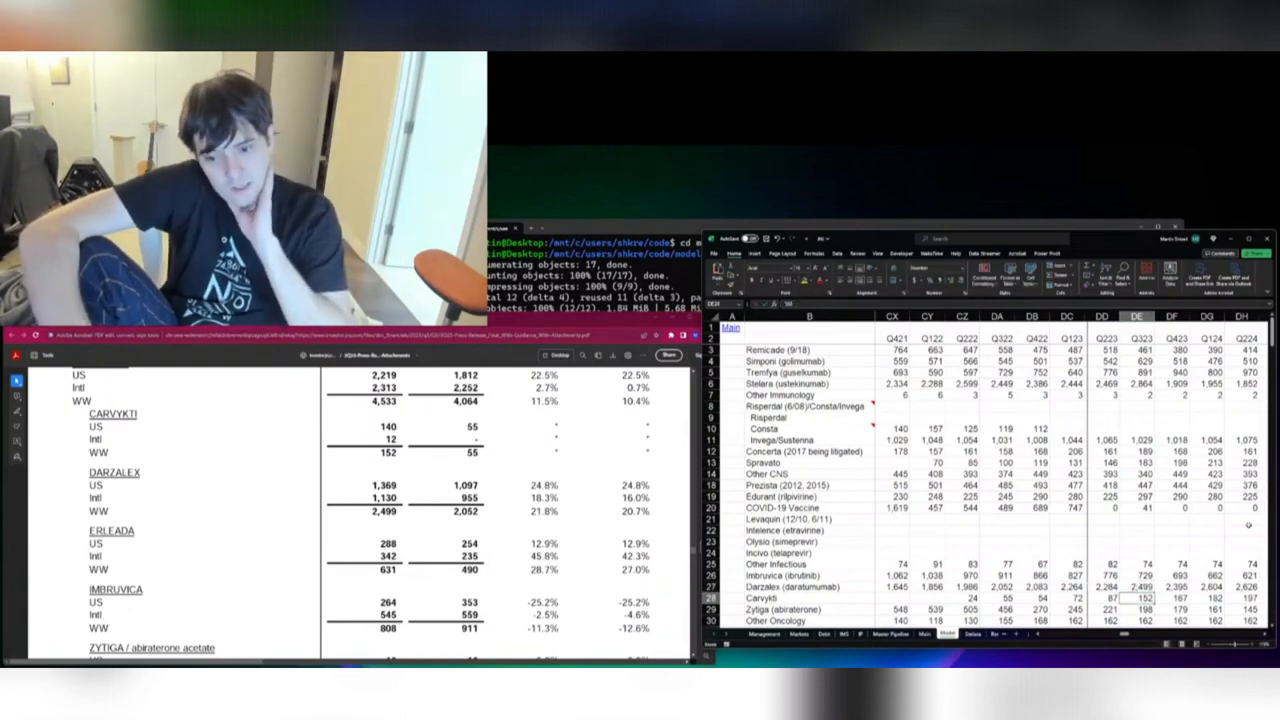
Set the Q323 value for Erleada to its reported worldwide sales of 631
key("Up")
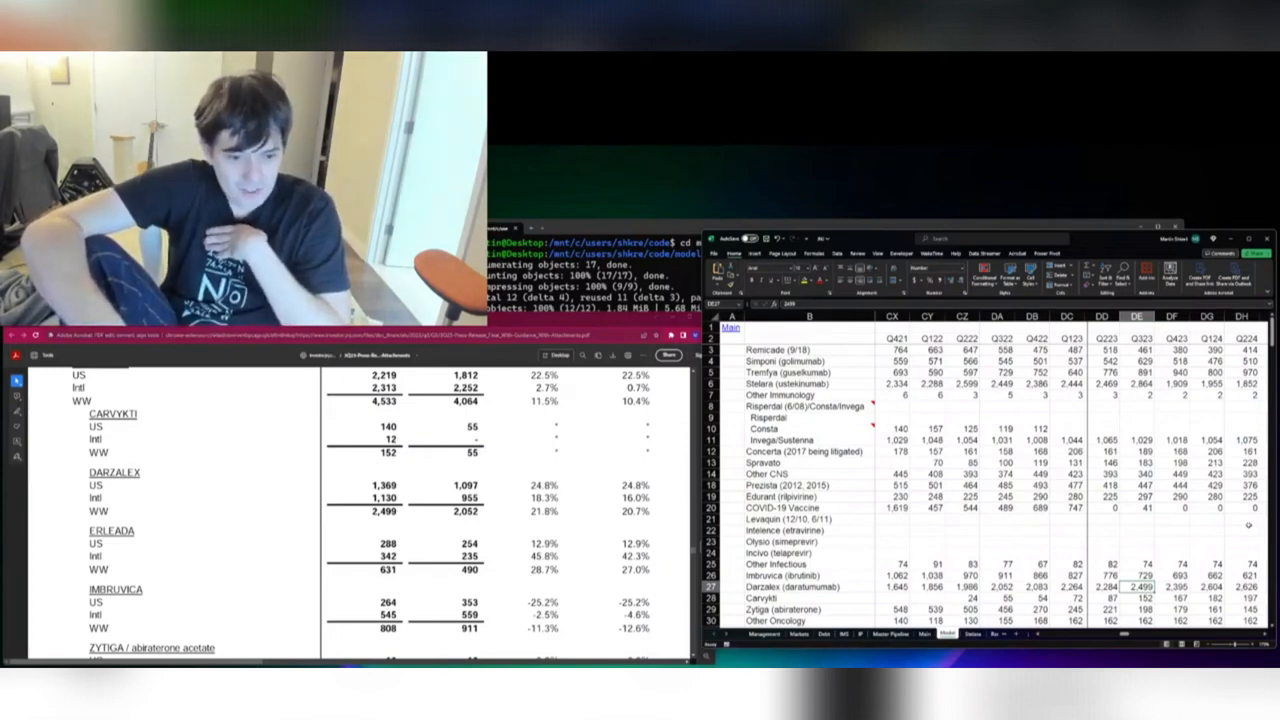
key("Down")
key("Down")
key("Down")
key("Down")
key("Down")
key("Down")
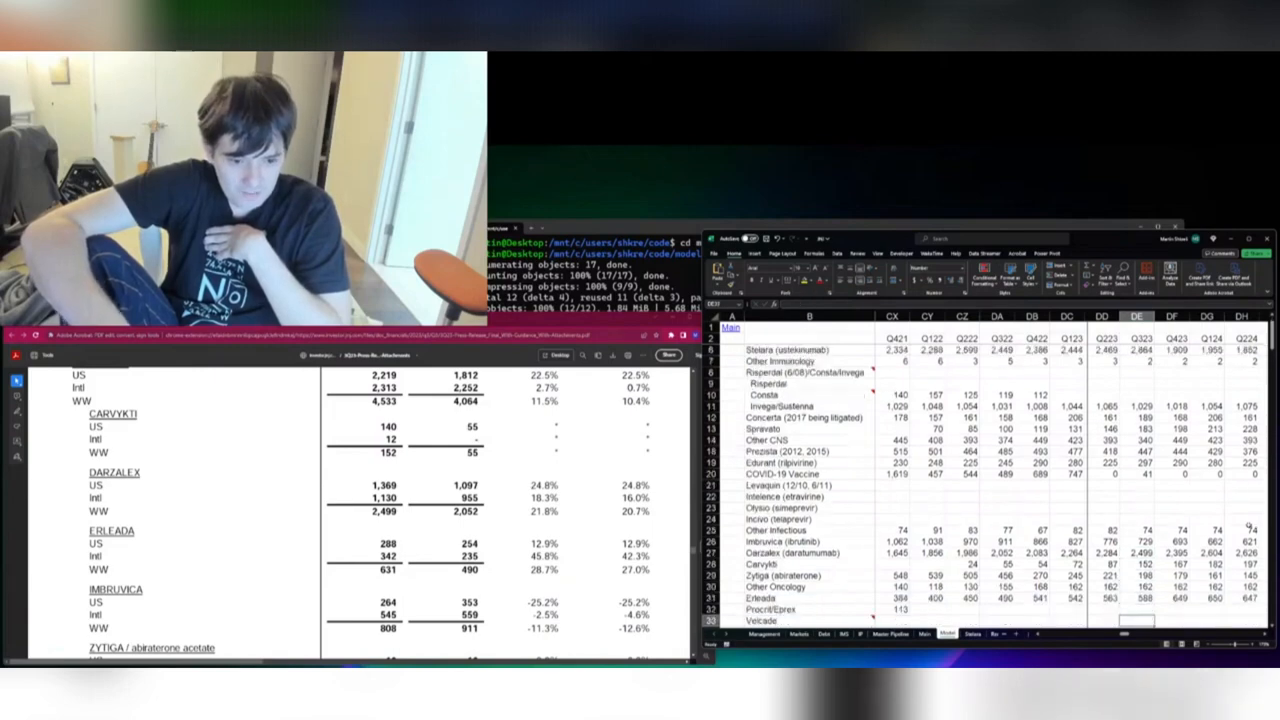
key("Up")
key("Up")
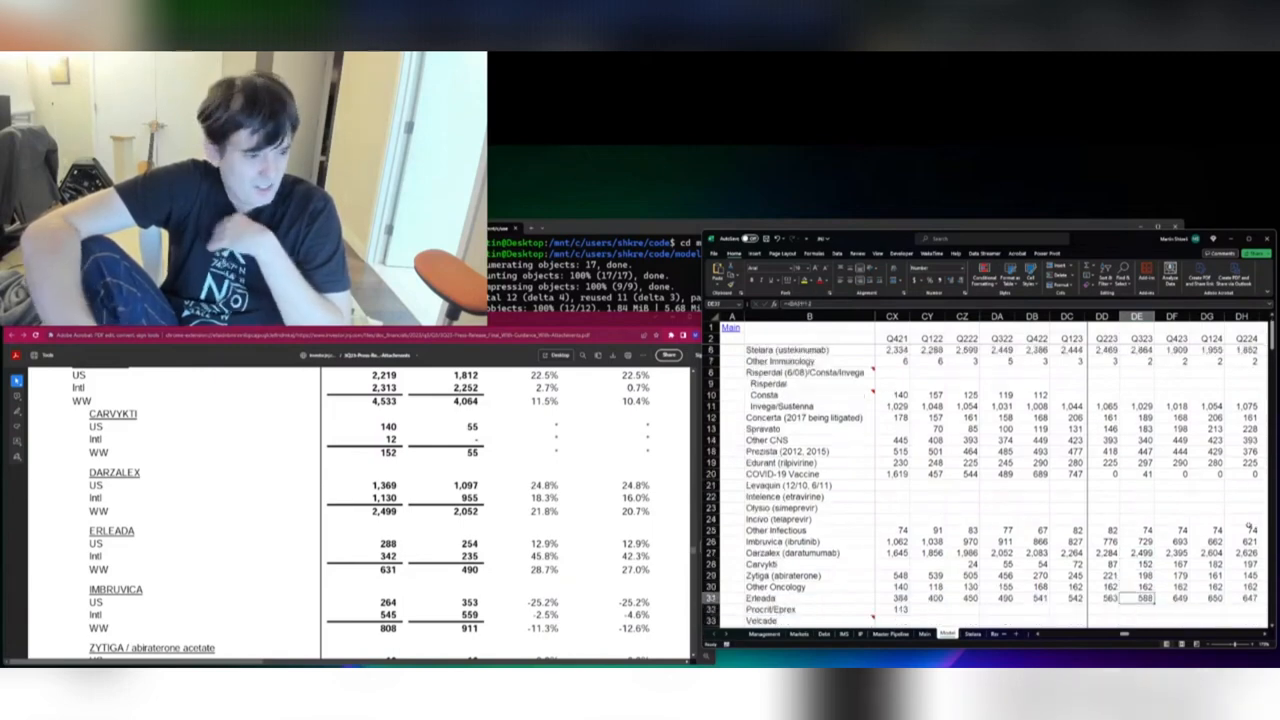
type("631")
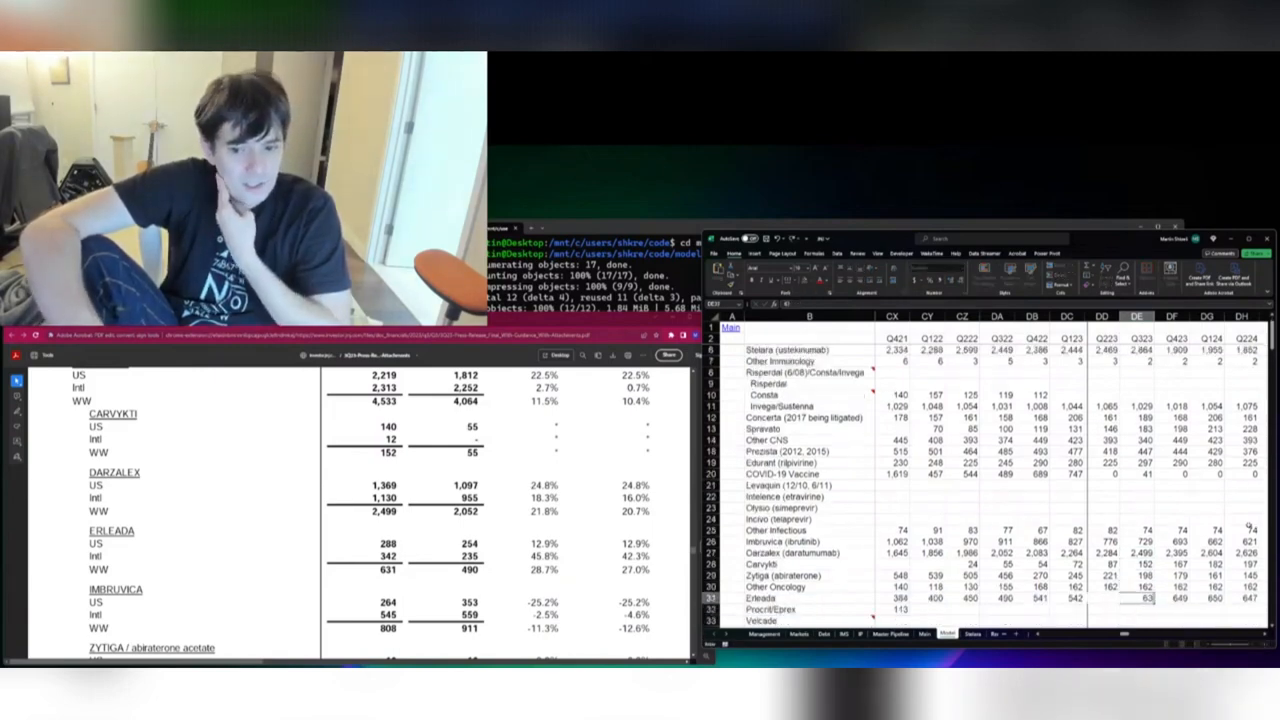
key("Return")
key("Up")
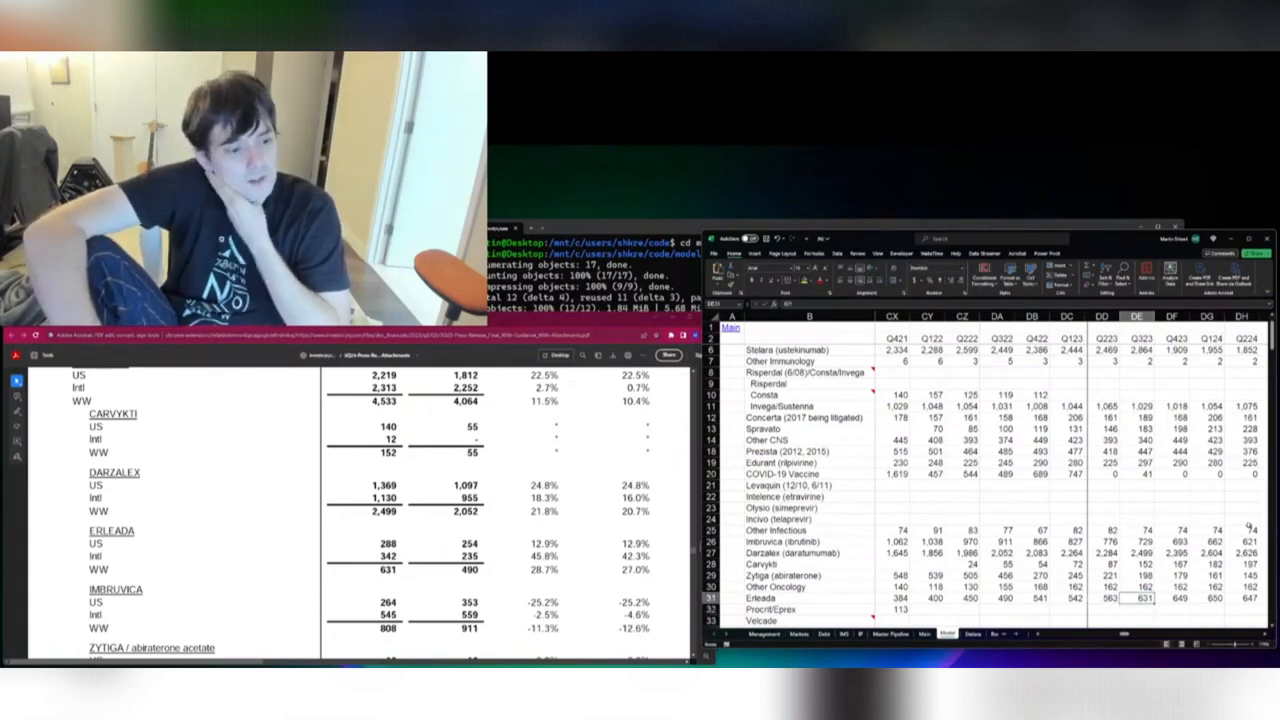
Set the Q323 value for Imbruvica to its reported worldwide sales of 808
key("Up")
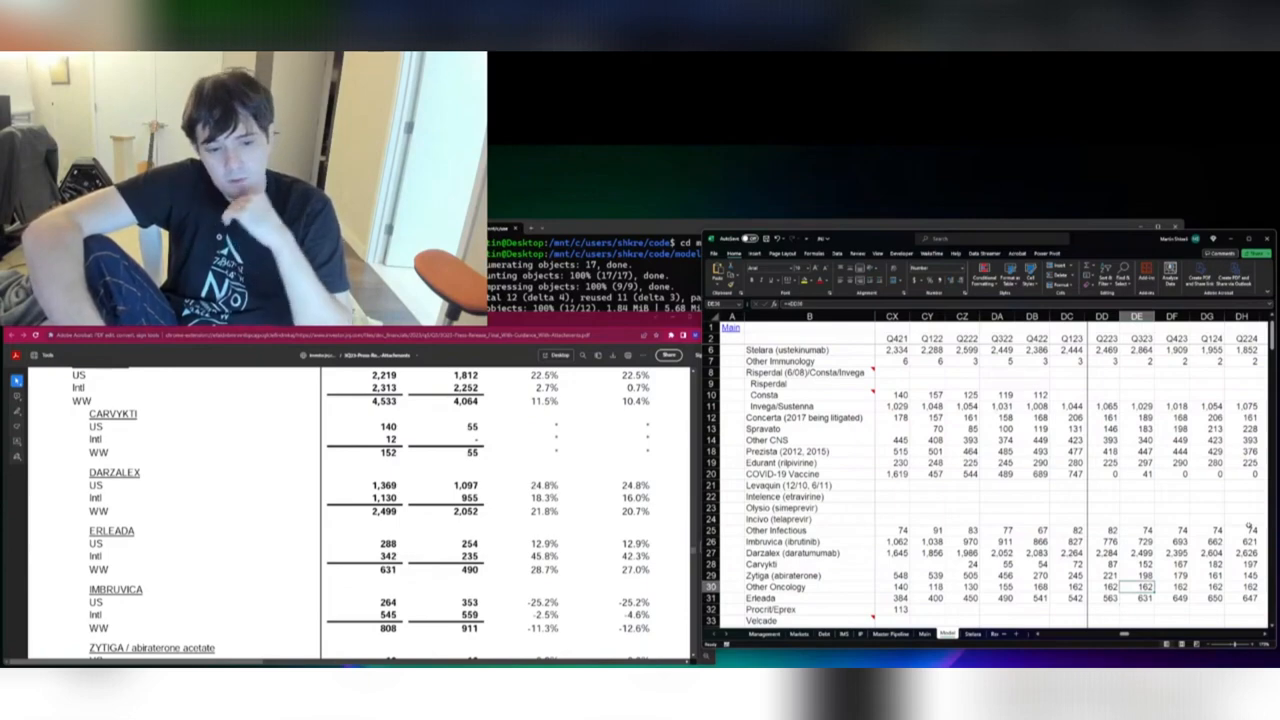
key("Up")
key("Up")
key("Up")
key("Up")
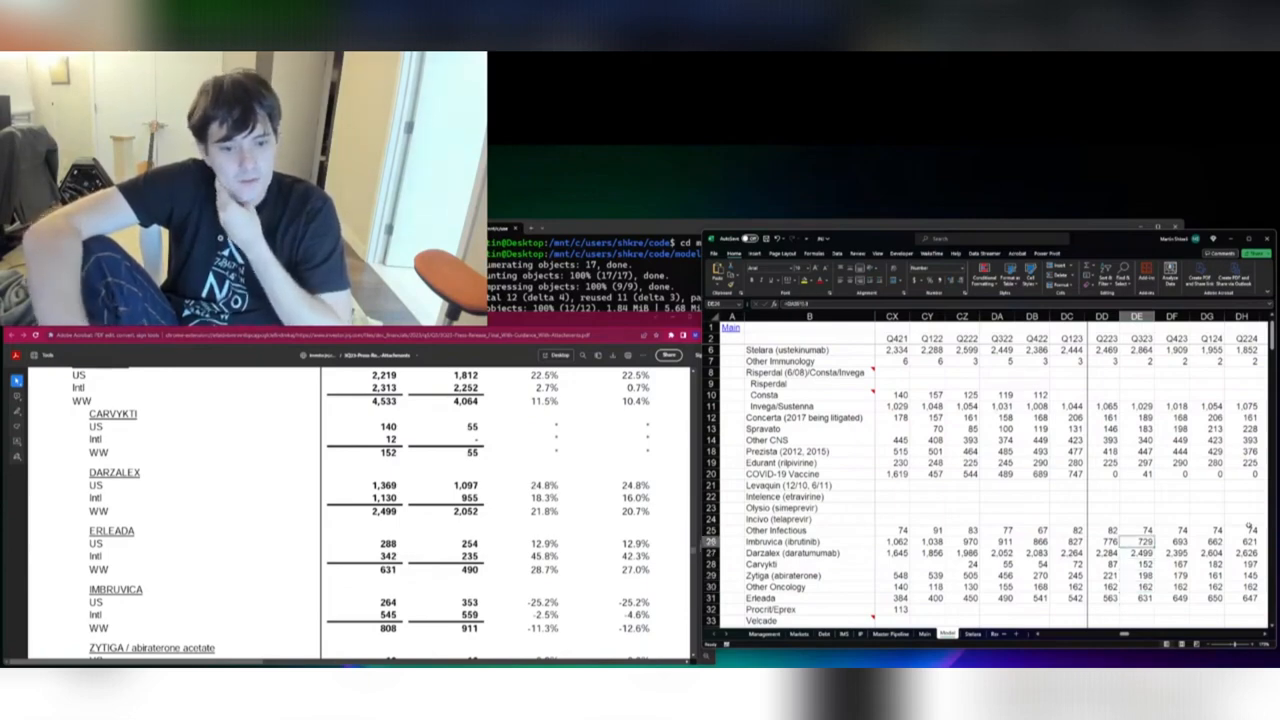
type("808")
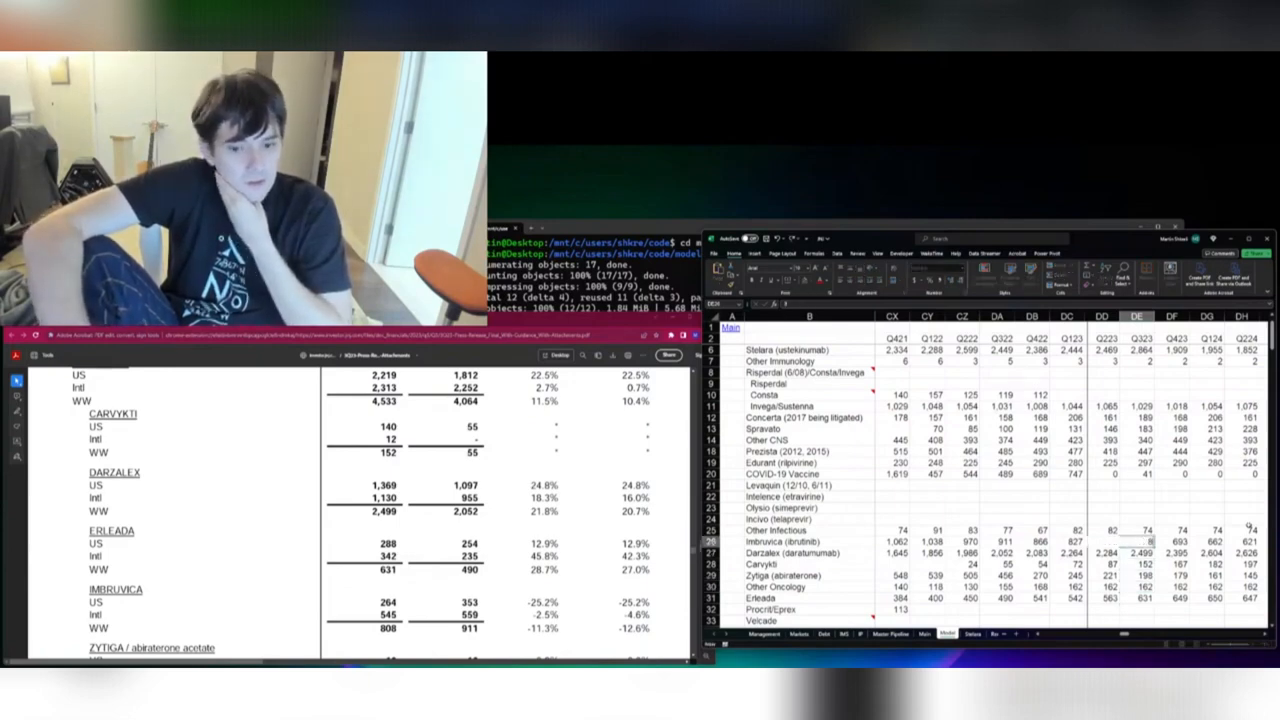
key("Return")
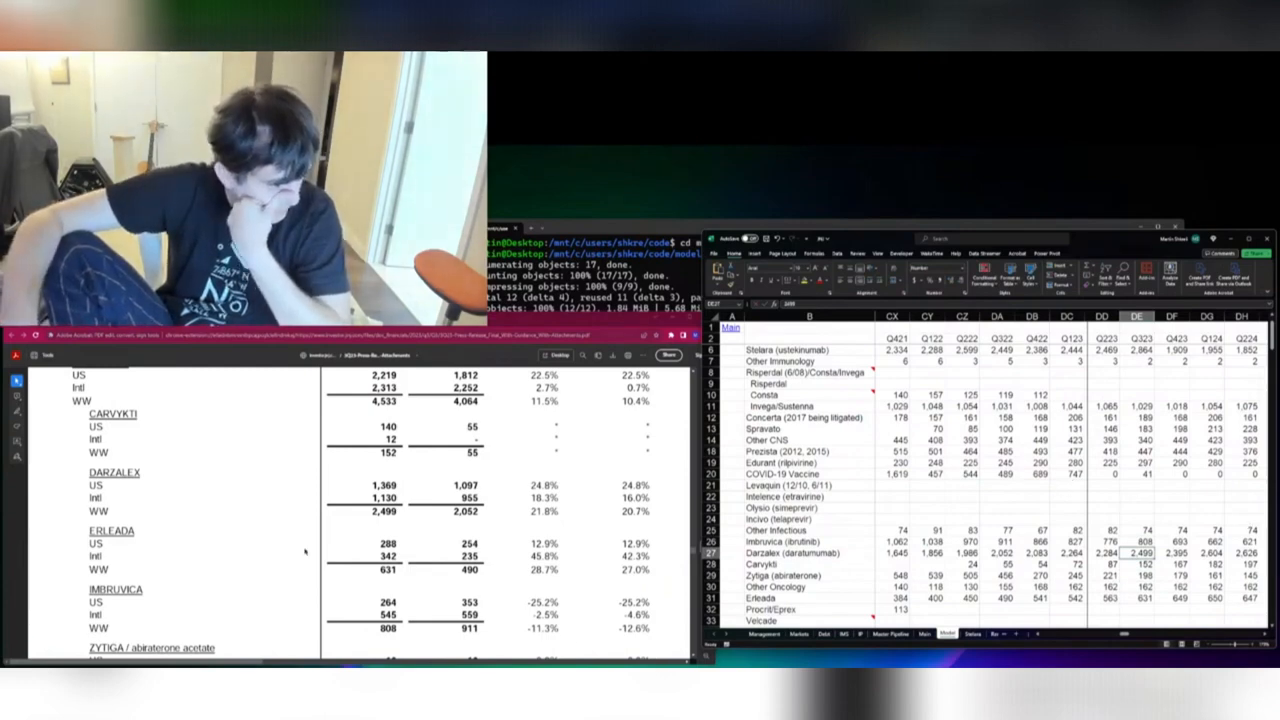
Find the remaining oncology sales in the PDF and enter 214 for Zytiga and 229 for Other Oncology in the Q323 column
scroll(305, 551, "down", 3)
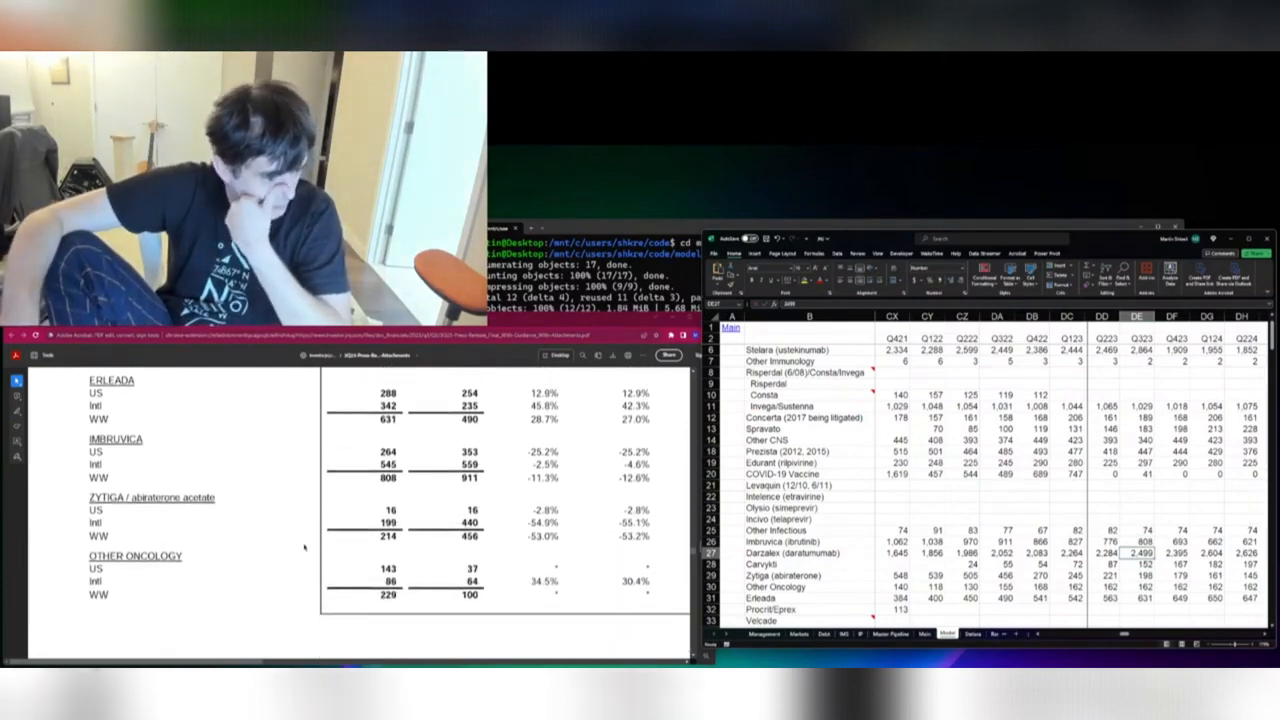
scroll(305, 547, "down", 1)
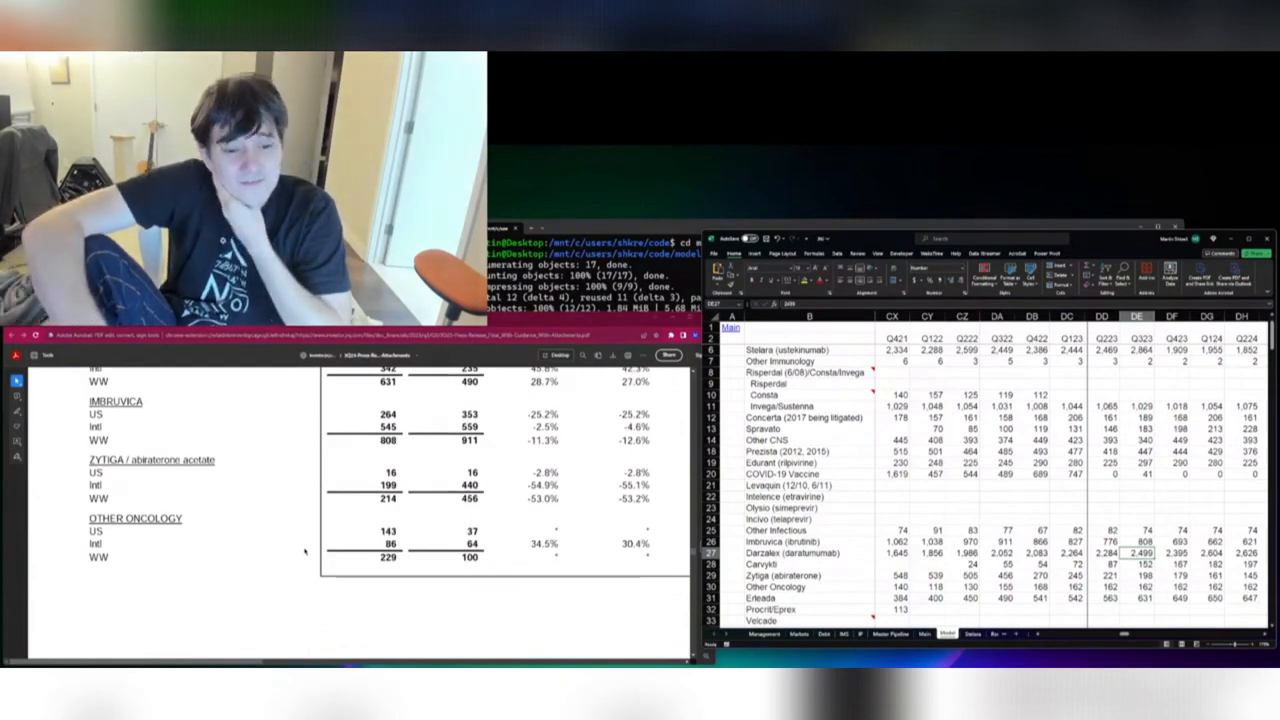
key("Down")
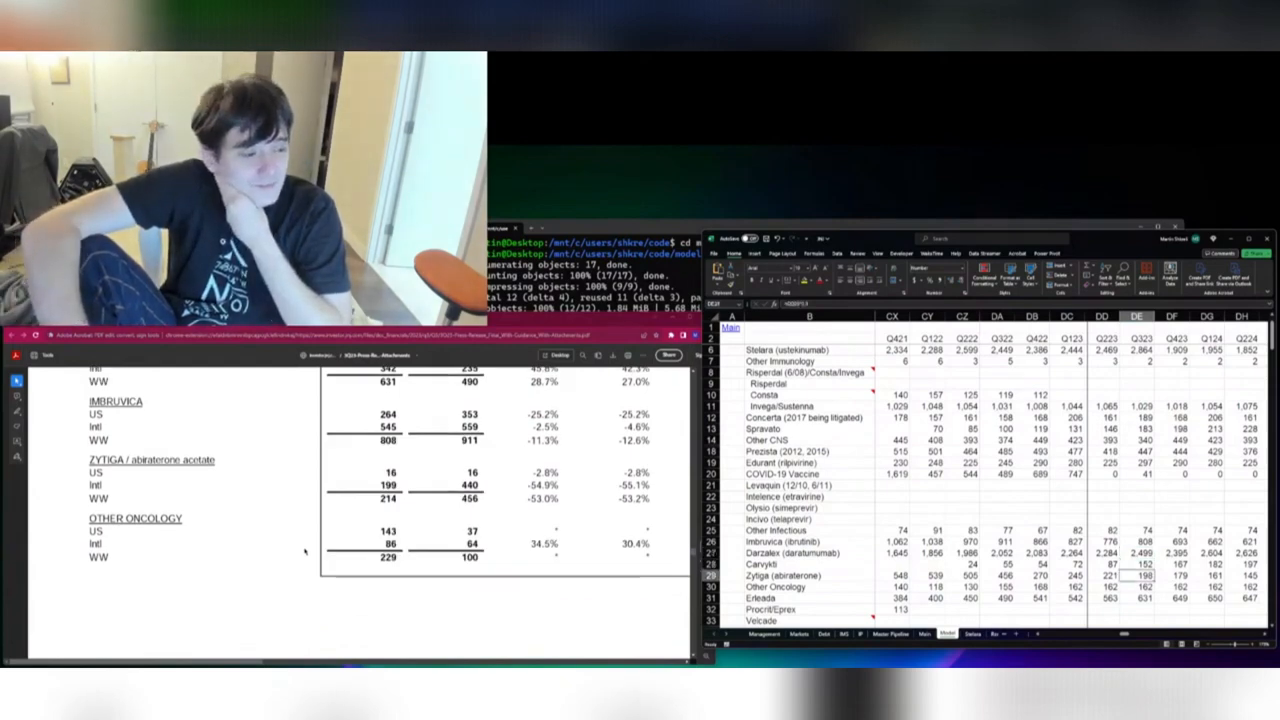
type("214")
key("Return")
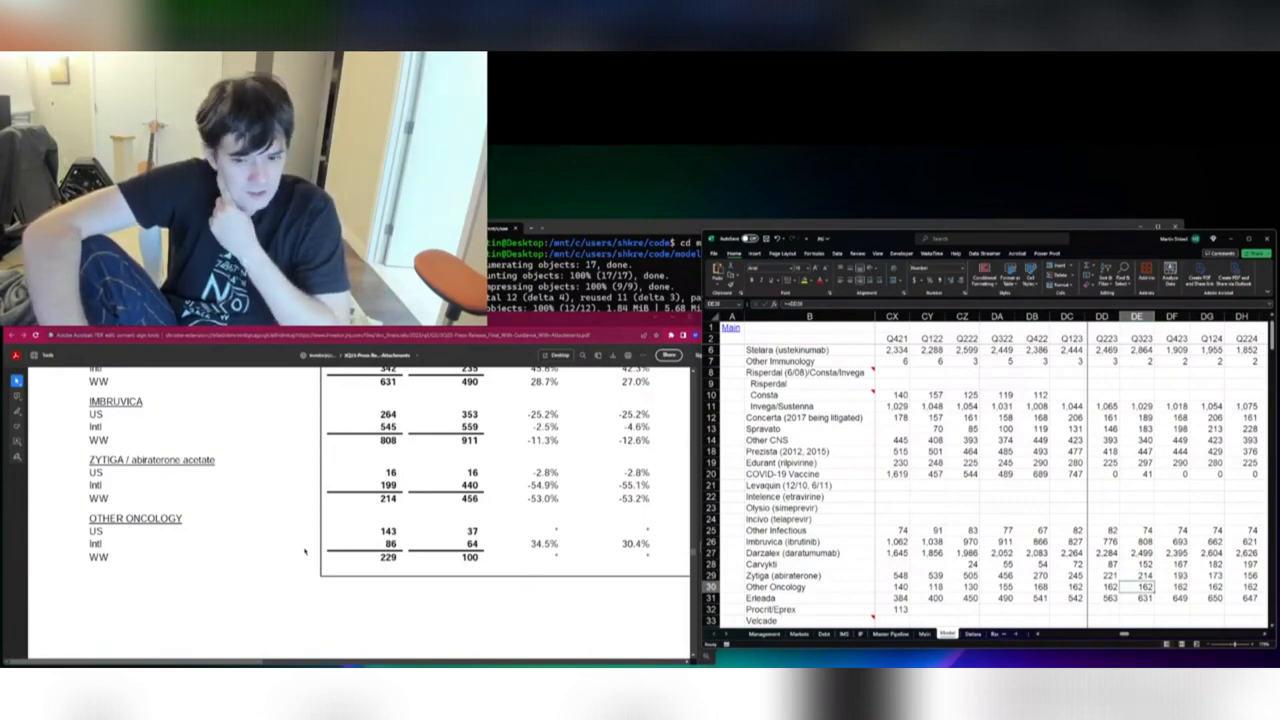
type("229")
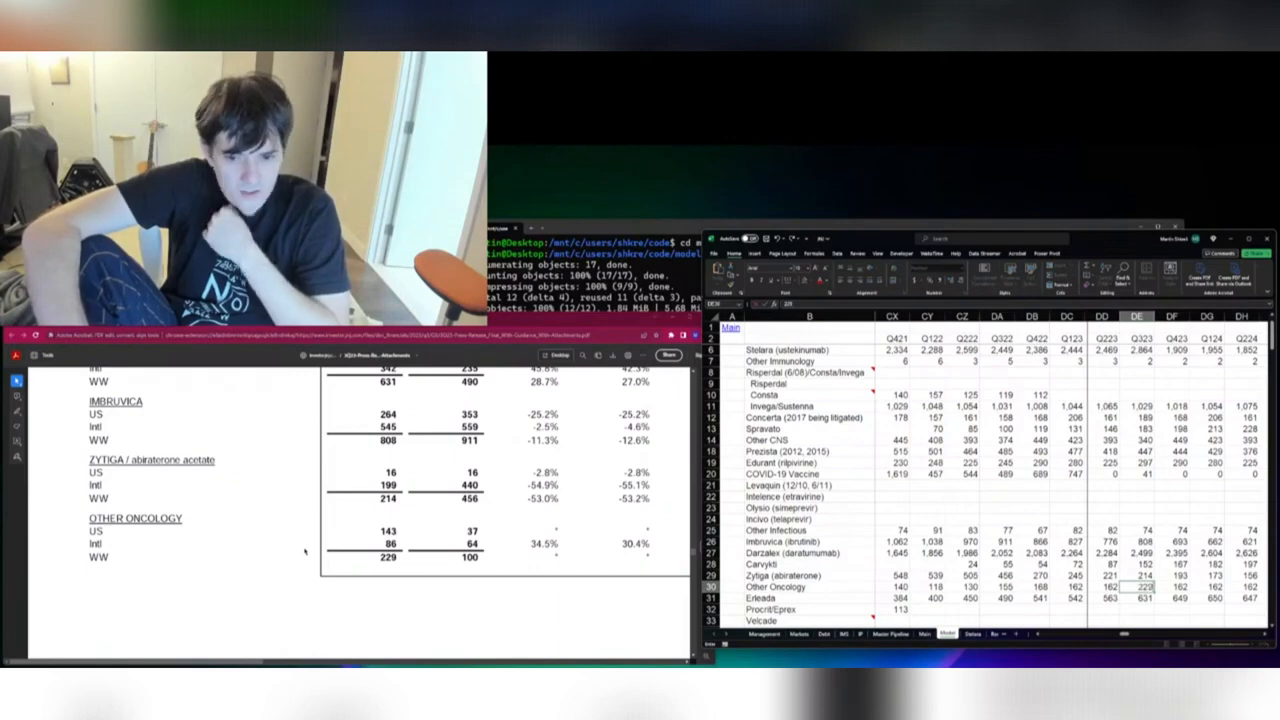
key("Return")
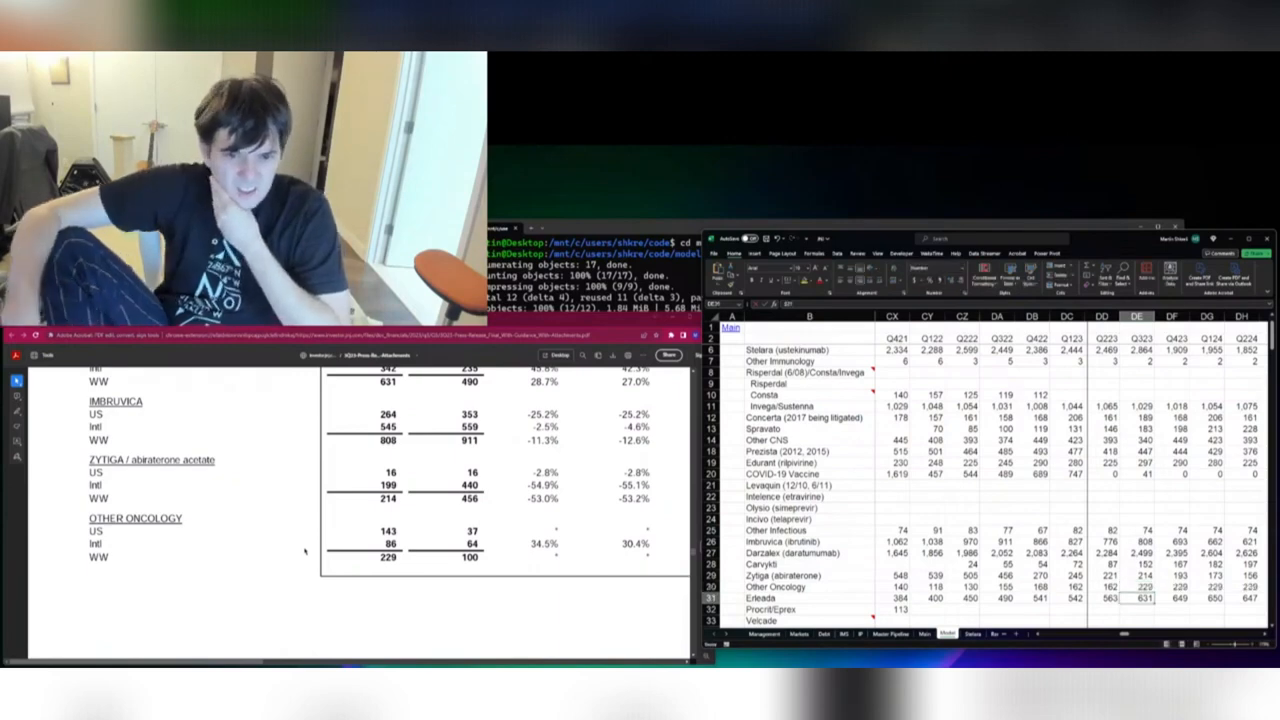
Compare the Q323 oncology entries from Imbruvica to Erleada with the worldwide sales in the press release
scroll(1073, 438, "down", 1)
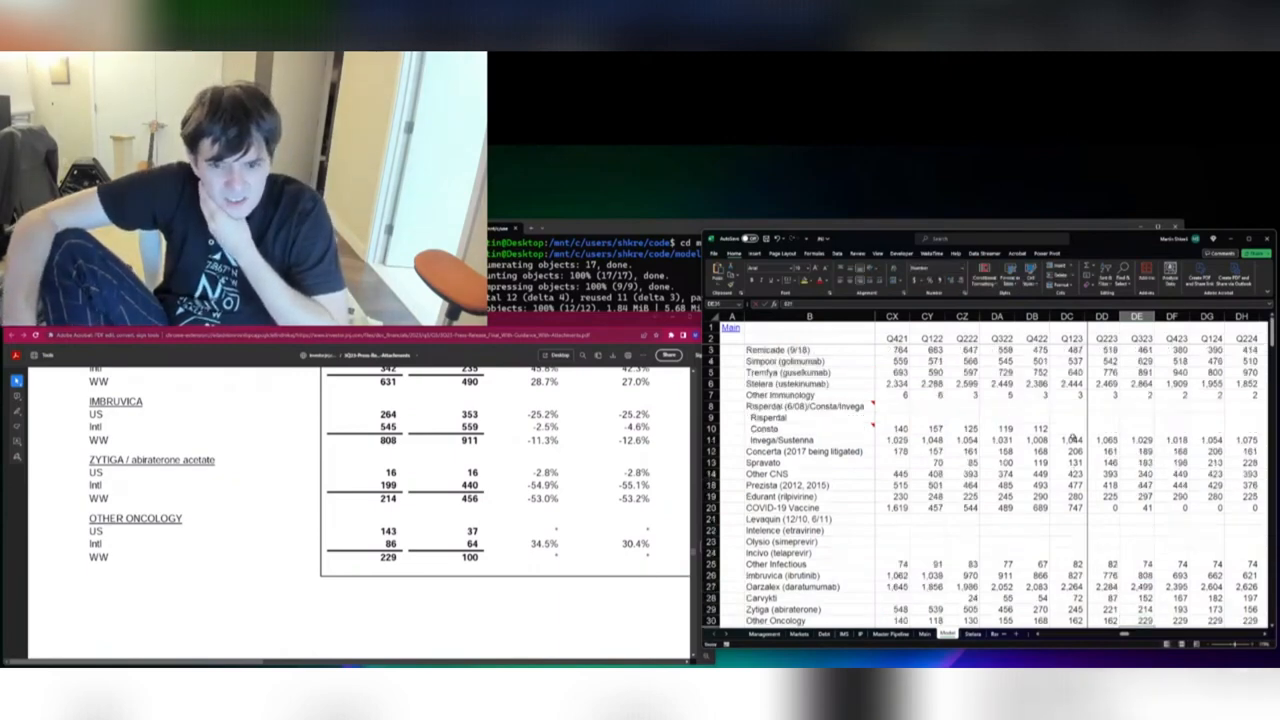
scroll(1073, 438, "down", 1)
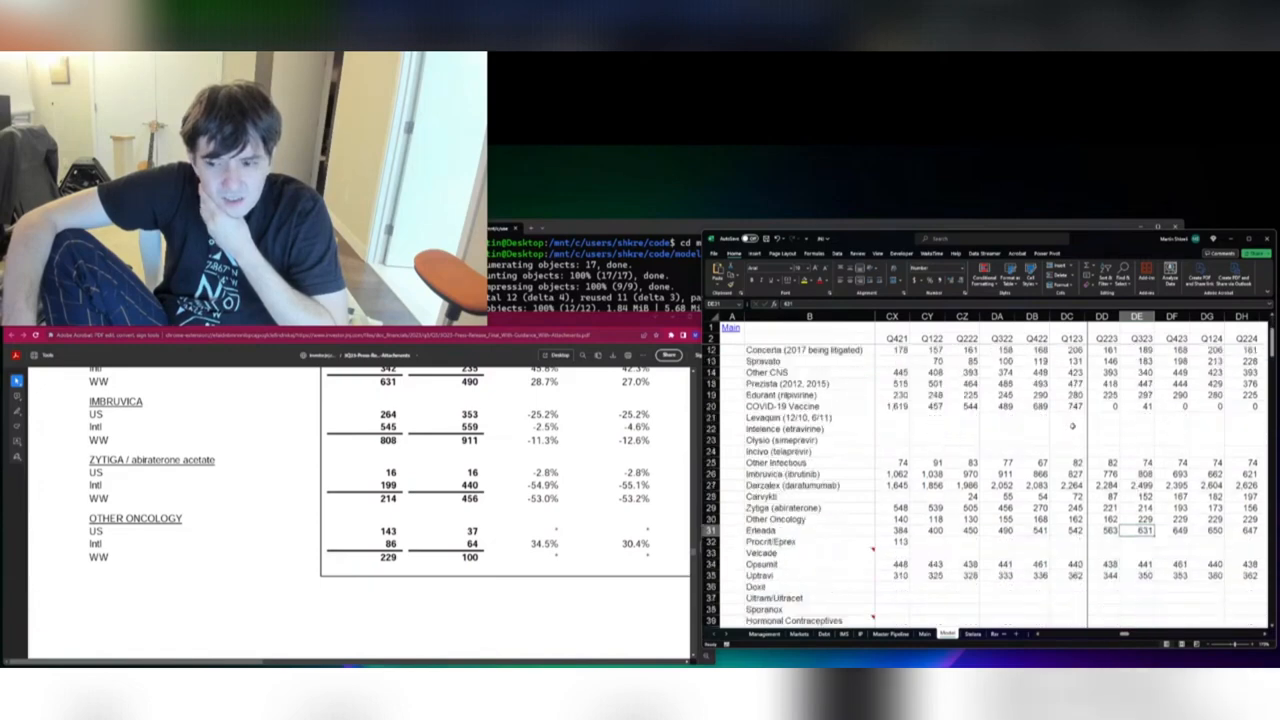
scroll(1073, 427, "down", 1)
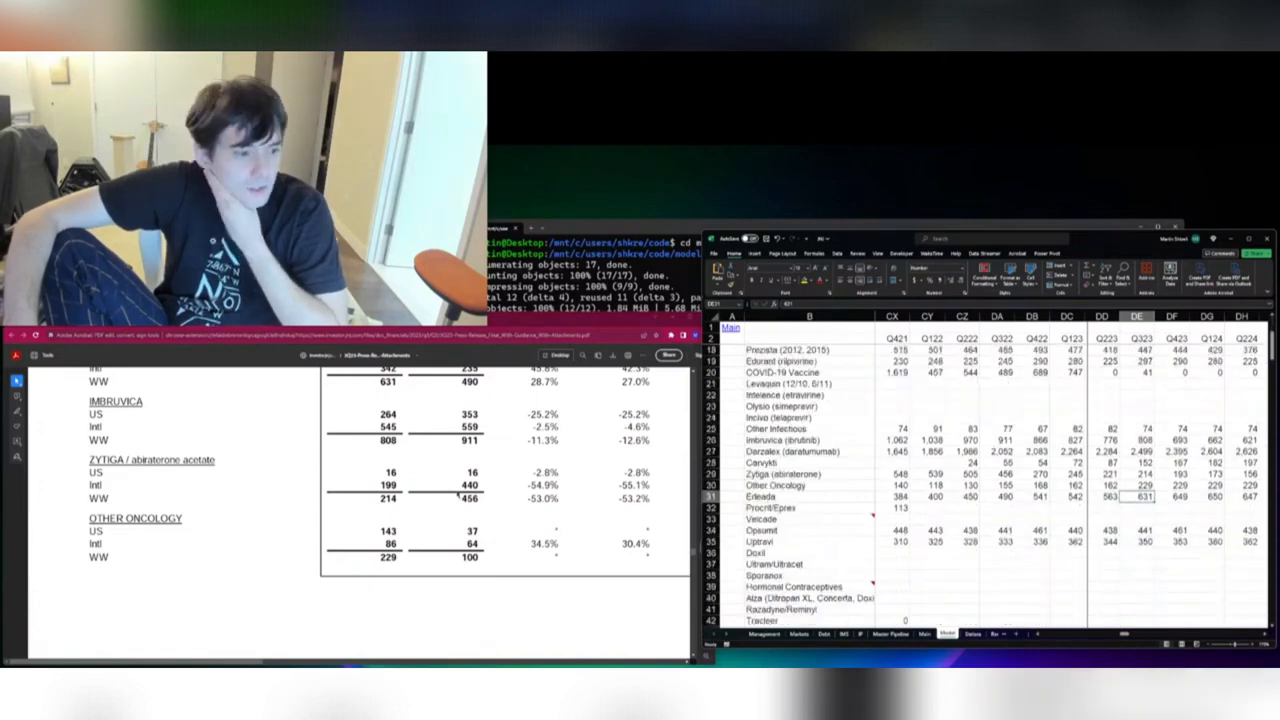
scroll(459, 495, "up", 5)
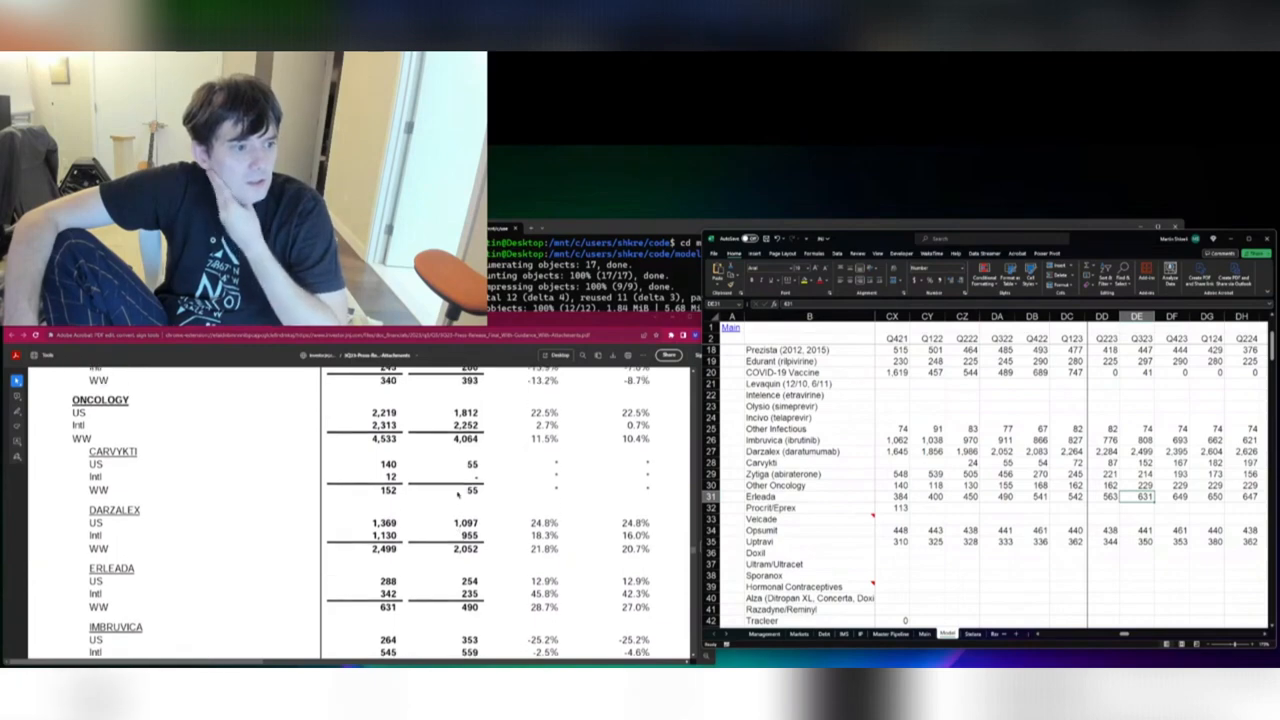
scroll(458, 495, "down", 1)
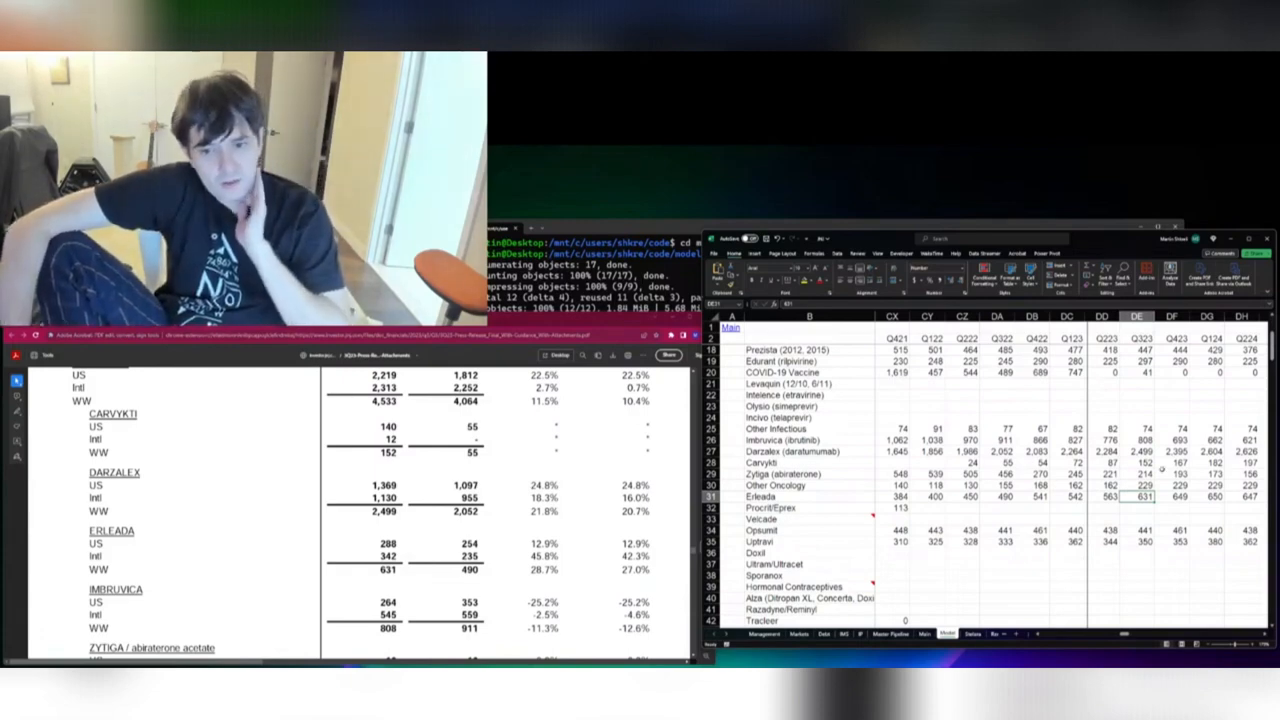
left_click(1142, 431)
key("Down")
key("Down")
key("Down")
key("Down")
key("Down")
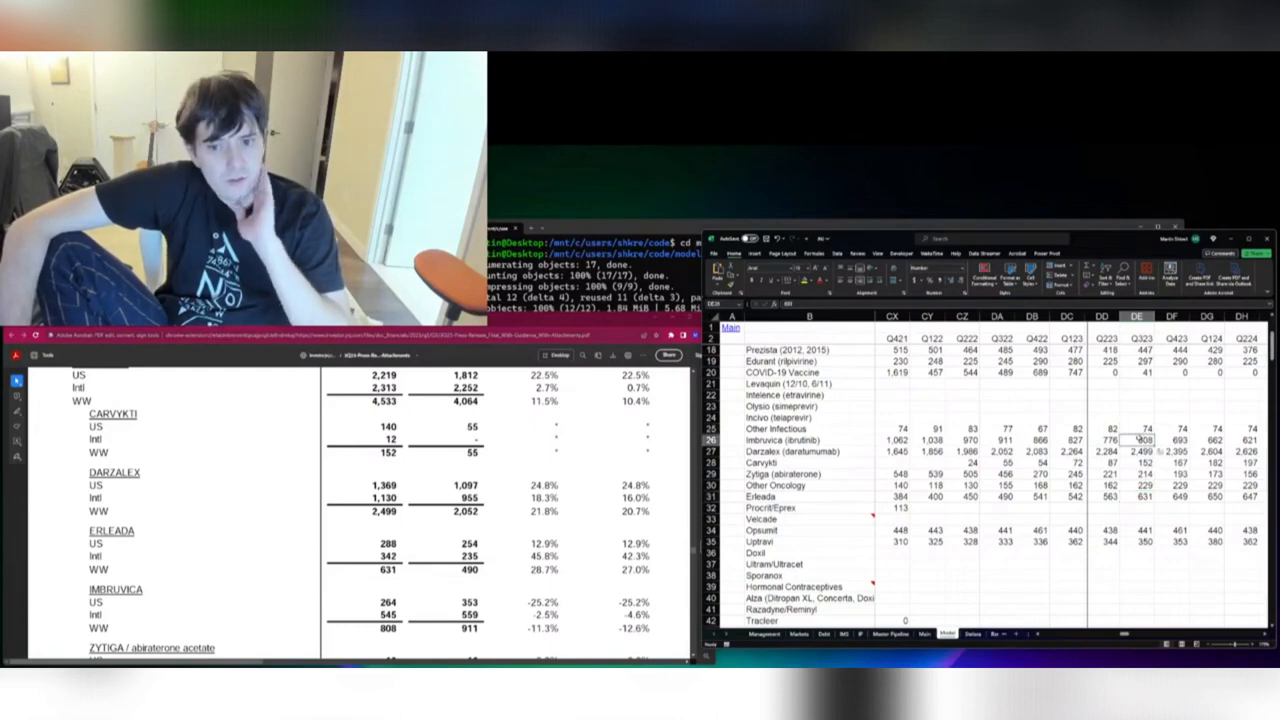
key("Down")
key("Down")
key("Down")
key("Down")
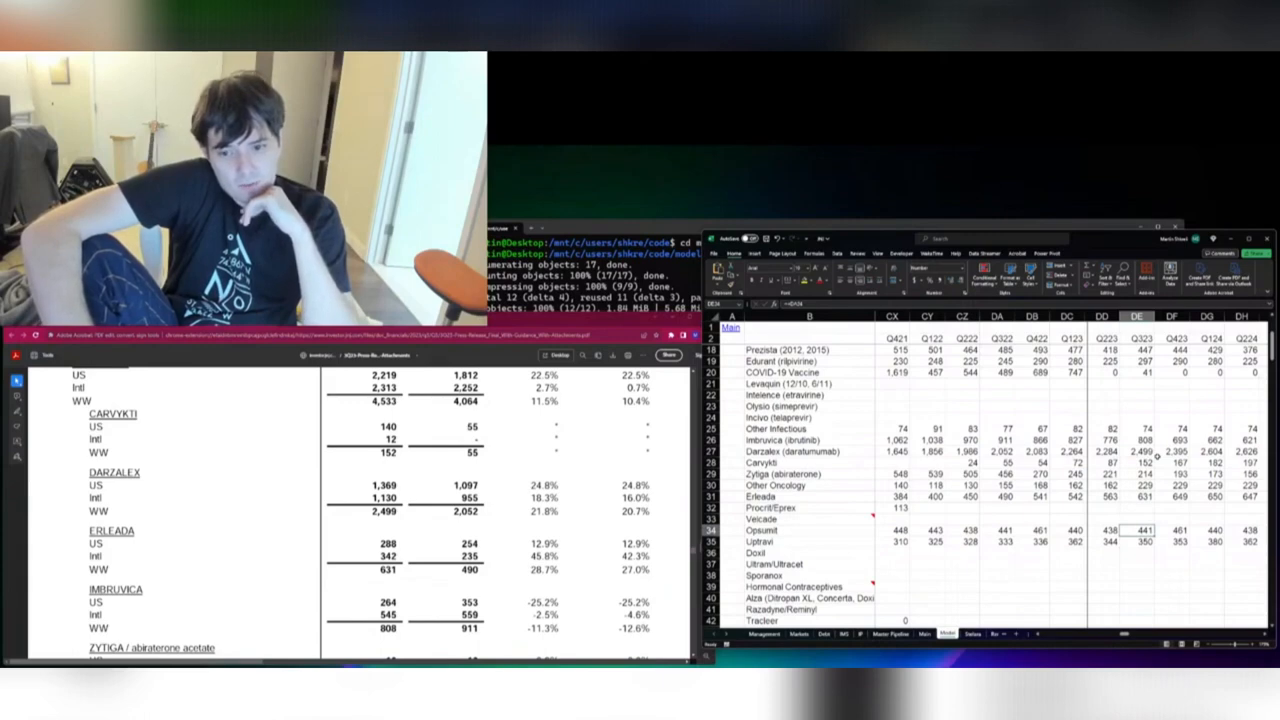
Review the Q323 product sales entries from Opsumit back up to Remicade at the start of the model
key("Up")
key("Up")
key("Up")
key("Up")
key("Up")
key("Up")
key("Up")
key("Up")
key("Up")
key("Up")
key("Up")
key("Up")
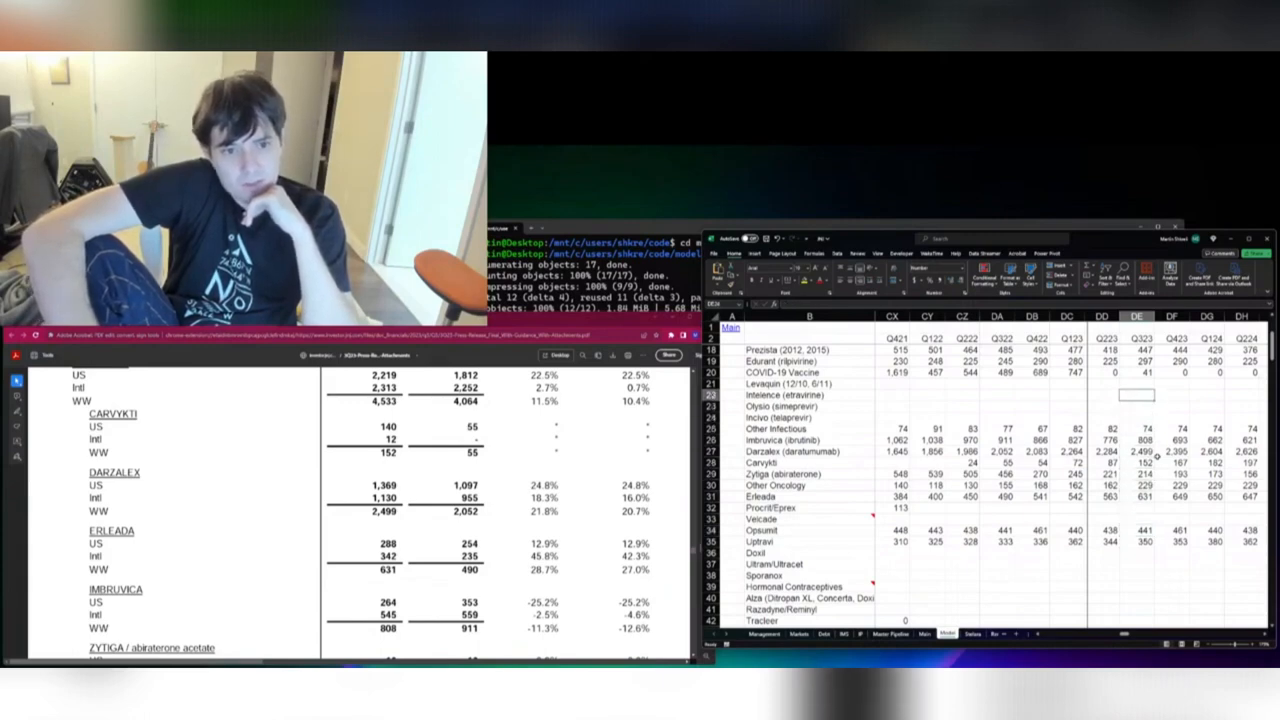
key("Up")
key("Up")
key("Up")
key("Up")
key("Up")
key("Up")
key("Up")
key("Up")
key("Up")
key("Up")
key("Up")
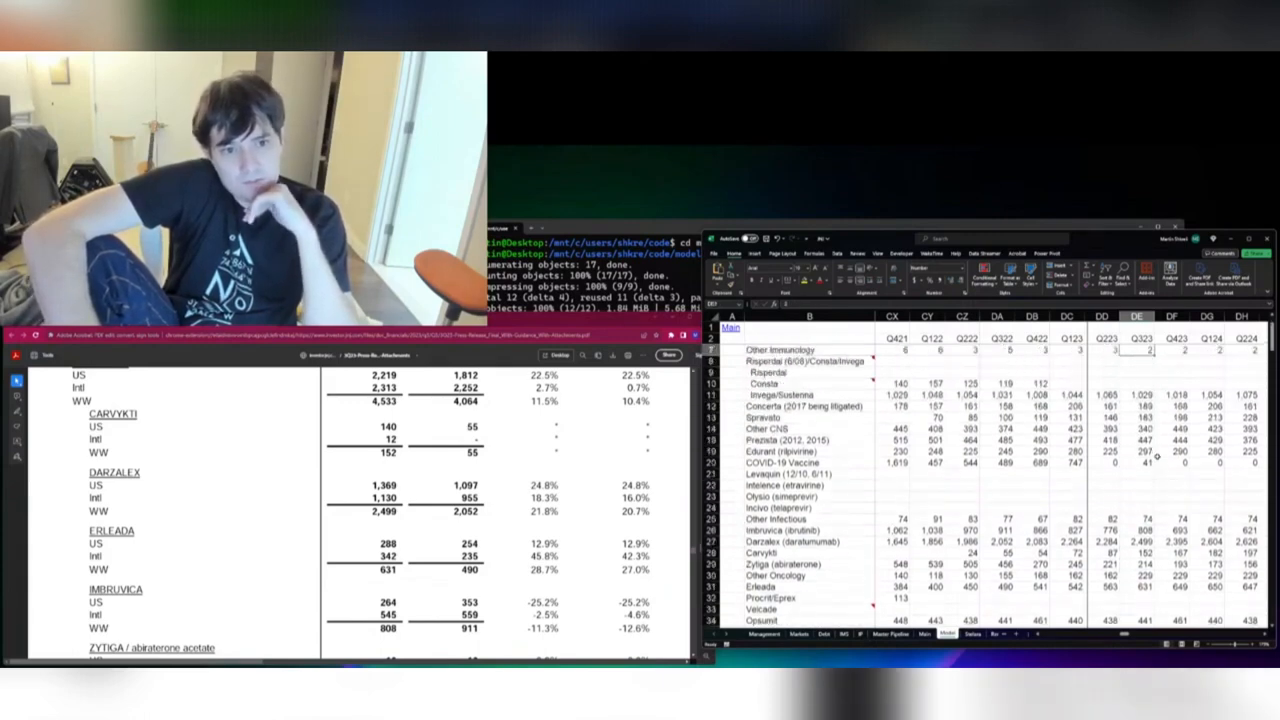
key("Up")
key("Up")
key("Up")
key("Up")
key("Up")
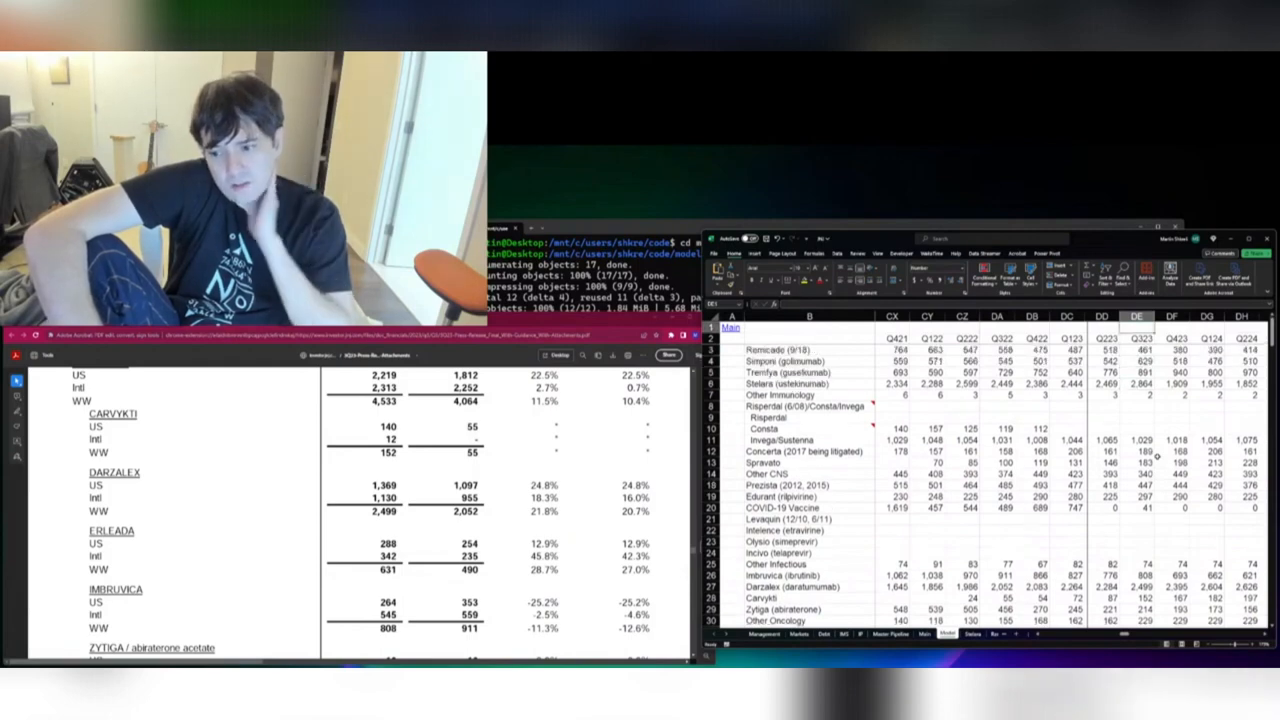
Find the pulmonary hypertension sales in the PDF and enter 490 for Opsumit and 402 for Uptravi in the Q323 column
key("Page_Down")
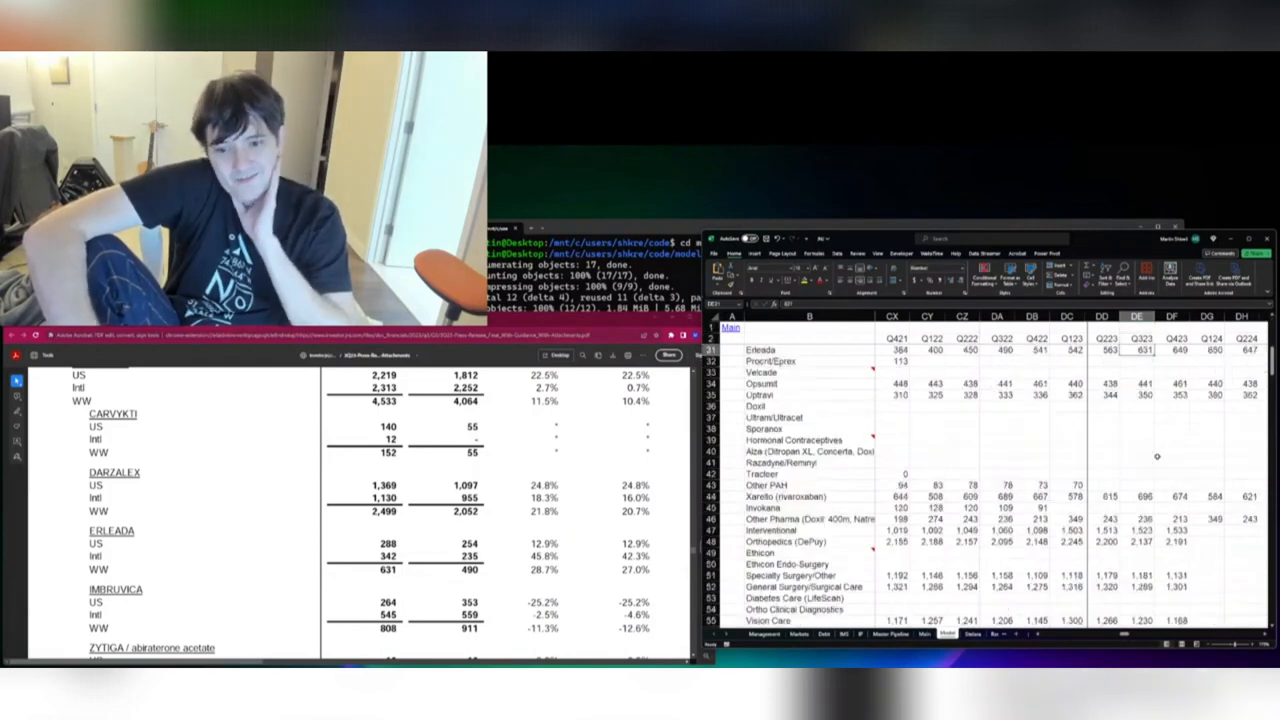
key("Down")
key("Down")
key("Down")
key("Down")
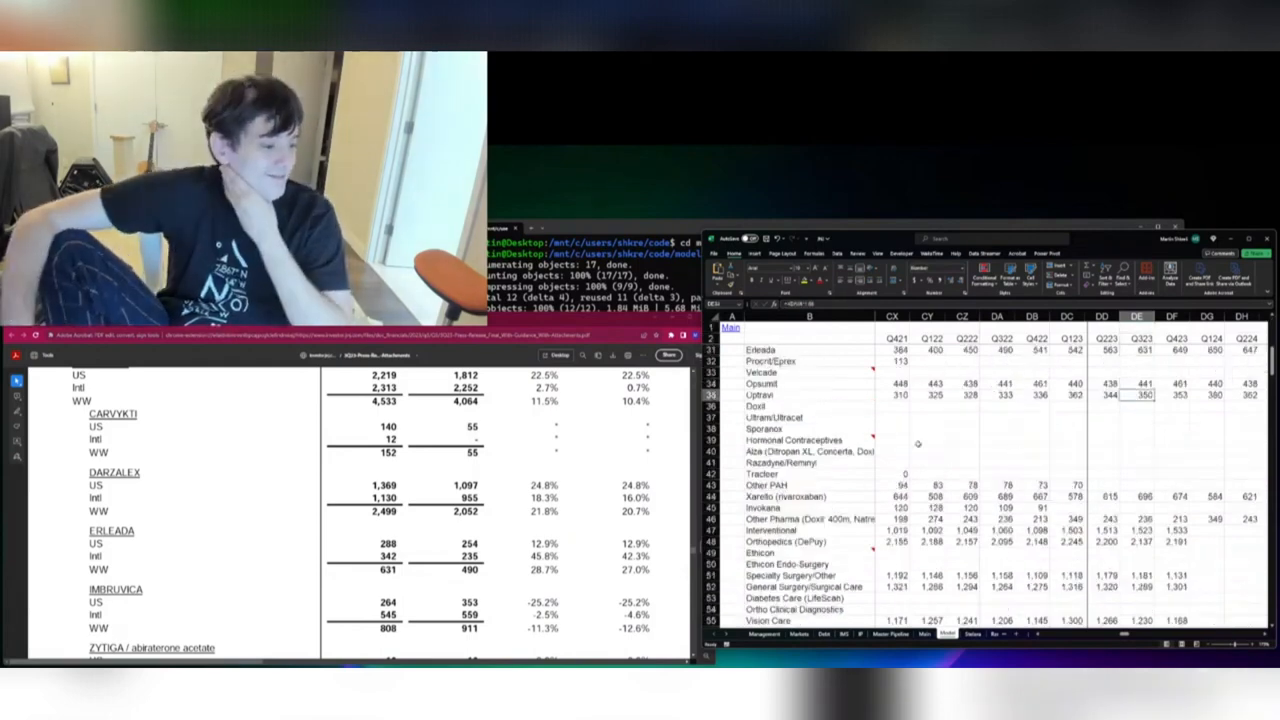
scroll(270, 460, "down", 5)
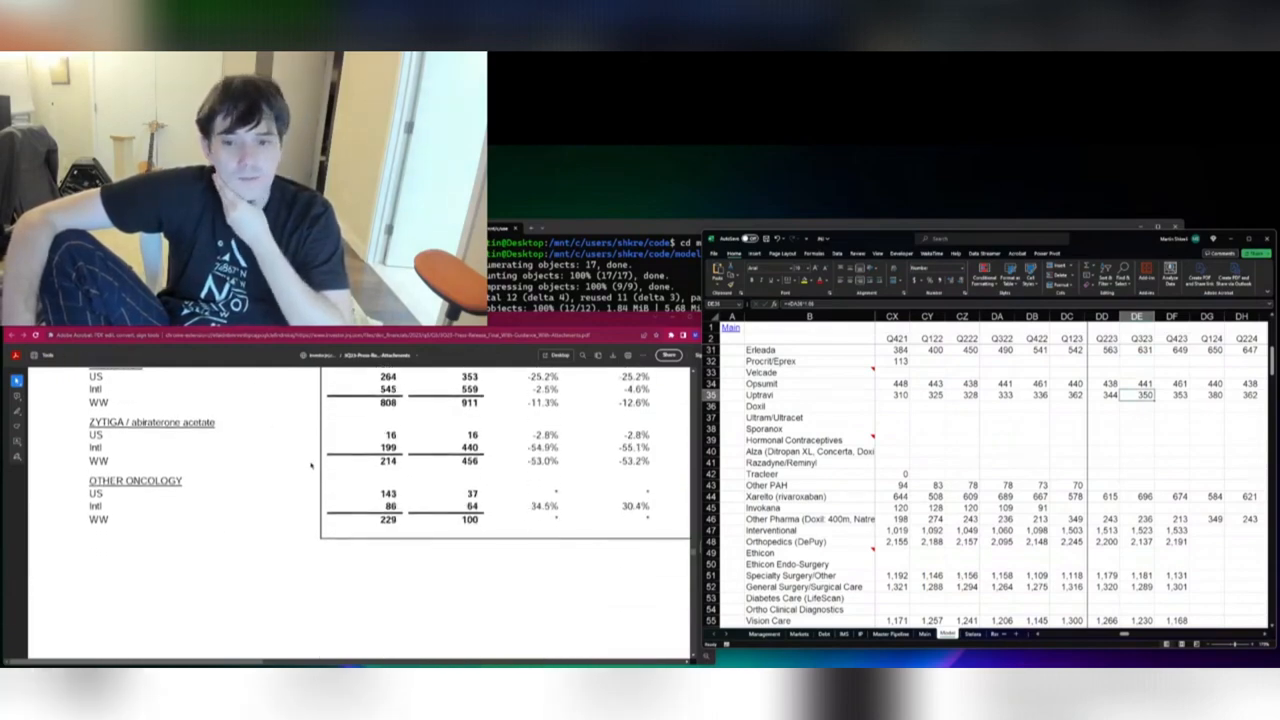
scroll(313, 480, "down", 5)
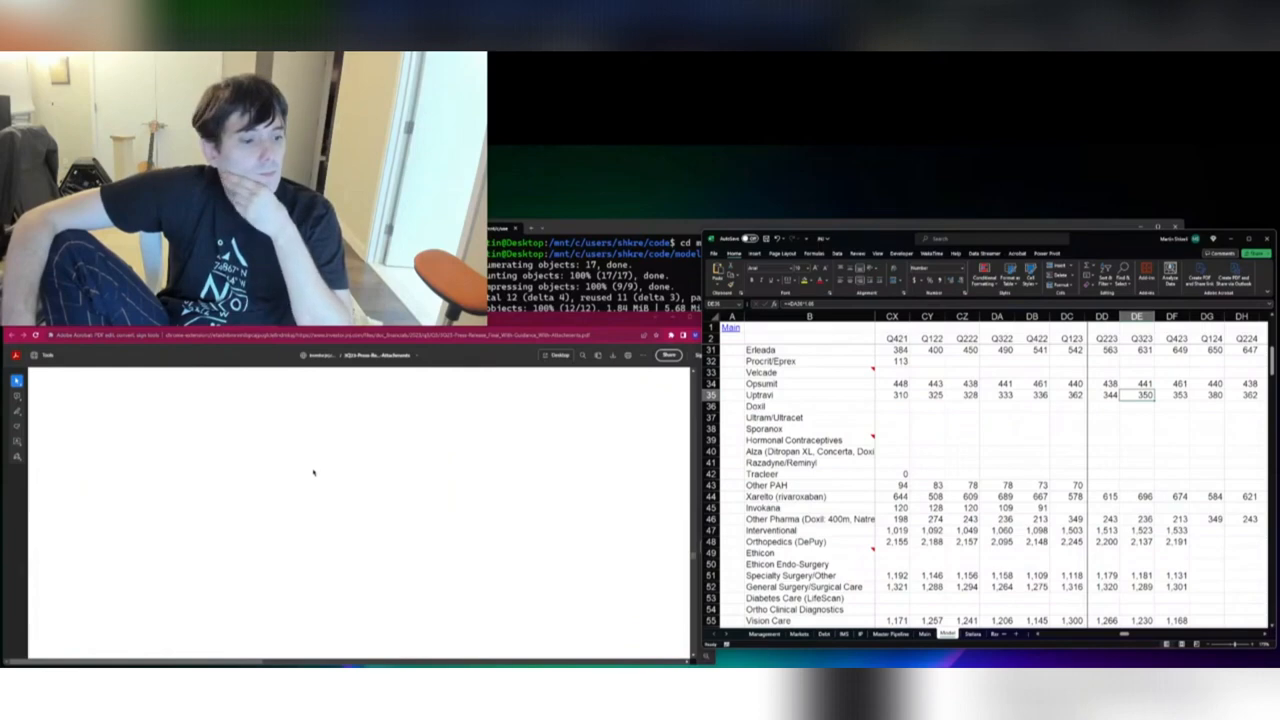
scroll(313, 473, "down", 5)
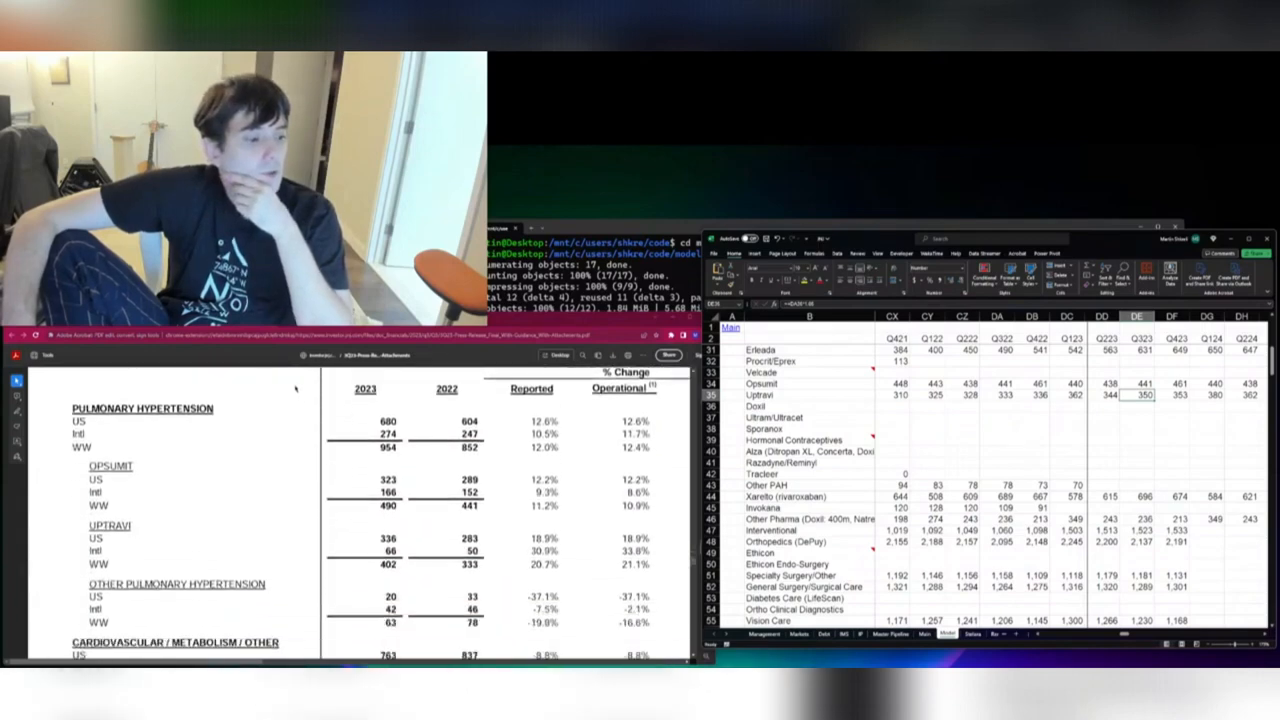
scroll(1103, 518, "up", 4)
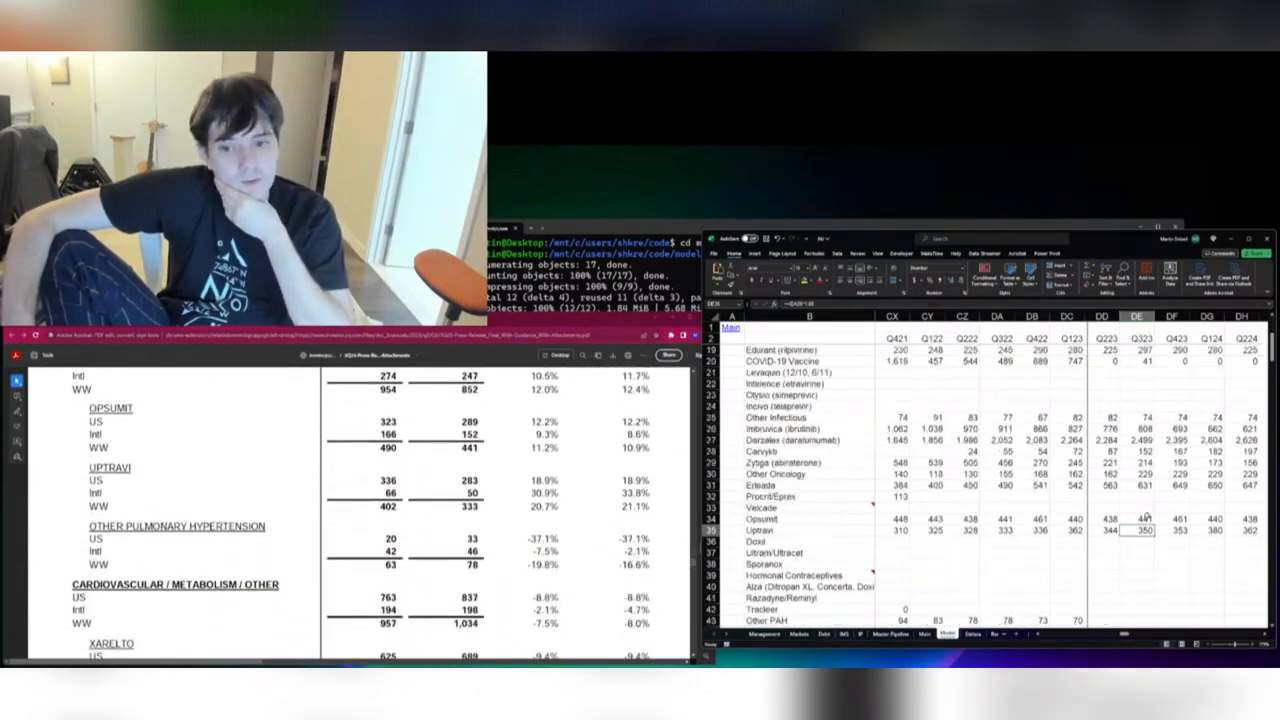
left_click(1148, 518)
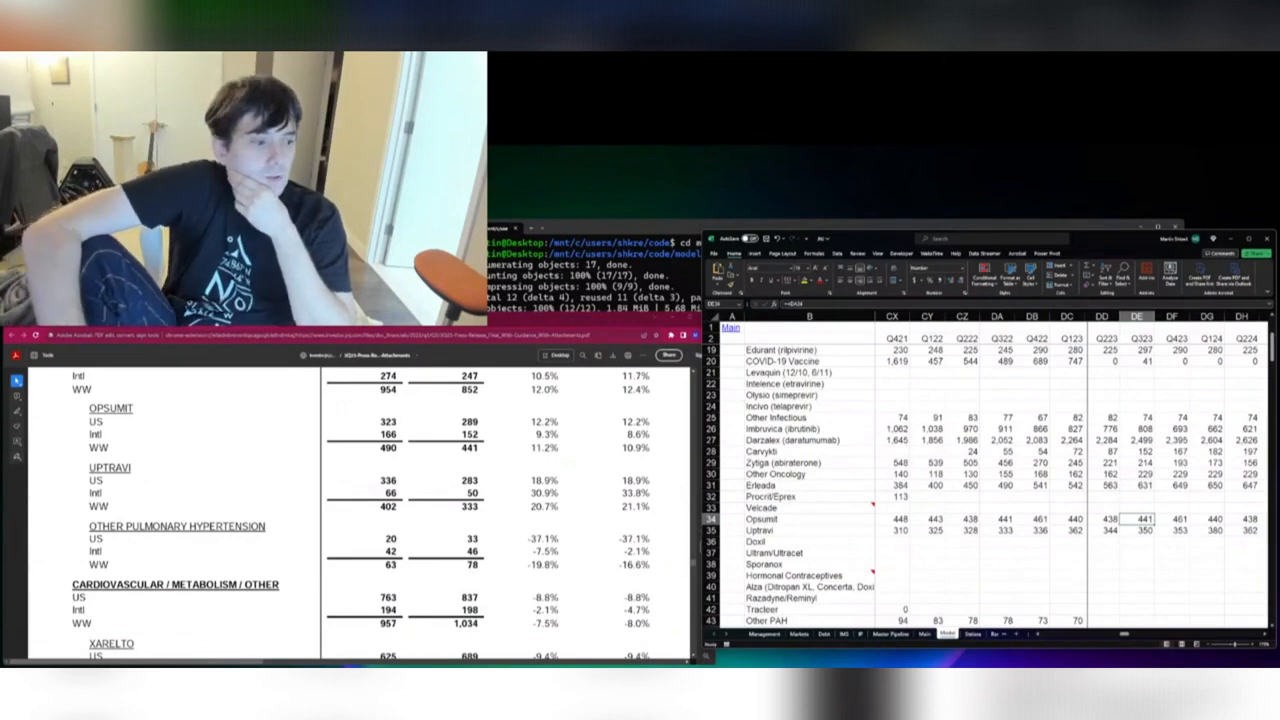
type("490")
key("Return")
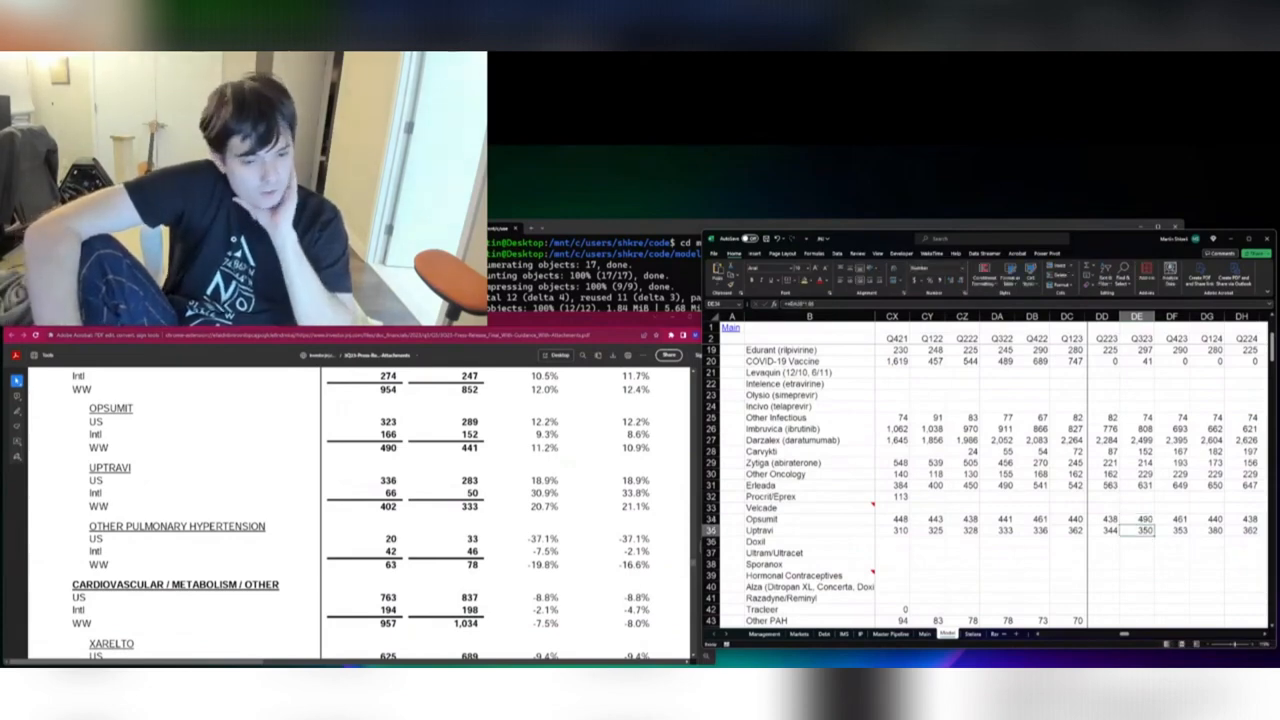
type("402")
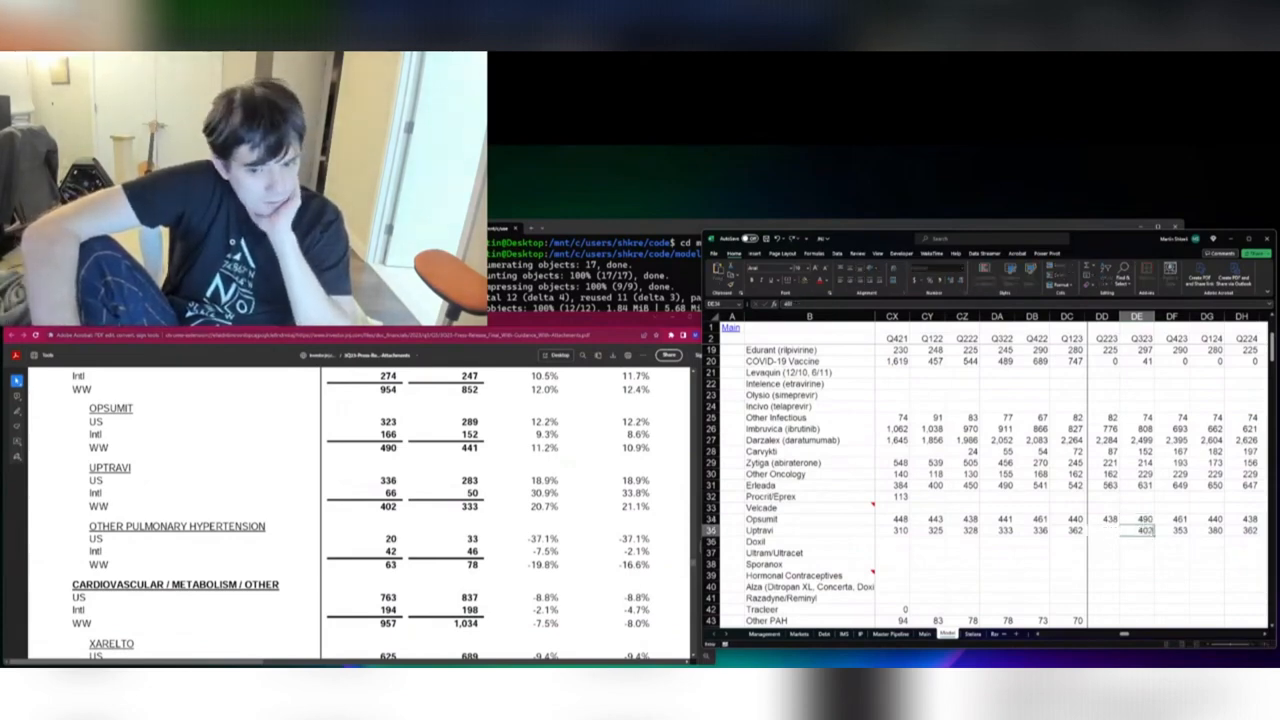
key("Return")
Set the Q323 value for Other PAH to the Other Pulmonary Hypertension worldwide sales of 63
key("ctrl+Down")
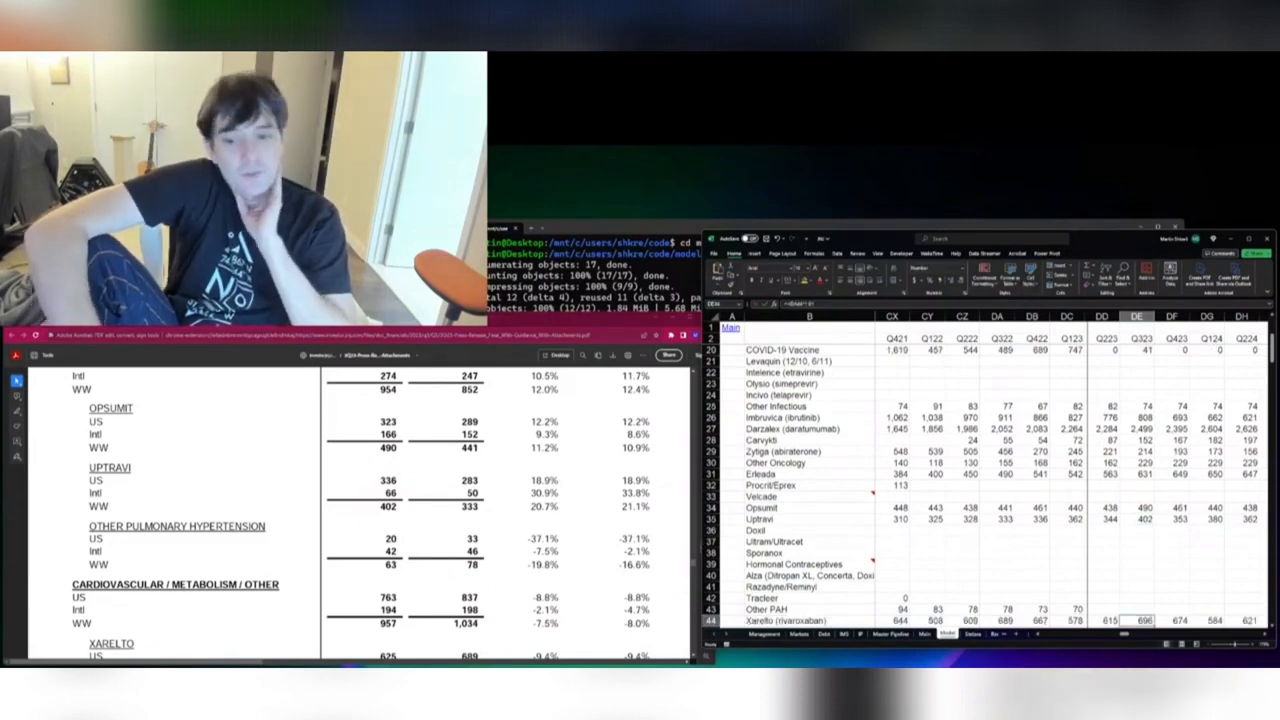
key("Up")
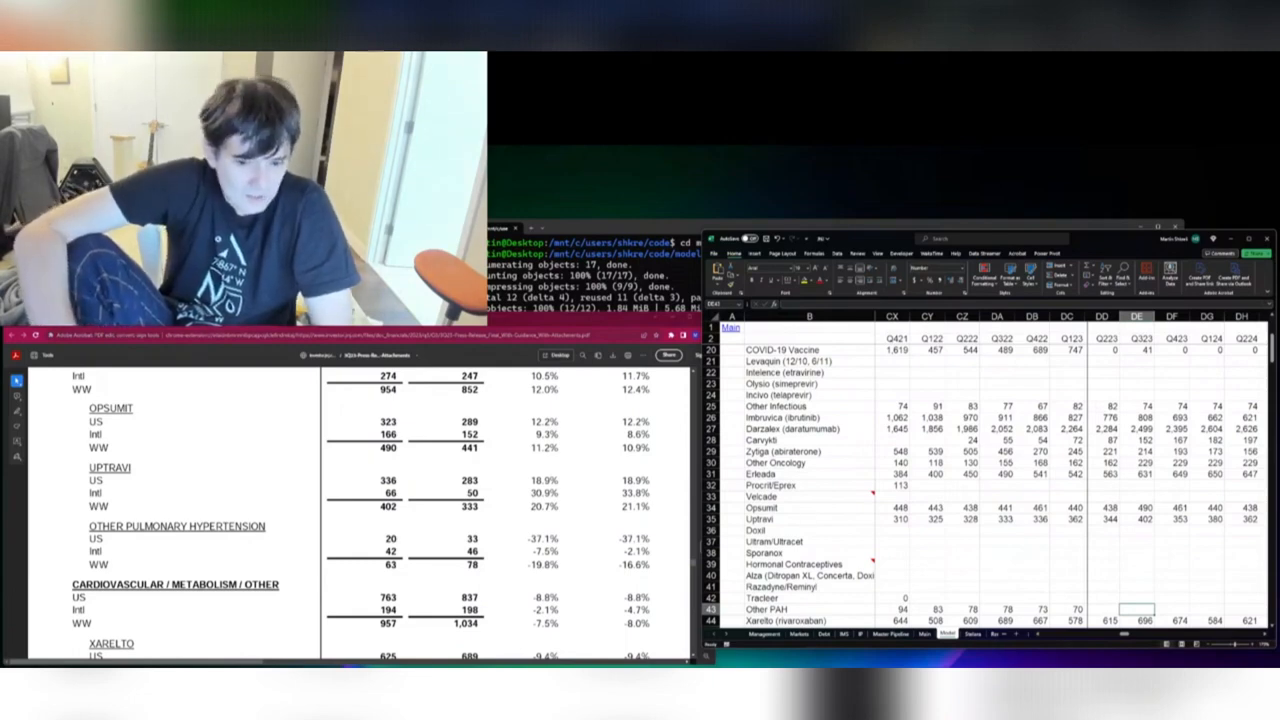
key("Return")
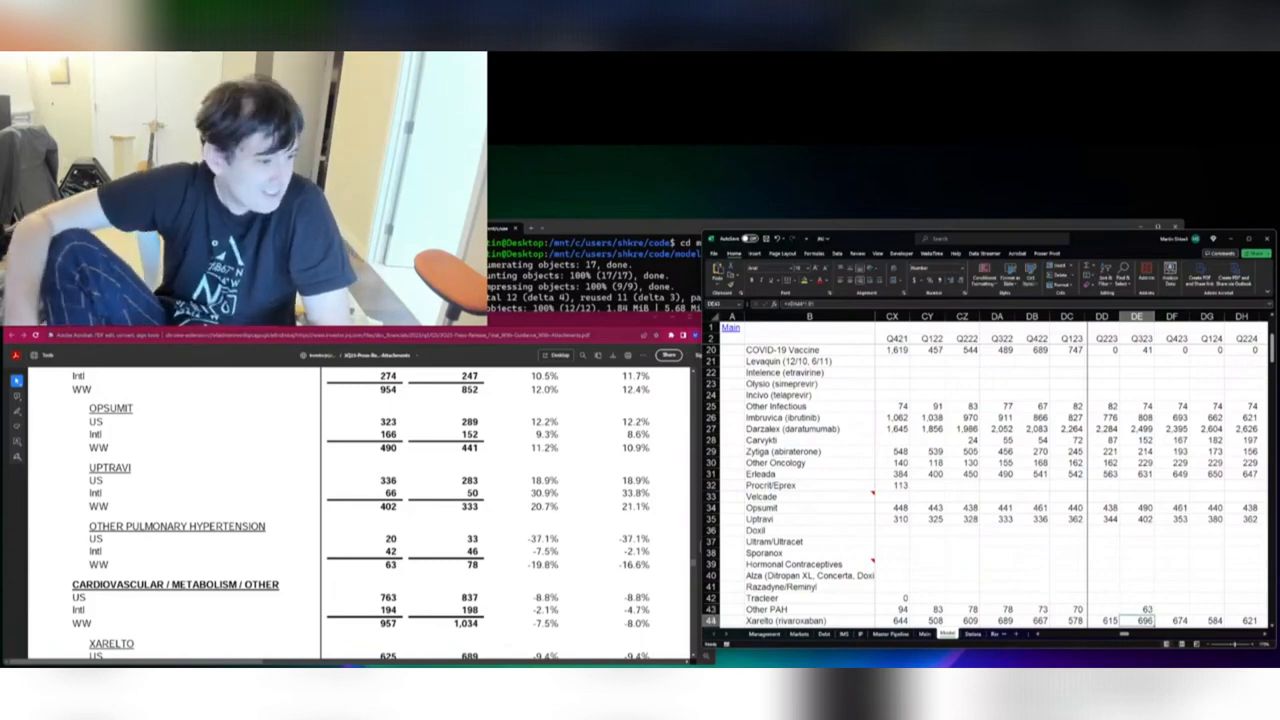
Find the cardiovascular and other sales in the PDF and enter 625 for Xarelto and 332 for Other Pharma in the Q323 column
scroll(458, 548, "down", 5)
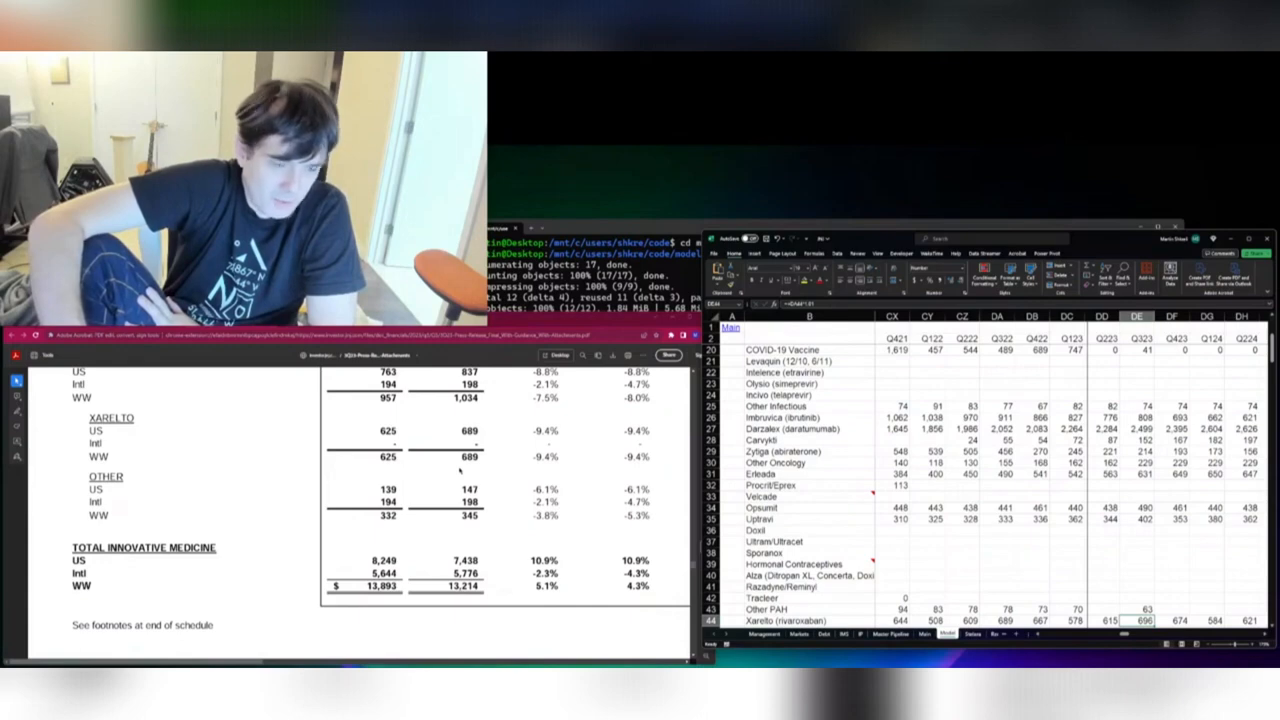
type("625")
key("Return")
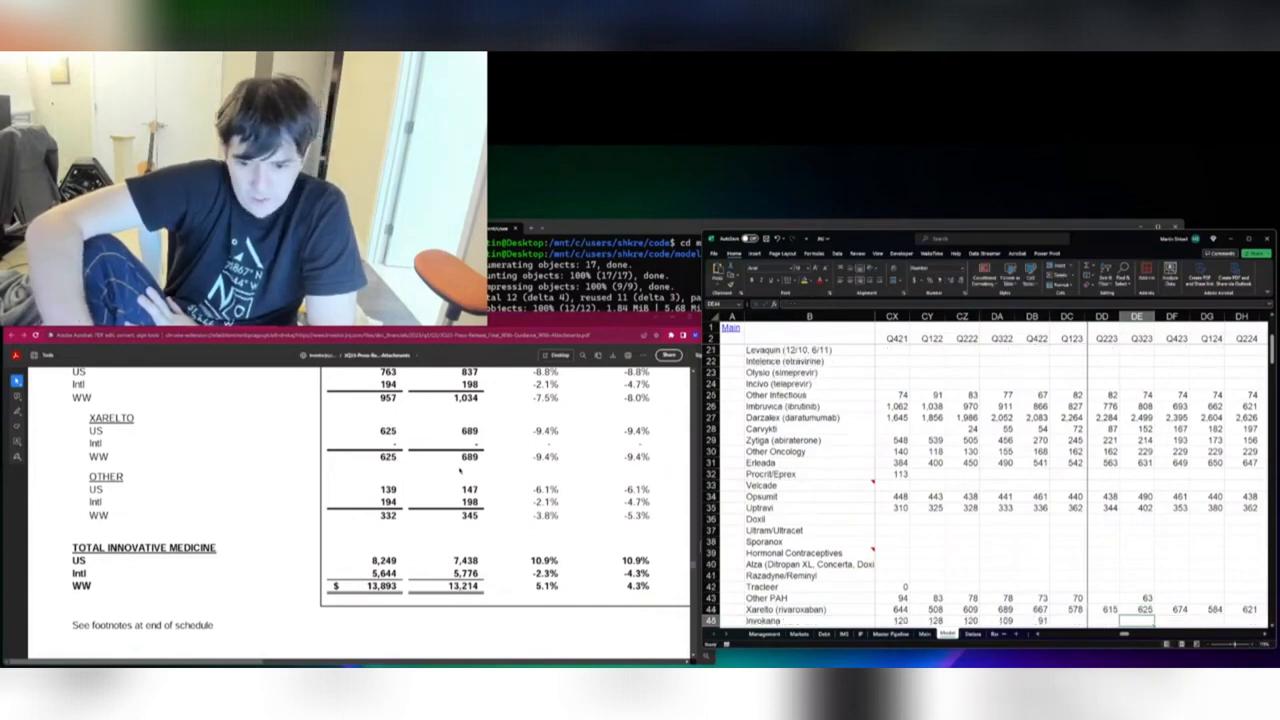
key("Down")
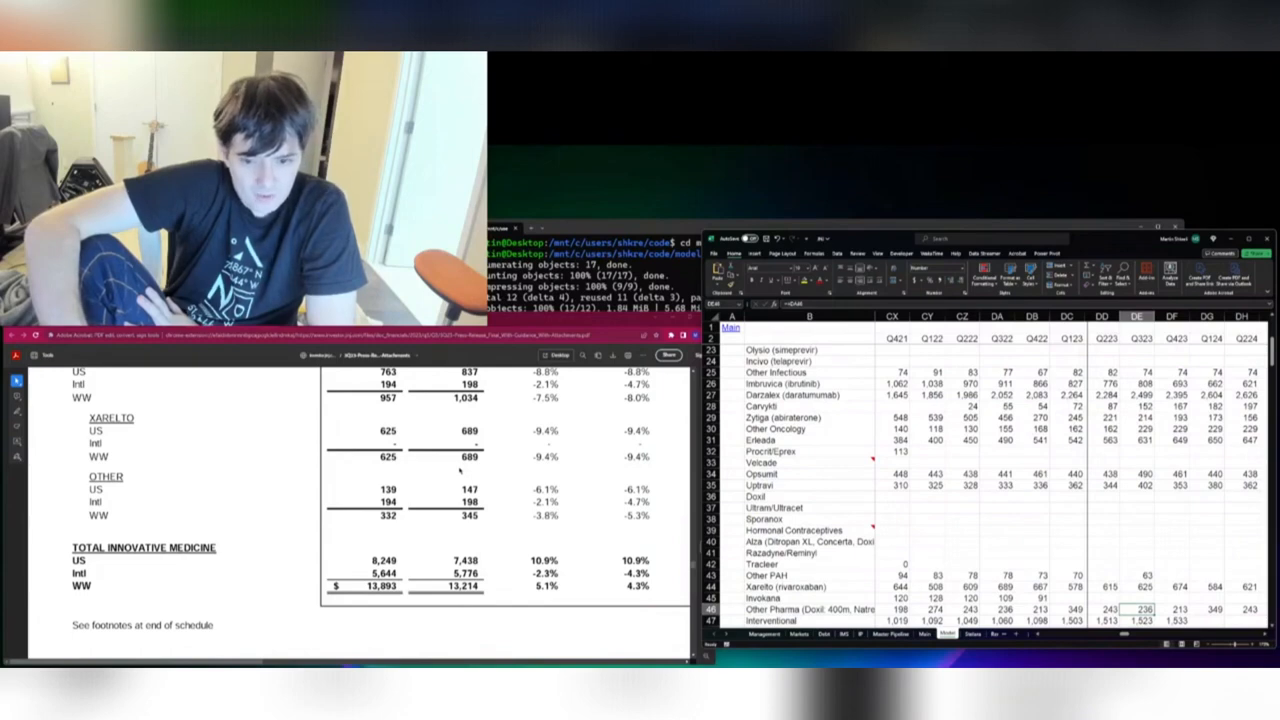
type("332")
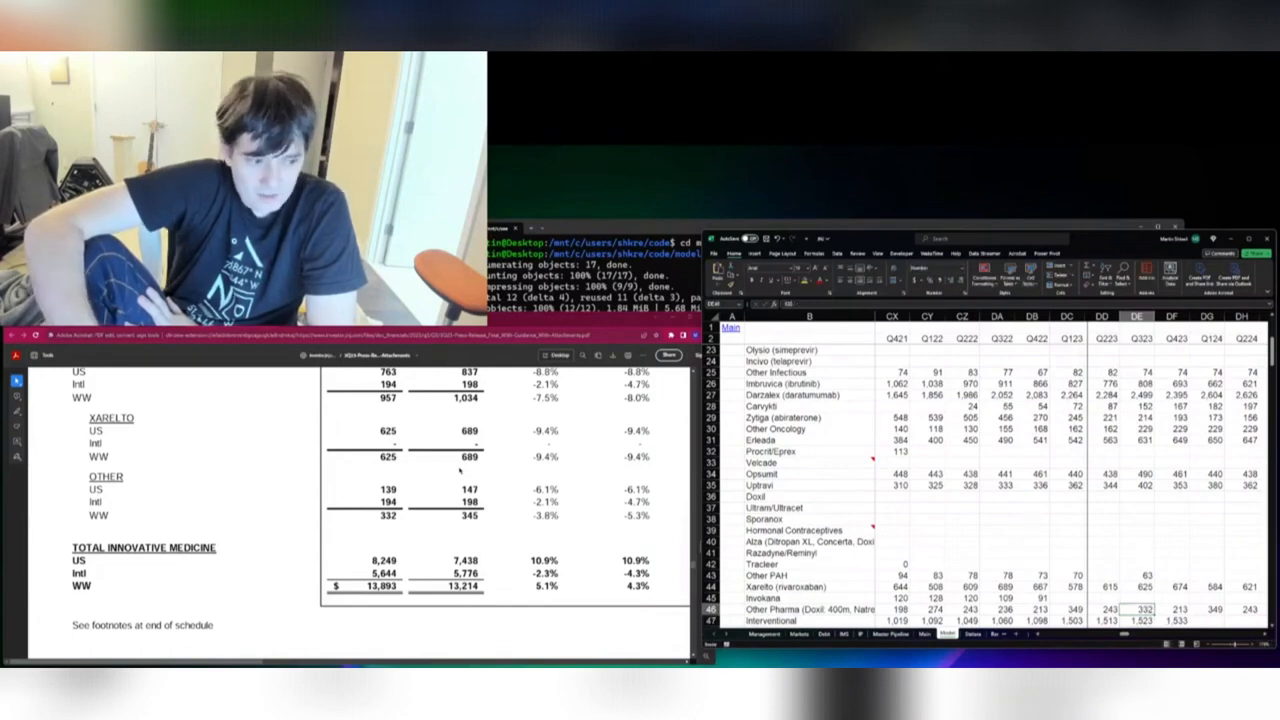
key("Up")
Review the Q323 product sales entries from Other Pharma back up to the immunology products
key("Up")
key("Up")
key("Up")
key("Up")
key("Up")
key("Up")
key("Up")
key("Up")
key("Up")
key("Up")
key("Up")
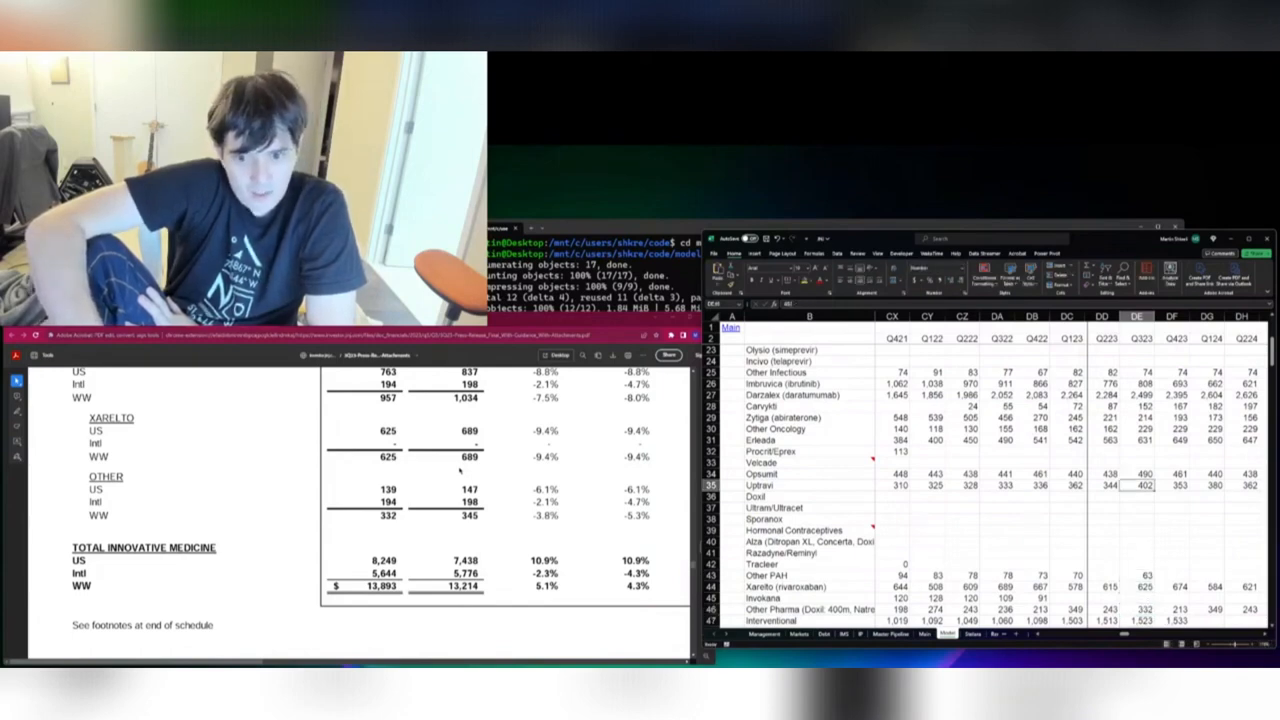
key("Up")
key("Up")
key("Up")
key("Up")
key("Up")
key("Up")
key("Up")
key("Up")
key("Up")
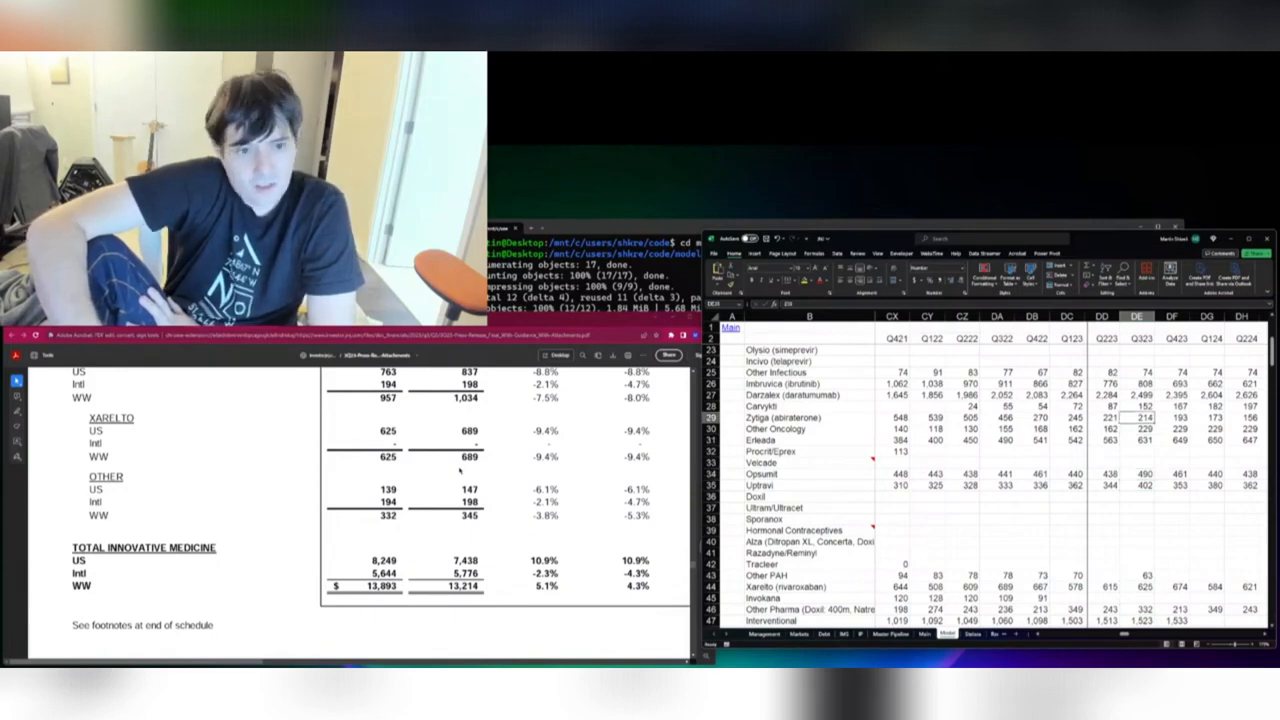
key("Up")
key("Up")
key("Up")
key("Up")
key("Up")
key("Up")
key("Up")
key("Up")
key("Up")
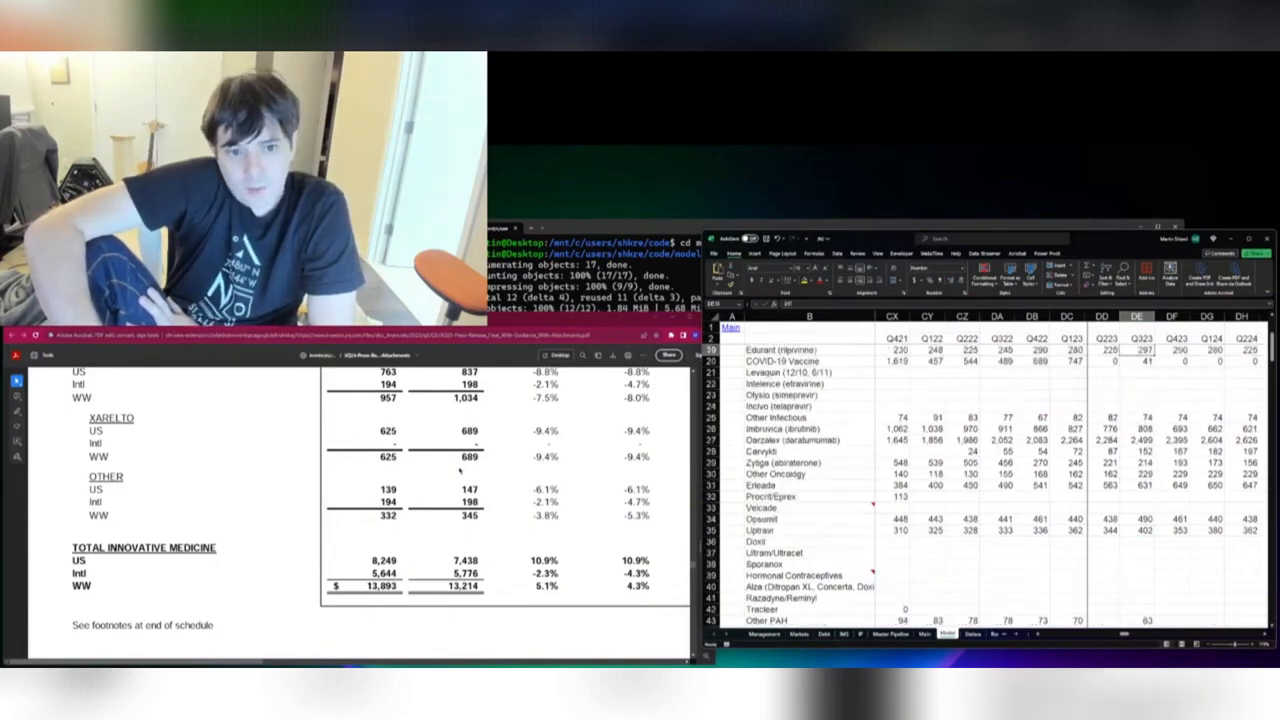
key("Up")
key("Up")
key("Up")
key("Up")
key("Up")
key("Up")
key("Up")
key("Up")
key("Up")
key("Up")
key("Up")
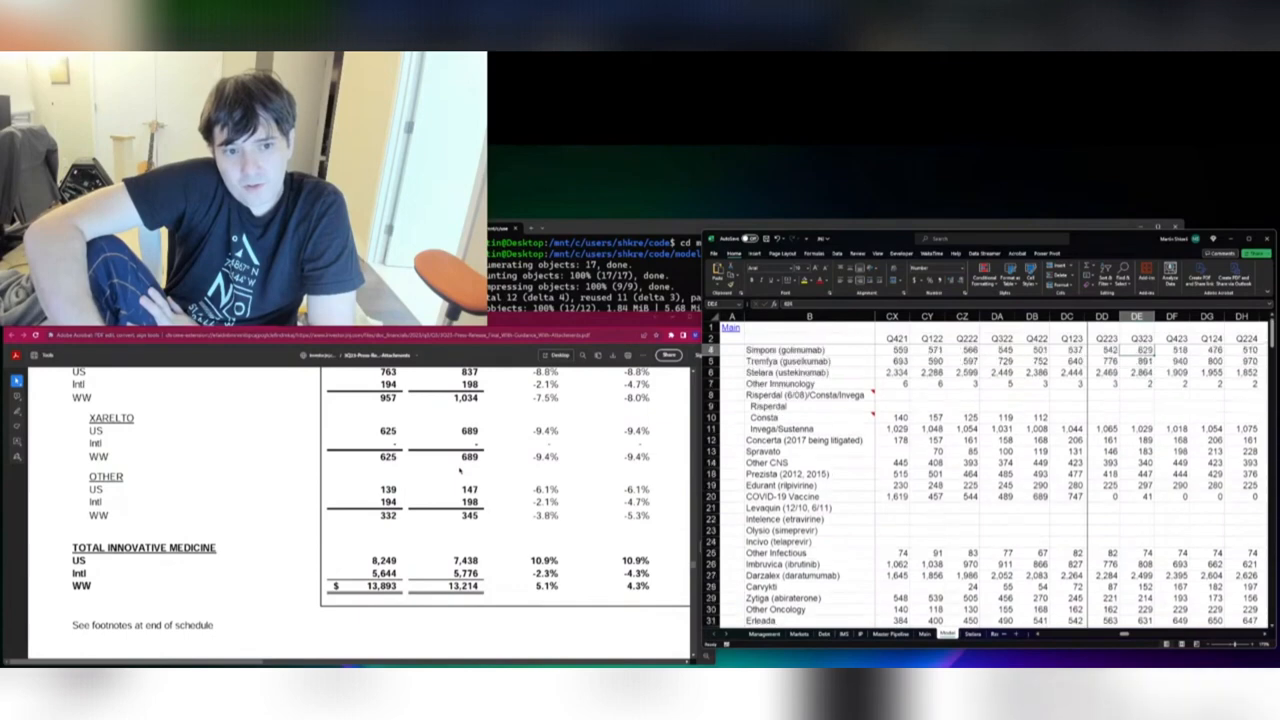
Examine the Q323 column from the oncology products through the device, consumer and income statement rows, returning to Xarelto
key("Page_Down")
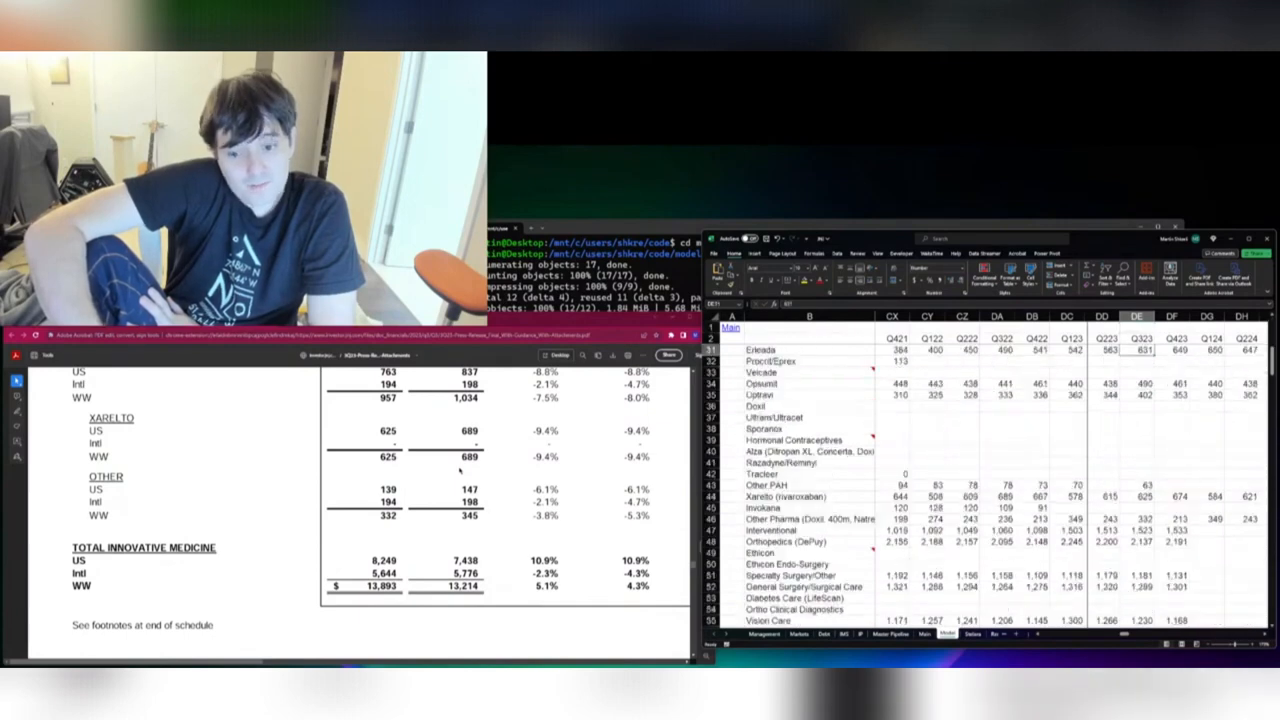
key("Down")
key("Down")
key("Down")
key("Page_Down")
key("Up")
key("Up")
key("Up")
key("Up")
key("Up")
key("Up")
key("Up")
key("Up")
key("Up")
key("Up")
key("Up")
key("Up")
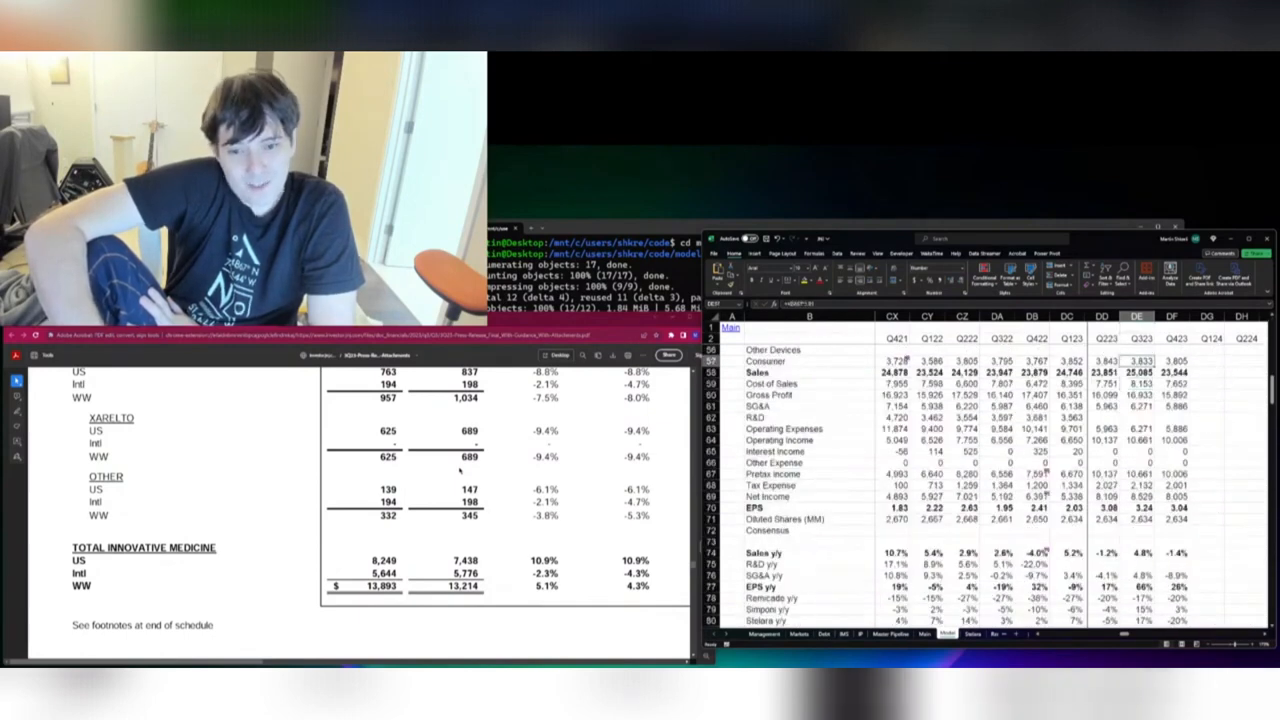
key("Up")
key("Up")
key("Up")
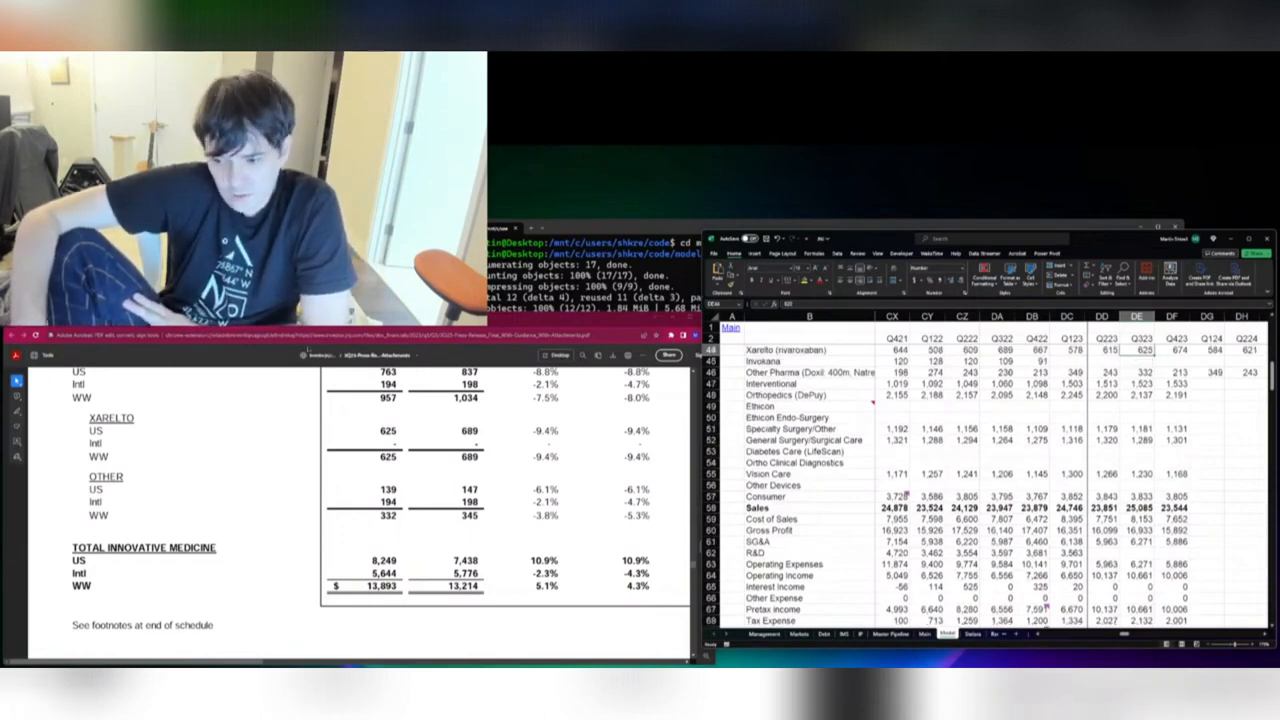
Find the Interventional Solutions worldwide sales in the PDF and set Q323 Interventional to the sum 1161+311+87
scroll(460, 543, "down", 5)
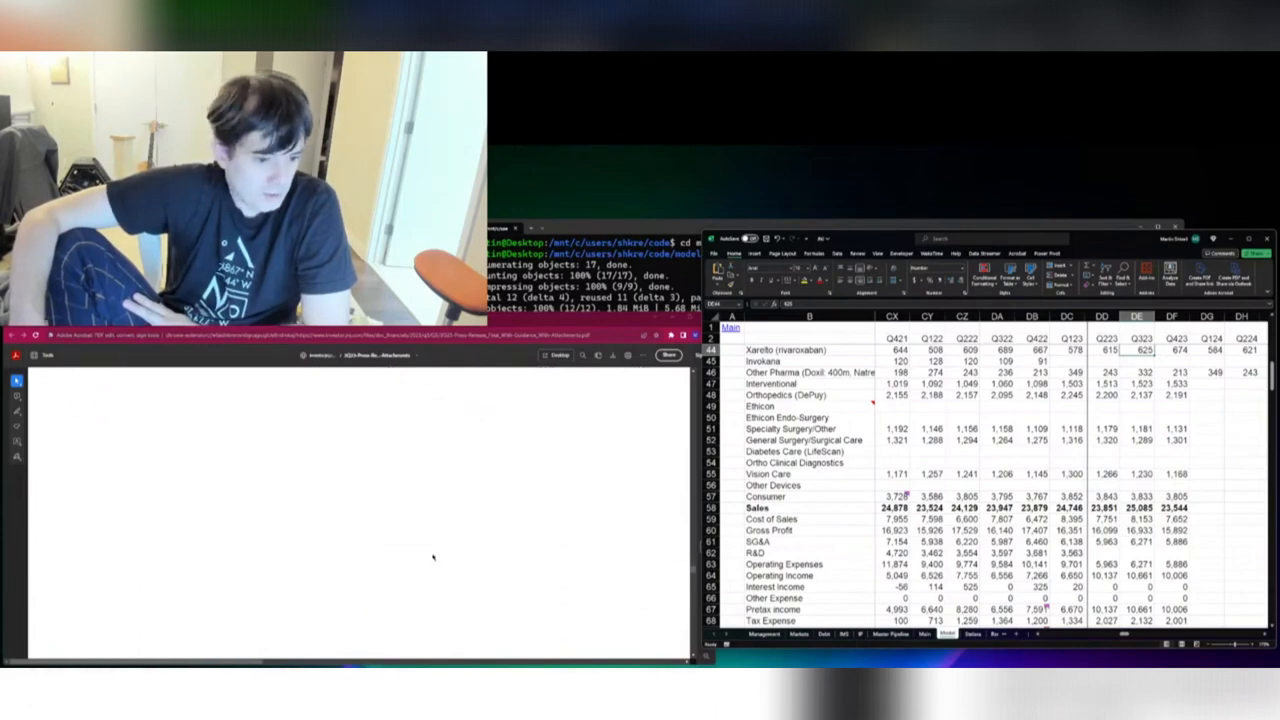
scroll(433, 559, "down", 5)
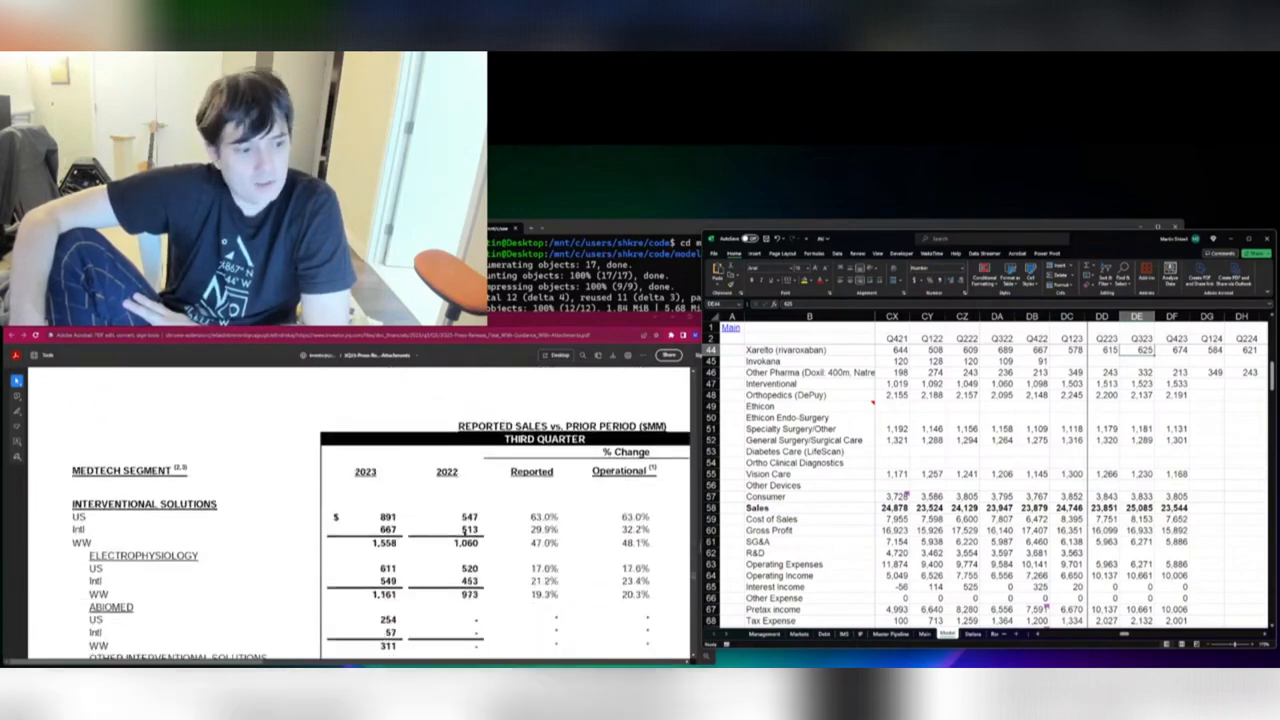
scroll(535, 568, "down", 2)
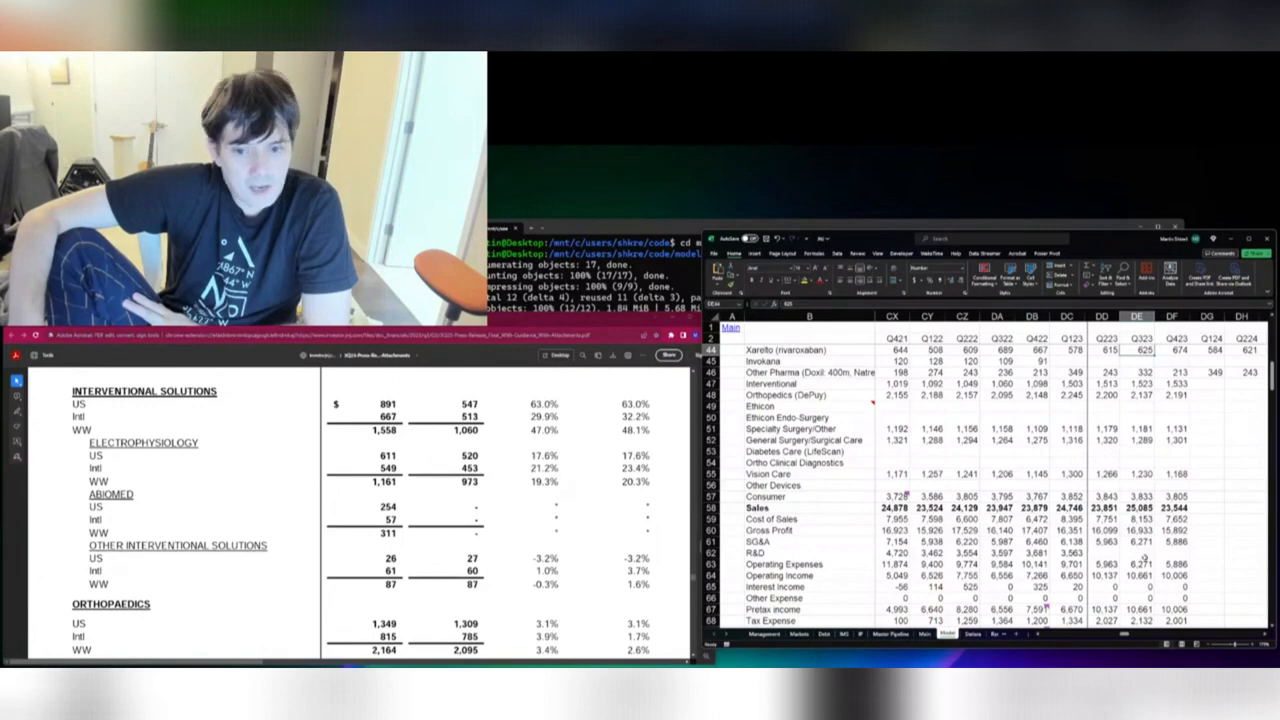
scroll(1145, 555, "up", 1)
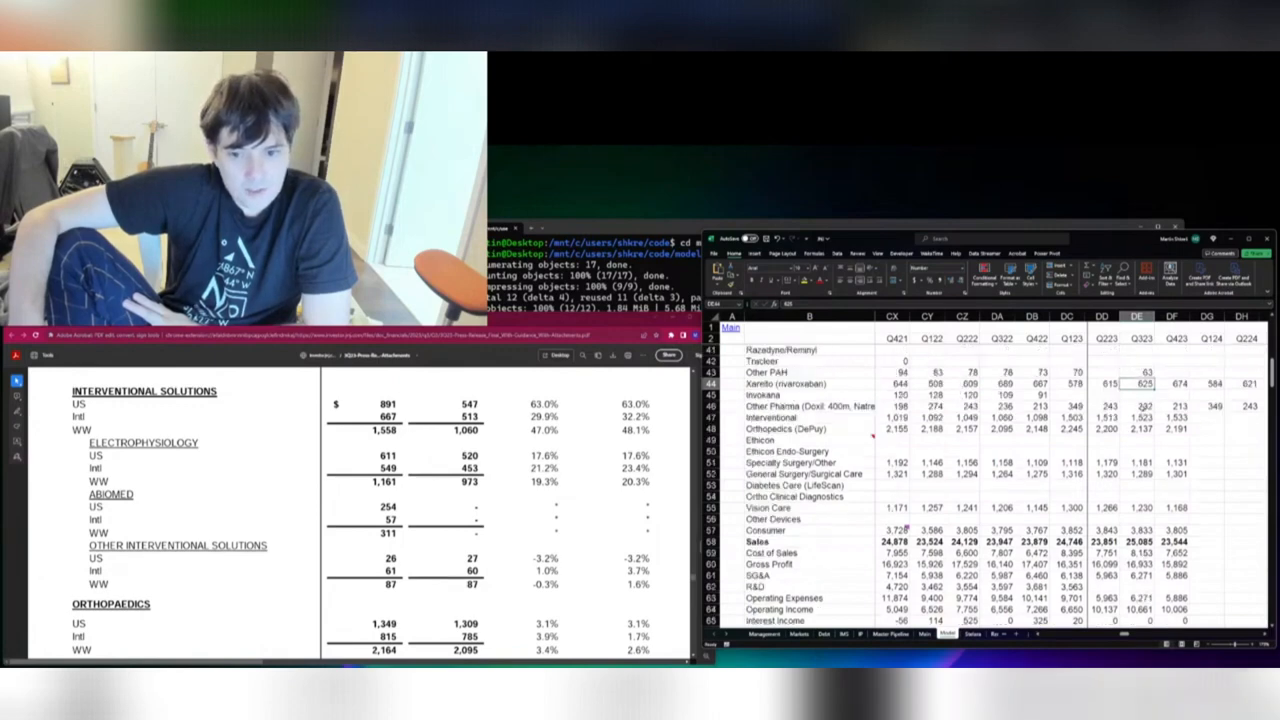
left_click(1142, 406)
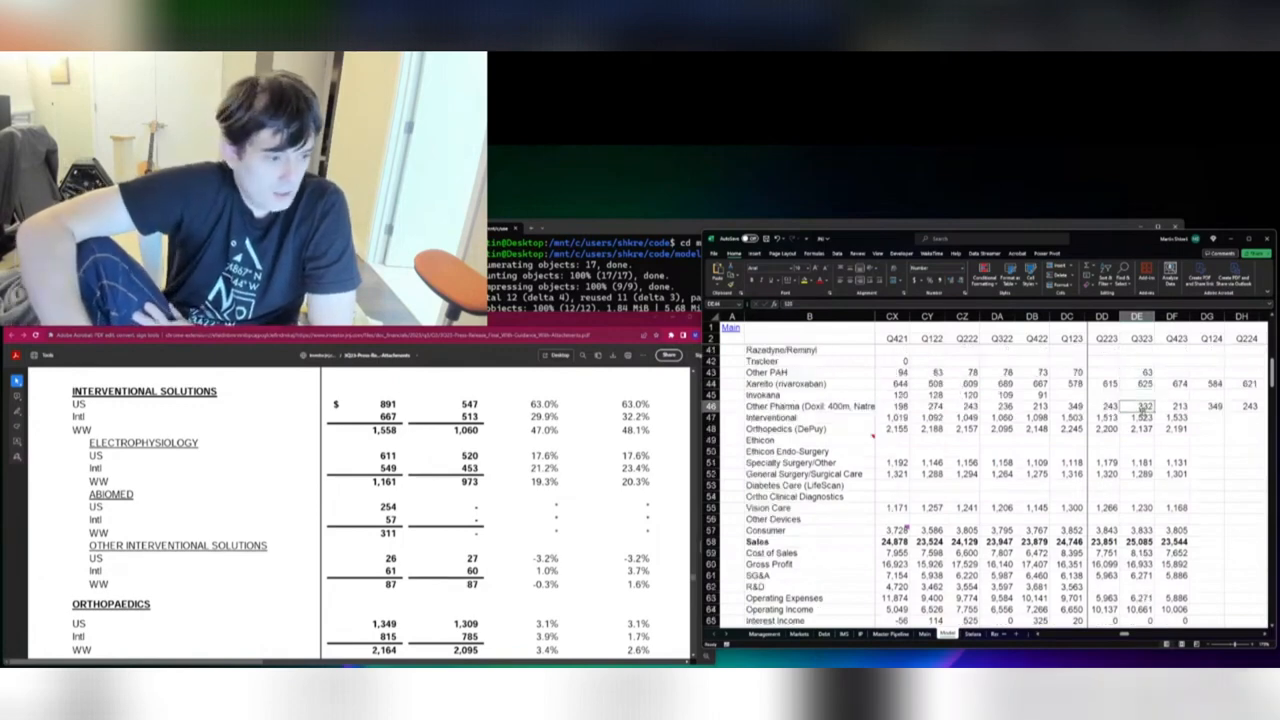
left_click(1142, 413)
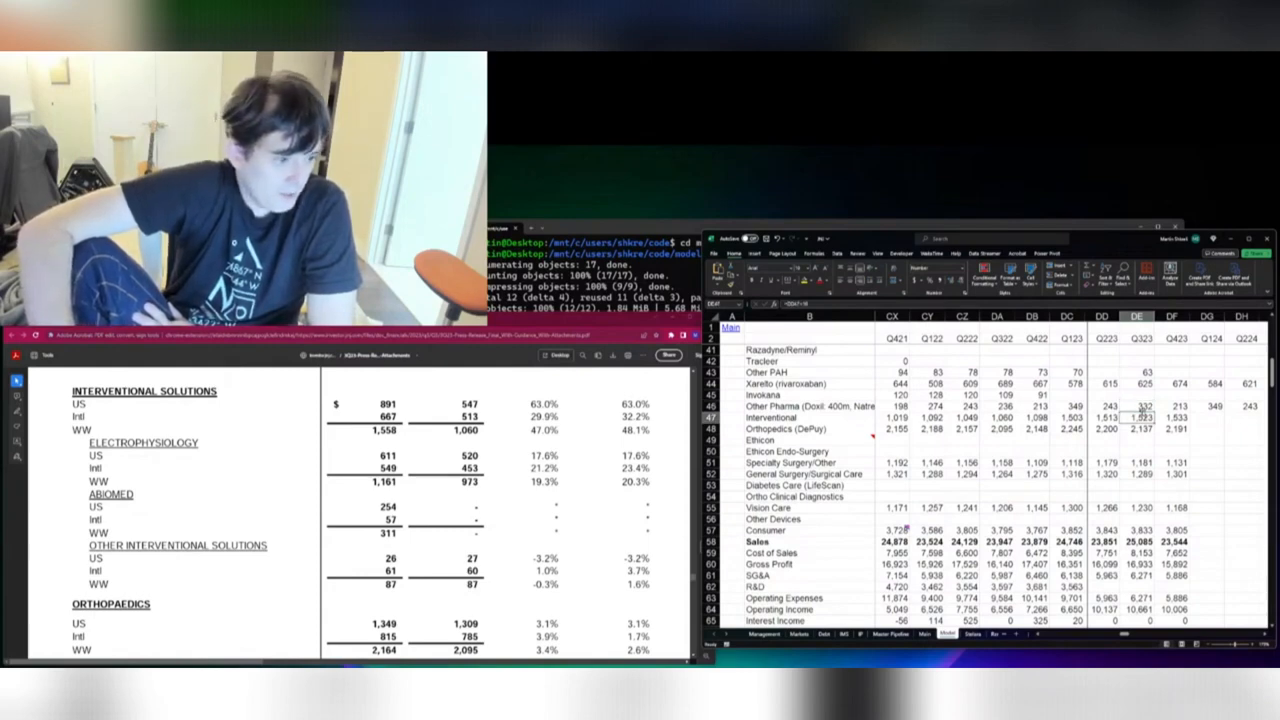
type("=1161+")
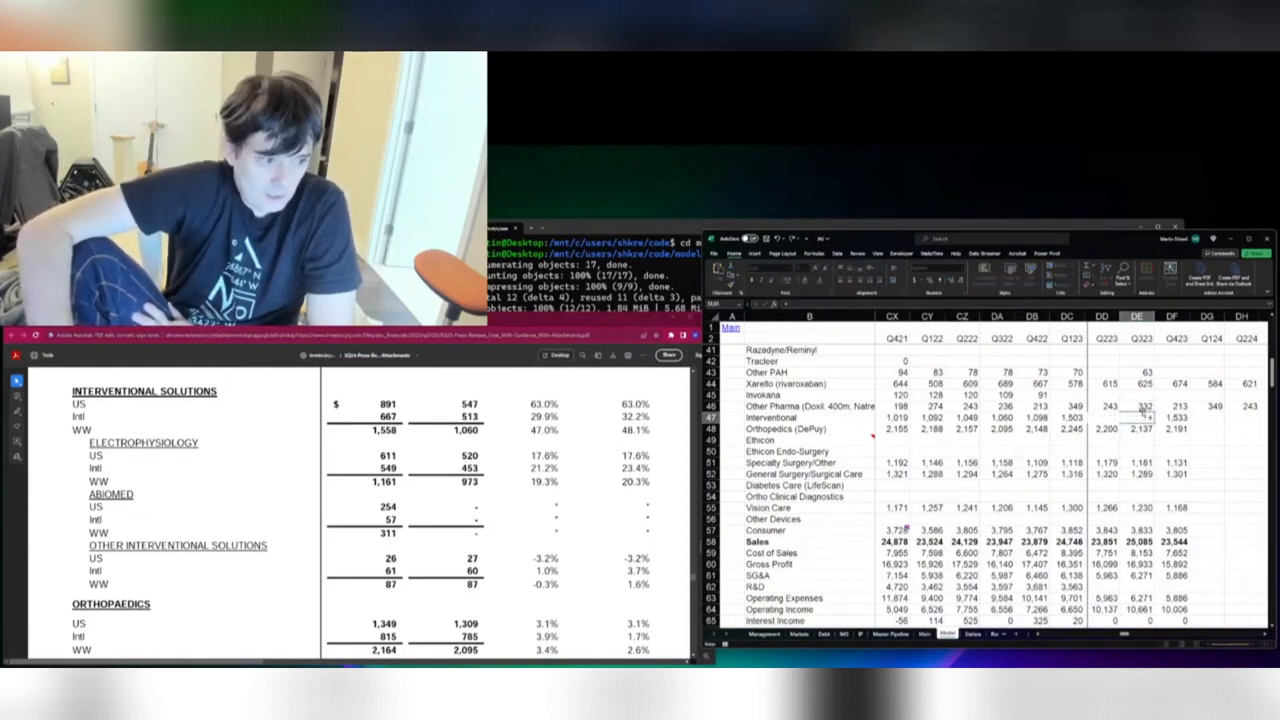
type("311+")
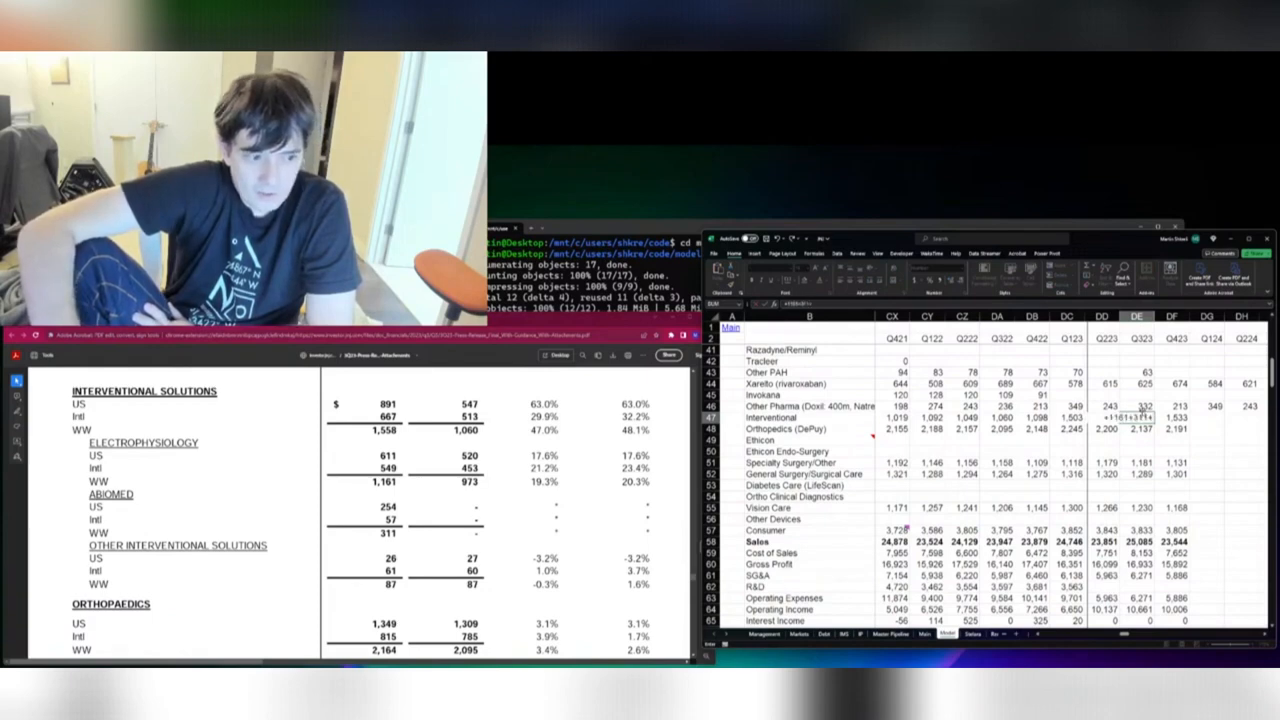
type("87")
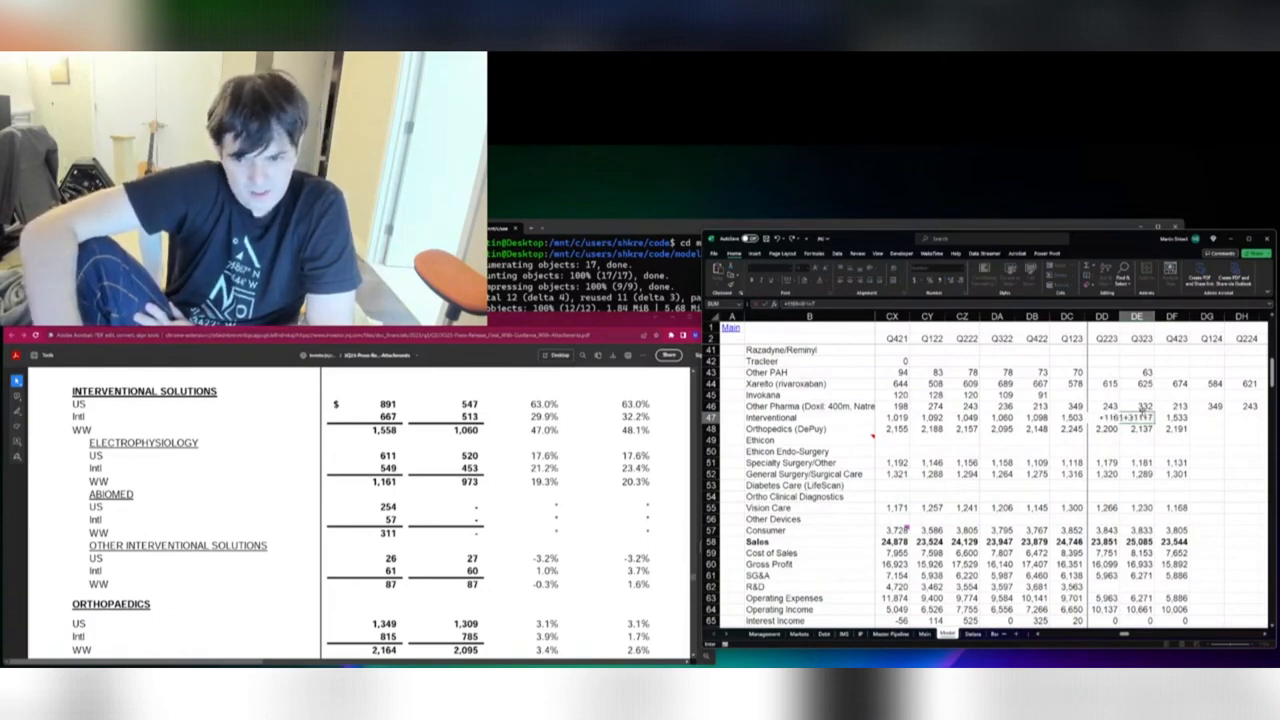
key("BackSpace")
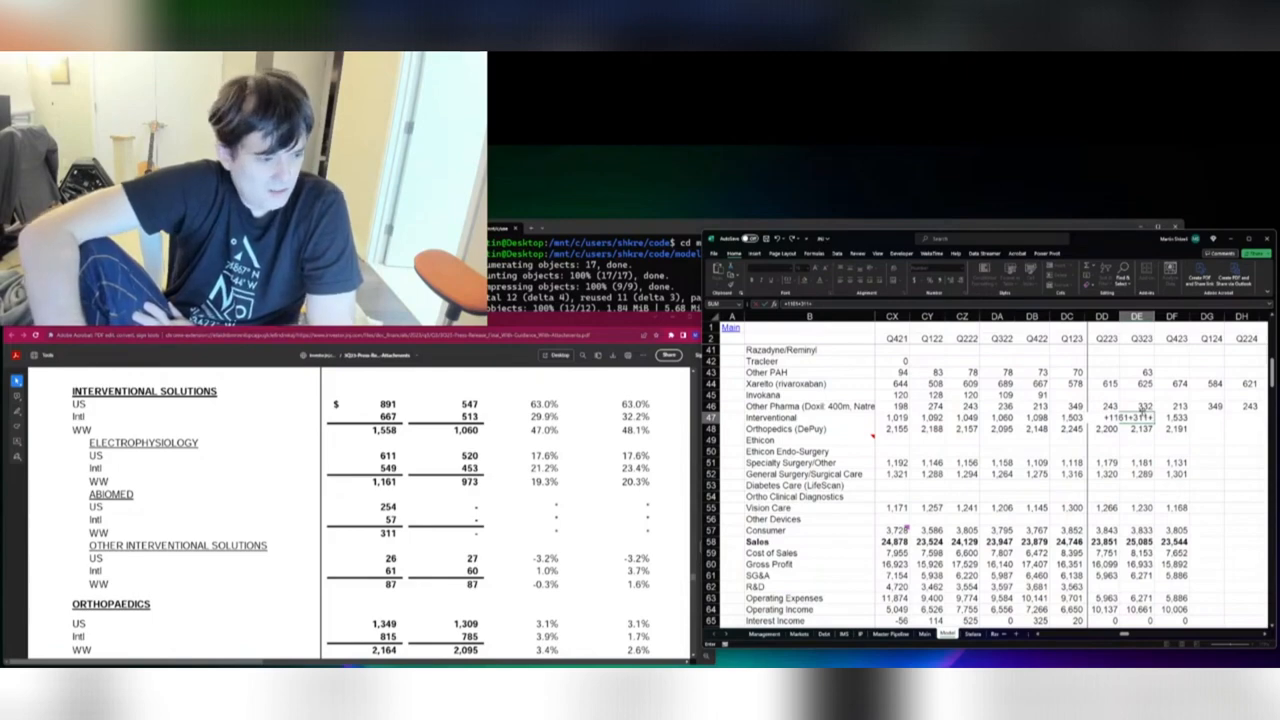
type("87")
key("Return")
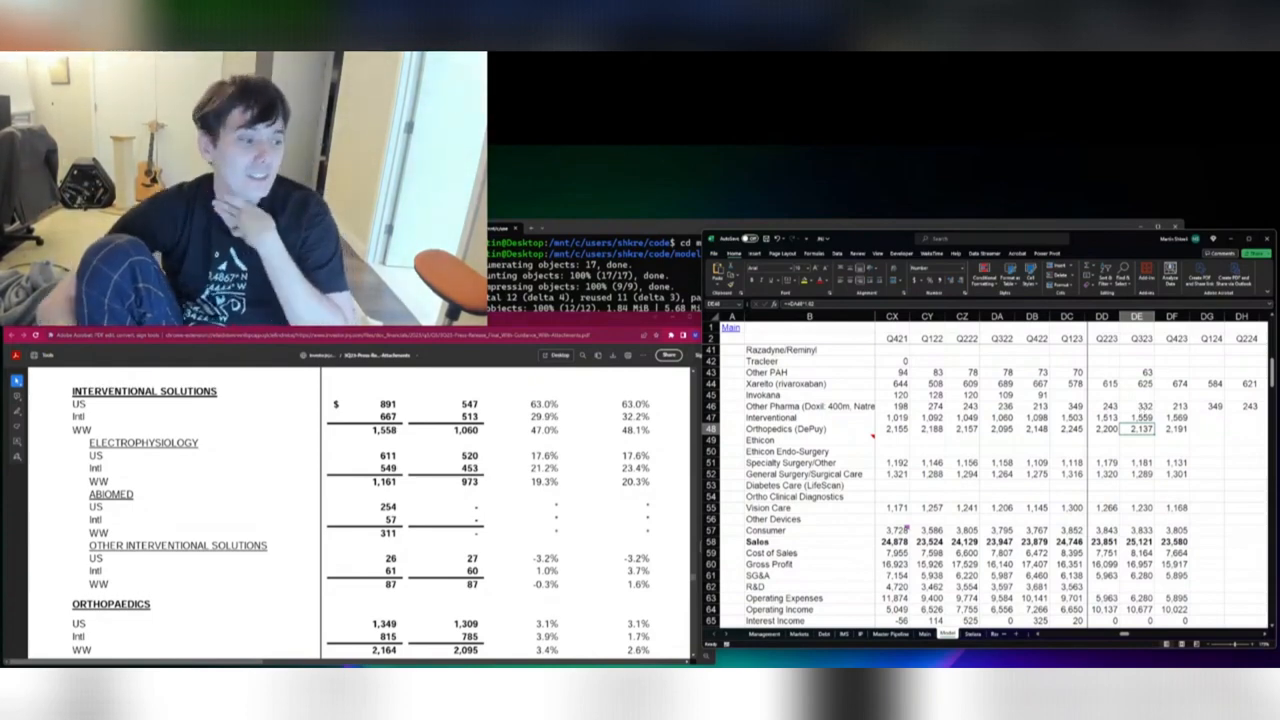
key("Up")
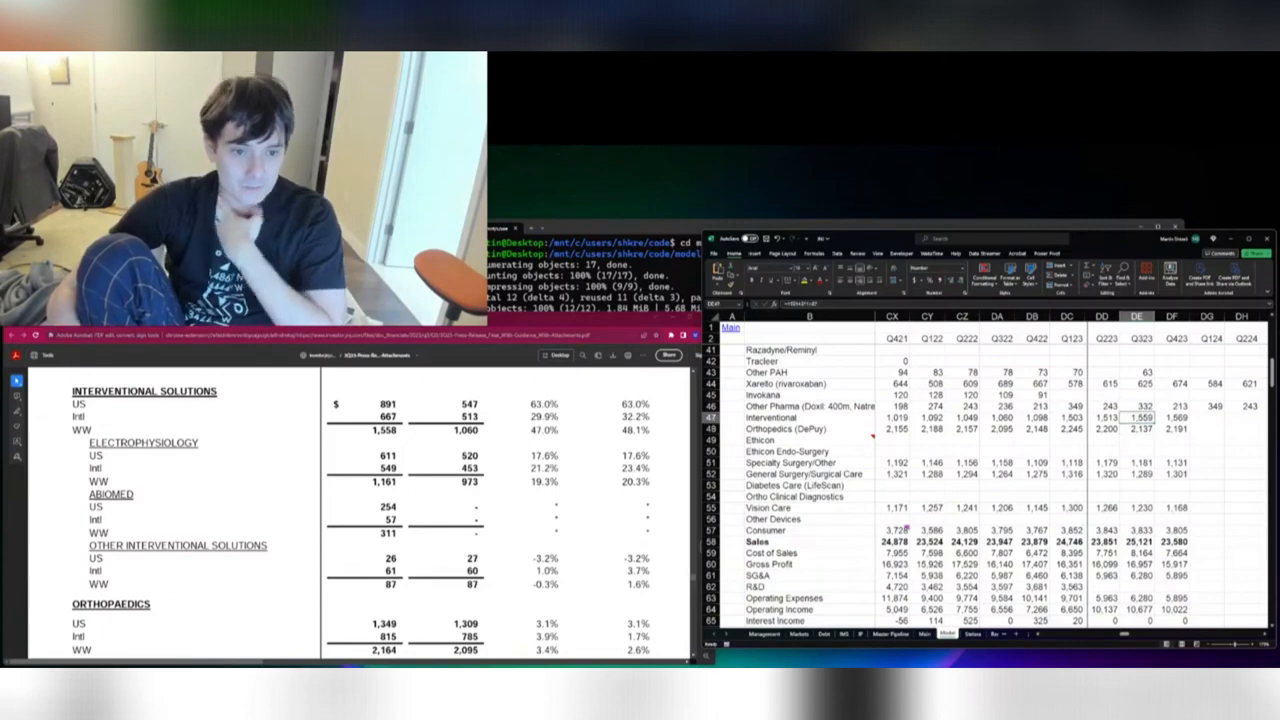
Find the Orthopaedics worldwide sales in the PDF and enter 2164 for Orthopedics (DePuy) in the Q323 column
key("Down")
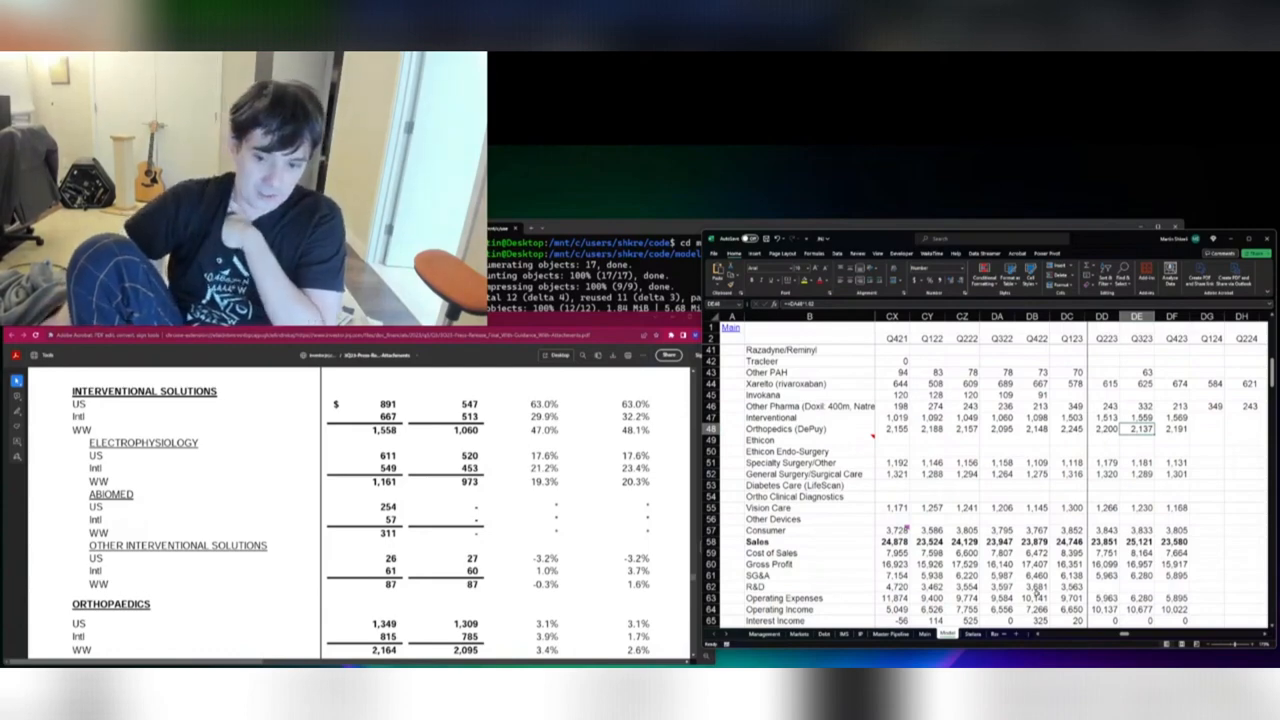
scroll(388, 535, "down", 2)
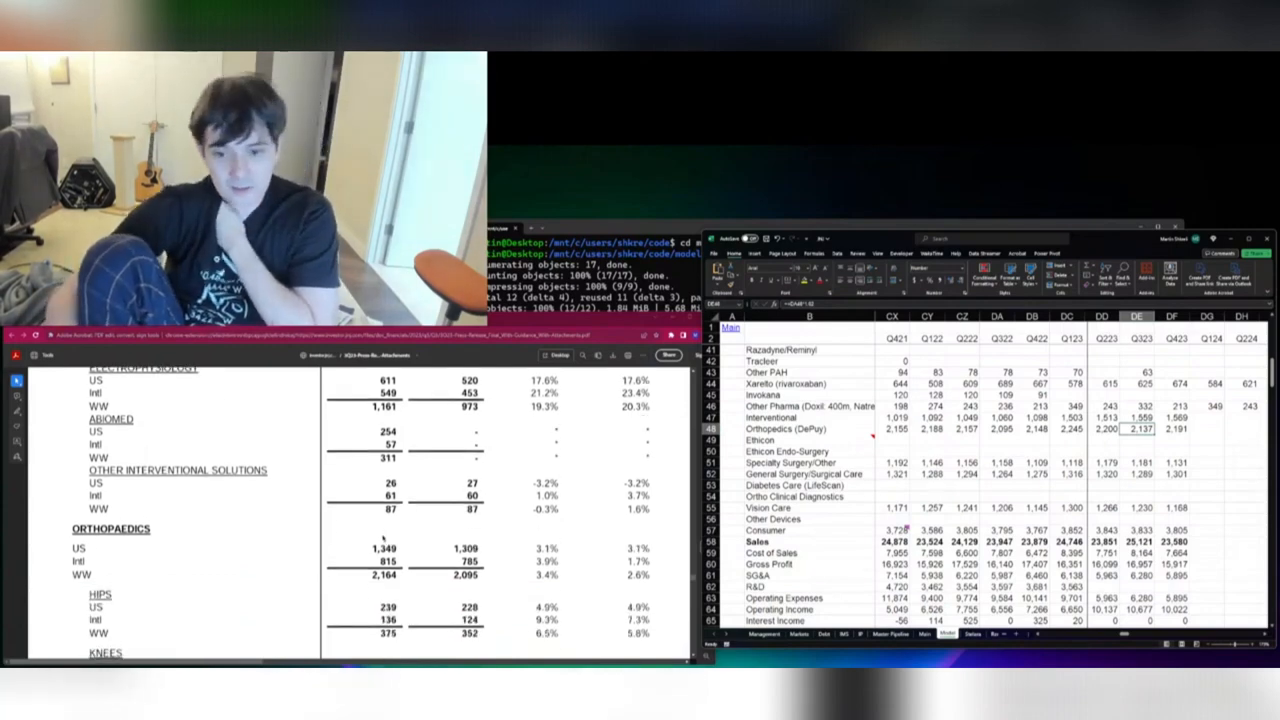
type("2164")
key("Return")
Locate the Surgery and Vision sales in the PDF and examine the model's Q323 rows down to total Sales
key("Down")
key("Down")
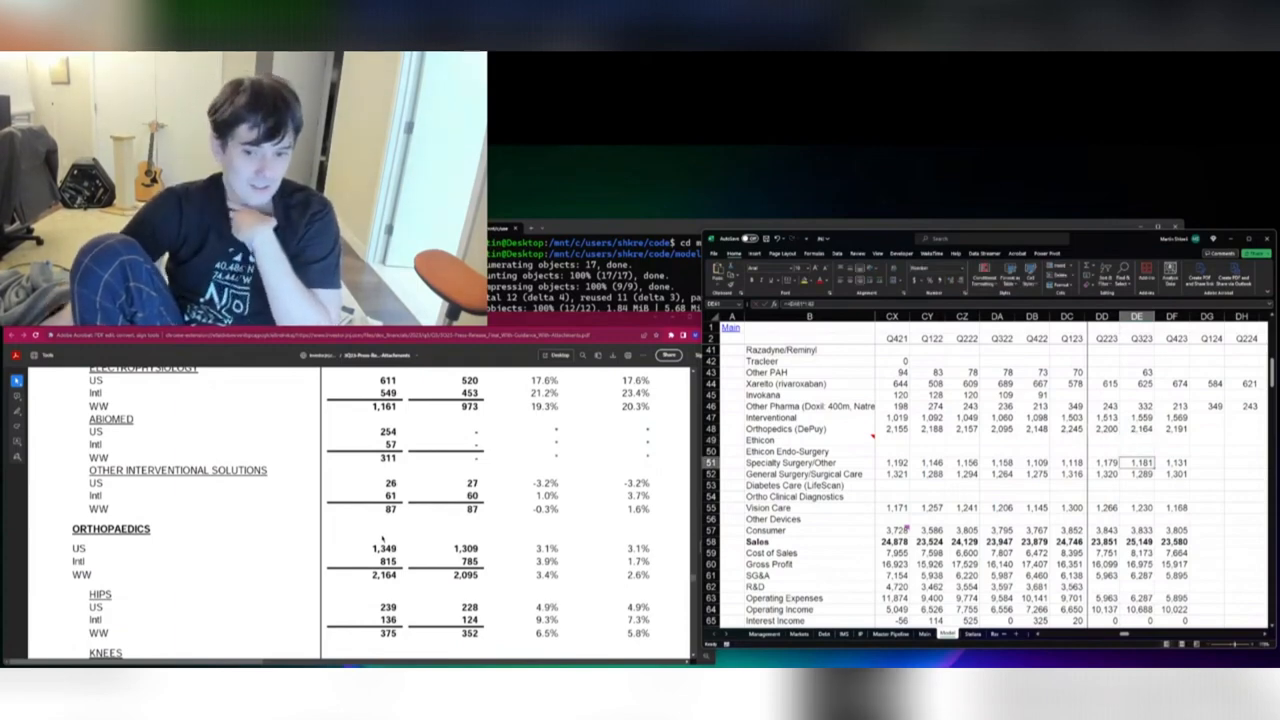
scroll(405, 537, "down", 10)
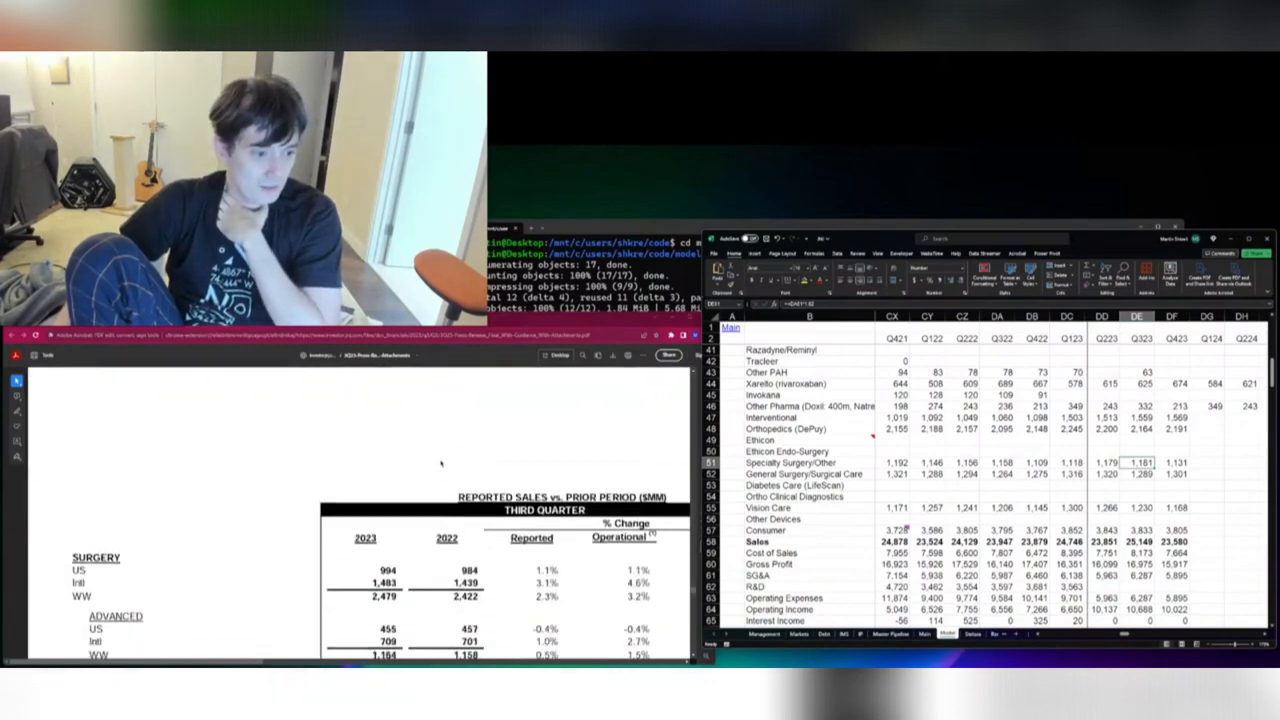
scroll(441, 463, "down", 3)
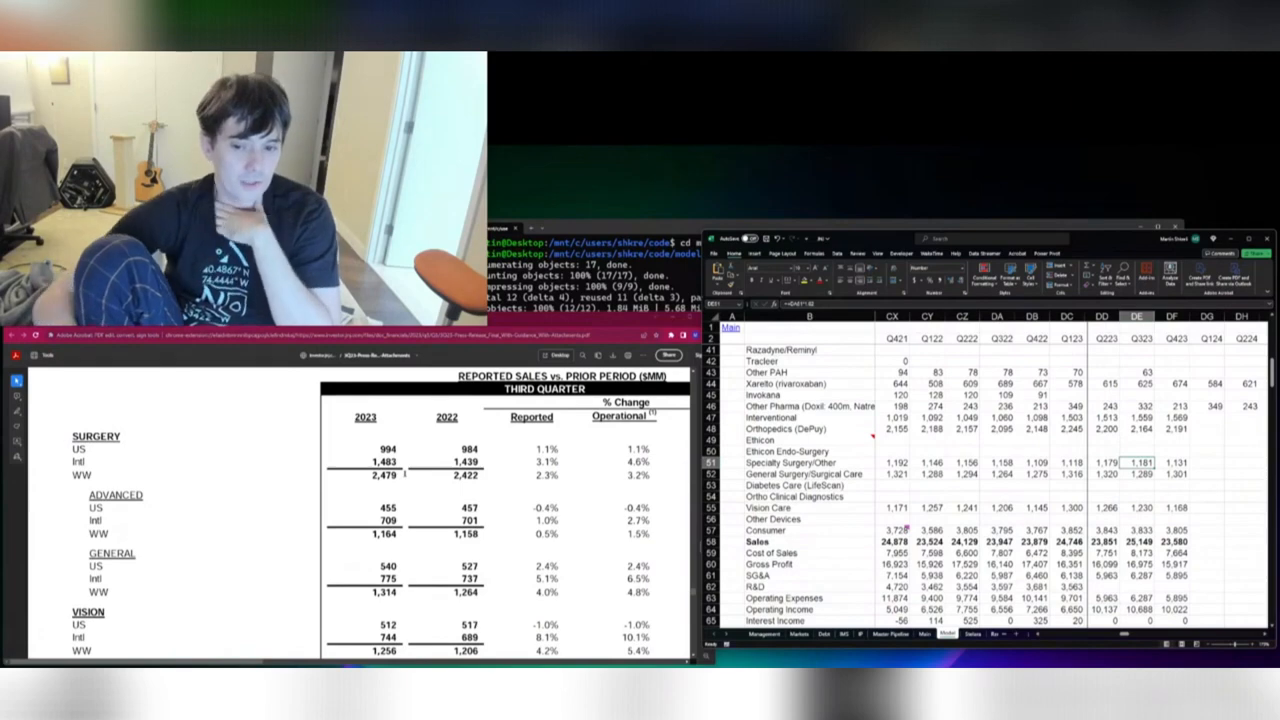
key("Up")
key("Up")
key("Up")
key("Up")
key("Up")
key("Up")
key("Up")
key("Up")
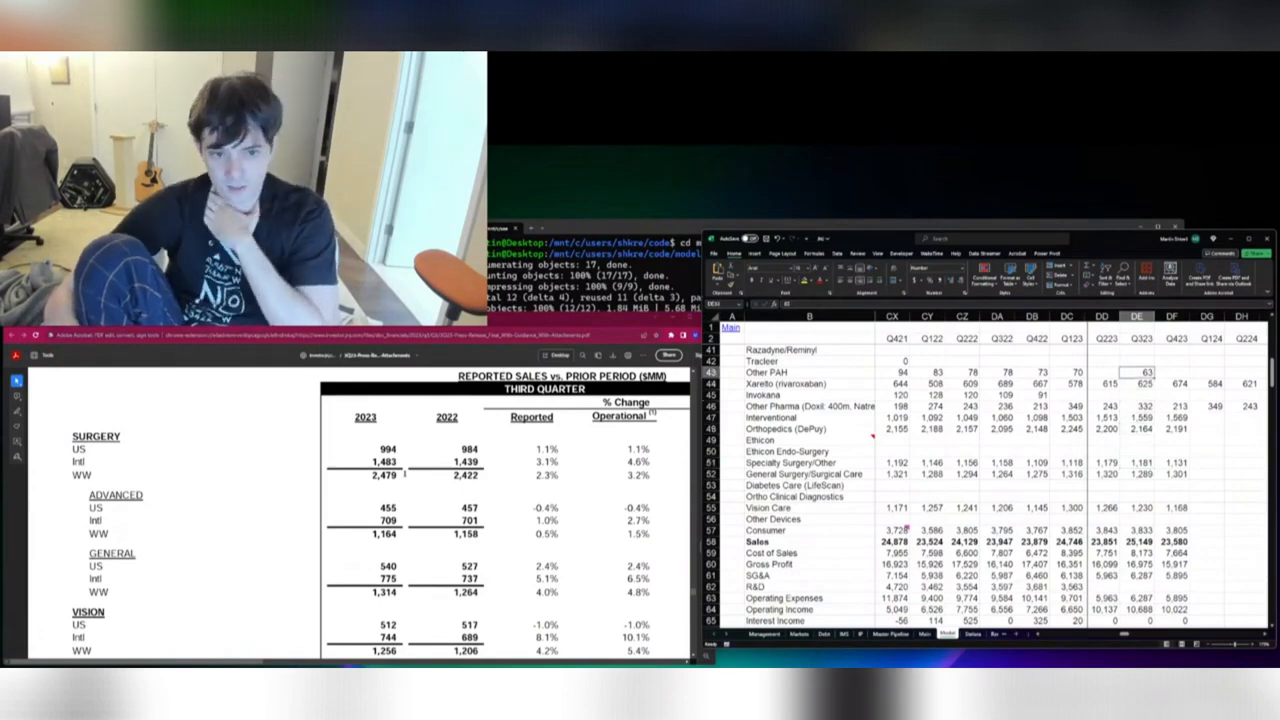
key("ctrl+Up")
key("ctrl+Down")
key("ctrl+Down")
key("ctrl+Down")
key("ctrl+Down")
key("ctrl+Down")
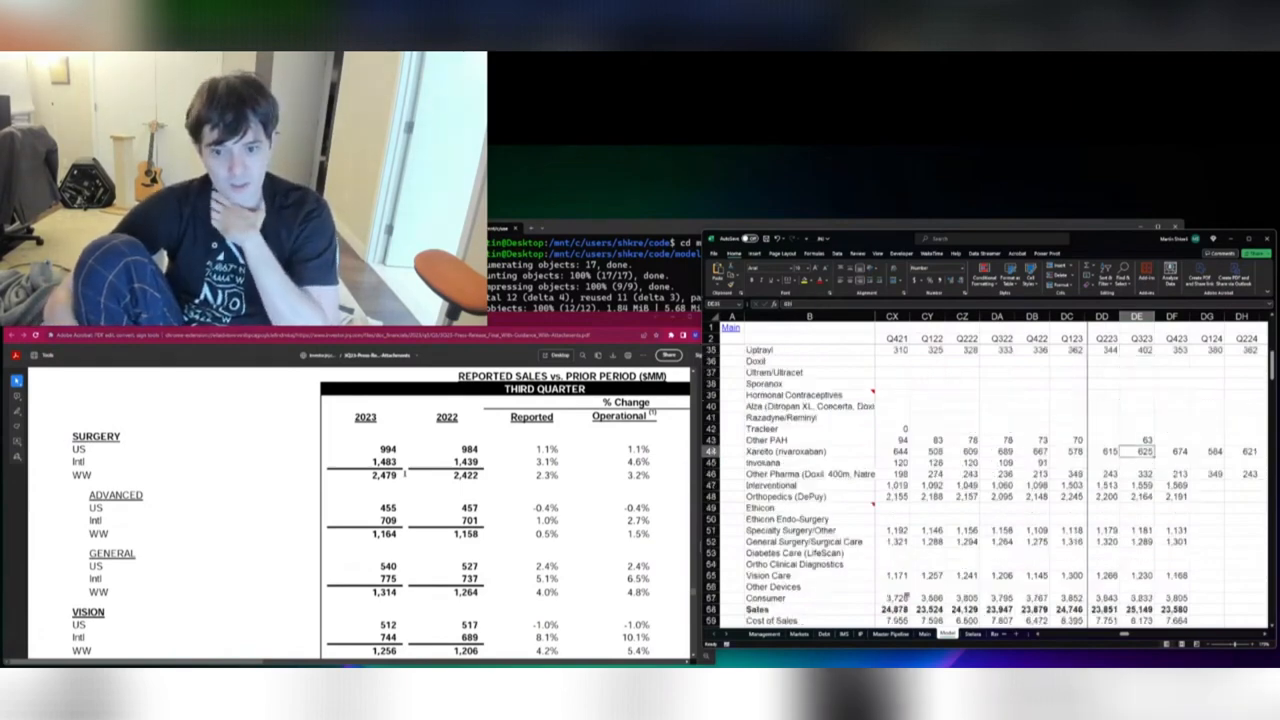
key("Down")
key("ctrl+Down")
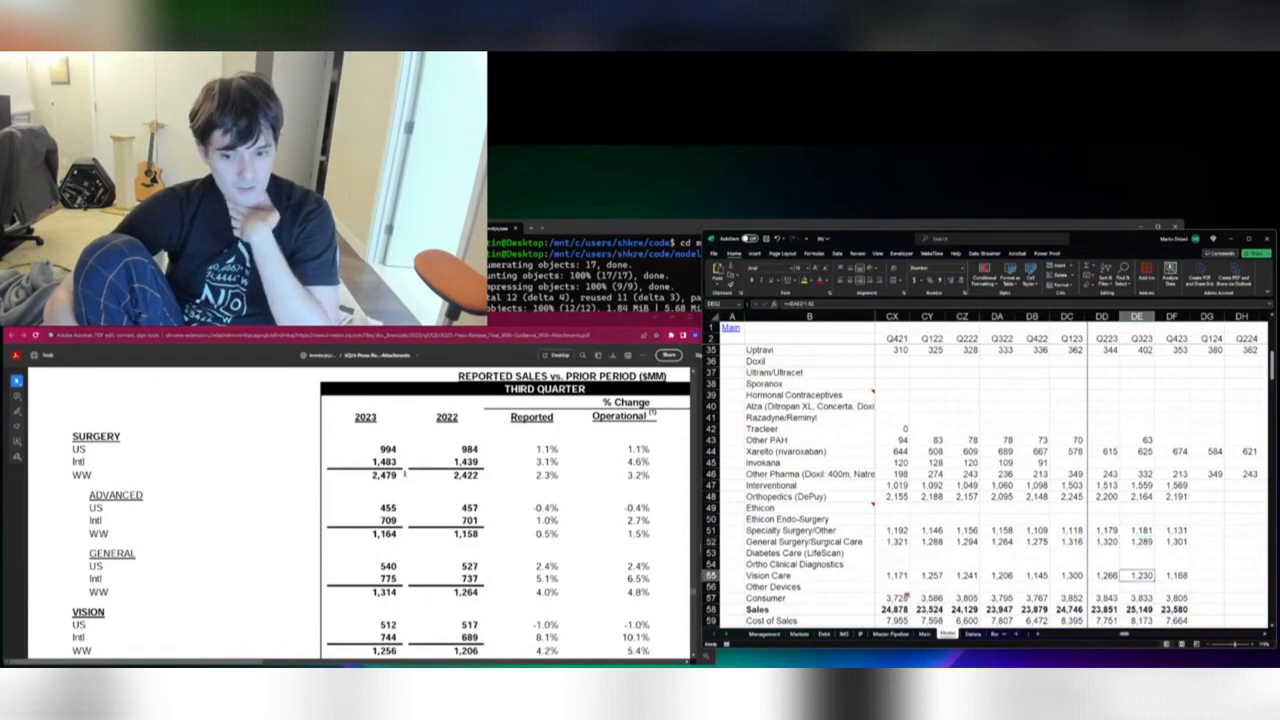
key("ctrl+Down")
key("Down")
key("Down")
key("Down")
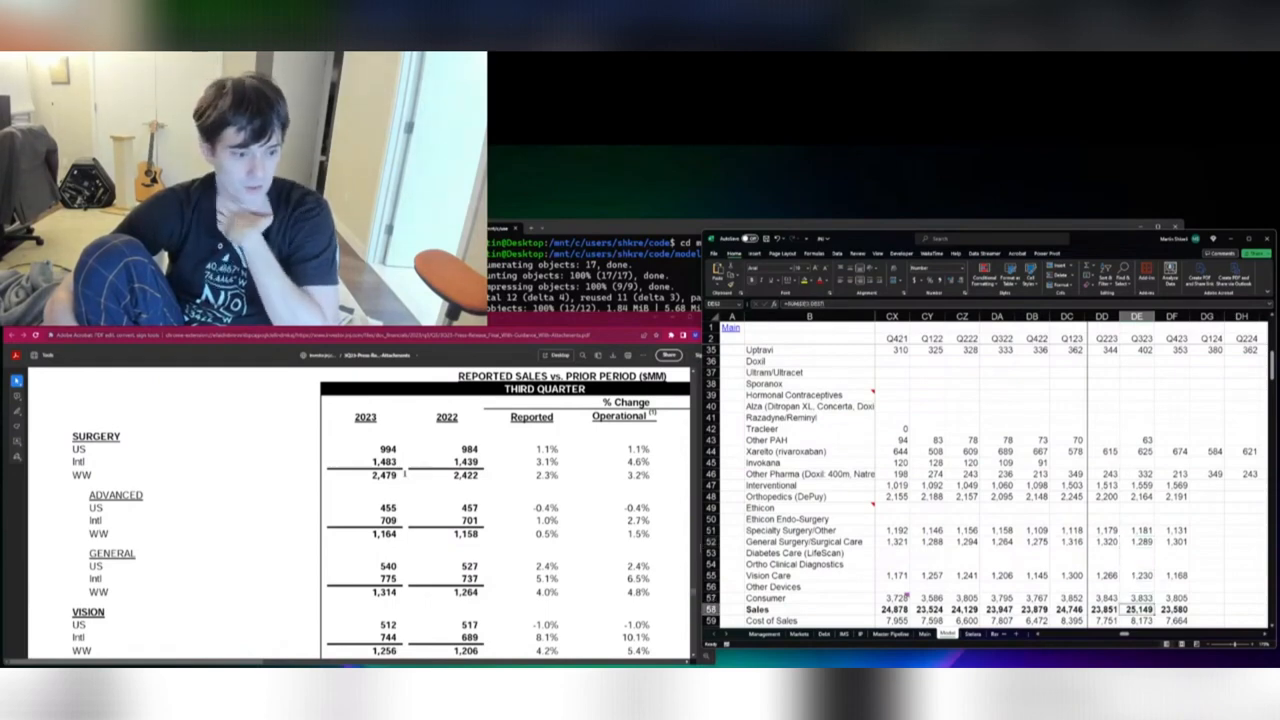
Set the Q323 value for Vision Care to the worldwide Vision sales of 1256
key("ctrl+Up")
key("ctrl+Up")
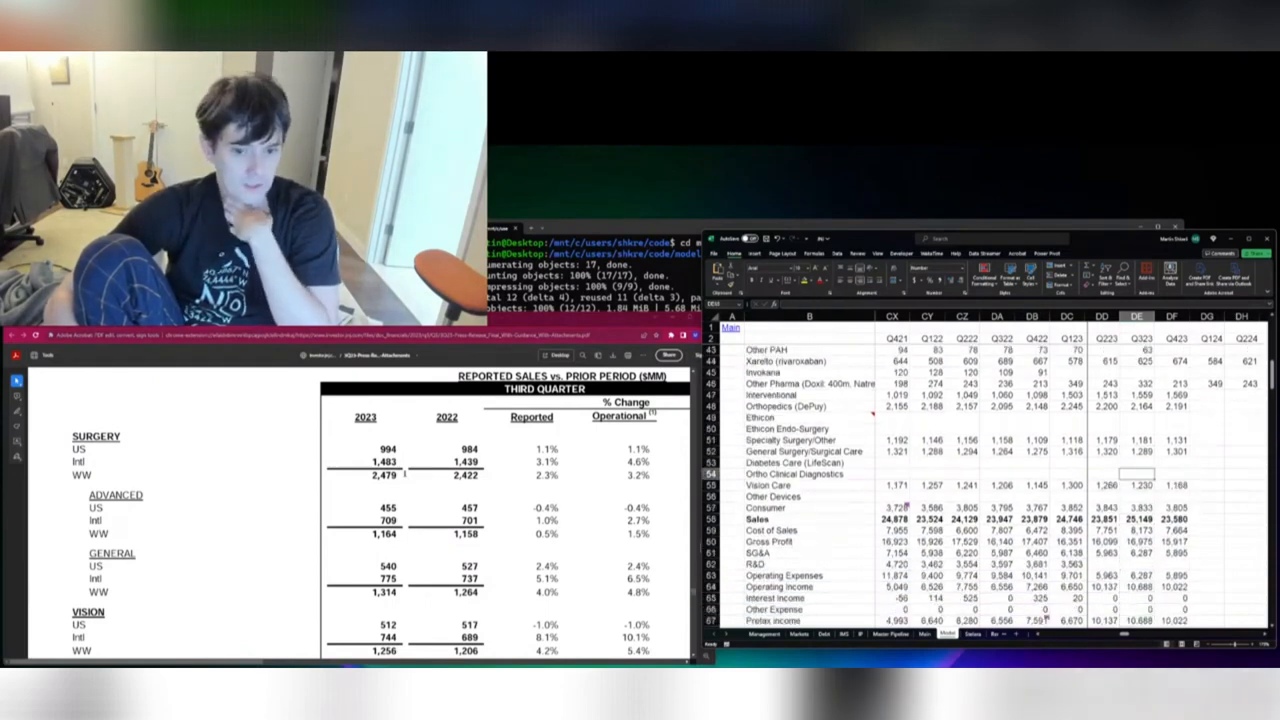
type("1256")
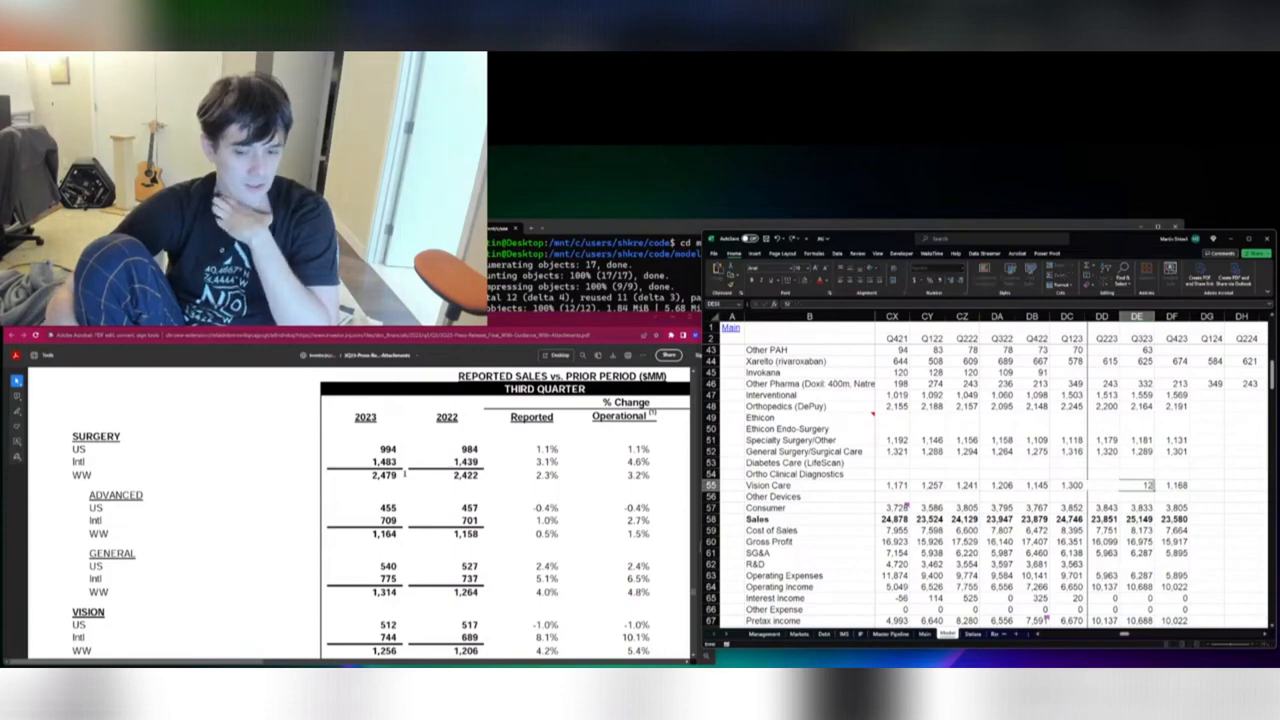
key("Return")
key("Down")
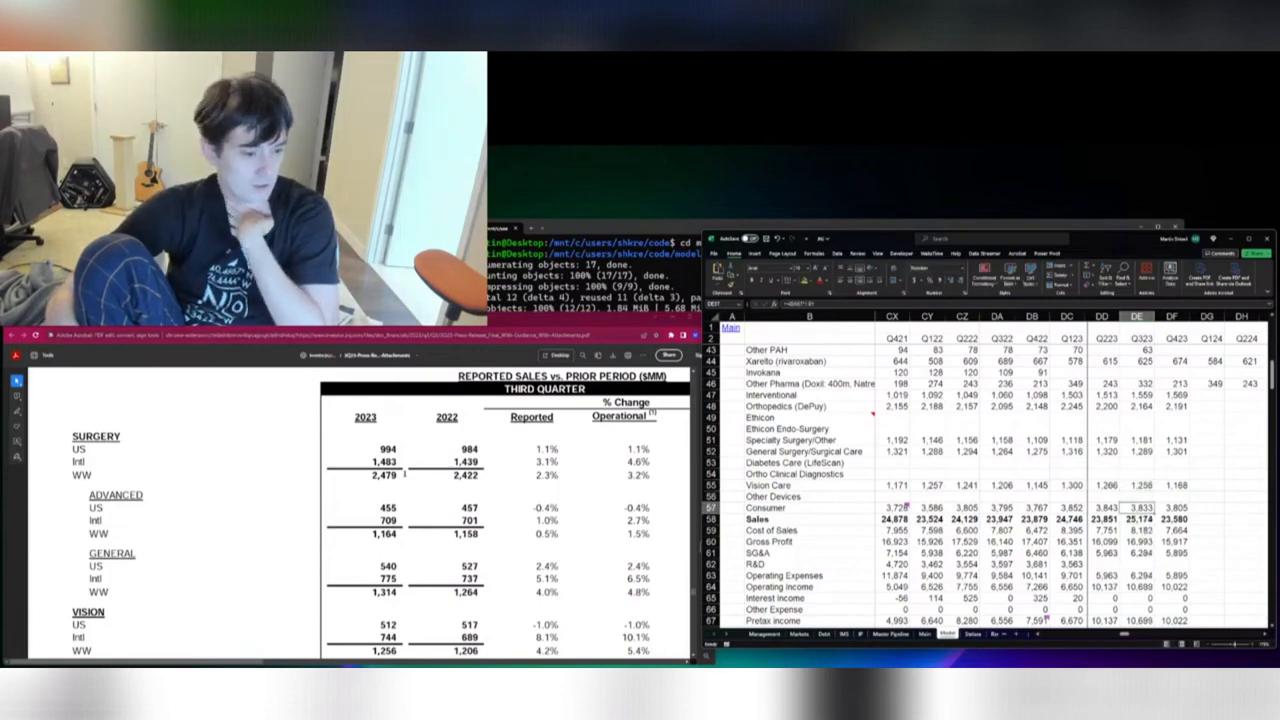
key("Up")
key("Up")
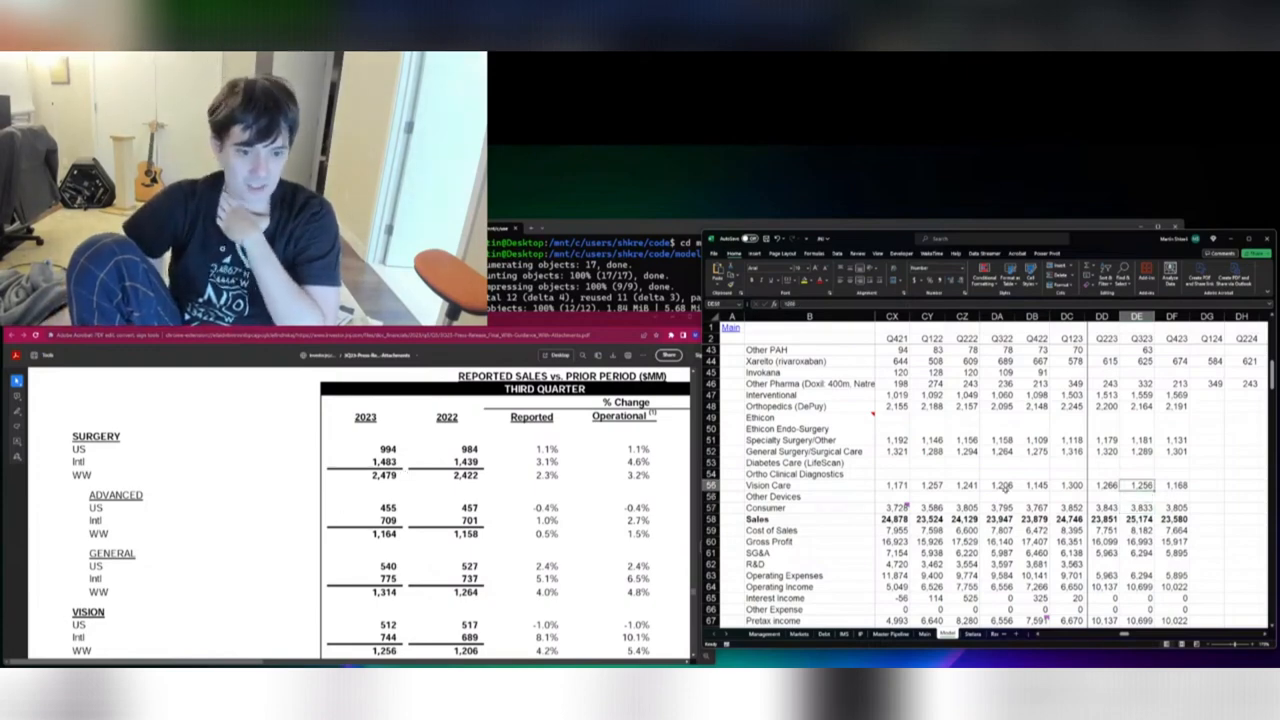
Set the Q323 values for Specialty Surgery/Other to 1164 and General Surgery/Surgical Care to 1314 from the PDF's Advanced and General worldwide sales
key("Up")
key("Up")
key("Up")
key("Up")
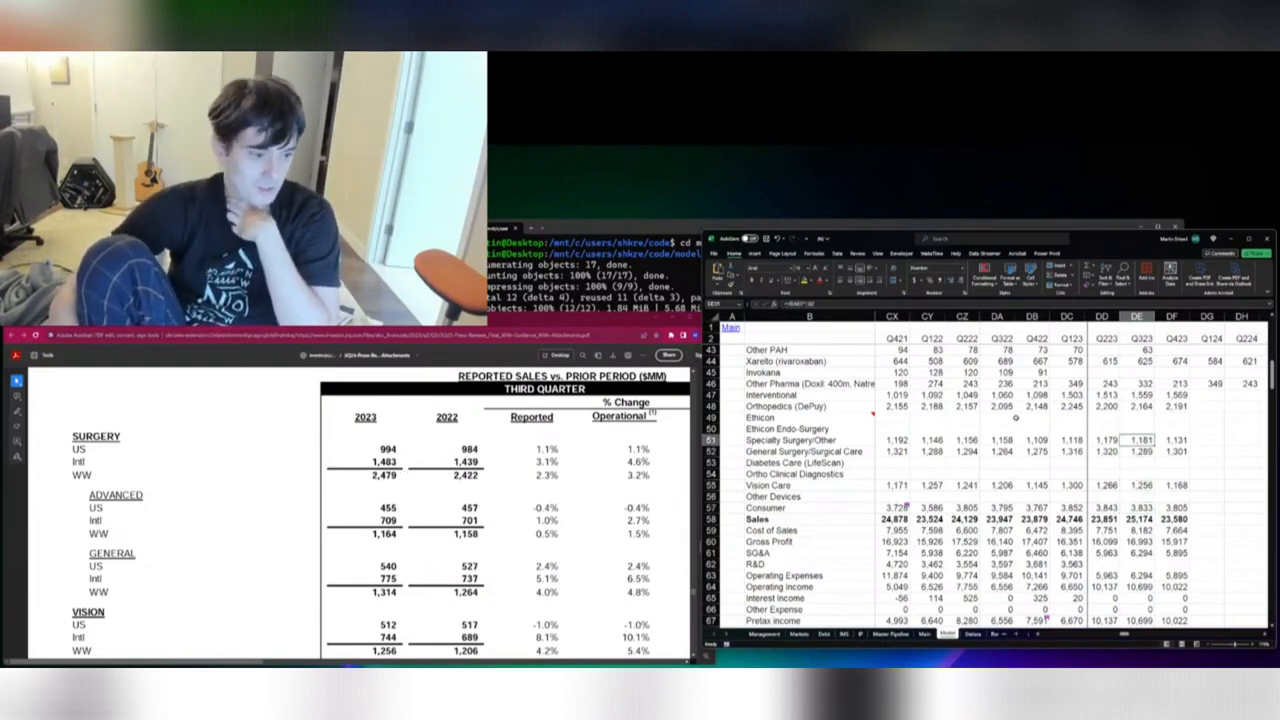
key("F2")
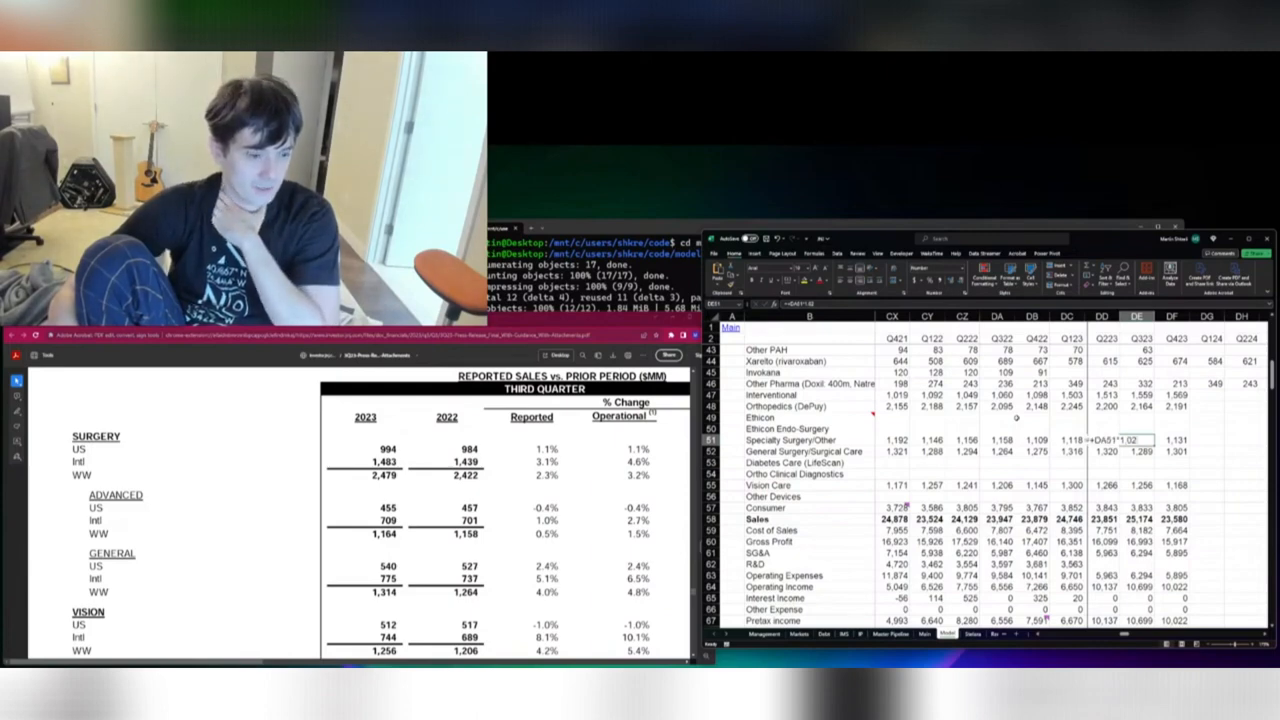
key("BackSpace")
key("BackSpace")
key("BackSpace")
key("BackSpace")
key("BackSpace")
key("BackSpace")
key("BackSpace")
key("BackSpace")
key("BackSpace")
key("BackSpace")
key("BackSpace")
type("1164")
type("1314")
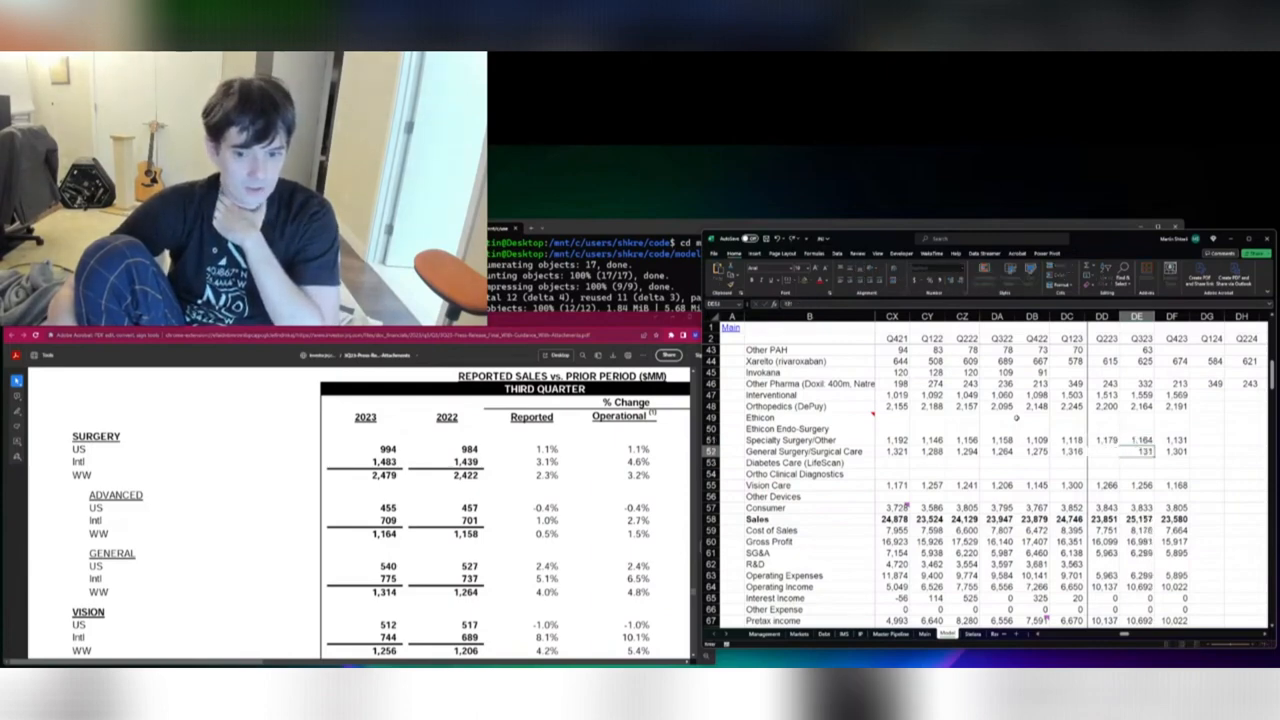
key("Return")
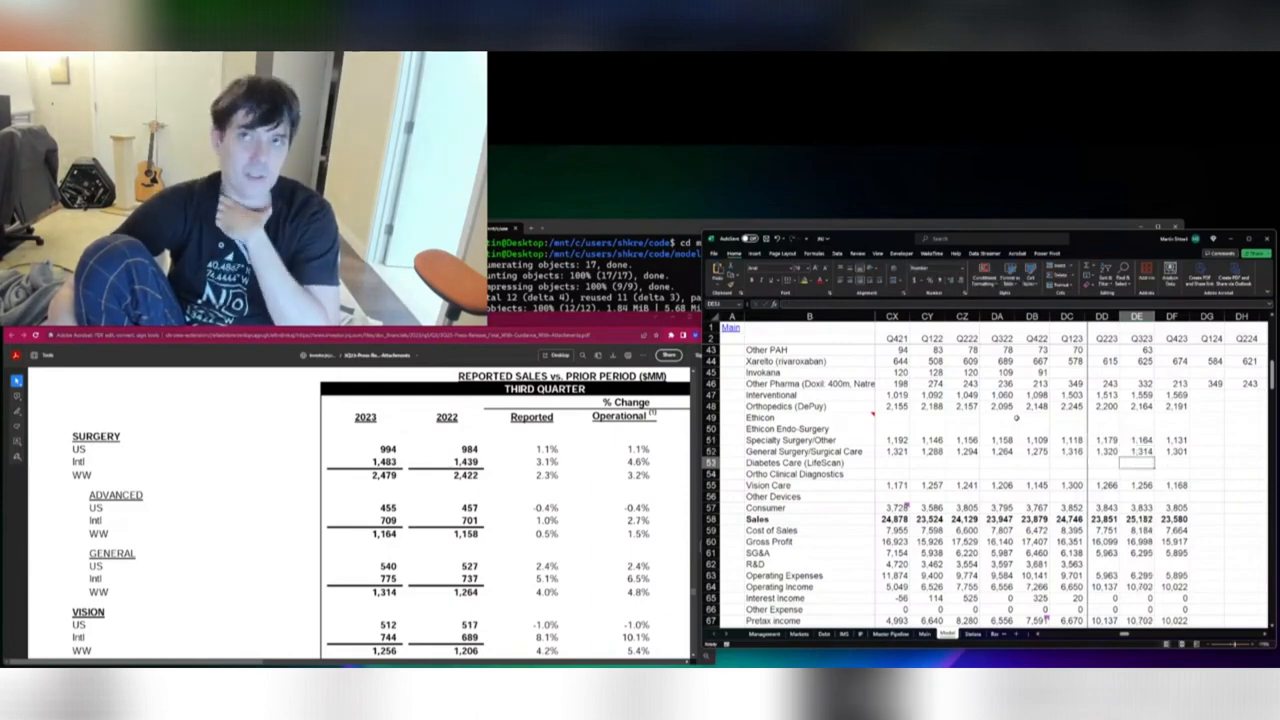
key("Up")
key("Up")
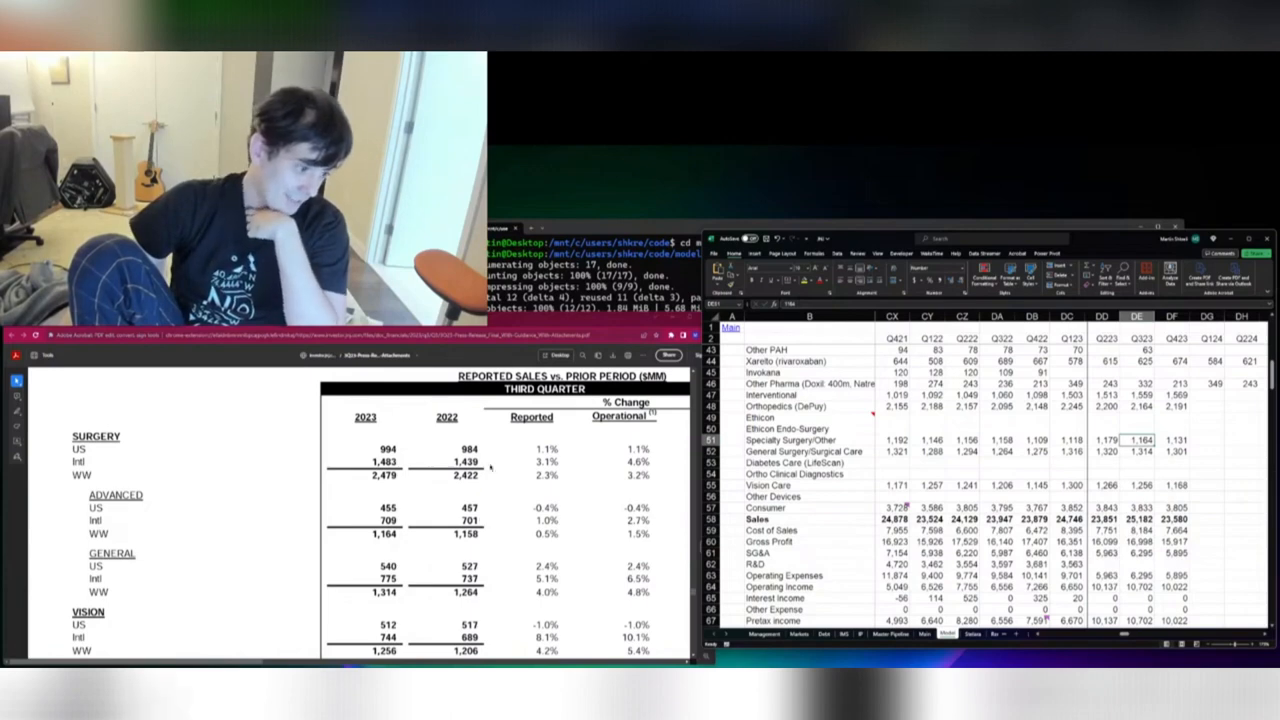
Check the Vision and Total MedTech sales in the PDF and go to the model's Q323 Consumer cell
scroll(490, 466, "down", 5)
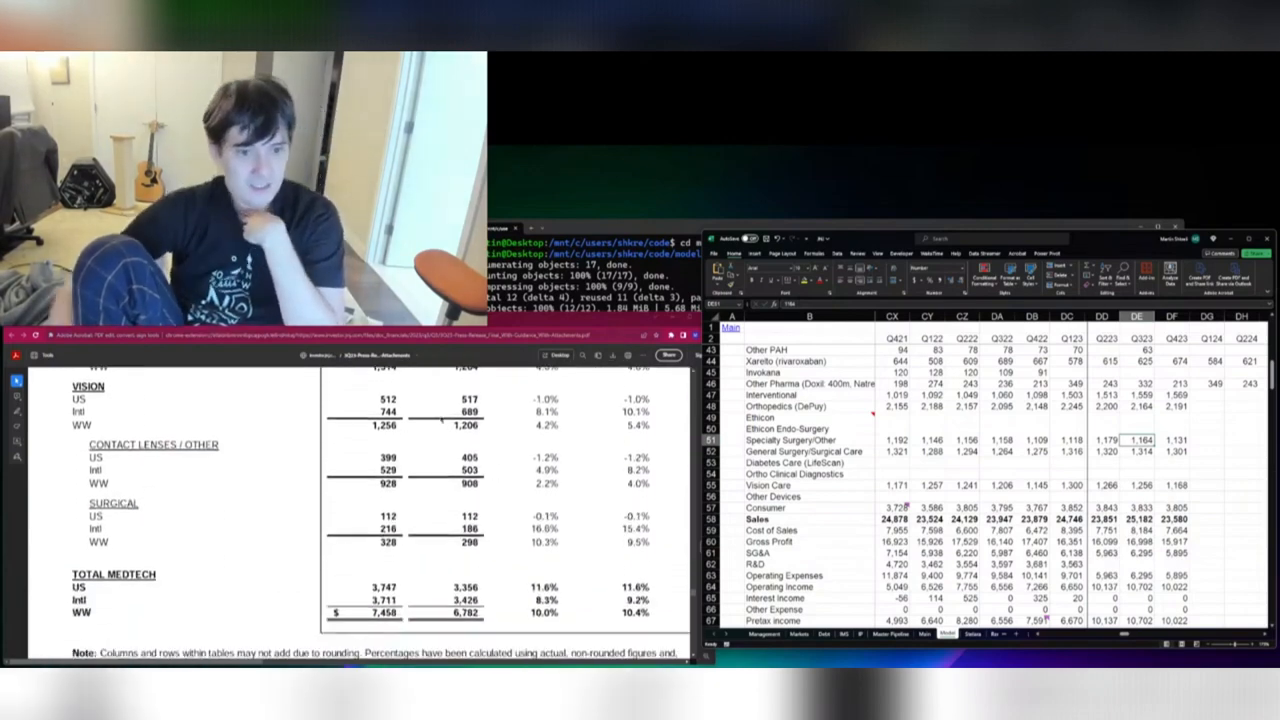
key("Down")
key("Down")
key("Down")
key("Down")
key("Down")
key("Down")
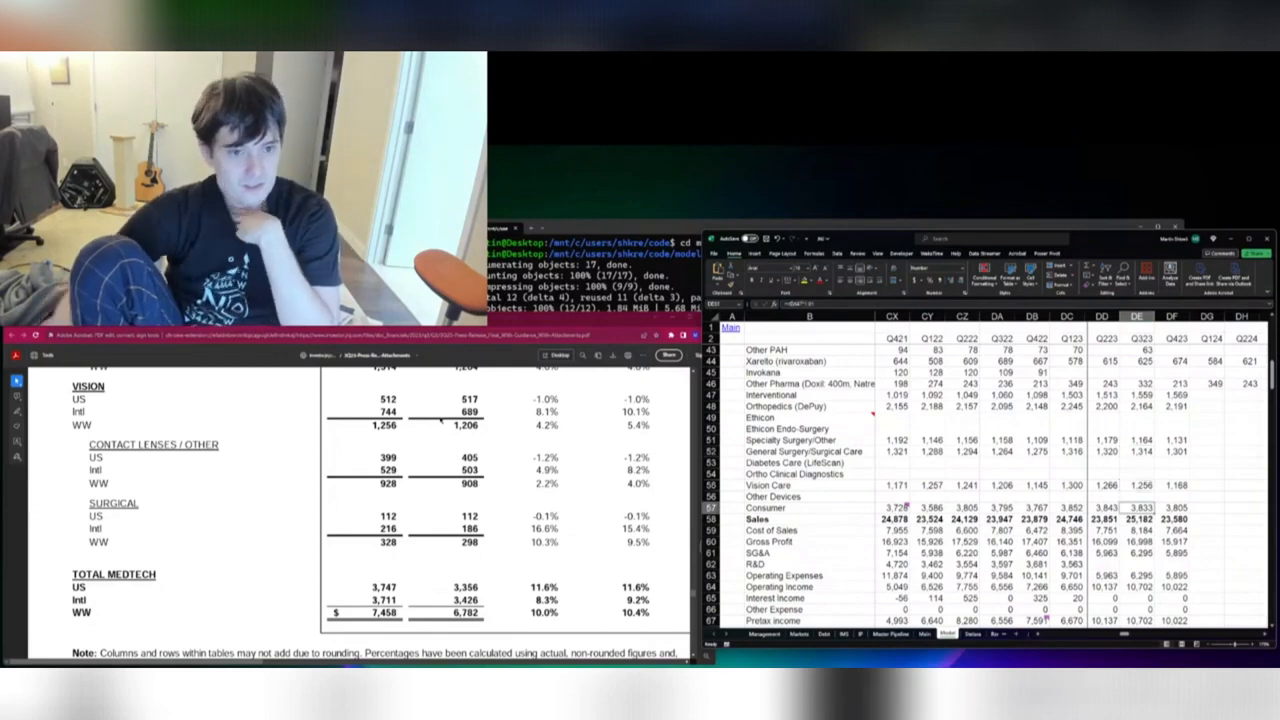
Search the PDF's product and segment sales tables and sales growth reconciliations for third-quarter Consumer sales
scroll(440, 464, "down", 10)
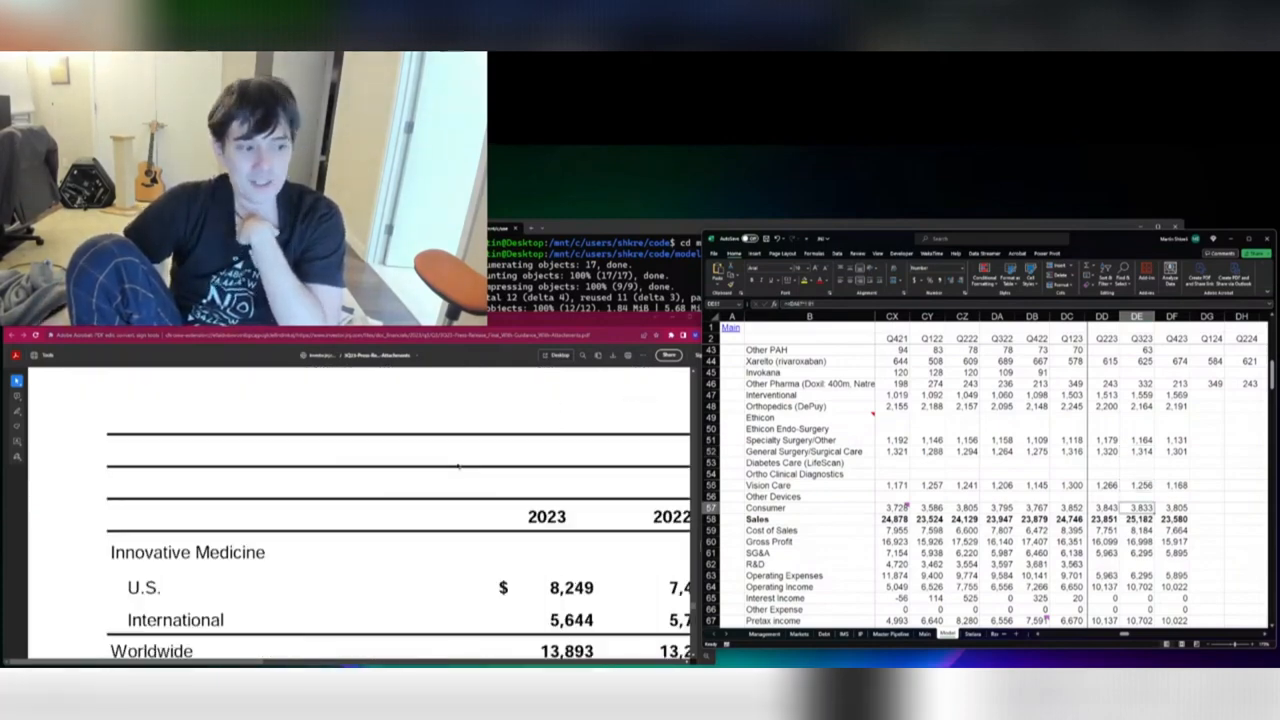
scroll(462, 462, "down", 5)
scroll(460, 460, "down", 8)
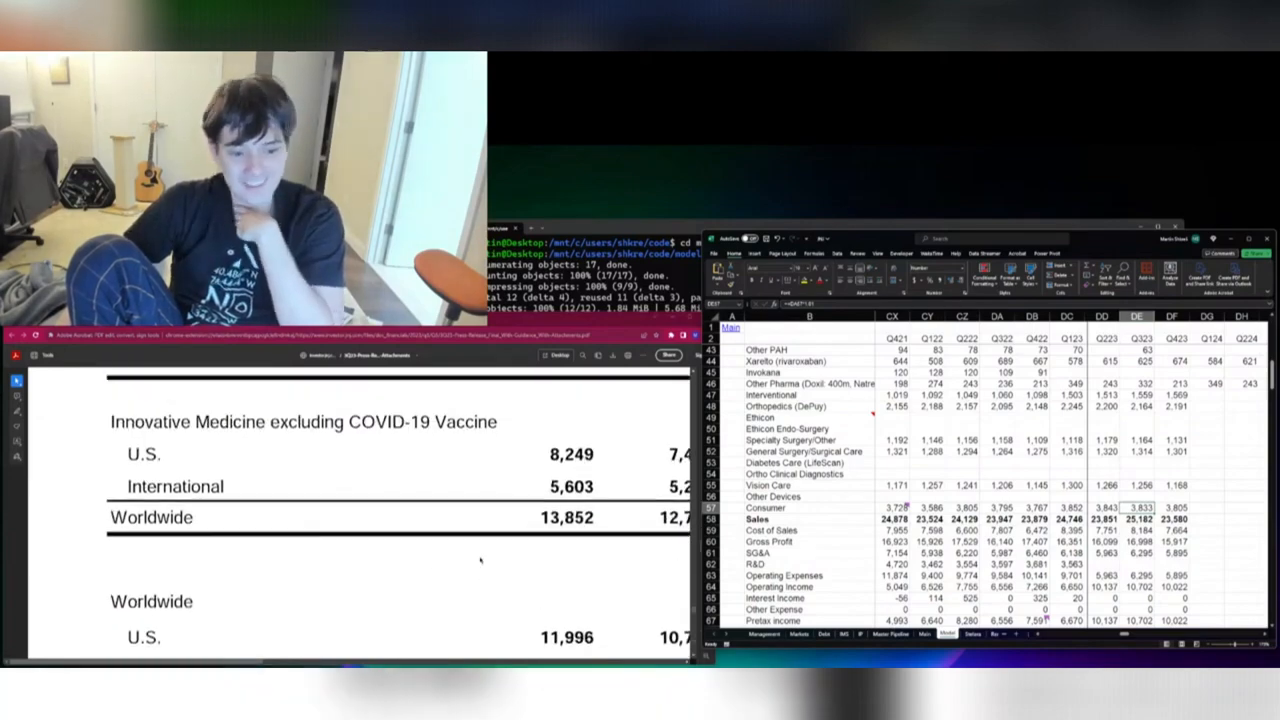
scroll(487, 437, "up", 15)
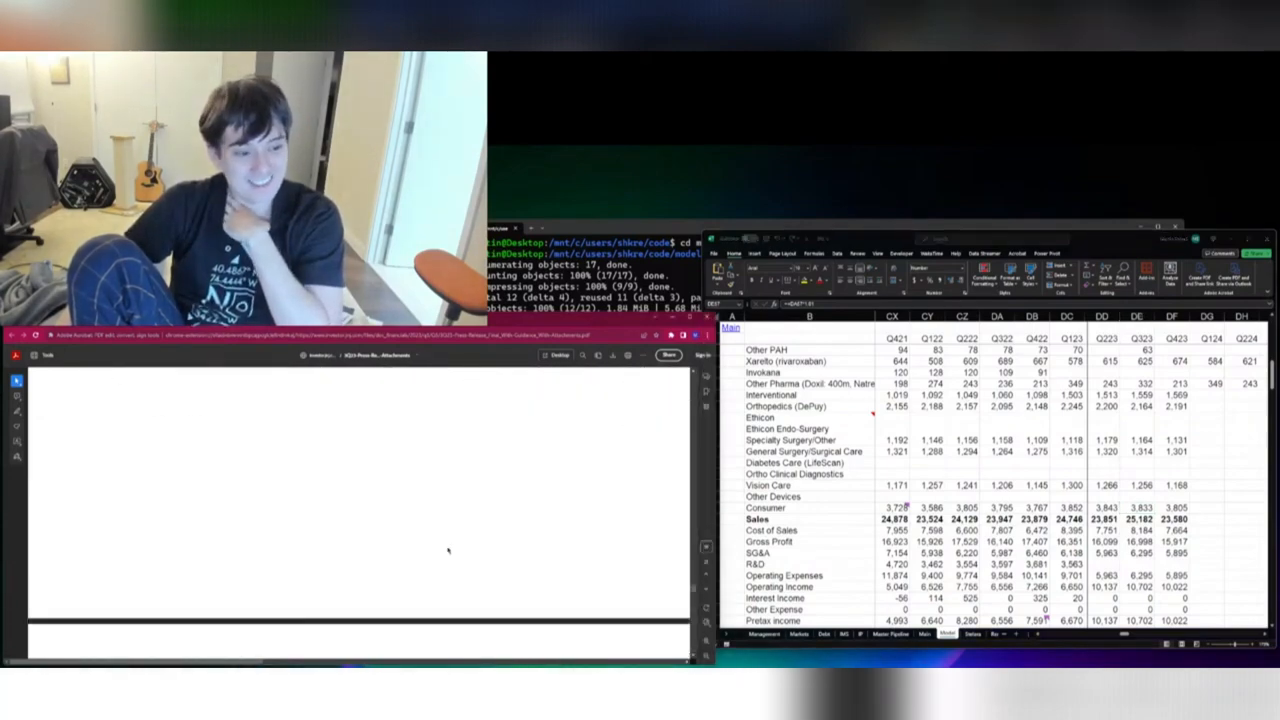
scroll(452, 522, "up", 5)
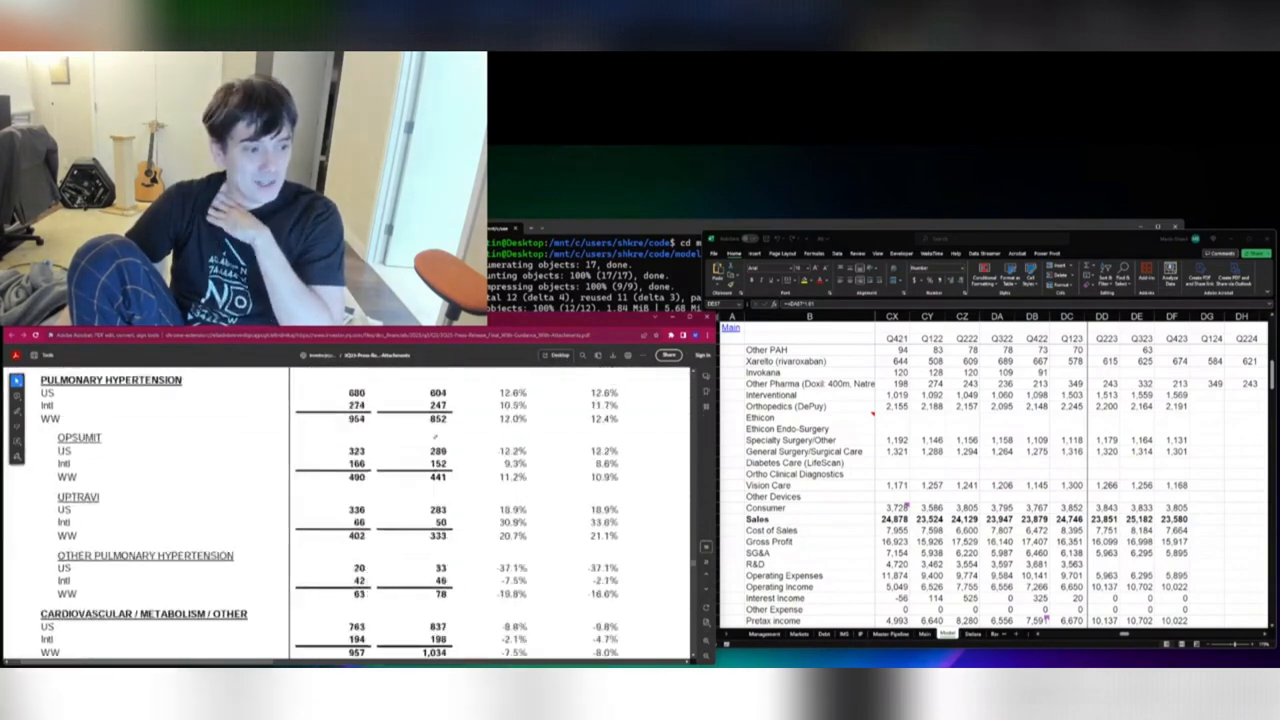
scroll(425, 440, "up", 5)
scroll(411, 427, "up", 10)
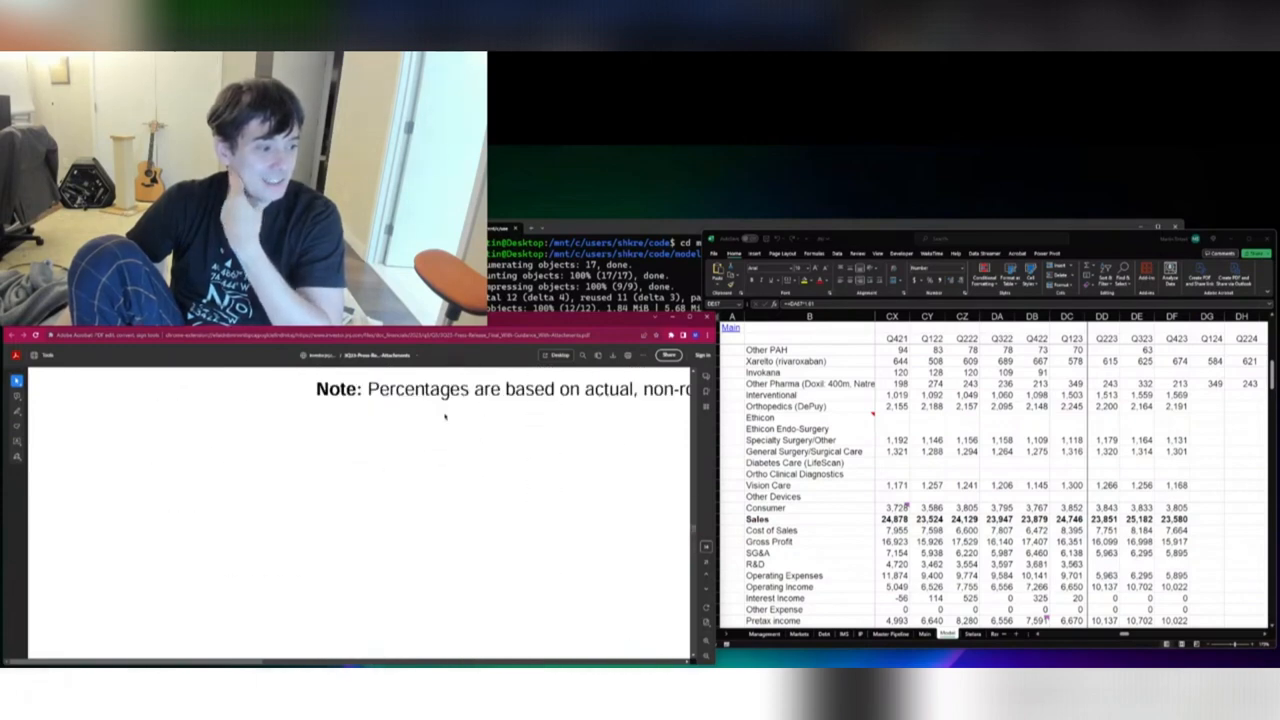
scroll(445, 460, "up", 3)
scroll(429, 518, "down", 10)
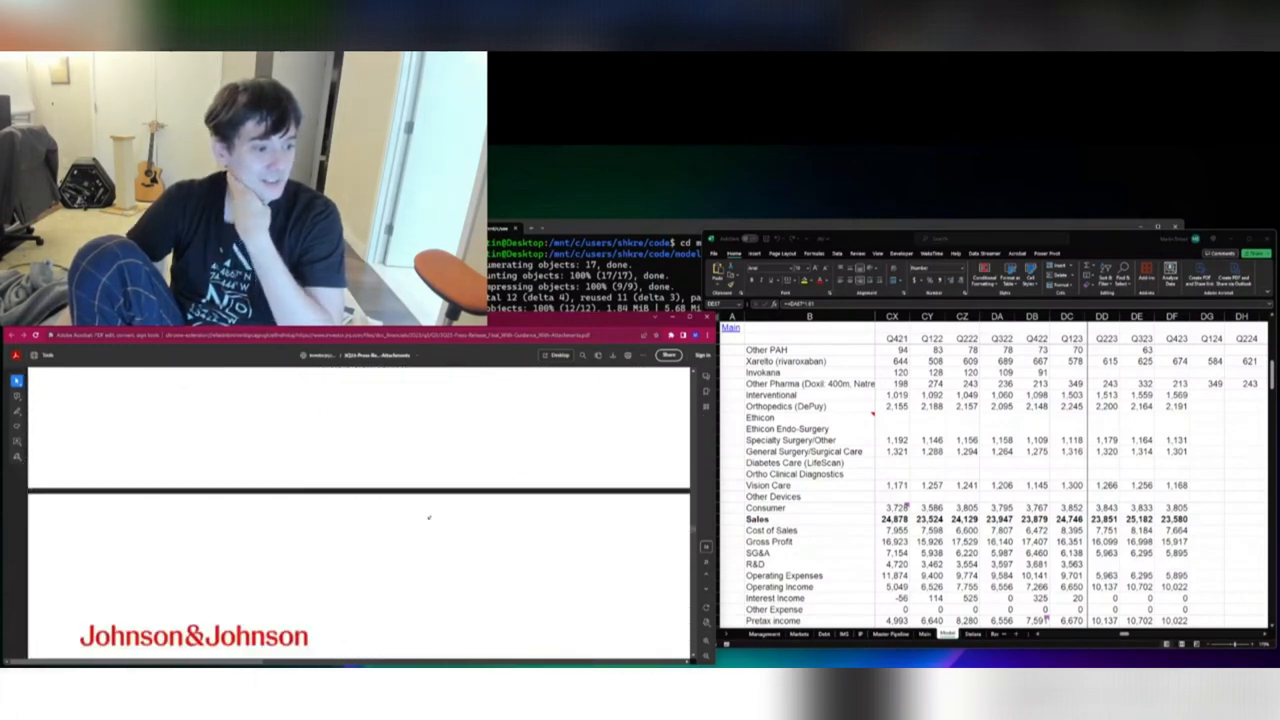
scroll(408, 566, "down", 15)
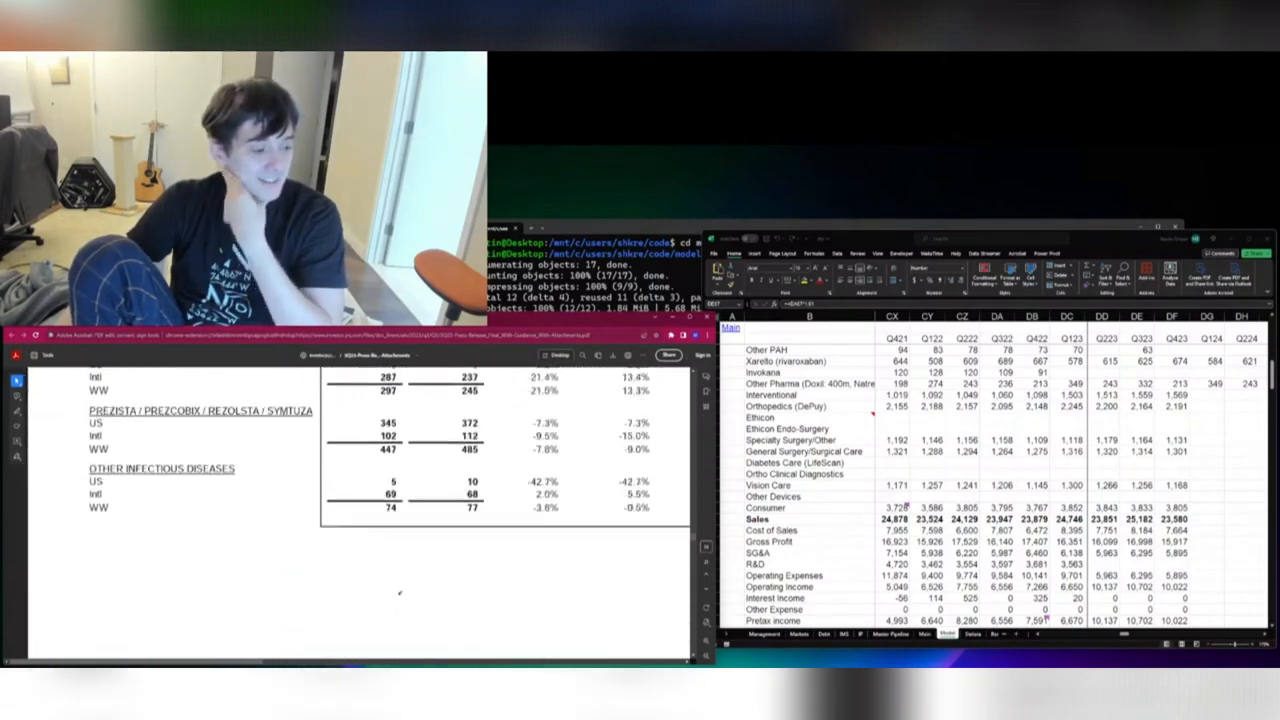
scroll(418, 582, "down", 15)
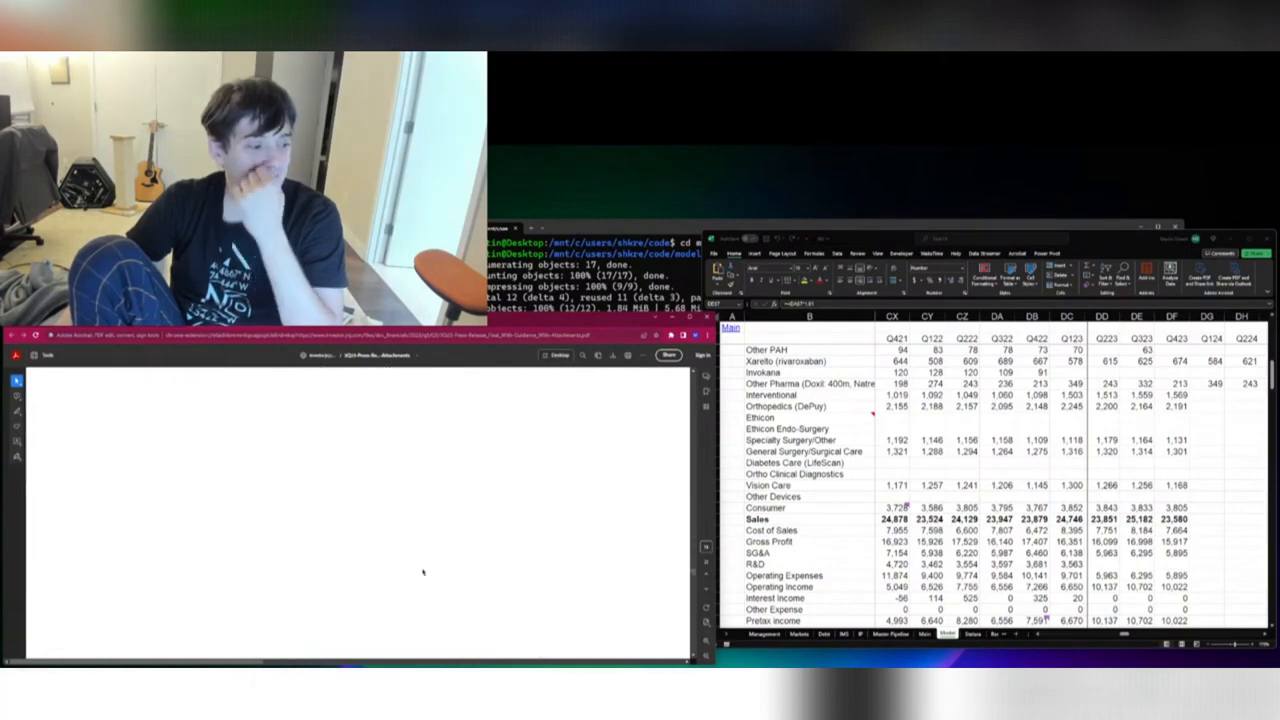
scroll(416, 576, "down", 5)
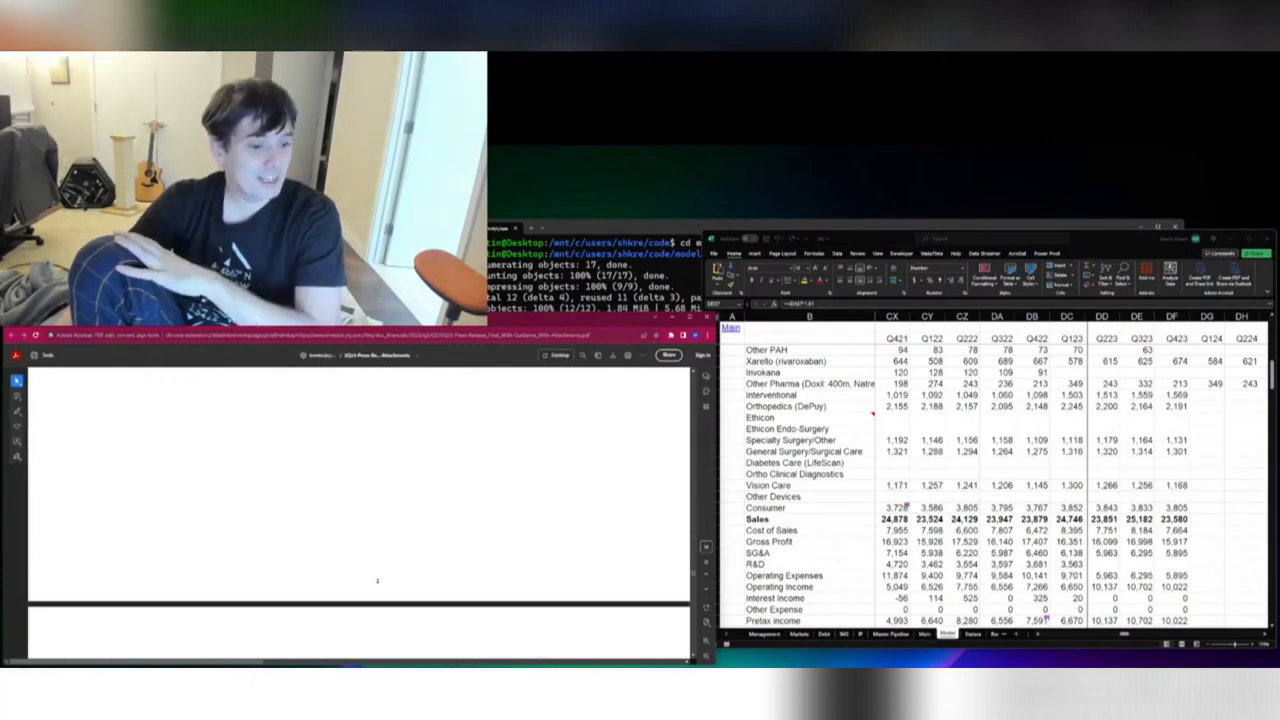
scroll(344, 591, "down", 10)
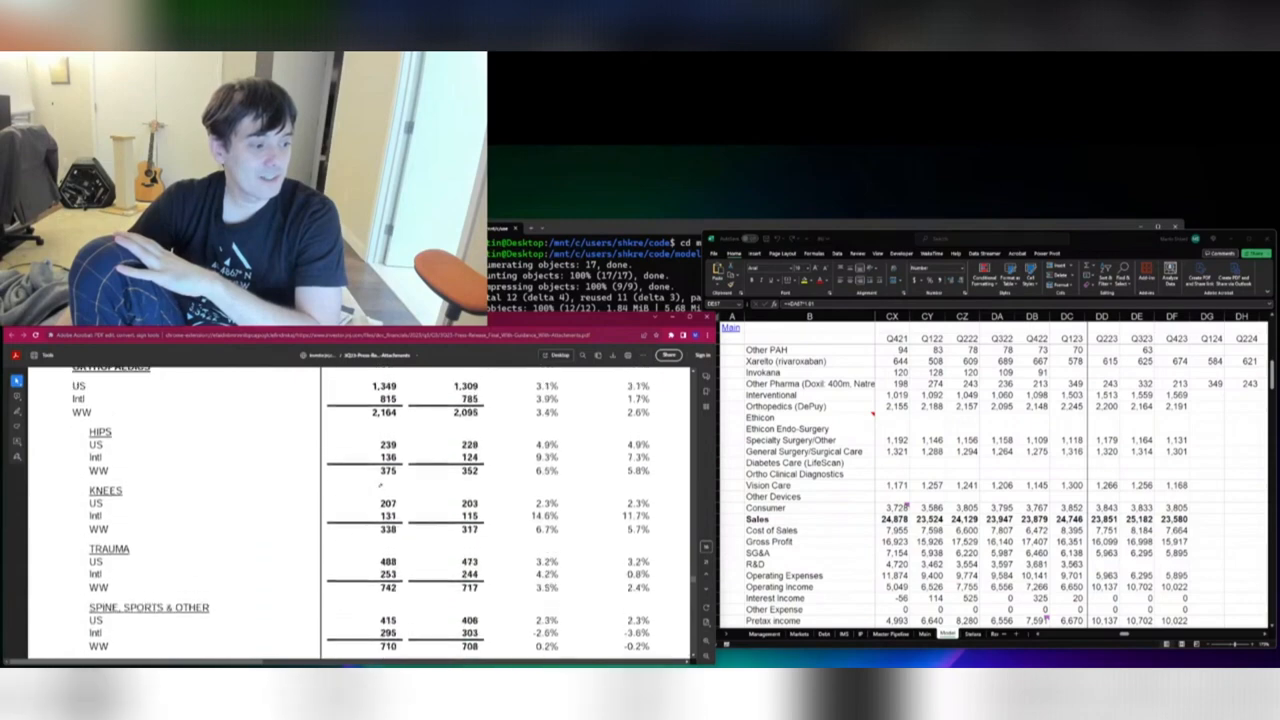
scroll(330, 470, "up", 15)
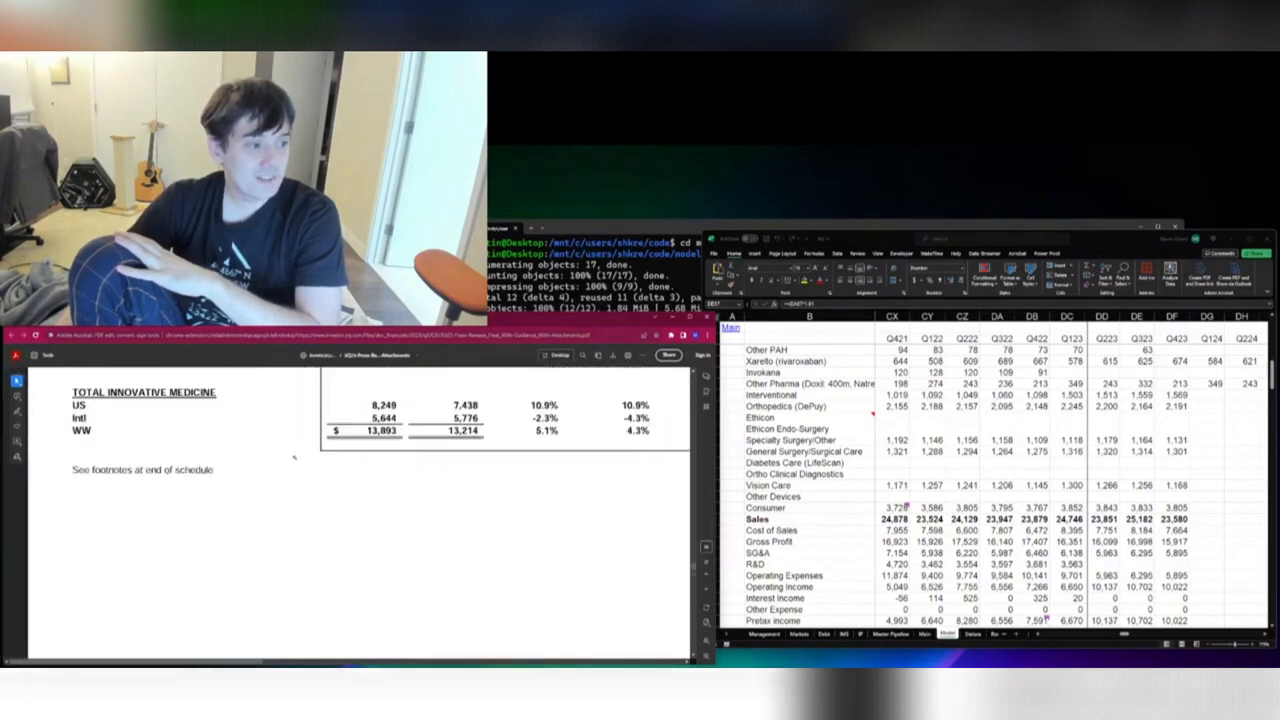
scroll(343, 461, "up", 5)
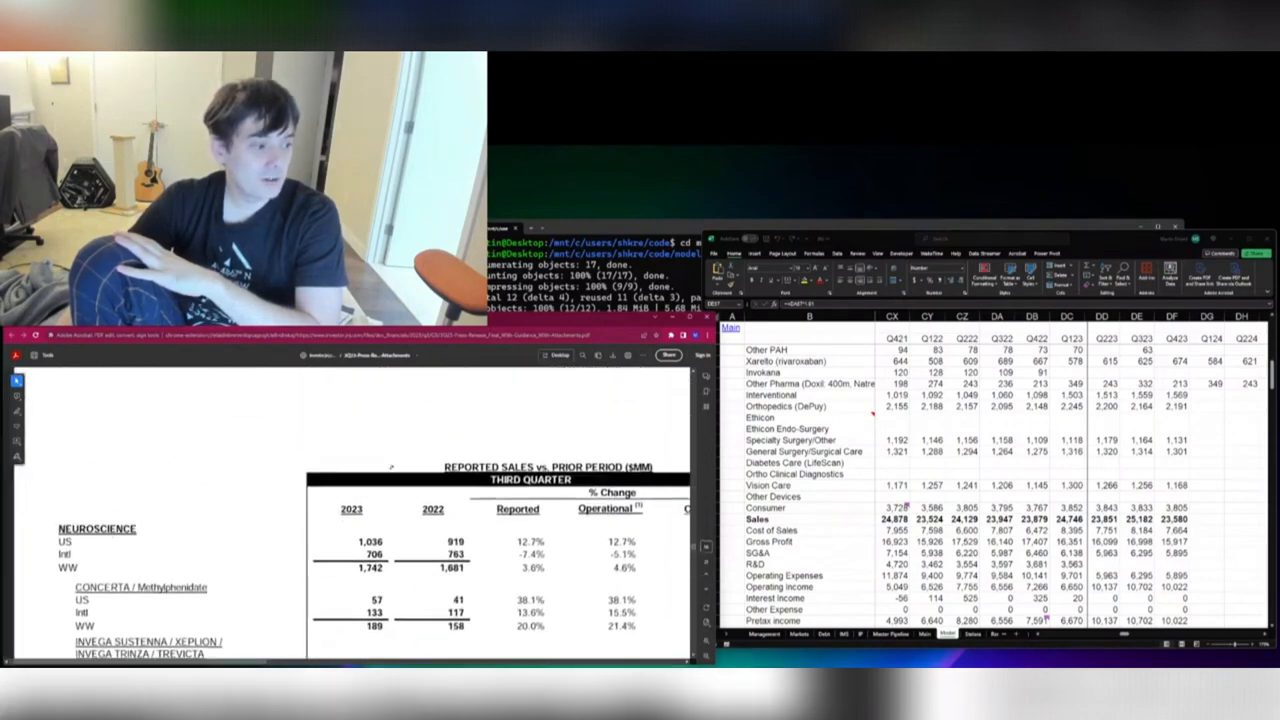
scroll(374, 460, "up", 15)
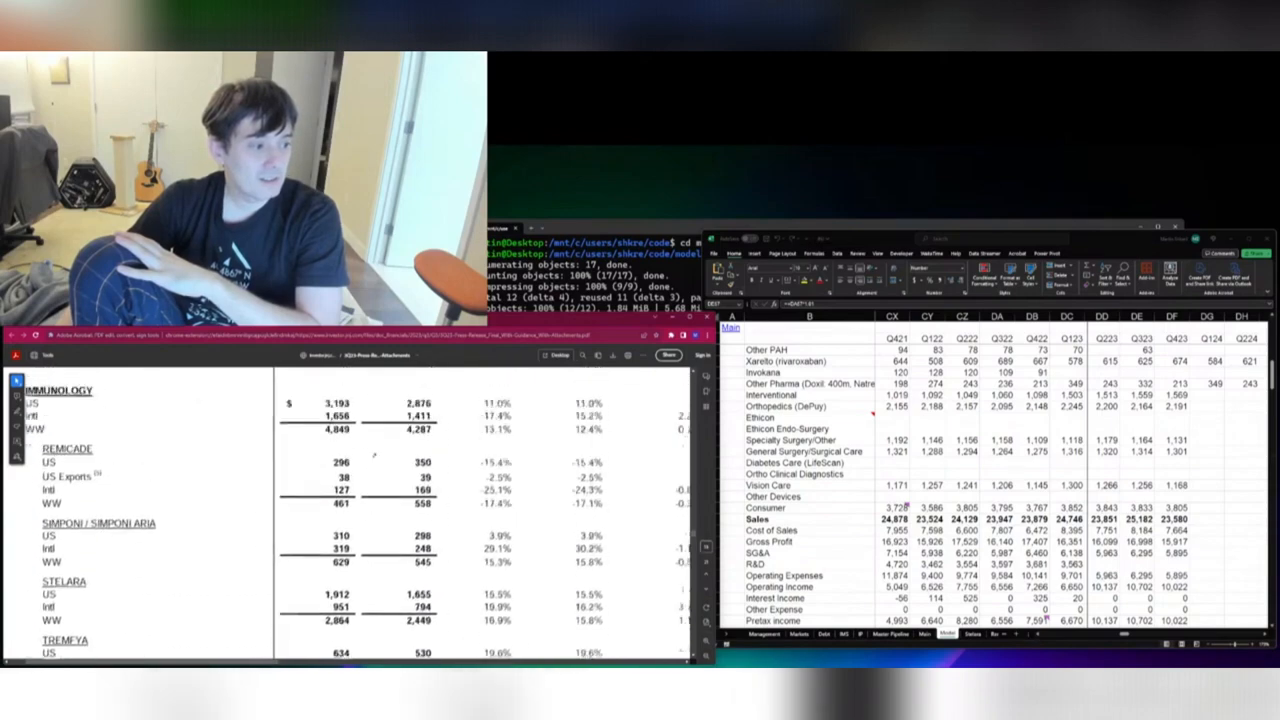
scroll(382, 414, "up", 10)
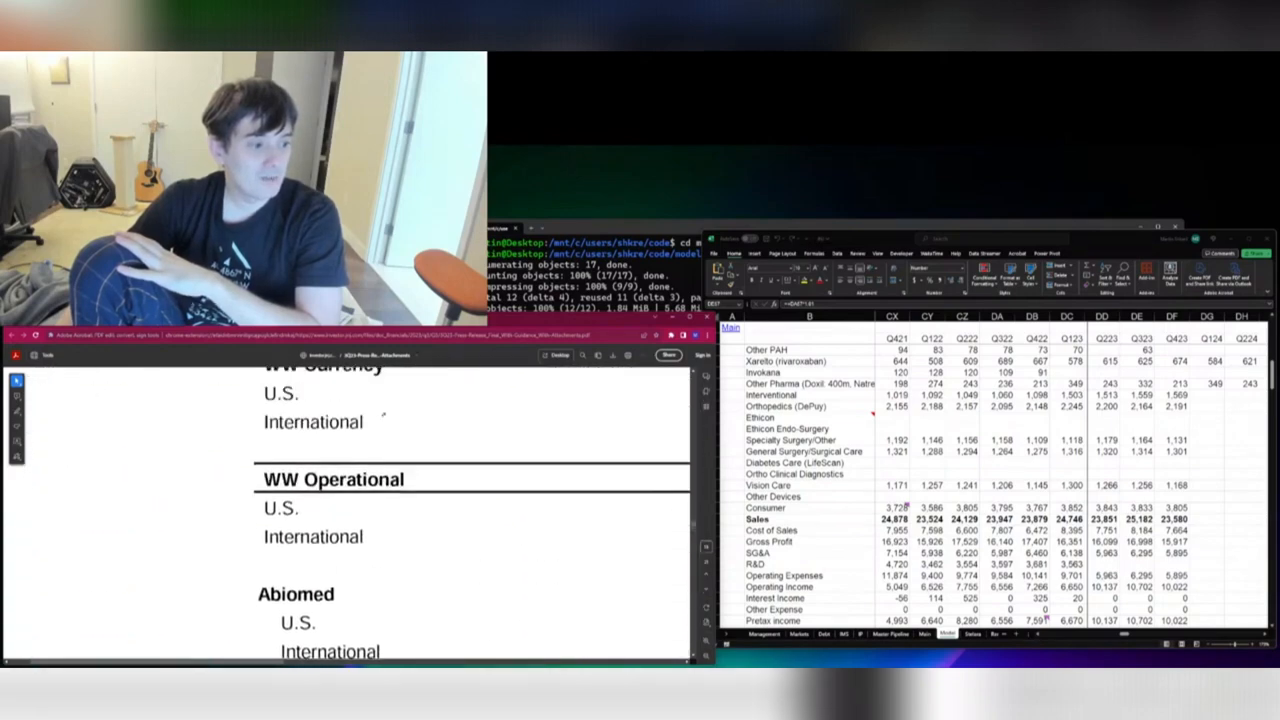
scroll(530, 548, "up", 3)
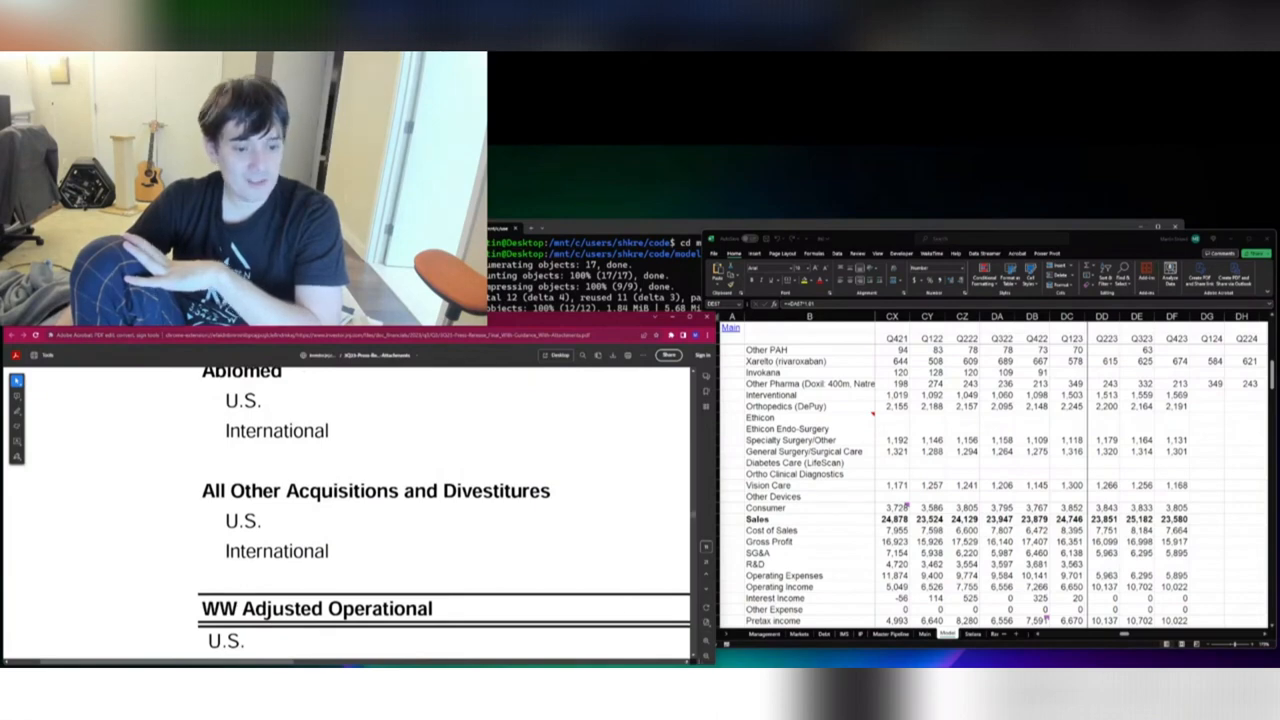
Skim the PDF's non-GAAP reconciliation and earnings statement to find the supplementary sales data by segment of business
scroll(547, 603, "down", 3)
scroll(547, 603, "down", 2)
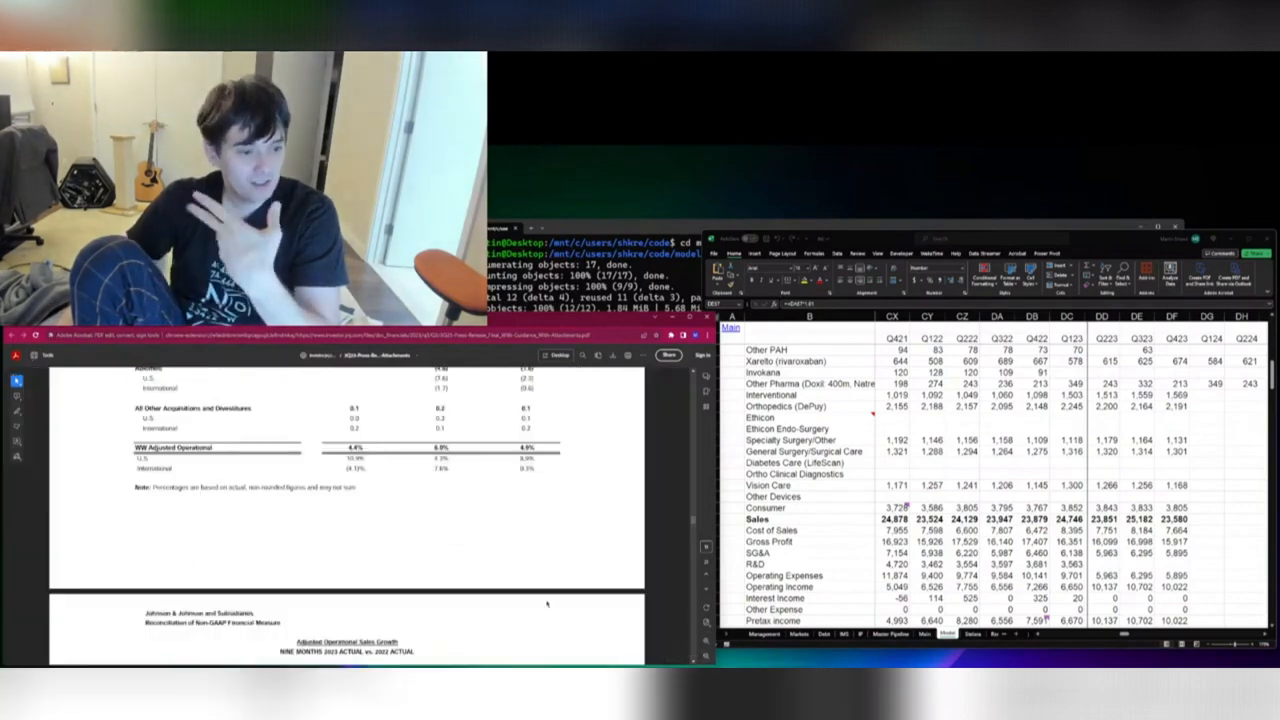
scroll(492, 597, "down", 15)
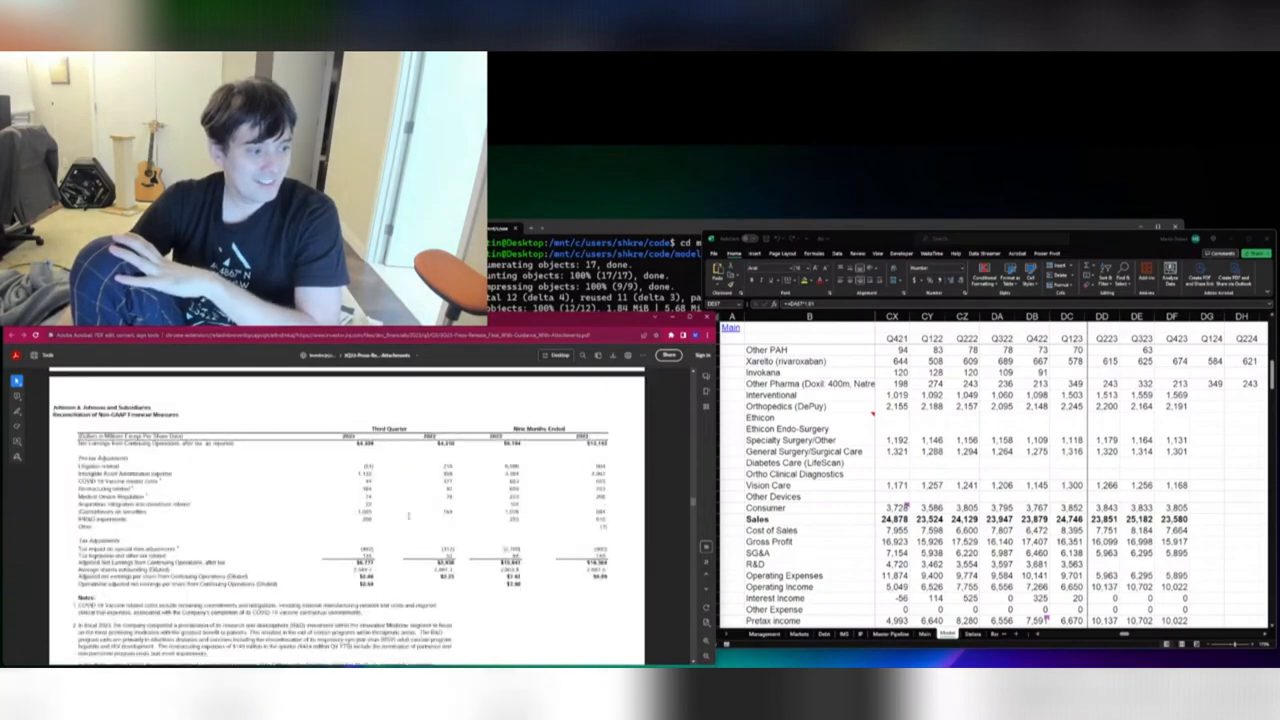
scroll(409, 594, "down", 5)
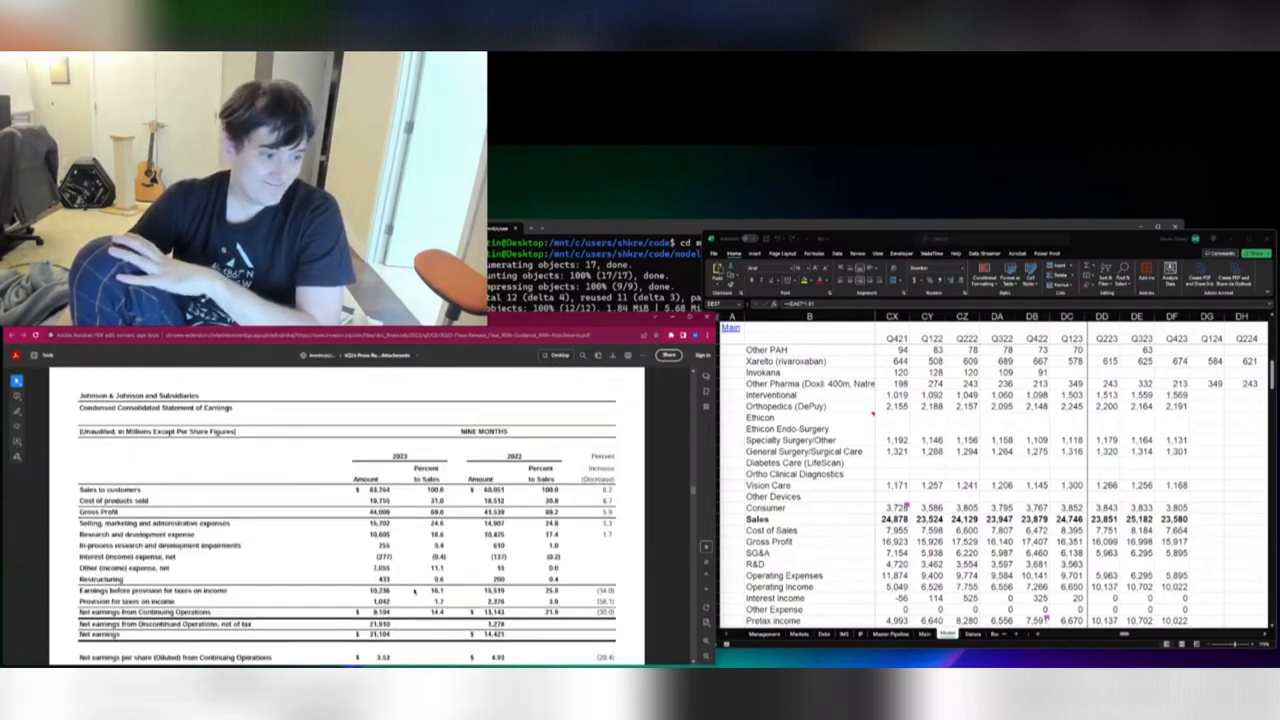
scroll(415, 592, "up", 3)
scroll(425, 582, "down", 6)
scroll(431, 576, "up", 6)
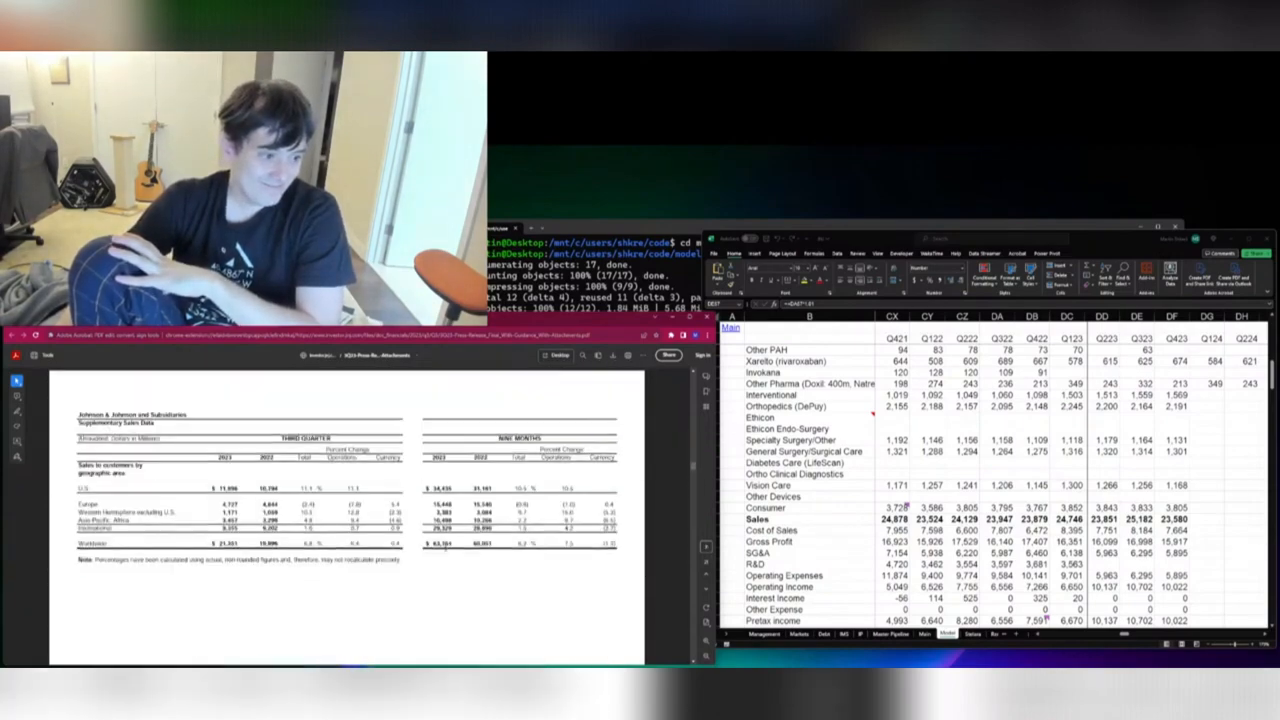
scroll(445, 553, "down", 3)
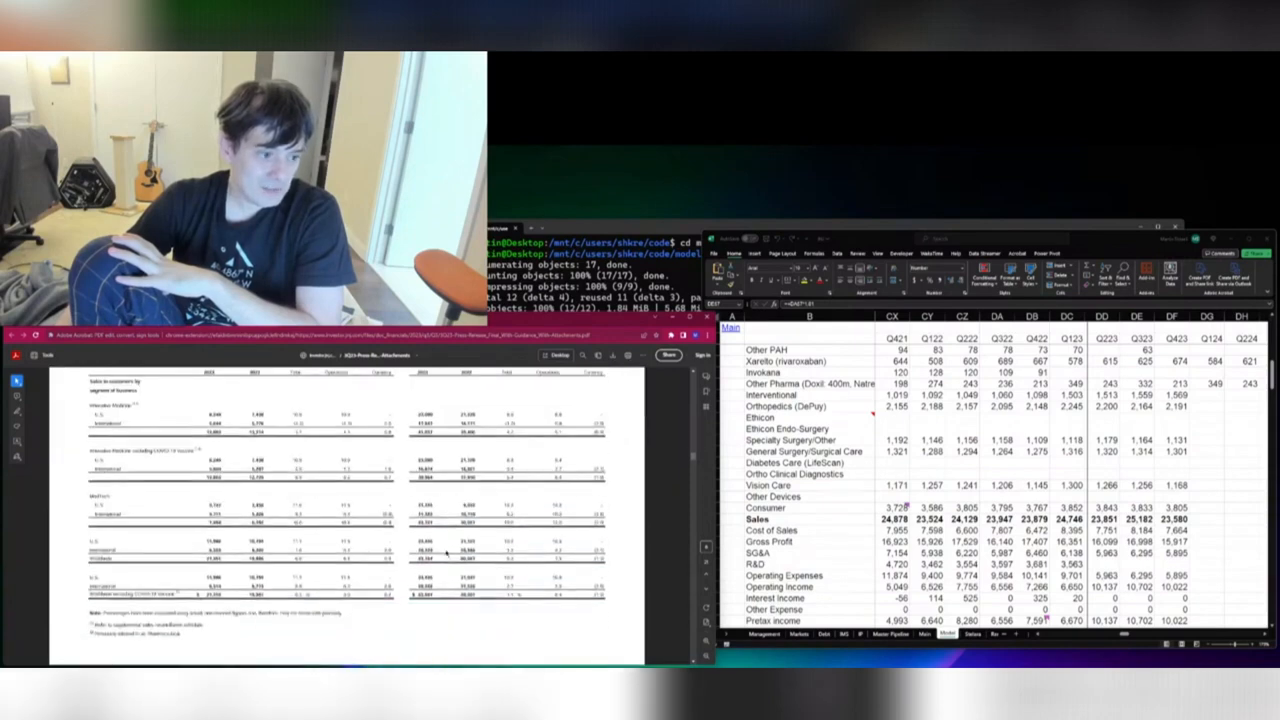
Examine the PDF's Supplementary Sales Data by segment of business for third-quarter 2023 sales outside Innovative Medicine and MedTech
left_click(707, 646)
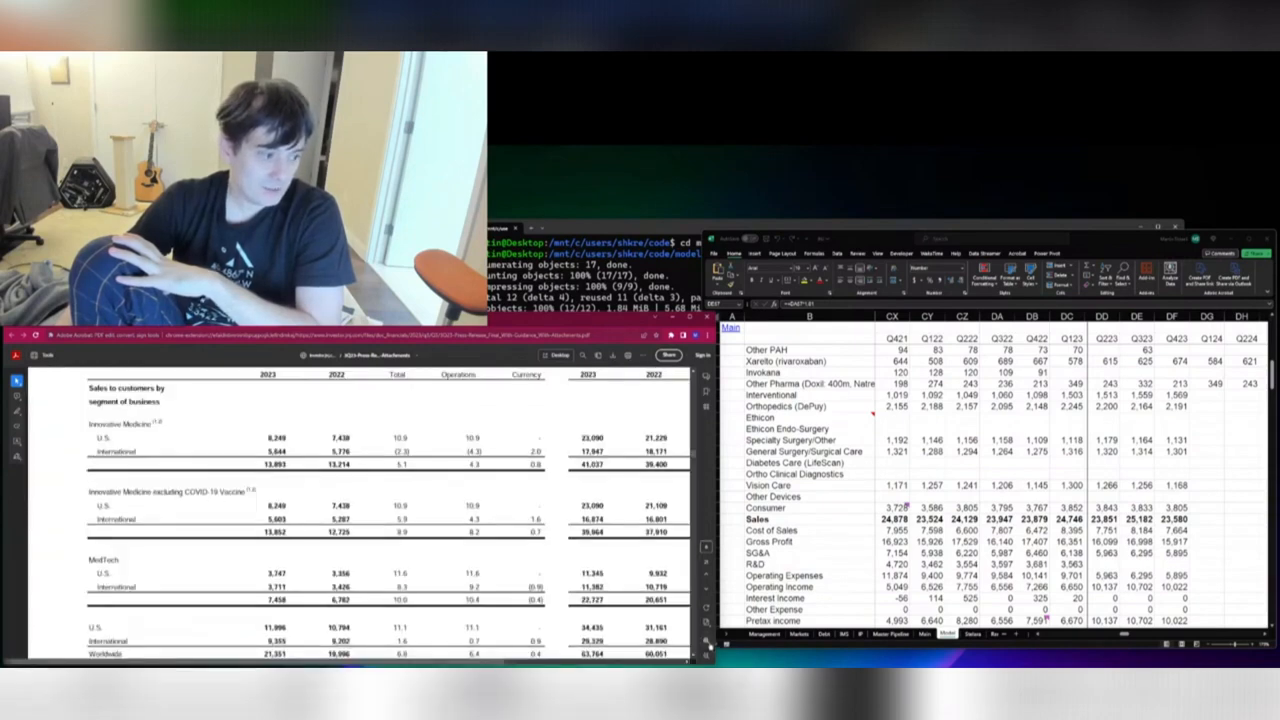
left_click(707, 646)
scroll(518, 591, "down", 3)
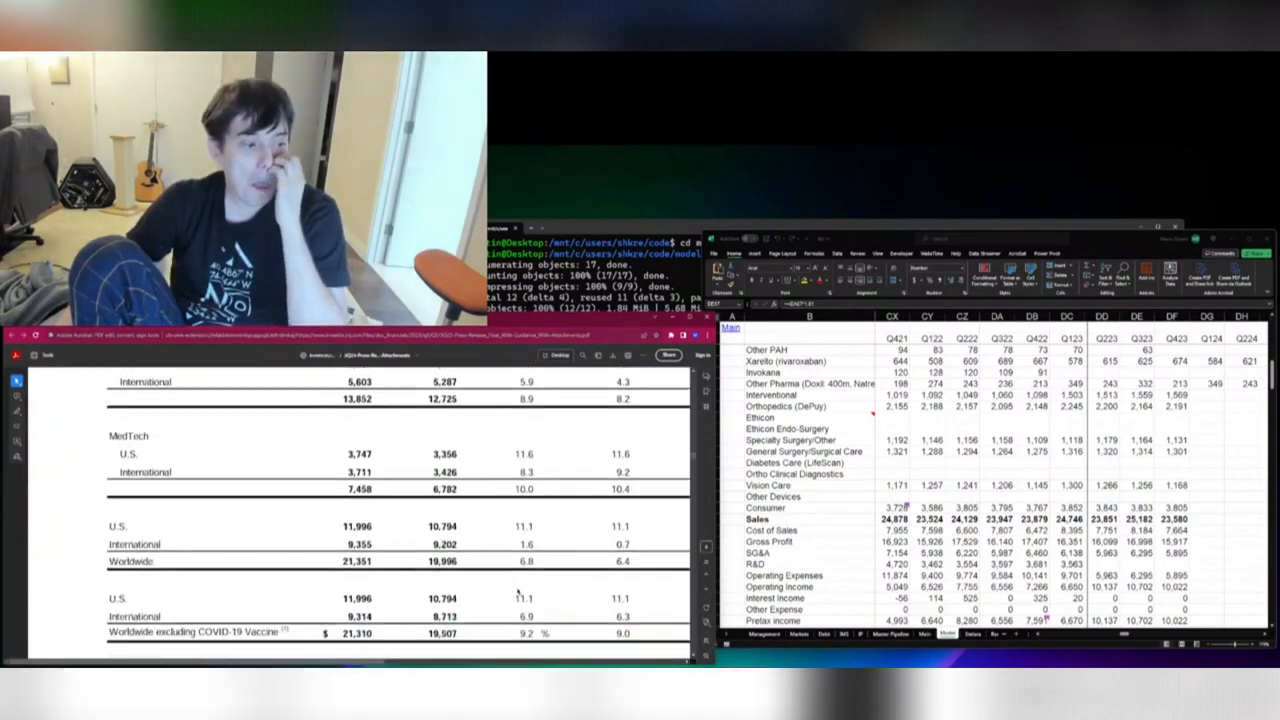
scroll(518, 591, "up", 5)
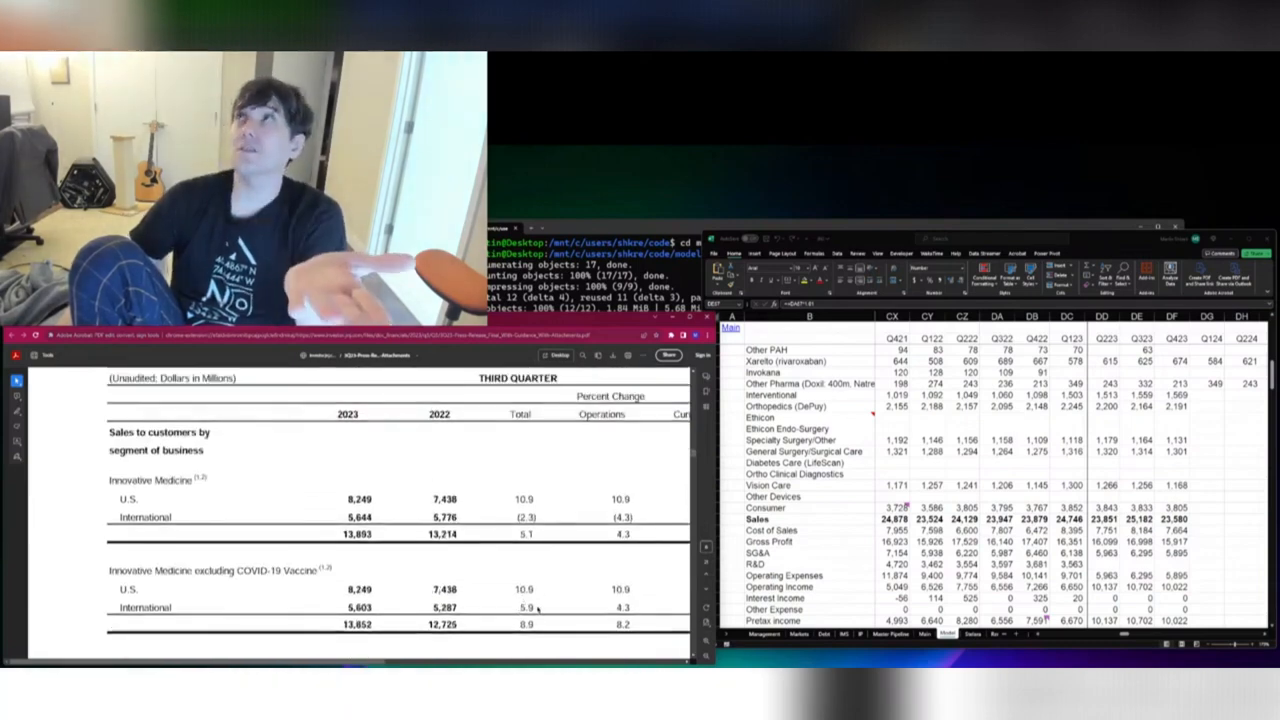
scroll(416, 612, "down", 3)
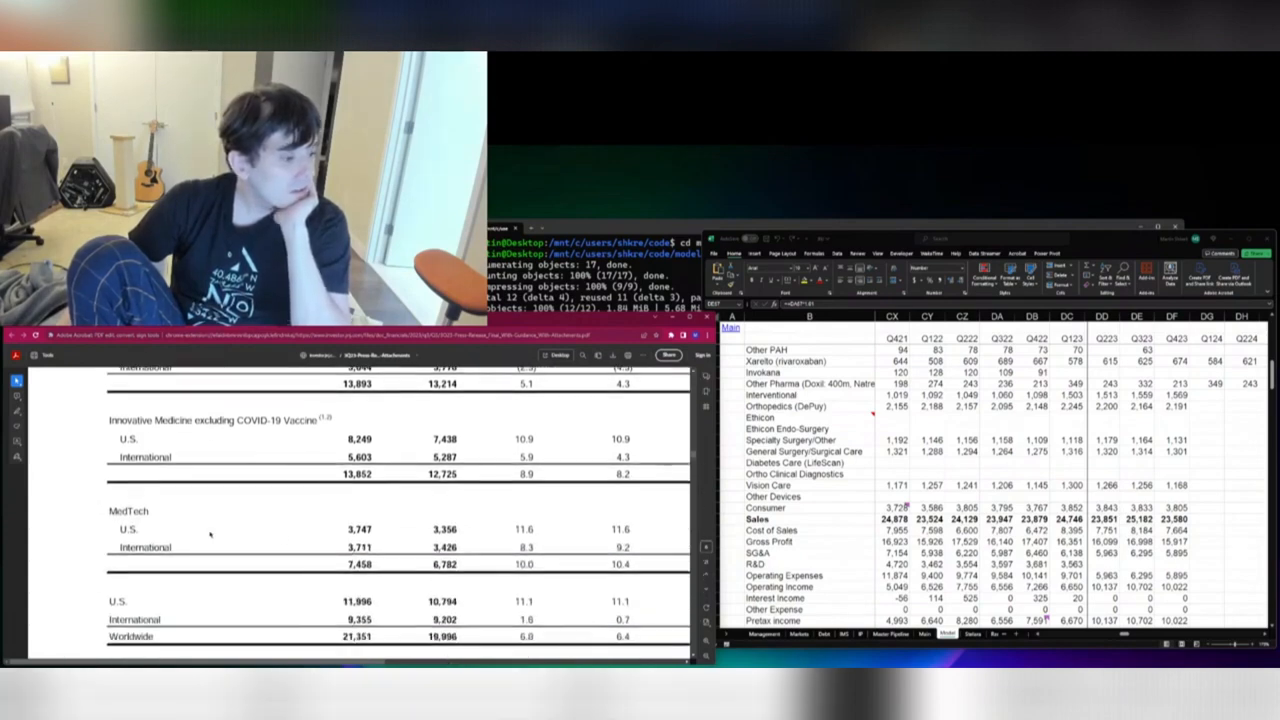
scroll(210, 535, "up", 3)
scroll(307, 546, "up", 1)
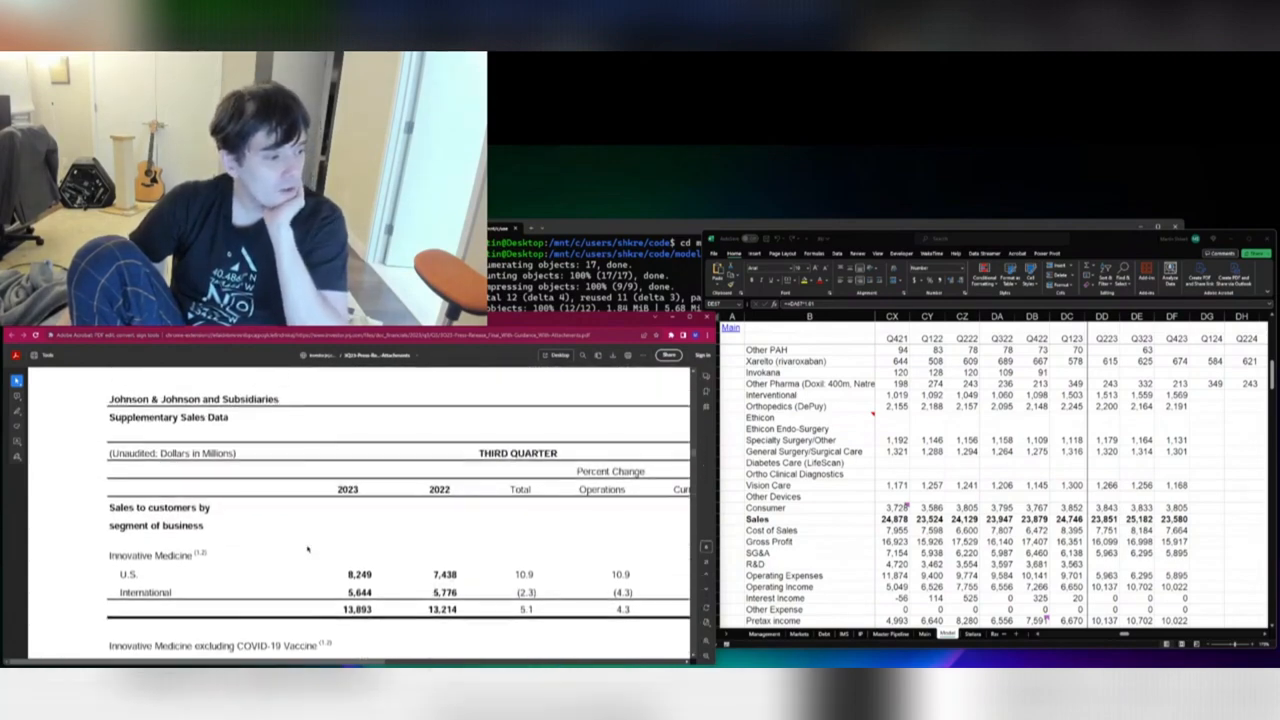
scroll(463, 530, "down", 3)
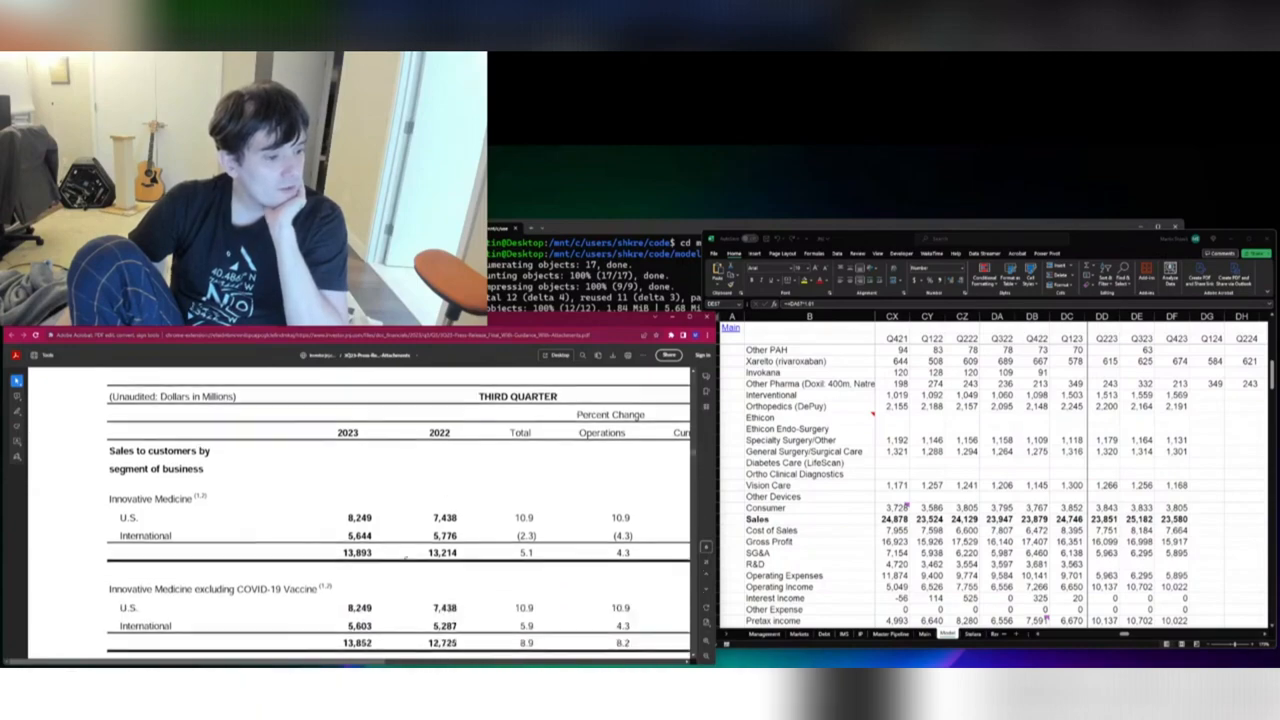
scroll(436, 475, "up", 7)
scroll(405, 450, "up", 3)
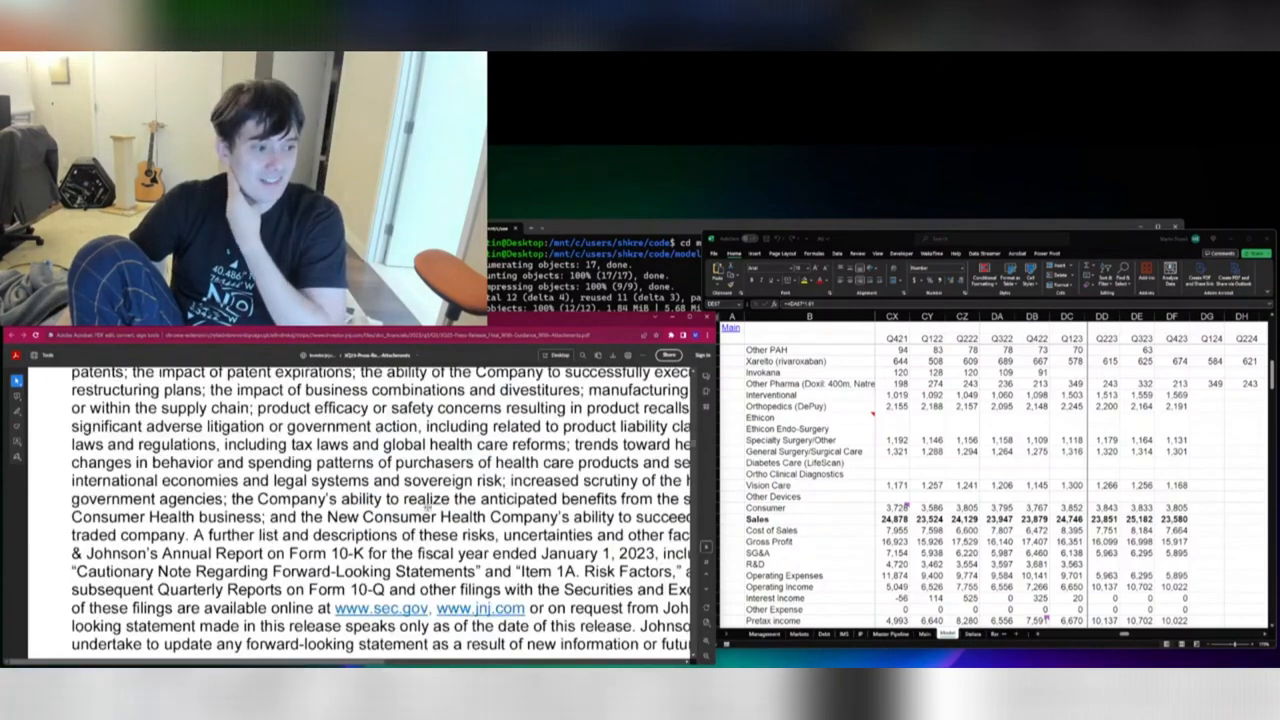
scroll(366, 585, "down", 5)
scroll(442, 479, "down", 5)
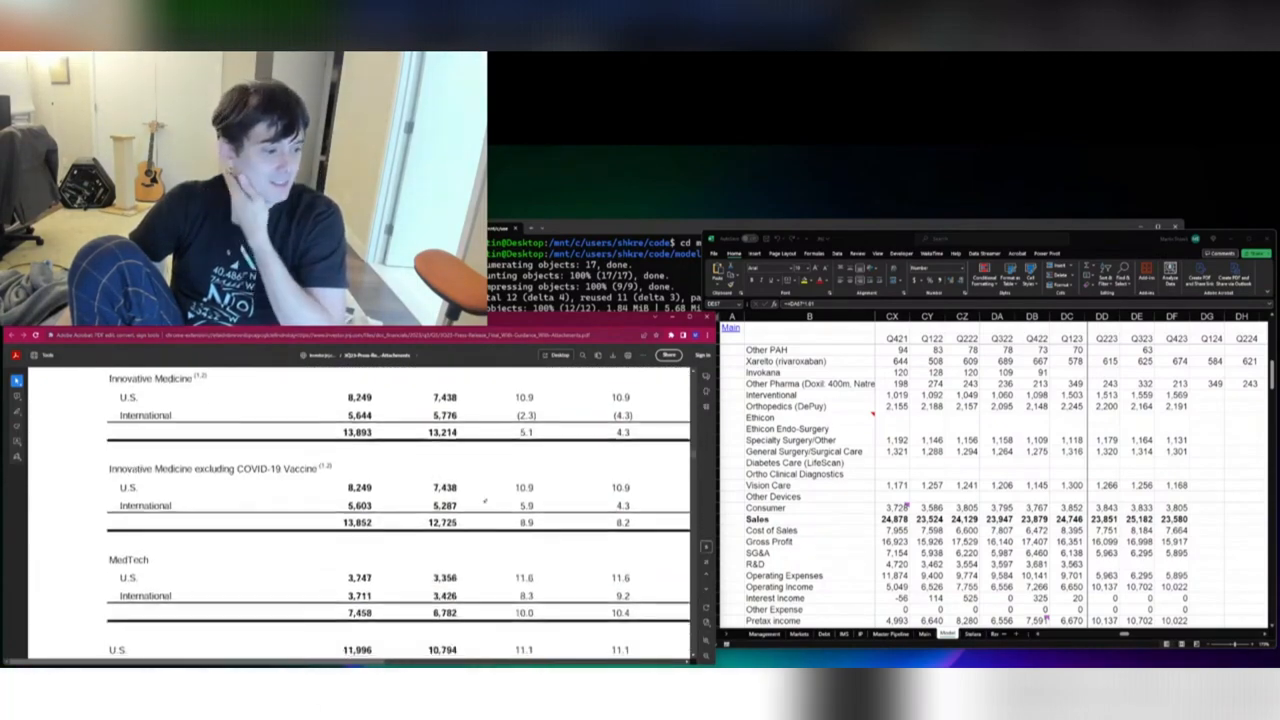
Skim the PDF's sales by geographic area, consolidated statements of earnings and adjusted net earnings reconciliation for Consumer figures
scroll(485, 501, "down", 10)
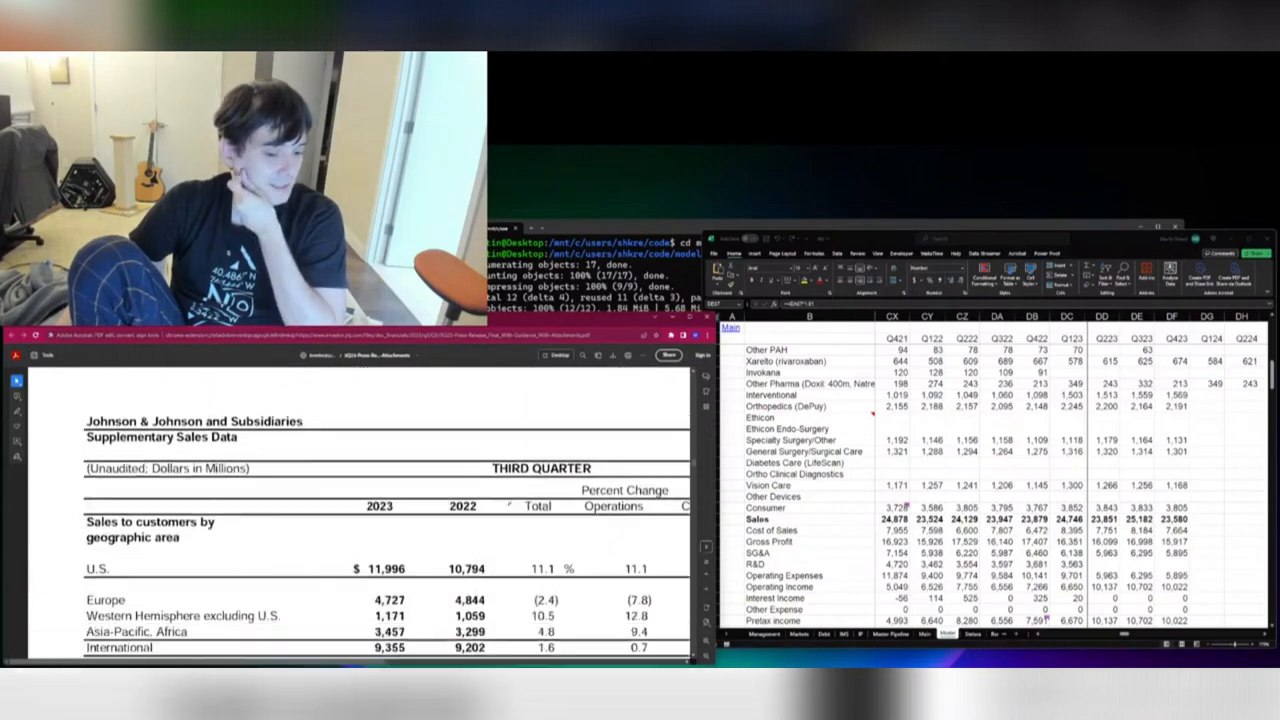
scroll(505, 515, "down", 3)
scroll(500, 530, "up", 1)
scroll(494, 555, "down", 1)
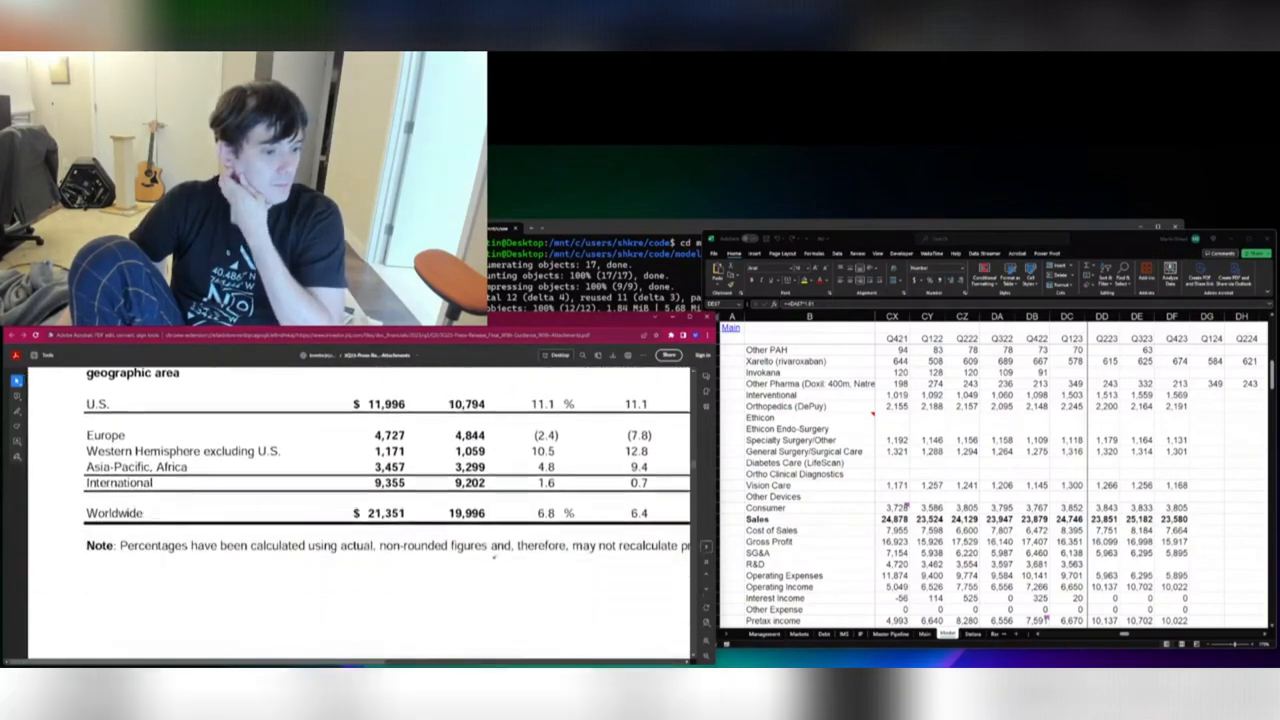
scroll(495, 558, "down", 5)
scroll(524, 530, "down", 5)
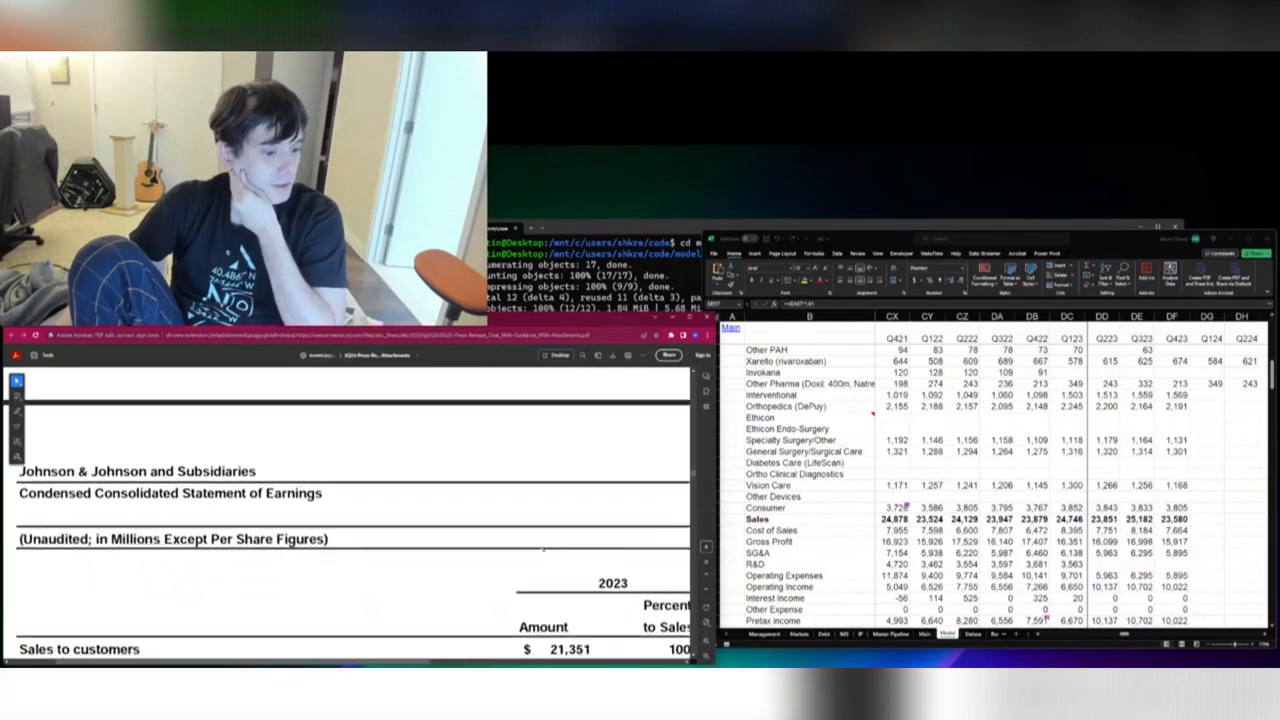
scroll(520, 556, "down", 10)
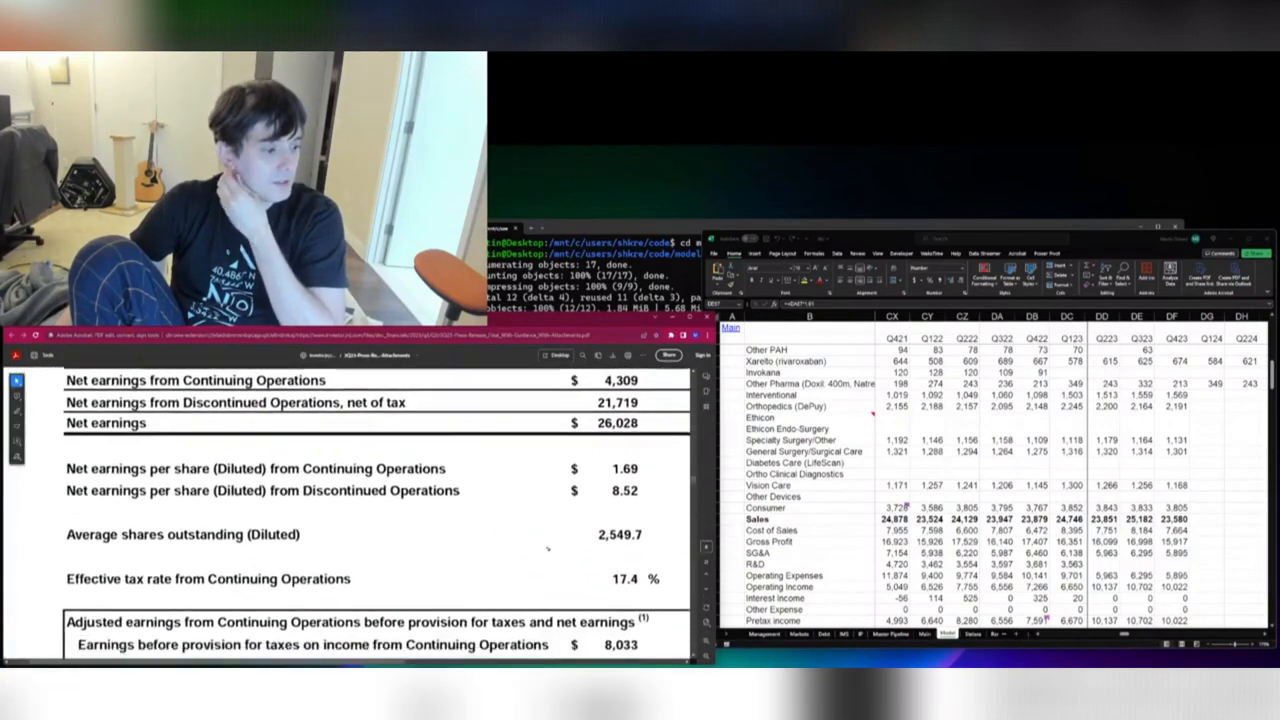
scroll(522, 556, "right", 1)
scroll(524, 557, "down", 15)
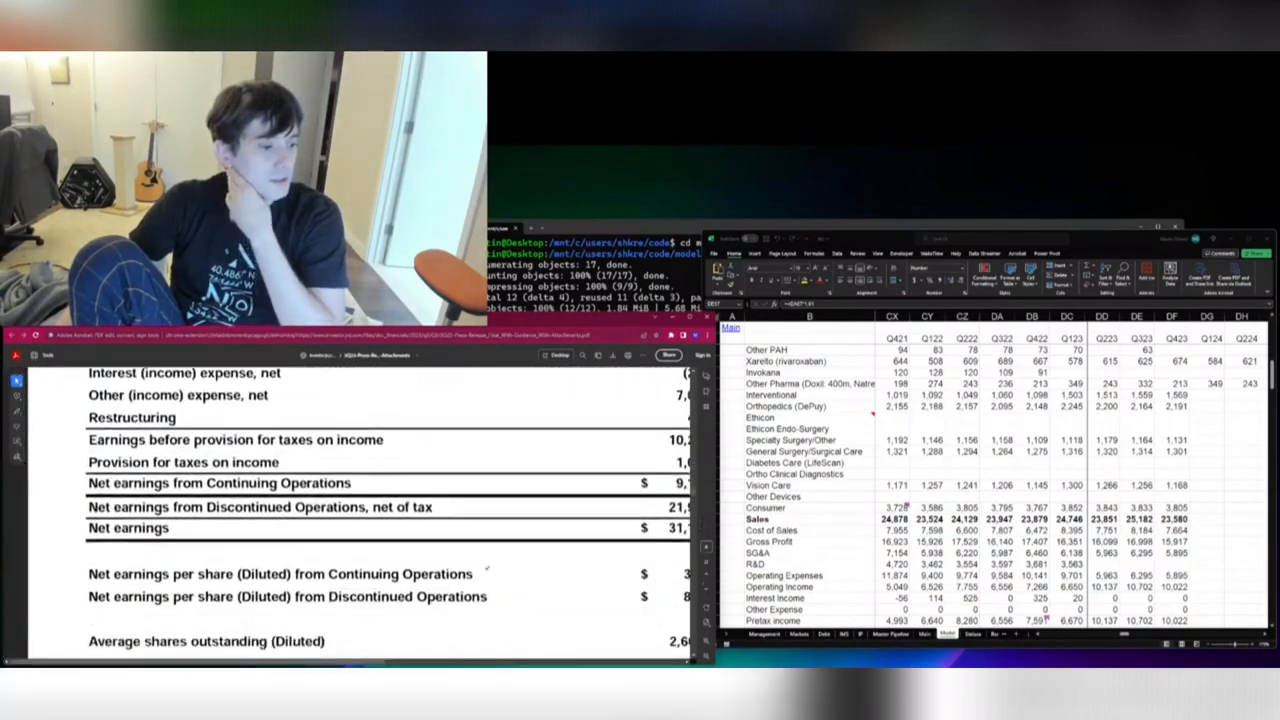
scroll(518, 567, "down", 15)
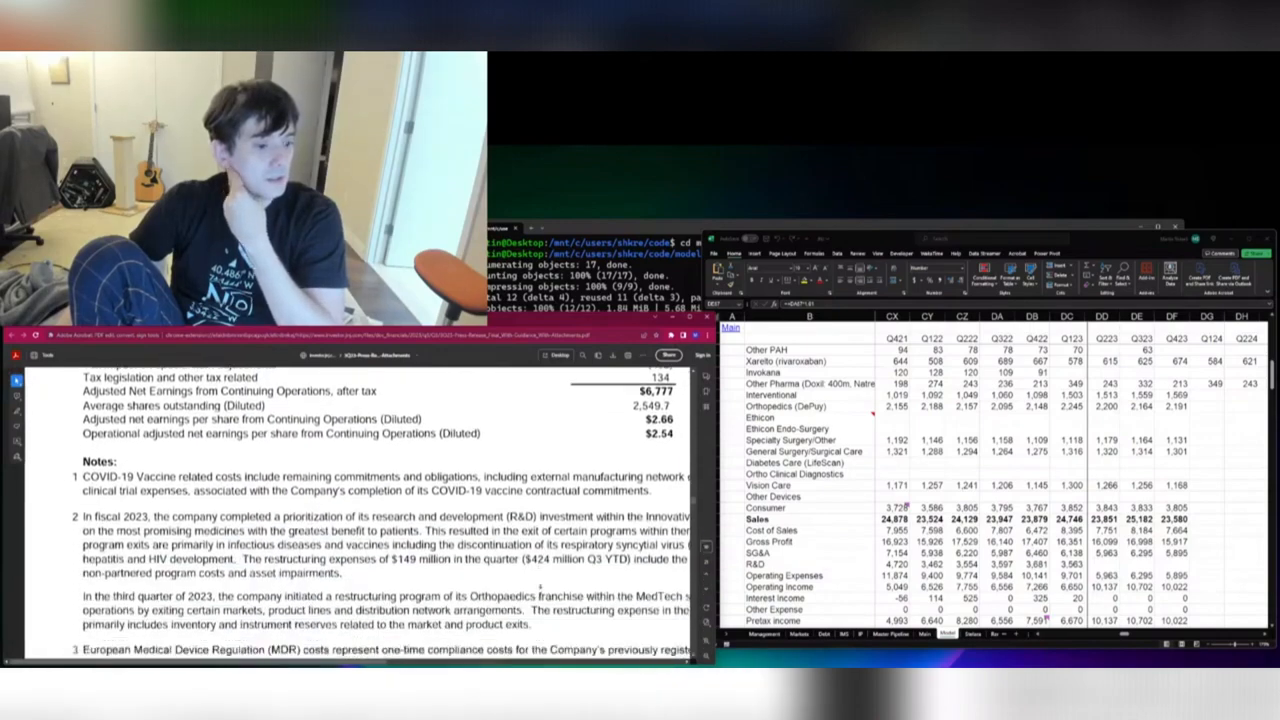
Examine the adjusted operational sales growth reconciliations by segment for the third quarter and nine months in the PDF
scroll(528, 591, "down", 7)
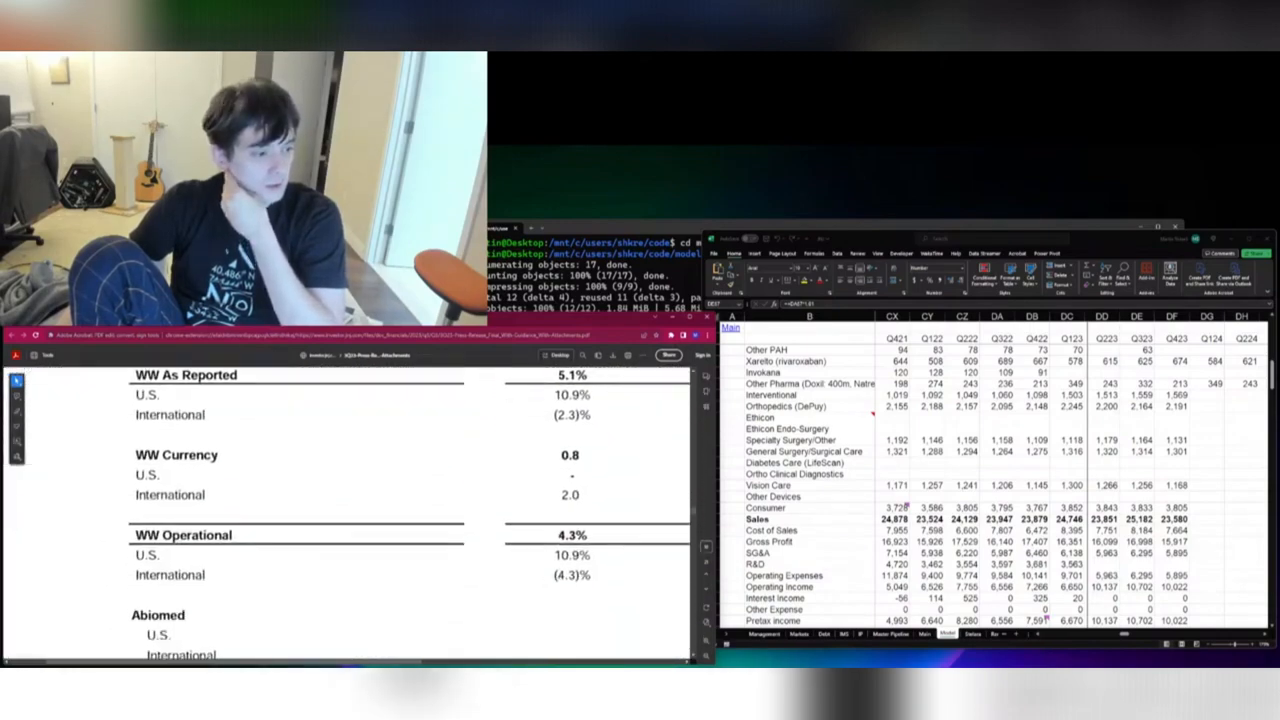
scroll(566, 575, "right", 3)
scroll(566, 575, "up", 5)
scroll(675, 600, "down", 3)
scroll(675, 600, "left", 2)
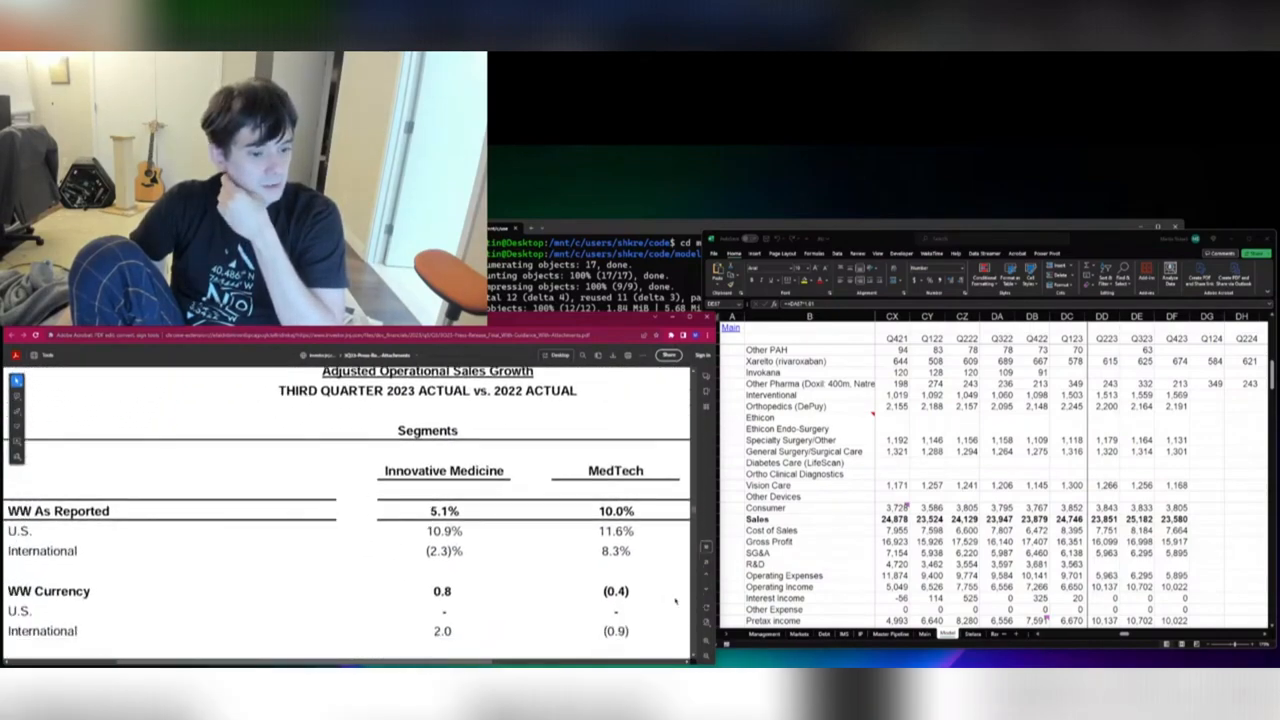
left_click(705, 658)
scroll(515, 555, "down", 5)
scroll(528, 580, "up", 1)
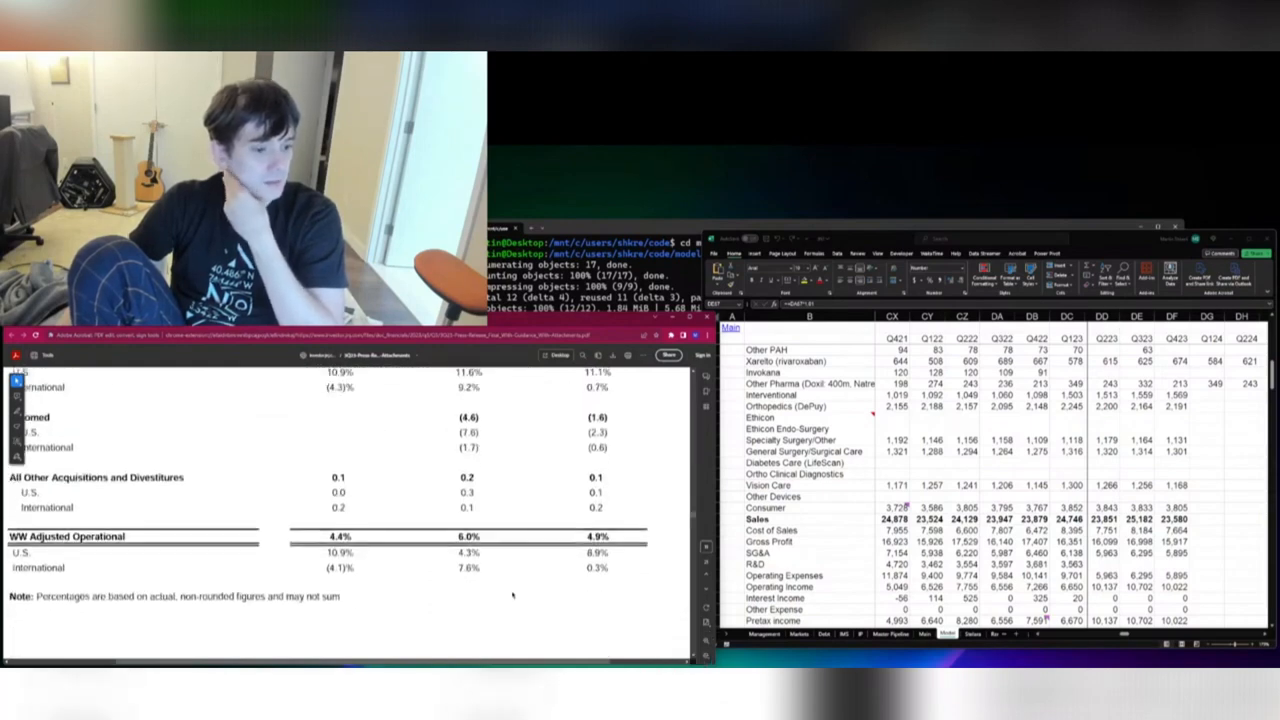
scroll(500, 600, "down", 1)
scroll(483, 623, "left", 1)
scroll(483, 623, "down", 10)
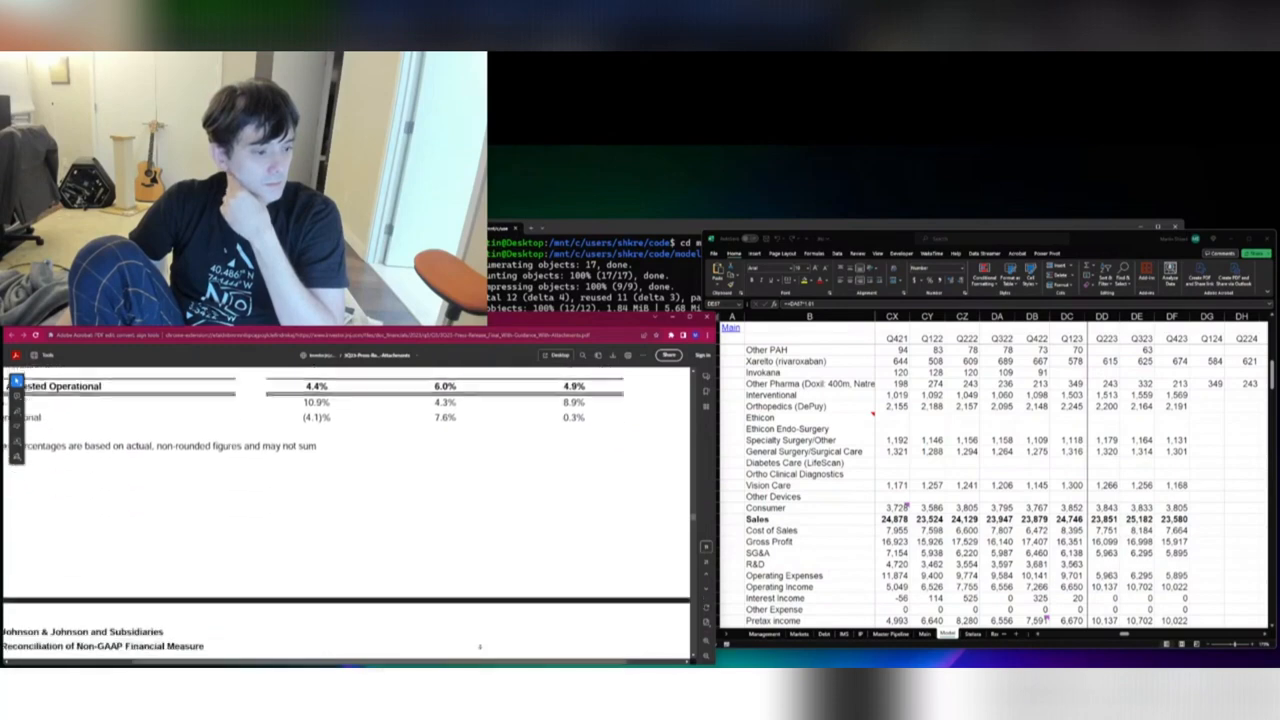
scroll(460, 640, "left", 1)
scroll(458, 645, "down", 10)
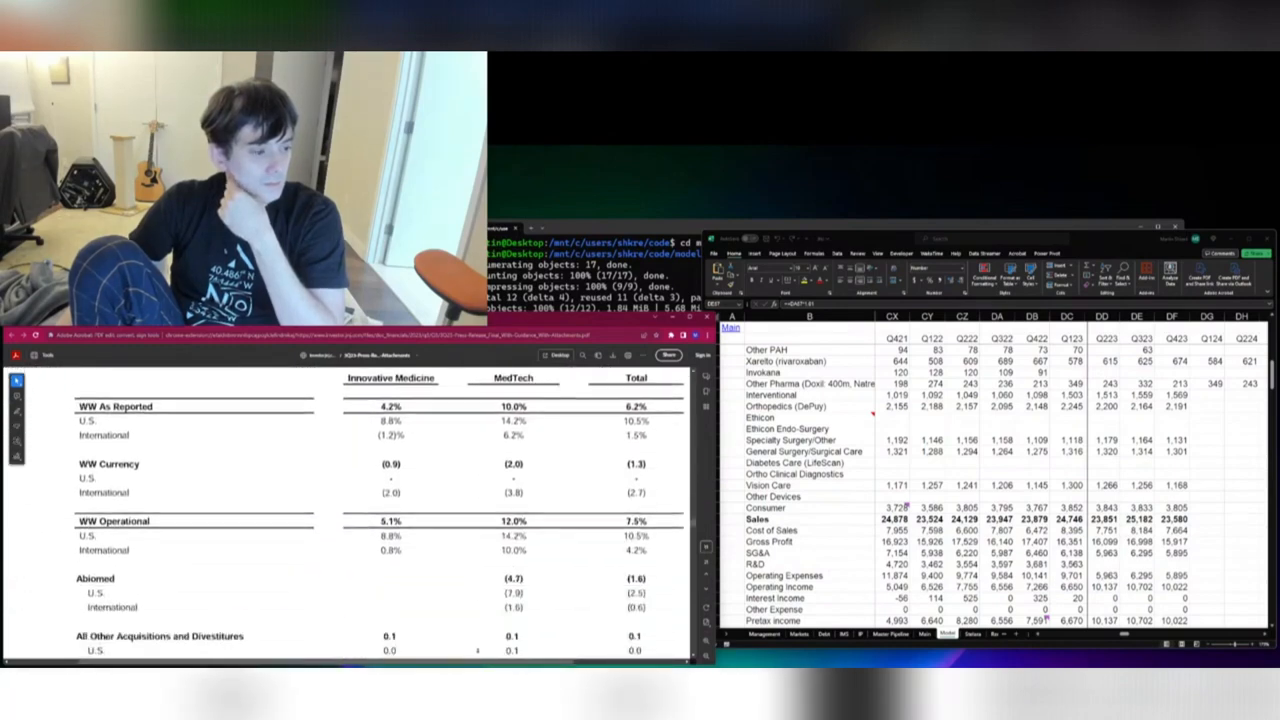
Look through the PDF's reported sales versus prior period tables, from the Innovative Medicine products to Total MedTech, for Consumer sales
scroll(477, 650, "down", 10)
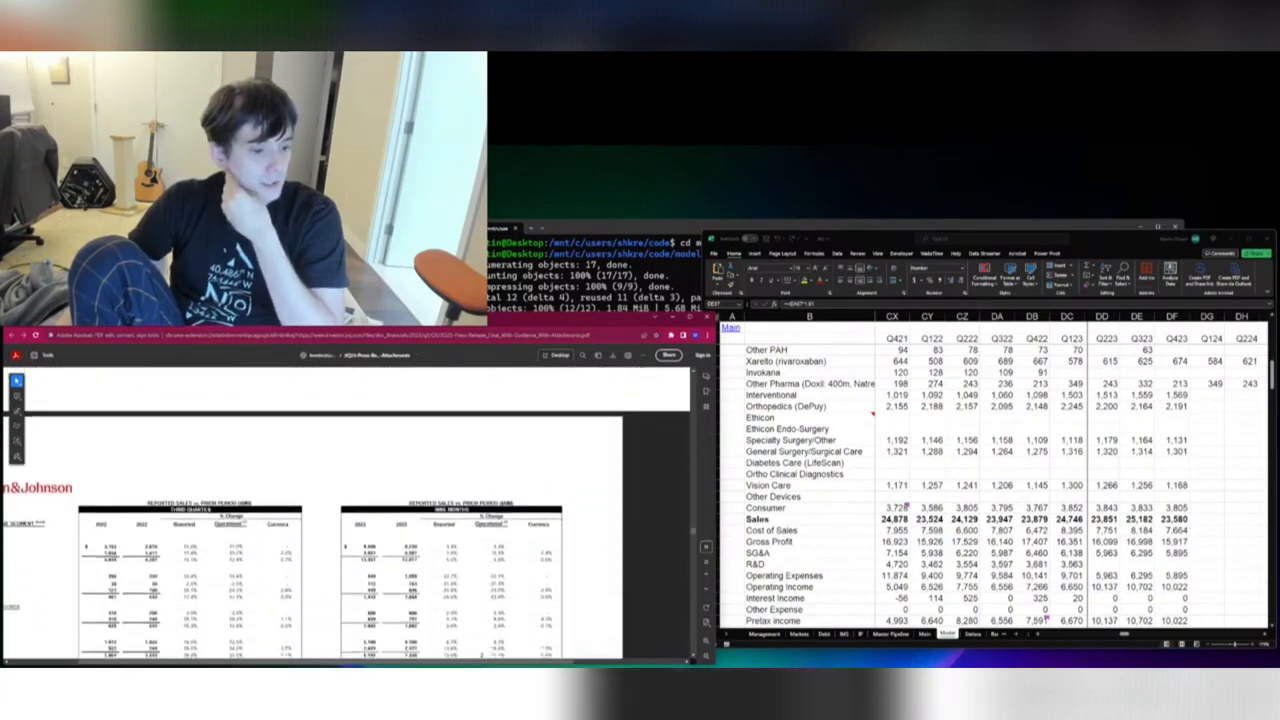
scroll(414, 643, "down", 3)
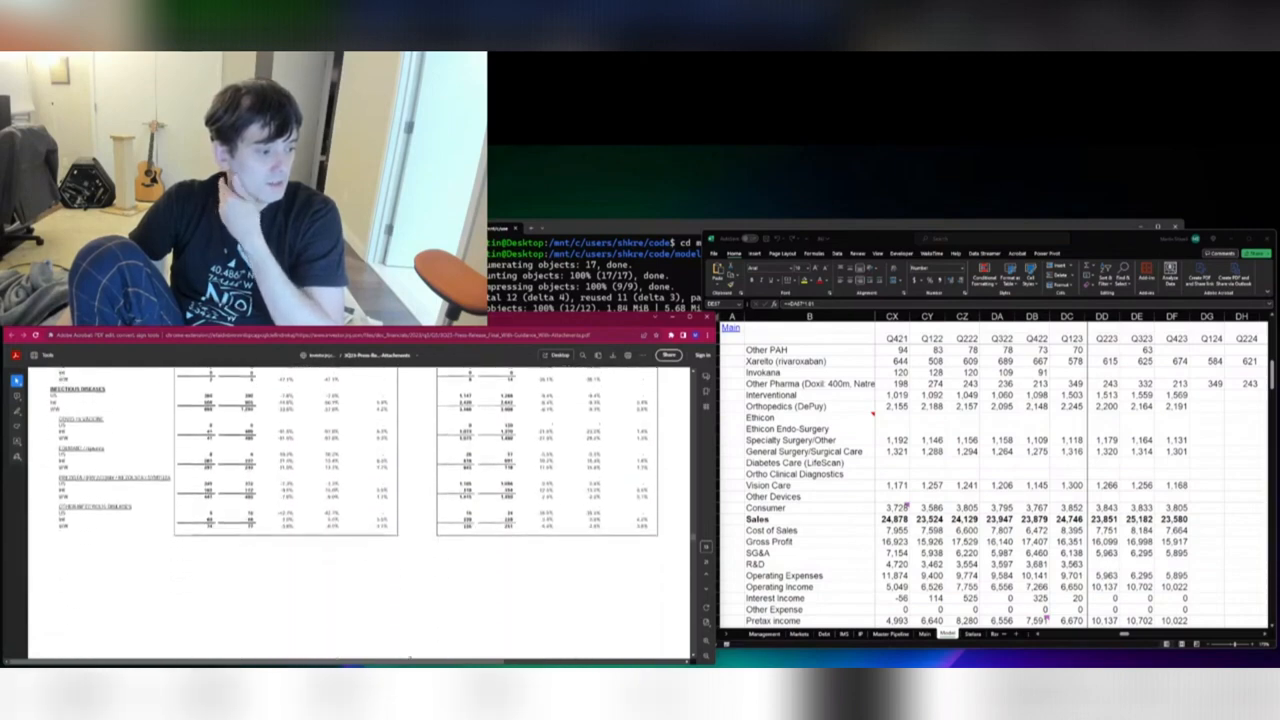
scroll(433, 637, "down", 5)
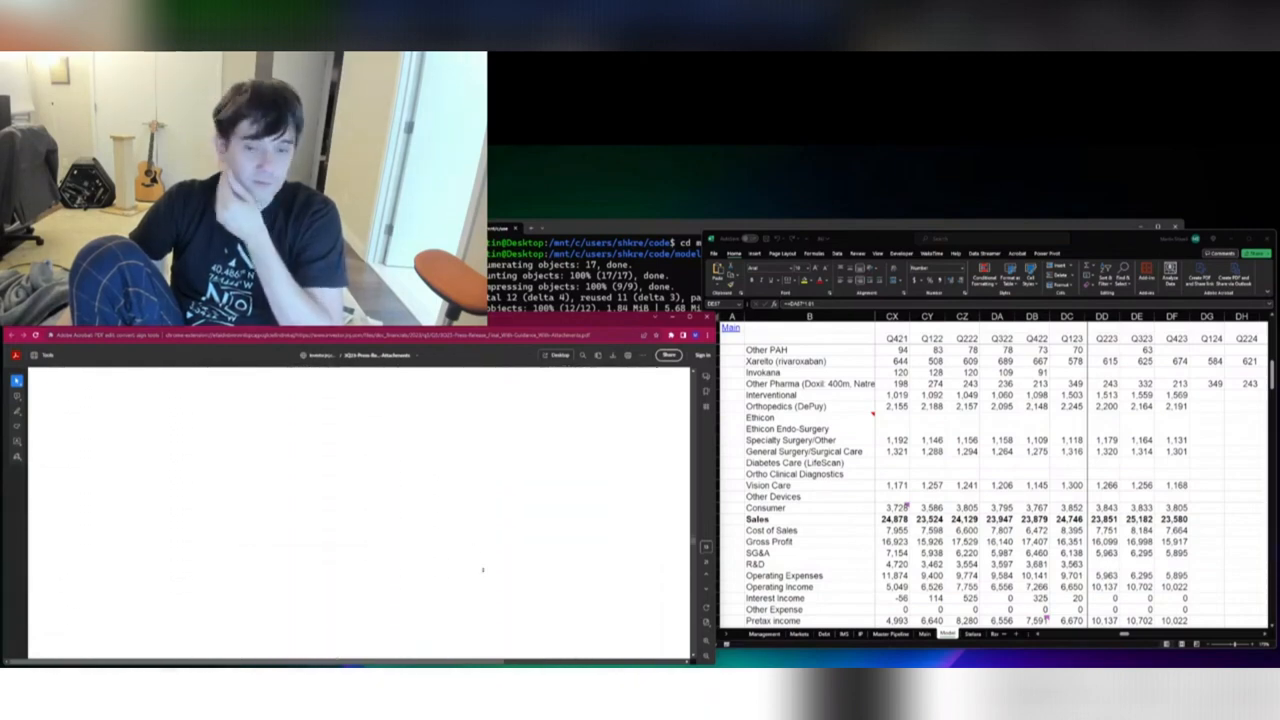
scroll(483, 570, "down", 10)
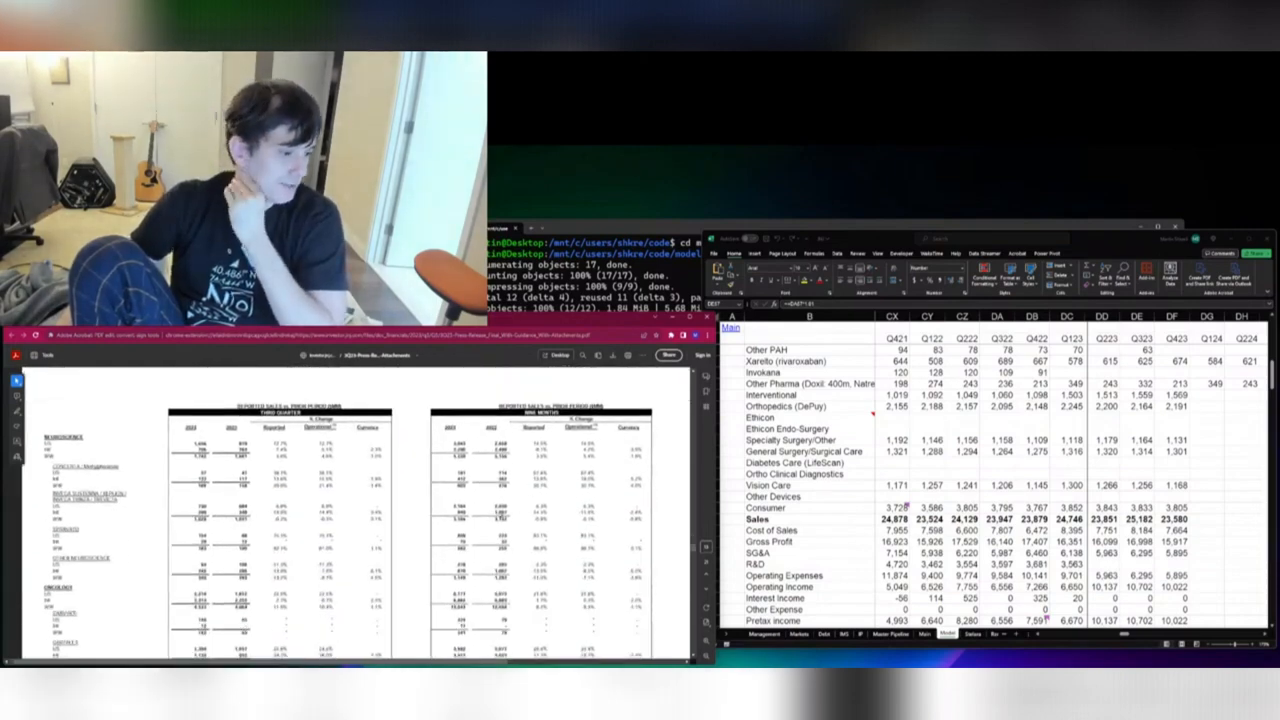
scroll(436, 563, "down", 10)
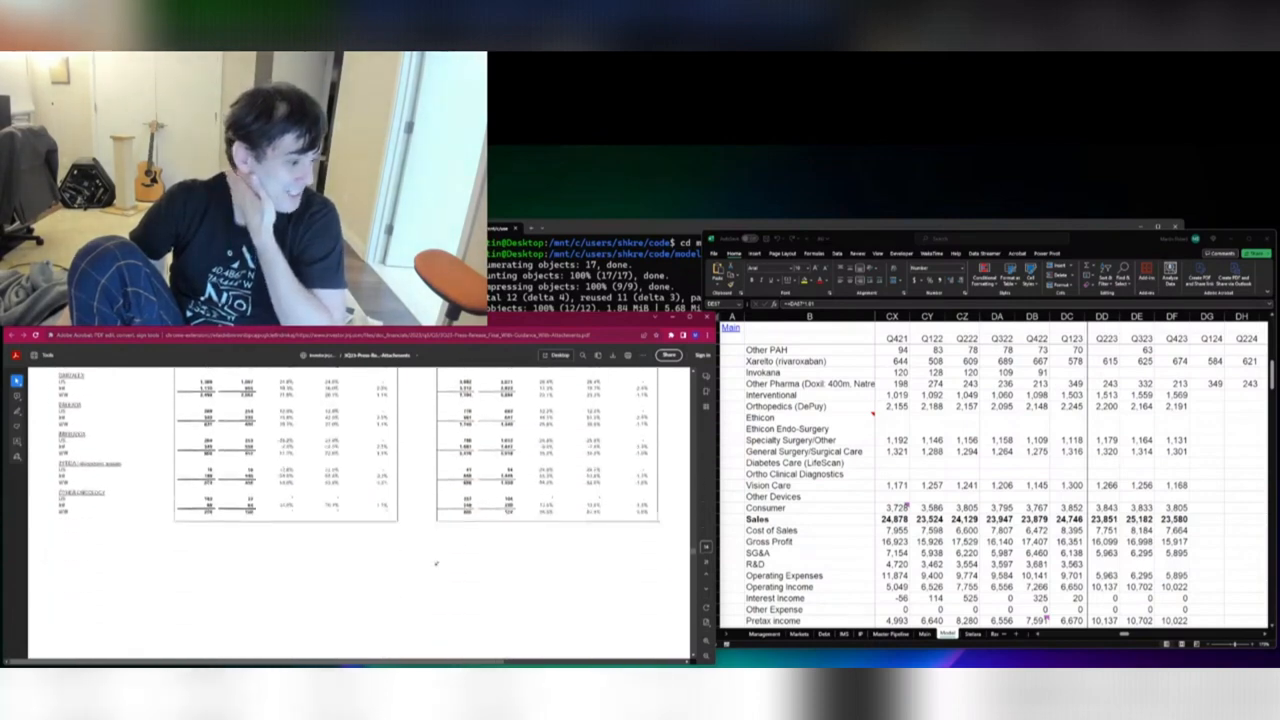
scroll(436, 563, "down", 5)
scroll(477, 473, "down", 10)
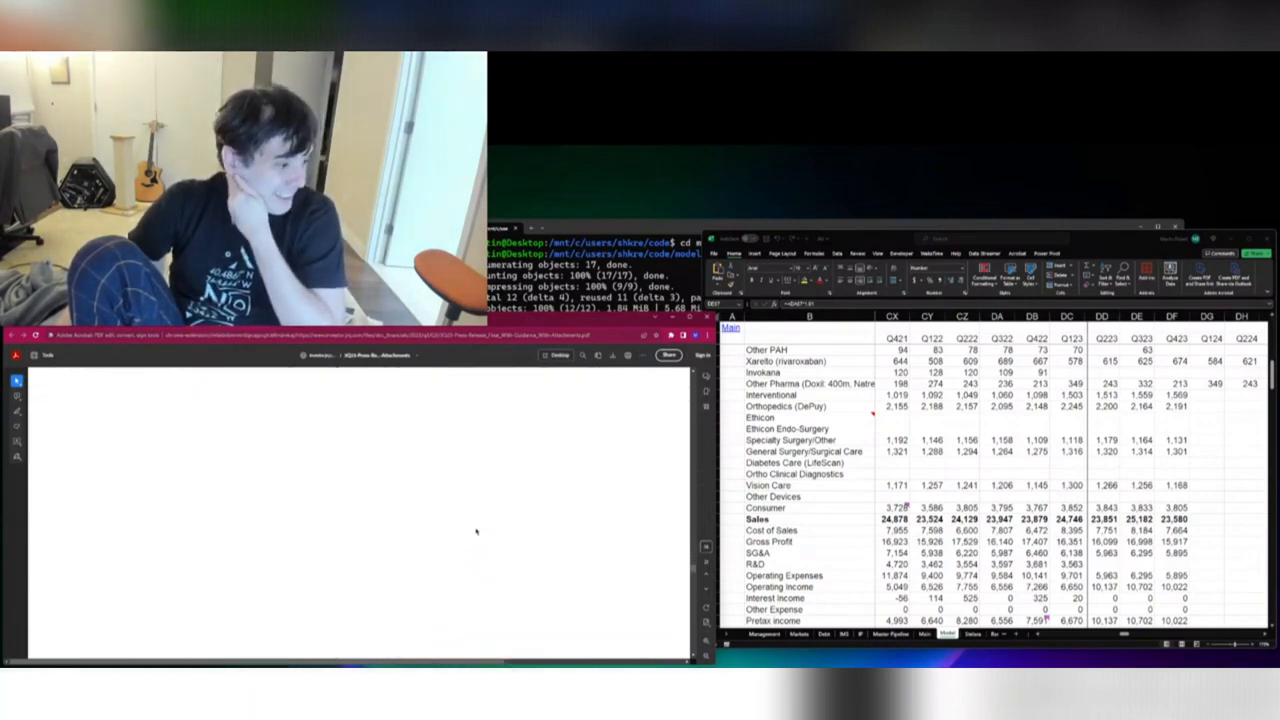
scroll(514, 533, "down", 10)
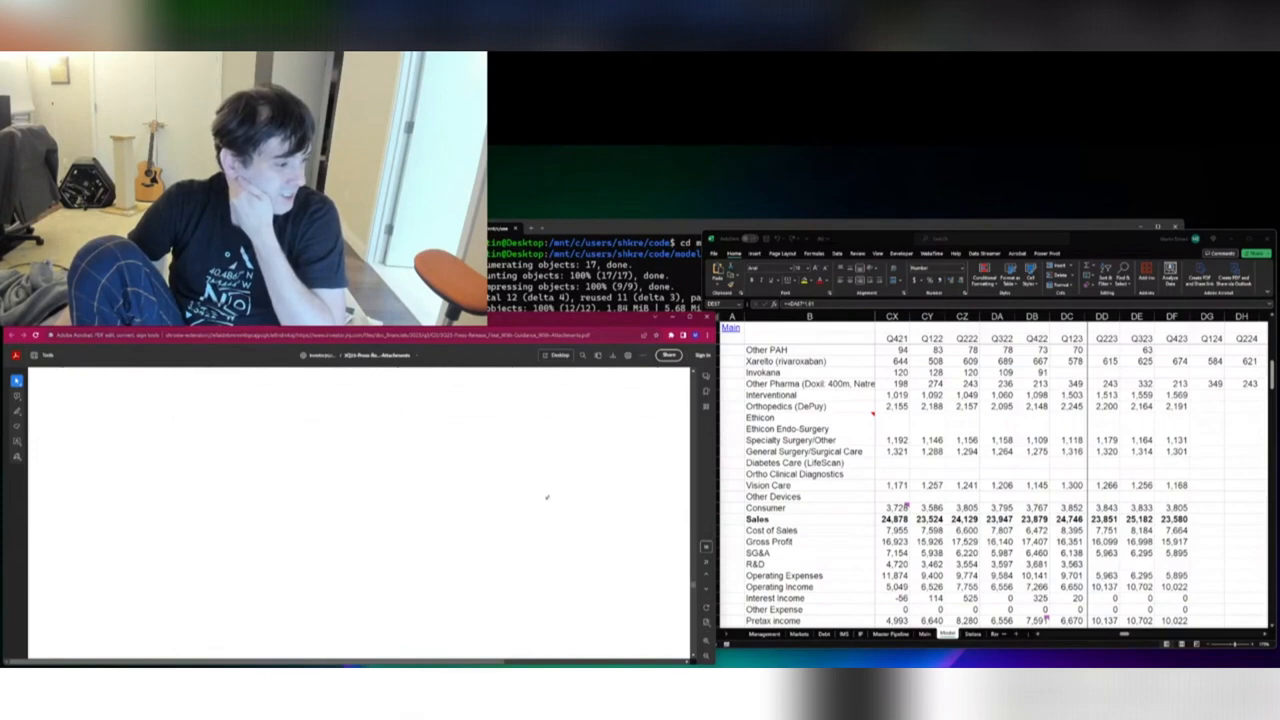
scroll(583, 454, "down", 5)
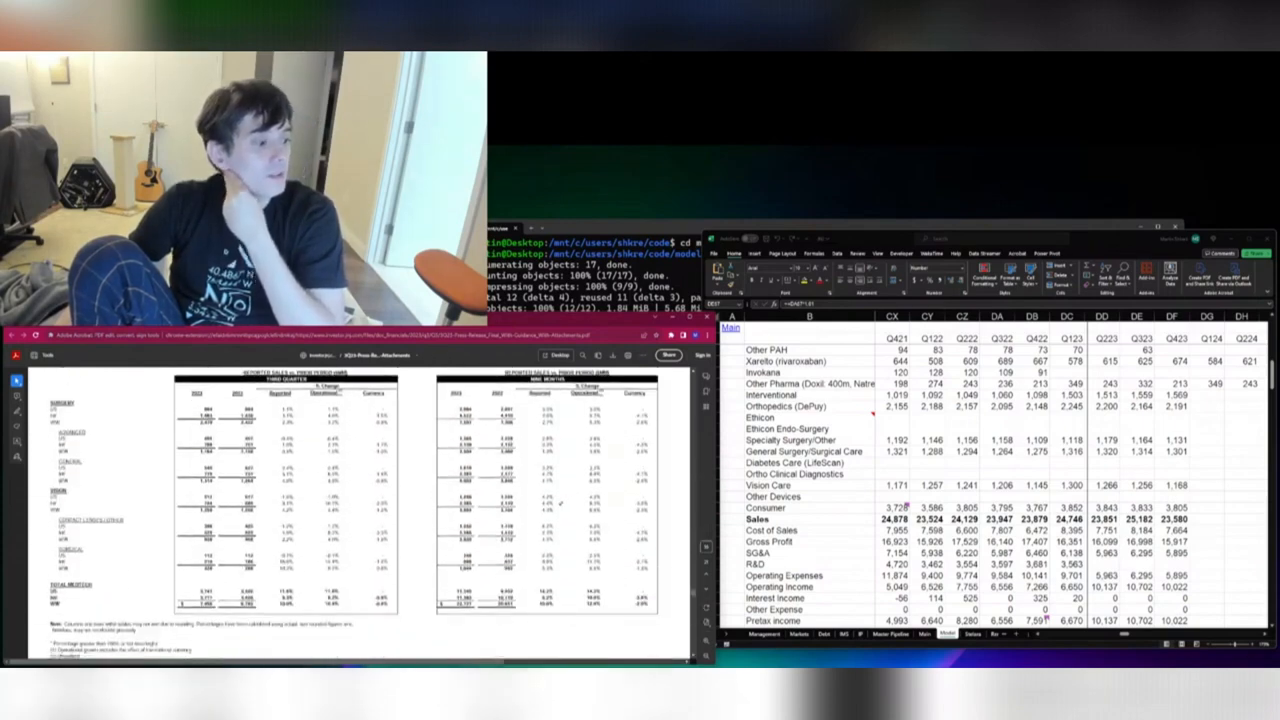
scroll(461, 569, "down", 3)
Check the Supplemental Sales Reconciliation and the quarterly and year-to-date Income Before Tax by Segment tables for a Consumer segment
scroll(460, 570, "down", 5)
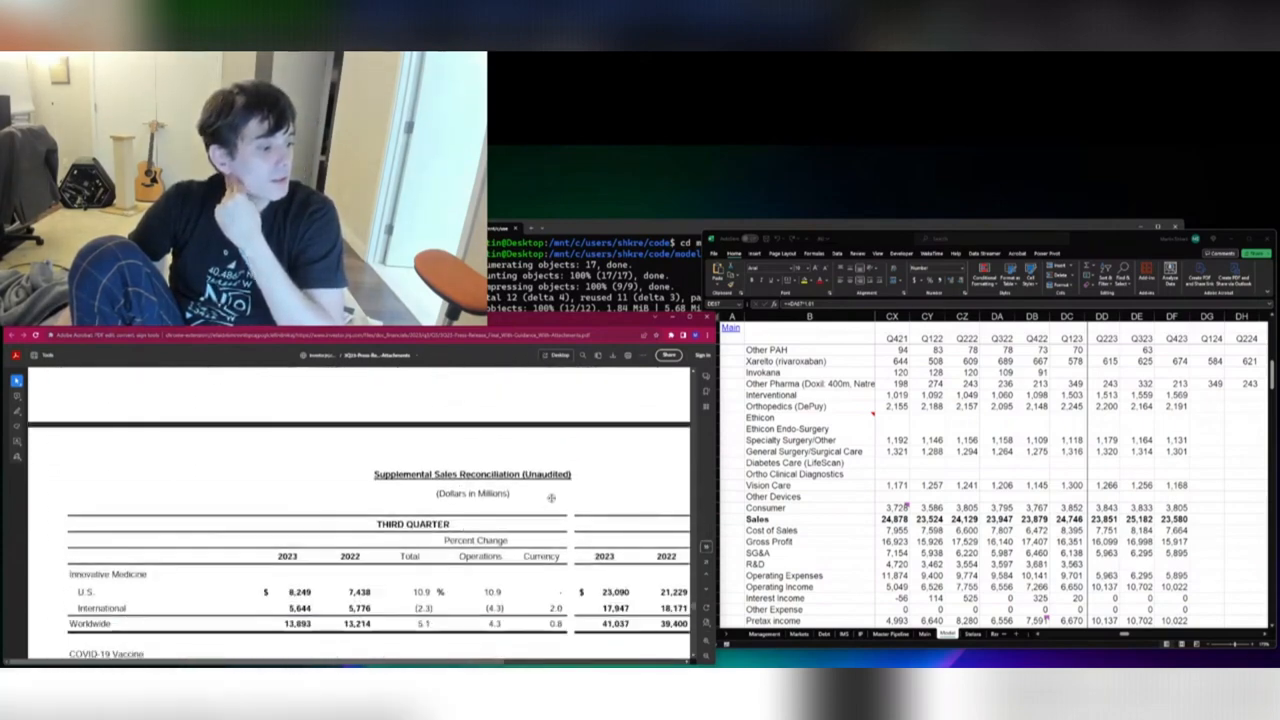
scroll(519, 522, "down", 5)
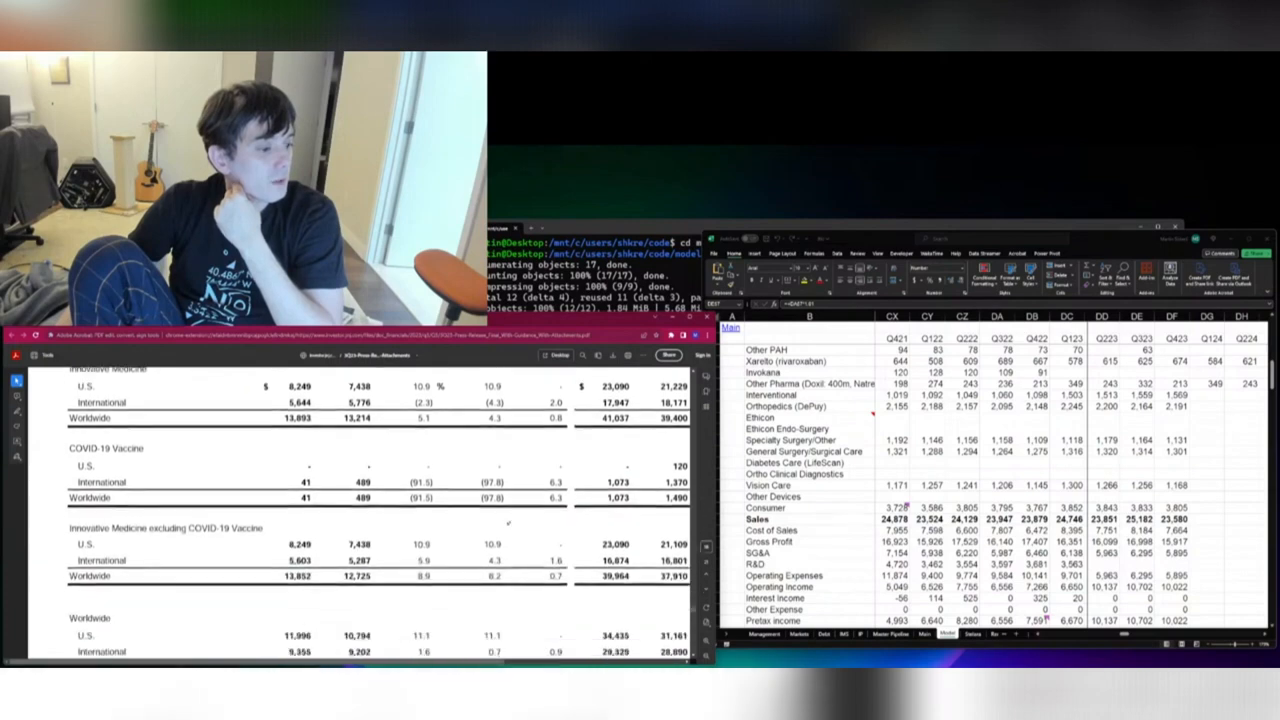
scroll(476, 535, "down", 5)
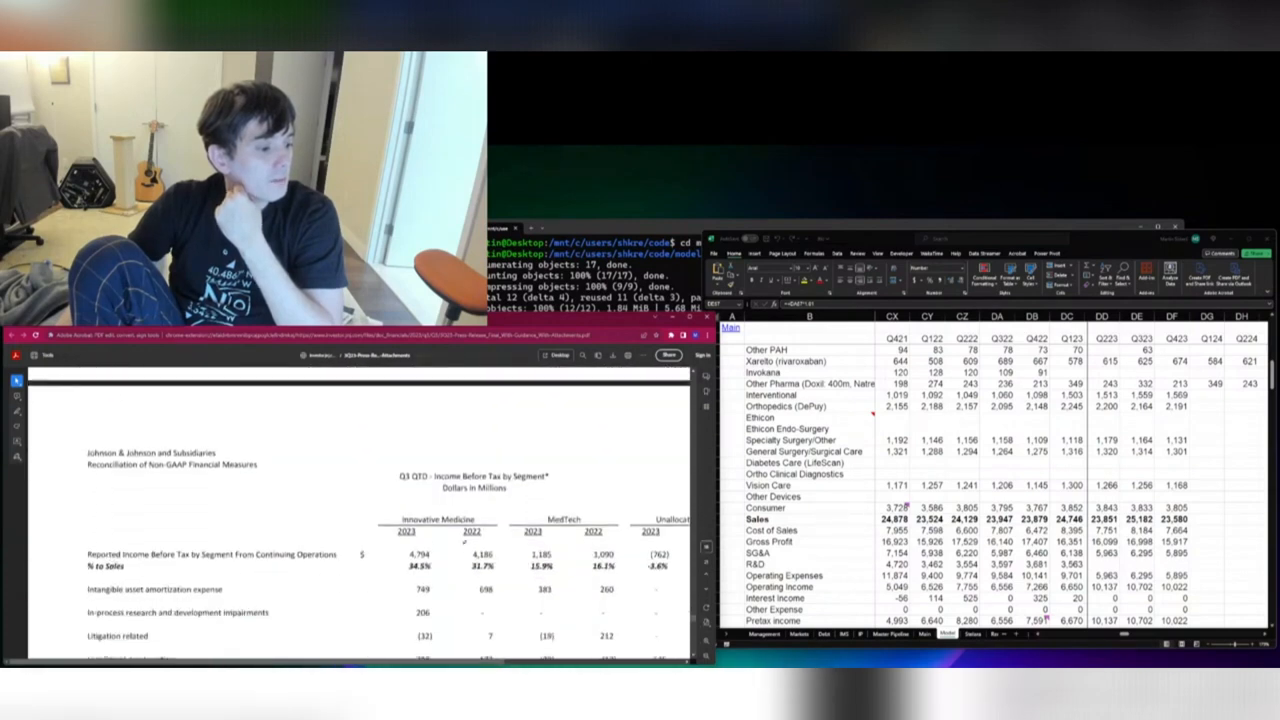
scroll(519, 503, "down", 10)
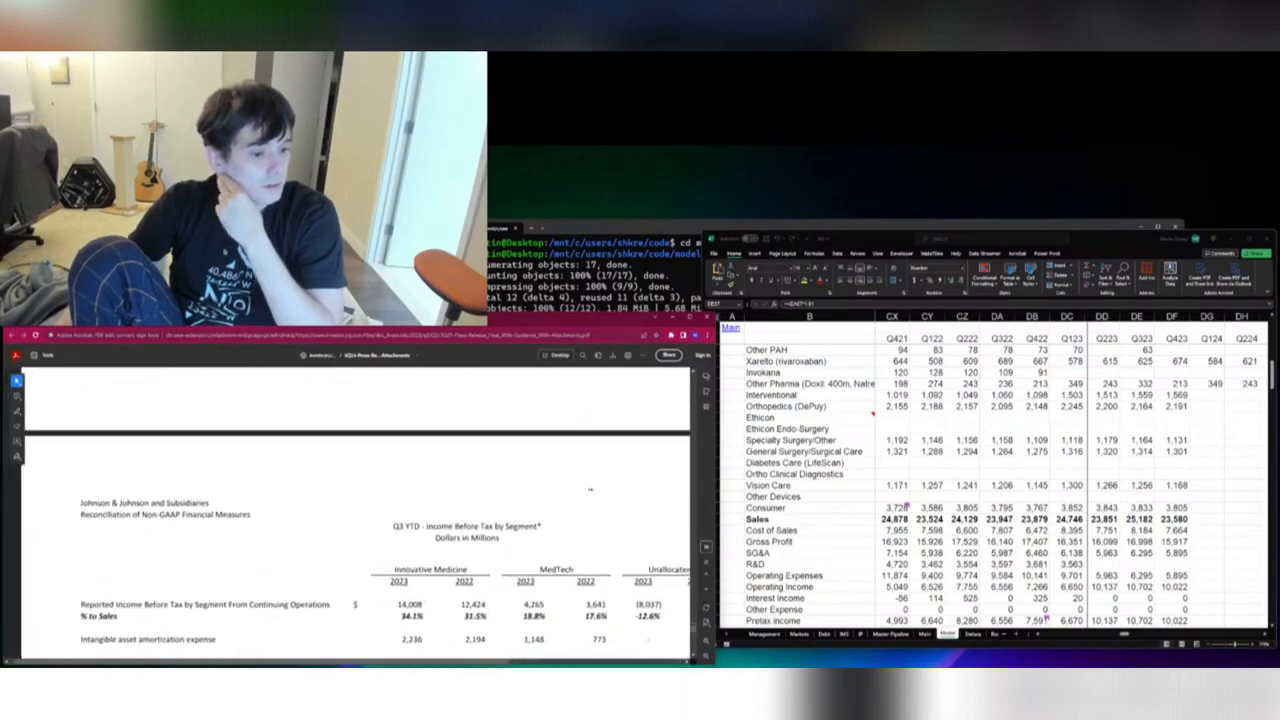
scroll(569, 487, "down", 5)
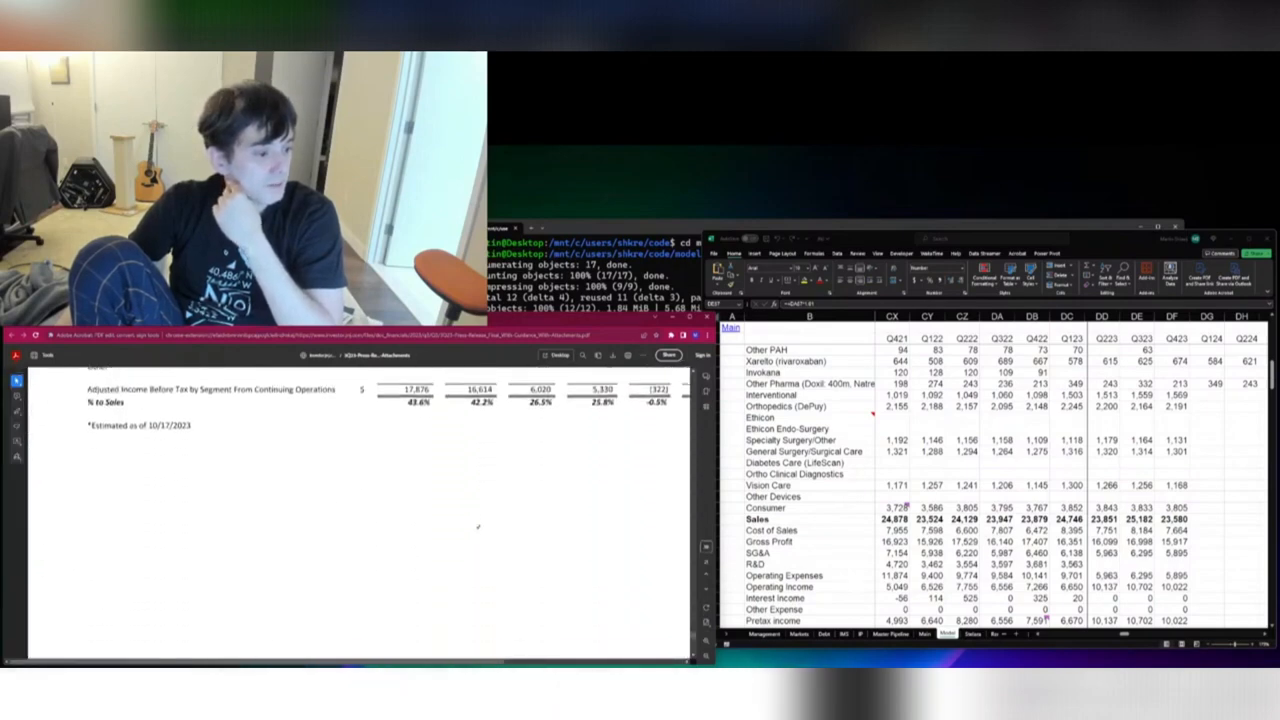
scroll(575, 463, "down", 1)
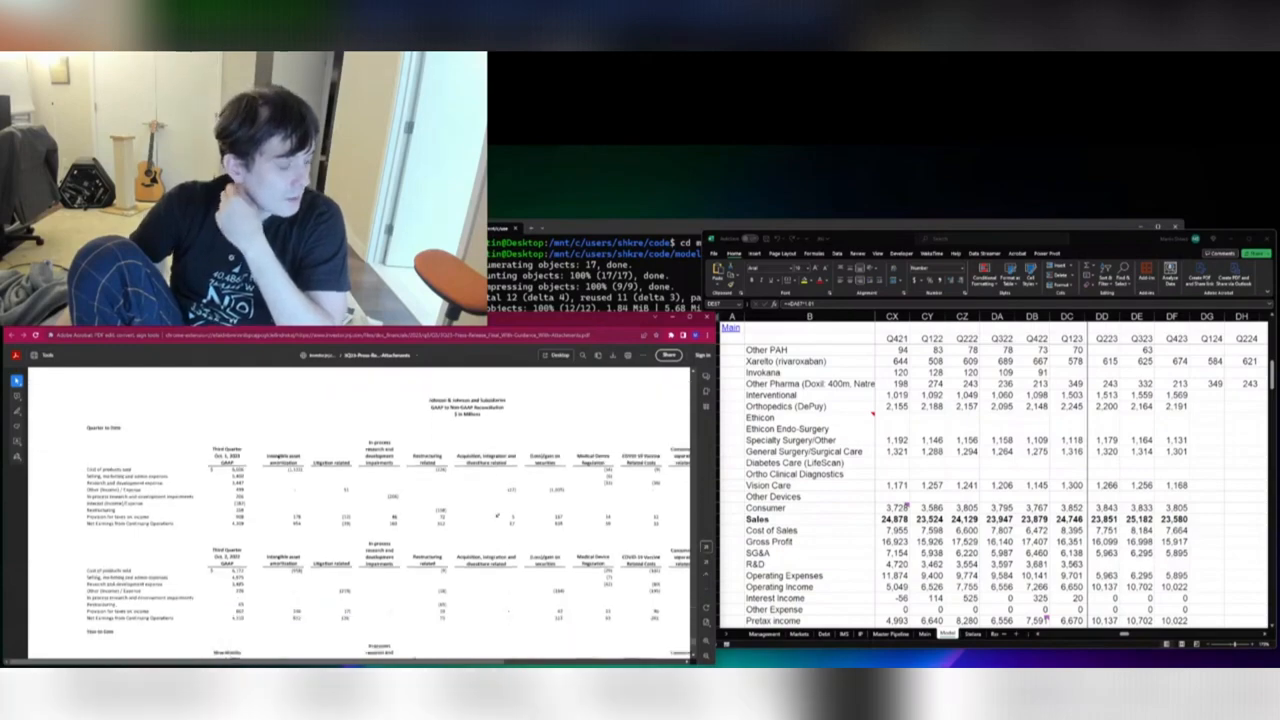
Return to the Q3 regional sales results table near the beginning of the press release
scroll(494, 517, "down", 4)
left_click_drag(693, 650, 693, 376)
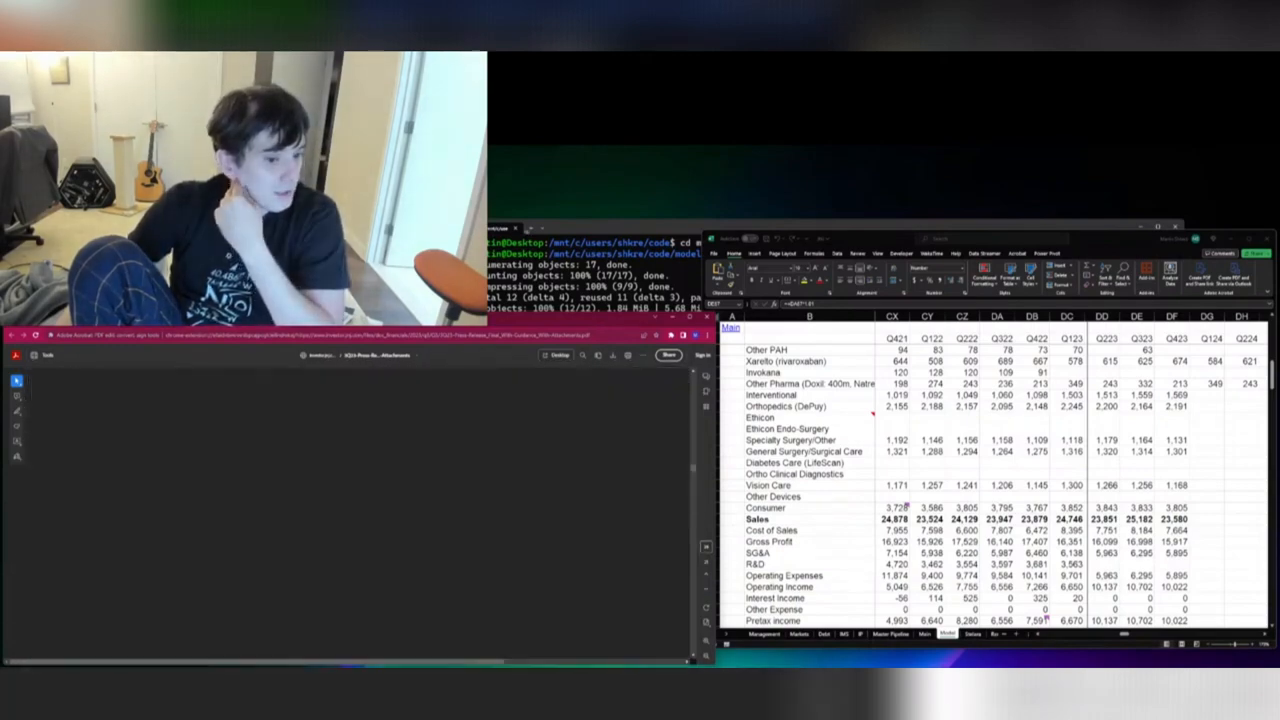
scroll(502, 368, "down", 15)
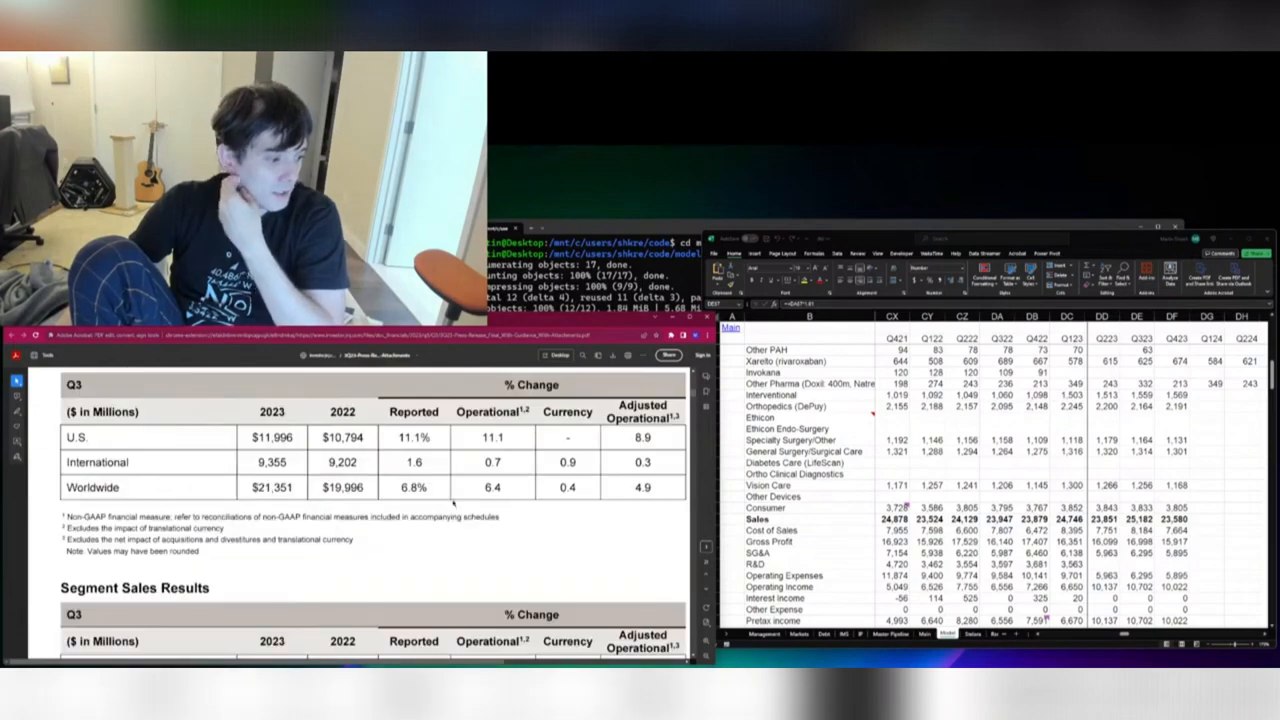
Look through the press release from the regional and segment results to the sales to customers by segment of business table
scroll(453, 503, "up", 4)
scroll(453, 503, "down", 7)
scroll(455, 505, "down", 15)
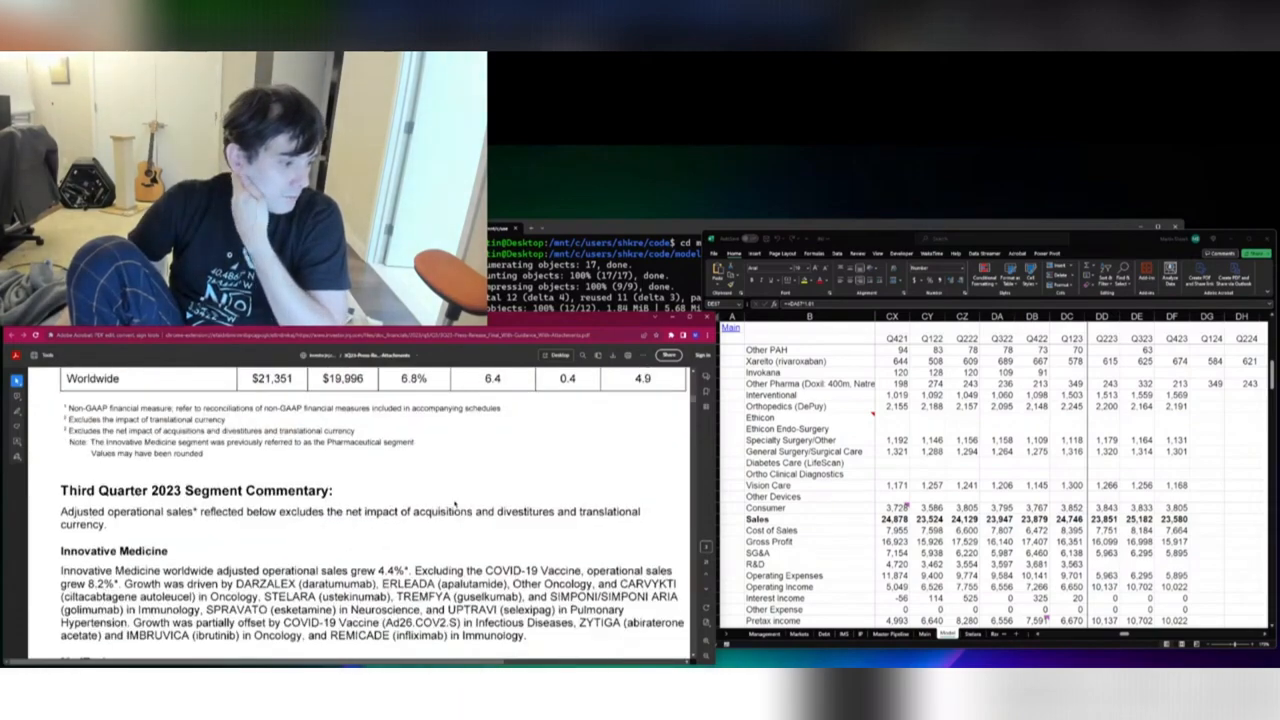
scroll(453, 508, "down", 15)
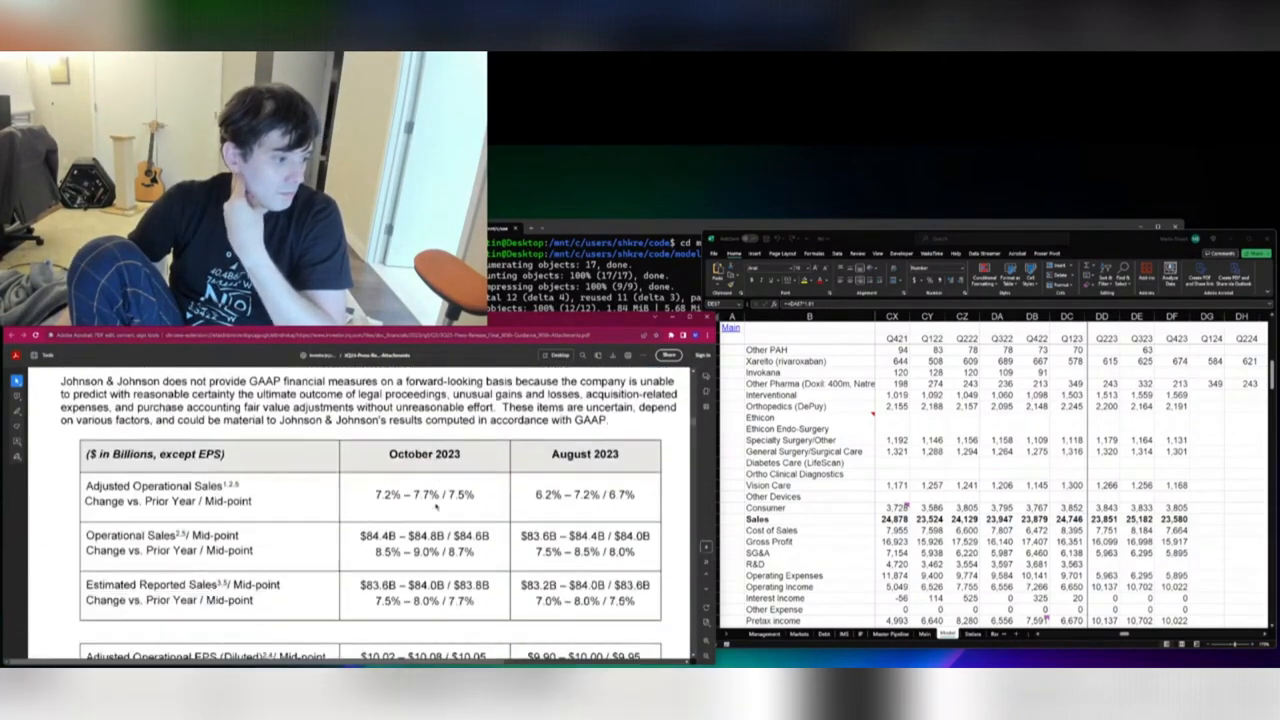
scroll(426, 508, "down", 10)
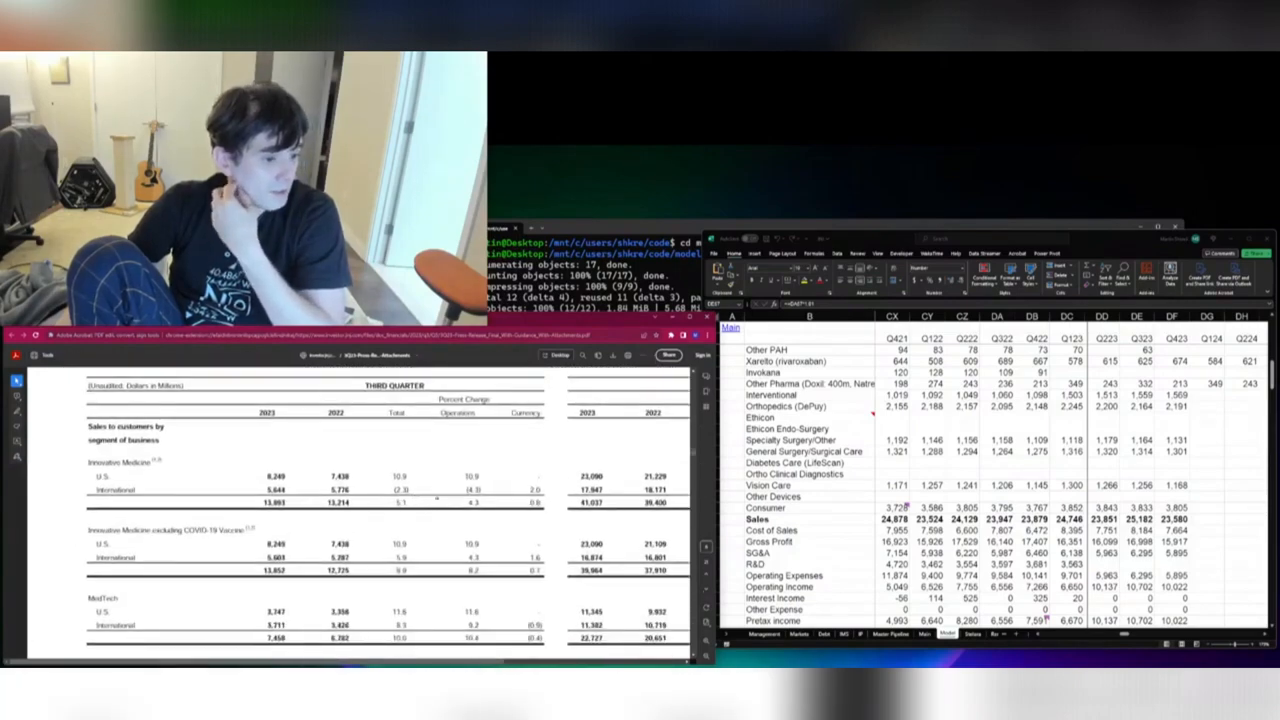
scroll(417, 502, "right", 2)
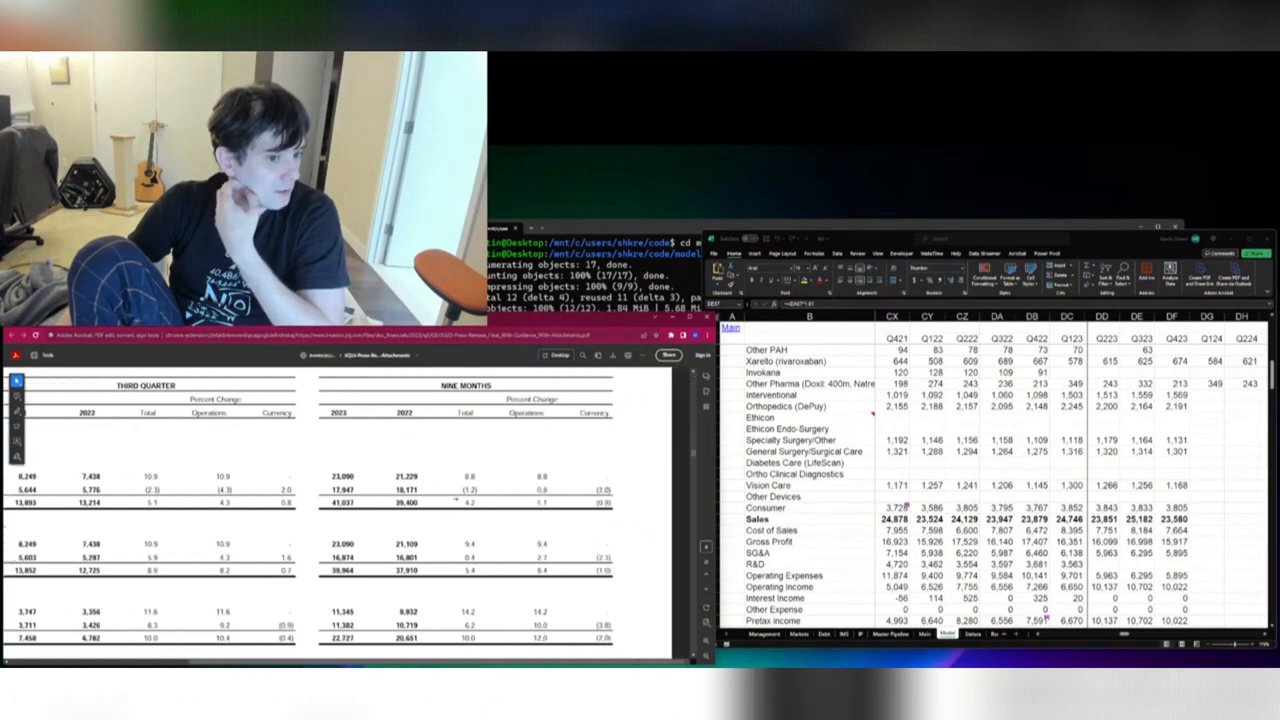
scroll(350, 510, "left", 2)
scroll(350, 510, "down", 1)
Clear the Consumer sales values for Q323 and Q423 in the model
left_click(1136, 506)
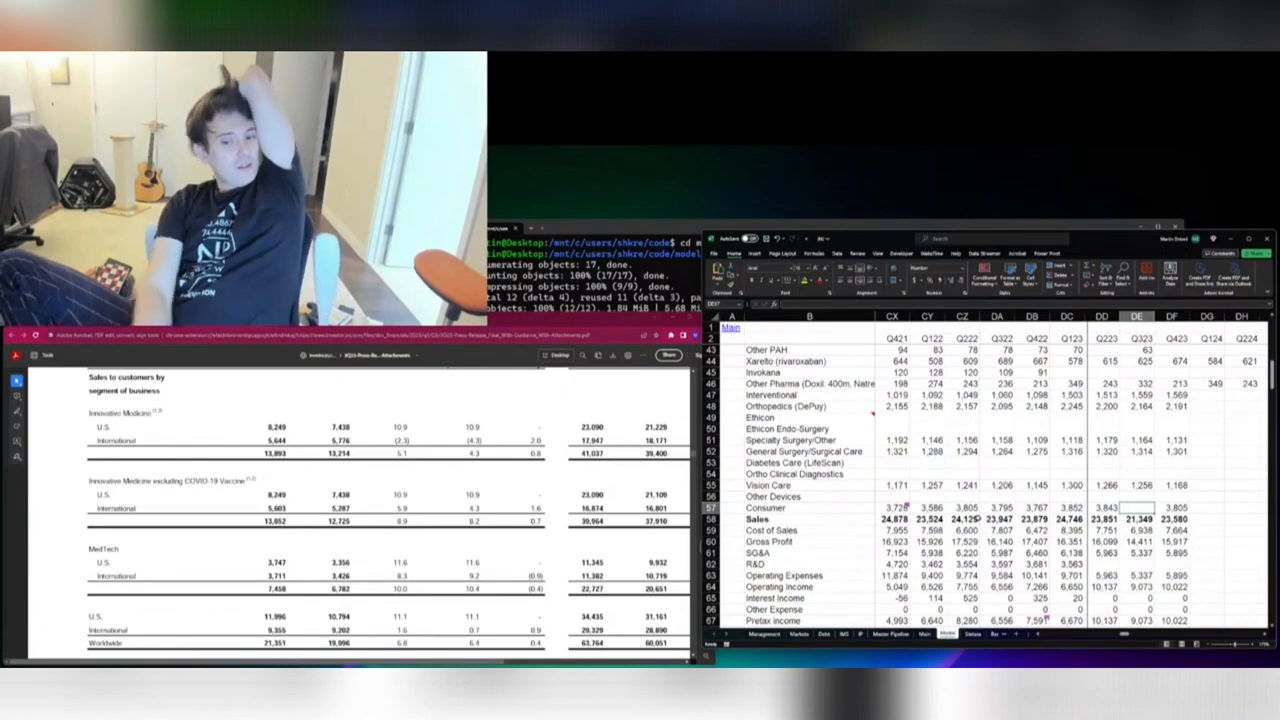
key("Right")
key("Delete")
Fill the Sales total formula from Q423 across through Q424, then return to the Q323 Sales cell
key("Down")
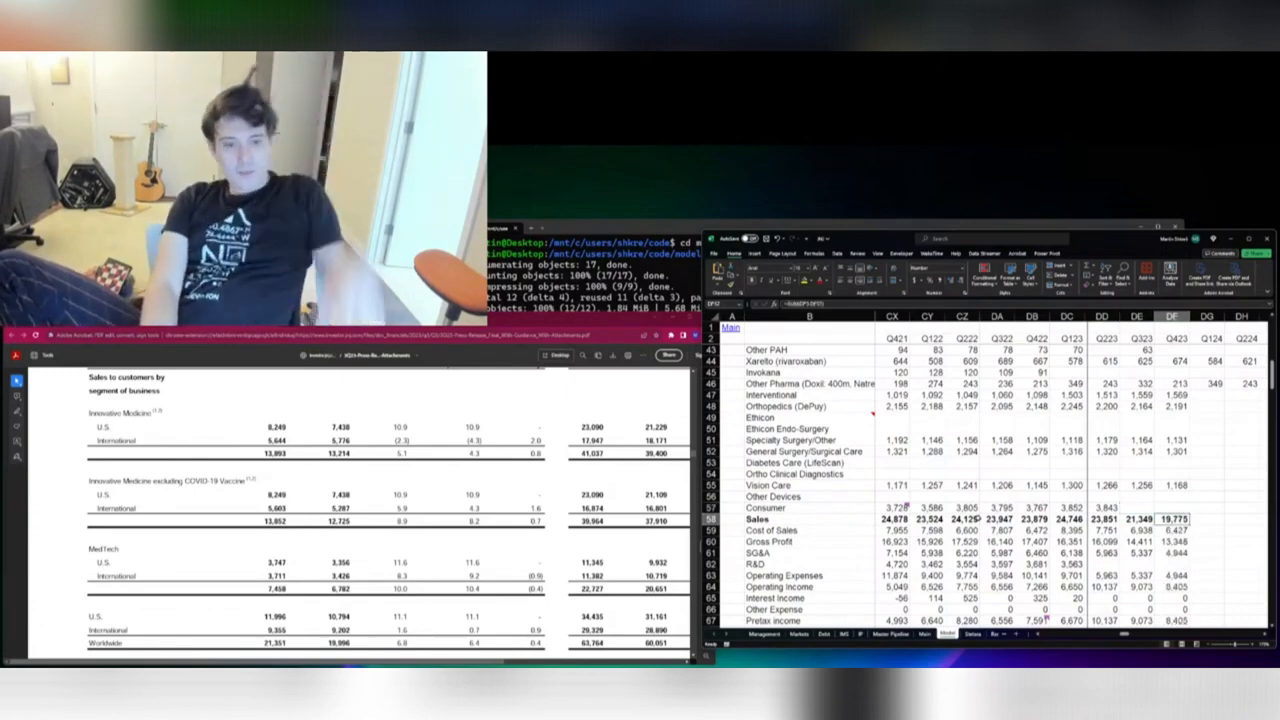
key("shift+Right")
key("shift+Right")
key("shift+Right")
key("shift+Right")
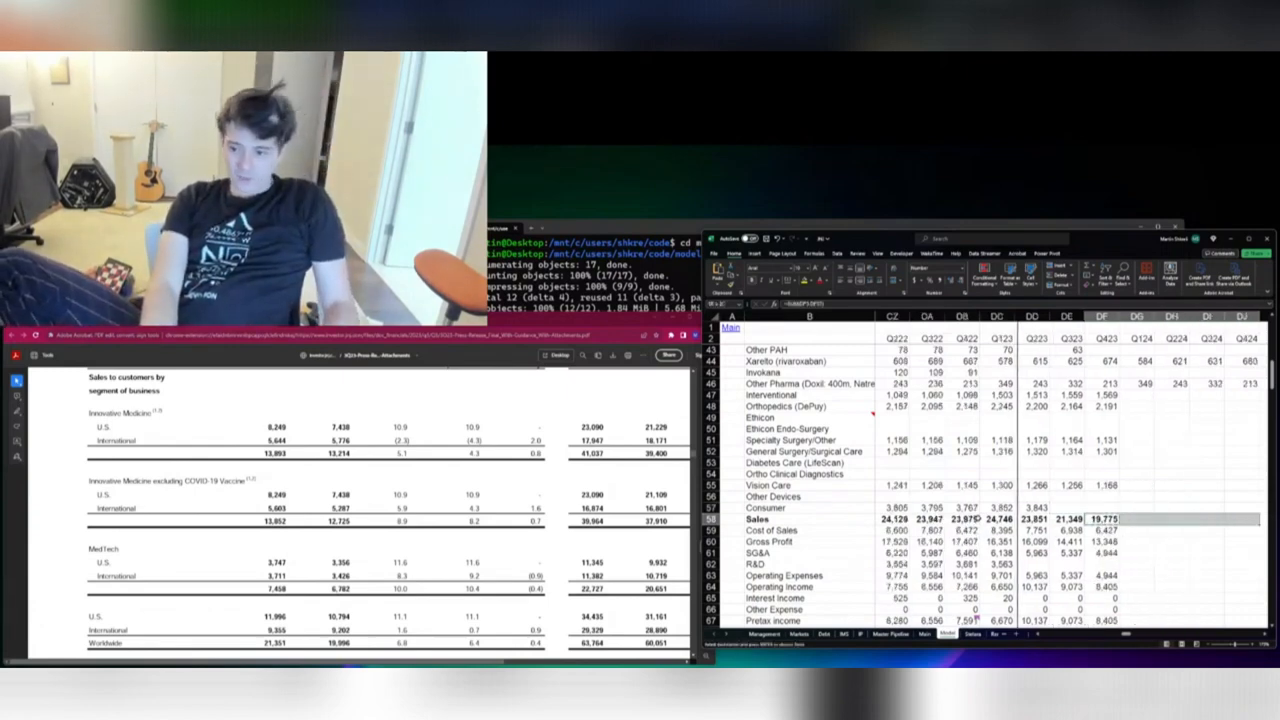
key("ctrl+r")
key("Right")
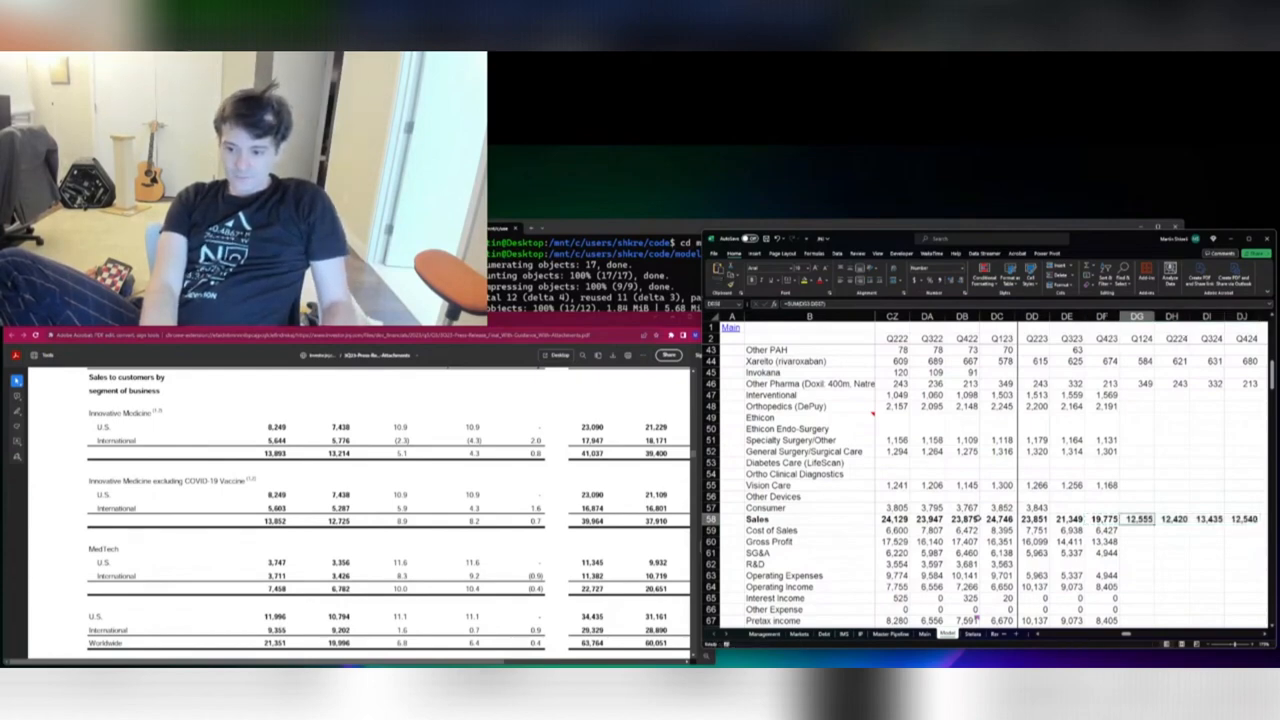
key("Left")
key("Left")
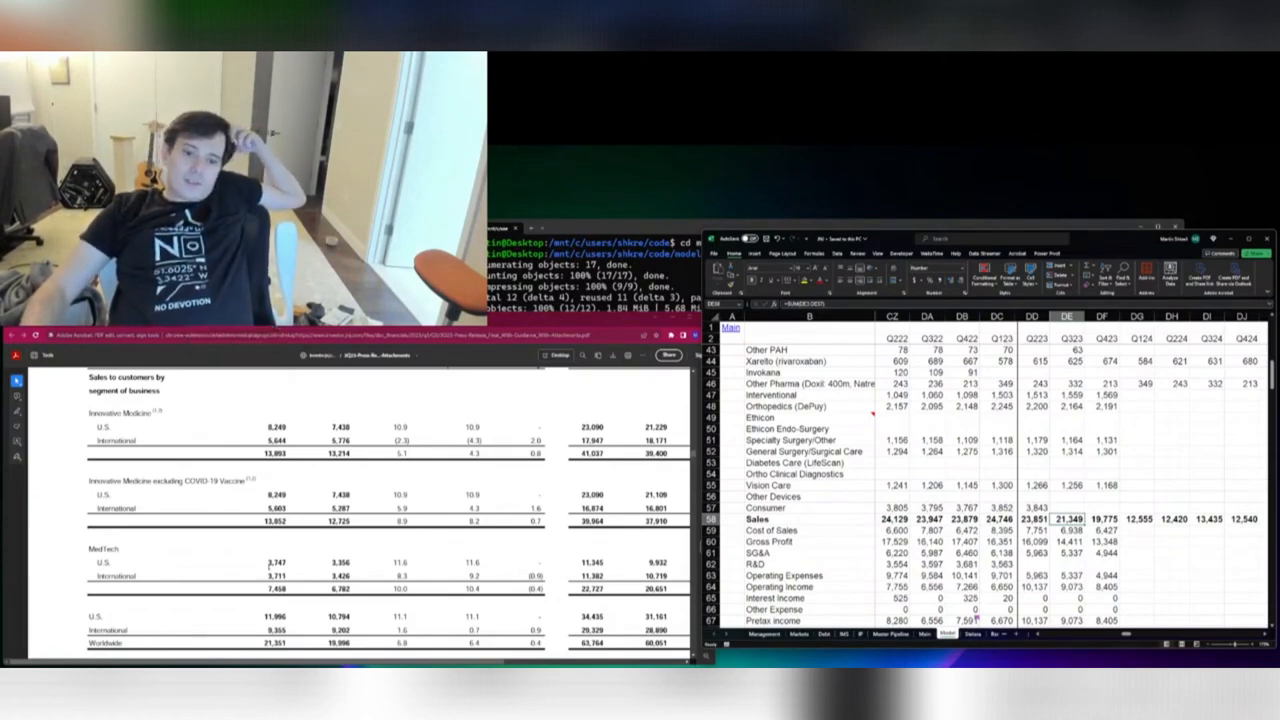
Go through the press release from its headline results to the third-quarter statement of earnings with costs and expenses
left_click(266, 418)
scroll(266, 420, "up", 20)
scroll(253, 408, "down", 10)
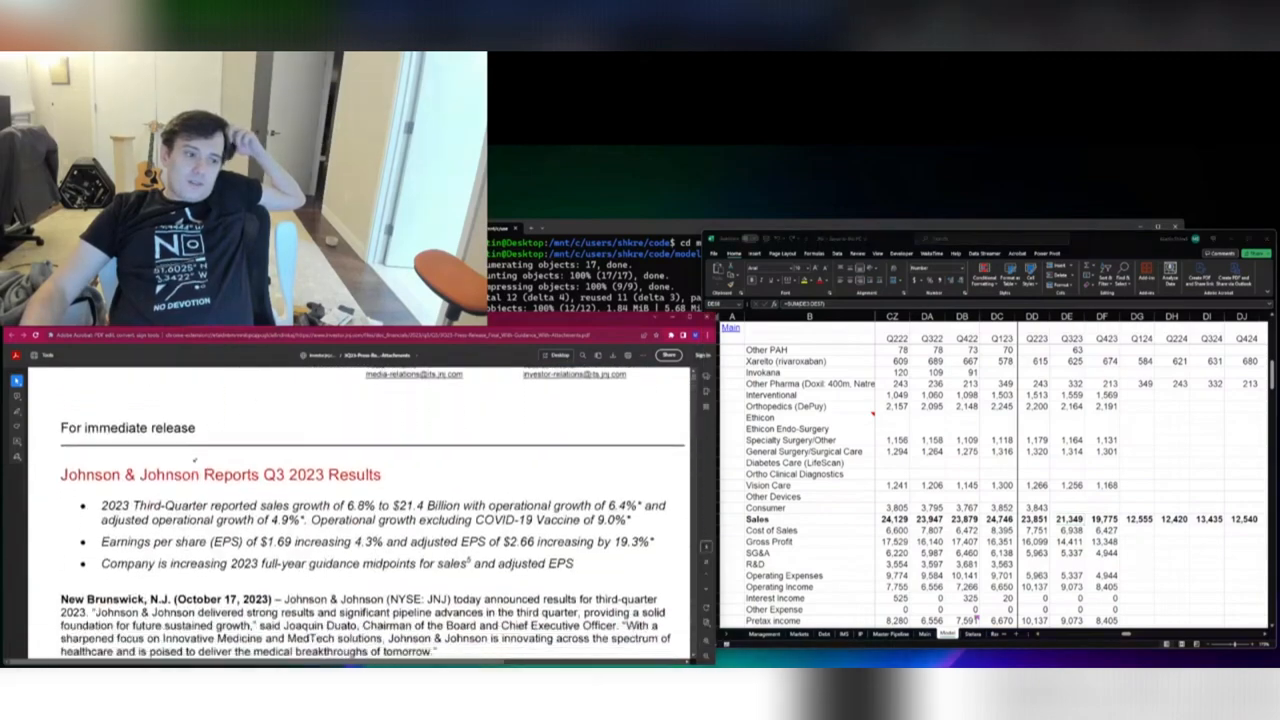
scroll(358, 500, "down", 10)
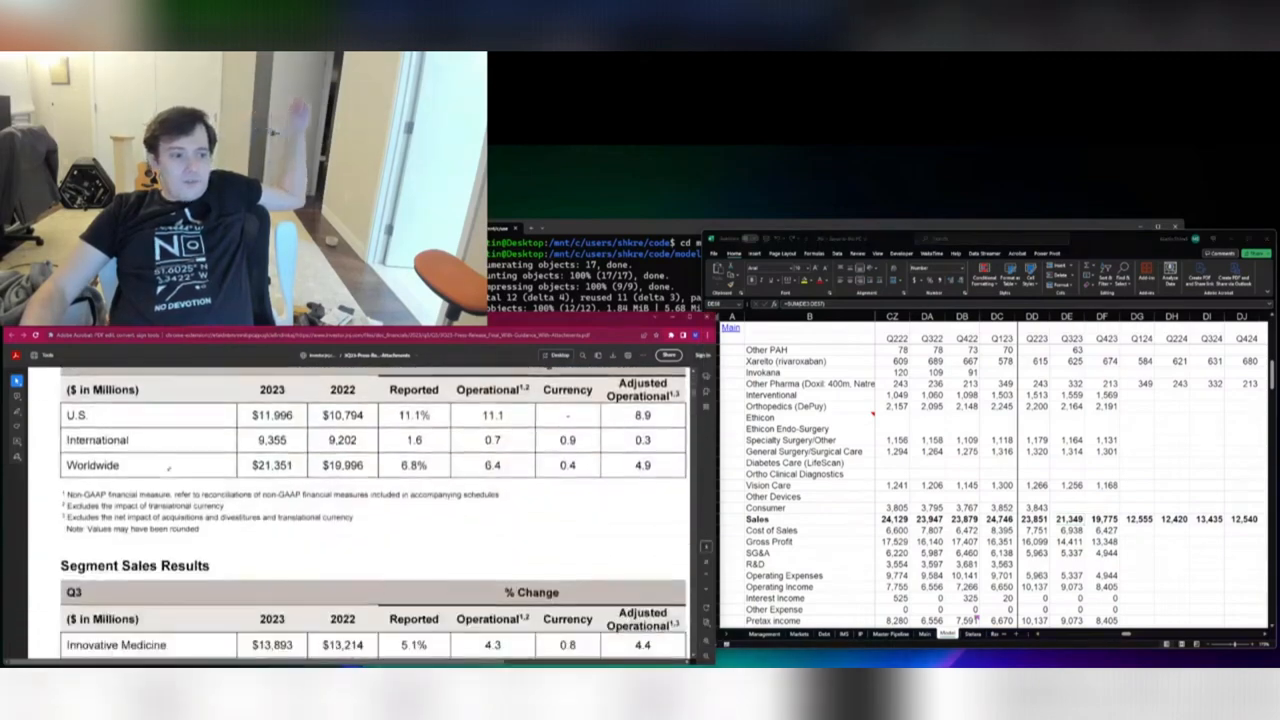
scroll(358, 500, "down", 10)
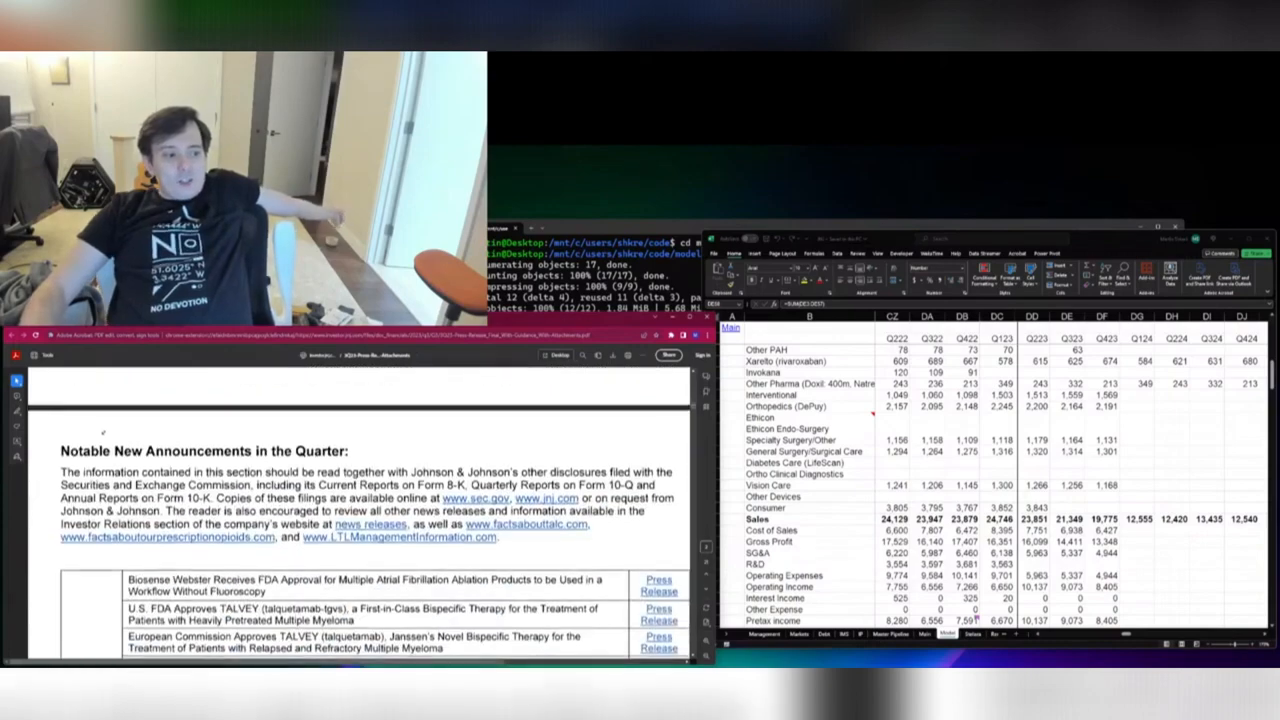
scroll(316, 456, "down", 10)
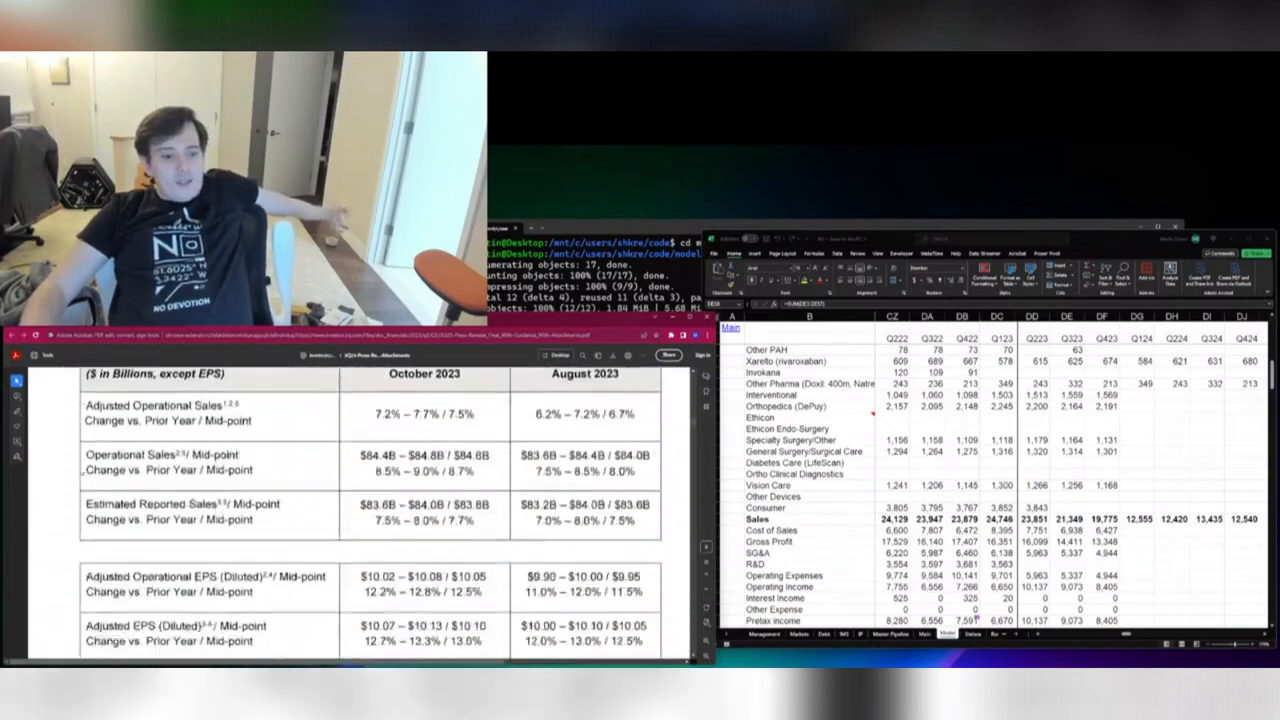
scroll(316, 456, "down", 8)
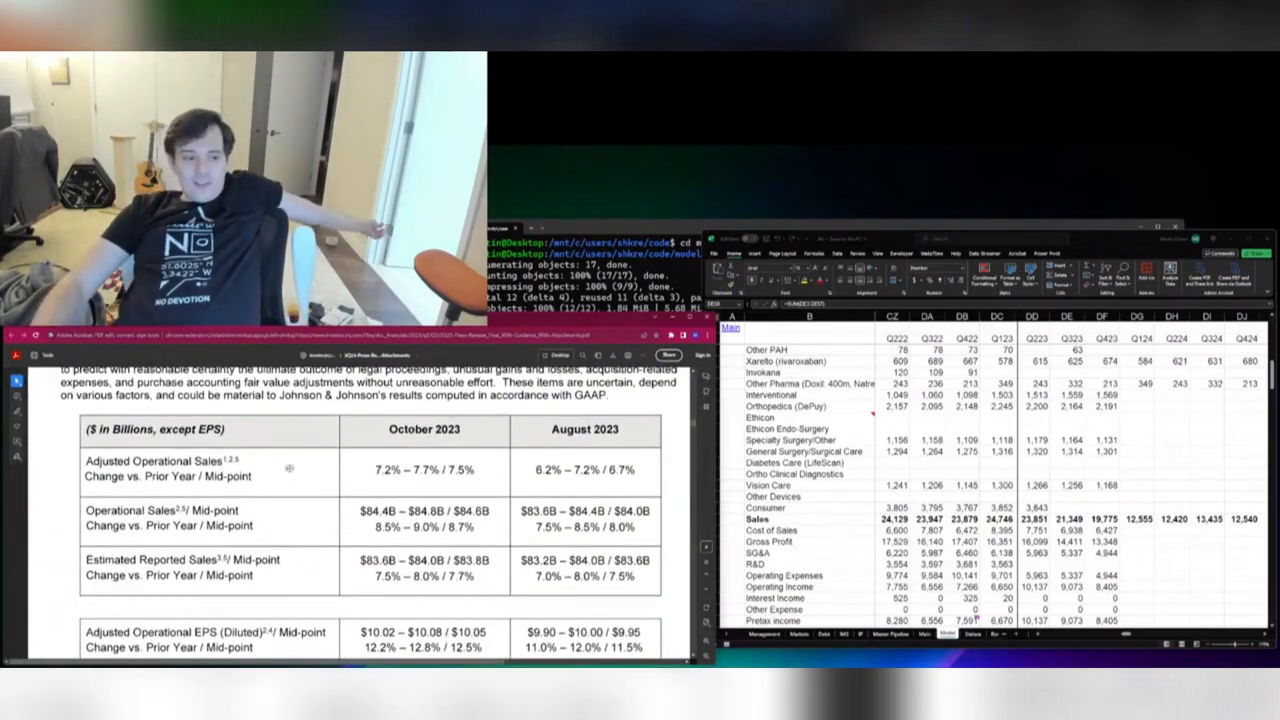
scroll(266, 486, "down", 15)
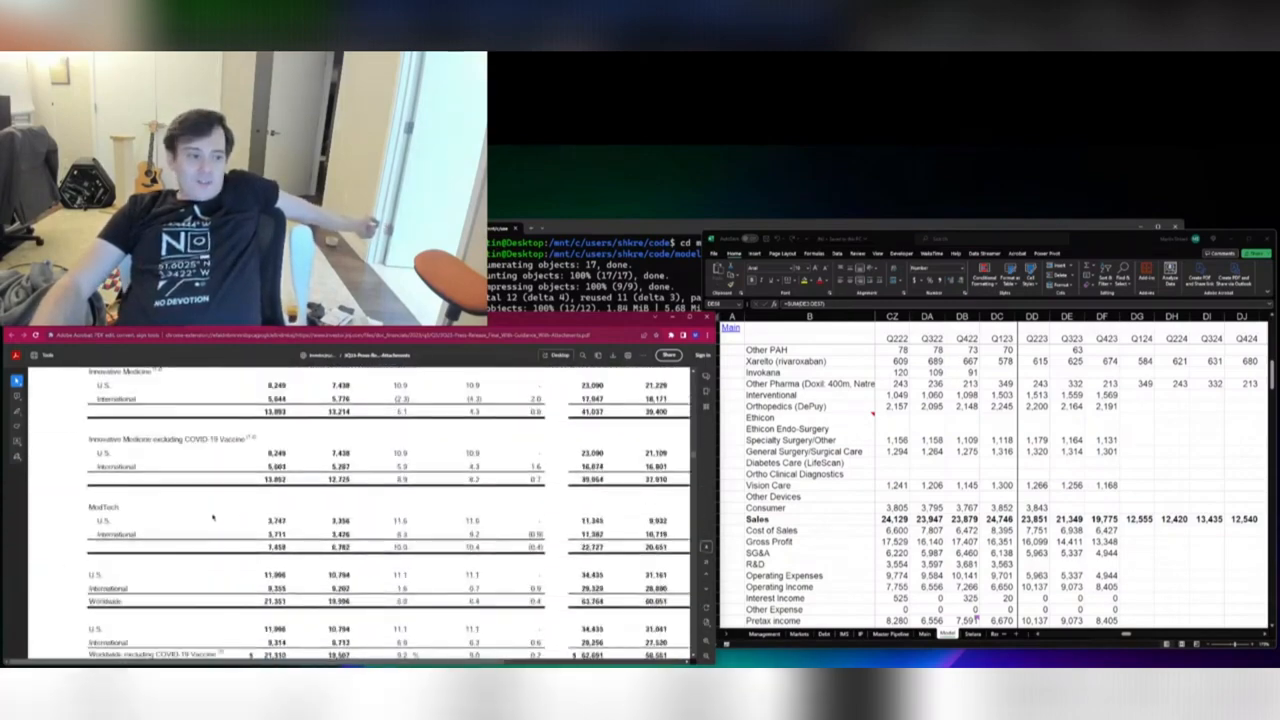
scroll(250, 505, "down", 5)
scroll(274, 497, "down", 5)
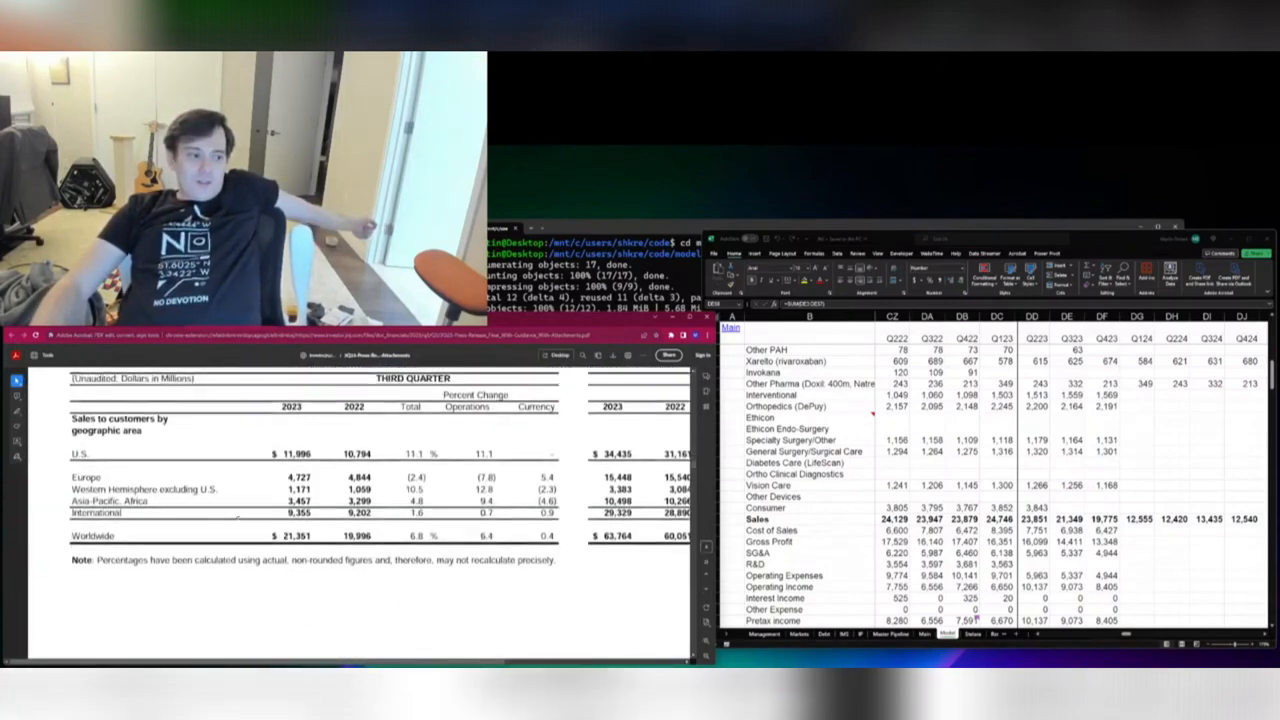
scroll(154, 540, "down", 5)
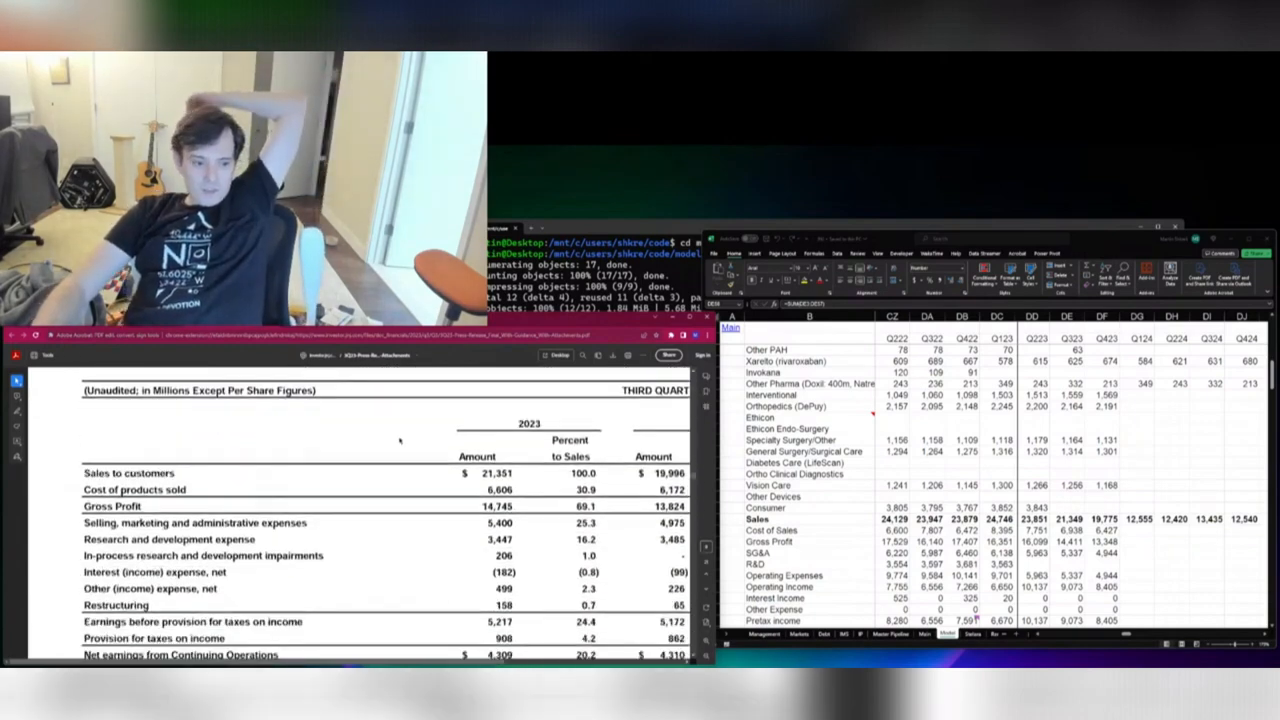
Set the Q323 Cost of Sales to 6,606 from the third-quarter statement of earnings
left_click(1108, 548)
key("Down")
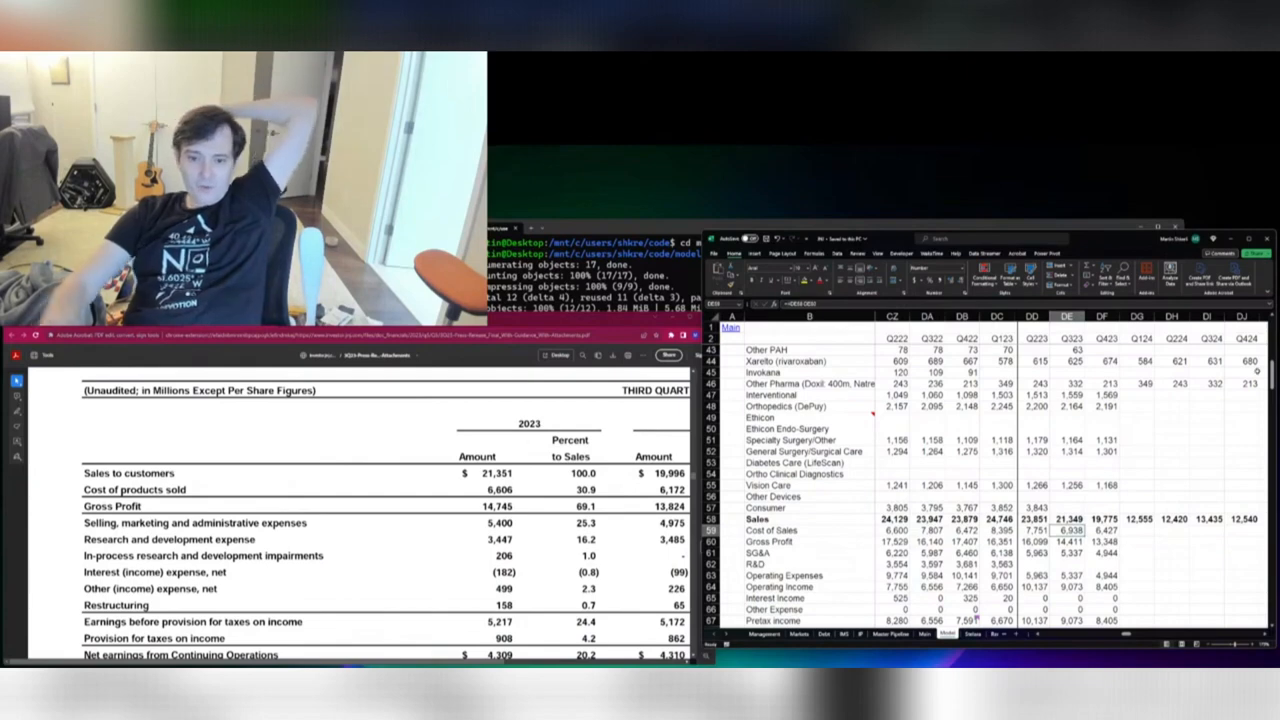
type("6606")
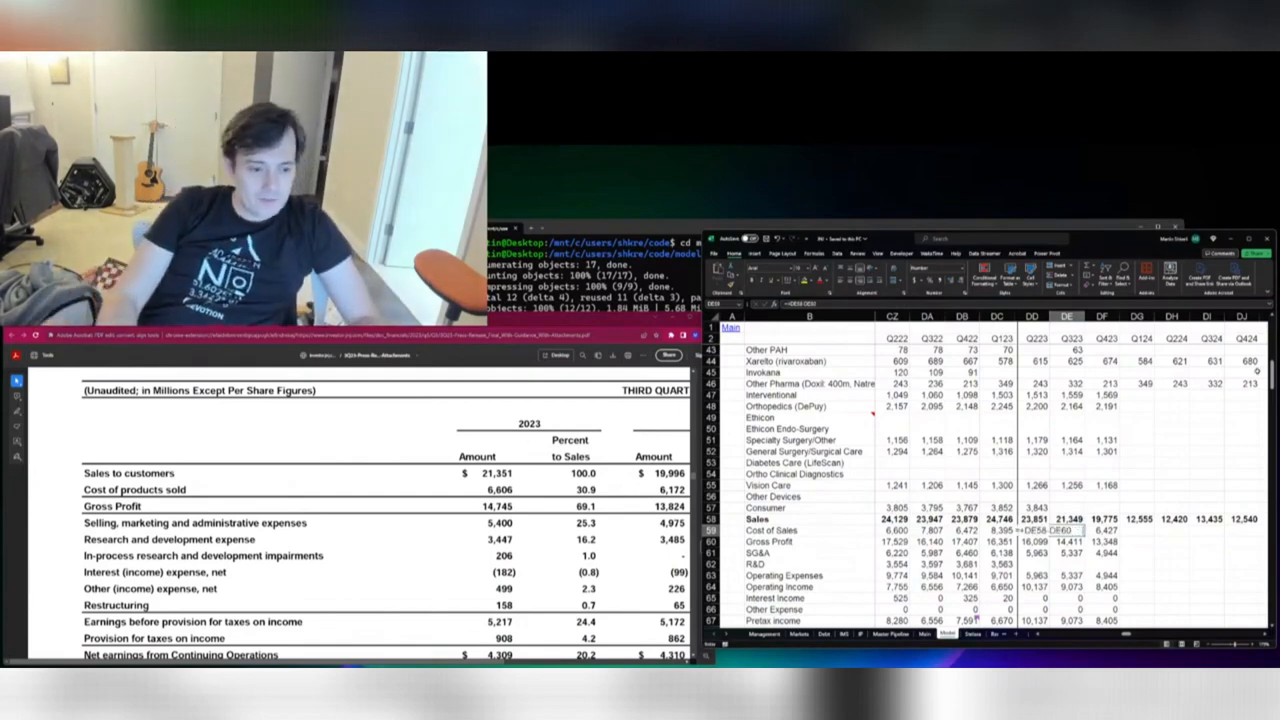
key("Return")
Calculate the Q323 Gross Profit with a formula subtracting Cost of Sales from Sales
type("=")
key("Up")
key("Up")
type("-")
key("Up")
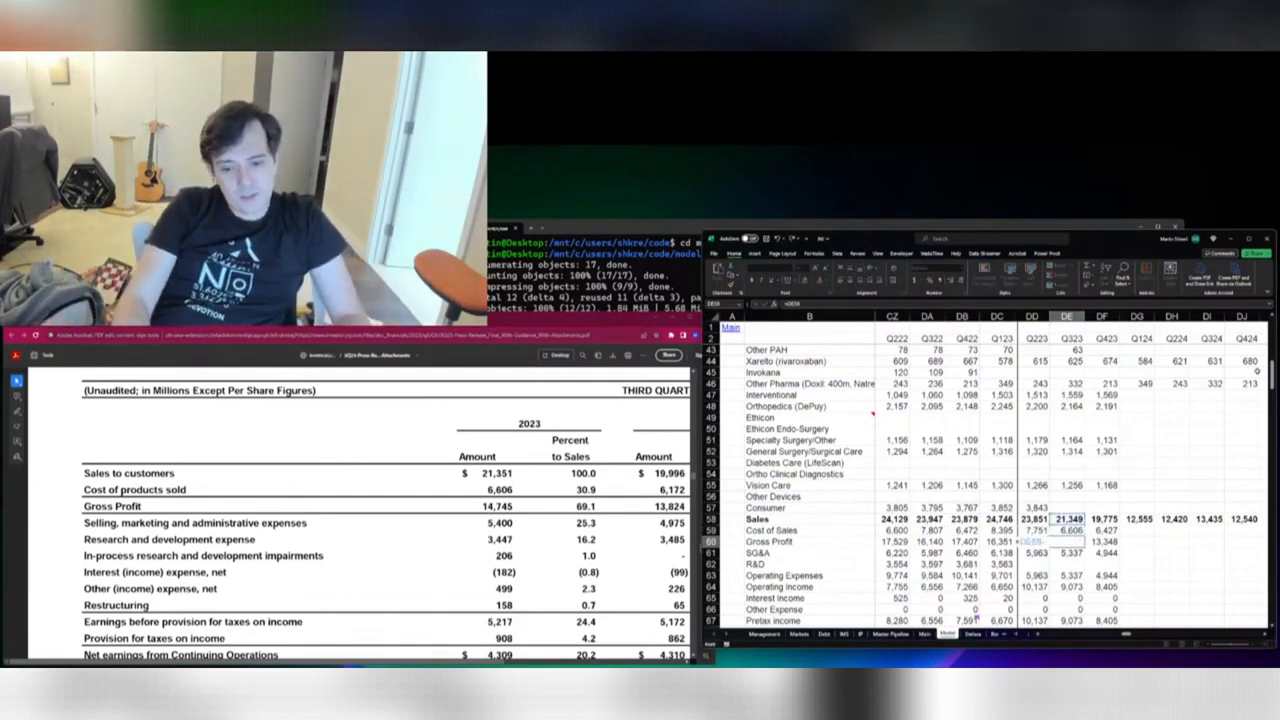
key("Return")
Enter the Q323 operating costs: 5,400 for SG&A and 3,447 for R&D
type("5400")
key("Return")
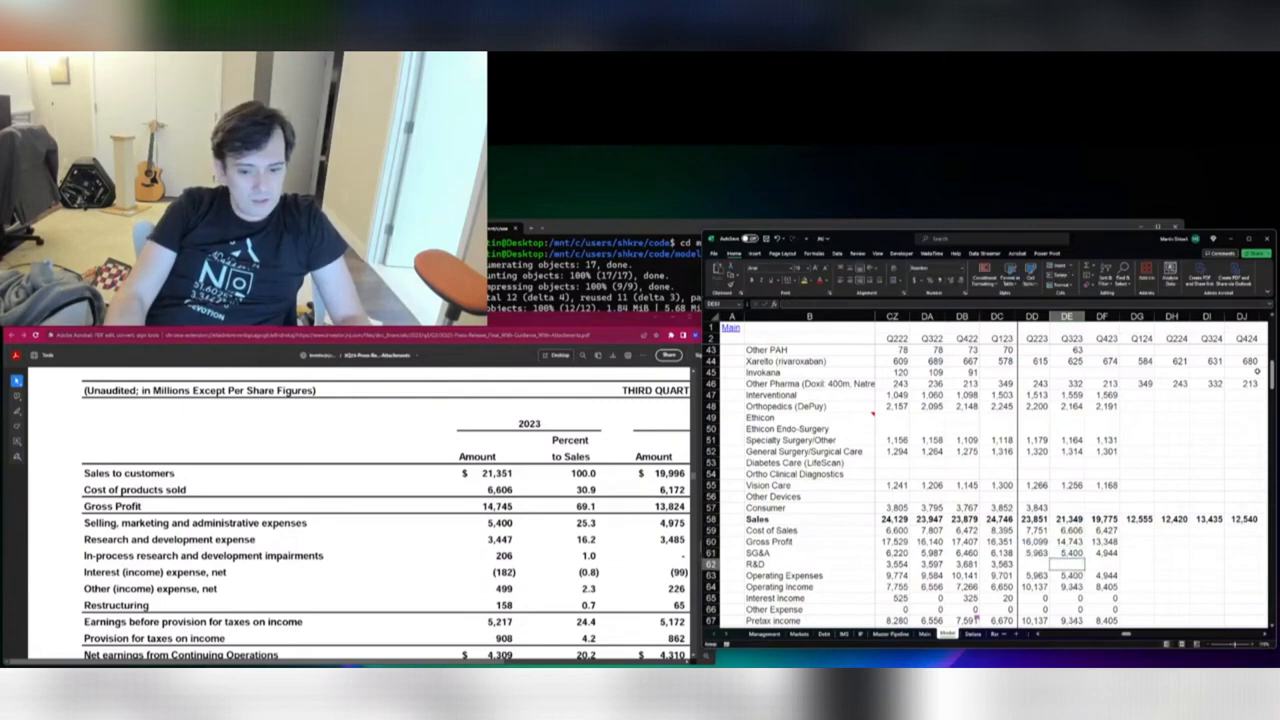
type("3,447")
key("Return")
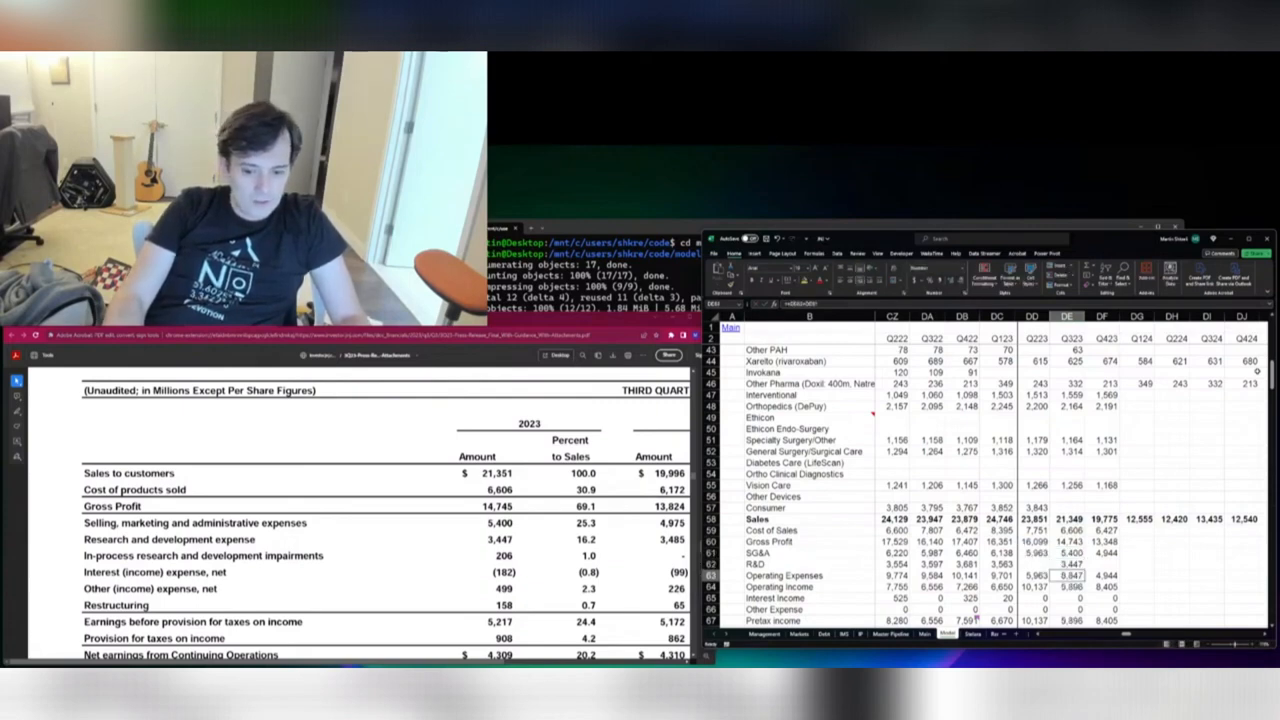
Enter the Q323 interest income in the model as the formula +182-499, using the release's interest and other expense lines
key("Down")
key("F2")
key("Return")
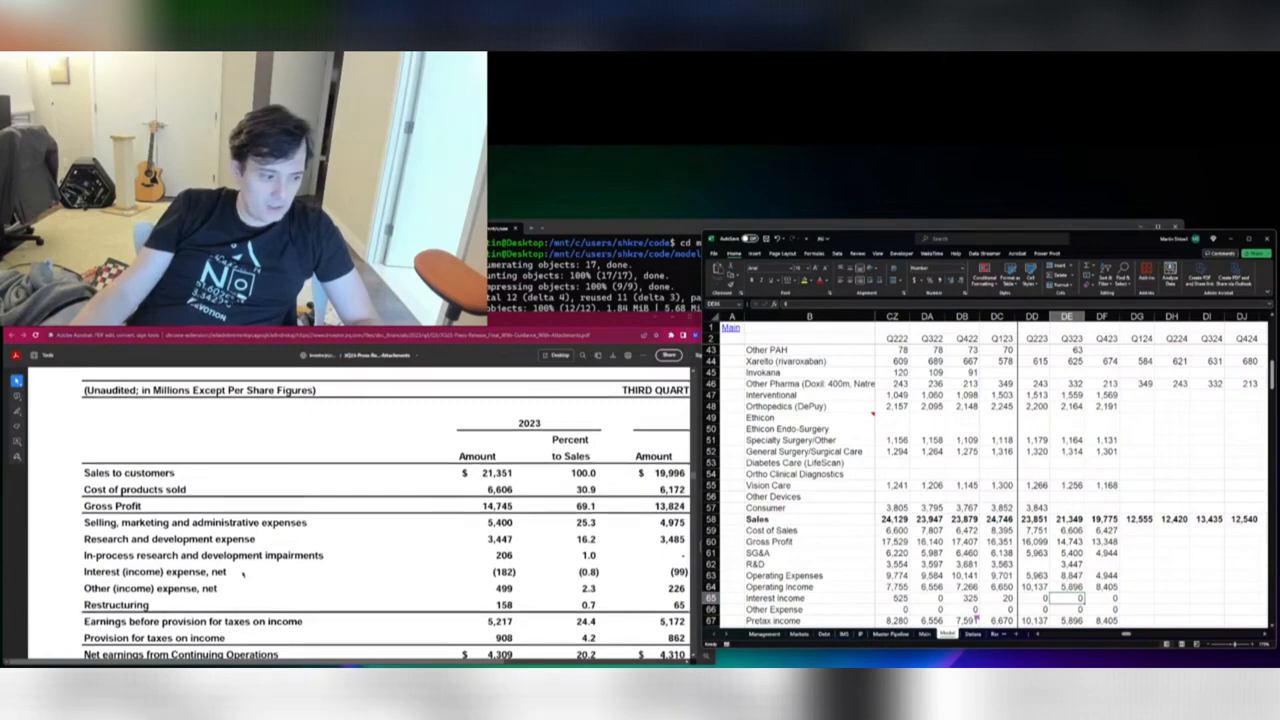
scroll(245, 574, "down", 2)
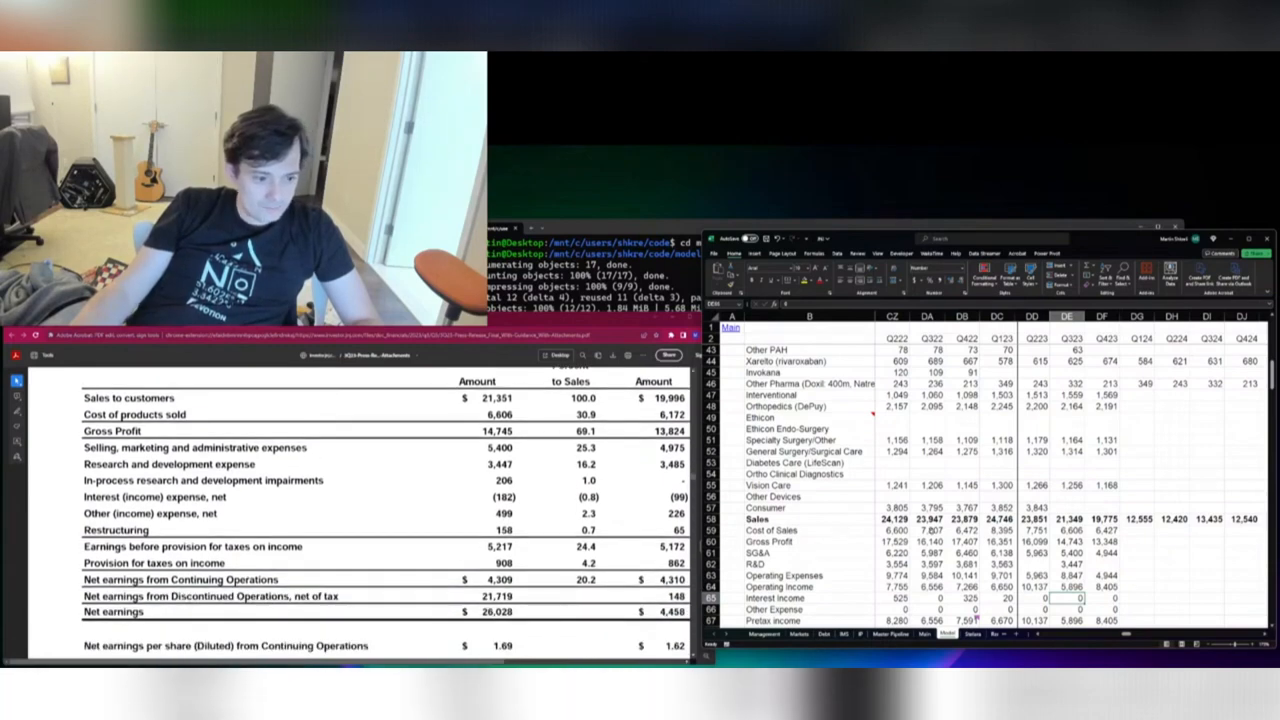
type("-1856")
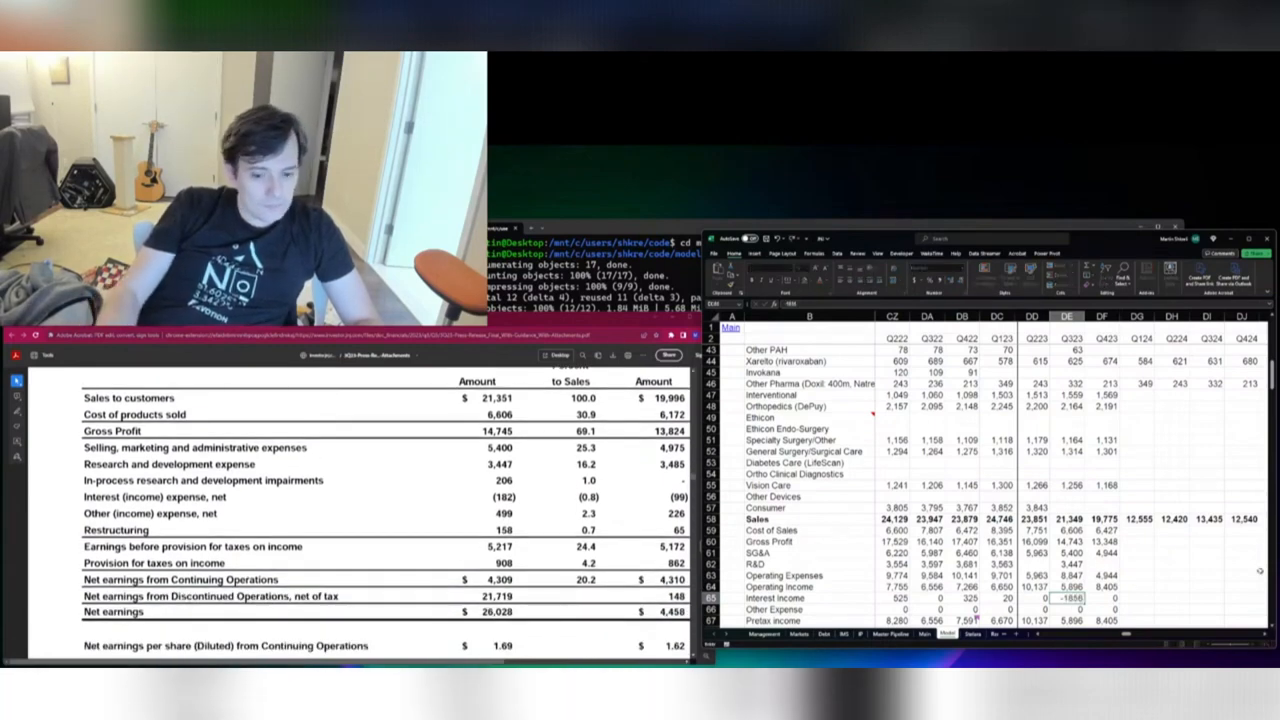
key("Escape")
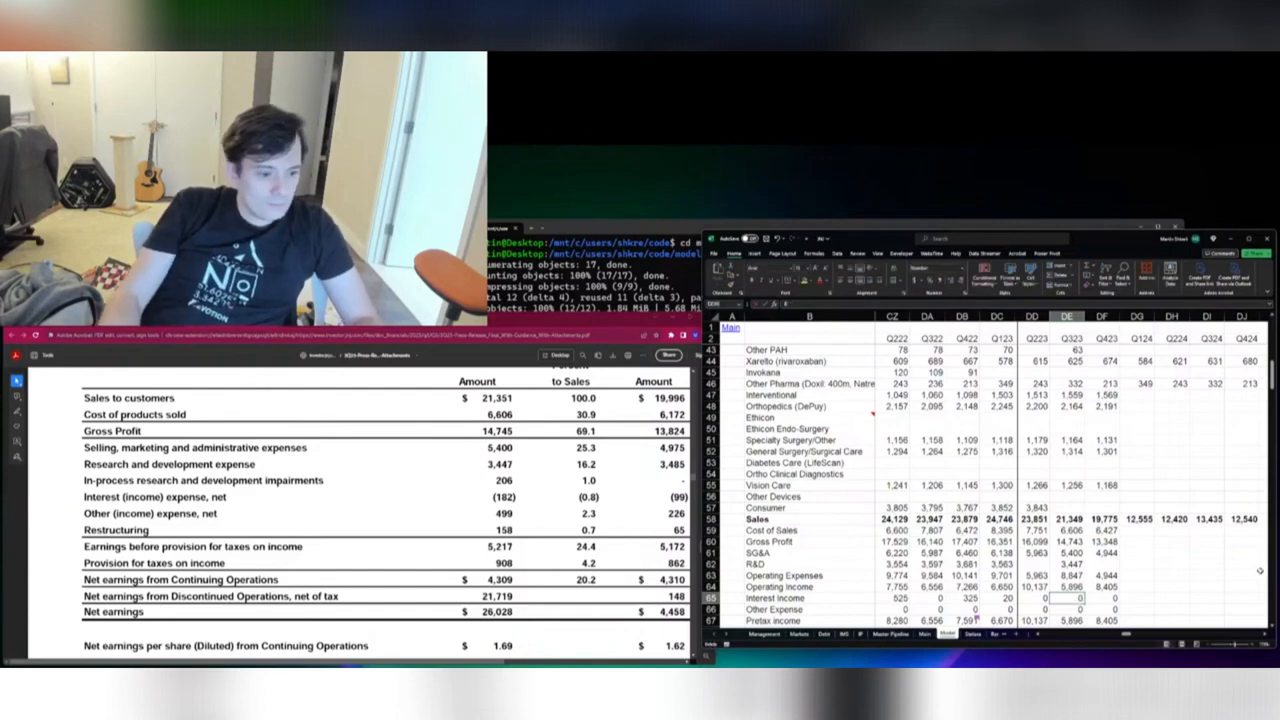
type("+182-499")
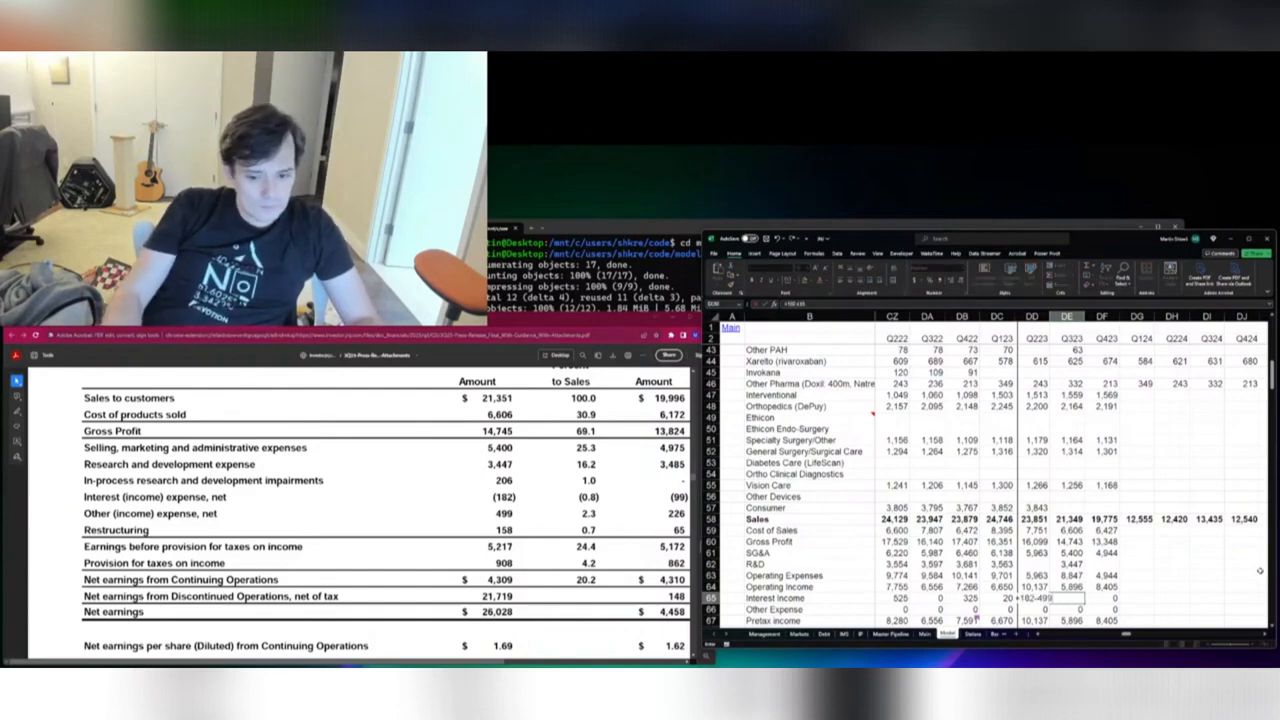
key("Return")
Set the Q323 tax expense in the model to 908
key("Down")
key("Down")
key("Down")
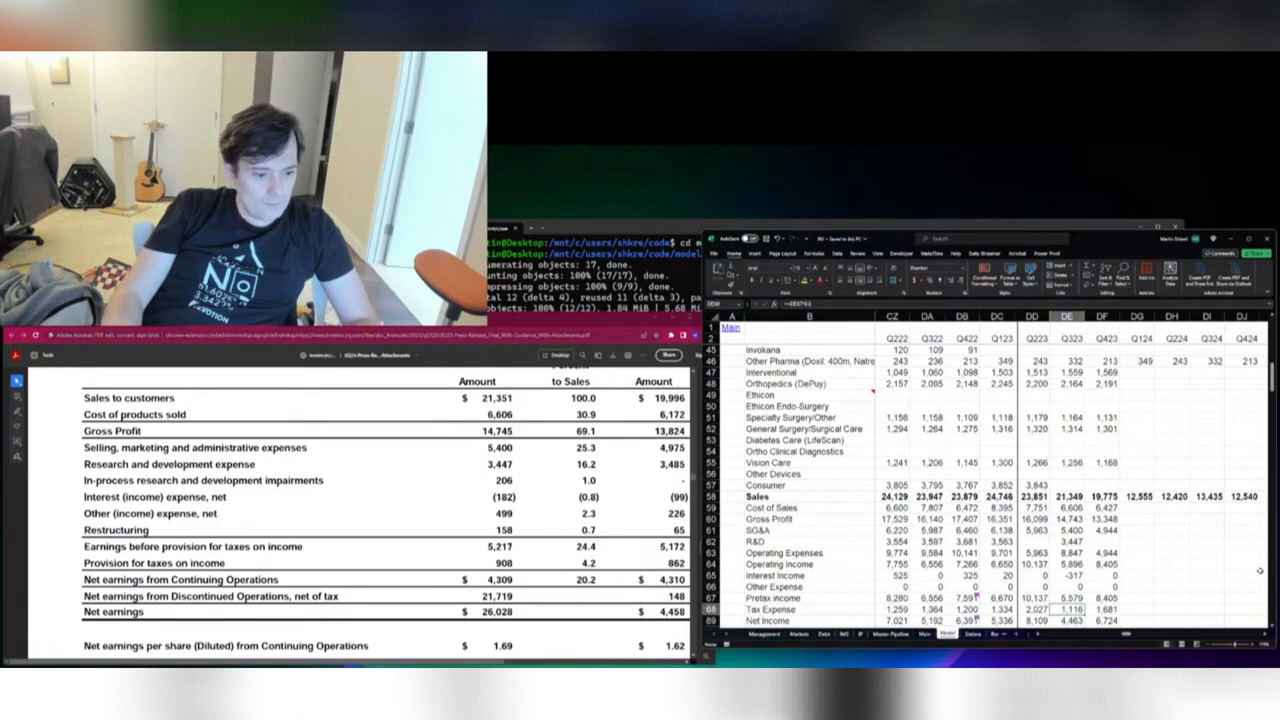
key("Down")
key("Down")
key("Down")
key("Down")
Set the Q323 diluted shares to 2549.7, matching the average diluted shares outstanding in the earnings release
key("Up")
key("Up")
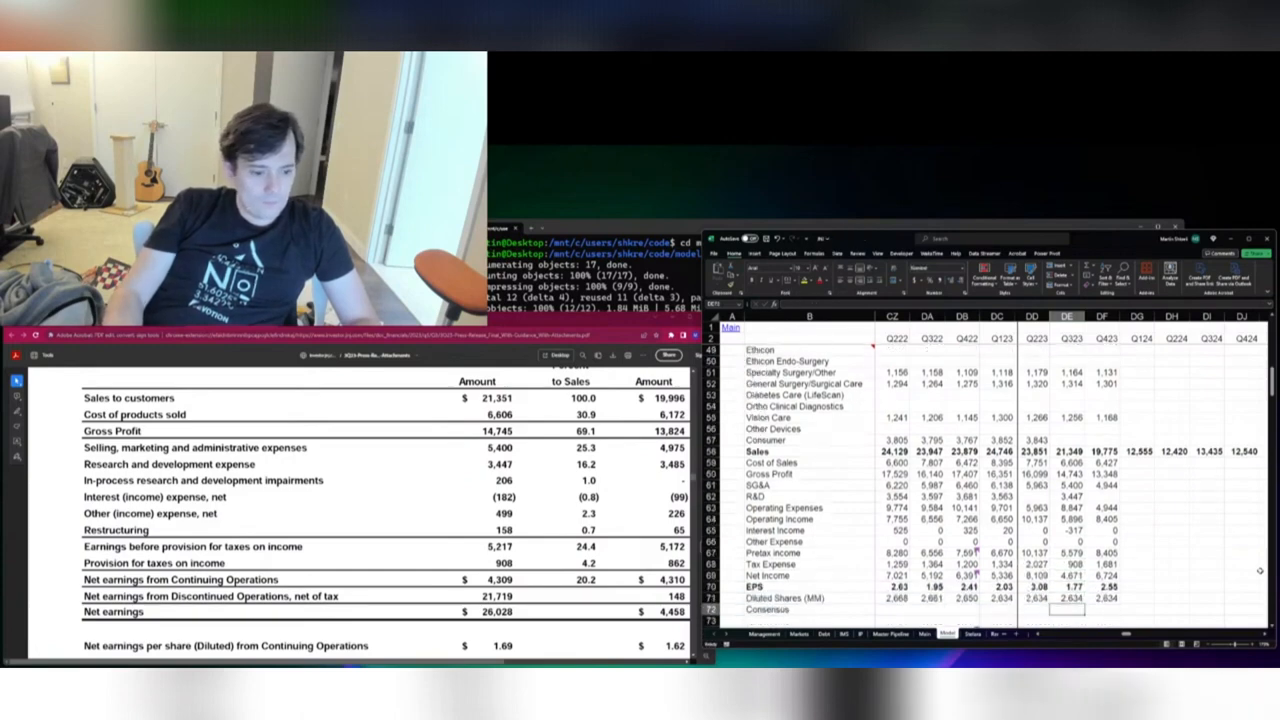
scroll(443, 575, "down", 3)
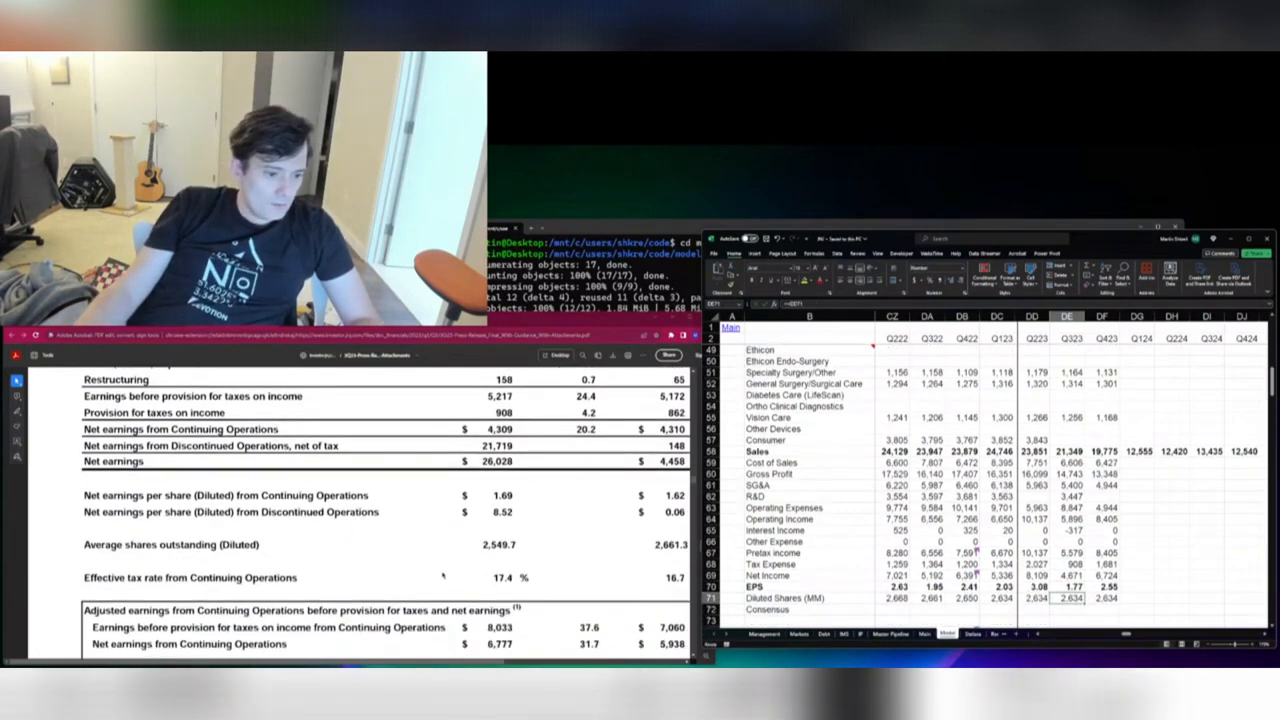
type("25,49")
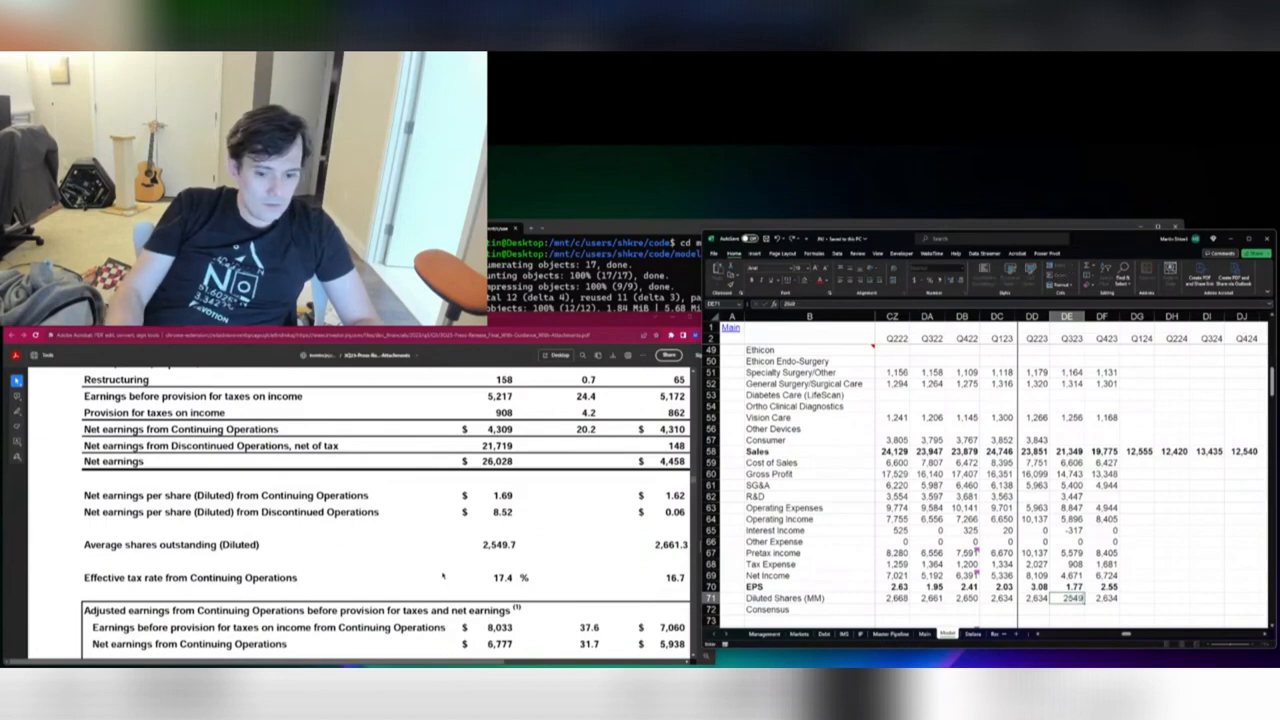
type("7")
key("Return")
key("Up")
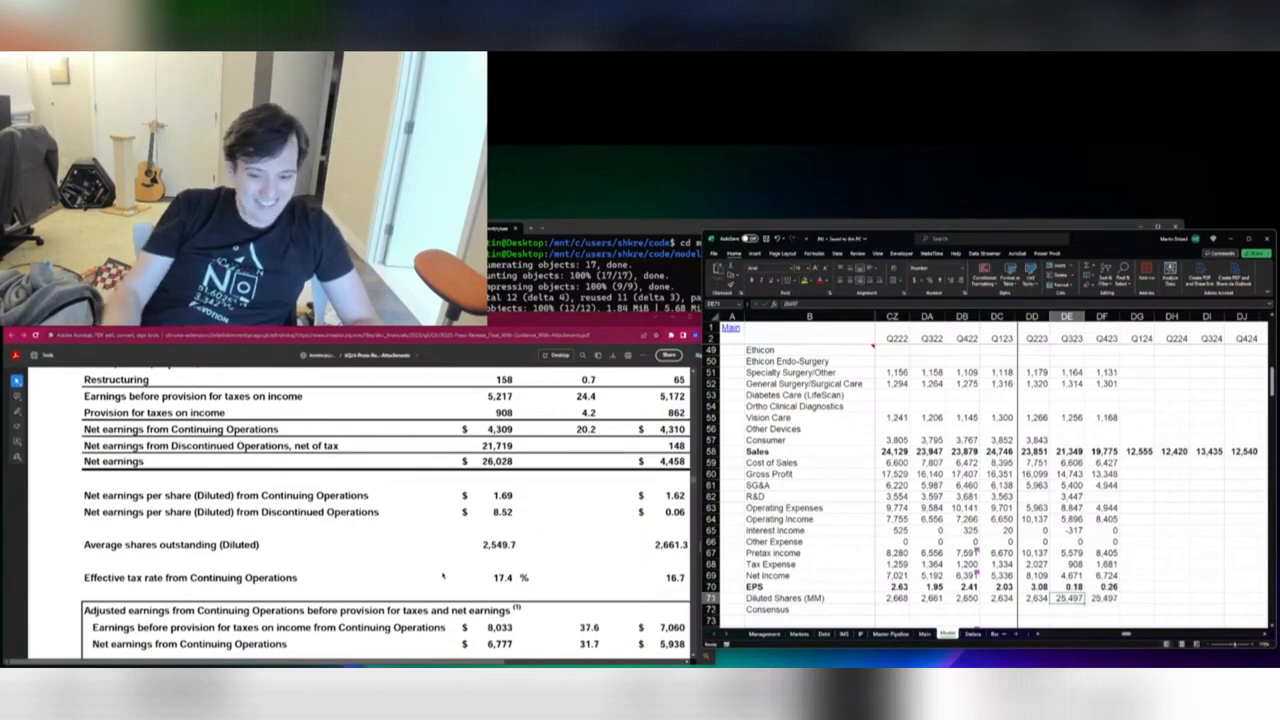
type("2549")
key("Return")
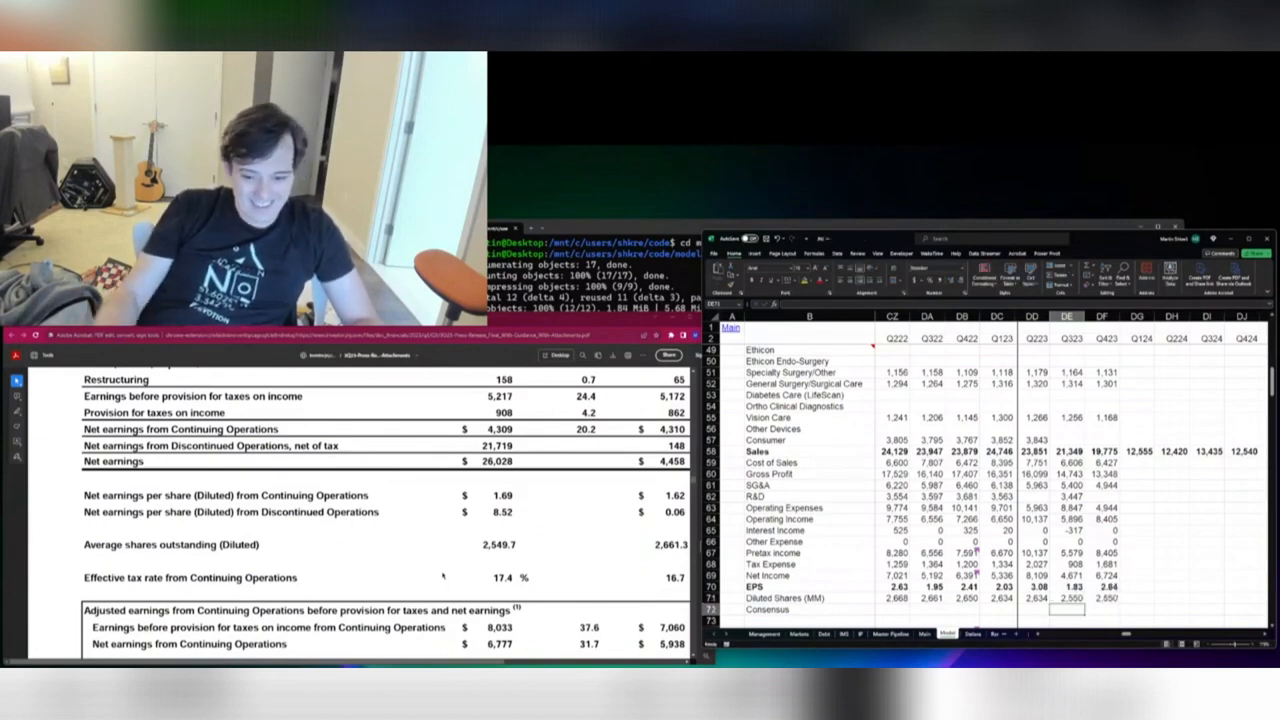
Review the adjusted third-quarter earnings and the nine-month statement of earnings in the release PDF
scroll(400, 565, "down", 3)
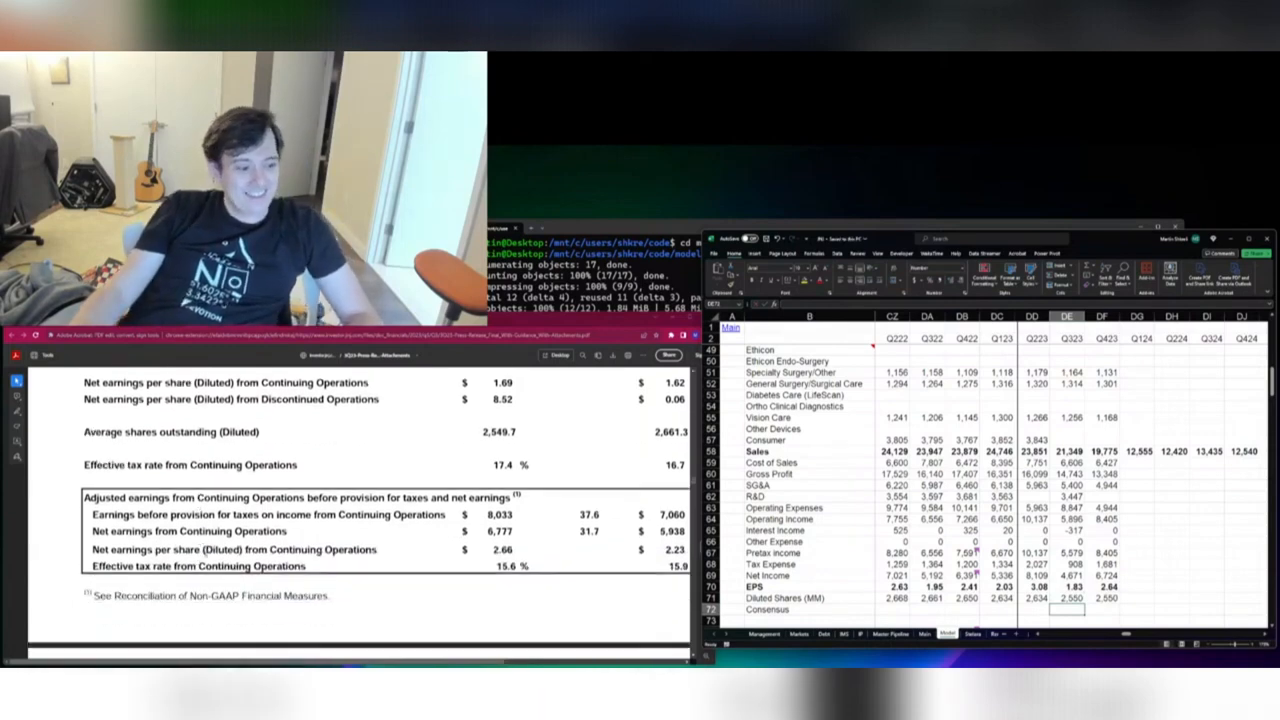
scroll(236, 565, "down", 5)
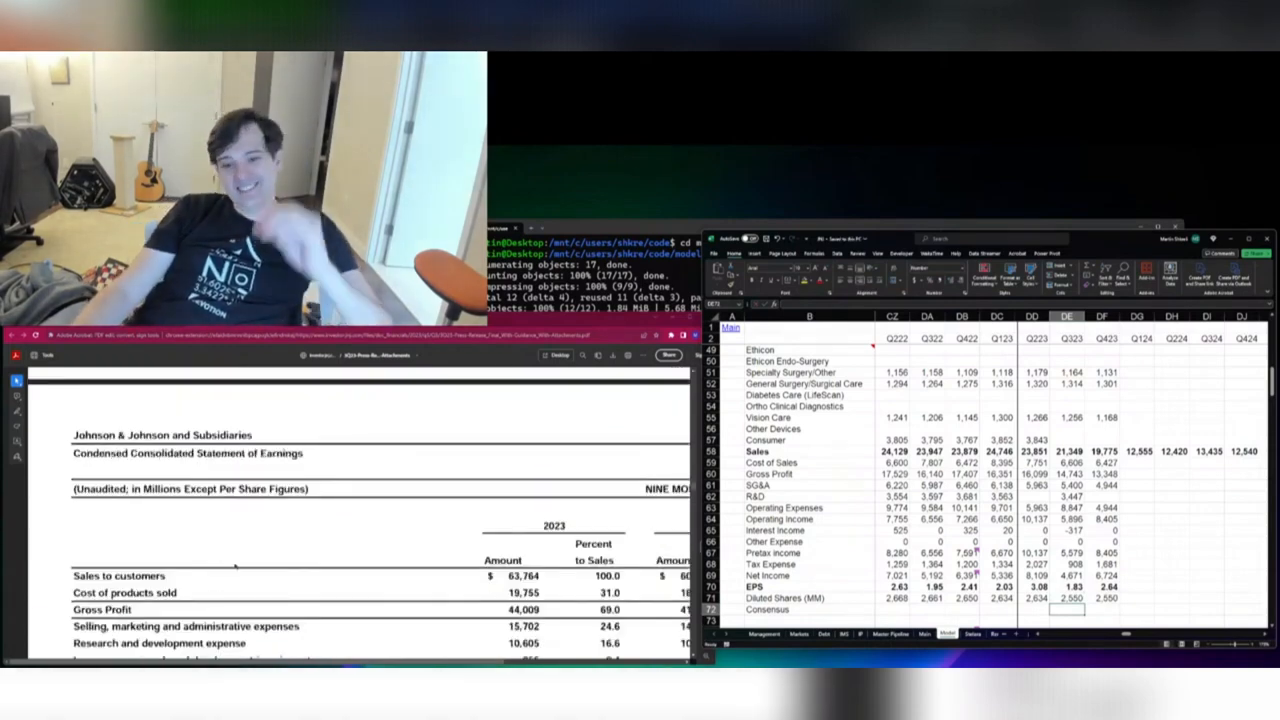
scroll(230, 570, "down", 8)
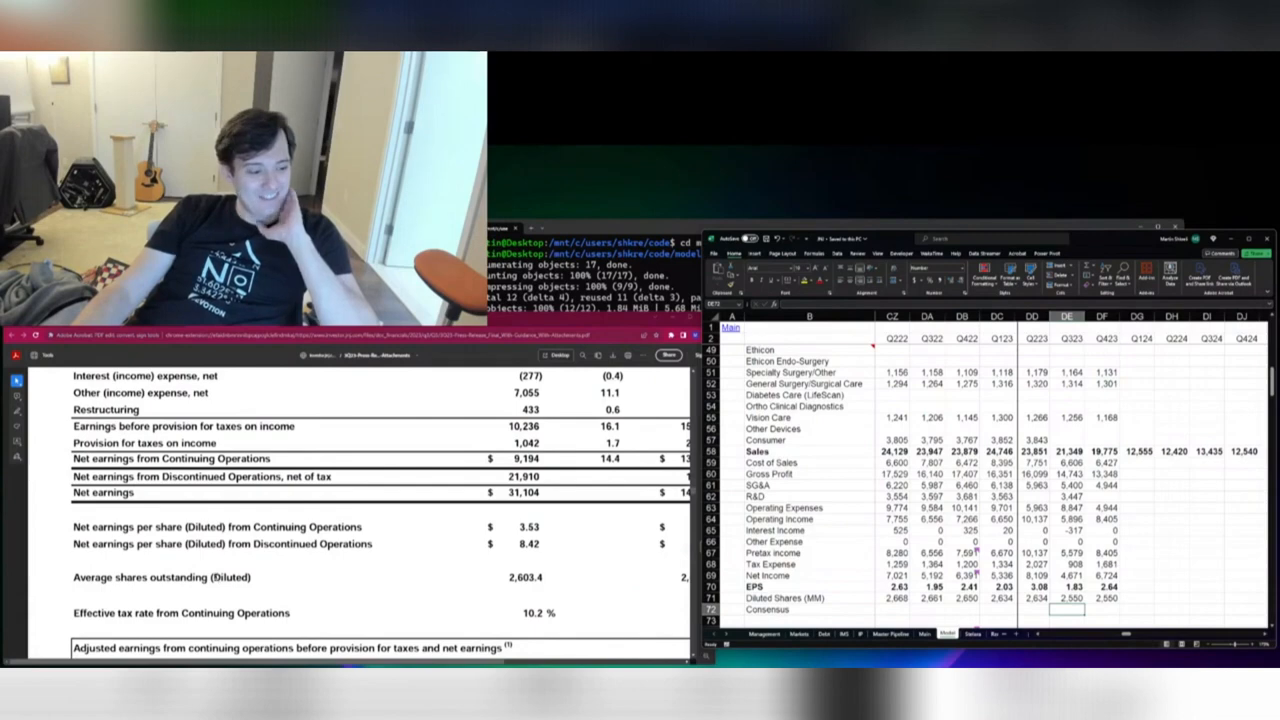
scroll(213, 577, "down", 1)
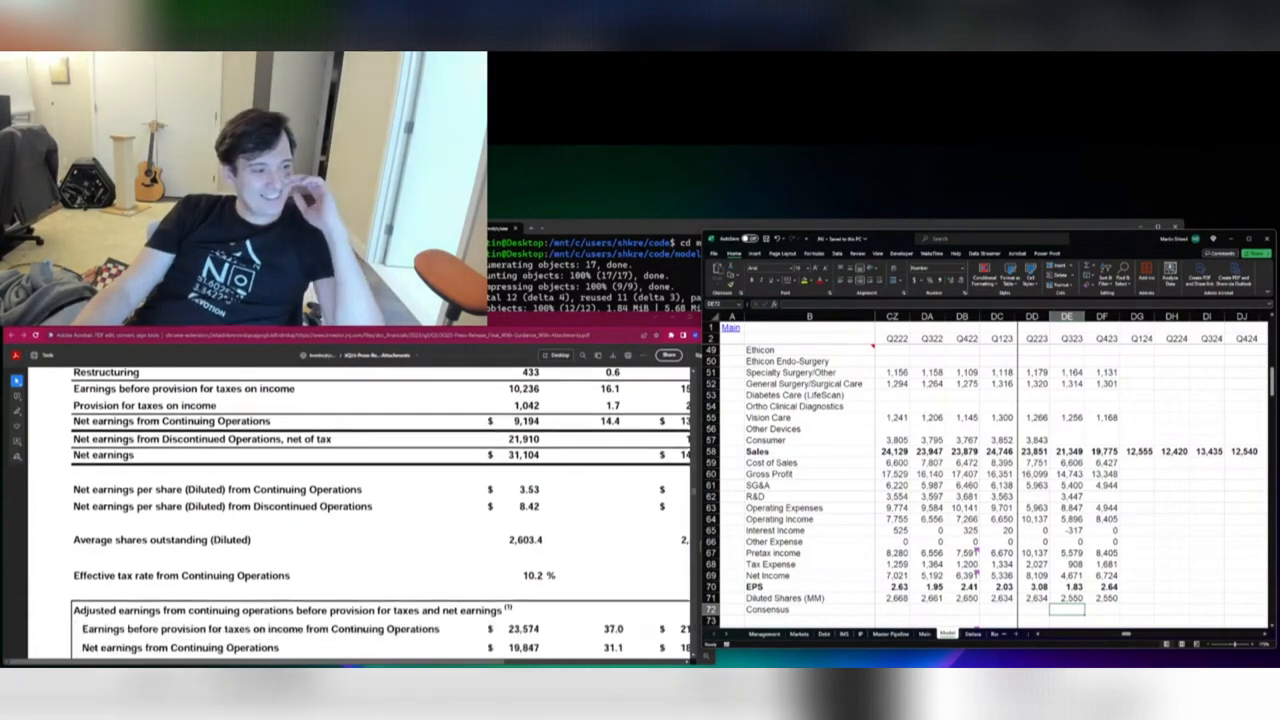
Return to the Johnson & Johnson Q3 2023 results web page and open the full investor news list, checking its first page
left_click(120, 318)
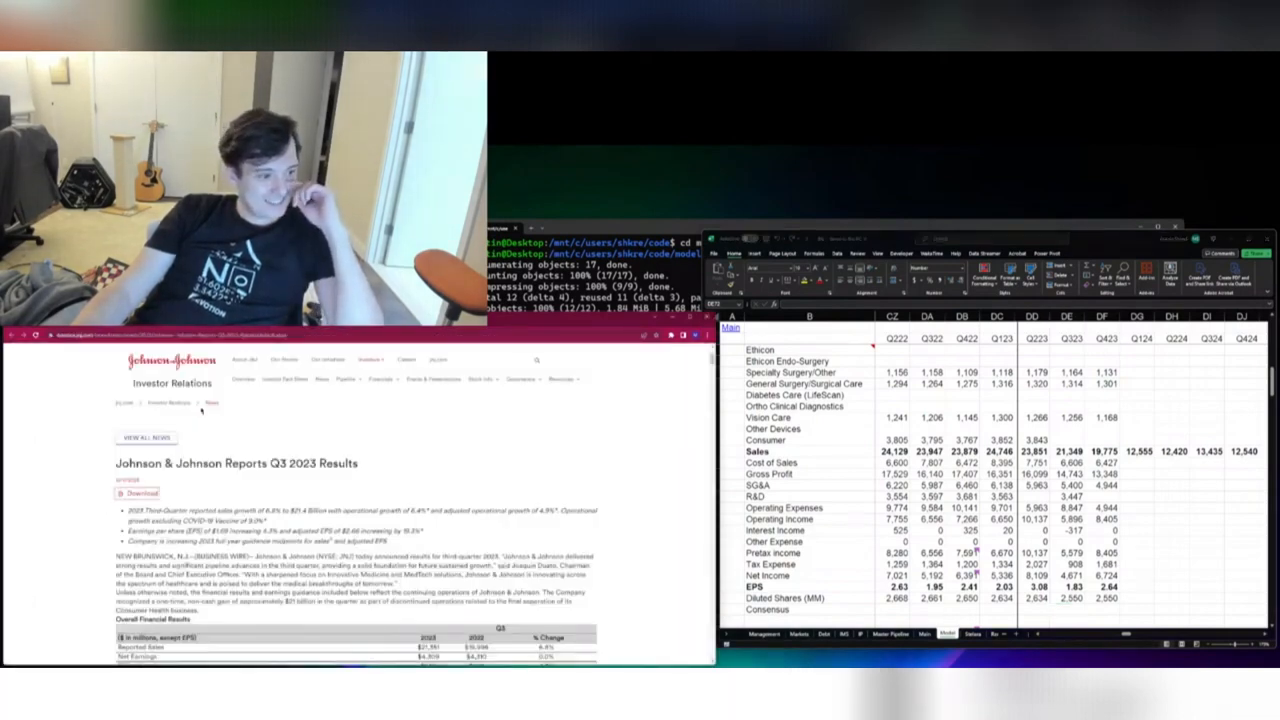
left_click(135, 438)
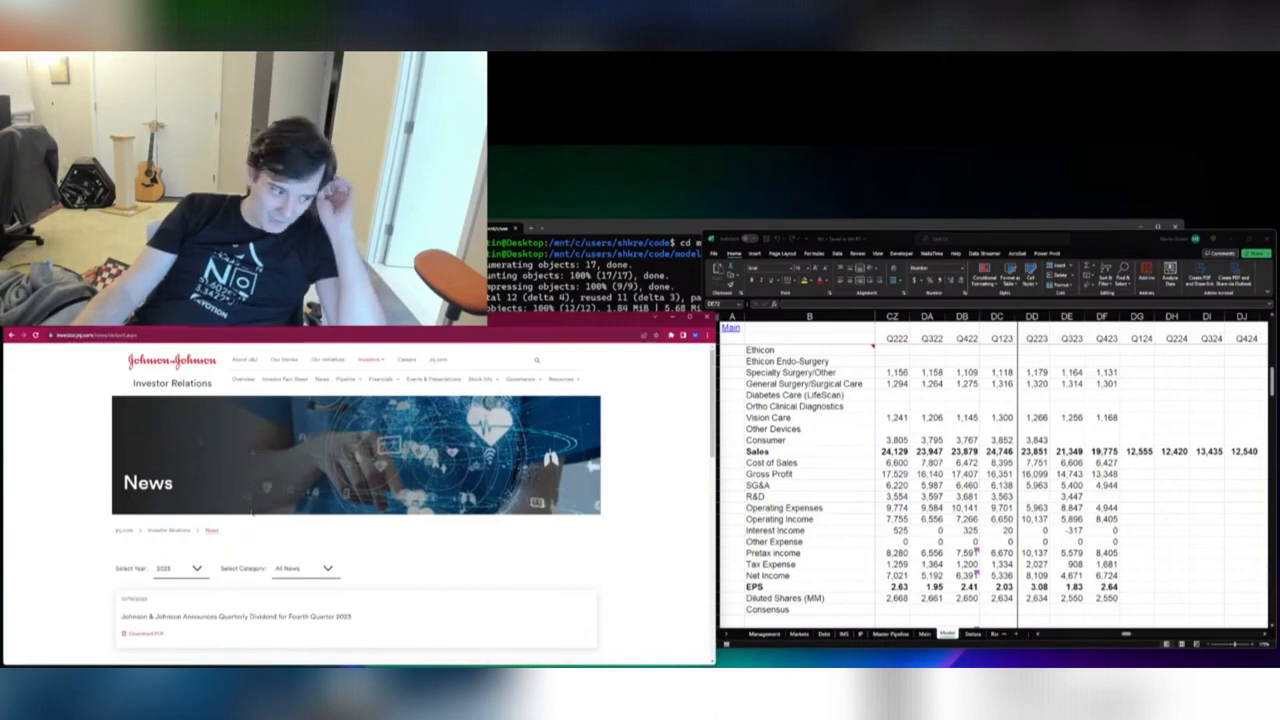
scroll(253, 515, "down", 5)
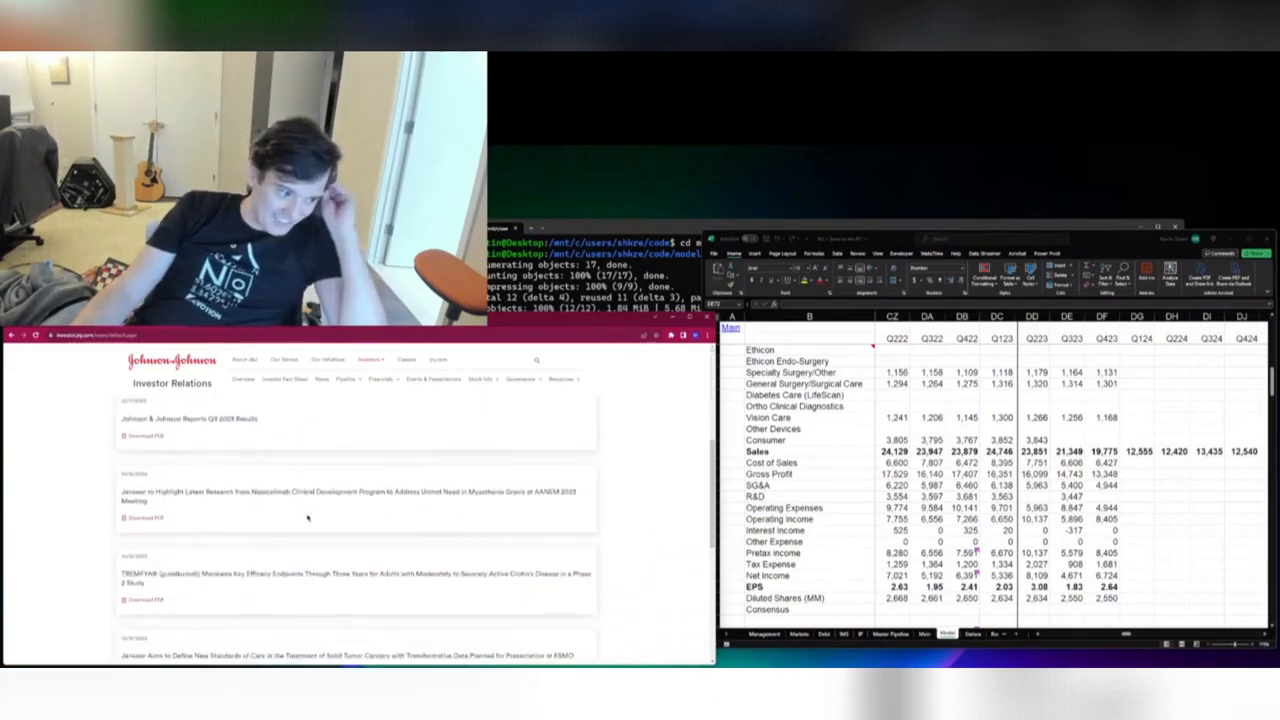
scroll(307, 517, "down", 3)
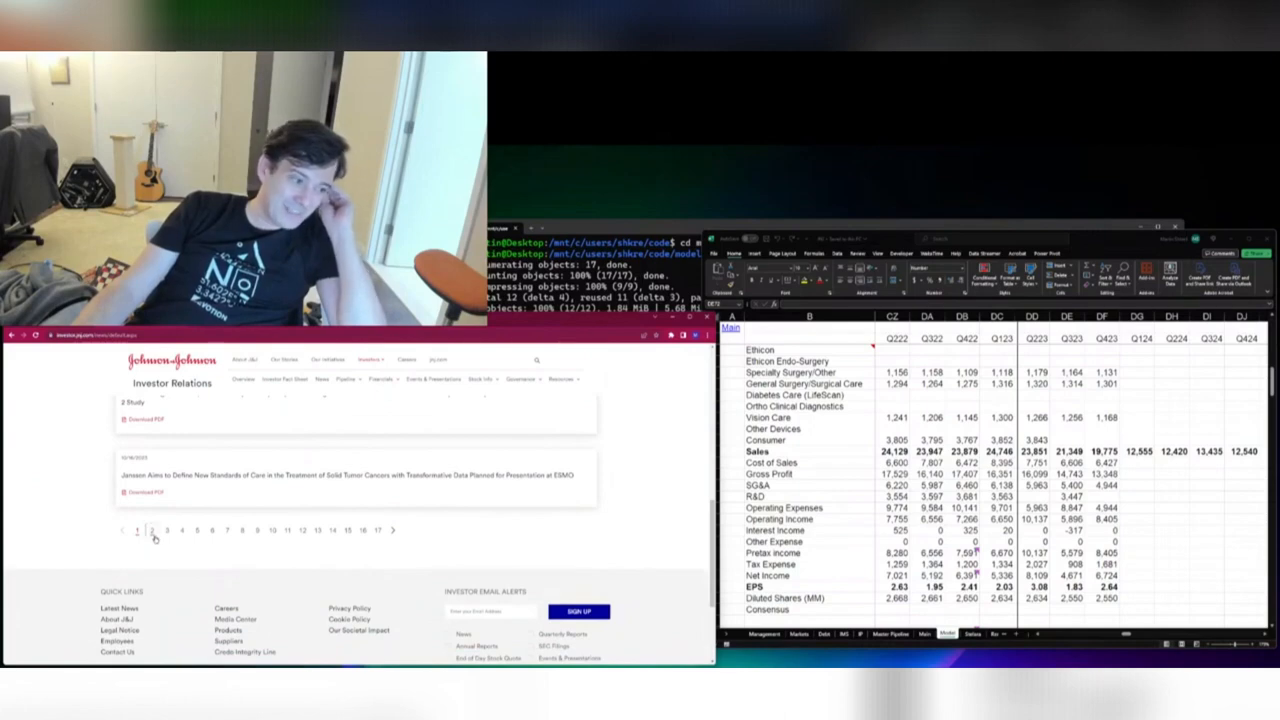
Examine the release headlines on pages 2 and 3 of the 2023 news list
left_click(152, 531)
scroll(407, 497, "up", 5)
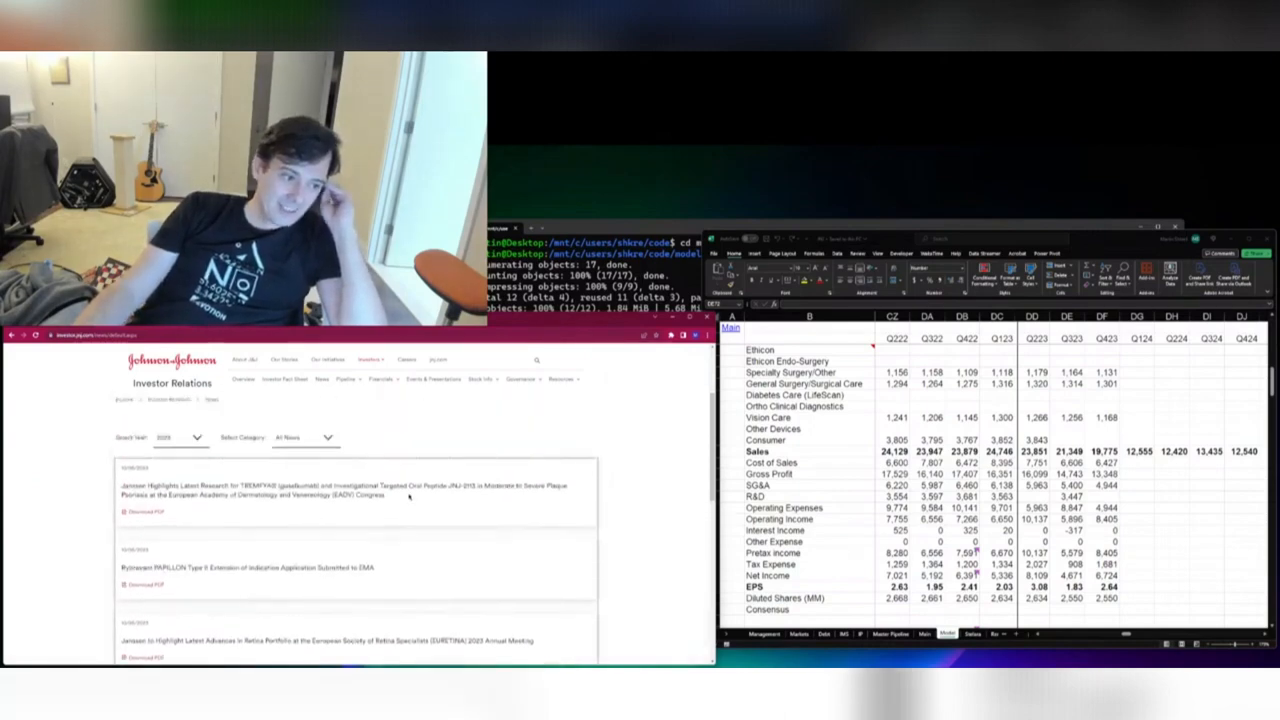
scroll(412, 496, "down", 8)
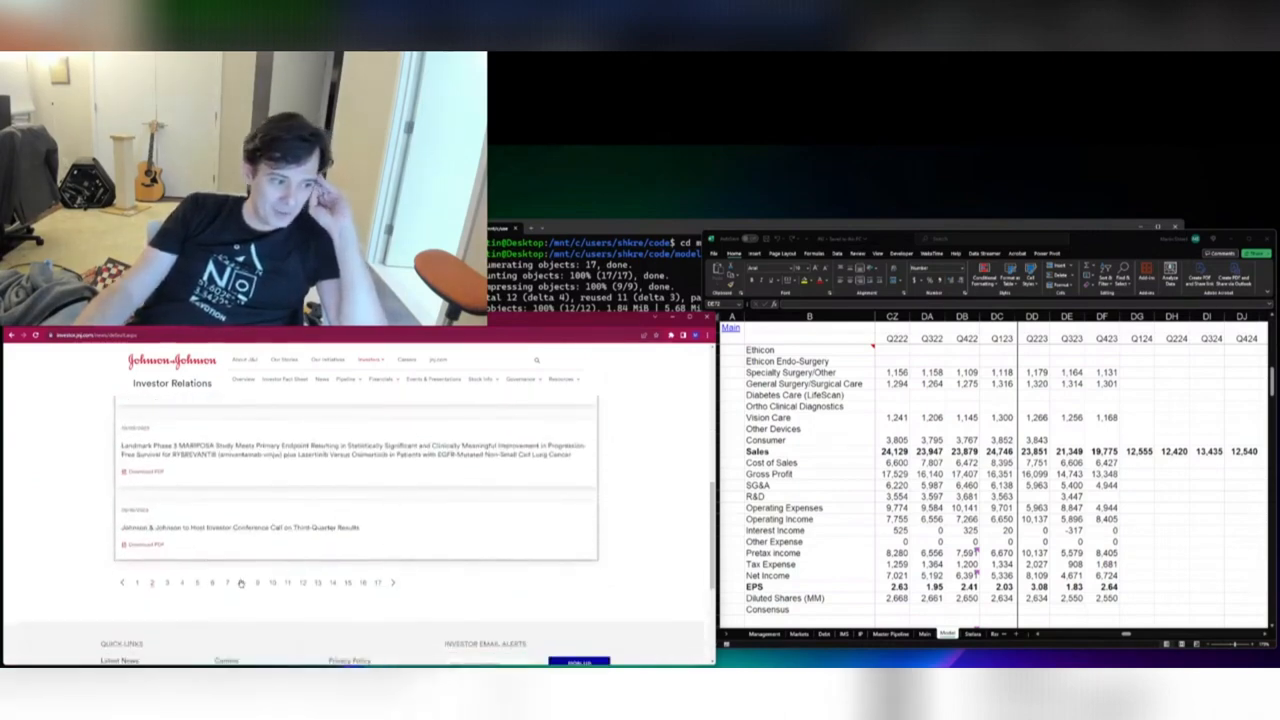
left_click(166, 583)
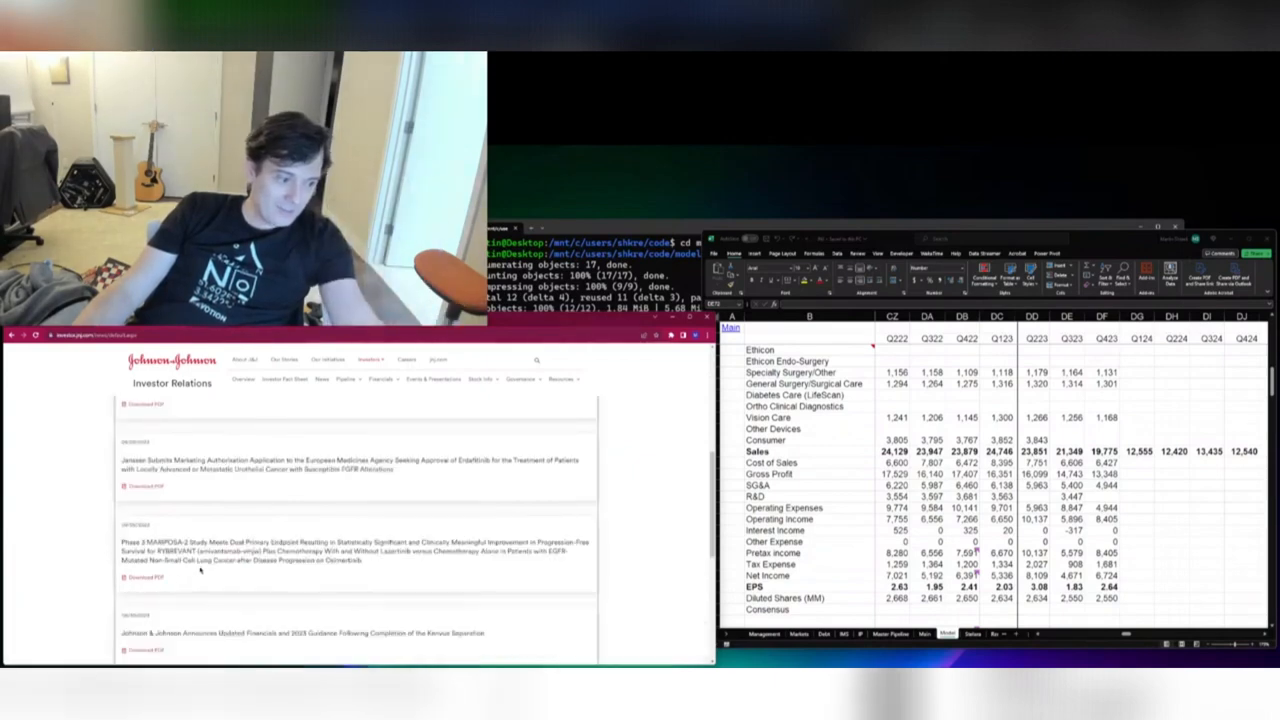
scroll(365, 517, "up", 5)
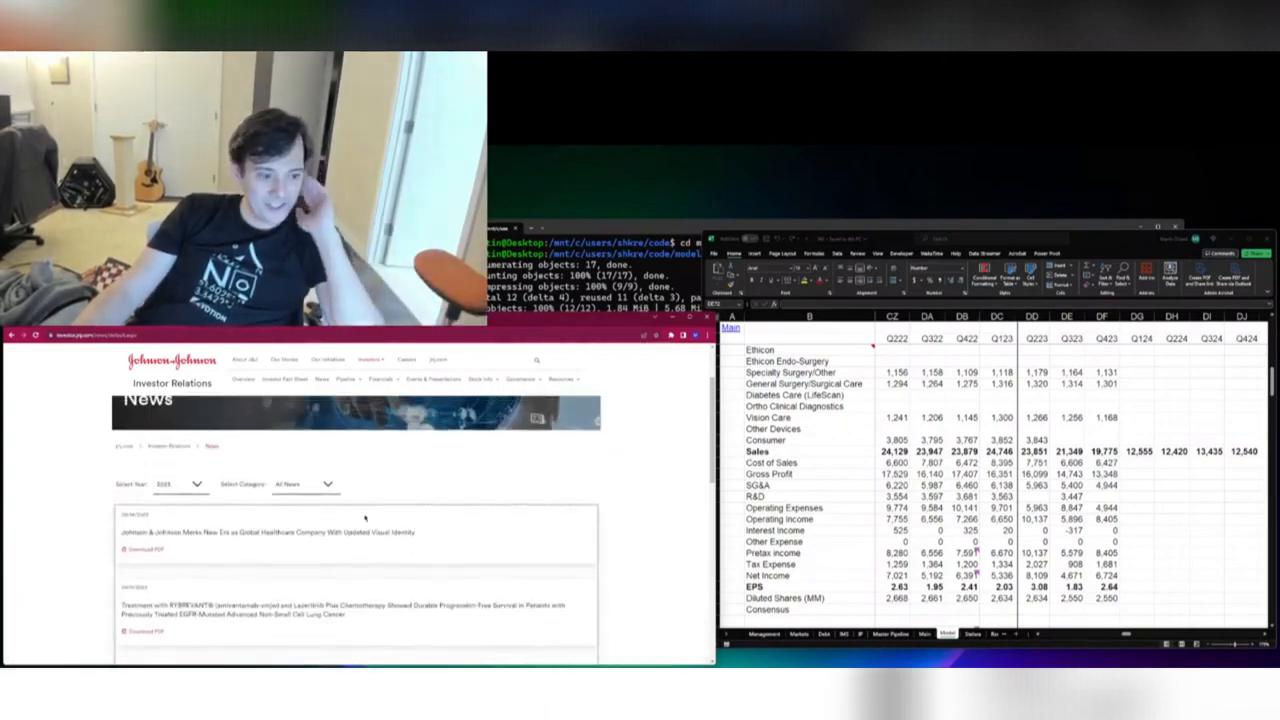
scroll(365, 517, "down", 5)
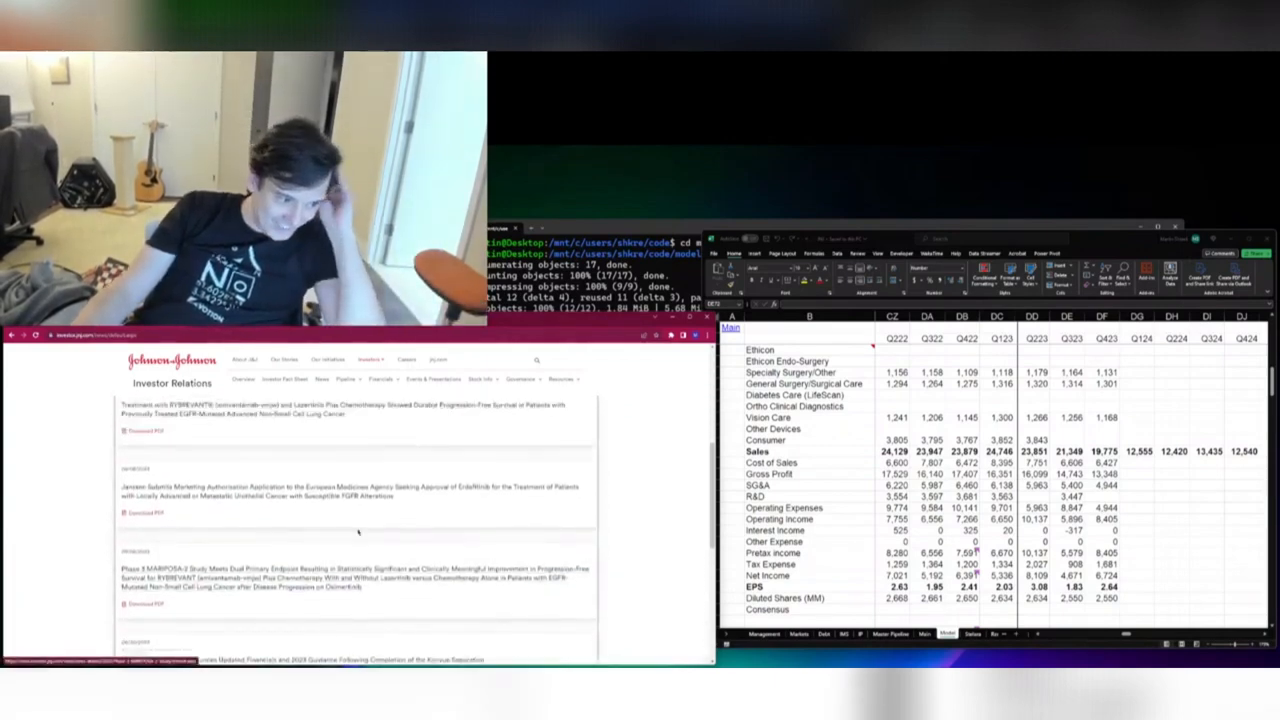
scroll(370, 510, "down", 2)
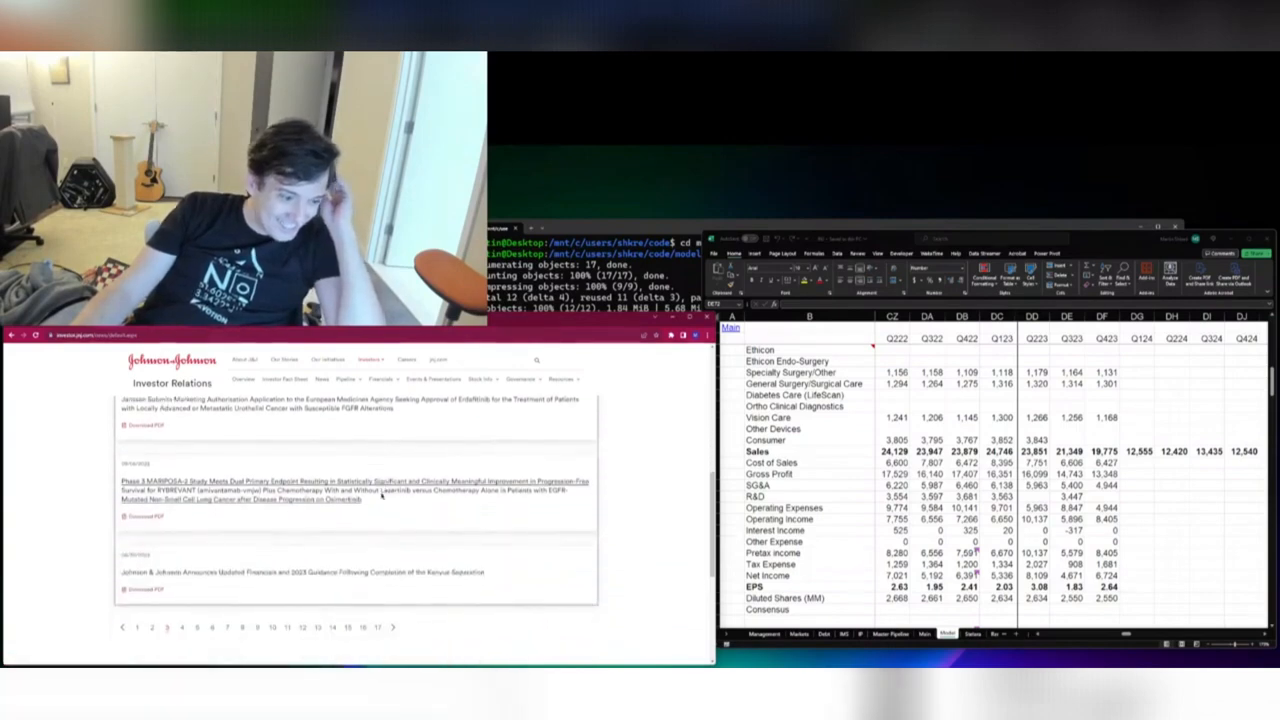
scroll(381, 496, "down", 2)
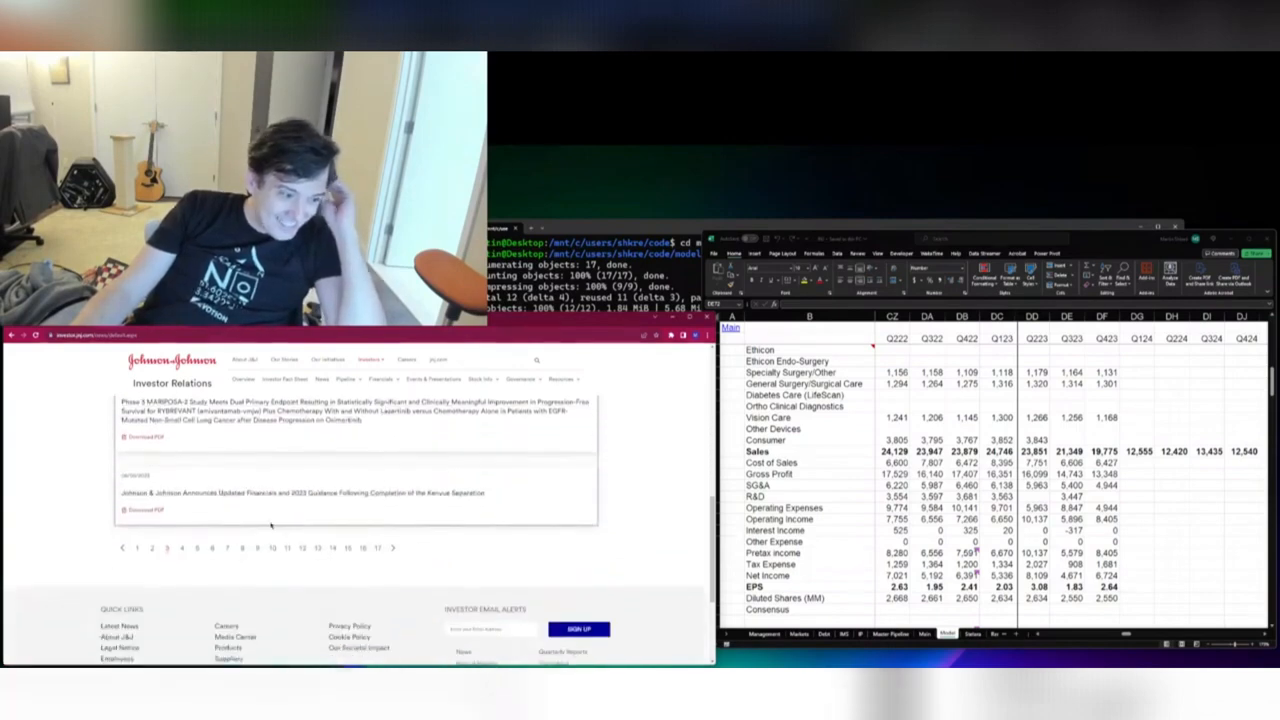
Examine the older release headlines on pages 4 and 5 of the 2023 news list
left_click(181, 548)
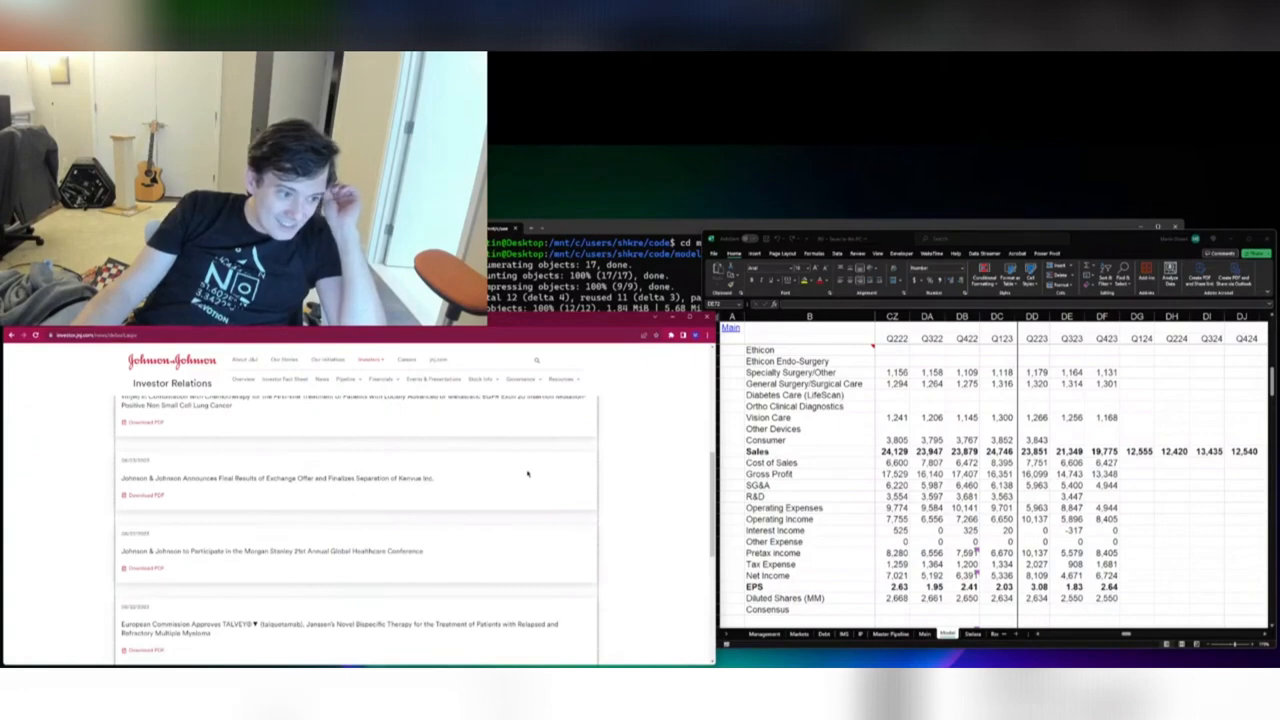
scroll(522, 500, "down", 2)
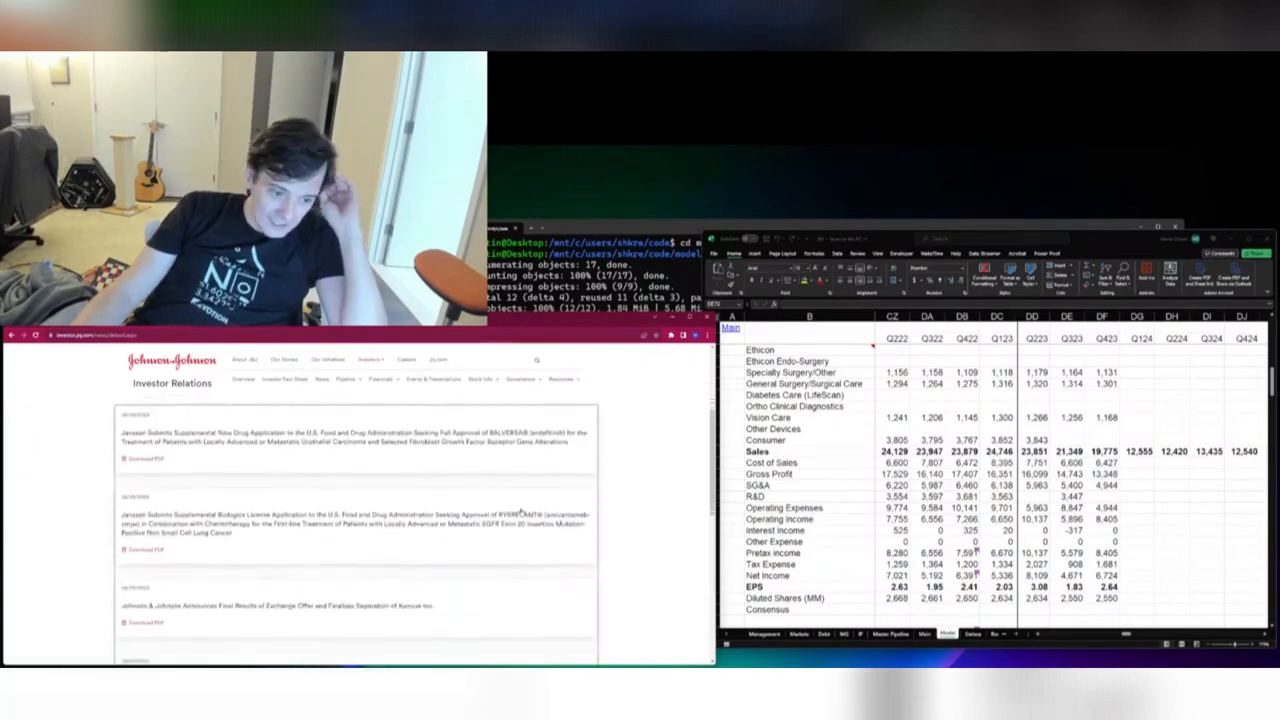
scroll(518, 512, "down", 3)
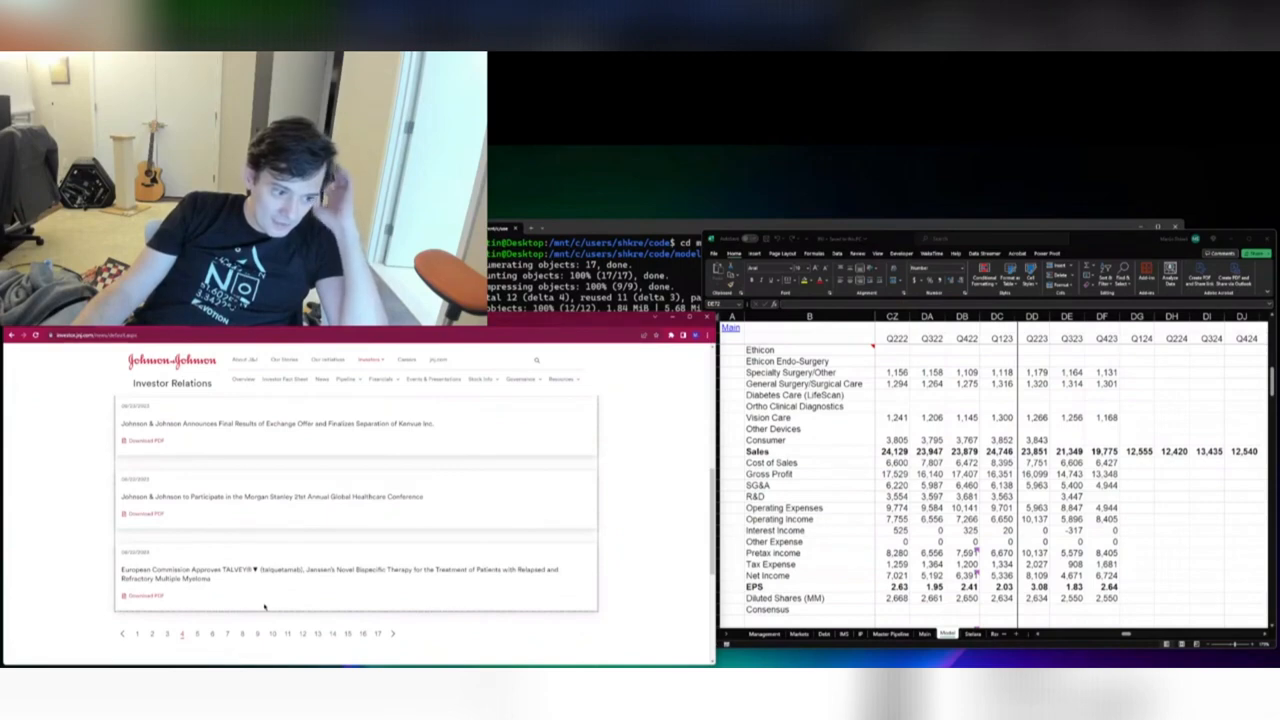
left_click(197, 638)
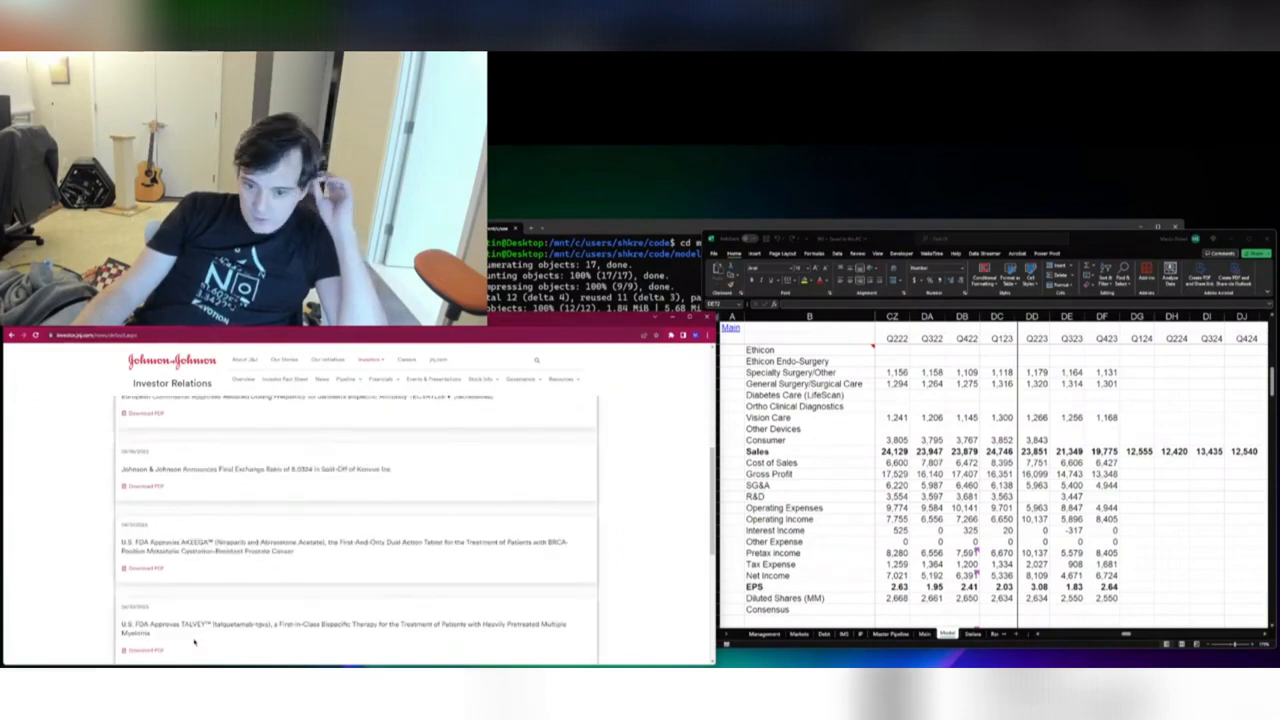
scroll(360, 607, "up", 5)
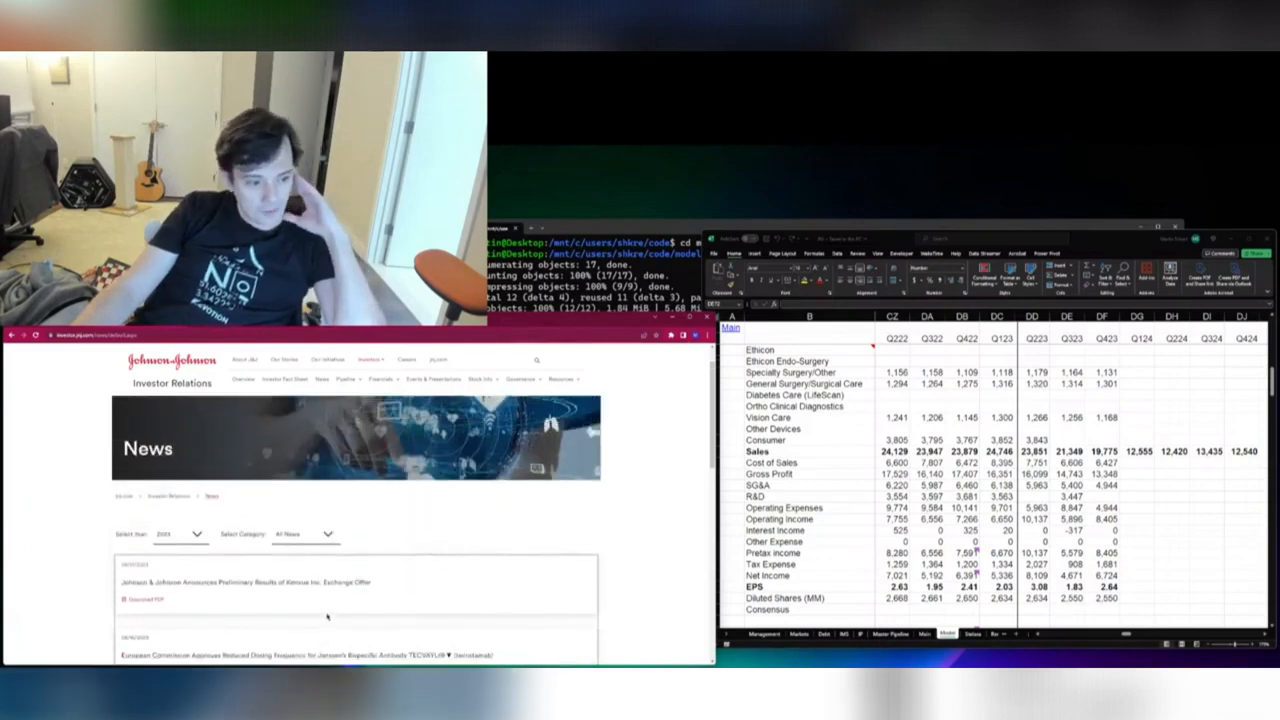
scroll(340, 612, "down", 2)
scroll(328, 618, "down", 2)
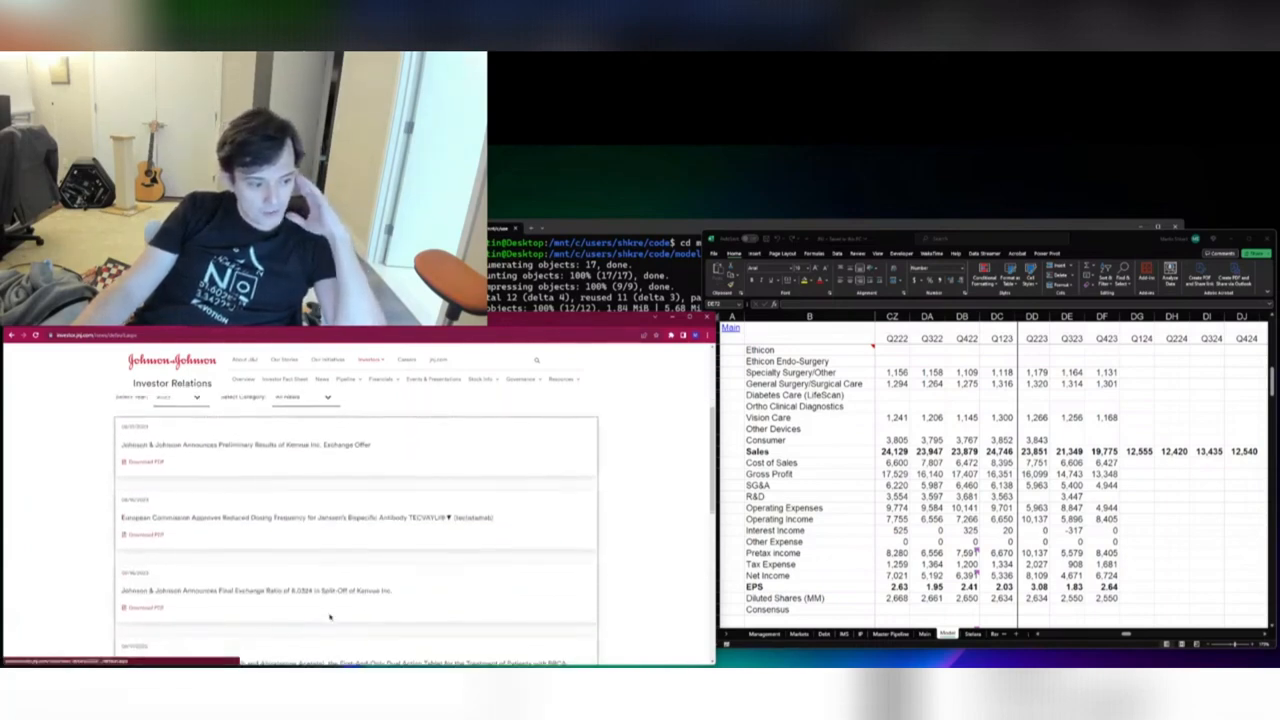
scroll(330, 617, "down", 1)
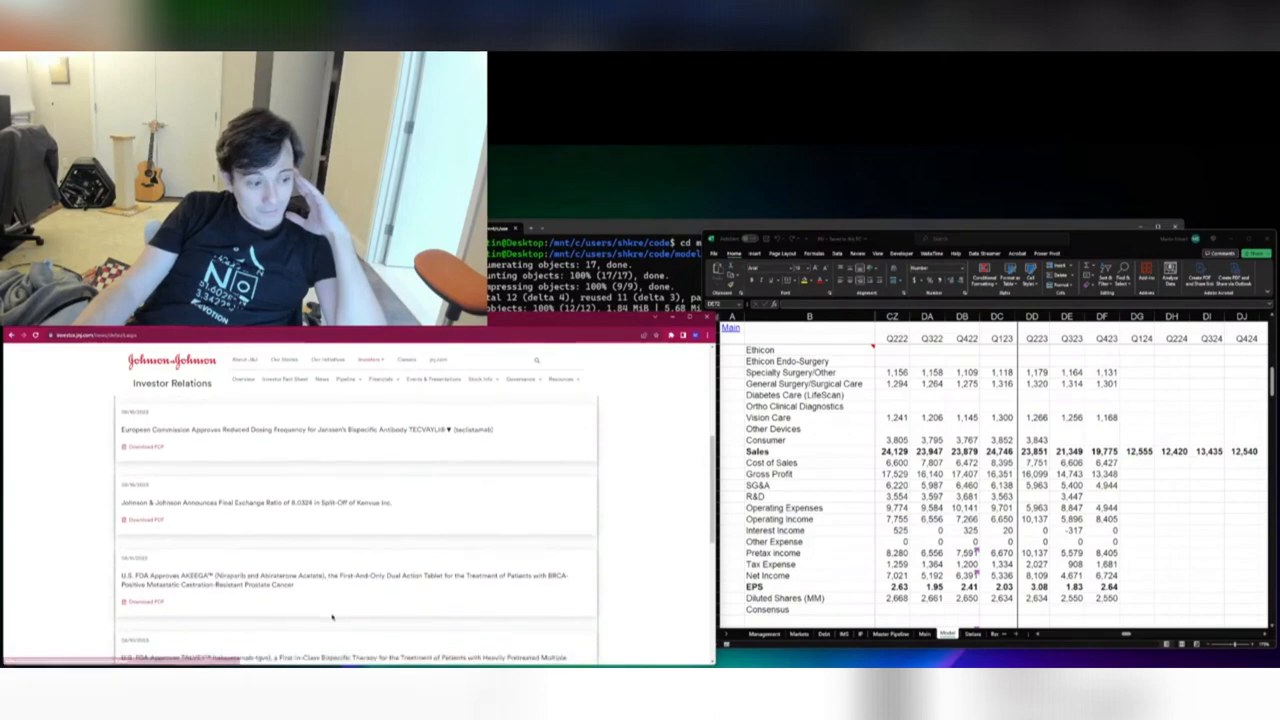
scroll(345, 616, "down", 2)
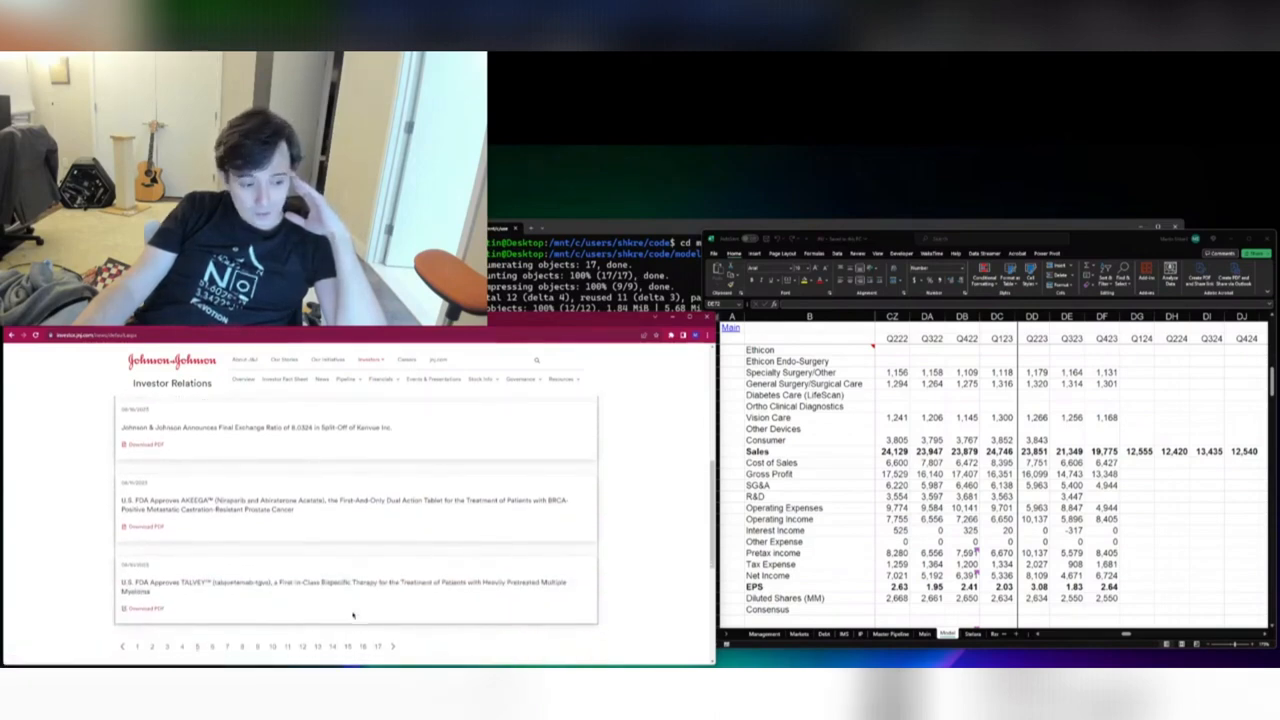
scroll(349, 612, "down", 1)
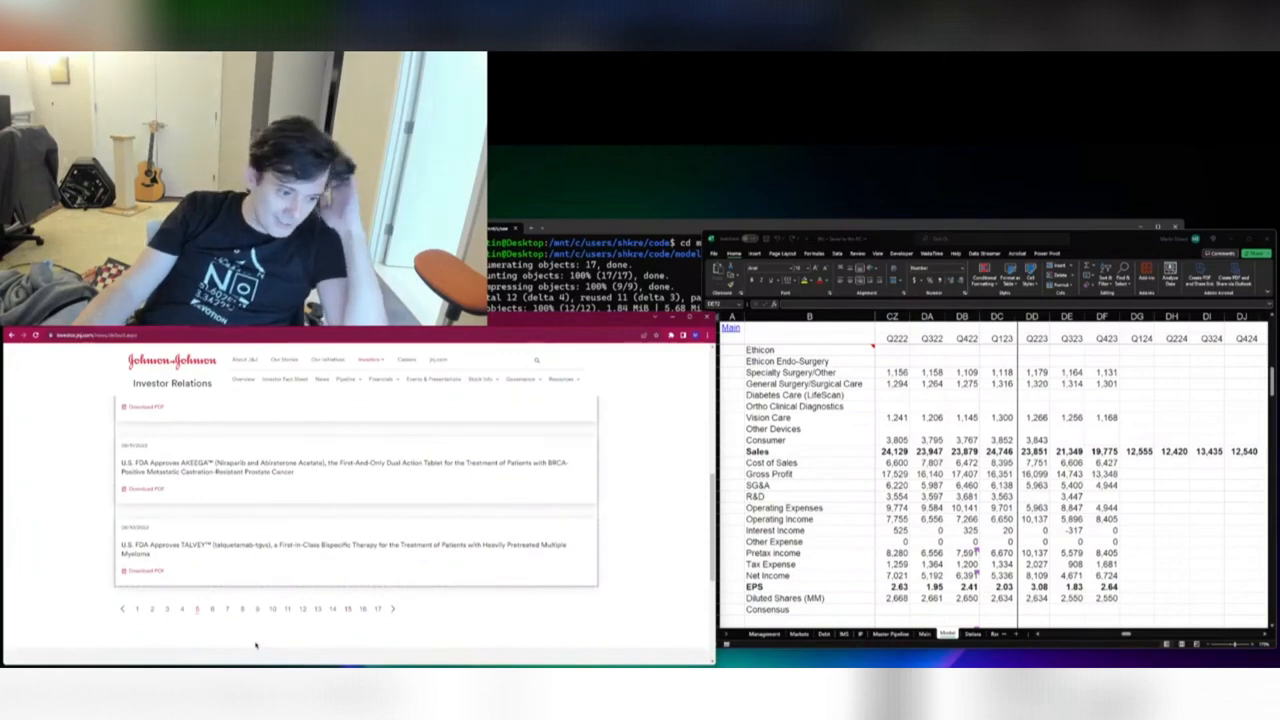
Find the Q2 2023 results release on page 6 of the news list and open its downloadable PDF
left_click(211, 609)
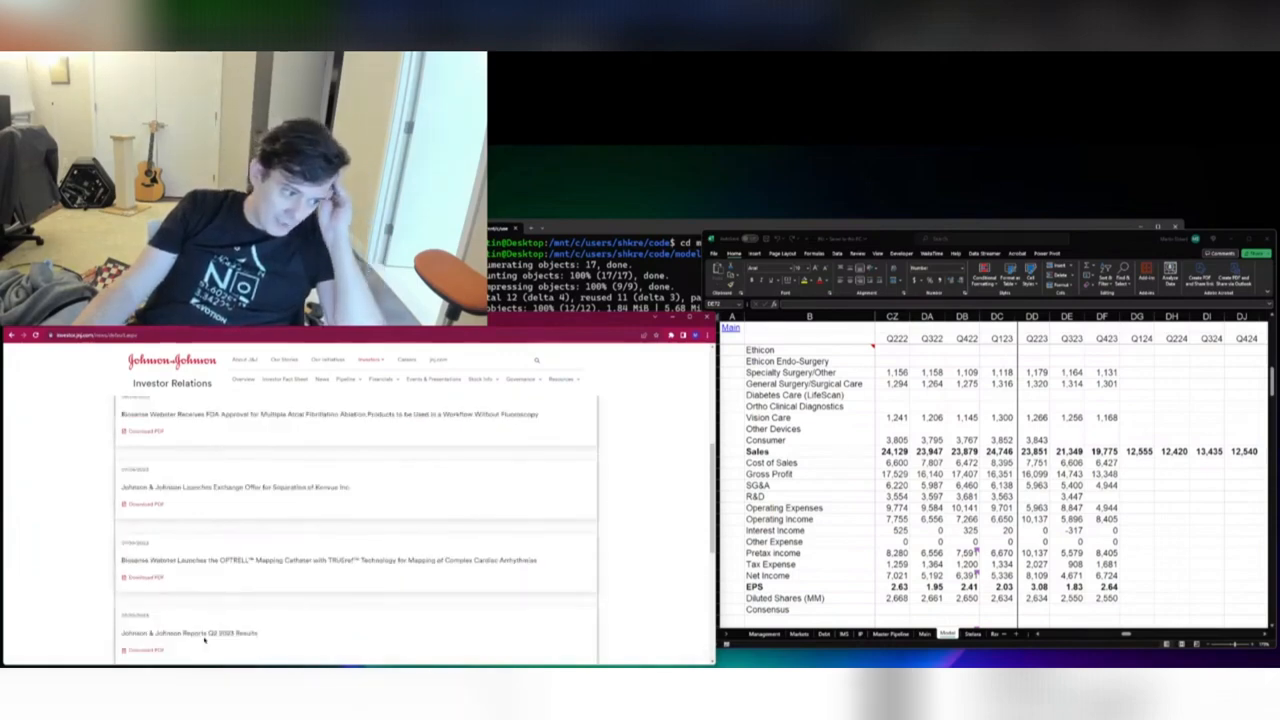
left_click(230, 632)
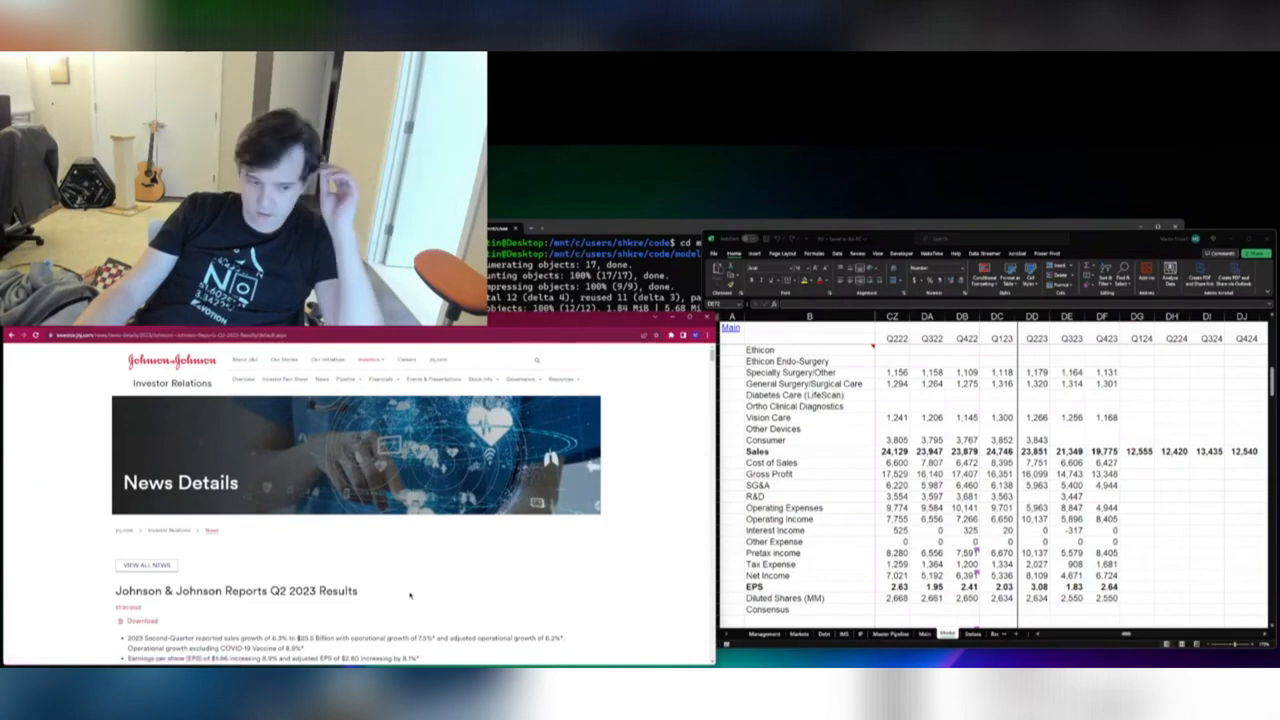
scroll(171, 594, "down", 2)
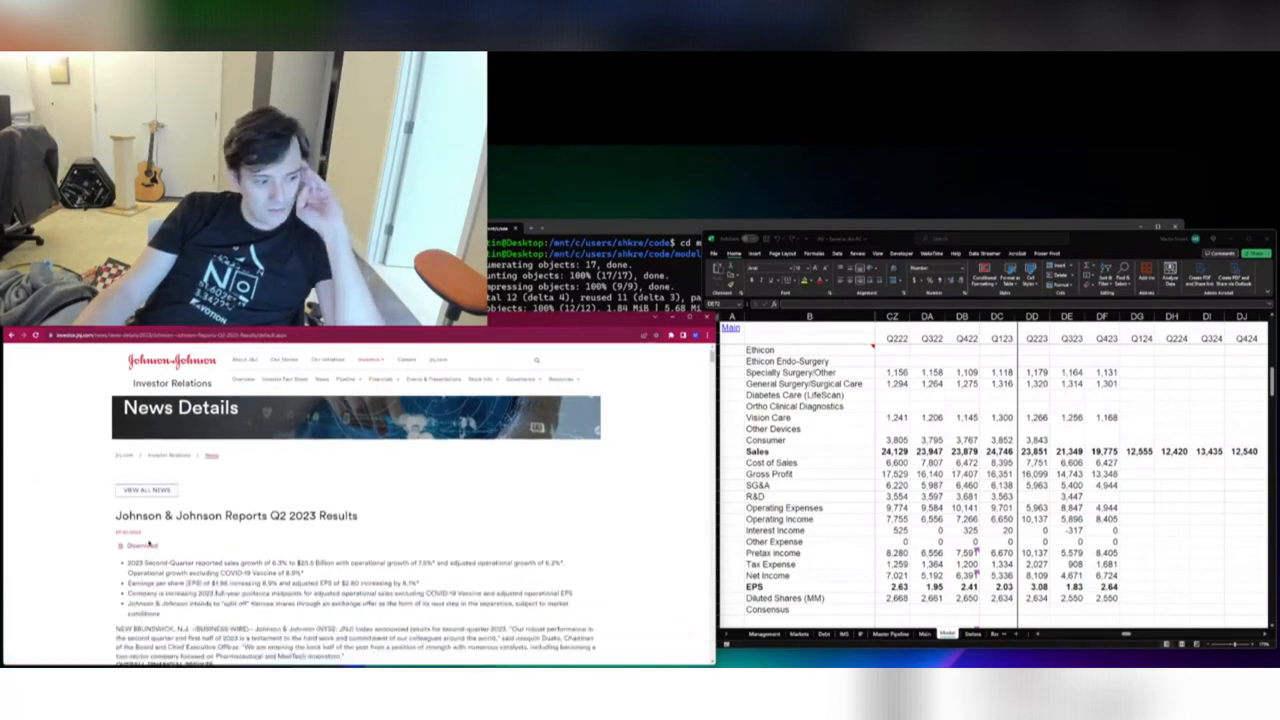
left_click(145, 545)
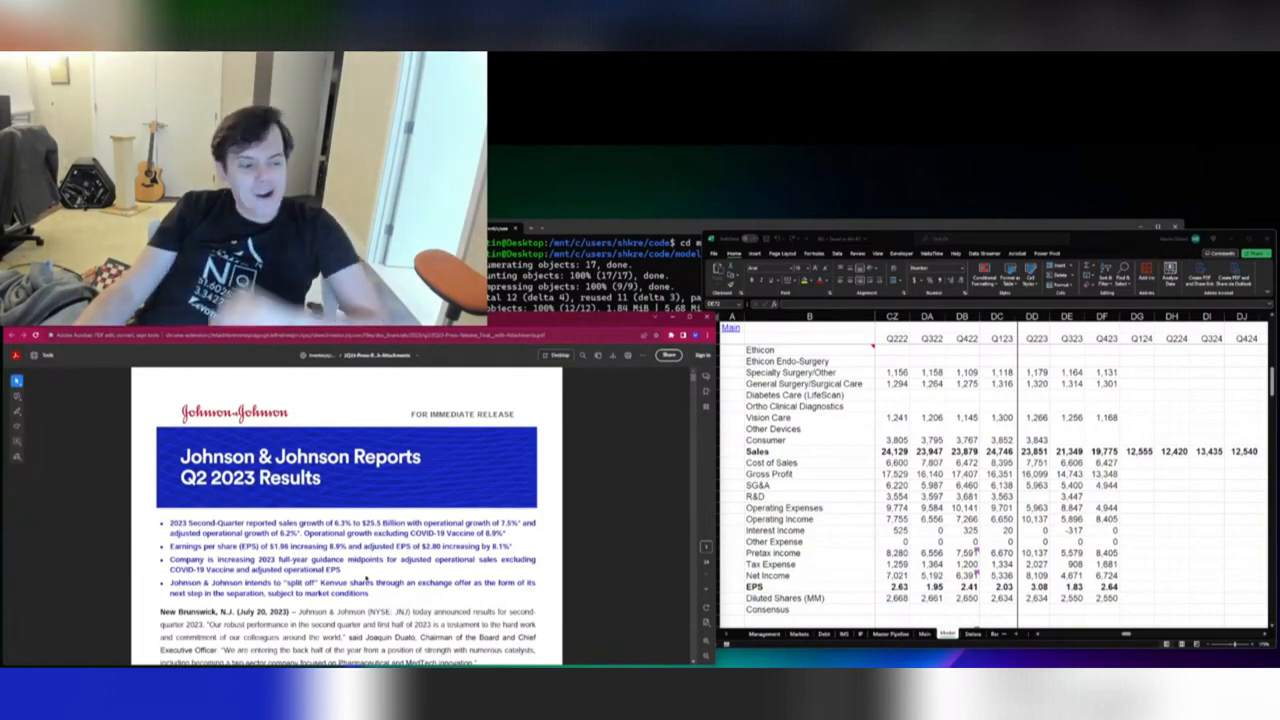
Look through the Q2 2023 release PDF for the second-quarter table of sales by business segment, enlarging the pages for reading
scroll(367, 580, "down", 3)
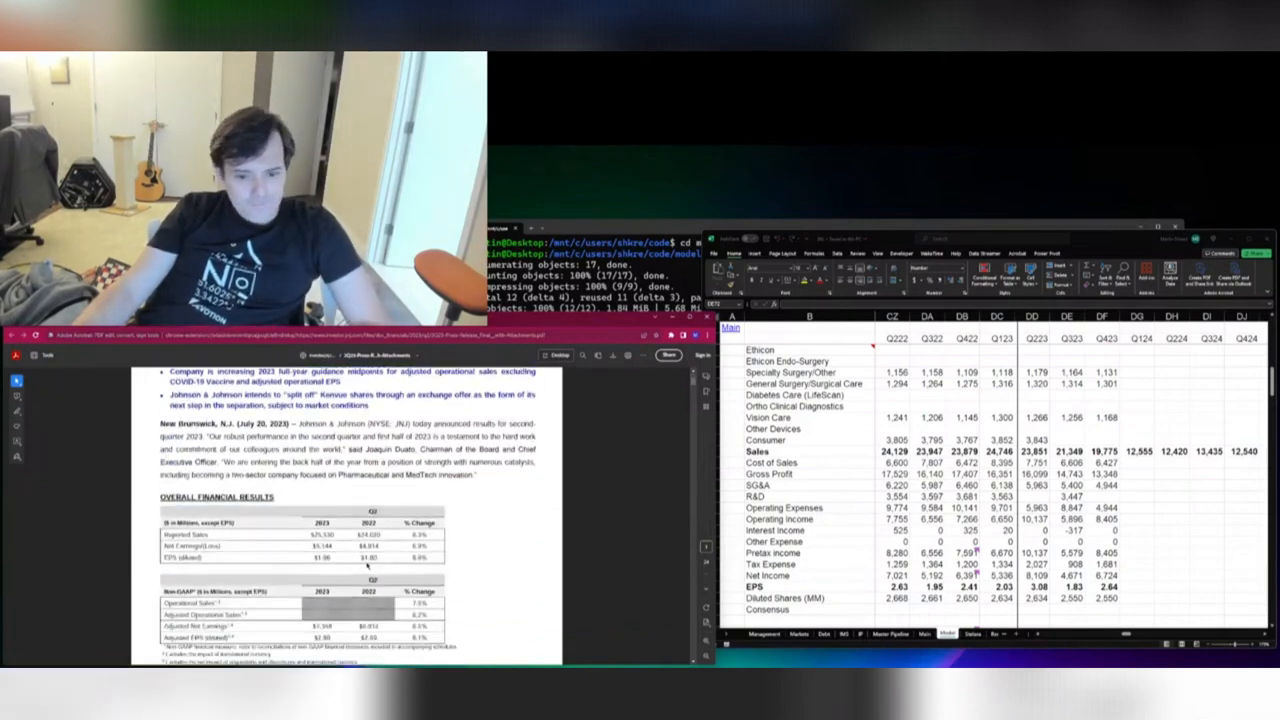
scroll(367, 565, "down", 10)
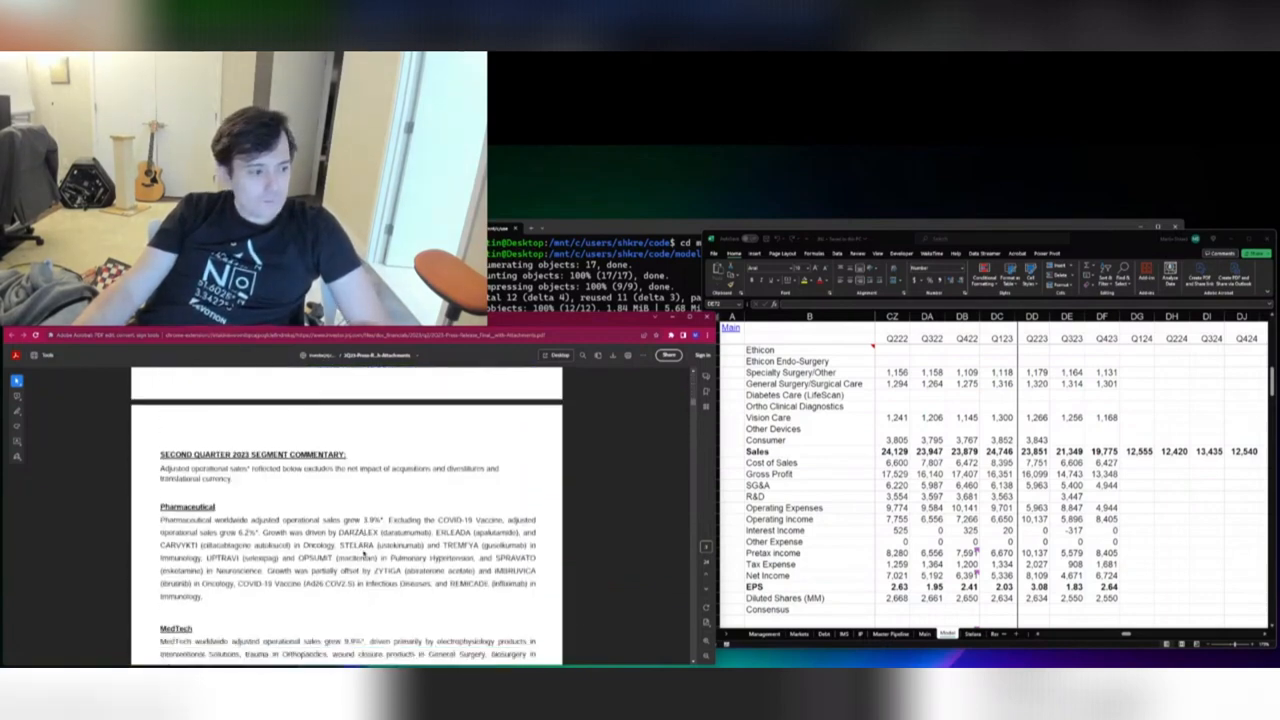
scroll(365, 553, "down", 5)
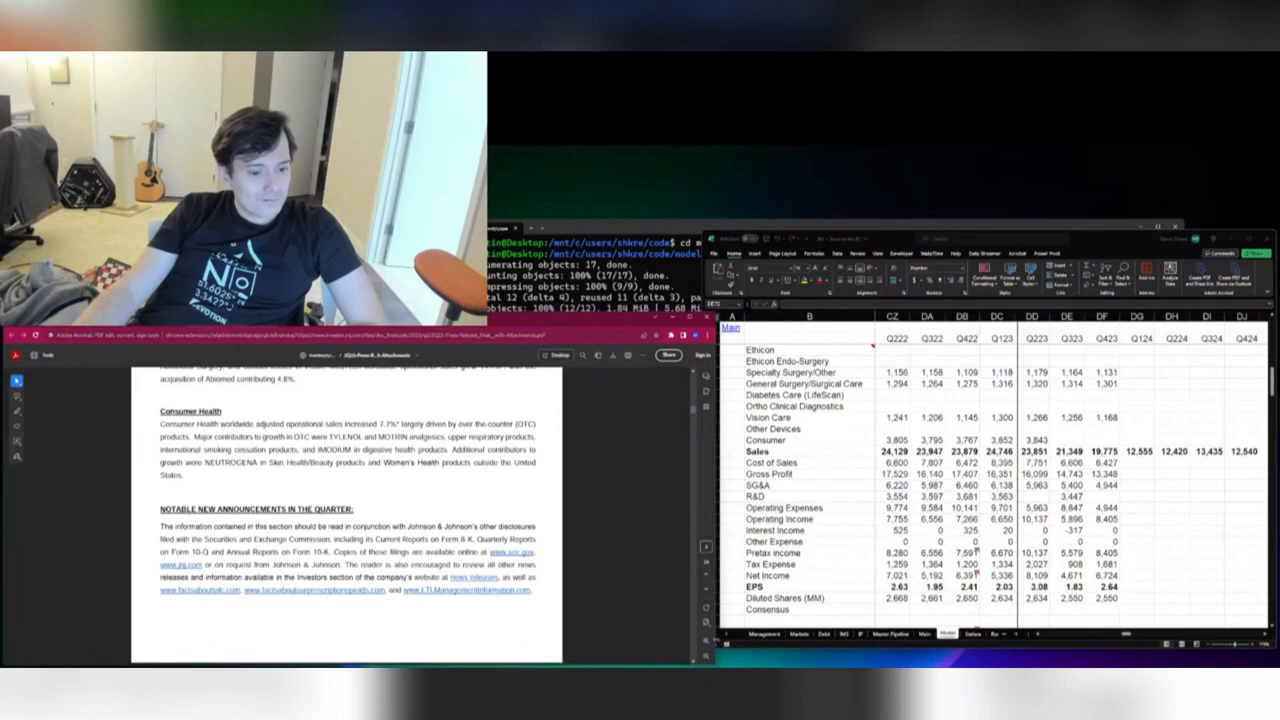
left_click(706, 641)
scroll(308, 550, "down", 10)
scroll(341, 538, "down", 15)
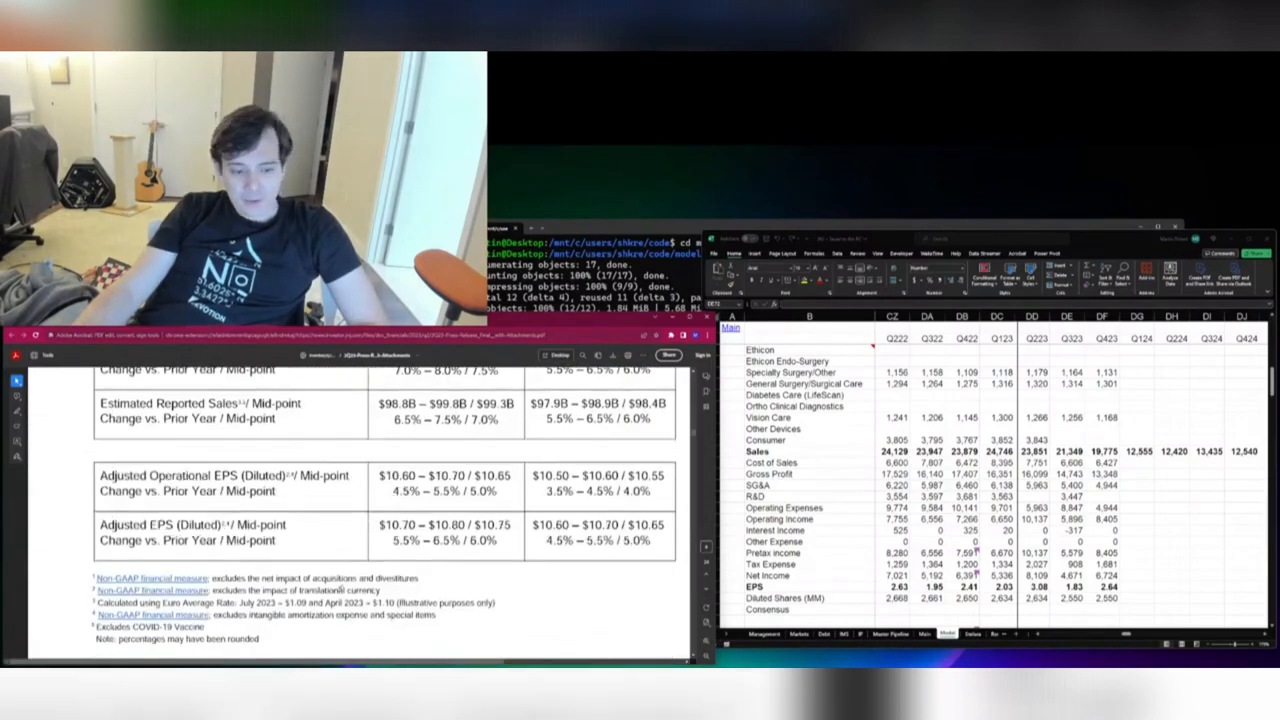
scroll(340, 590, "down", 15)
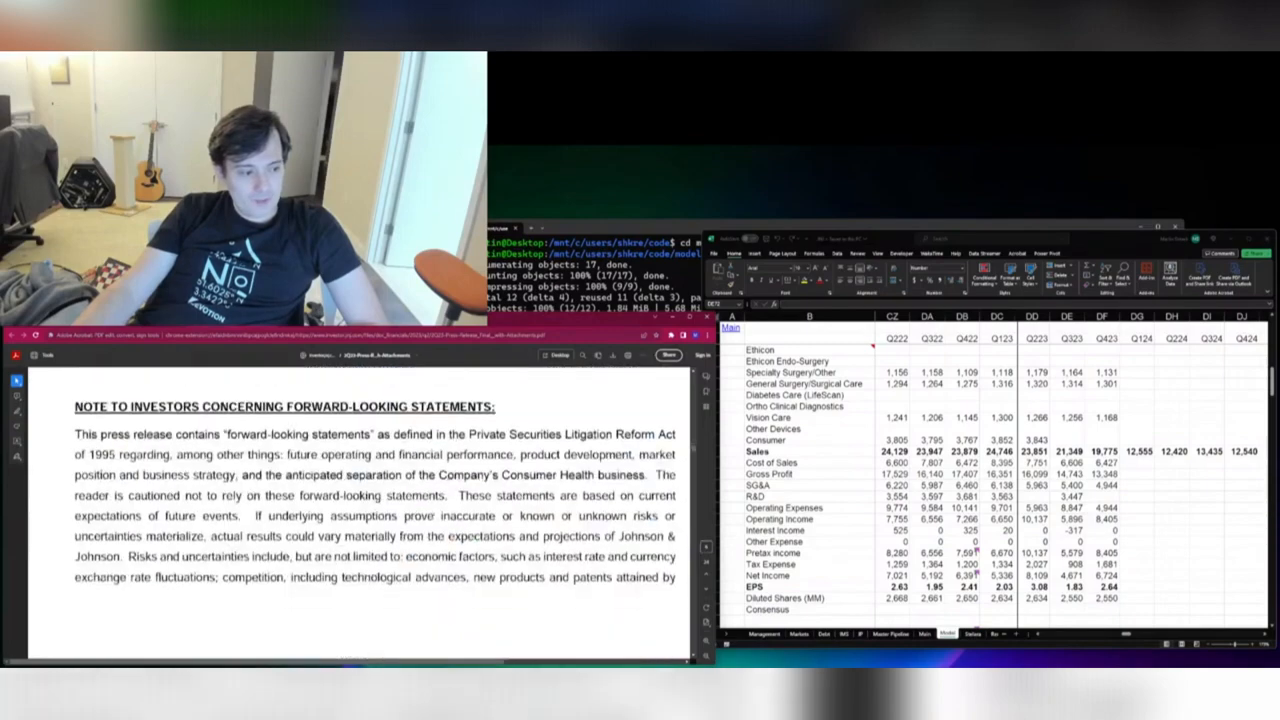
scroll(504, 465, "down", 10)
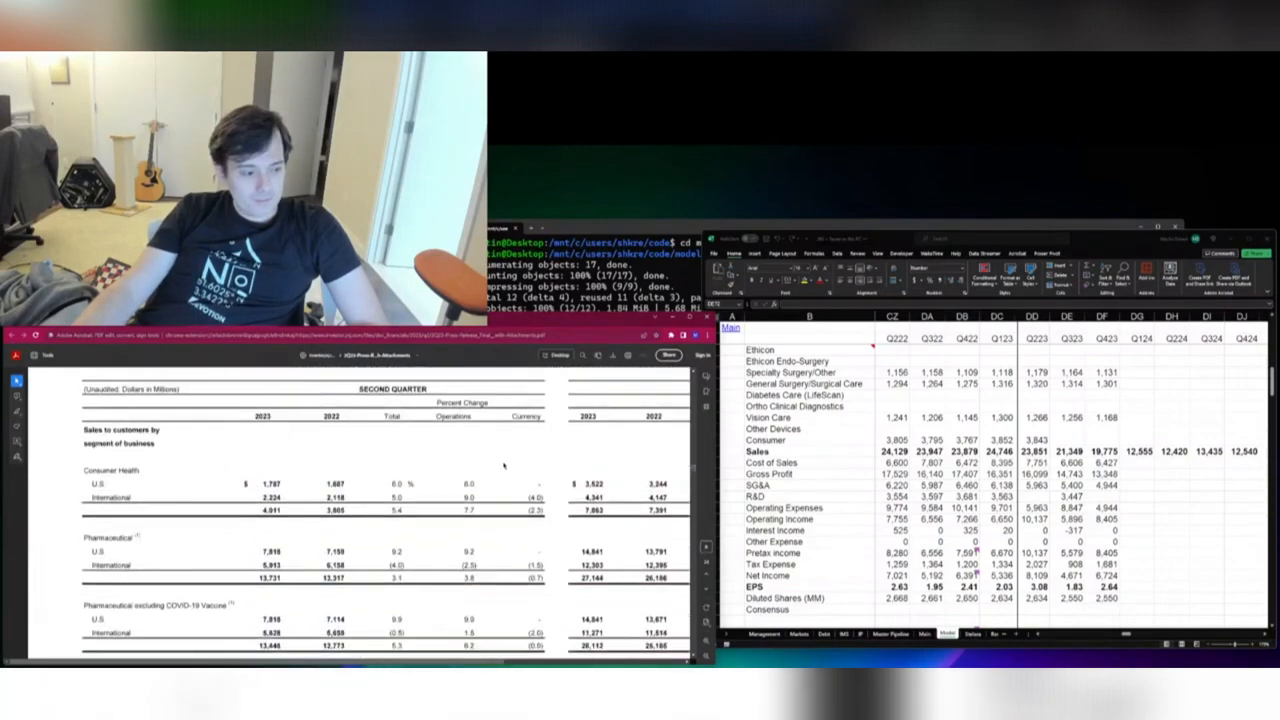
Set the Q223 Consumer sales in the model to 4,011, taken from the worldwide Consumer Health line of the release
left_click(1247, 497)
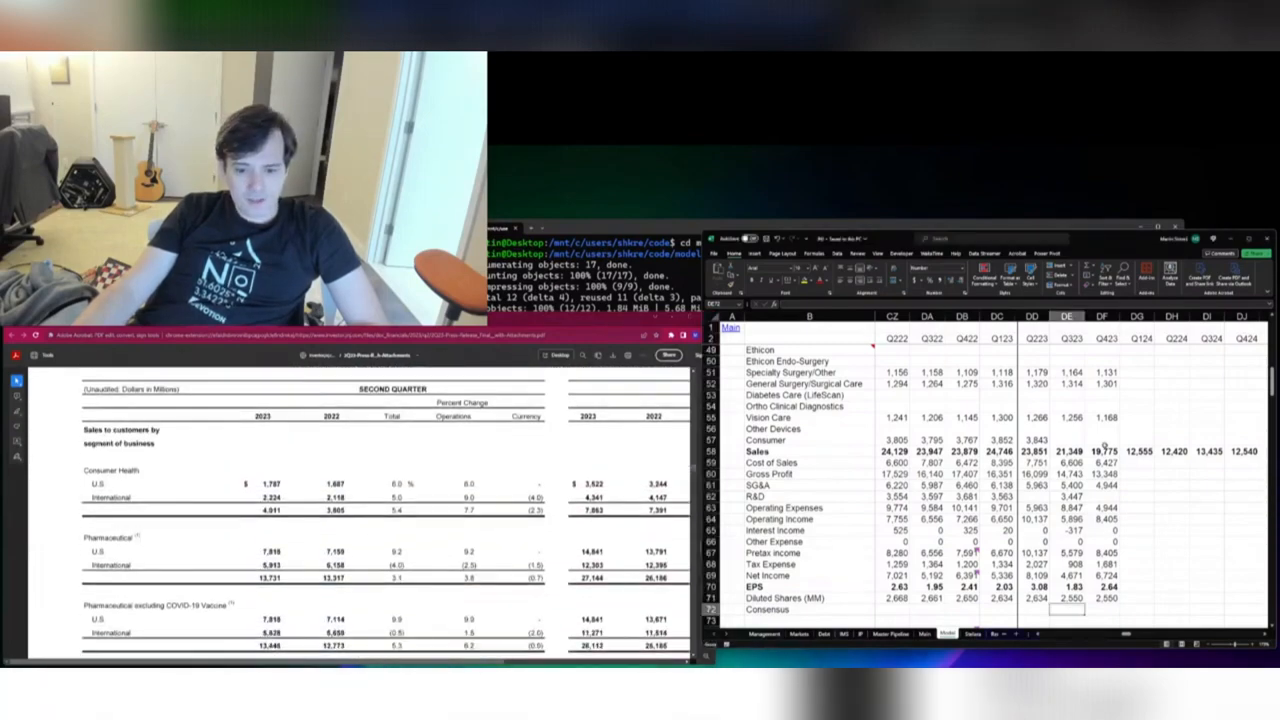
left_click(1067, 449)
key("Left")
key("Up")
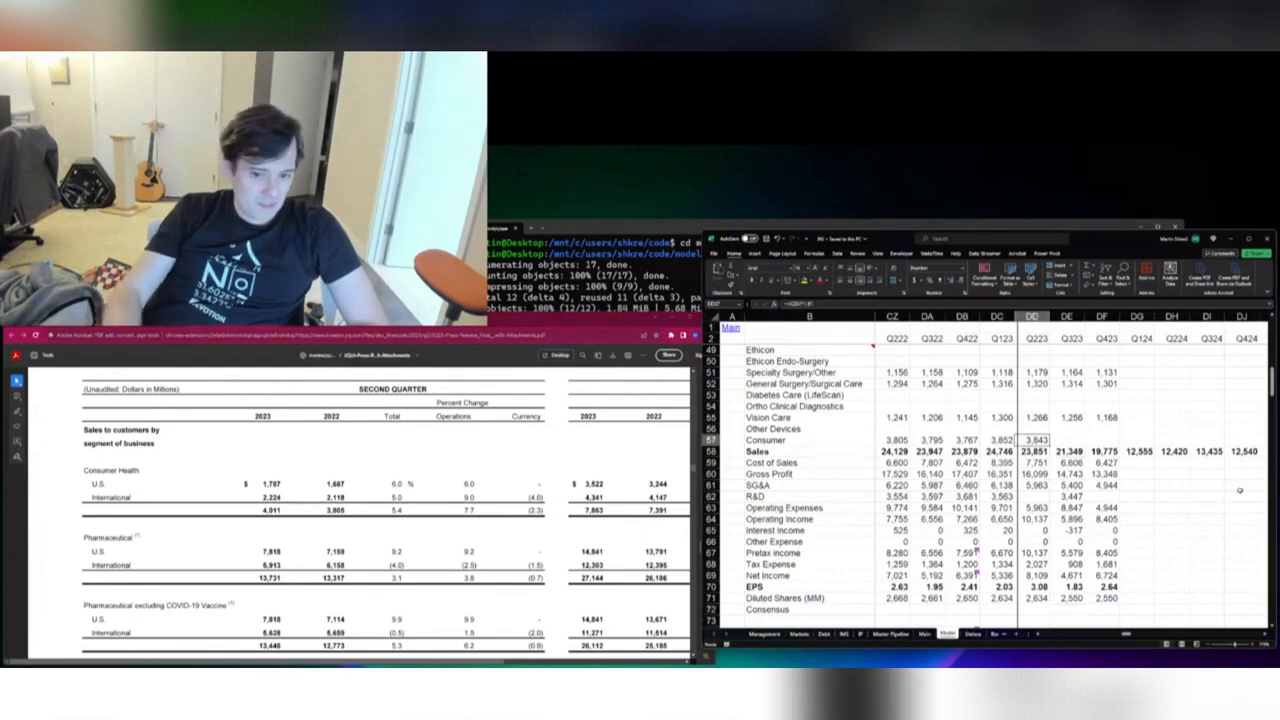
type("4,0")
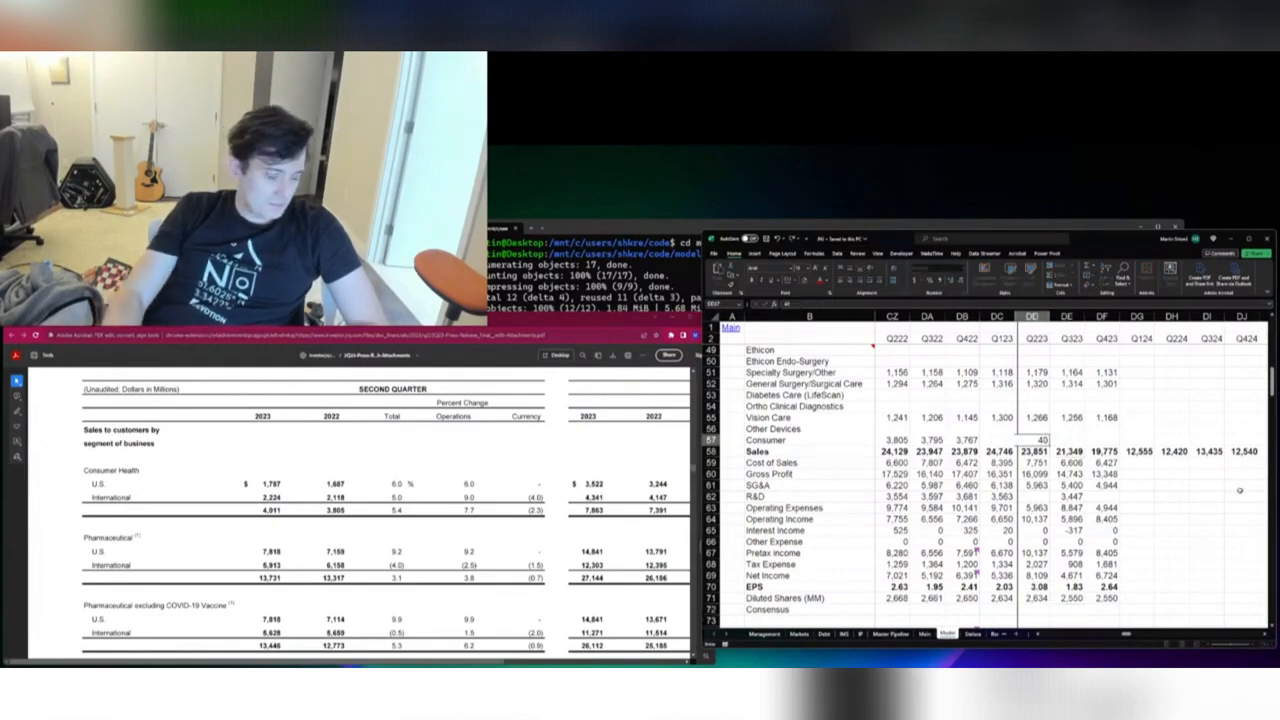
type("11")
key("Return")
Review the release's geographic sales, earnings statements and non-GAAP reconciliation, and bring up the enlarged product sales schedule at the immunology products
scroll(176, 572, "down", 1)
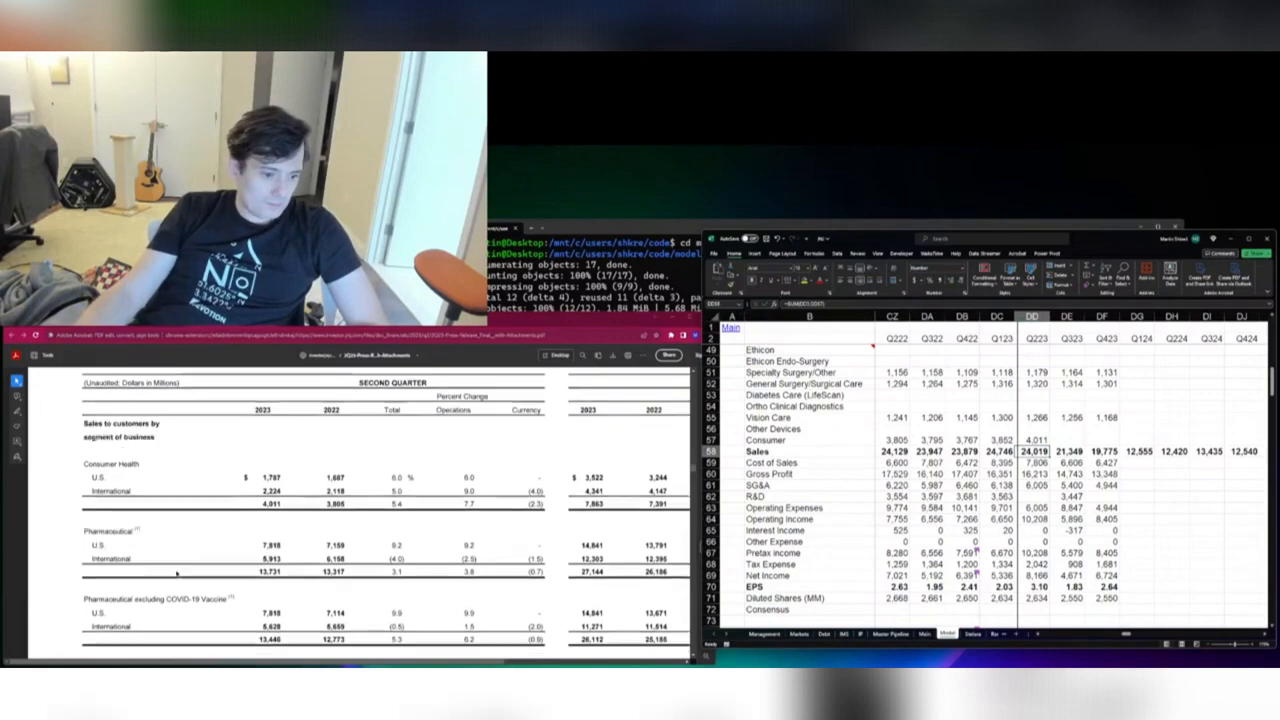
scroll(176, 572, "down", 5)
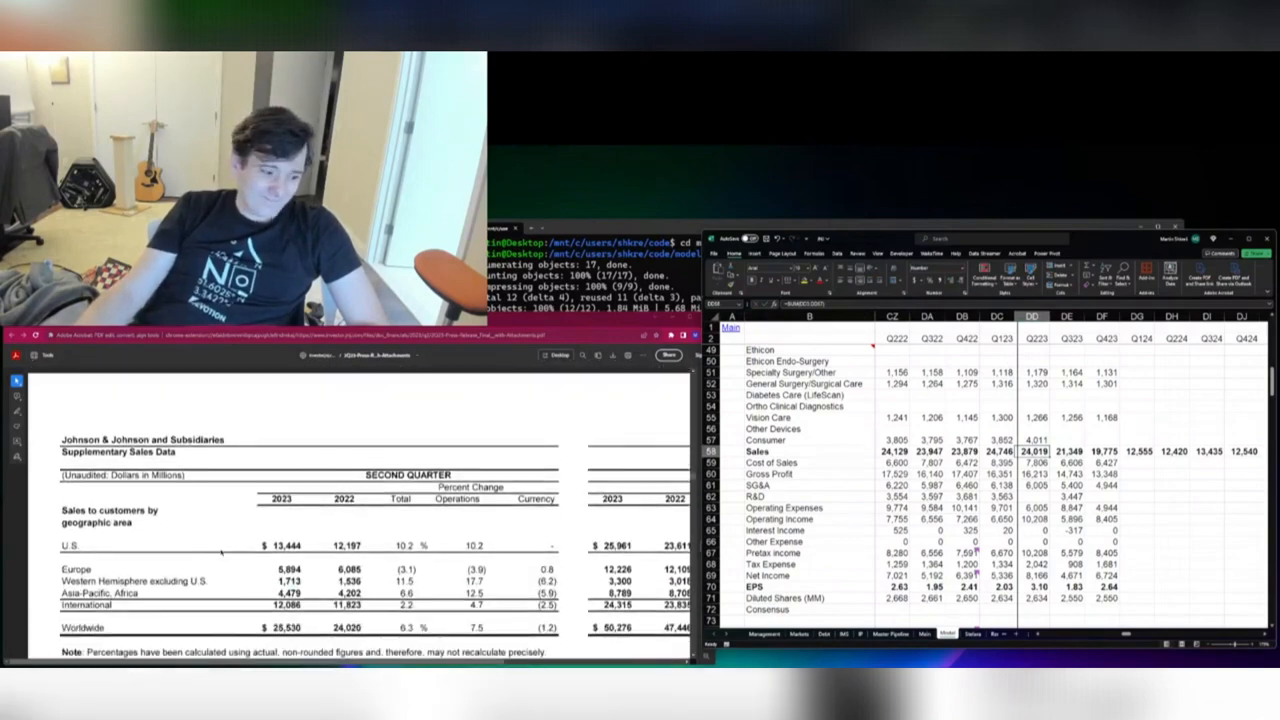
scroll(221, 552, "down", 6)
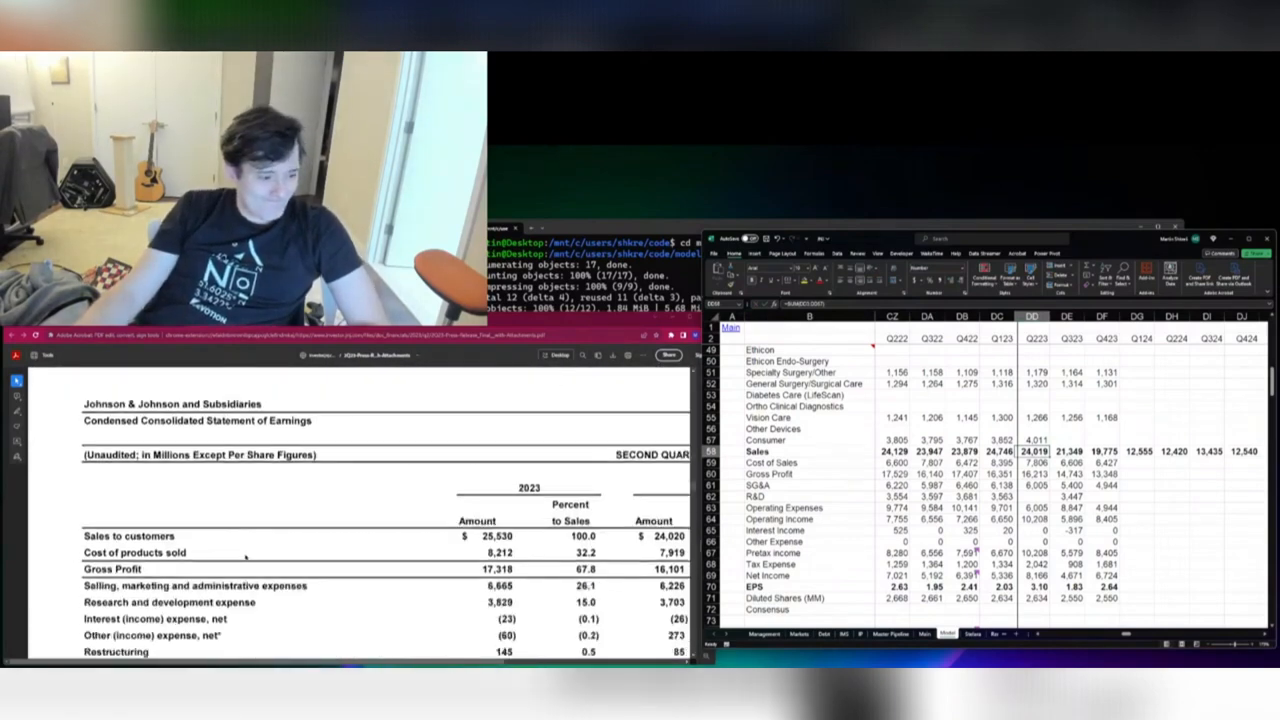
scroll(248, 558, "down", 8)
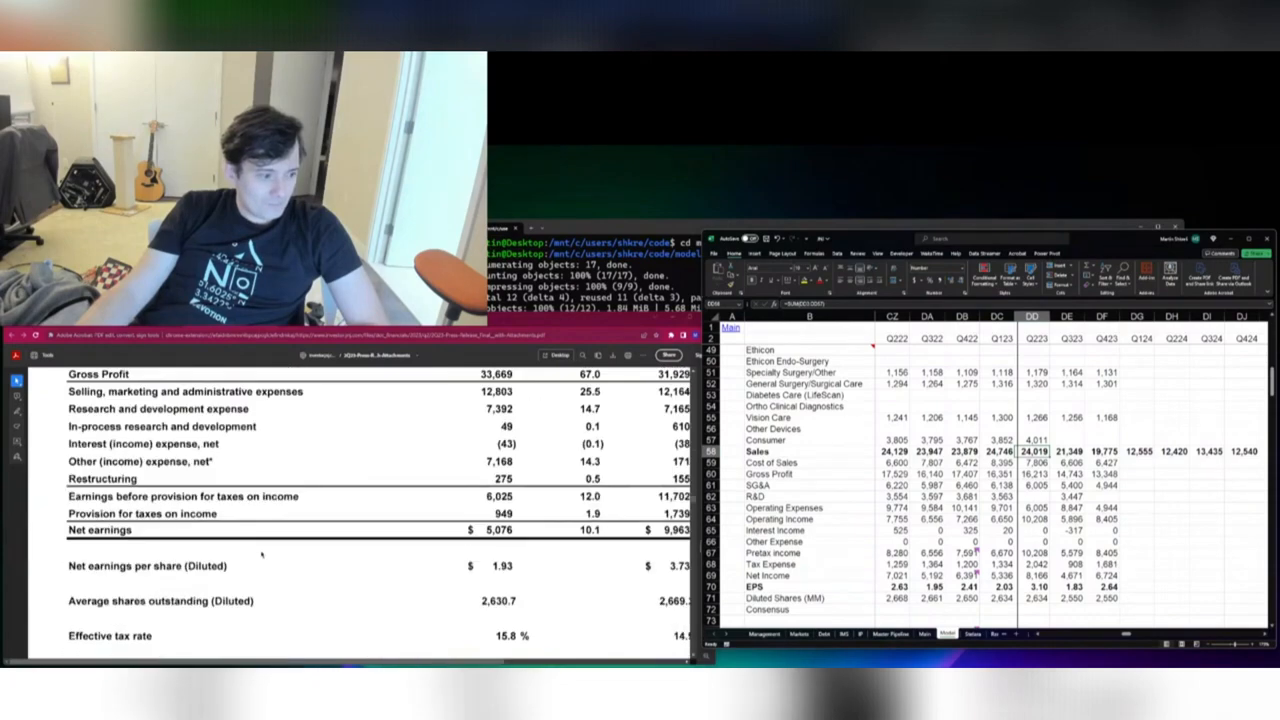
scroll(266, 554, "down", 10)
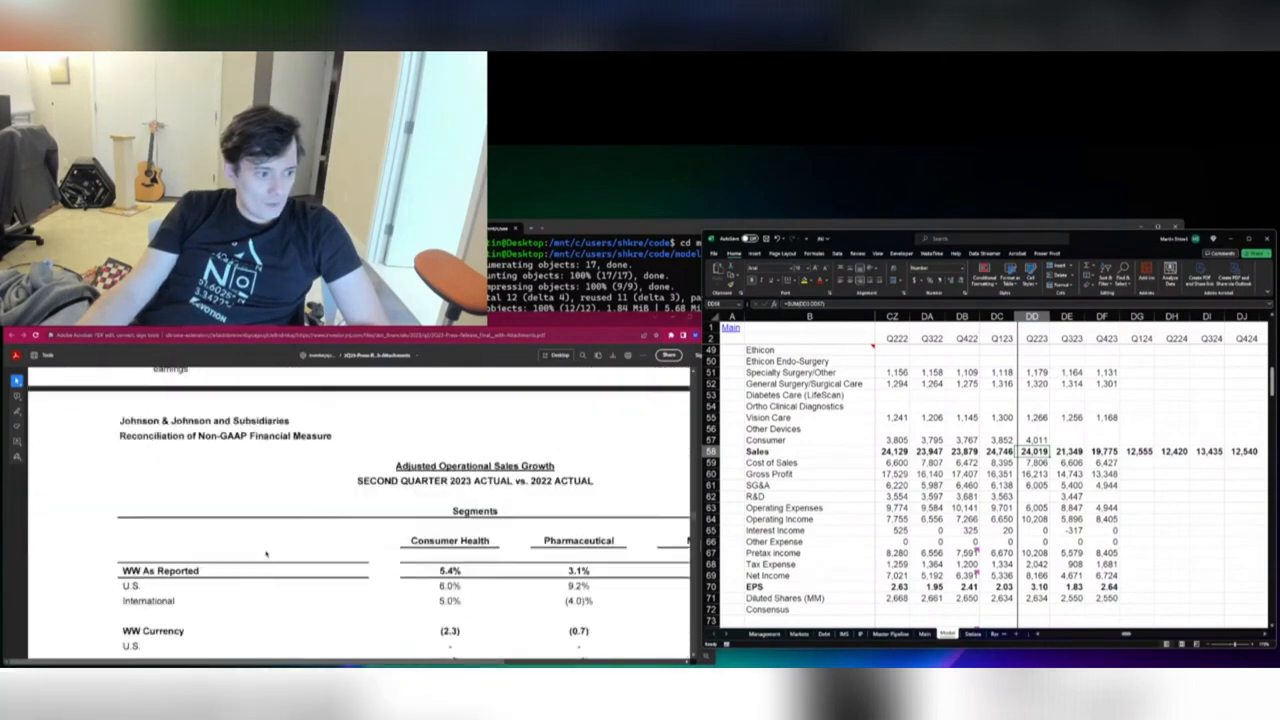
scroll(266, 554, "down", 12)
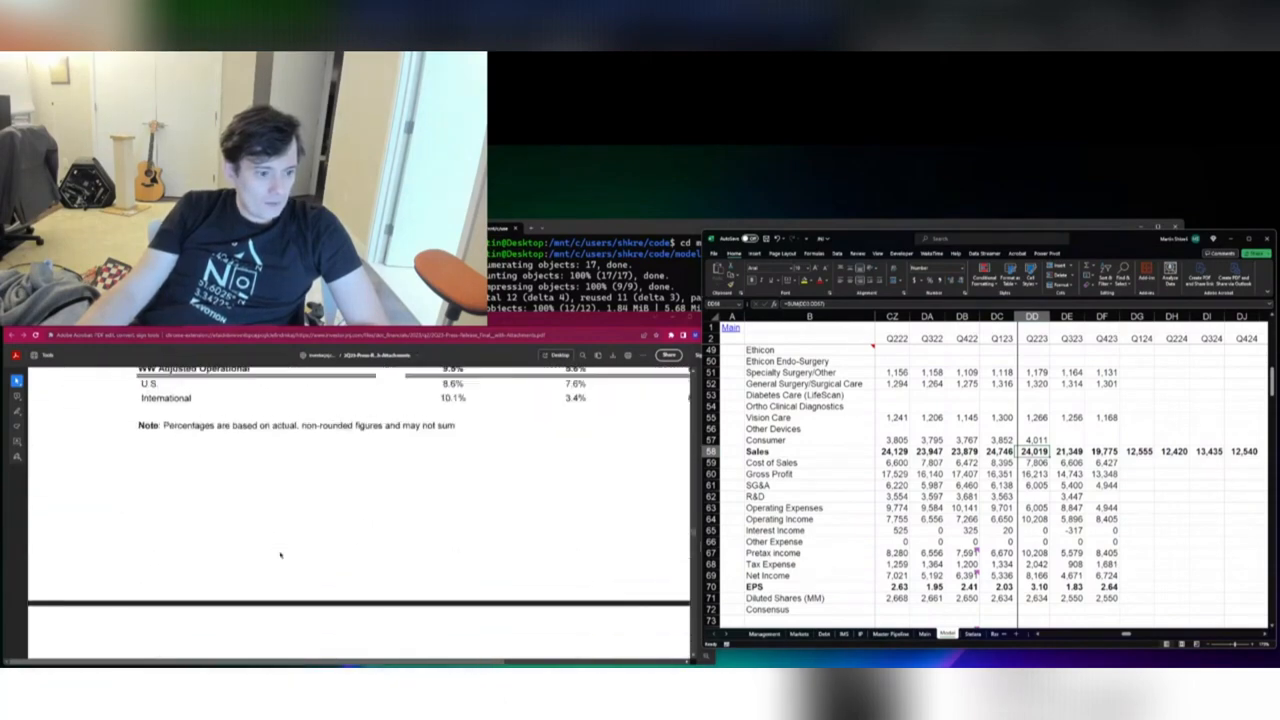
scroll(283, 555, "down", 3)
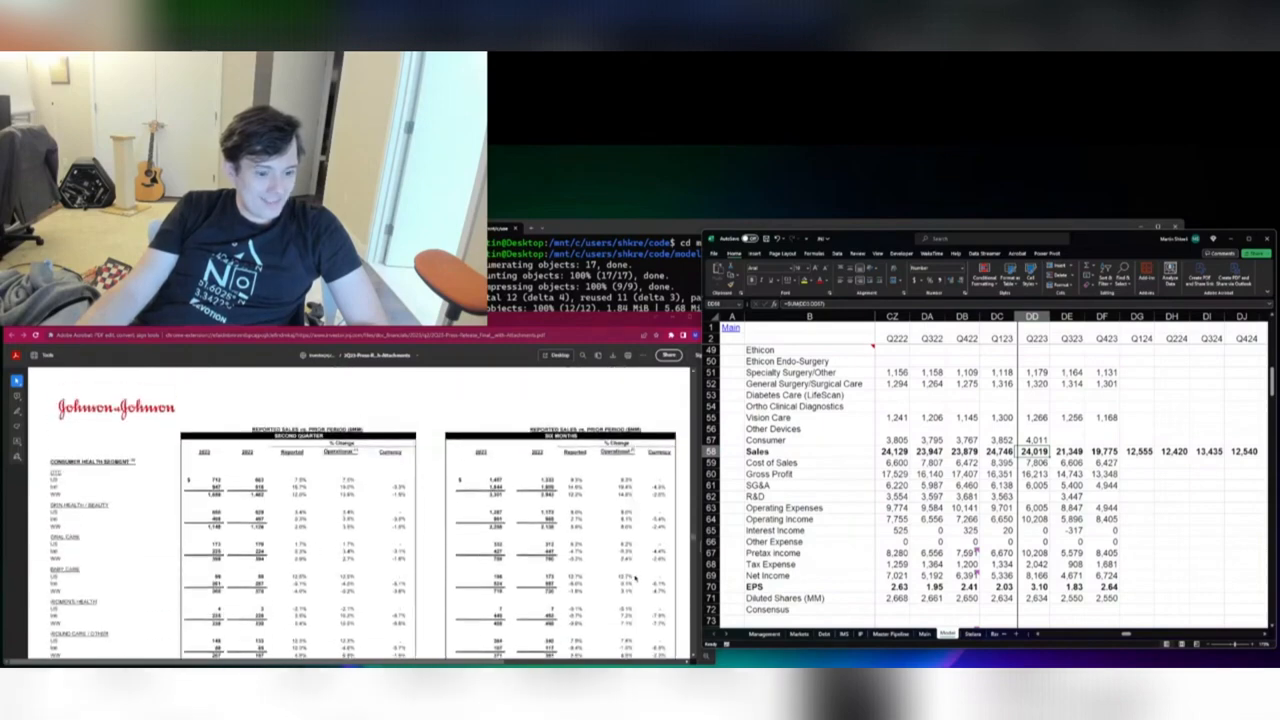
scroll(634, 578, "down", 3)
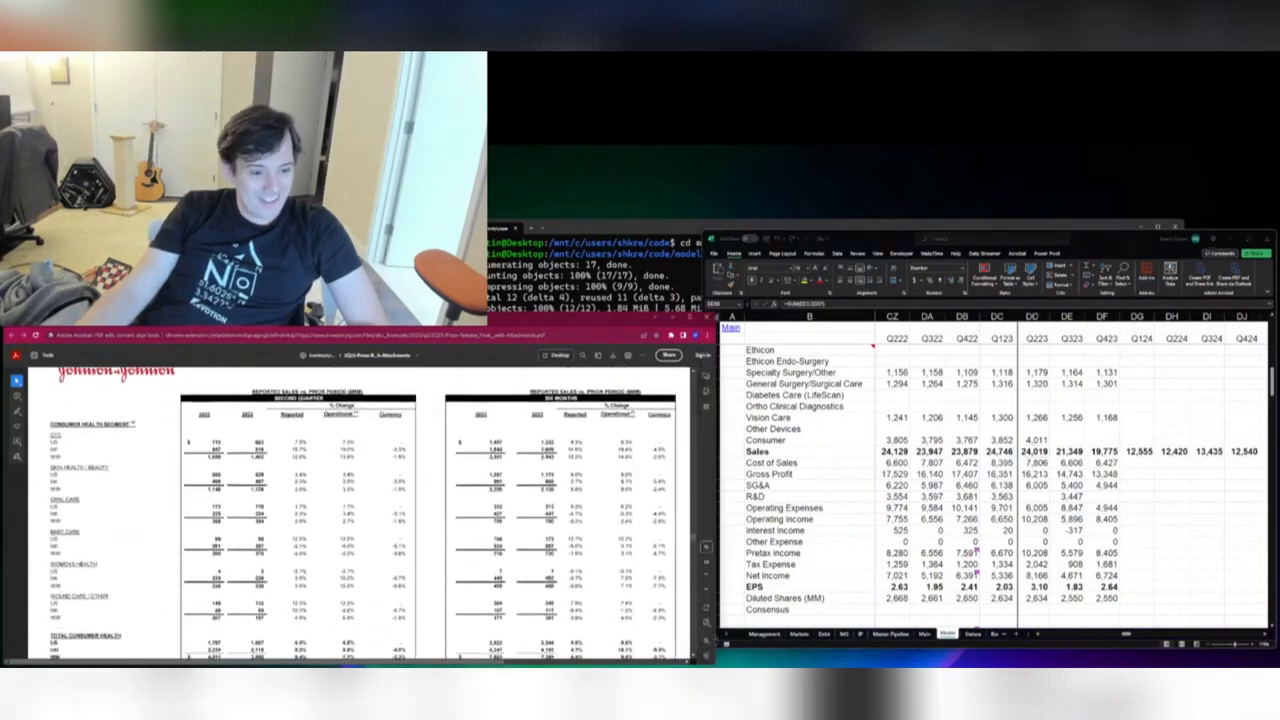
left_click(708, 643)
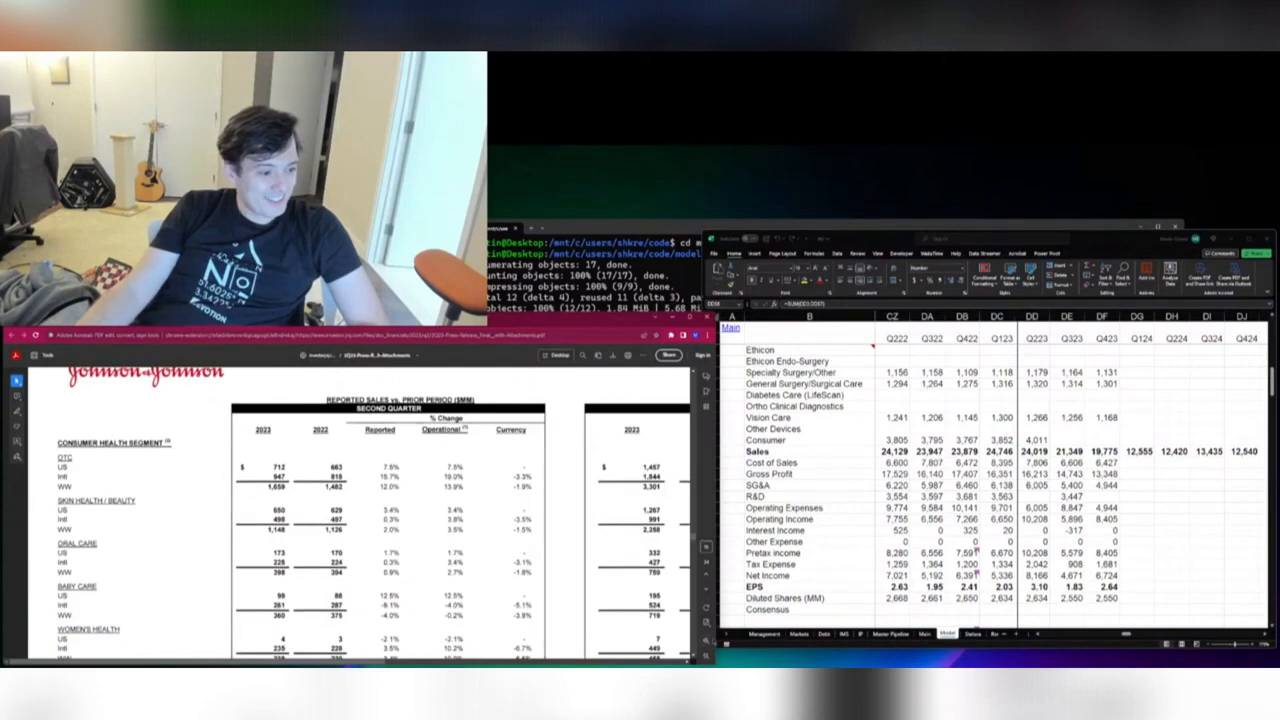
left_click(706, 645)
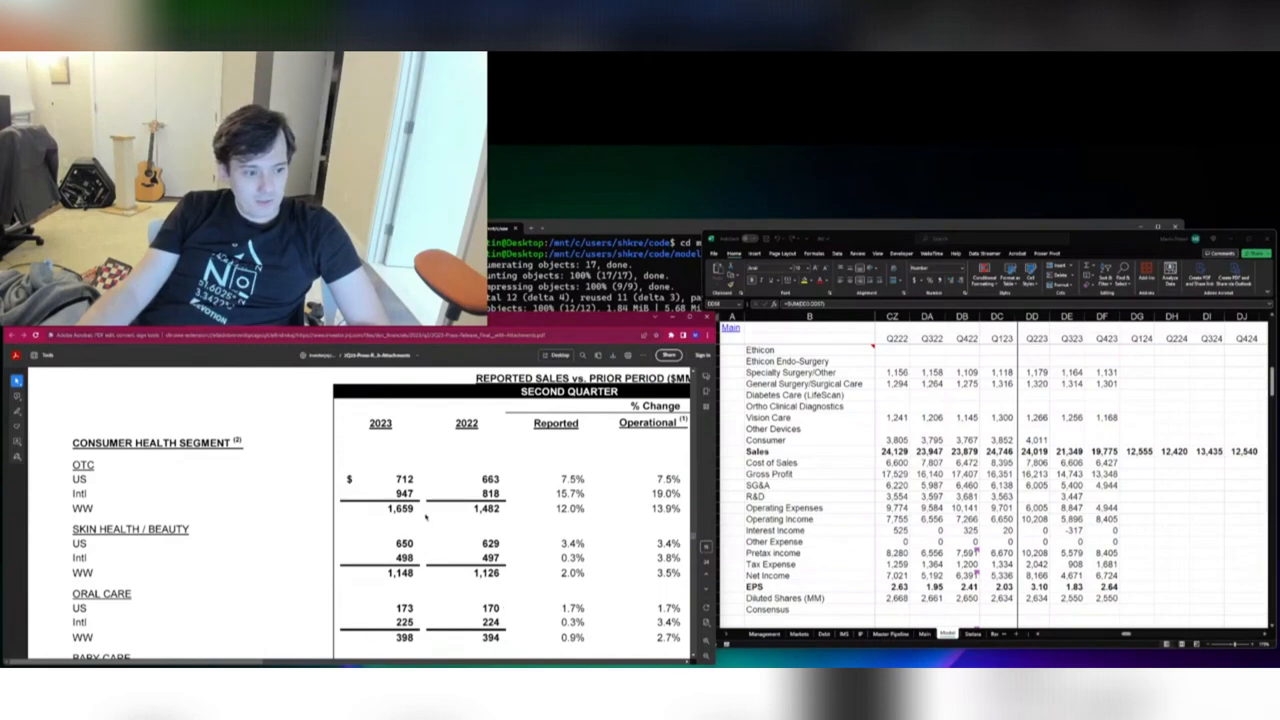
scroll(425, 516, "down", 10)
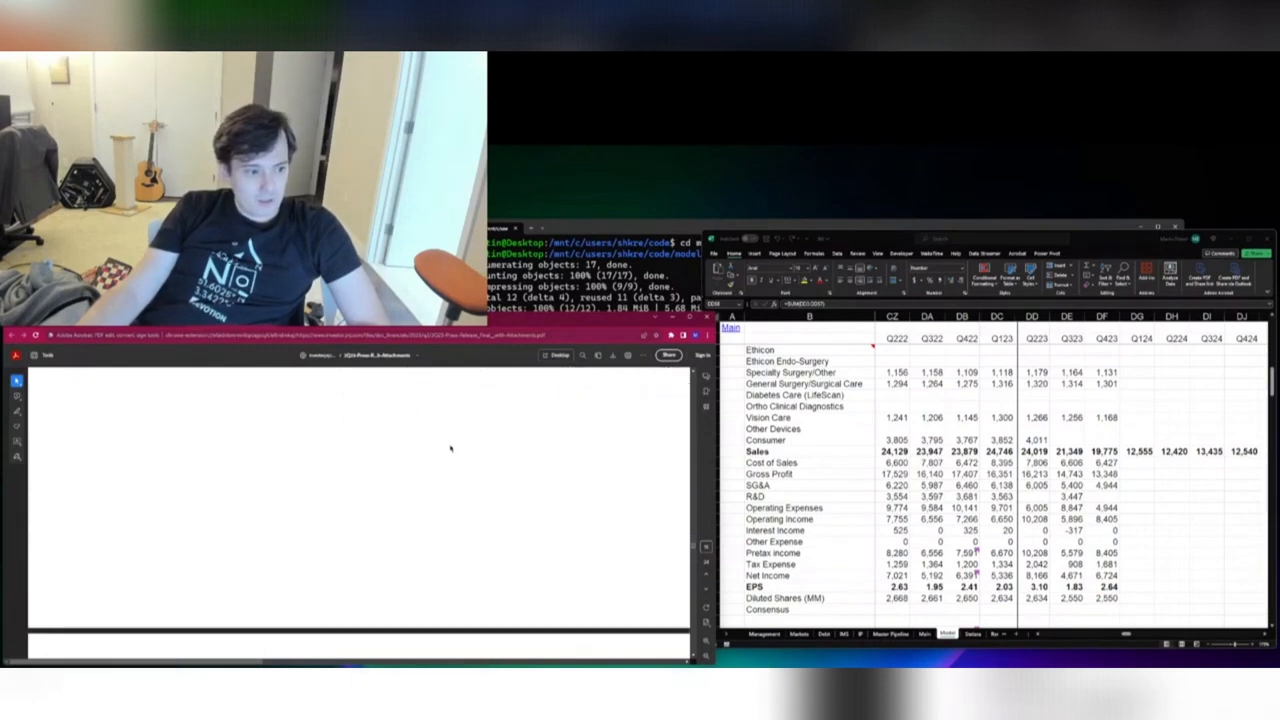
scroll(449, 450, "down", 3)
scroll(447, 450, "down", 2)
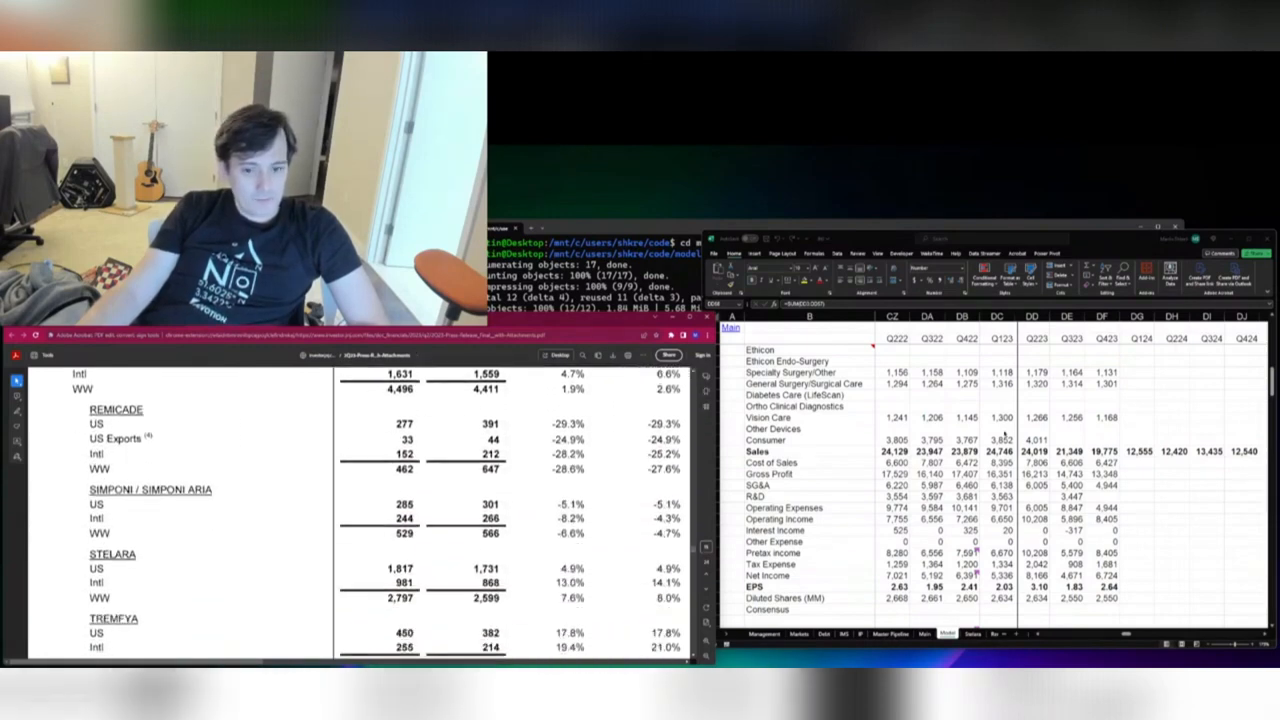
Enter the worldwide Q223 sales for Remicade as 462 and Simponi as 529 in the model
scroll(1060, 349, "down", 10)
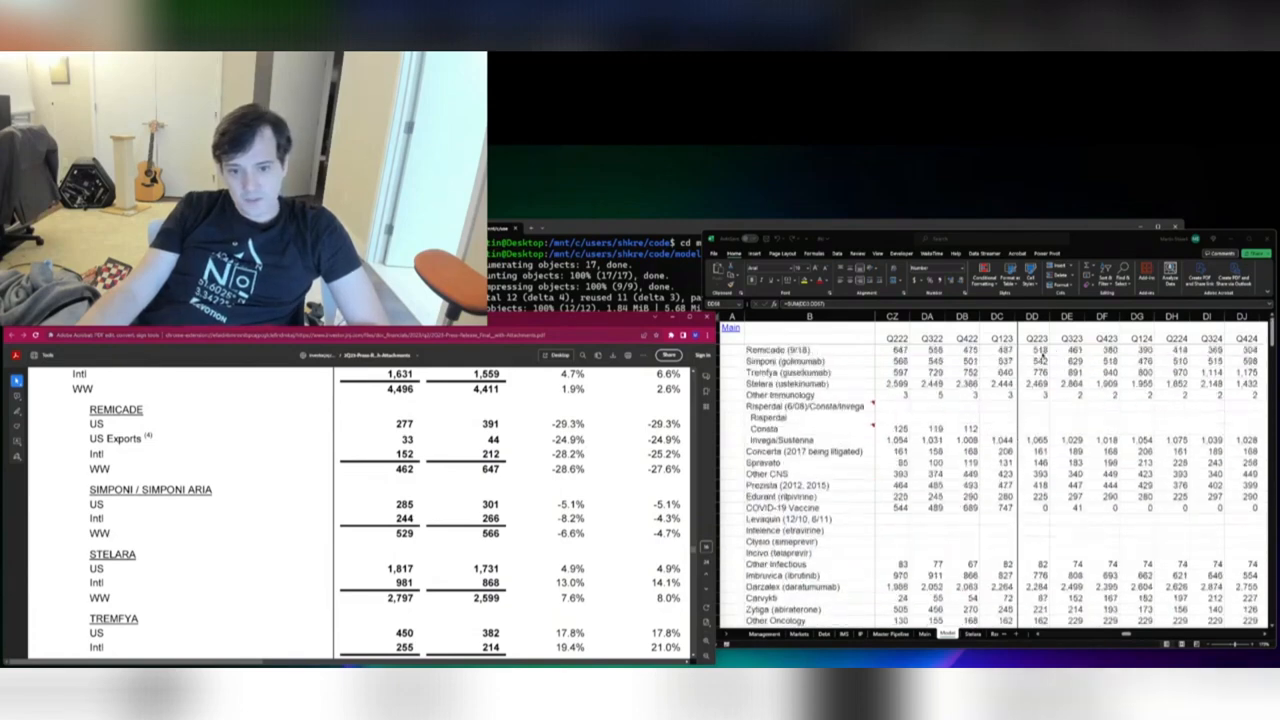
left_click(1040, 352)
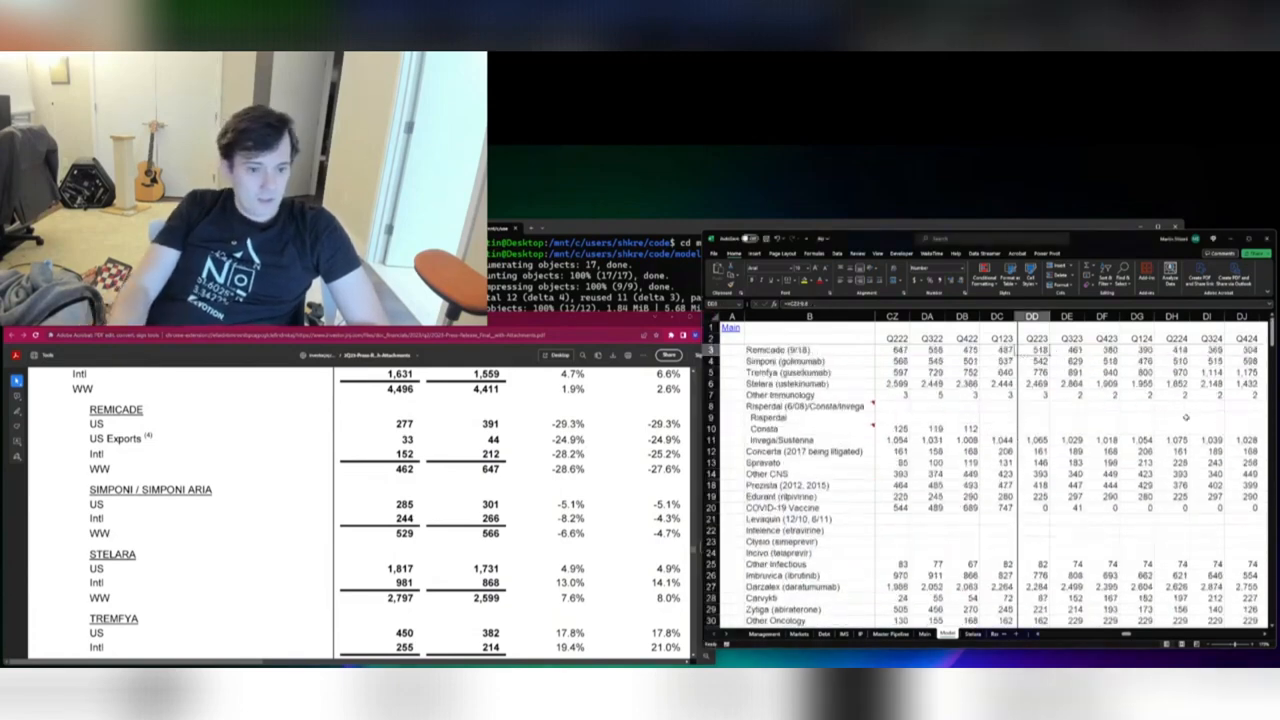
type("462")
key("Return")
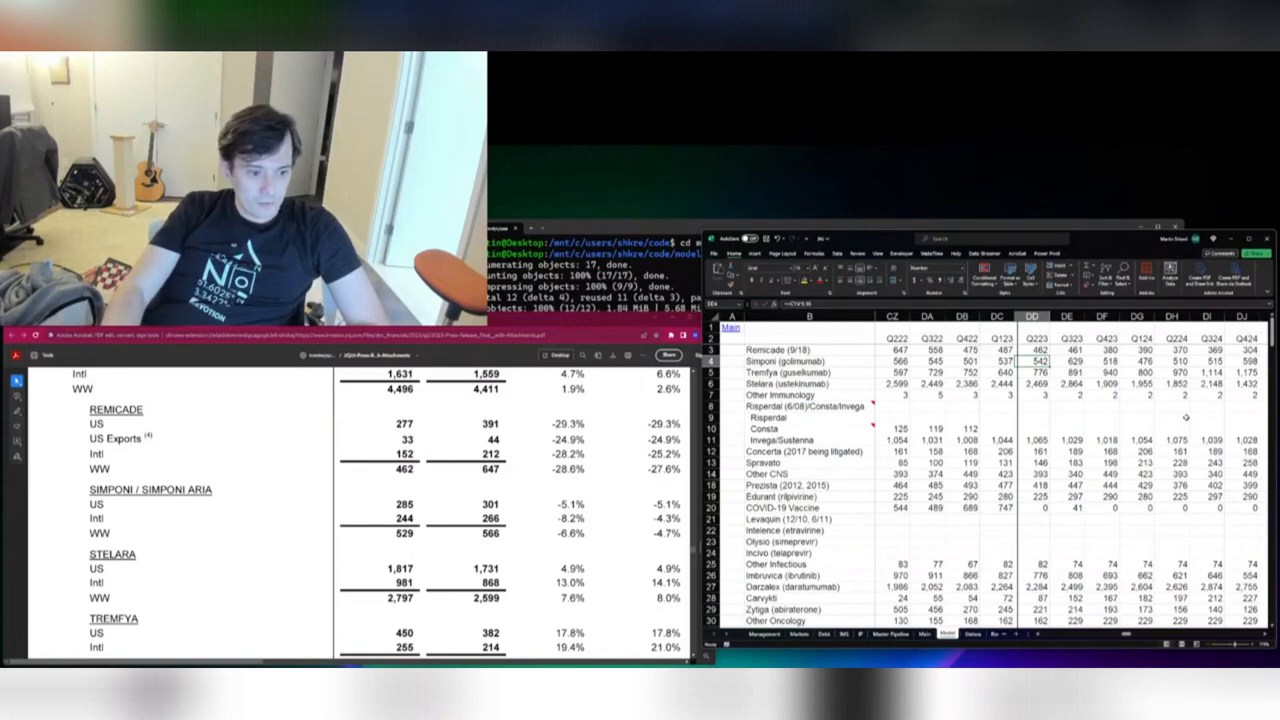
type("5")
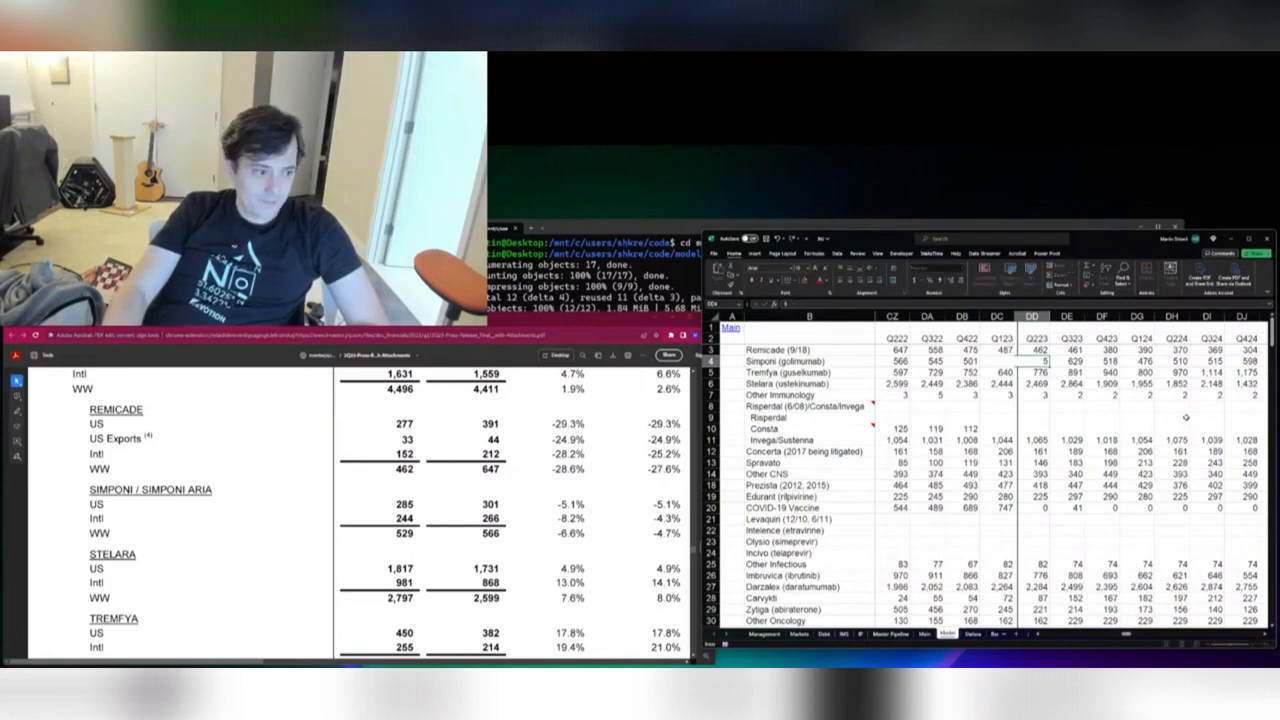
type("29")
key("Return")
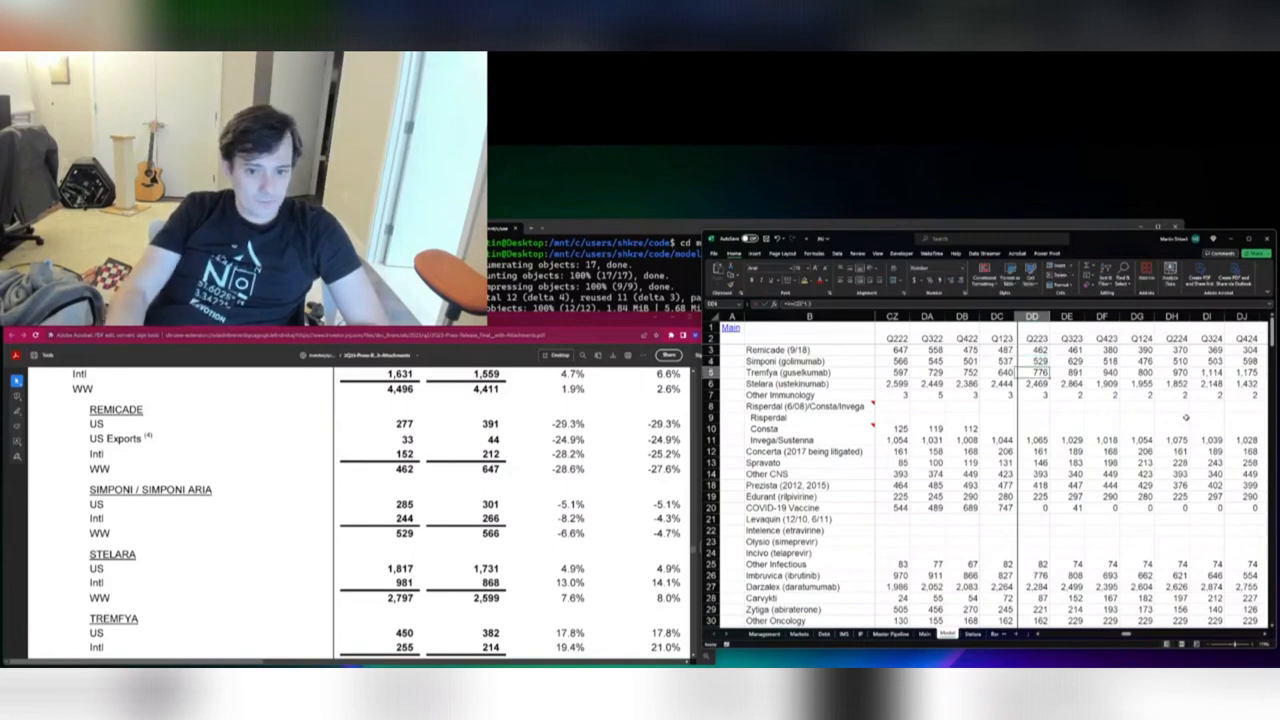
Enter the worldwide Q223 sales for Stelara as 2797 and Tremfya as 706 in the model
key("Down")
type("2797")
key("Return")
key("Up")
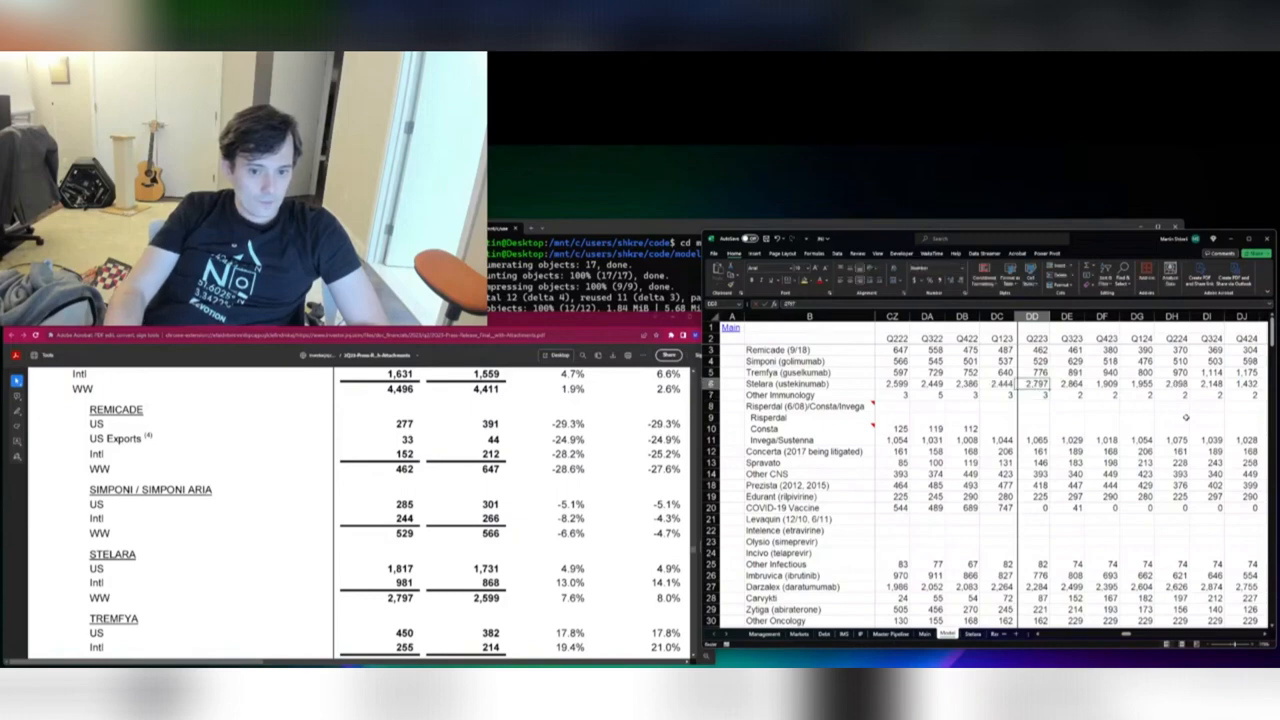
key("Up")
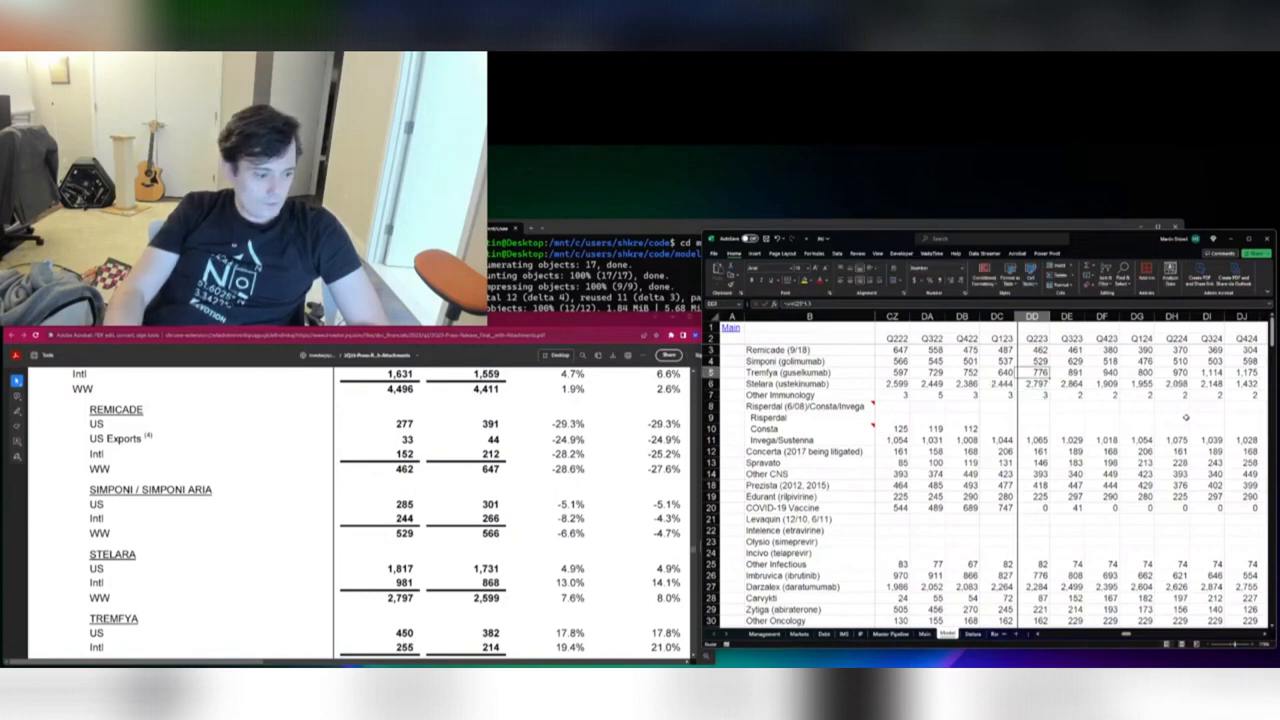
scroll(533, 479, "down", 2)
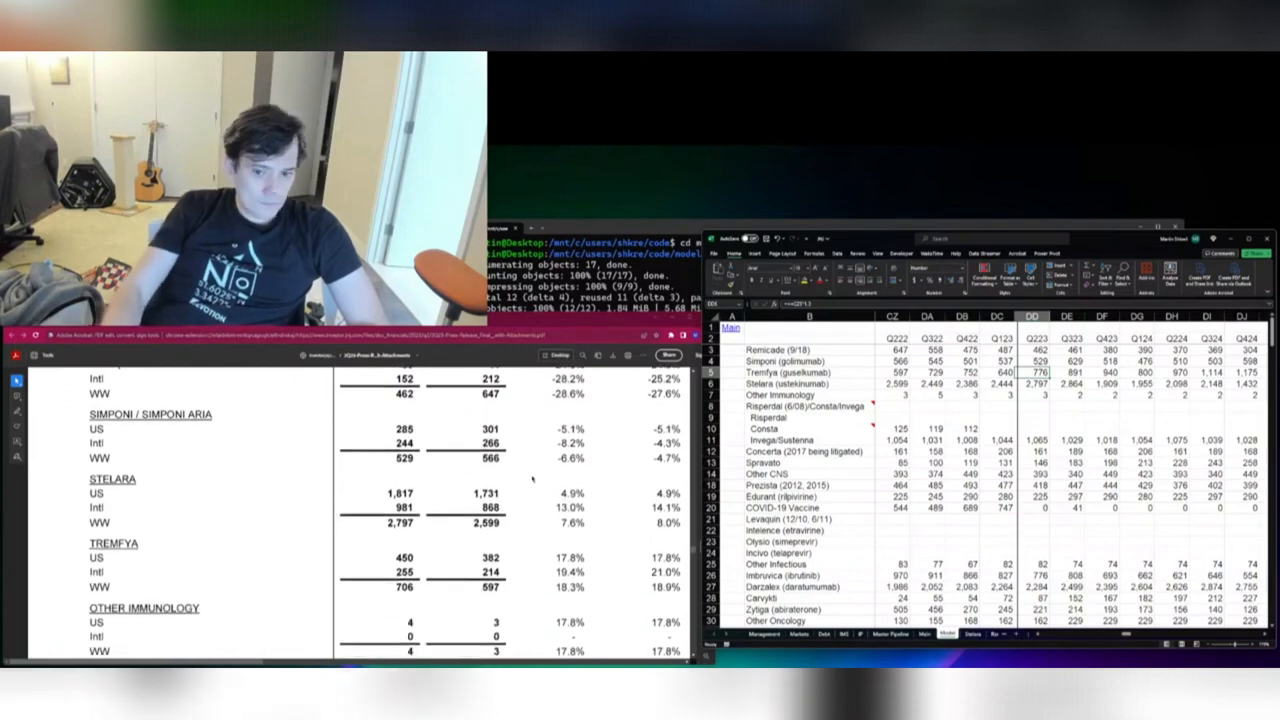
type("706")
key("Return")
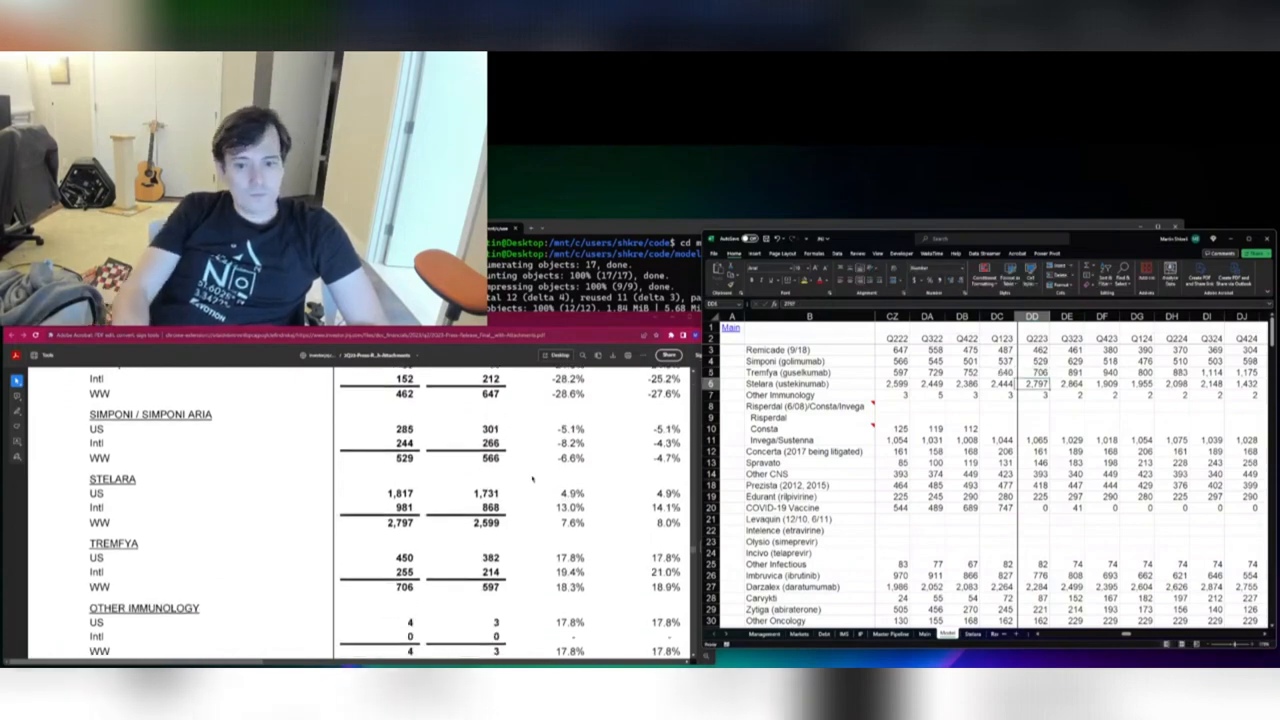
key("Up")
key("Up")
key("Down")
key("Down")
key("Down")
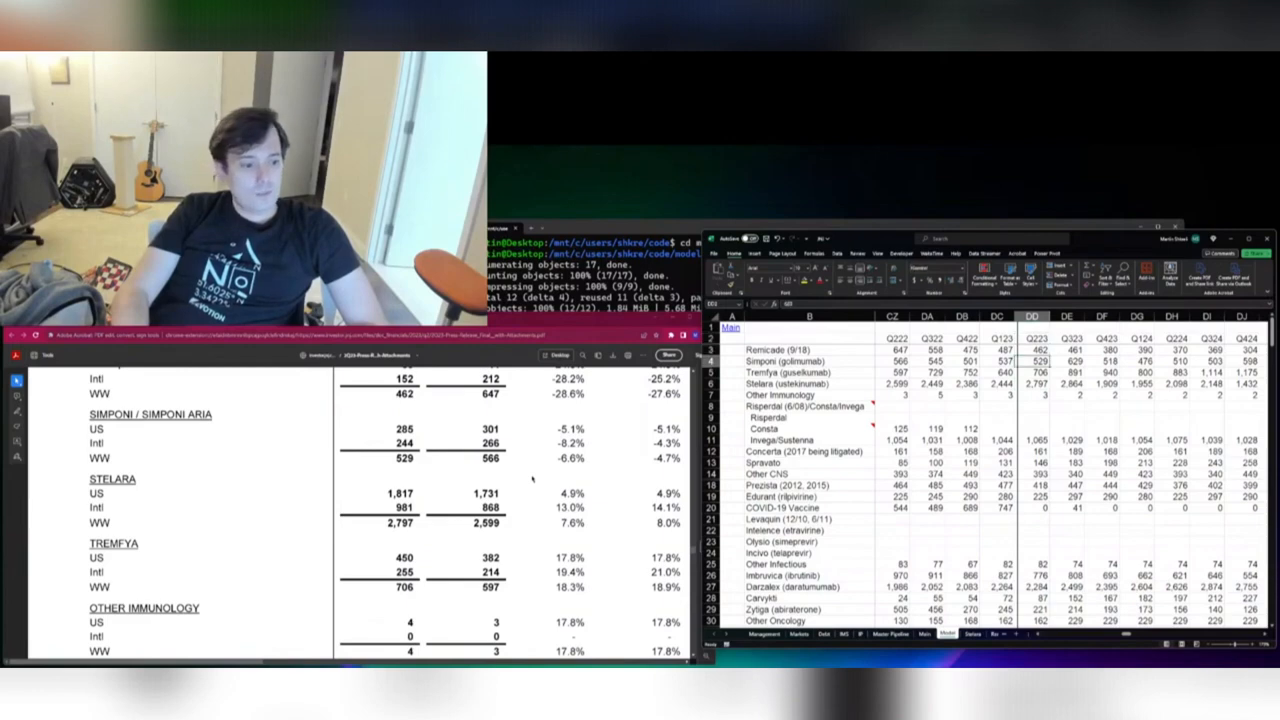
Enter the worldwide Q223 sales for Other Immunology as 4 in the model
type("4")
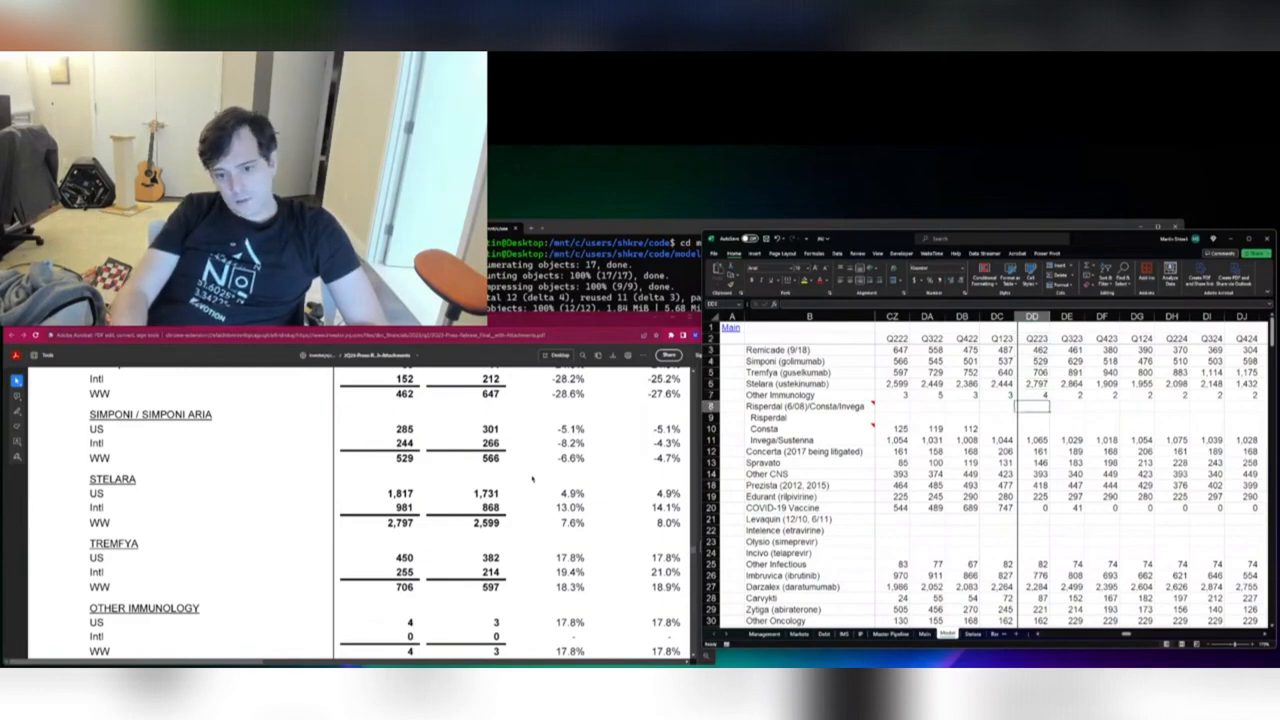
key("Up")
key("Up")
key("Up")
key("Up")
key("Up")
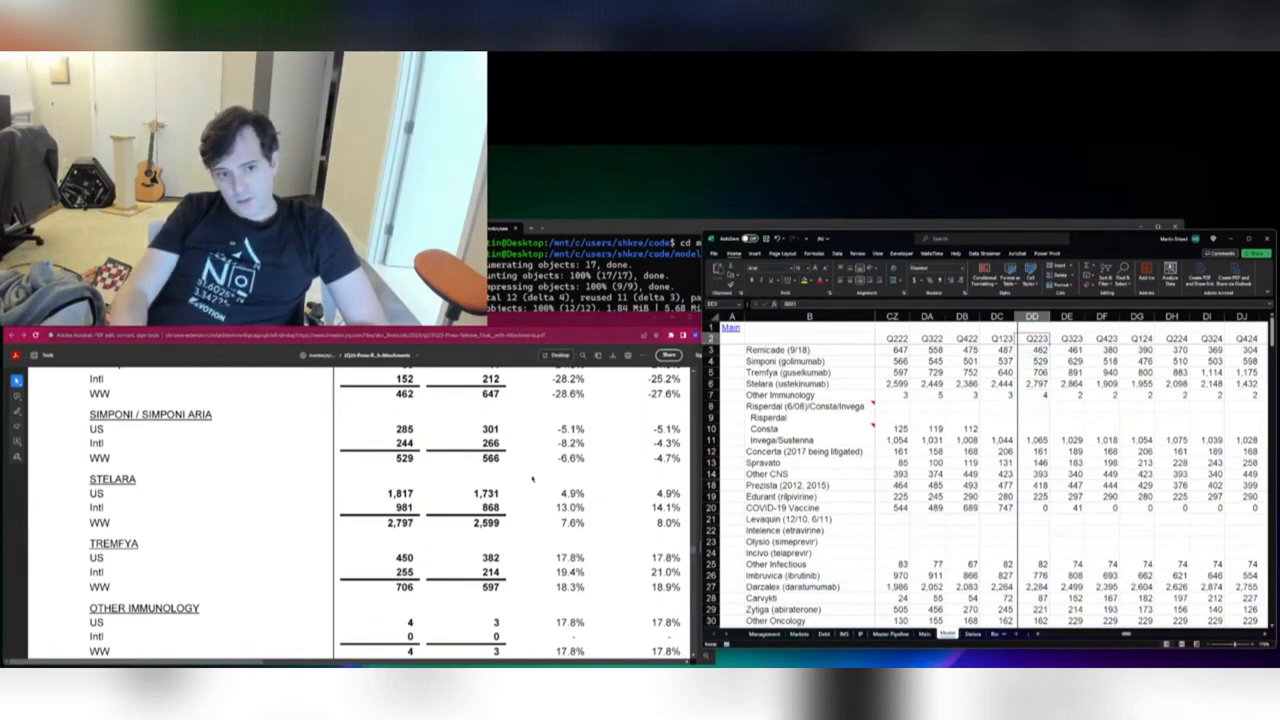
key("Right")
key("Down")
key("Down")
key("Down")
key("Down")
key("Down")
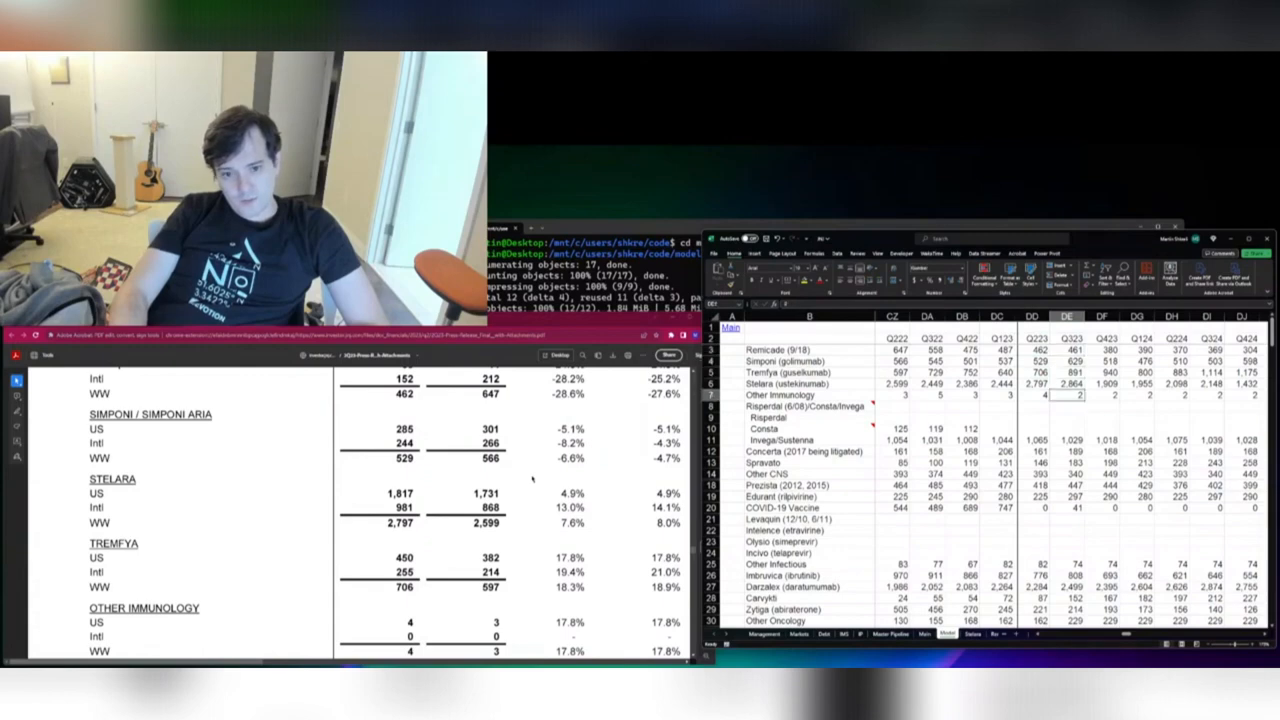
Find the infectious disease sales in the release and enter the worldwide Q223 COVID-19 Vaccine sales as 285 in the model
key("Left")
key("Down")
key("Down")
key("Down")
key("Down")
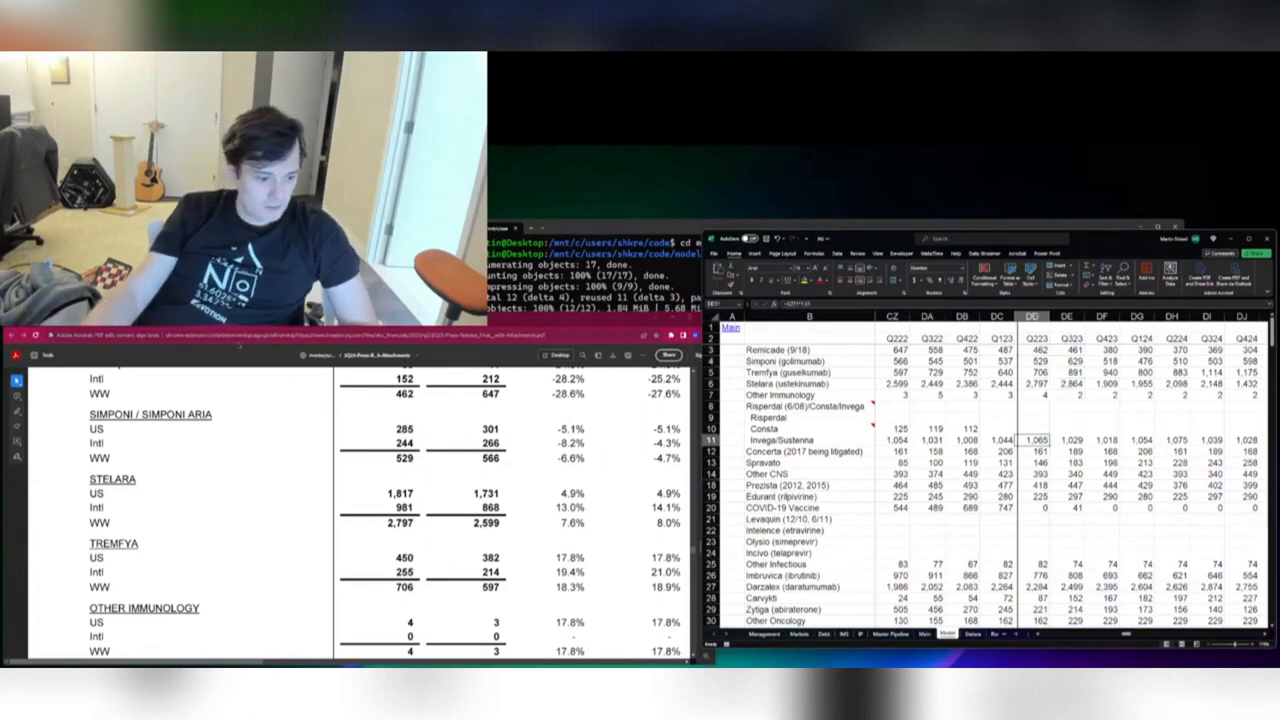
scroll(400, 500, "down", 5)
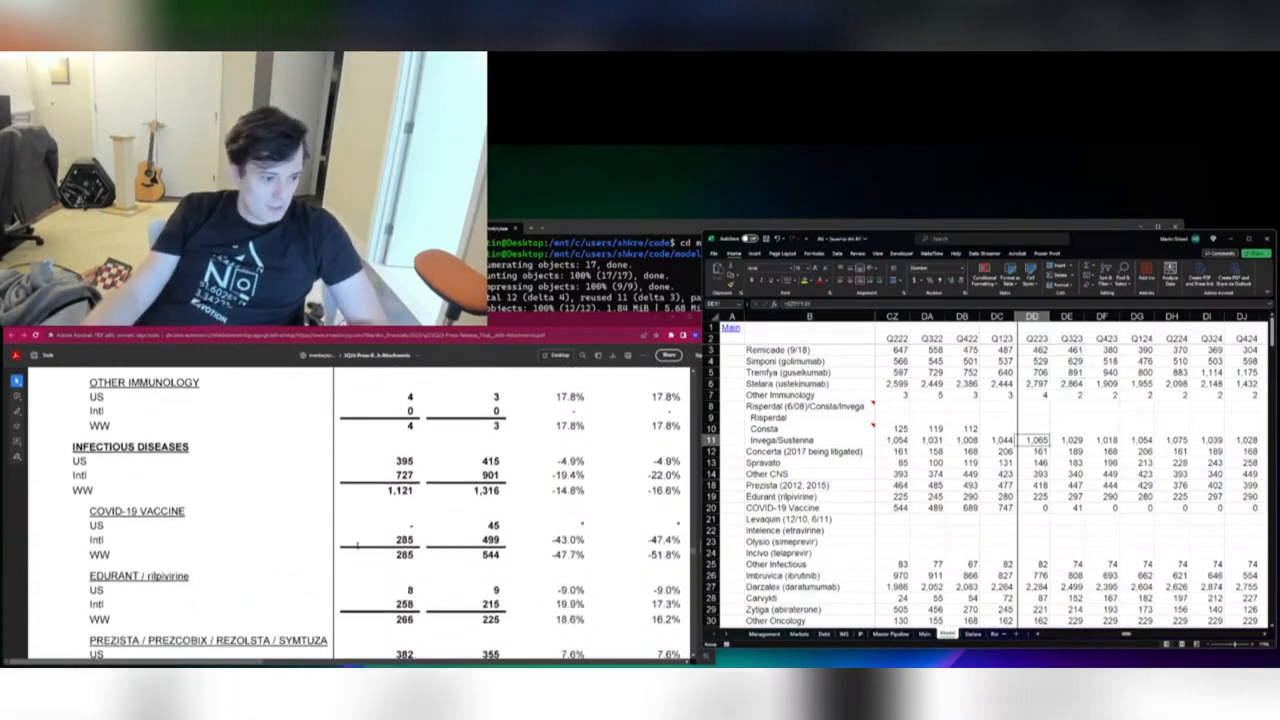
scroll(357, 545, "down", 1)
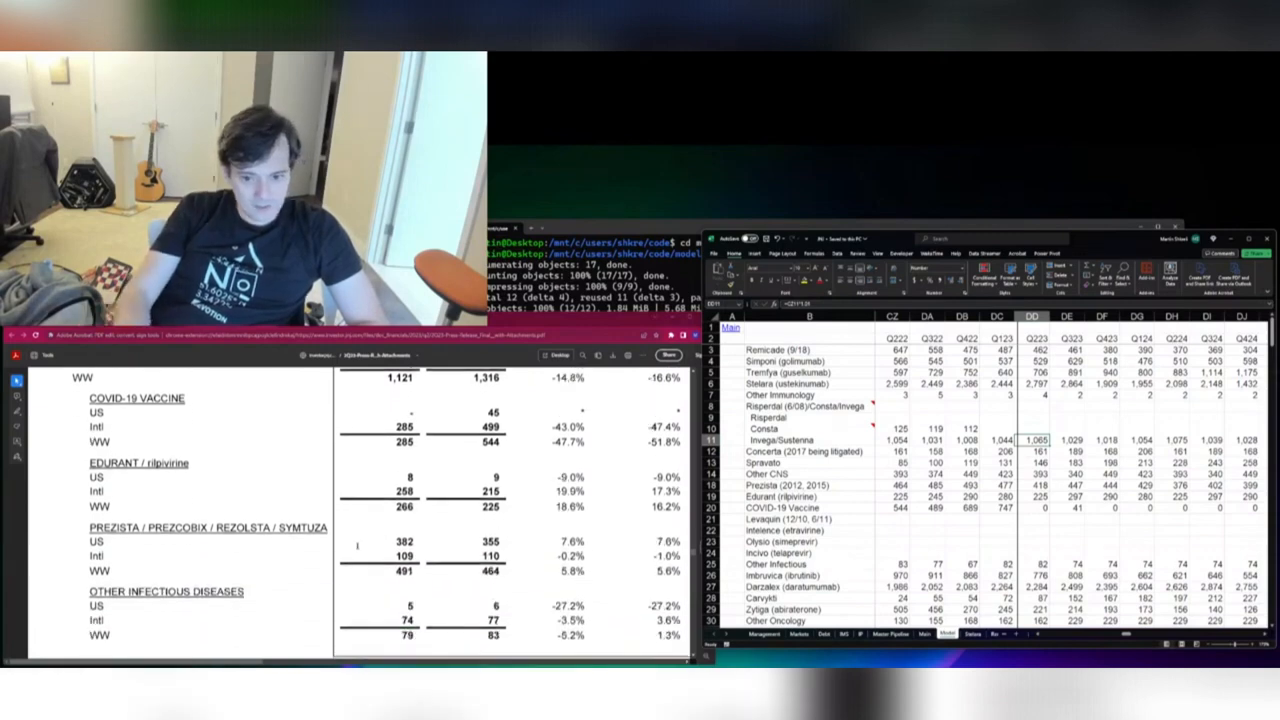
key("ctrl+Down")
type("28")
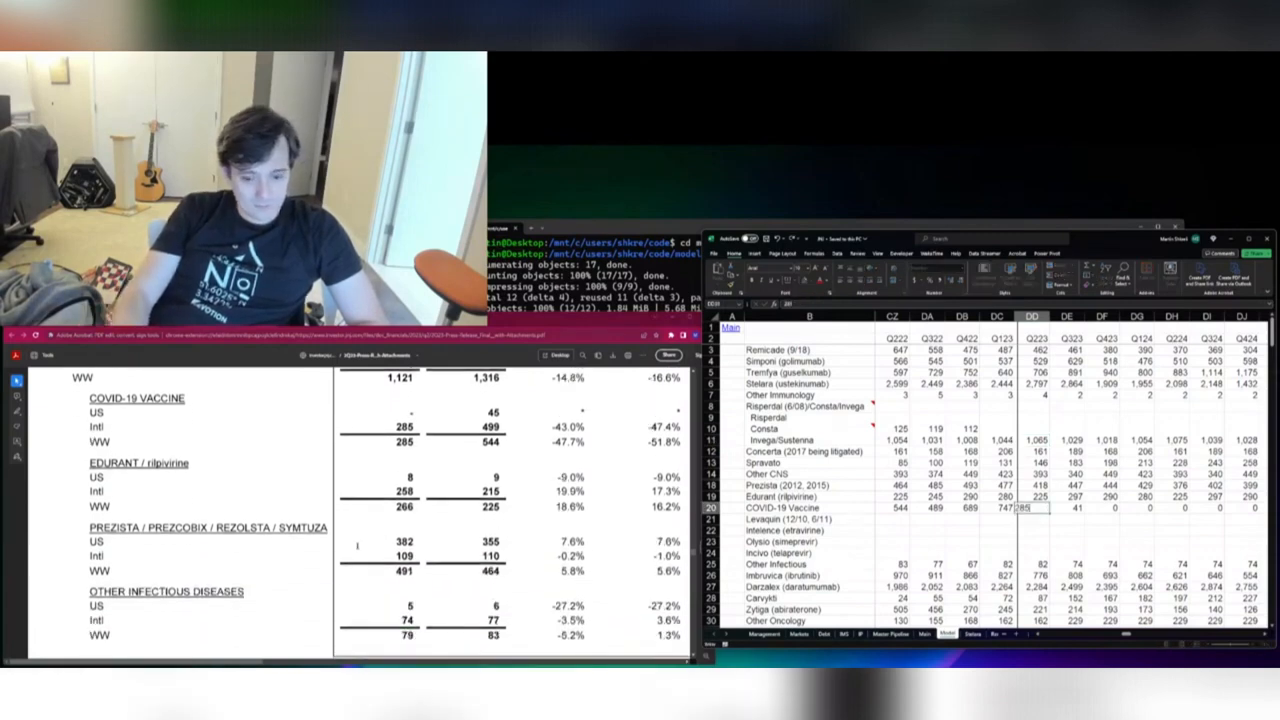
type("5")
key("ctrl+Up")
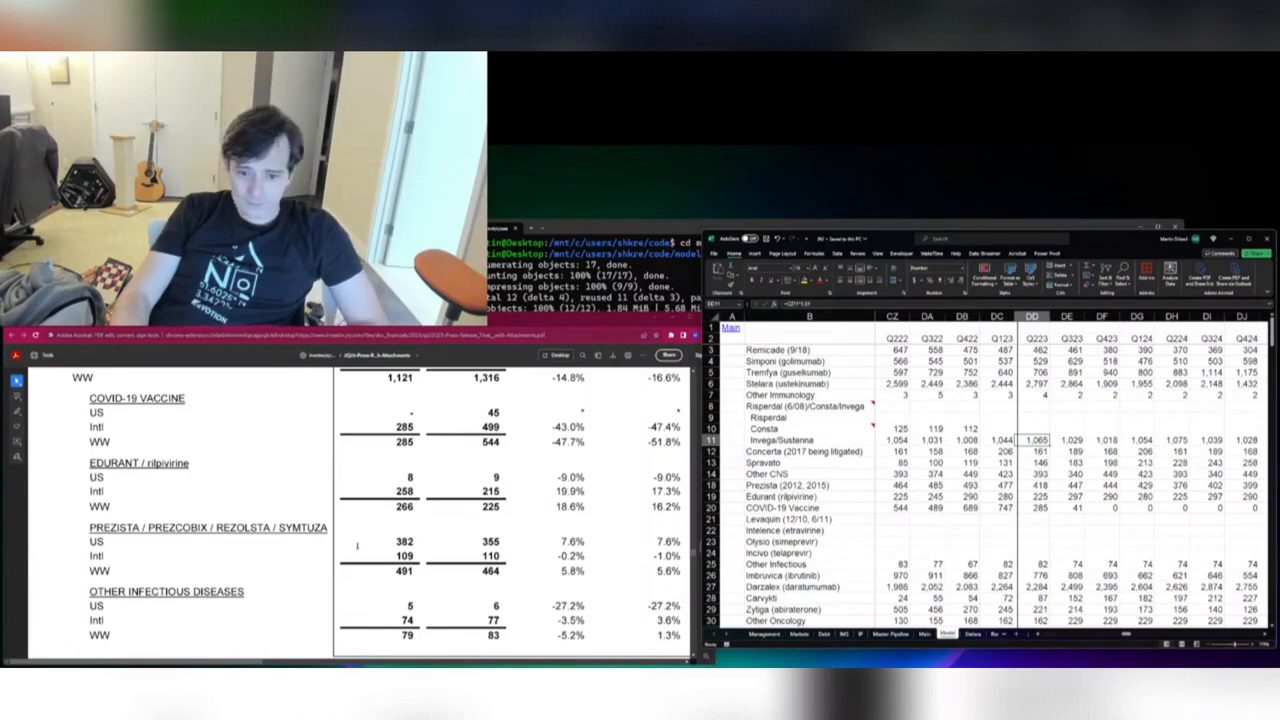
key("Down")
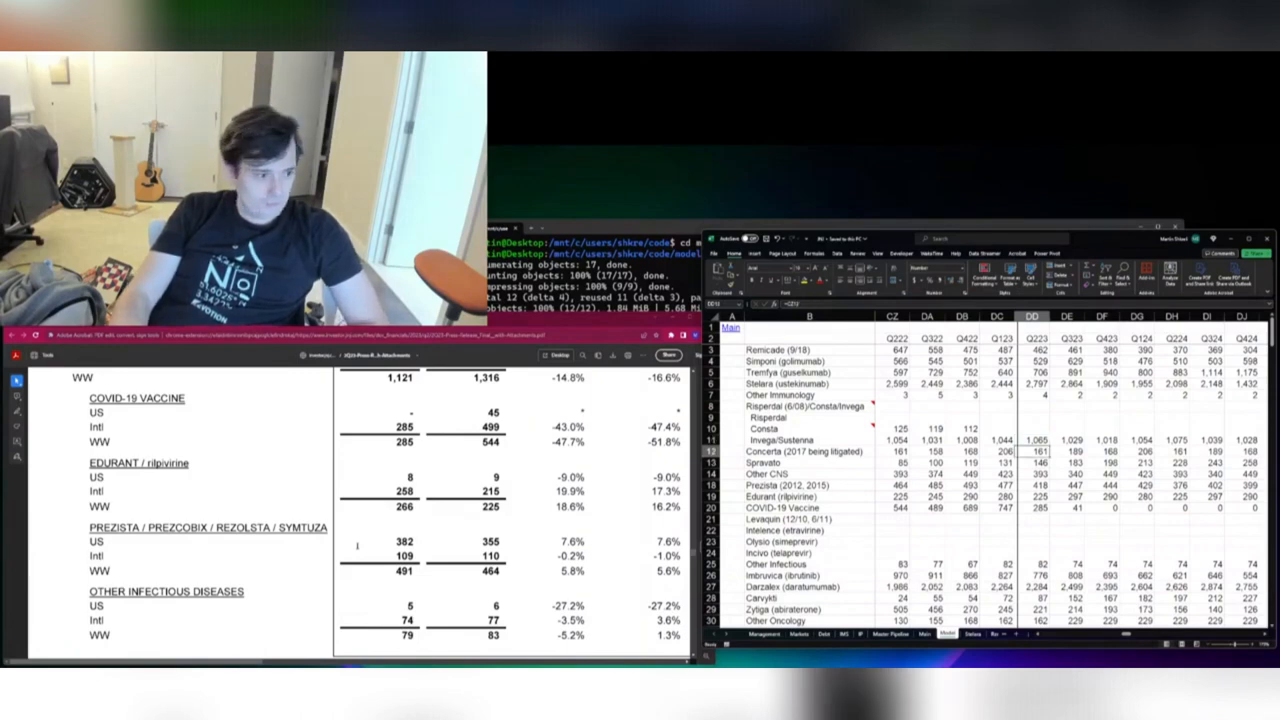
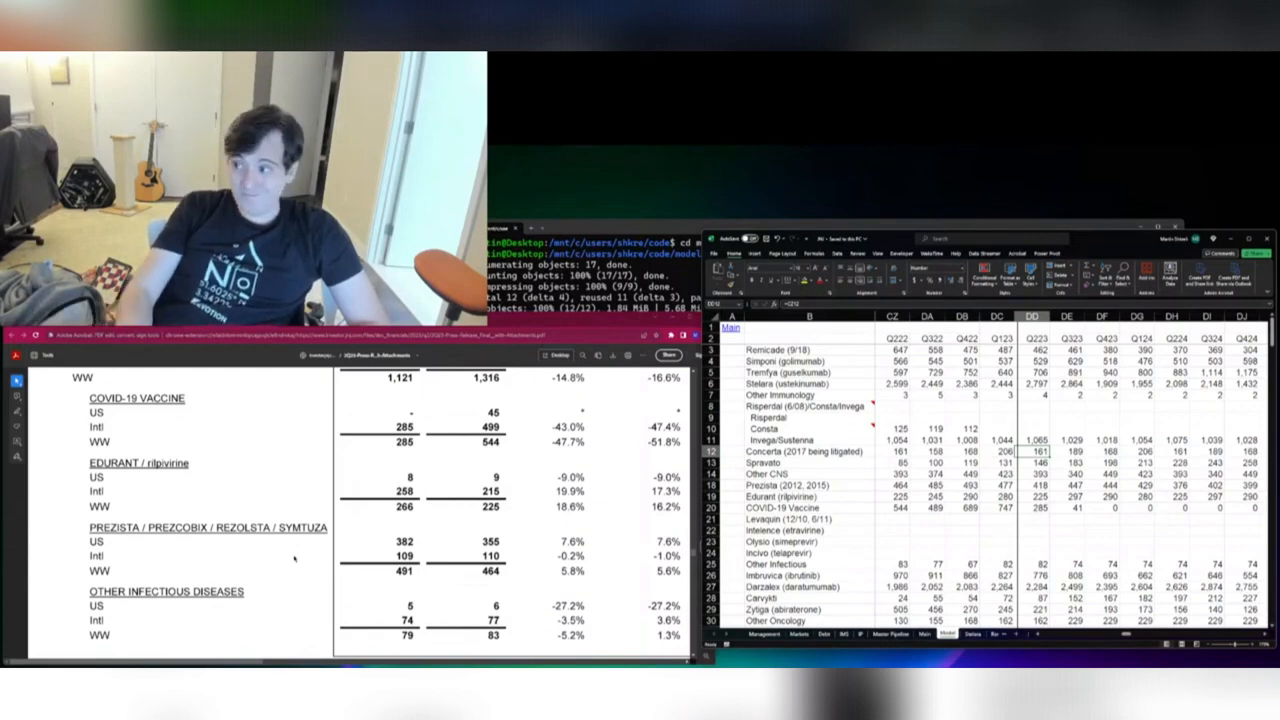
key("ctrl+Down")
key("ctrl+Down")
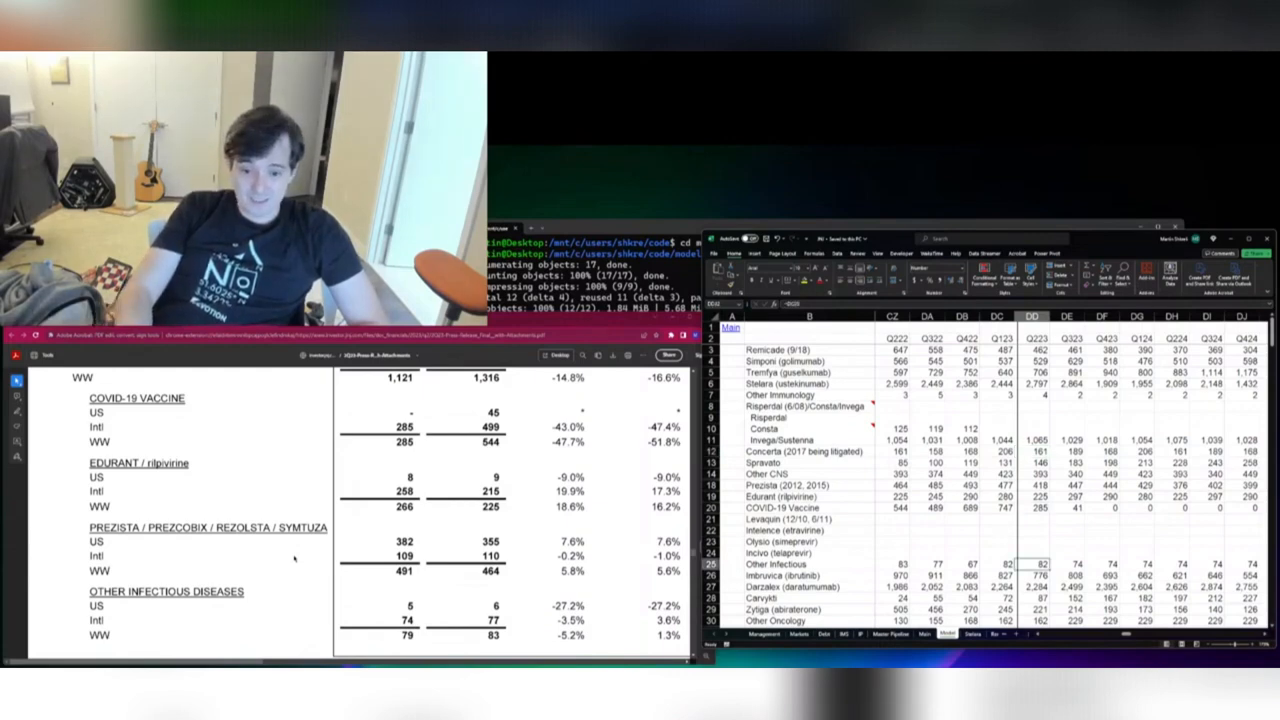
key("Down")
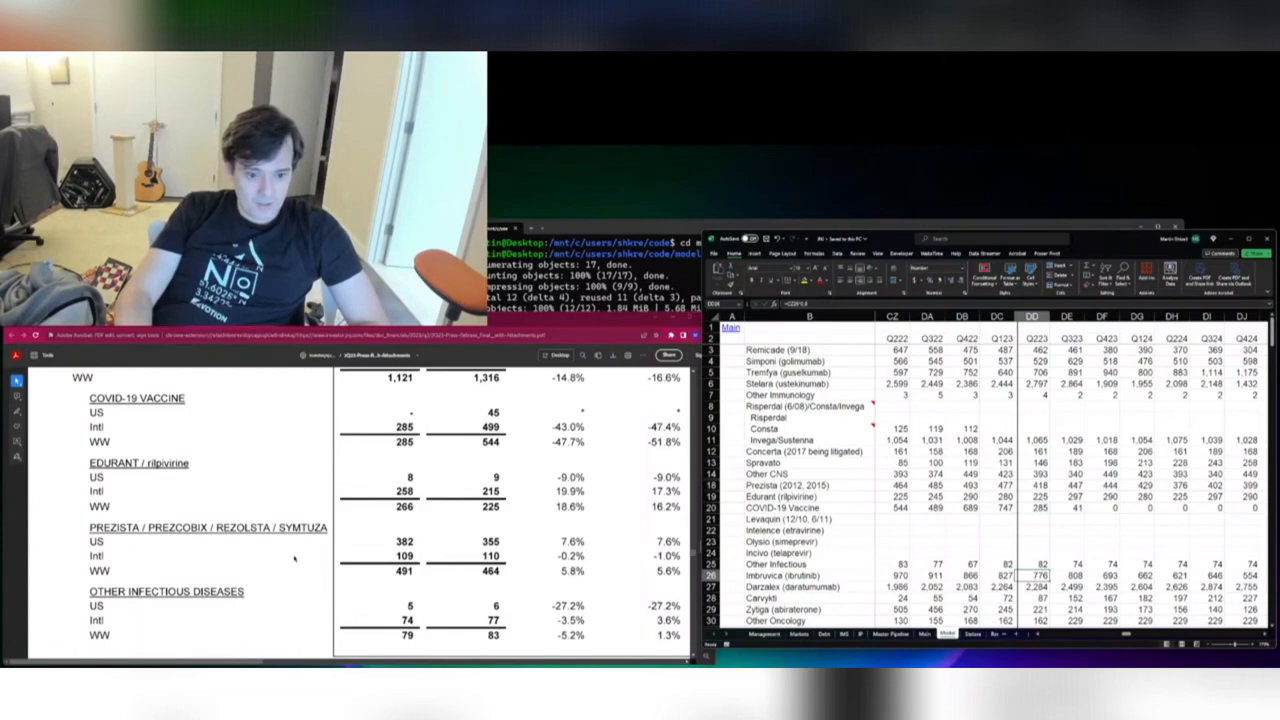
key("Down")
key("Down")
key("Down")
key("Down")
key("ctrl+Up")
key("ctrl+Up")
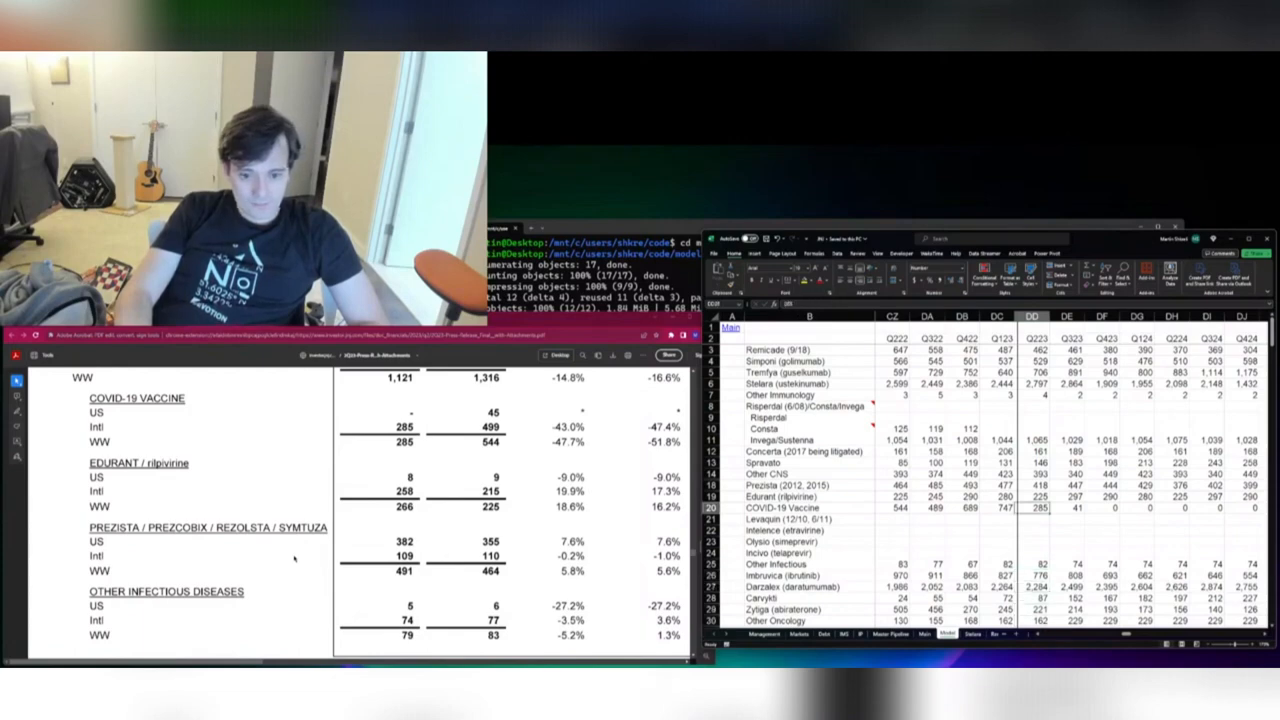
Enter the worldwide Q223 sales for Edurant as 266 and Prezista as 491 in the model
key("Up")
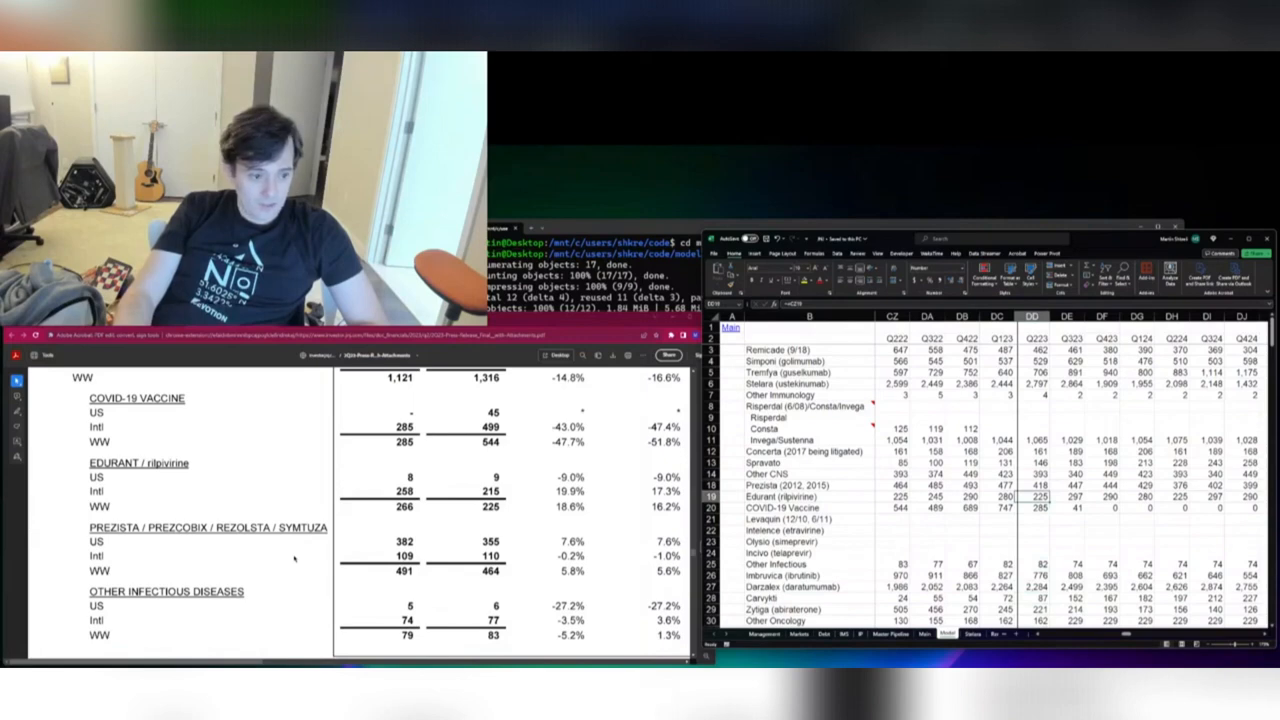
type("266")
key("Return")
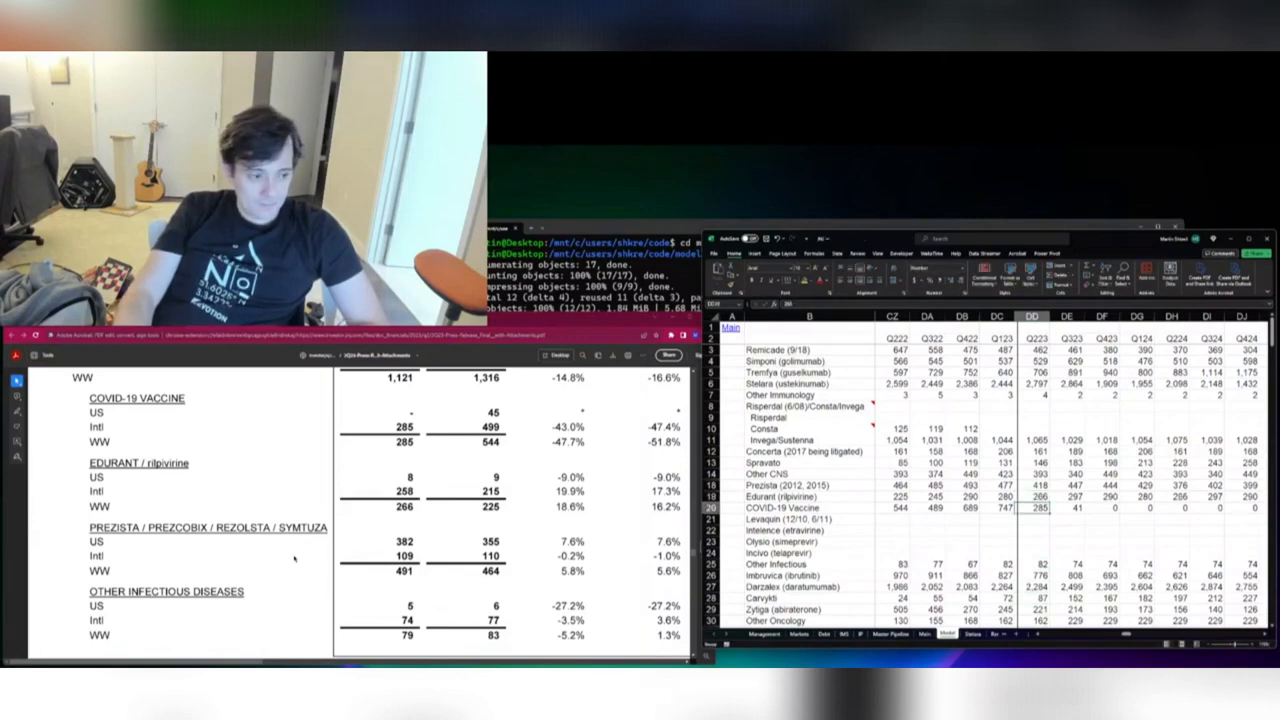
key("Up")
key("Up")
type("491")
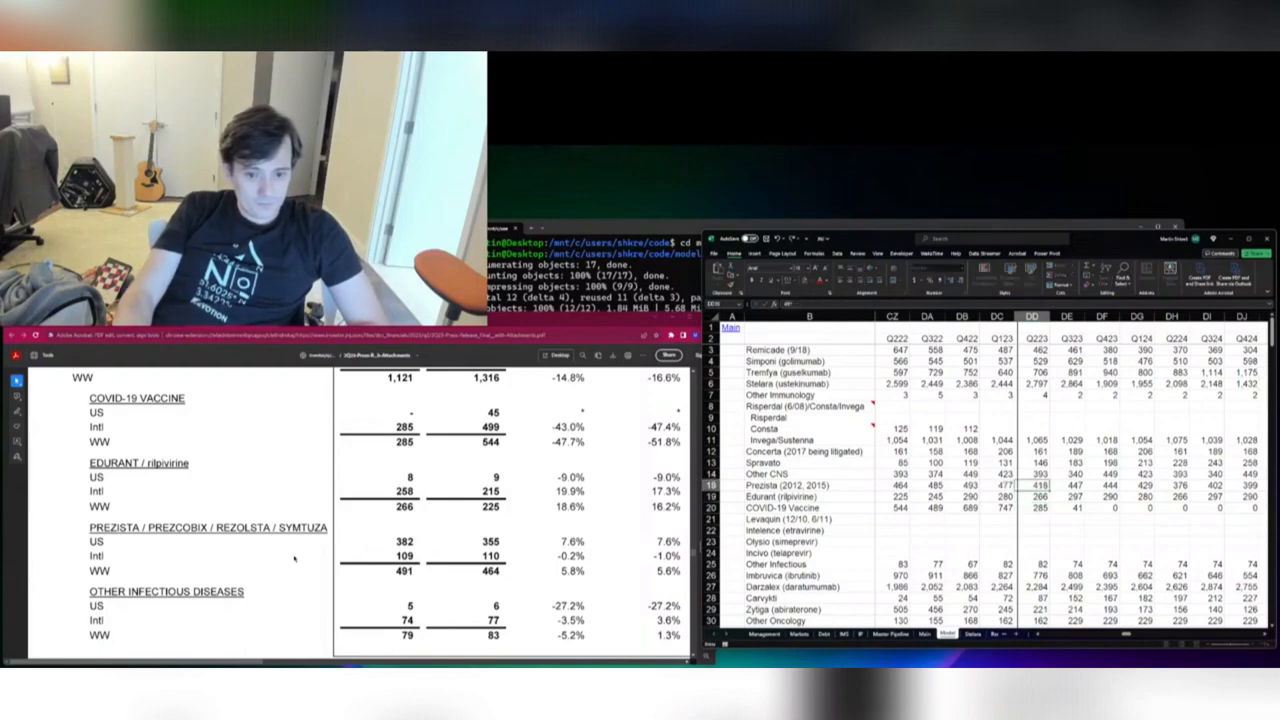
key("Up")
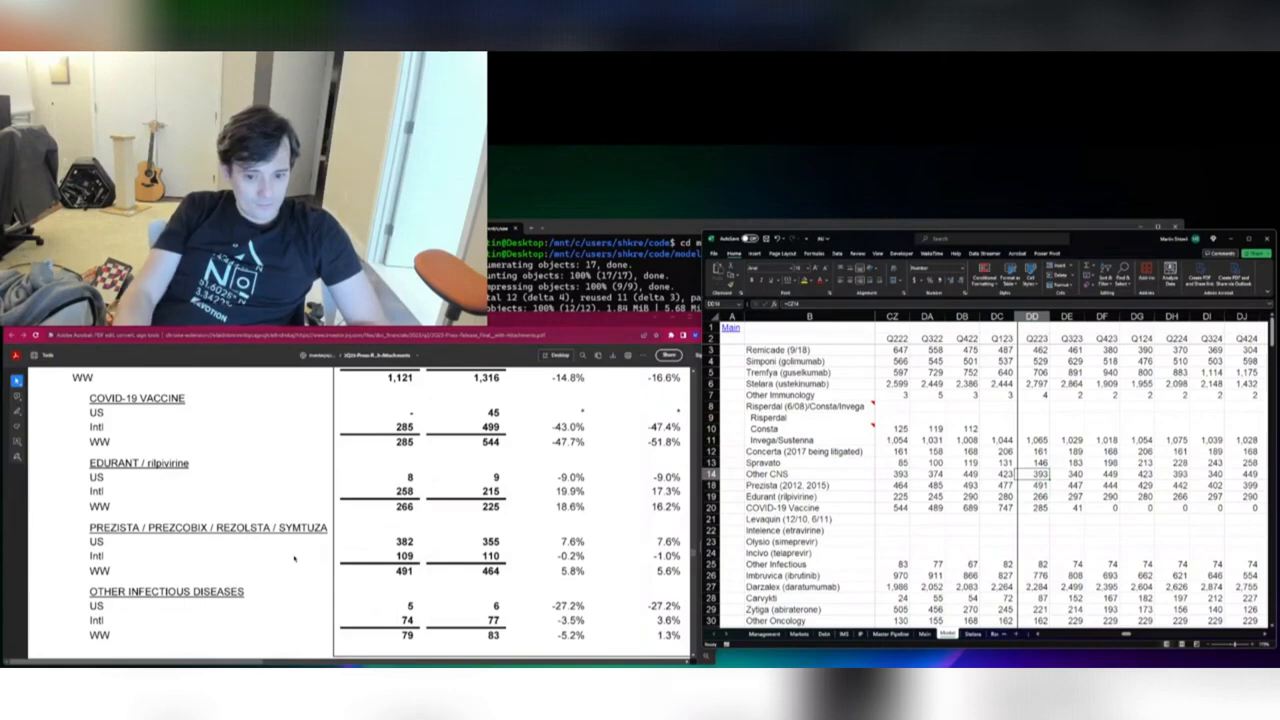
Set the Q223 Other Infectious sales in the model to 79, taken from the worldwide Other Infectious Diseases line
key("ctrl+Down")
key("ctrl+Down")
type("79")
key("Return")
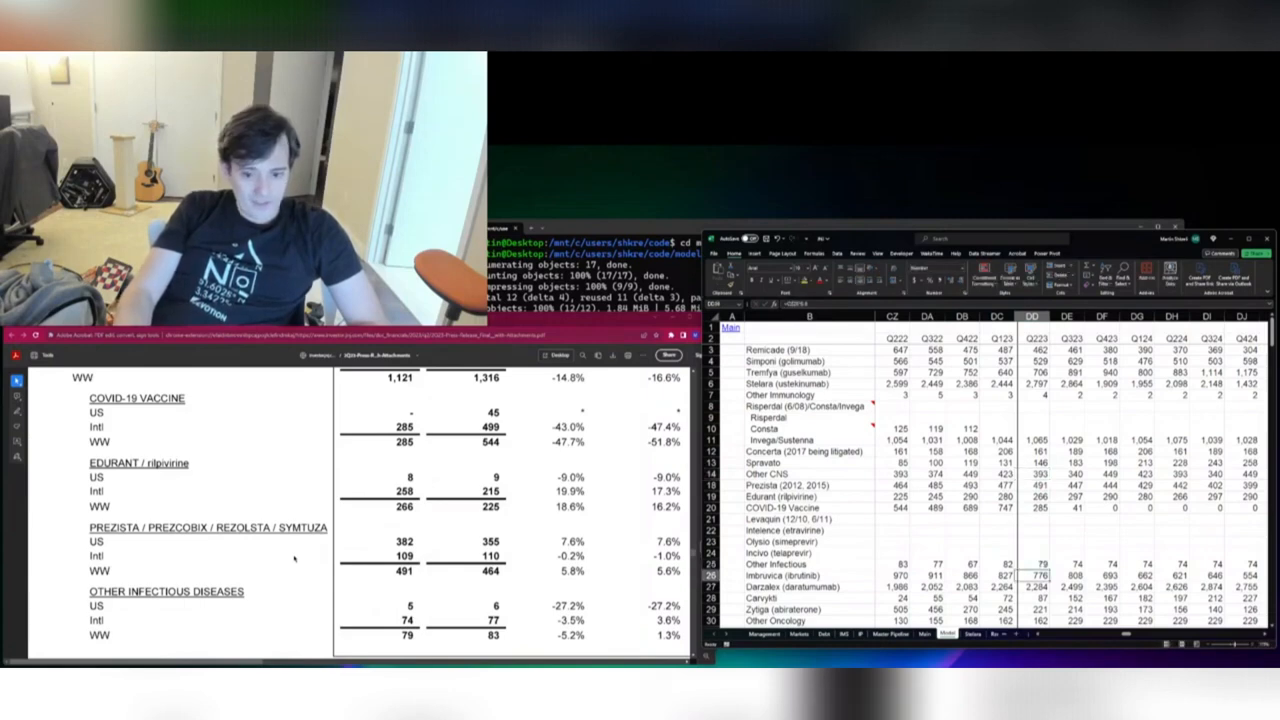
key("Up")
key("ctrl+Up")
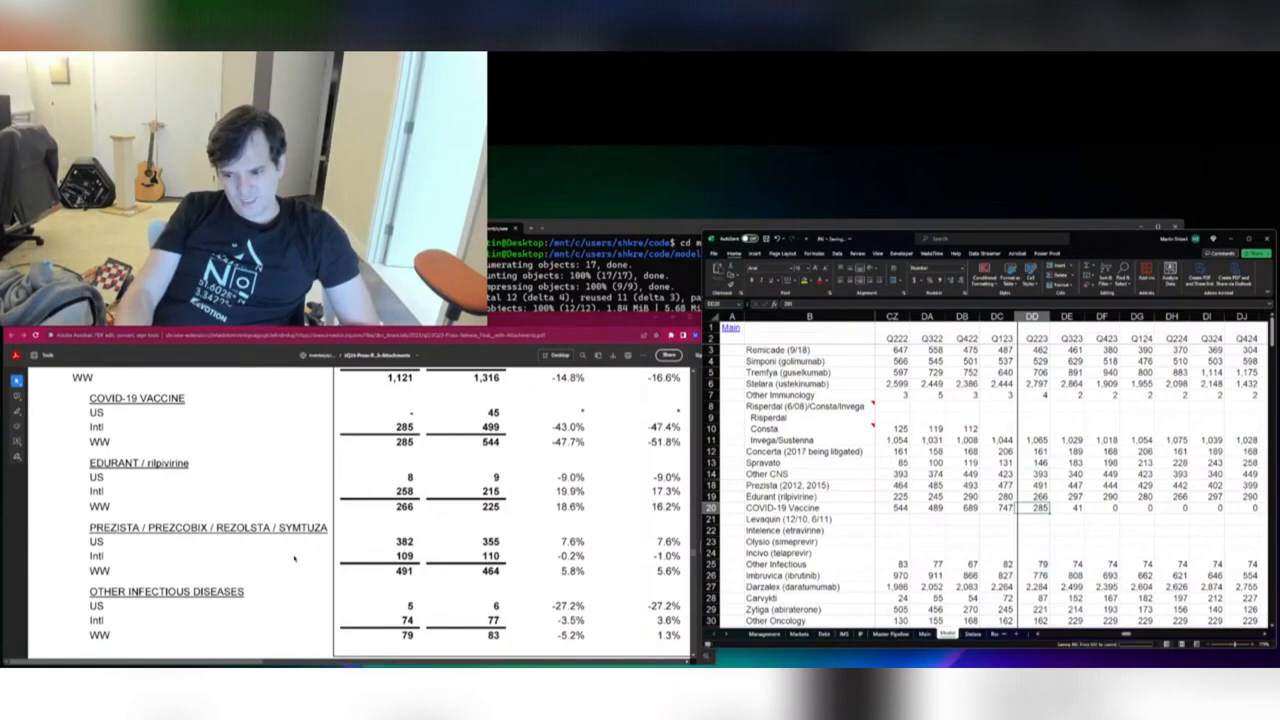
Check the end of the release's infectious disease schedule and bring up the neuroscience product sales on the following page
scroll(337, 505, "down", 1)
scroll(337, 505, "down", 4)
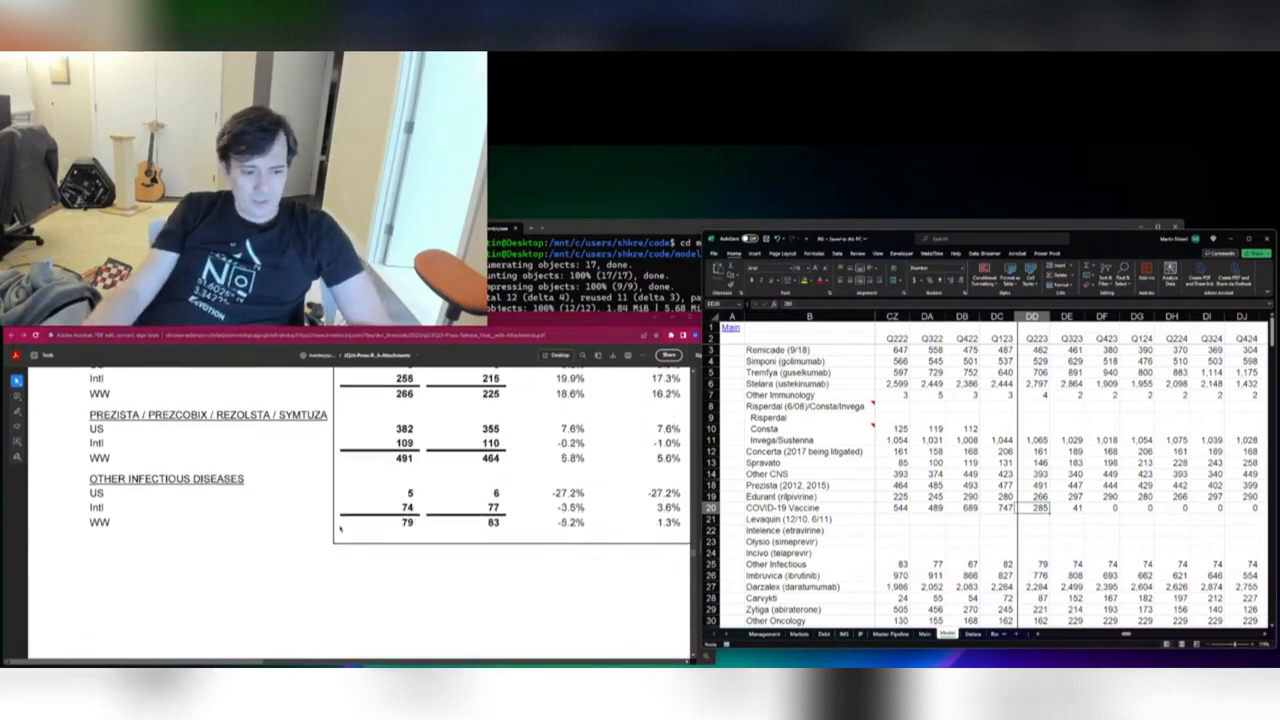
scroll(334, 500, "up", 3)
scroll(319, 518, "up", 3)
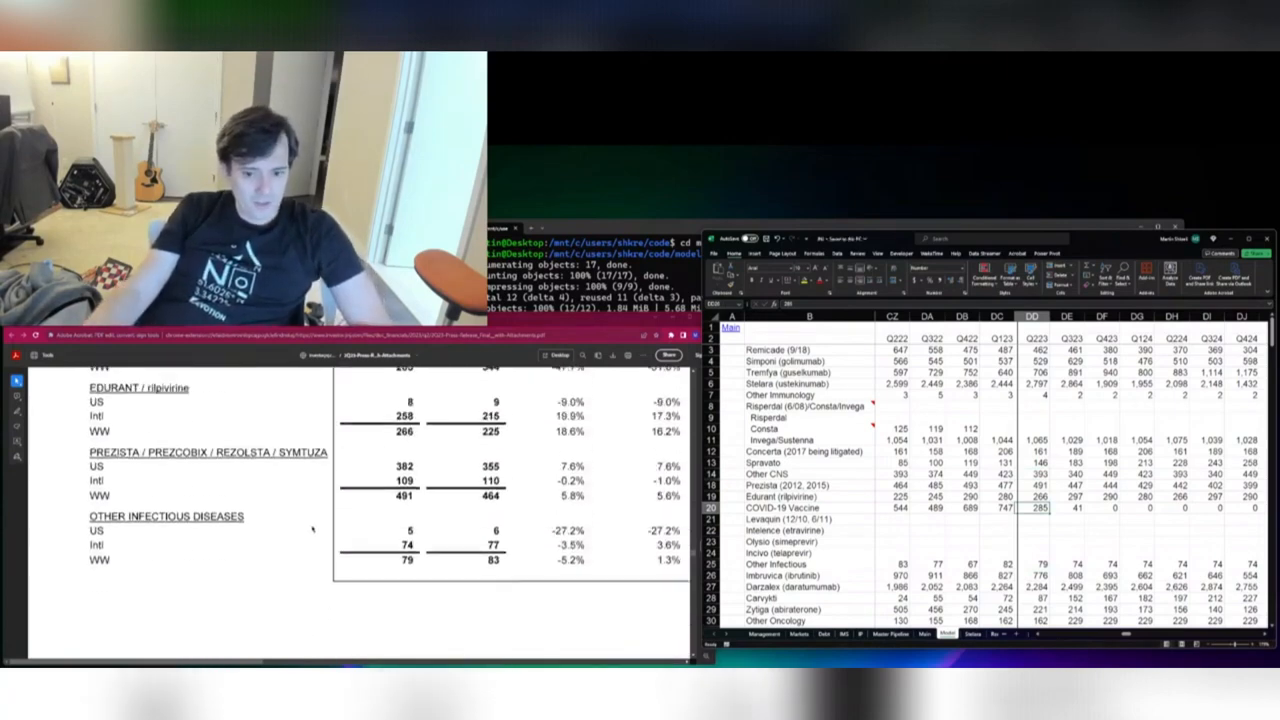
scroll(317, 530, "down", 2)
scroll(317, 530, "up", 1)
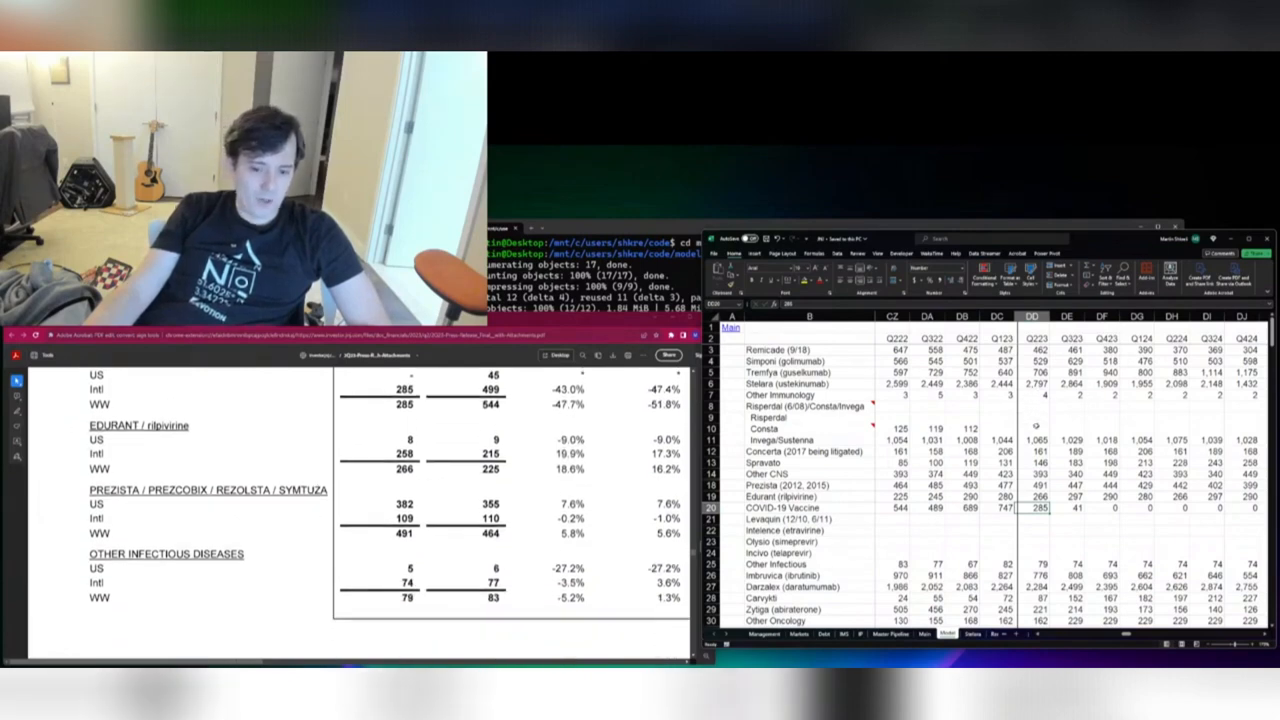
left_click(1043, 579)
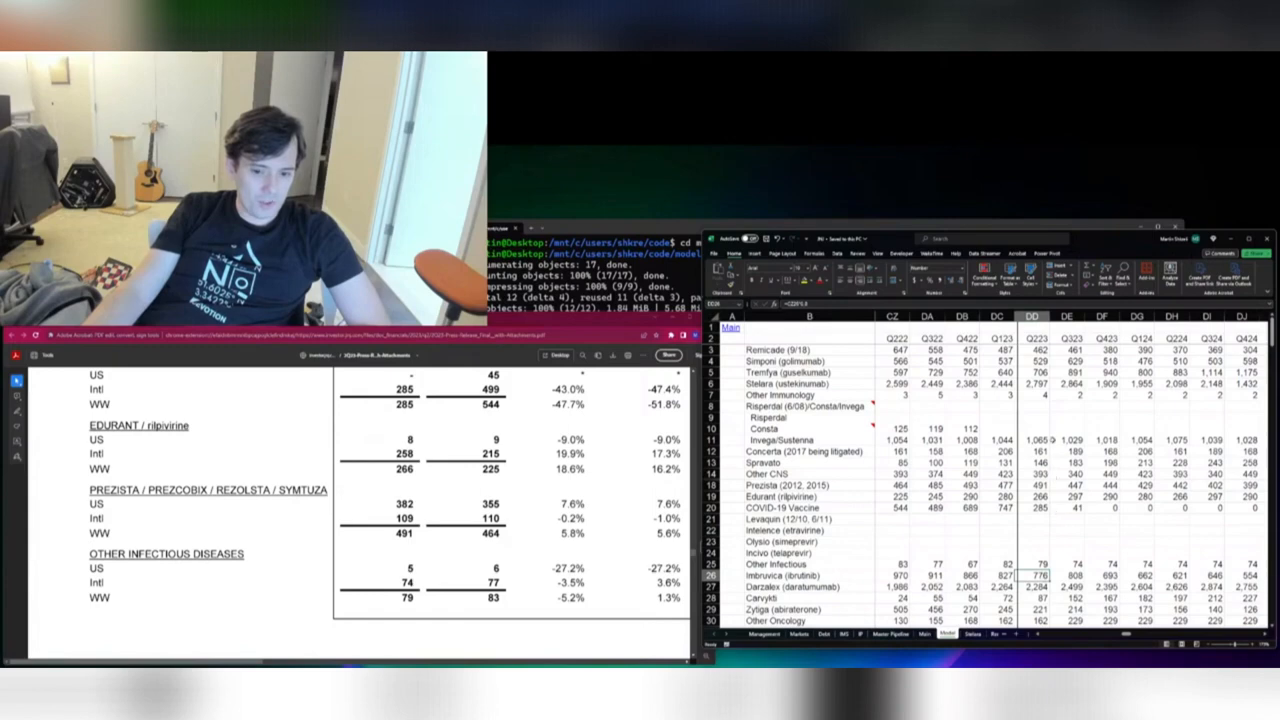
left_click(1048, 440)
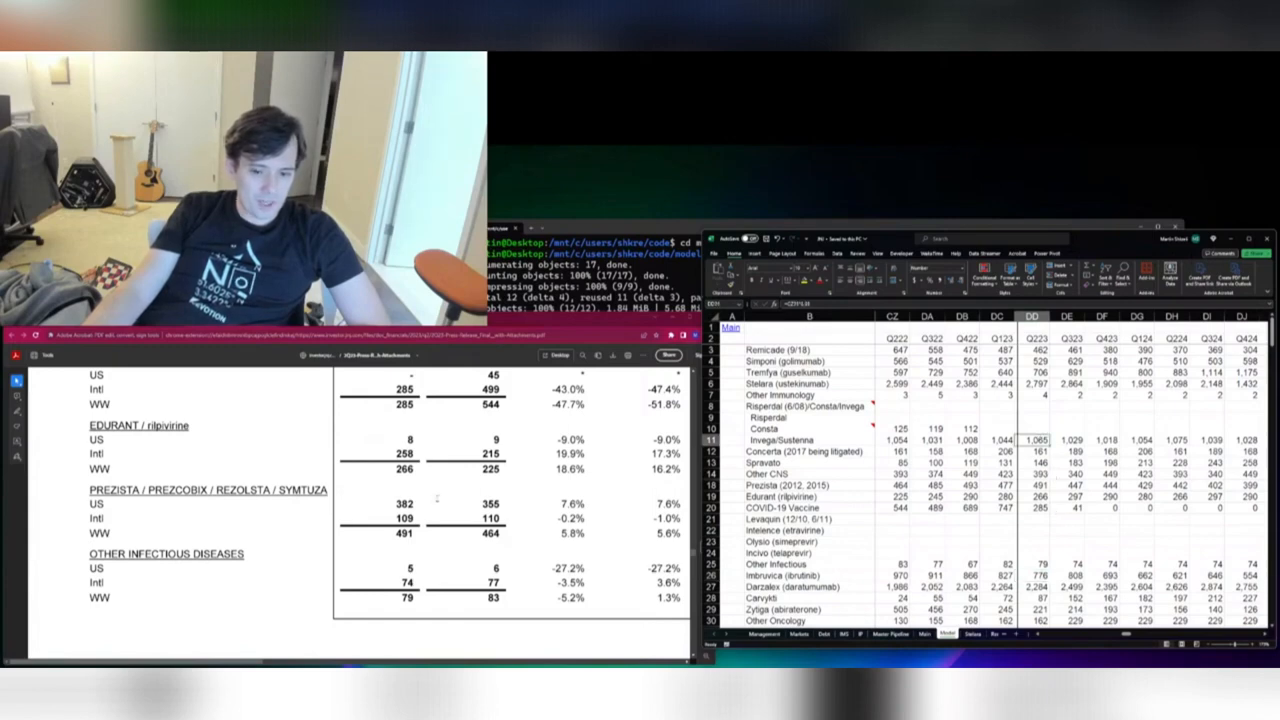
scroll(437, 497, "down", 5)
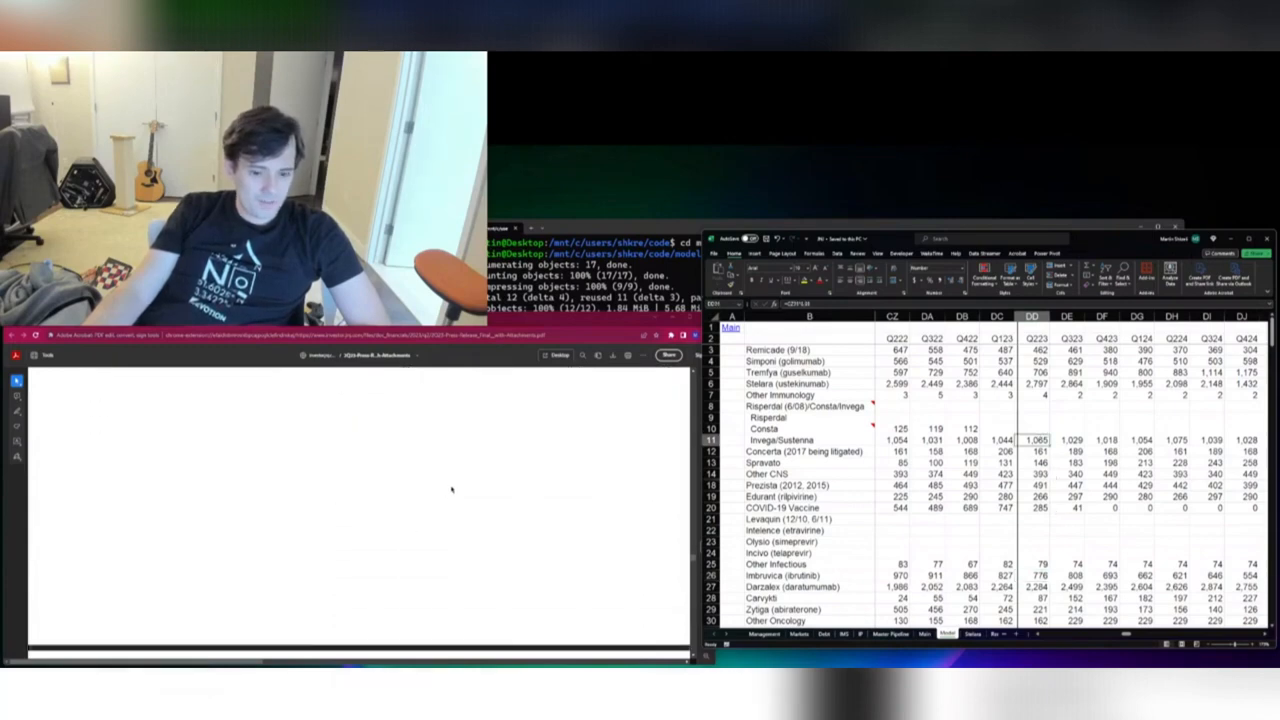
scroll(451, 489, "down", 5)
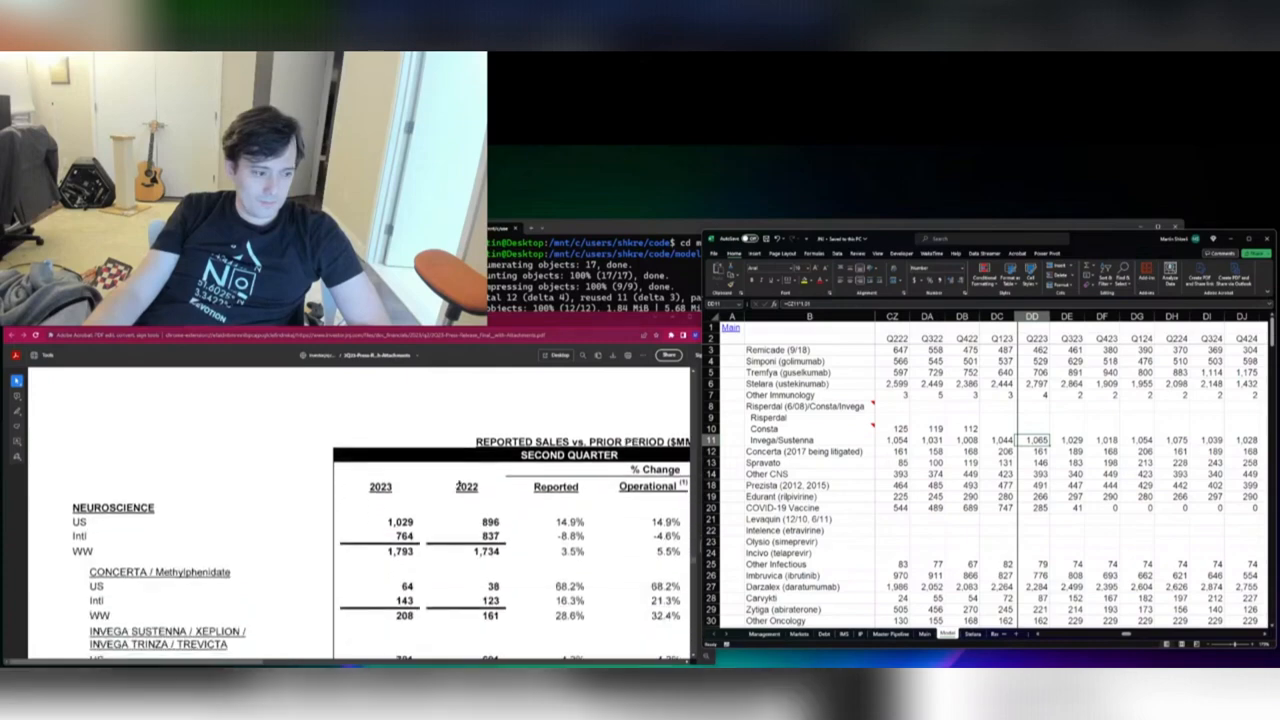
scroll(458, 484, "down", 3)
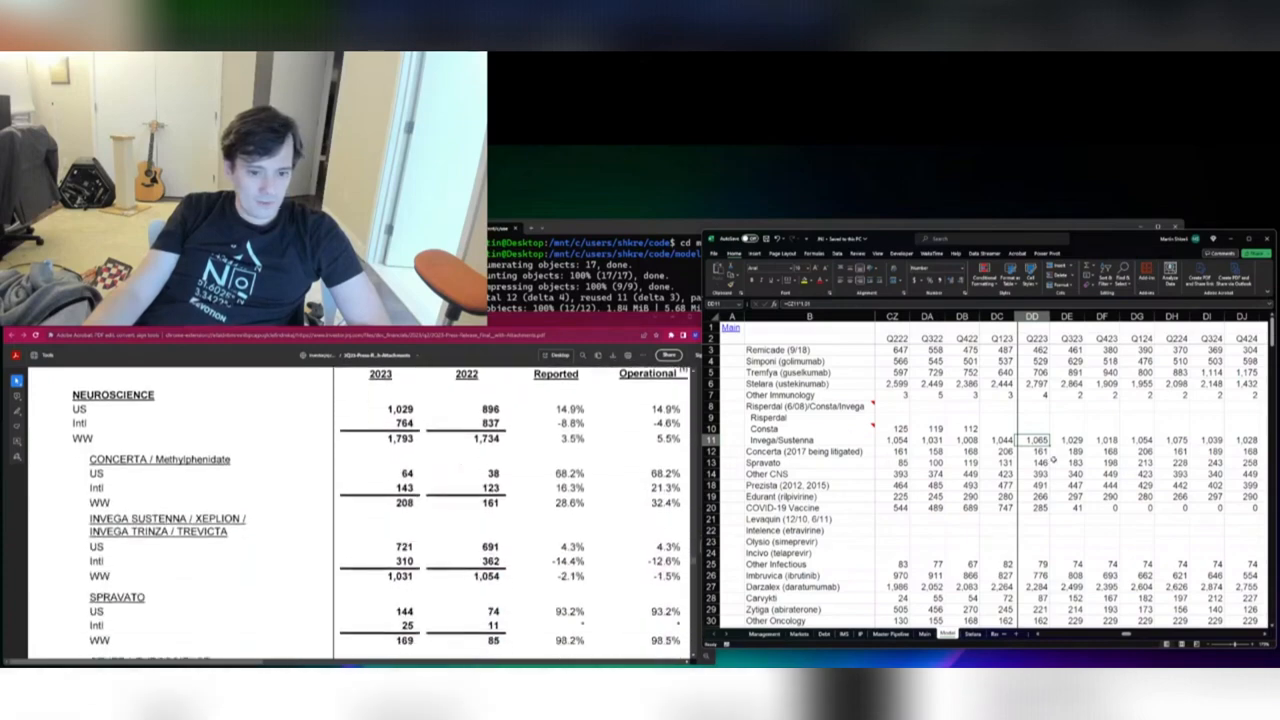
Enter the worldwide Q223 sales for Concerta as 208 and Spravato as 169 in the model
left_click(1037, 452)
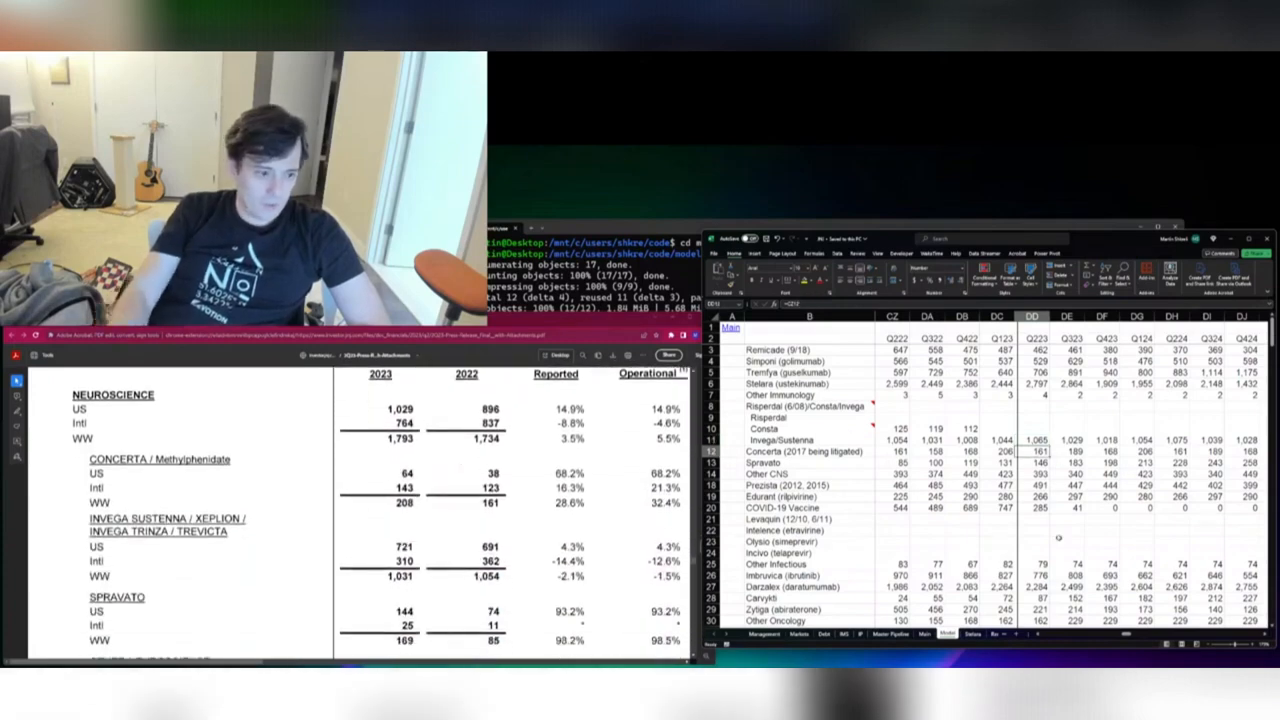
type("208")
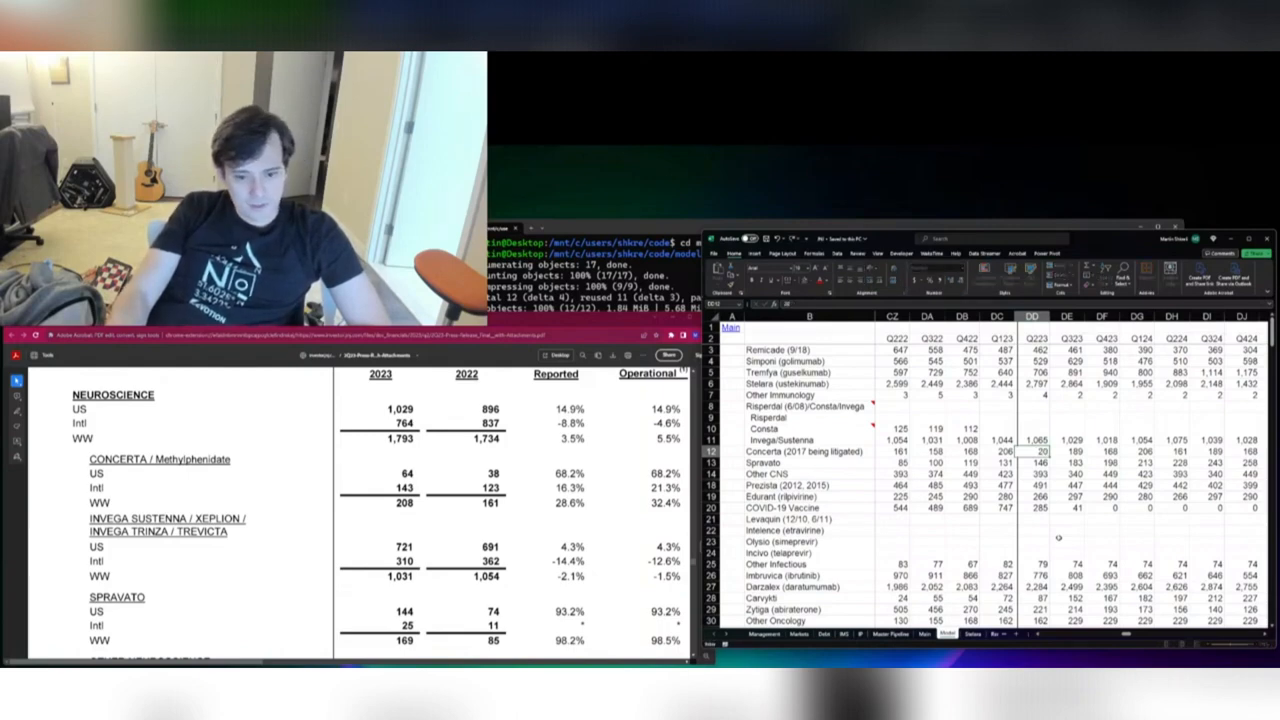
key("Return")
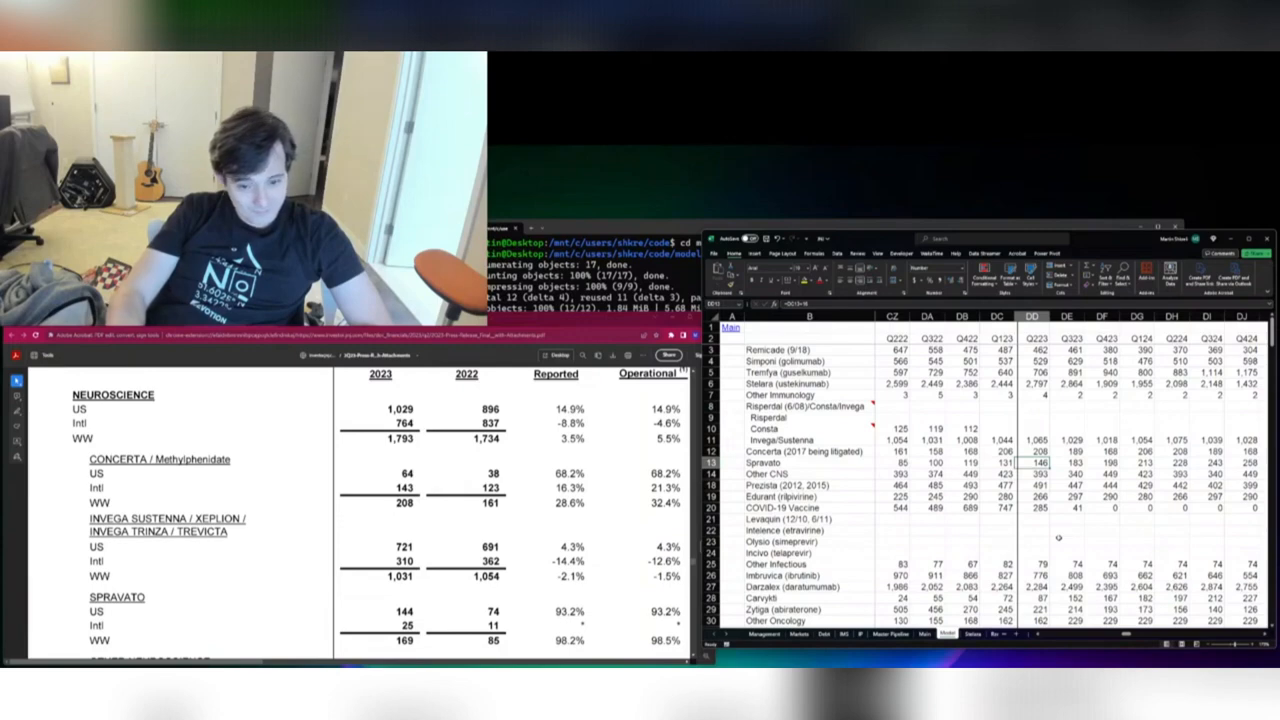
type("=146+23")
key("Return")
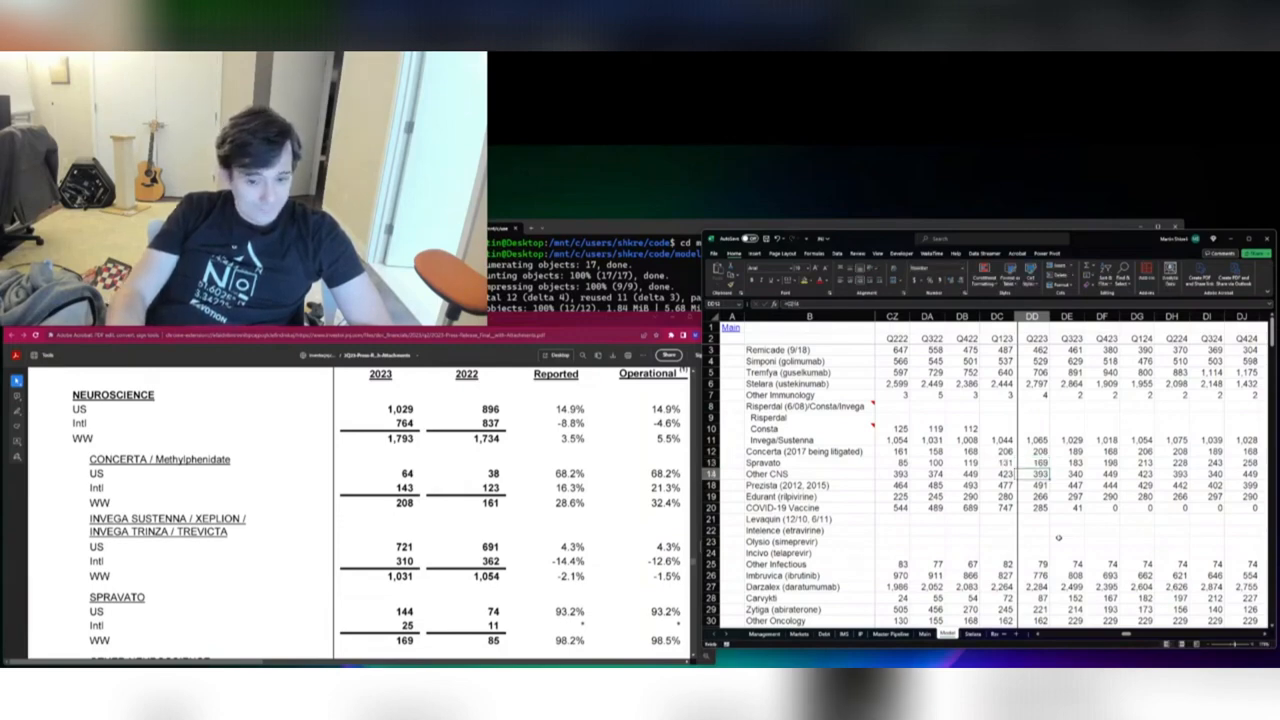
Set the Q223 Invega/Sustenna sales in the model to 1031, taken from the worldwide line of the release
key("Up")
key("Up")
key("Up")
type("=721+310")
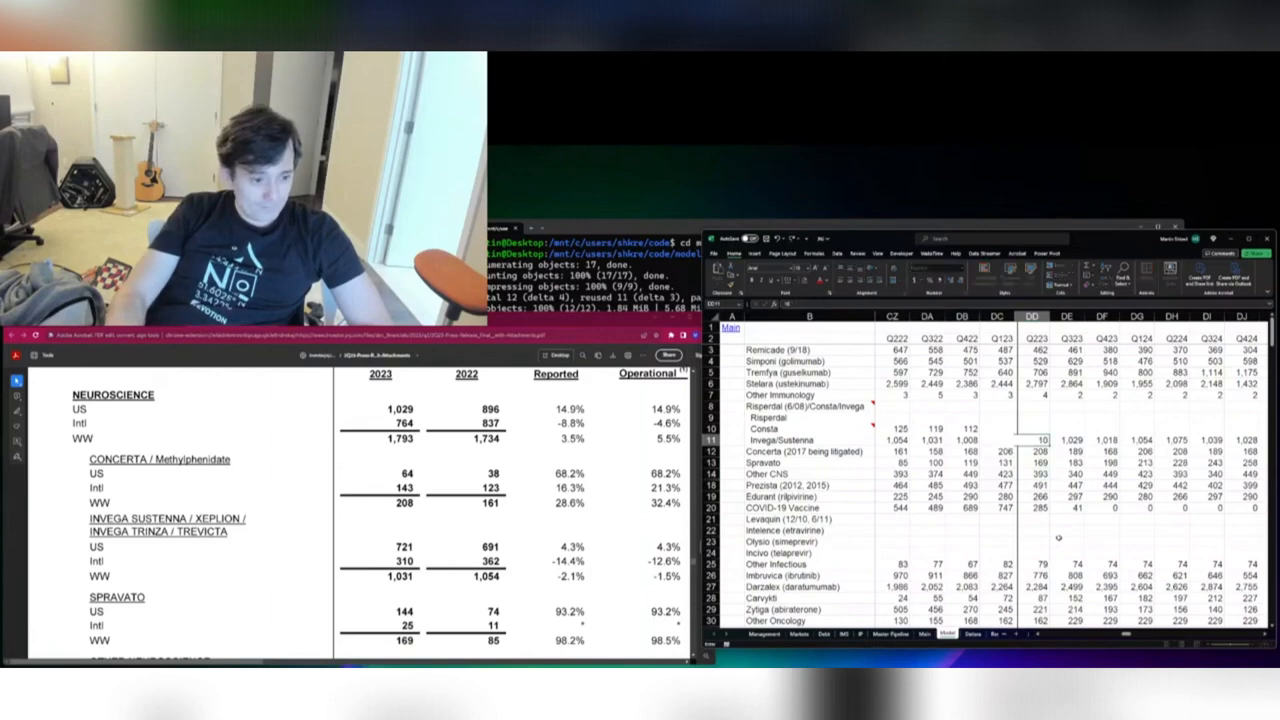
key("Return")
key("Down")
key("Down")
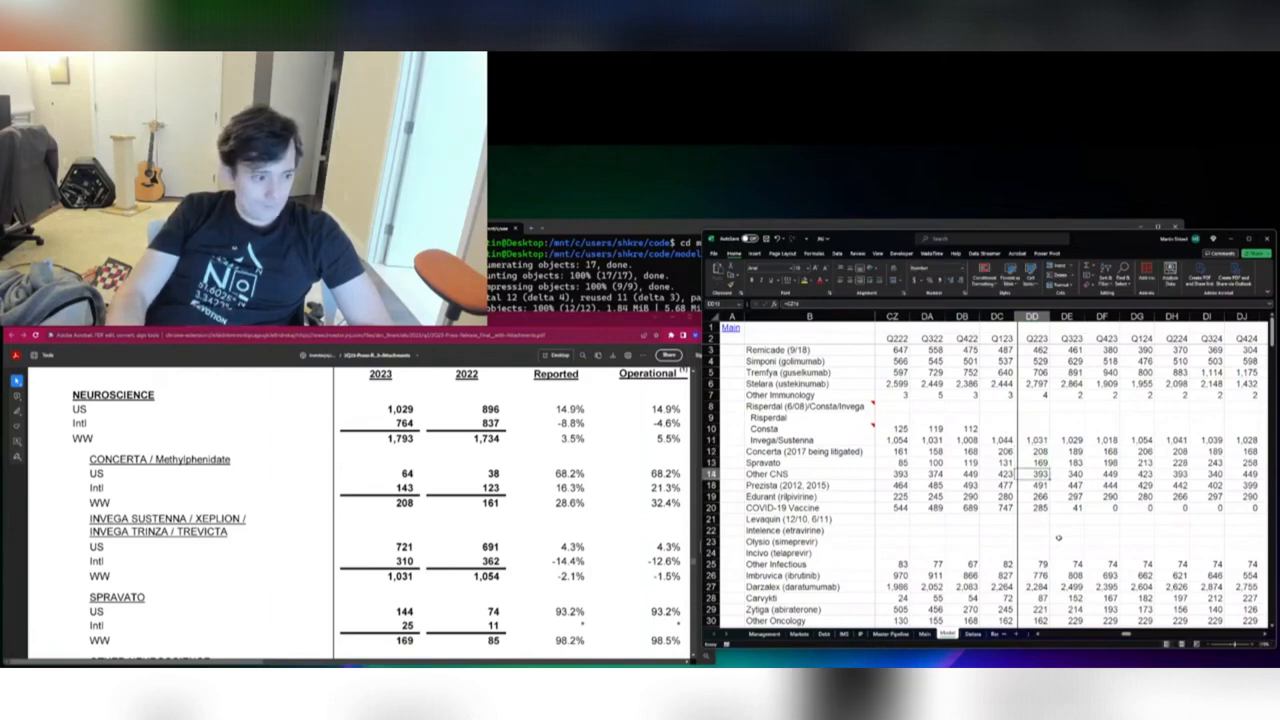
Set the Q223 Other CNS sales in the model to 386, taken from the worldwide Other Neuroscience line of the release
scroll(139, 541, "down", 3)
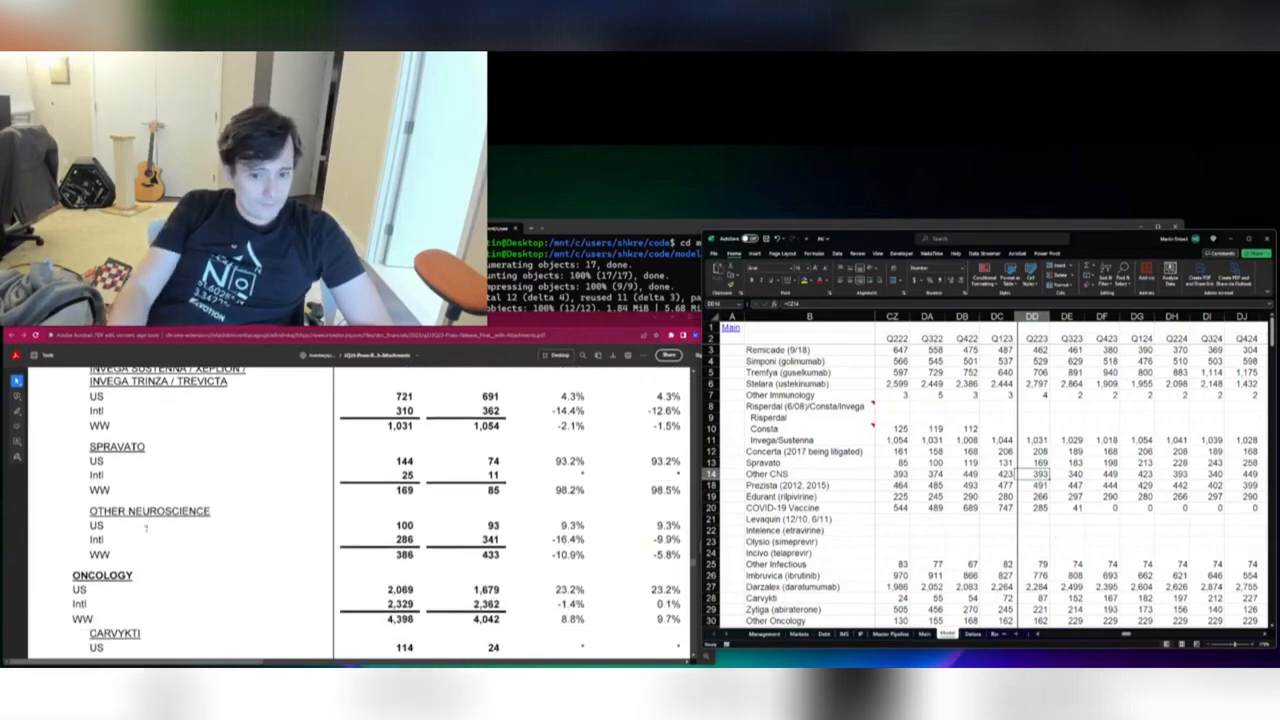
type("386")
key("Return")
key("Down")
key("Down")
key("Down")
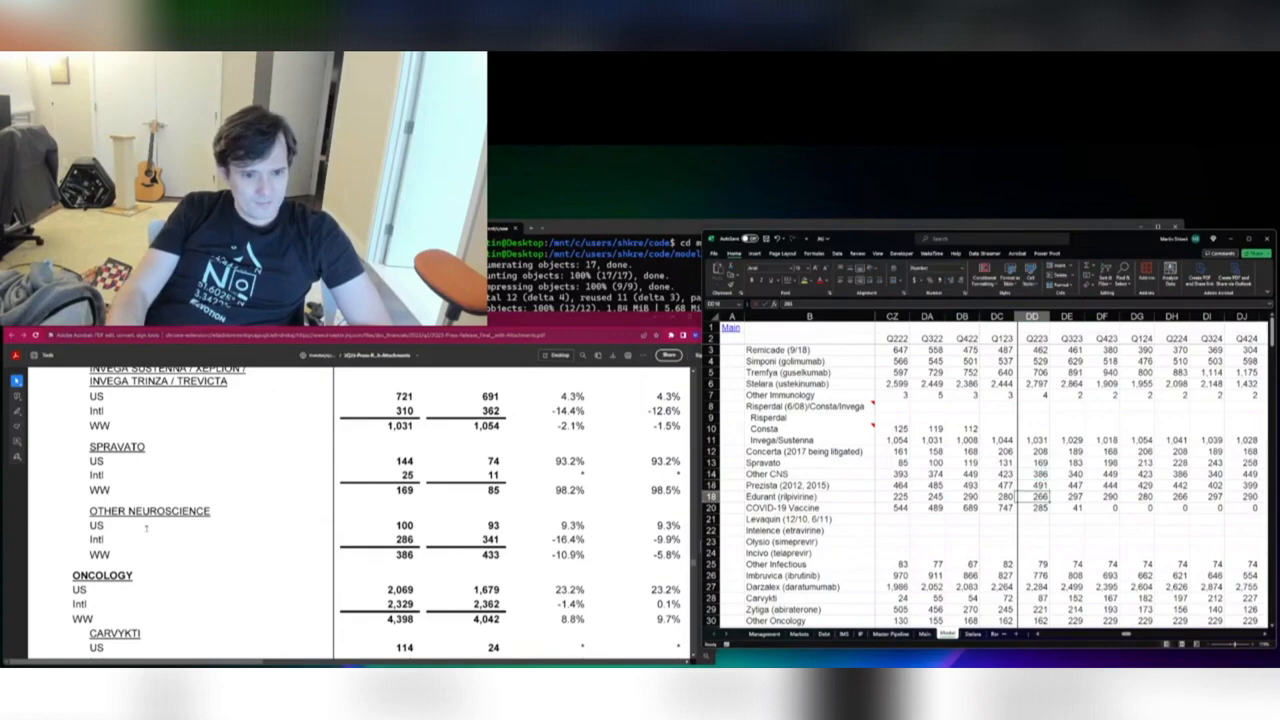
Review the Q223 neuroscience and infectious disease sales entries in the model, from Invega/Sustenna through Other Infectious
key("ctrl+Up")
key("ctrl+Up")
key("ctrl+Up")
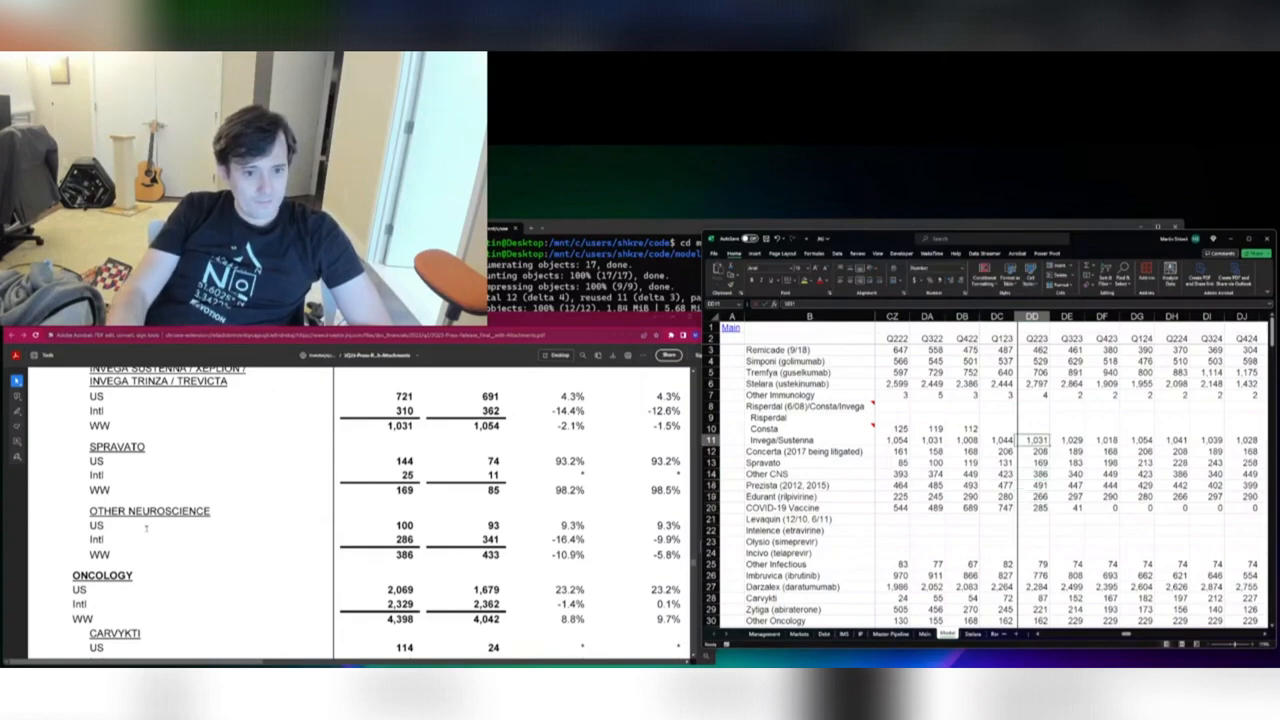
key("Up")
key("Up")
key("Up")
key("Up")
key("ctrl+Down")
key("ctrl+Down")
key("ctrl+Down")
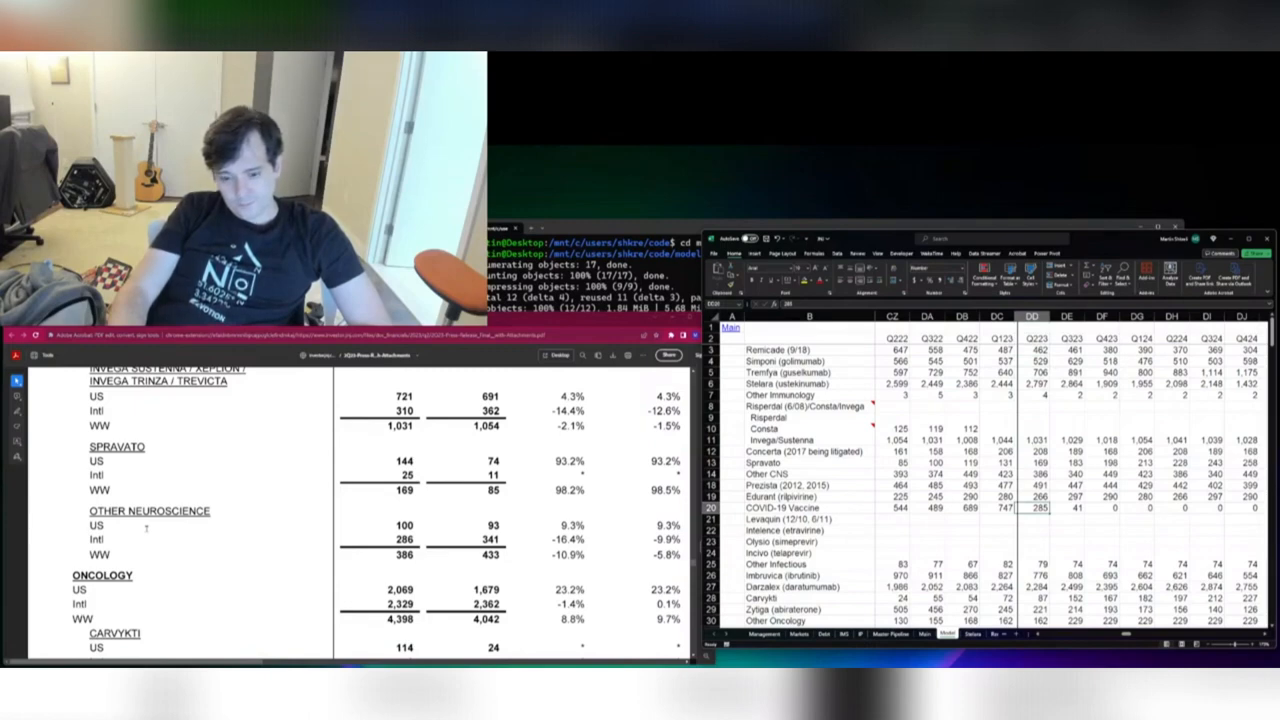
key("ctrl+Down")
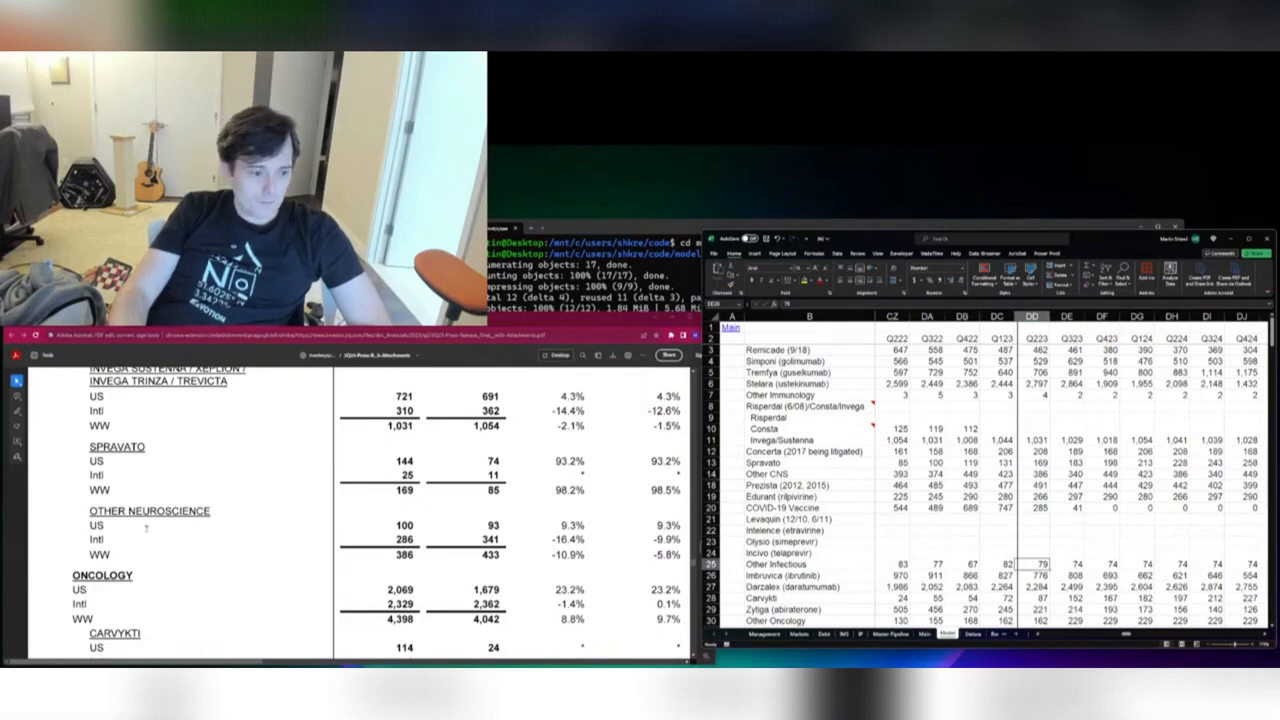
Enter 841 as the Q223 Imbruvica sales, taken from the worldwide line of the release's oncology schedule
key("Down")
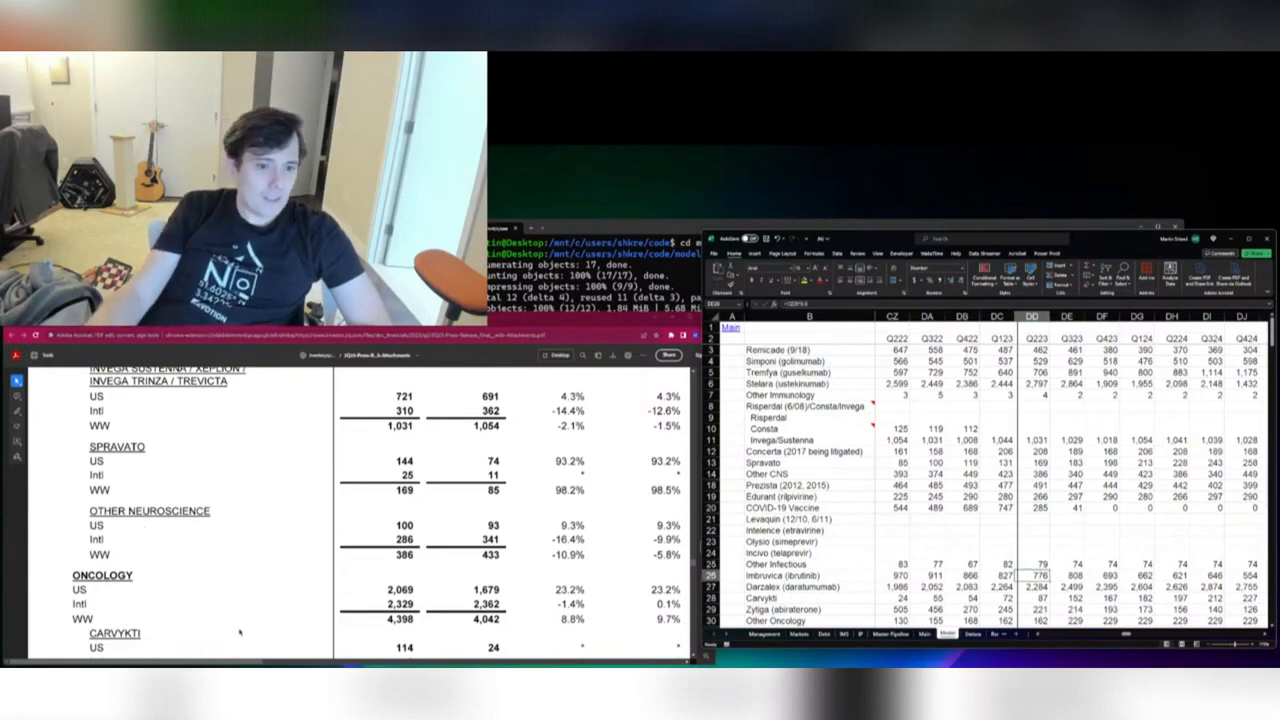
scroll(340, 521, "down", 5)
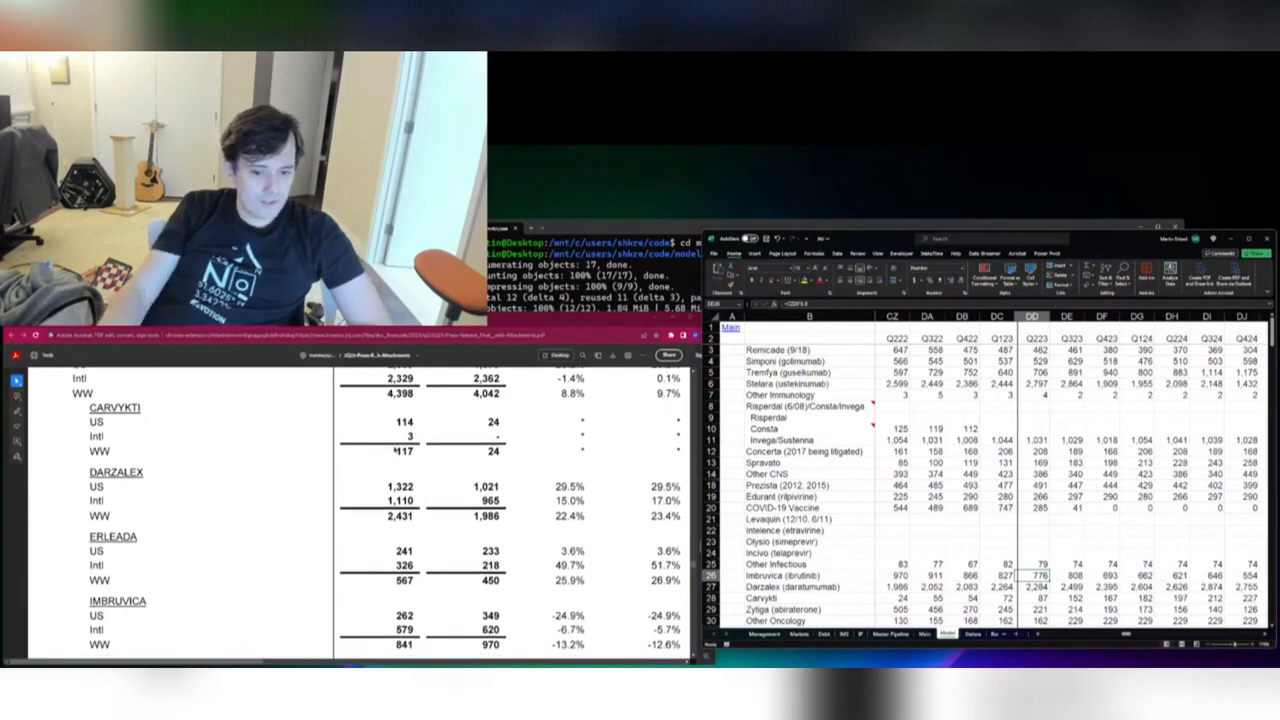
type("841")
key("Return")
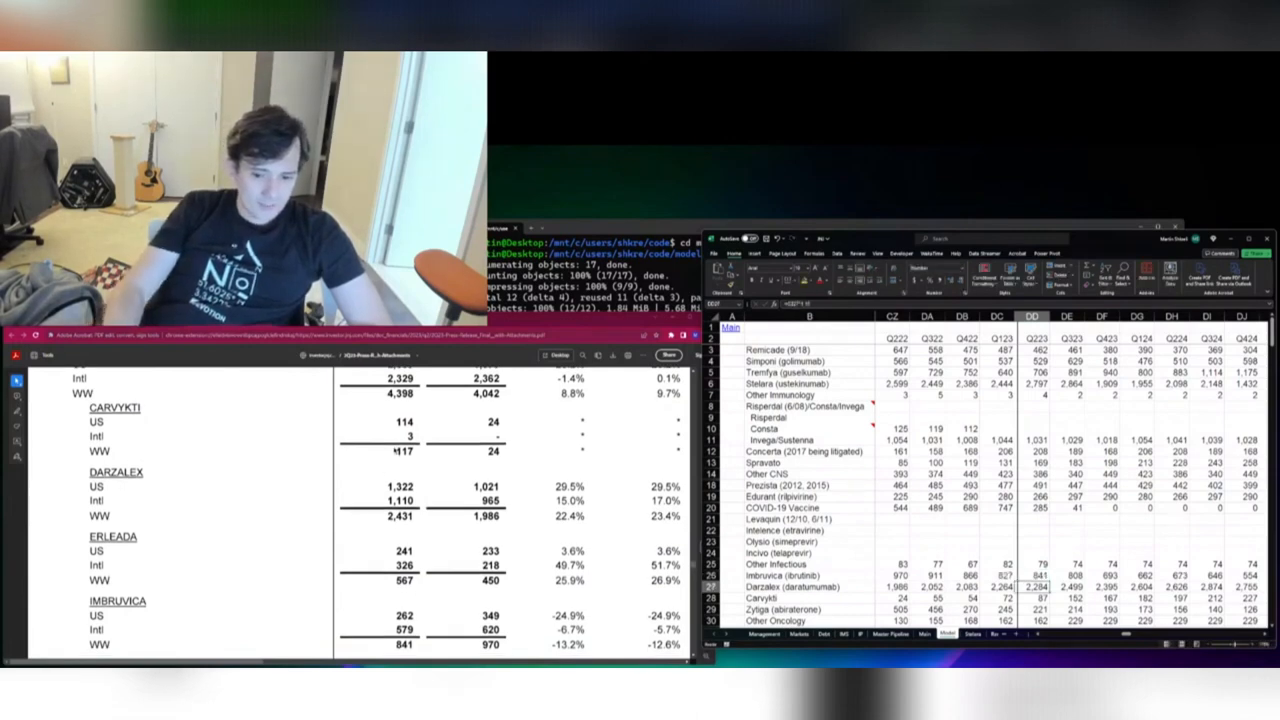
Examine the quarterly Imbruvica sales history in the model from Q223 back to 2020
key("Up")
key("Right")
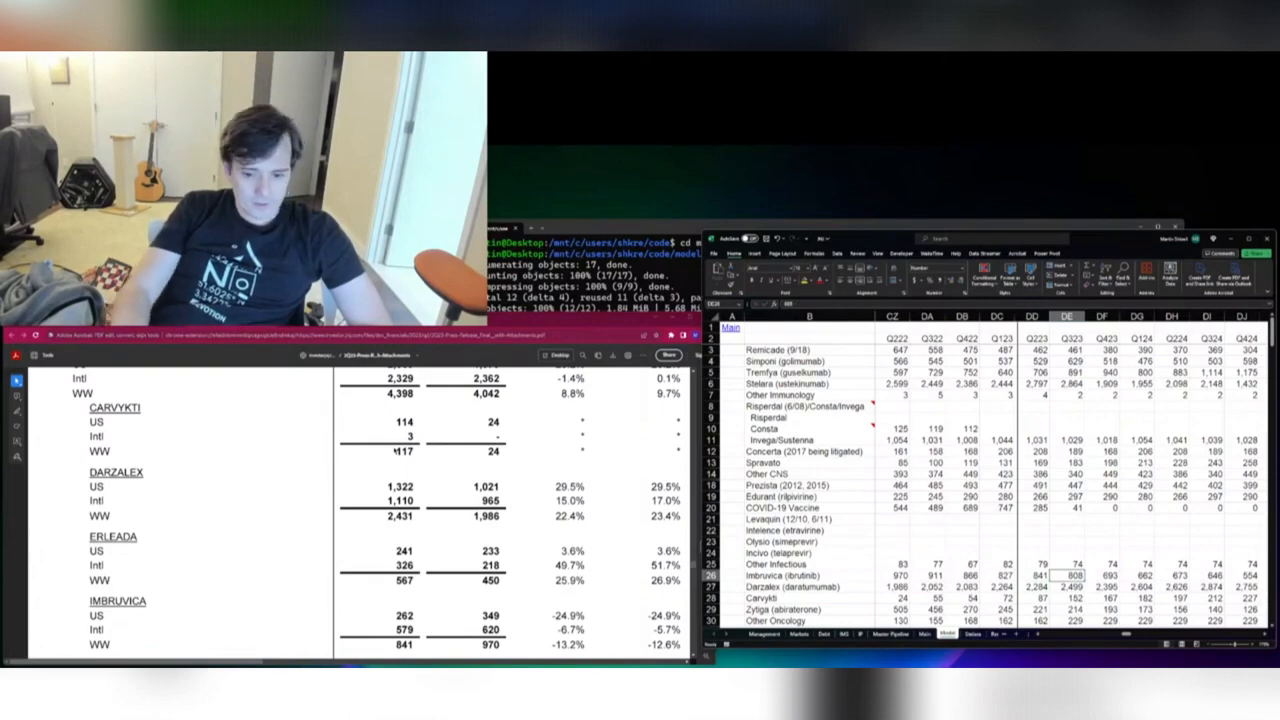
key("shift+Left")
key("shift+Left")
key("shift+Left")
key("shift+Left")
key("shift+Left")
key("shift+Left")
key("shift+Left")
key("shift+Left")
key("shift+Left")
key("shift+Left")
key("shift+Left")
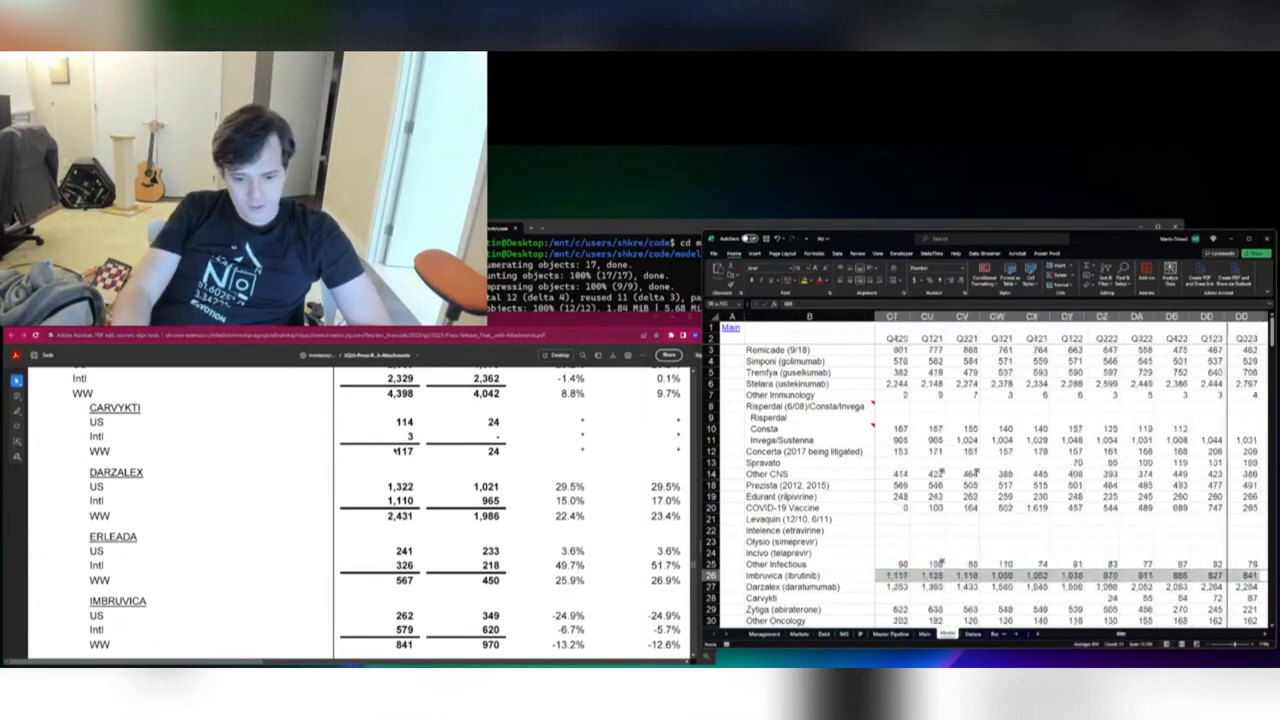
key("shift+Left")
key("shift+Left")
key("shift+Right")
key("shift+Right")
key("shift+Right")
key("shift+Right")
key("shift+Right")
key("shift+Right")
key("shift+Right")
key("shift+Right")
key("shift+Right")
key("shift+Right")
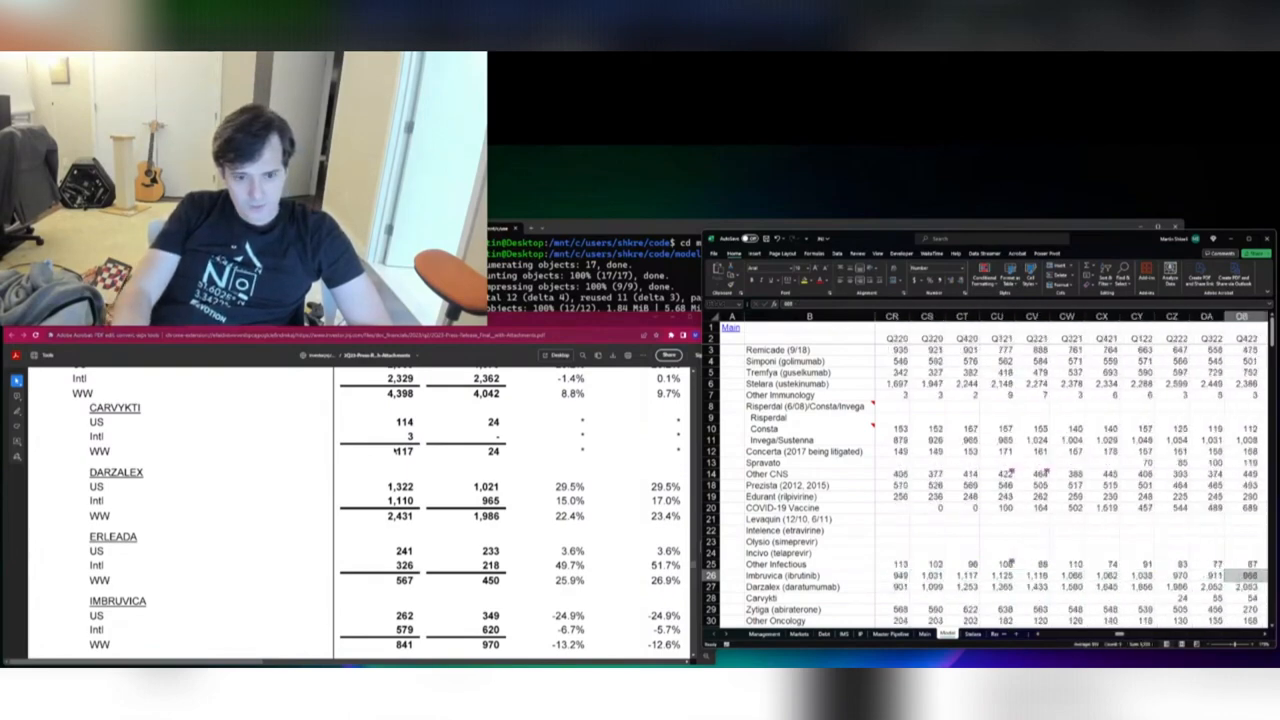
key("shift+Right")
key("shift+Right")
key("shift+Right")
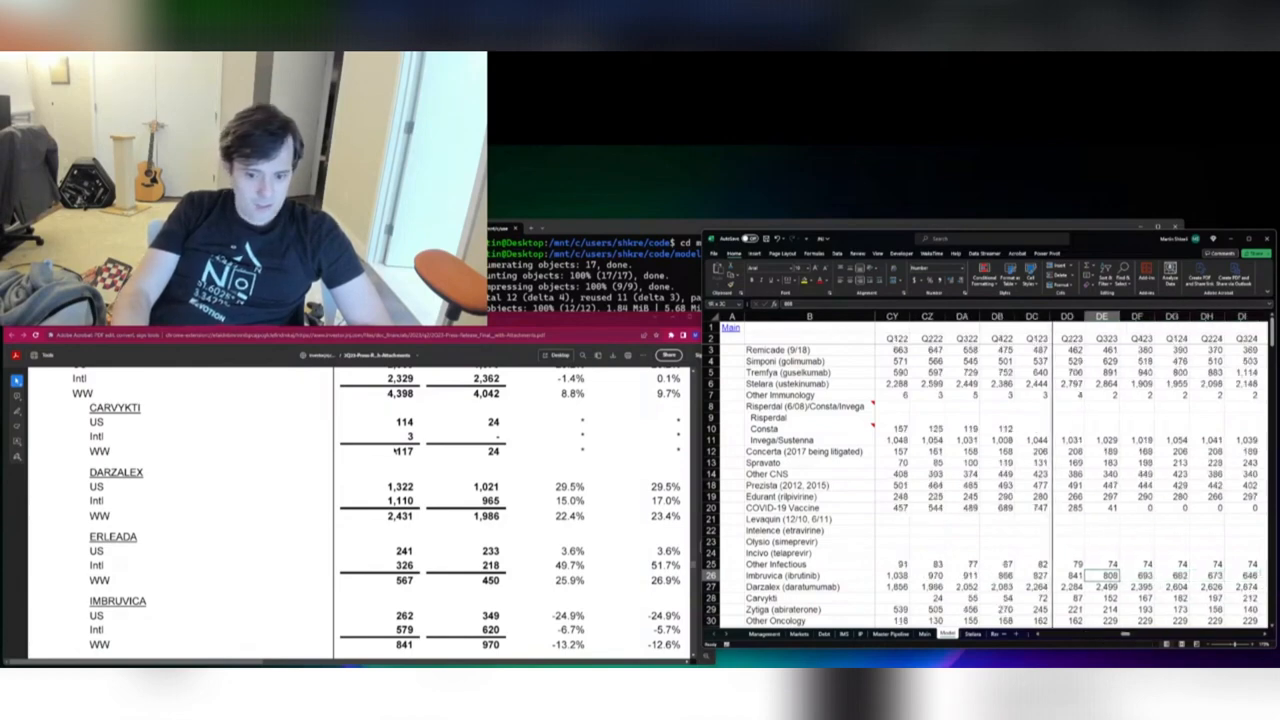
Try to enter Darzalex sales of 2431 and Carvykti sales of 117 in the Q323 column
key("Down")
type("2431")
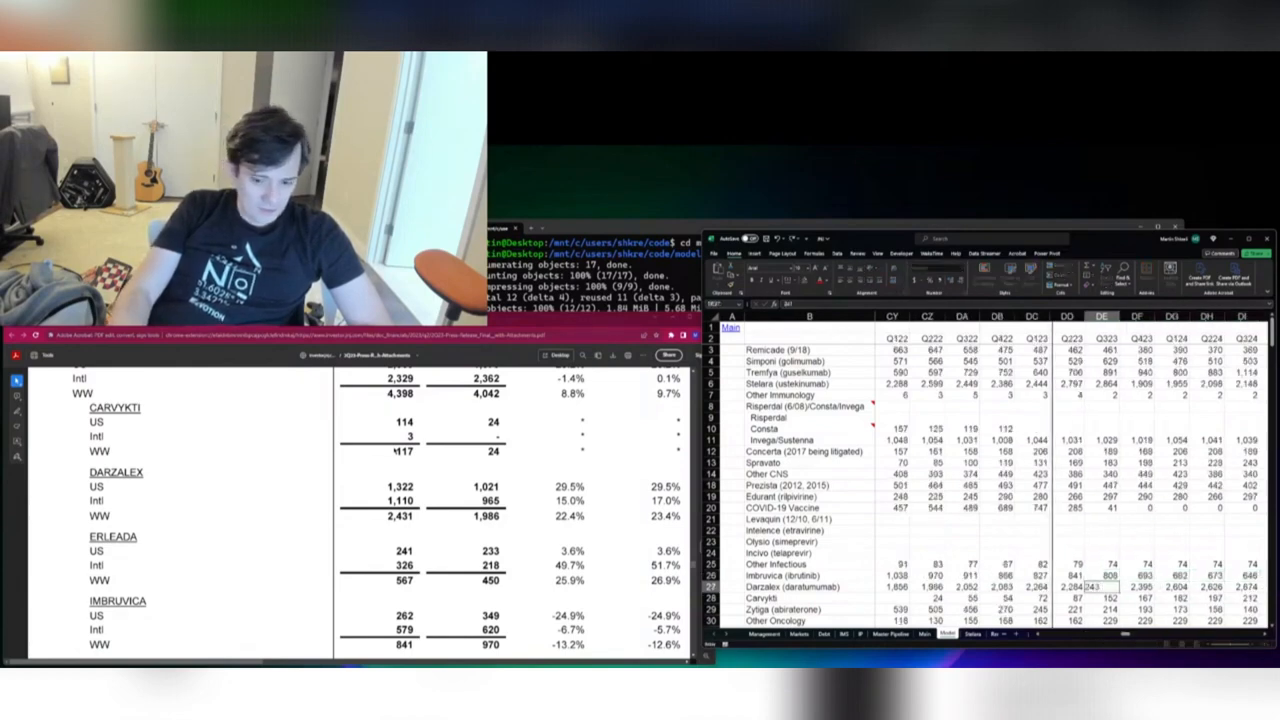
key("Return")
key("Up")
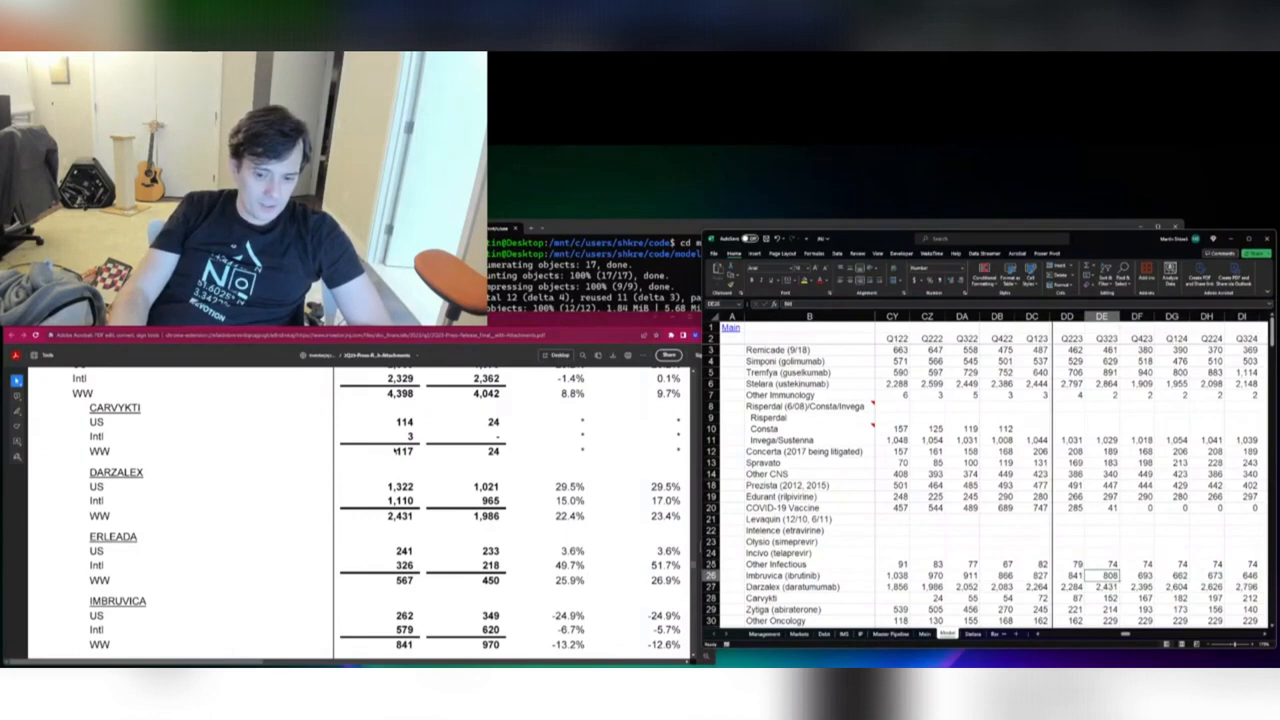
key("Down")
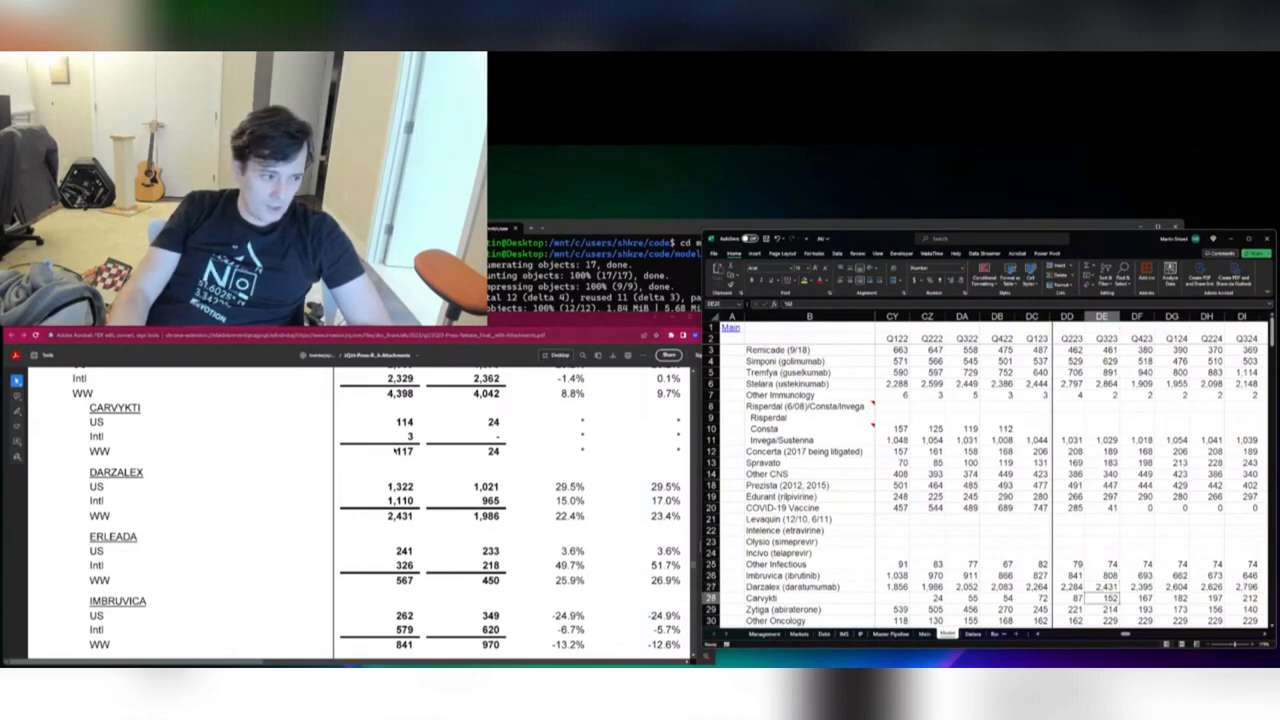
type("117")
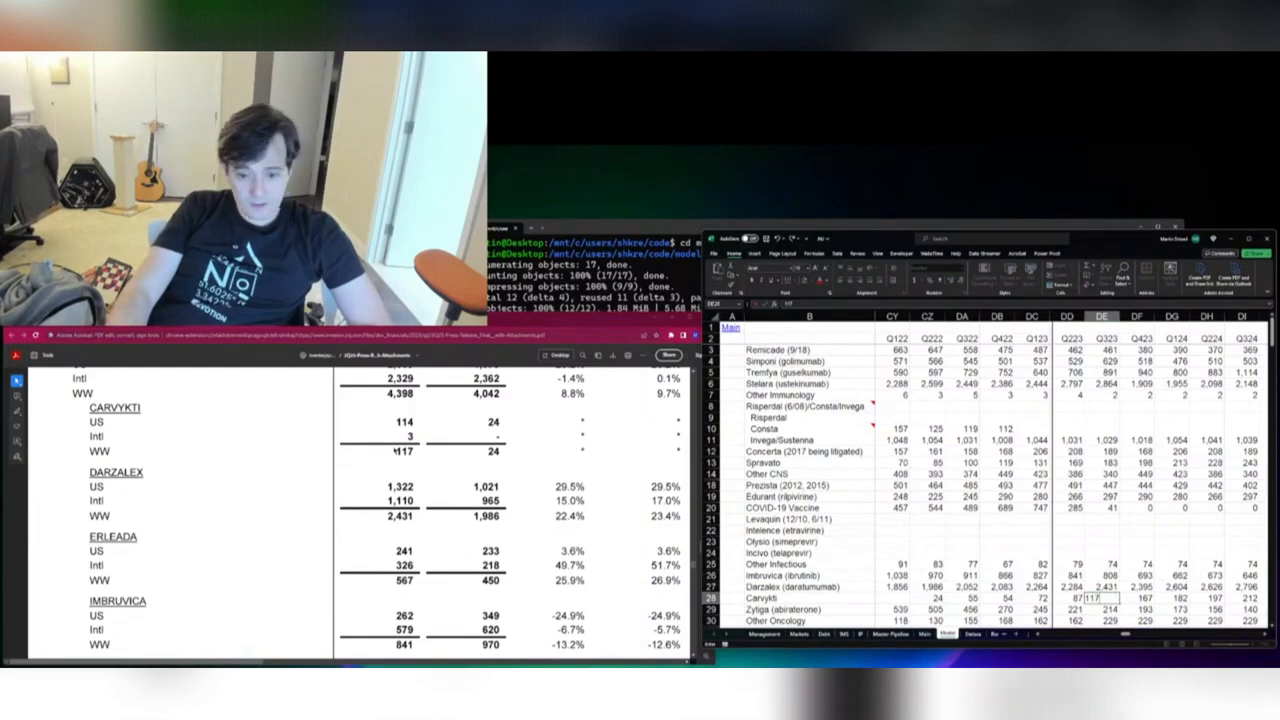
key("Escape")
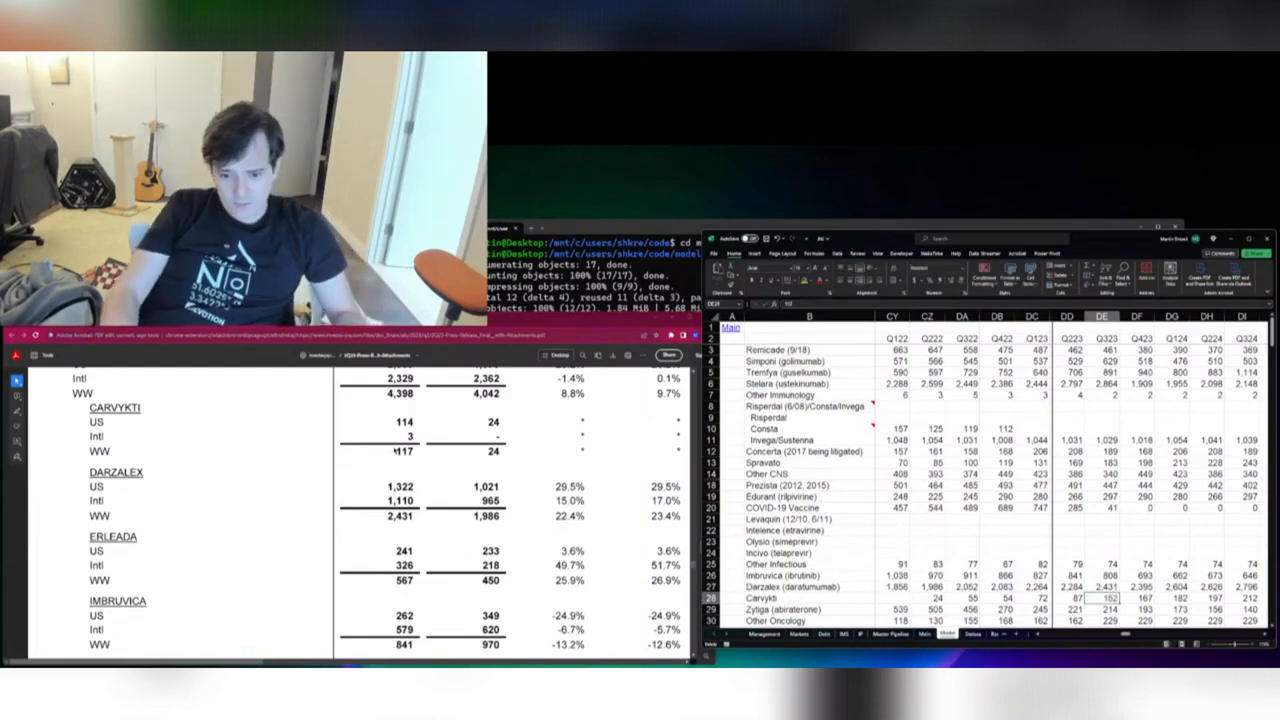
Undo the Q323 Darzalex entry and the Q223 Imbruvica entry
key("ctrl+z")
key("ctrl+z")
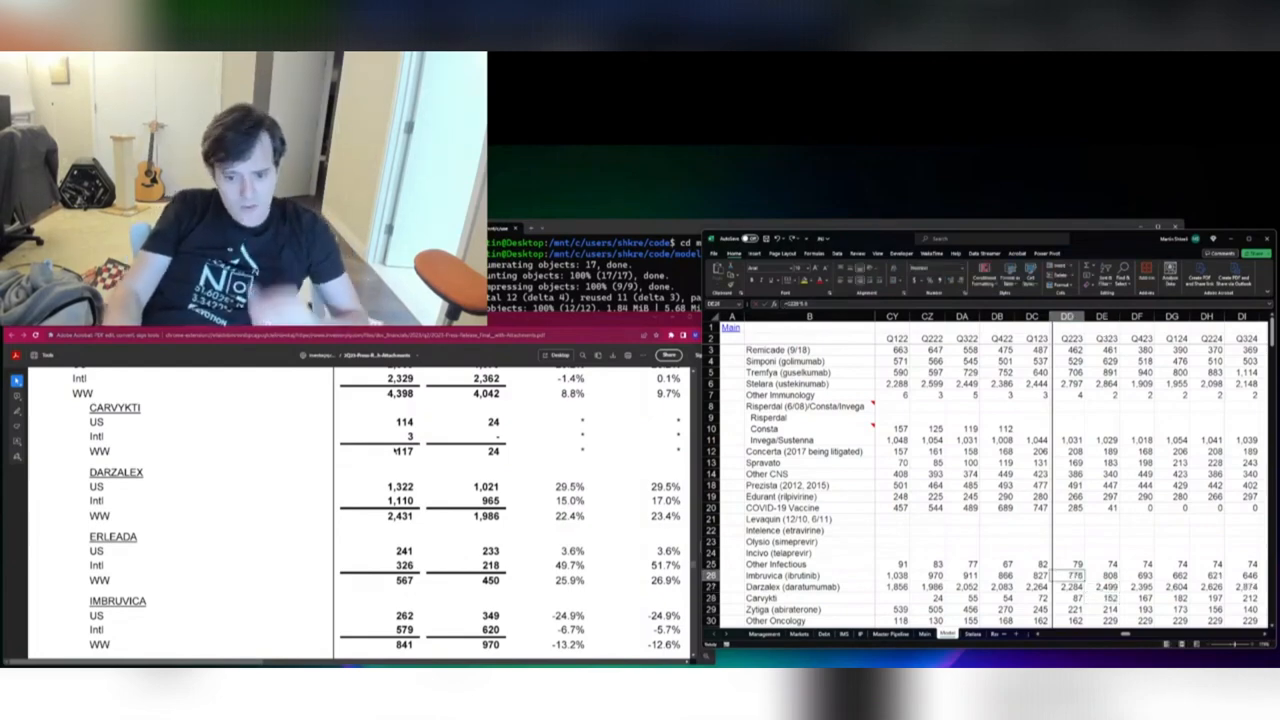
key("Right")
key("Left")
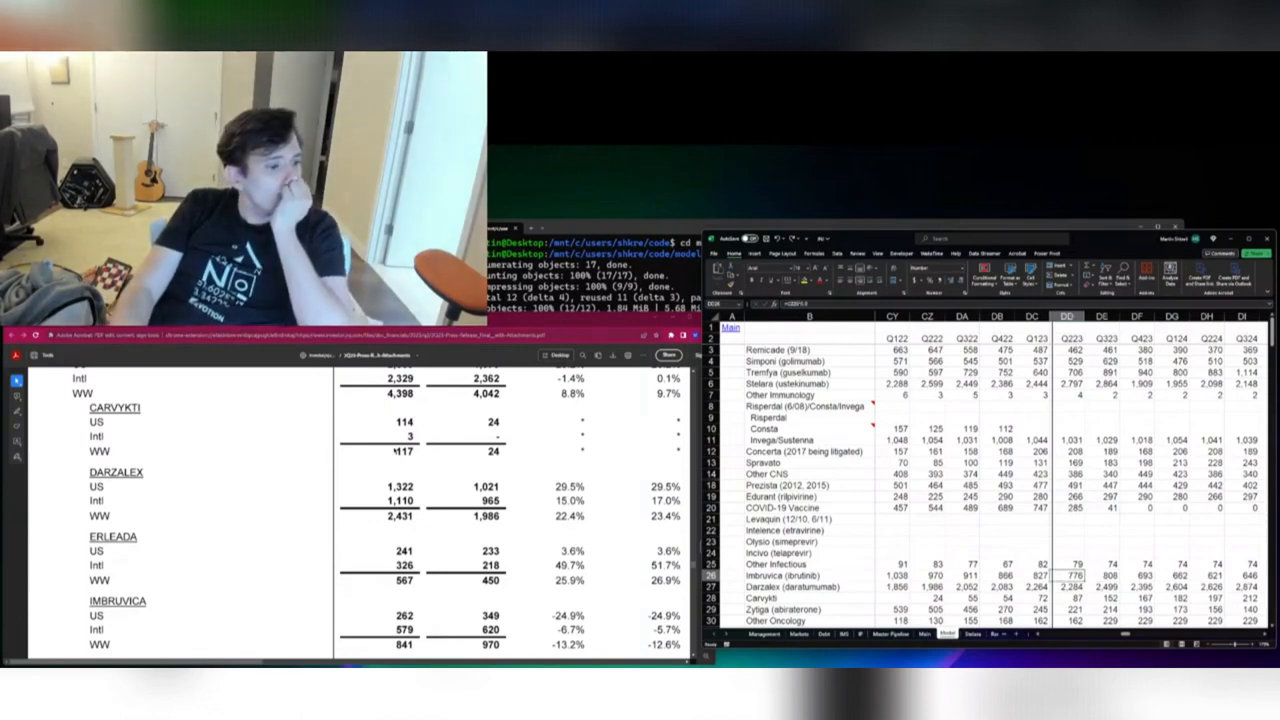
Enter the worldwide Q223 sales for Imbruvica as 841, Darzalex as 2431 and Carvykti as 117
type("841")
key("Return")
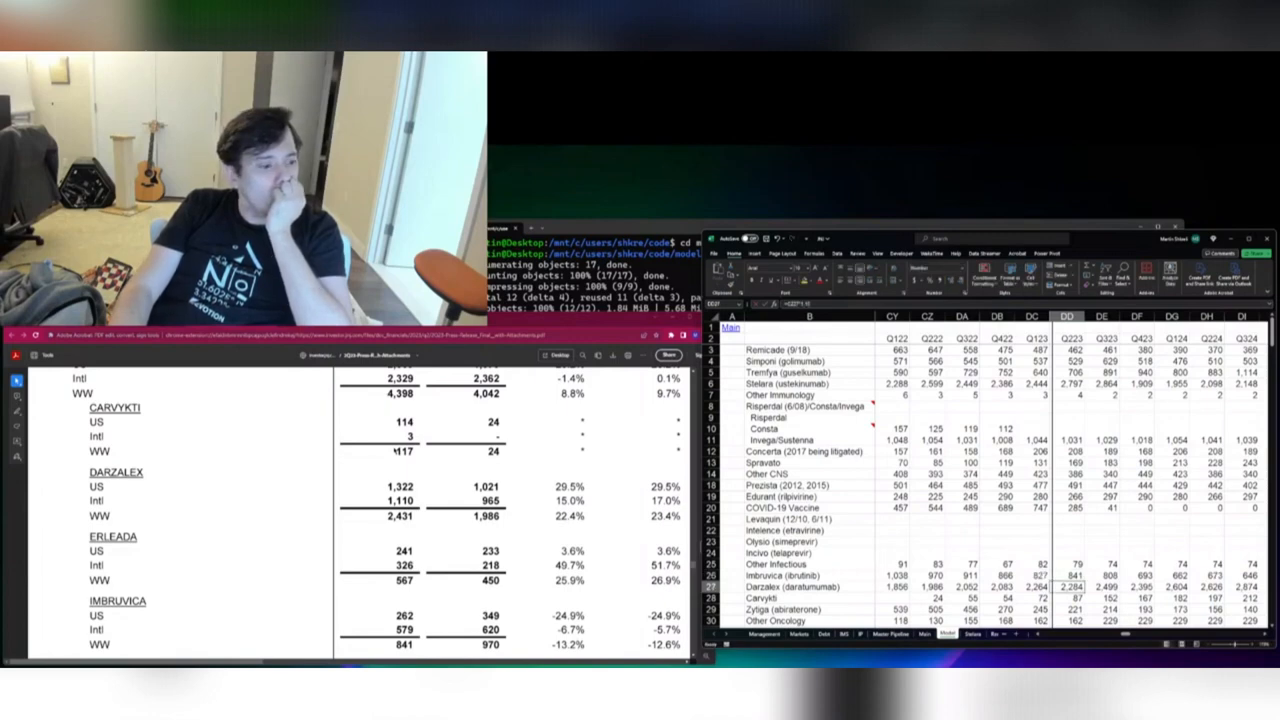
type("2431")
key("Return")
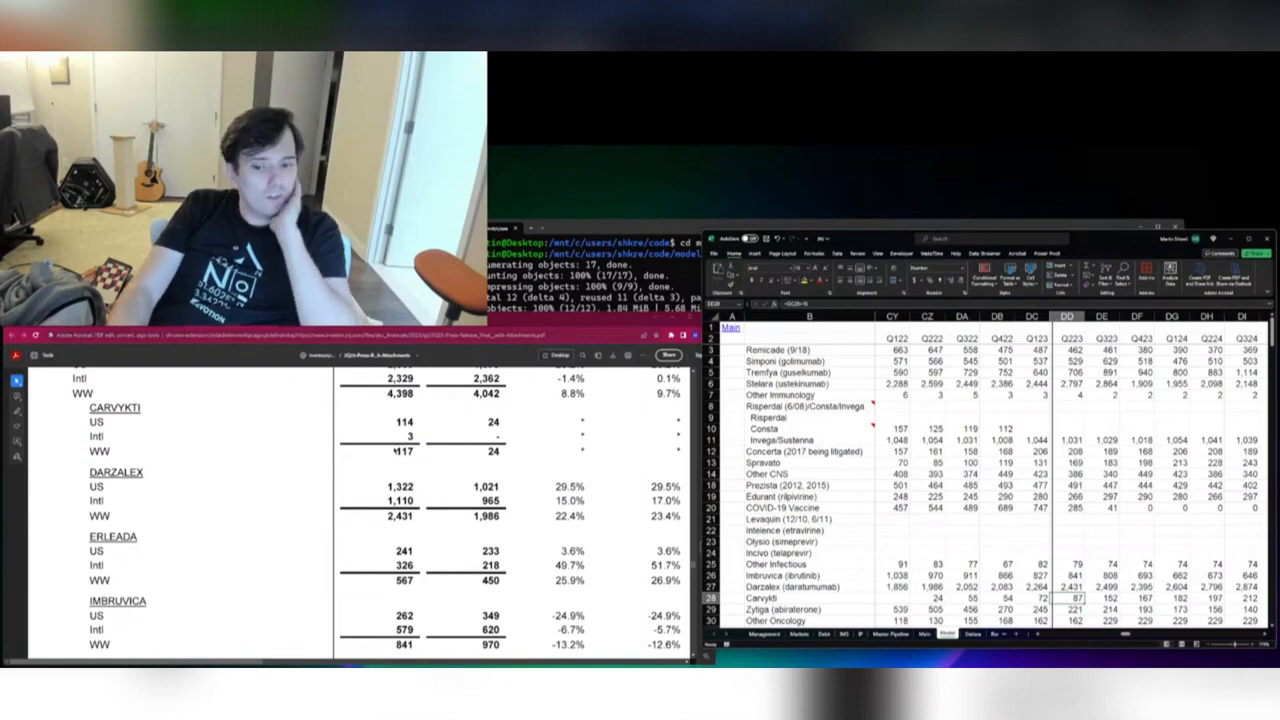
type("117")
key("Return")
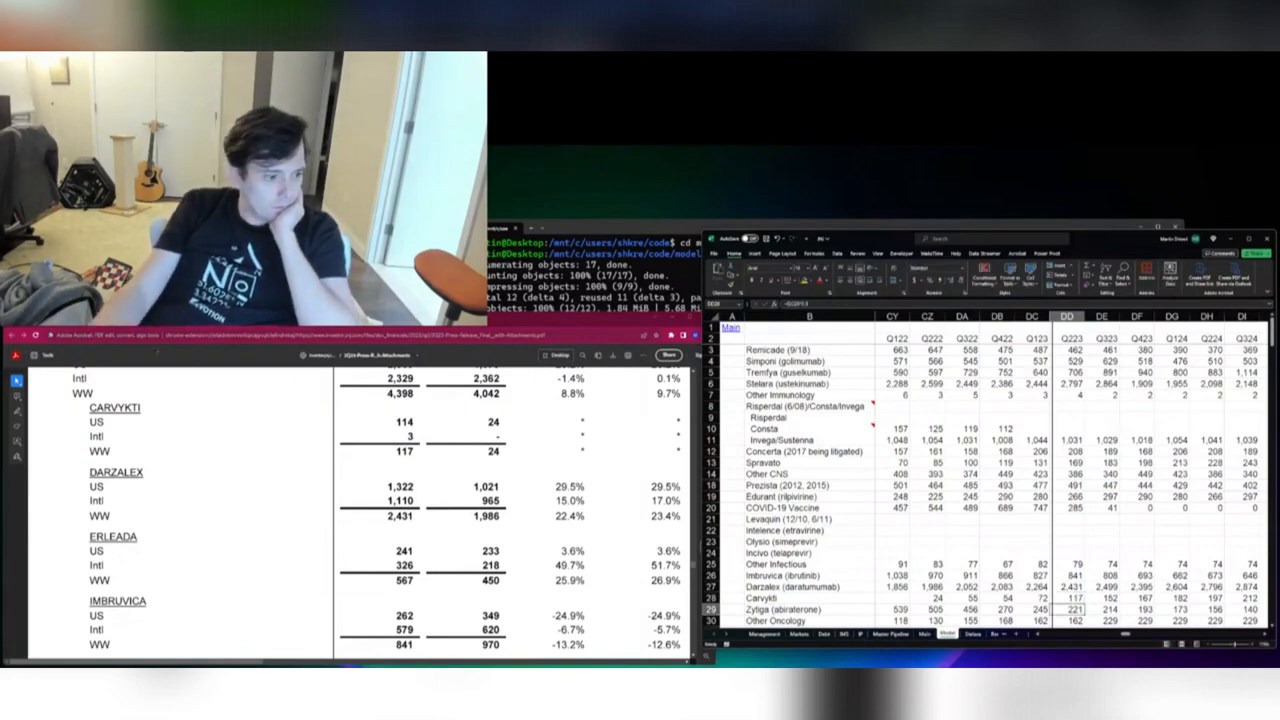
Set the Q223 sales for Zytiga to 227 and Other Oncology to 214, using the release's worldwide figures
scroll(311, 447, "down", 3)
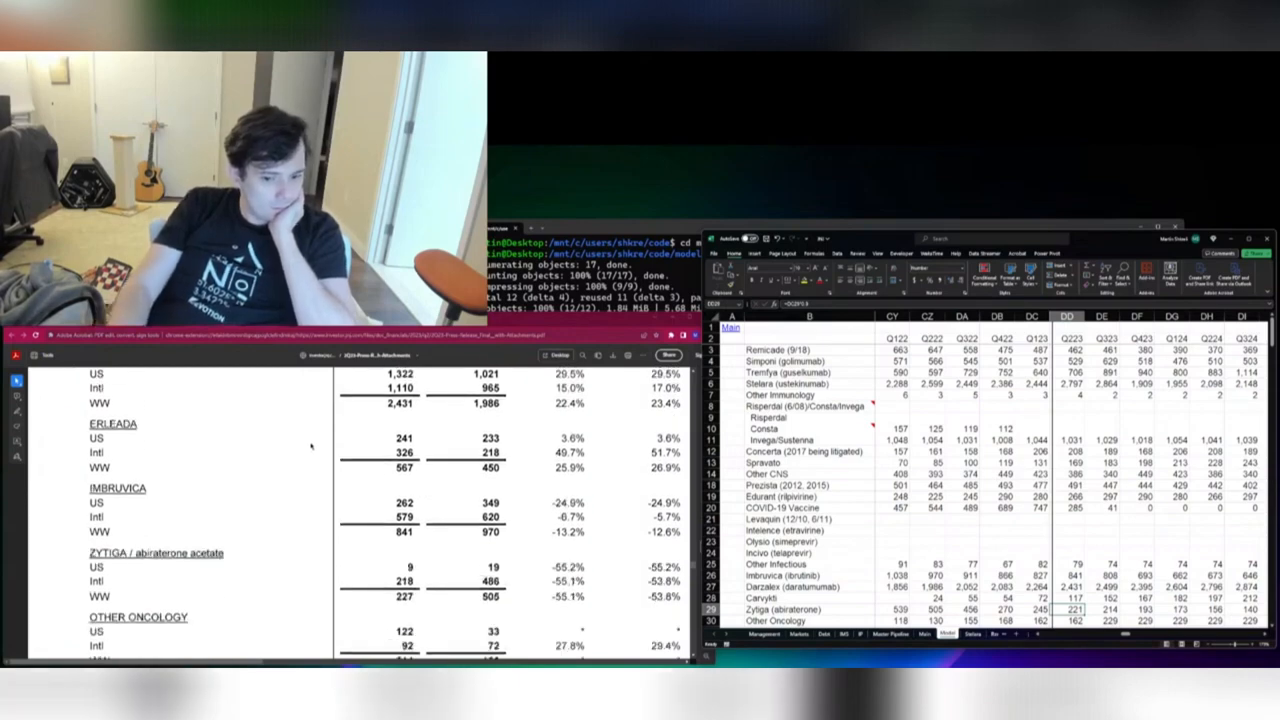
type("227")
key("Return")
scroll(309, 437, "down", 2)
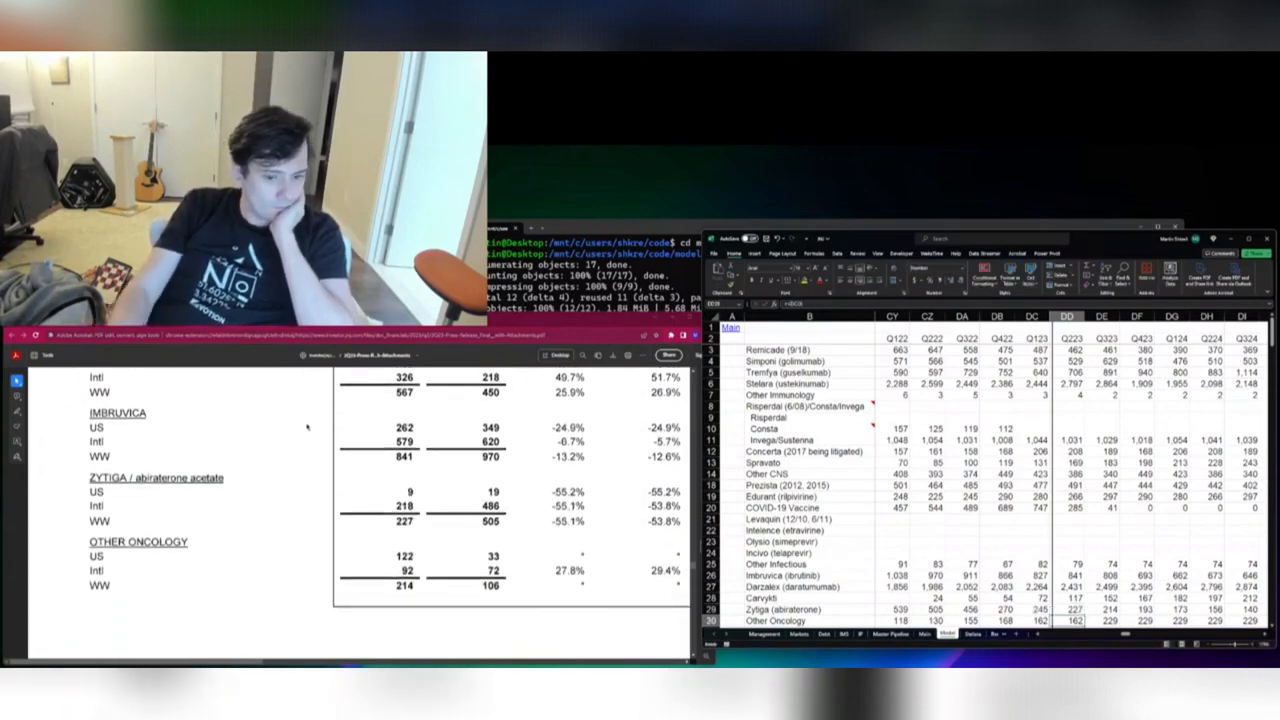
type("214")
key("Return")
Set the Q223 Erleada sales to 567, taken from the worldwide line in the release's oncology schedule
key("Up")
key("Up")
key("Up")
key("Up")
key("Up")
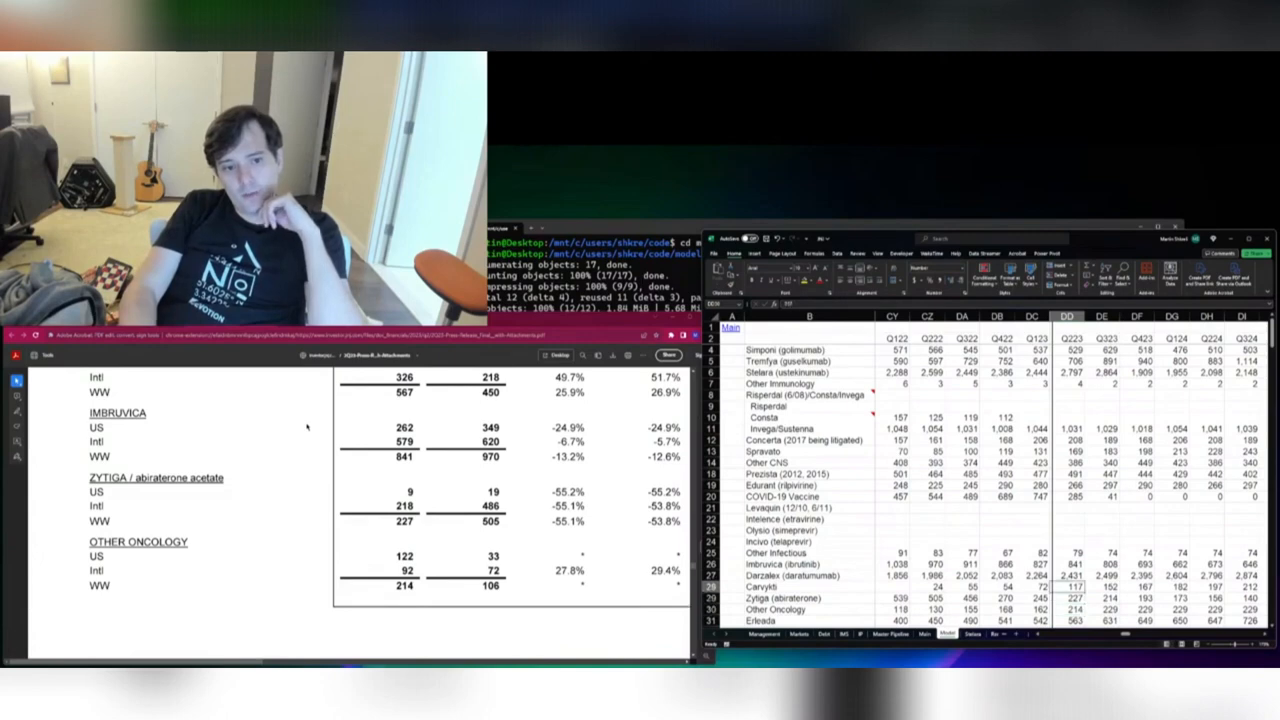
key("Down")
key("Down")
key("Down")
key("Down")
key("Down")
key("Down")
key("Down")
key("Down")
key("Down")
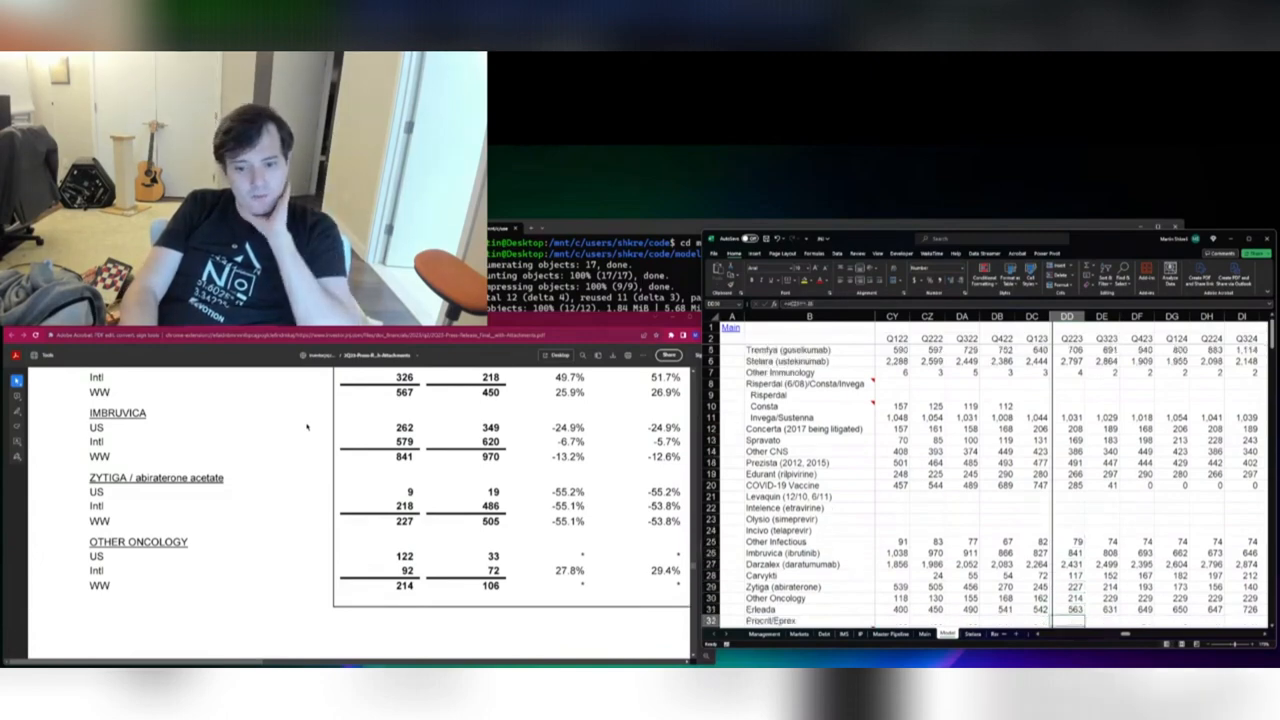
key("Up")
key("Up")
key("Up")
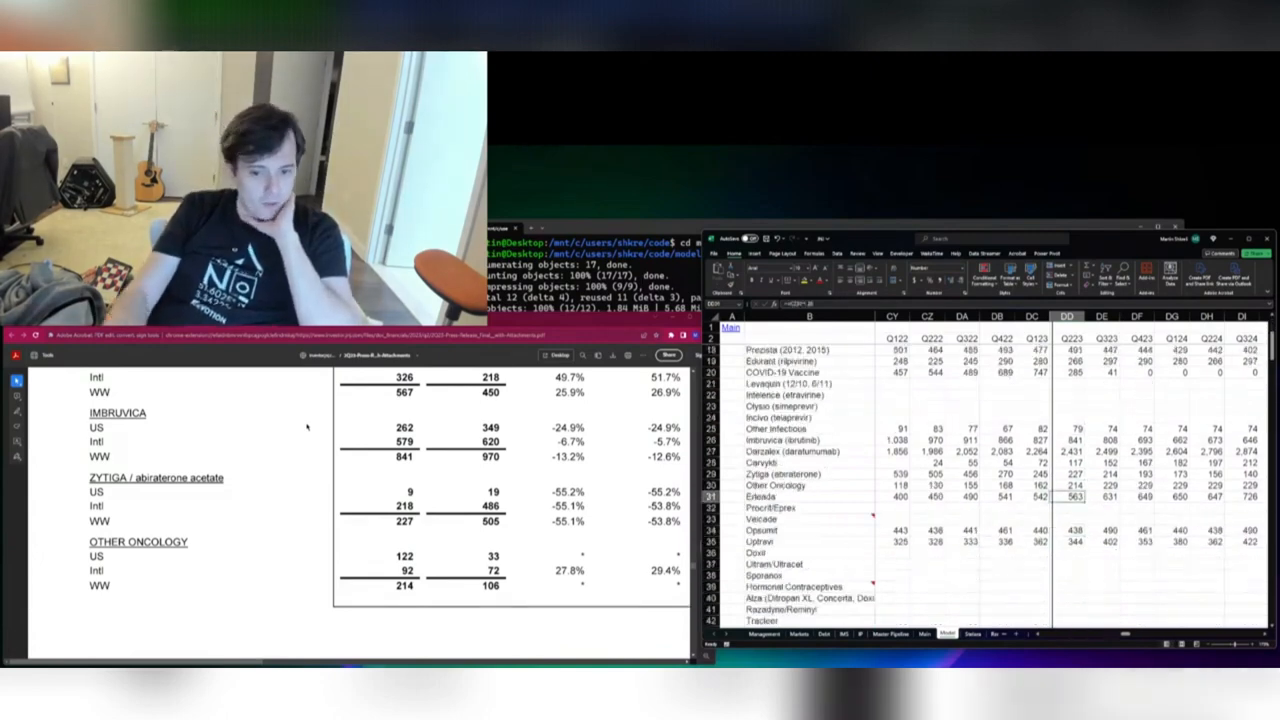
scroll(227, 535, "down", 5)
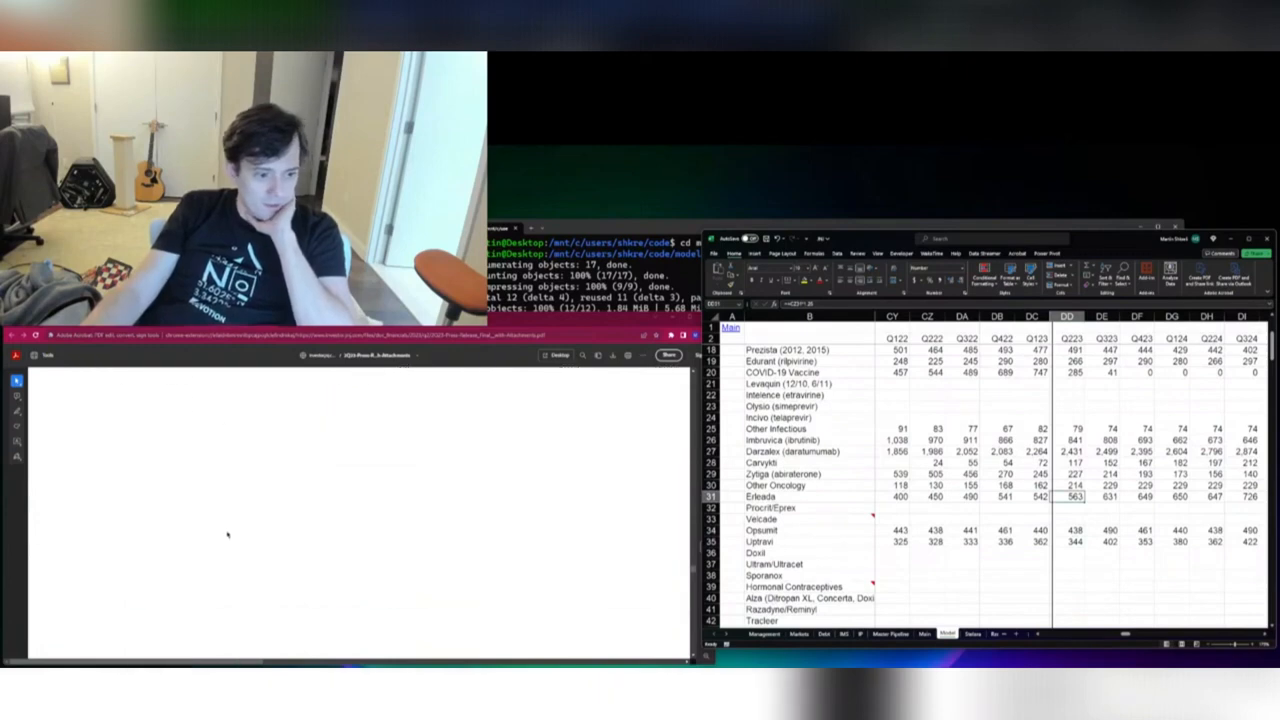
scroll(230, 540, "down", 5)
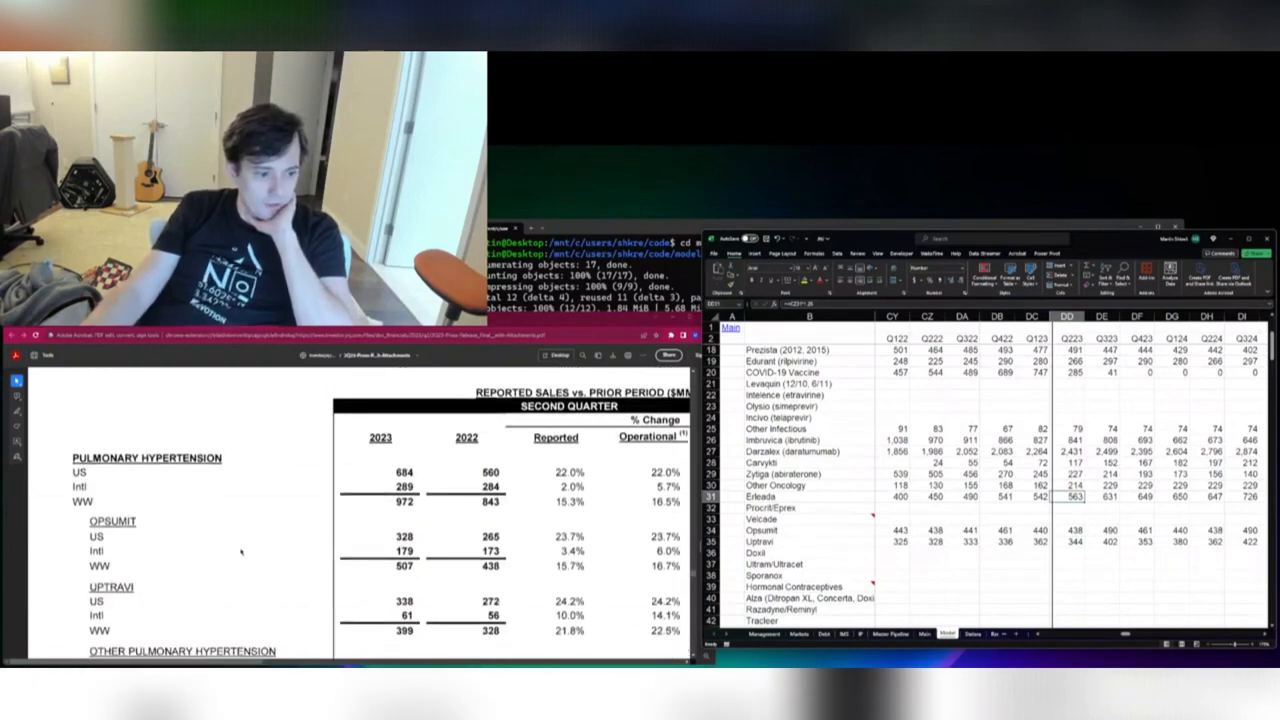
scroll(238, 540, "up", 5)
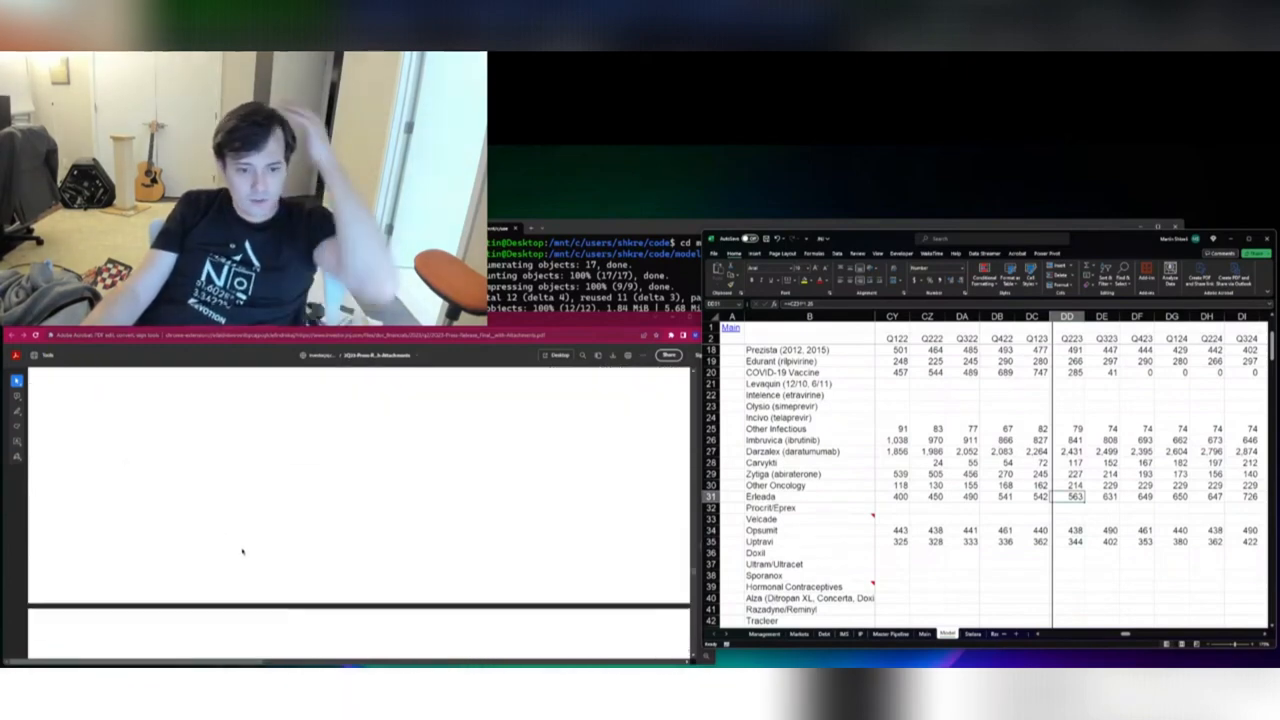
scroll(238, 530, "up", 10)
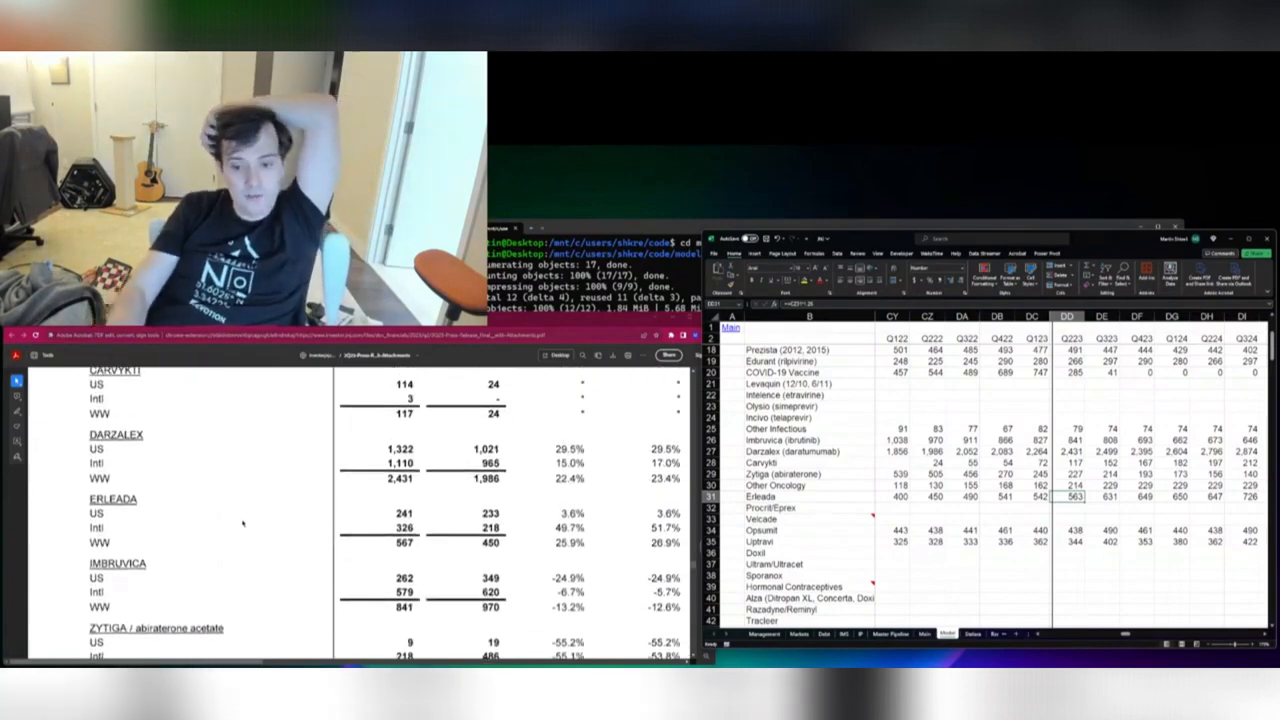
type("567")
key("Return")
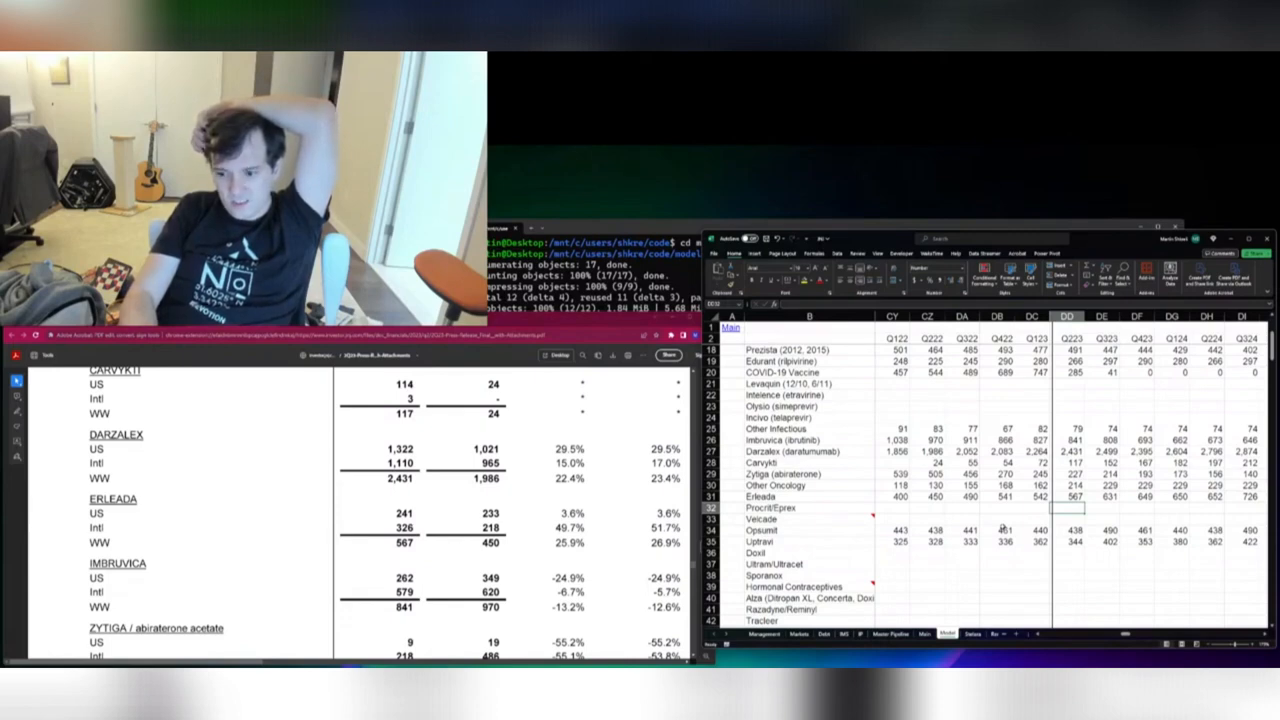
Check the model rows below Erleada and look back over the release's neuroscience and oncology product sales
key("Down")
key("Down")
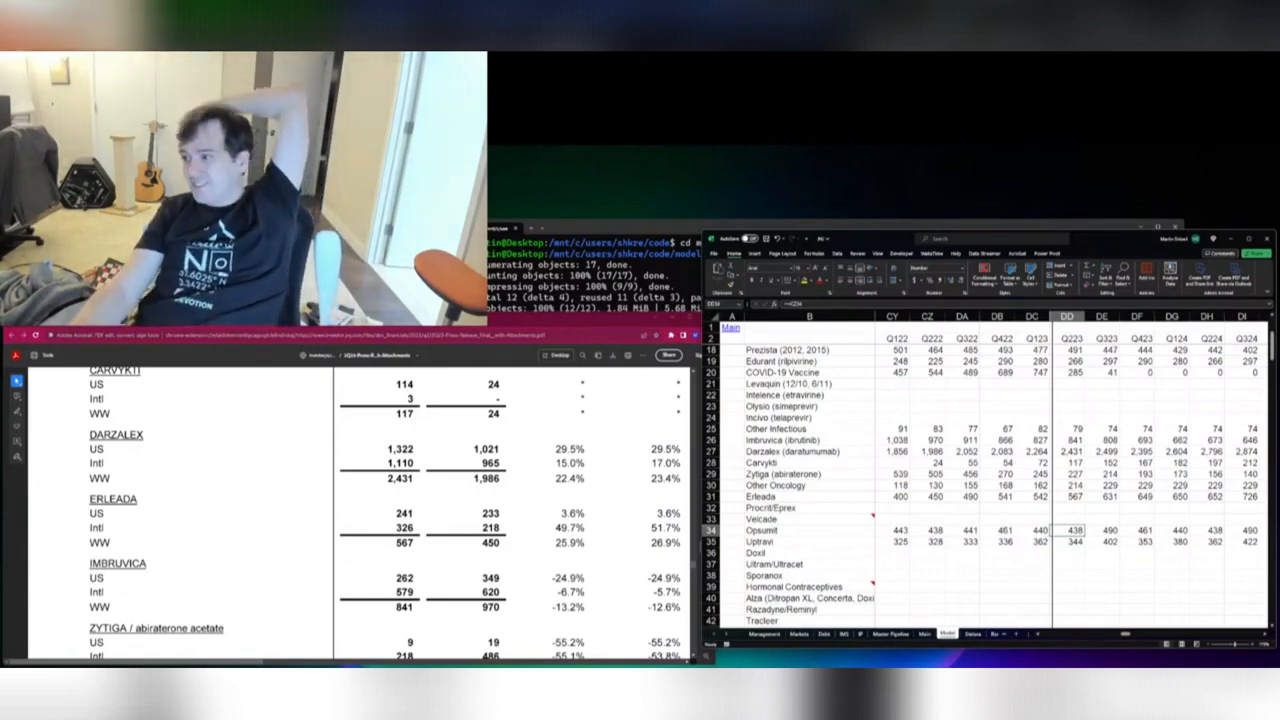
key("Up")
key("Up")
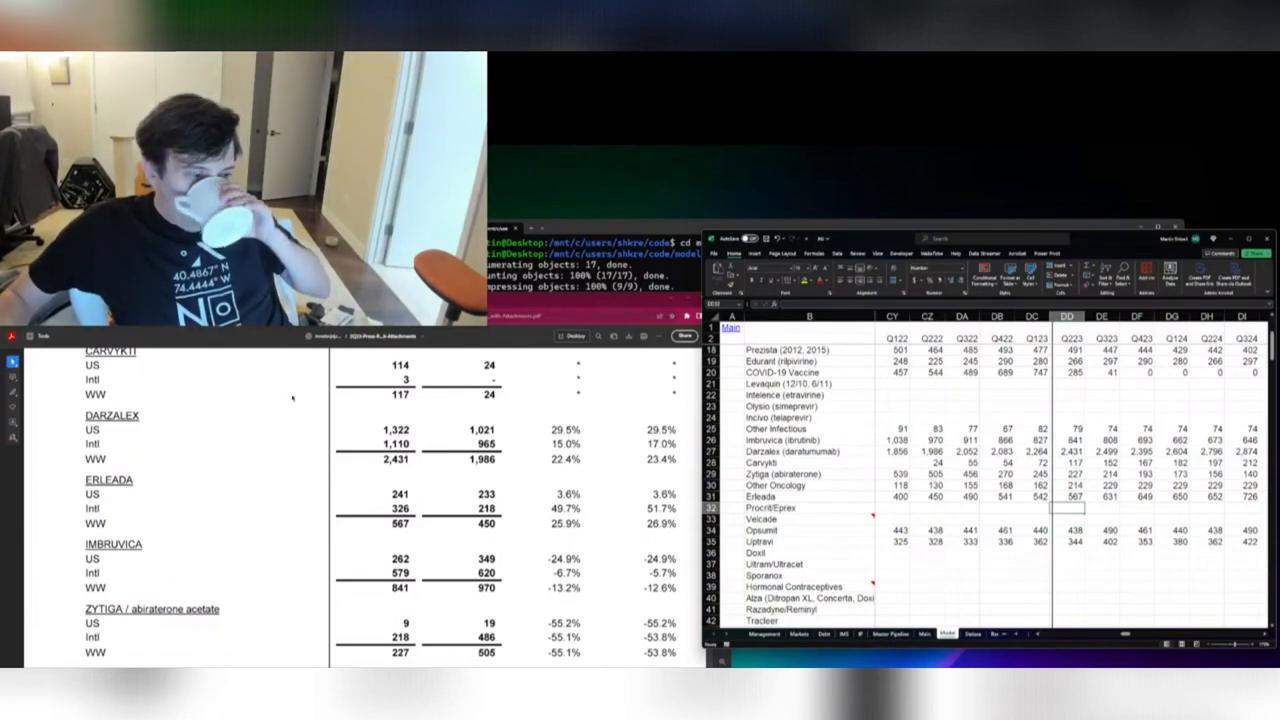
scroll(184, 473, "down", 3)
scroll(188, 490, "up", 5)
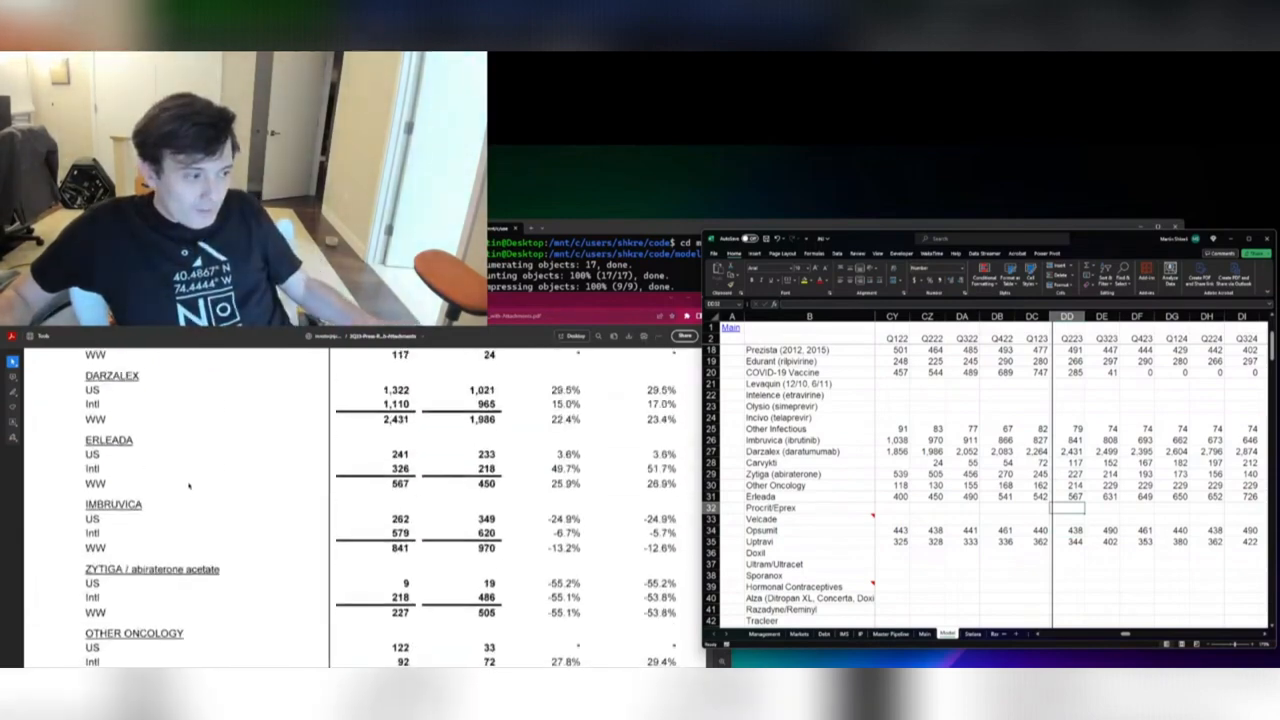
scroll(188, 490, "up", 5)
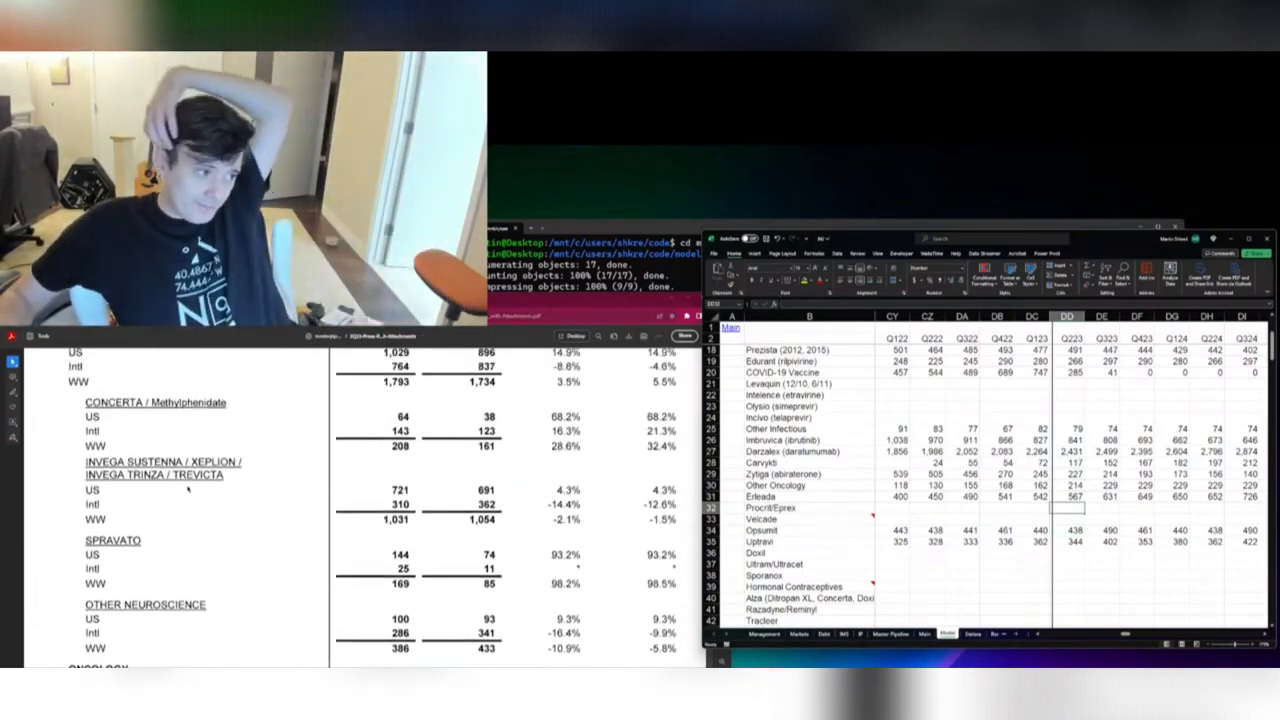
scroll(188, 490, "down", 3)
scroll(187, 490, "down", 10)
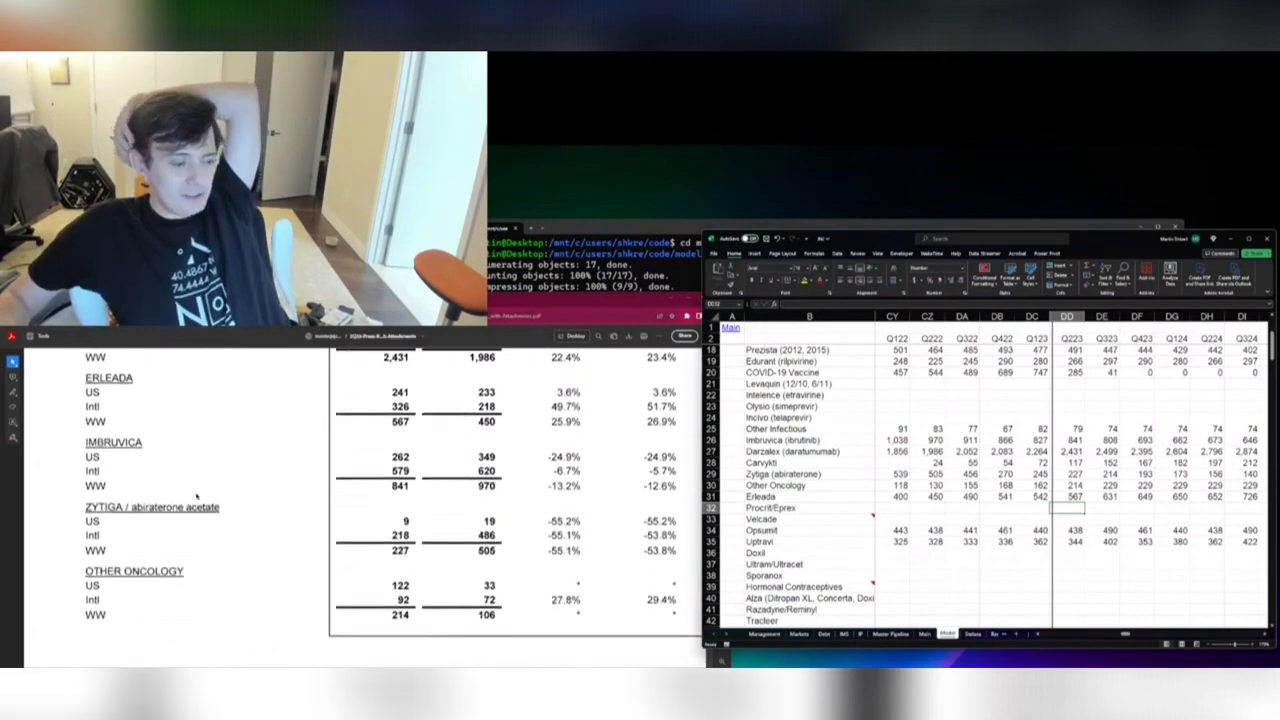
Enter the worldwide Q223 sales for Opsumit as 507 and Uptravi as 399 from the release's pulmonary hypertension schedule
scroll(196, 496, "down", 3)
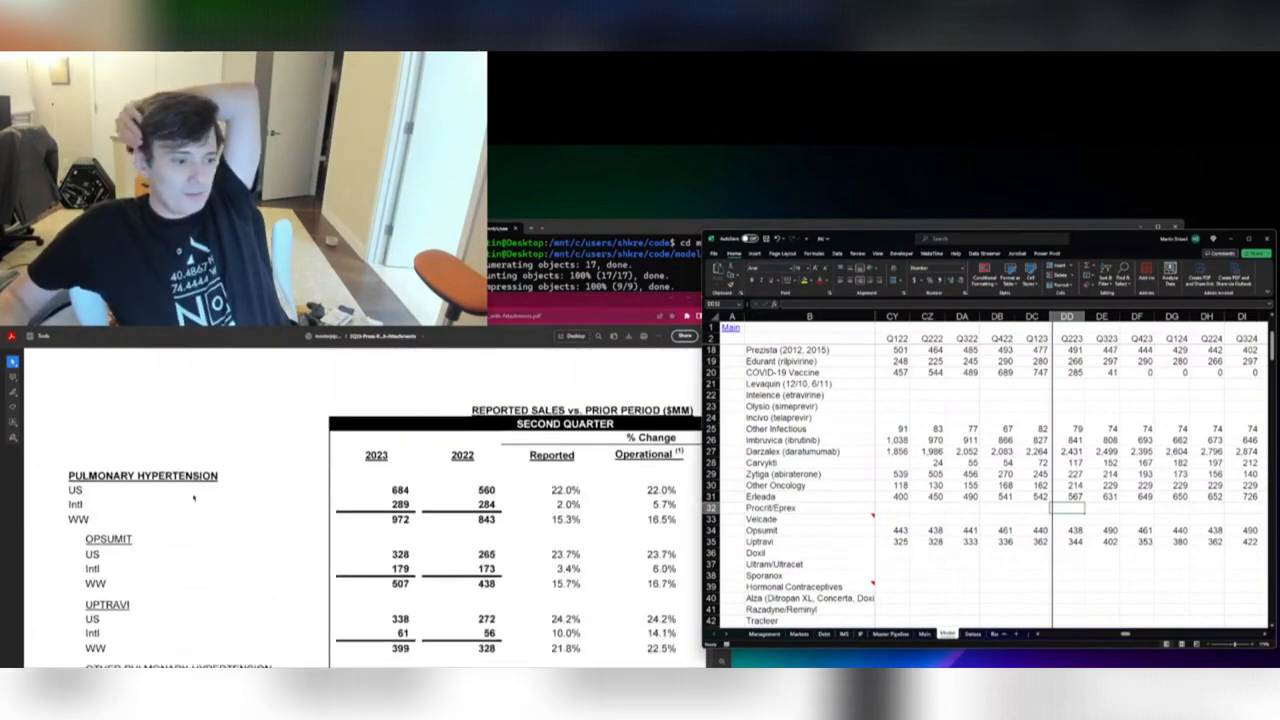
scroll(194, 497, "down", 2)
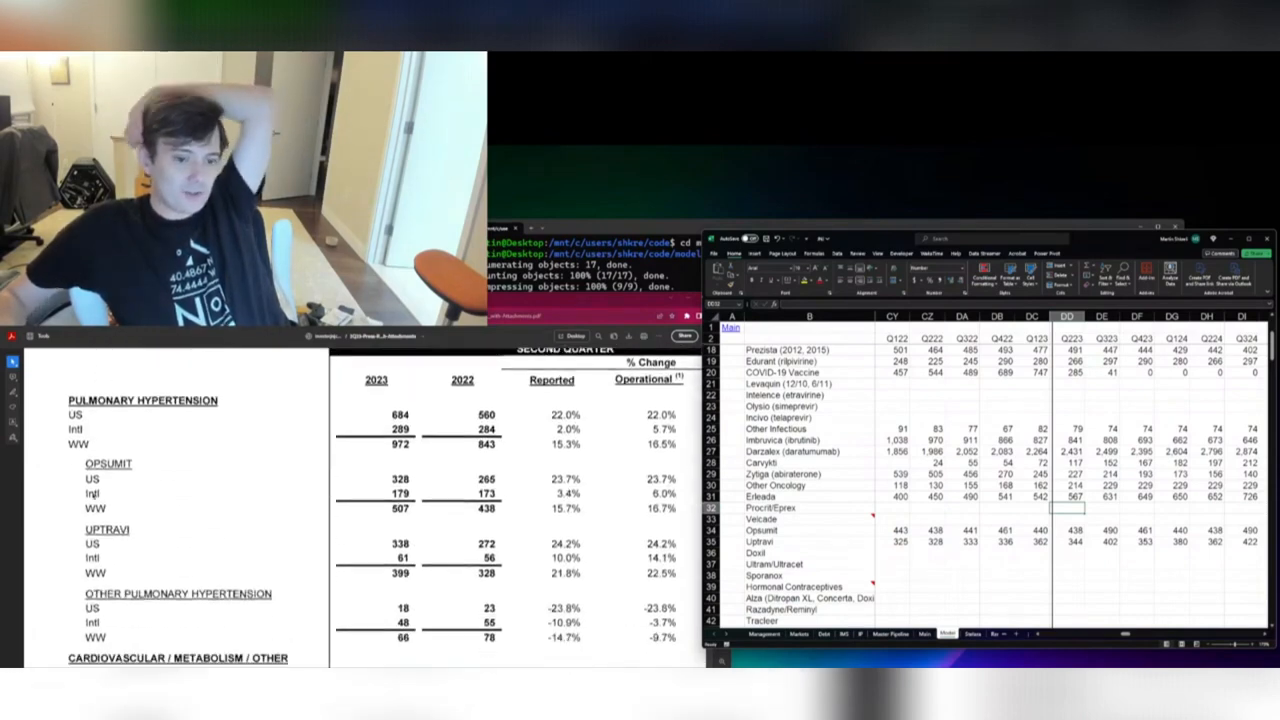
key("Down")
key("Down")
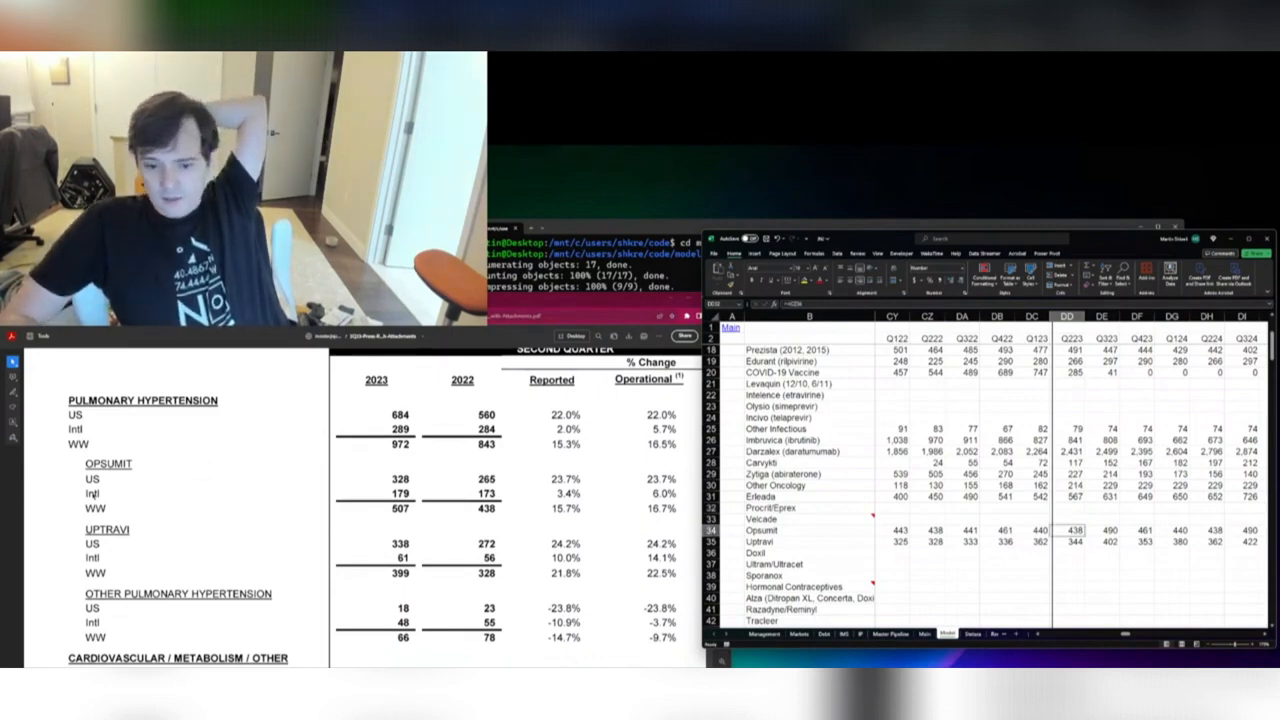
type("507")
key("Return")
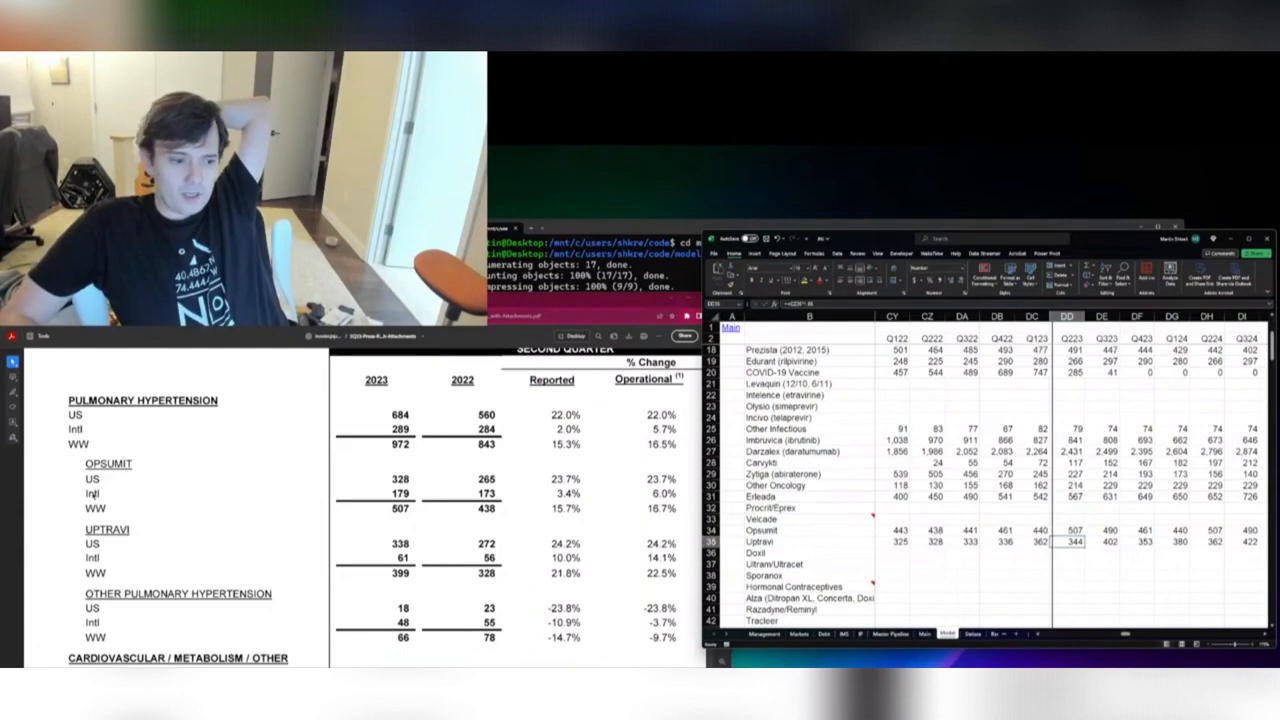
type("399")
key("Return")
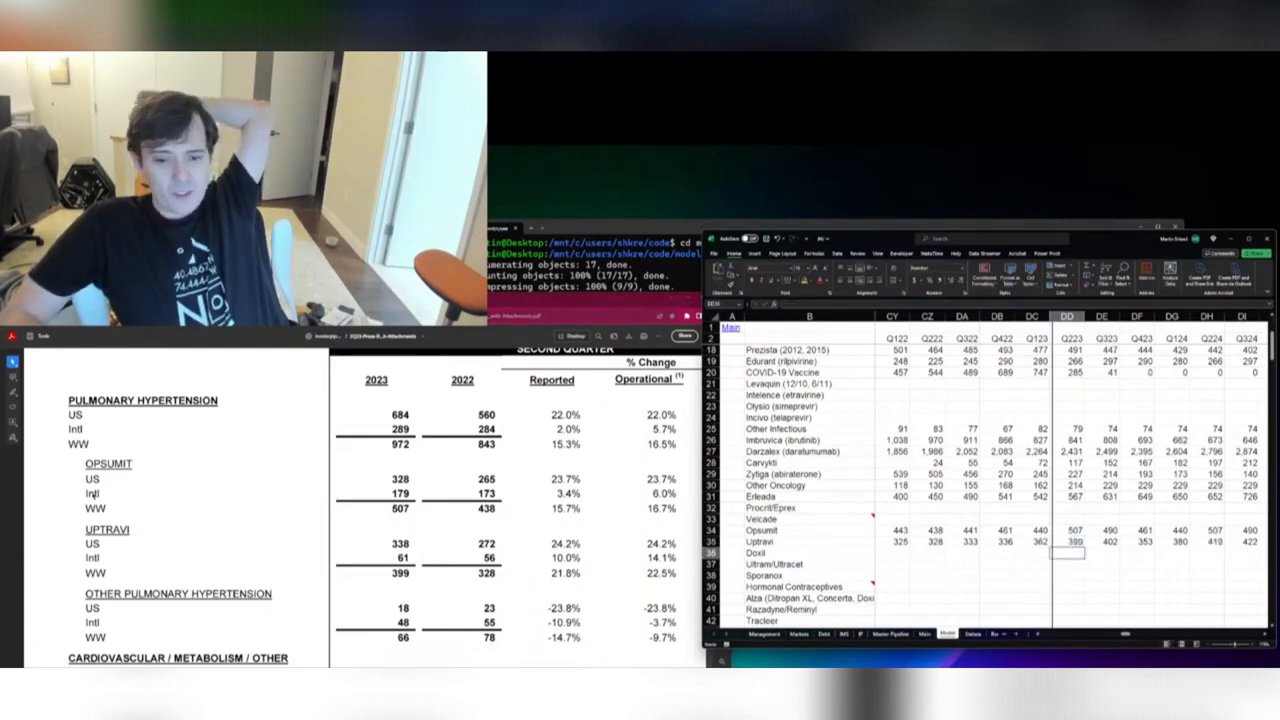
Set the Q223 Other PAH sales to 66, using the release's worldwide other pulmonary hypertension figure
key("ctrl+Down")
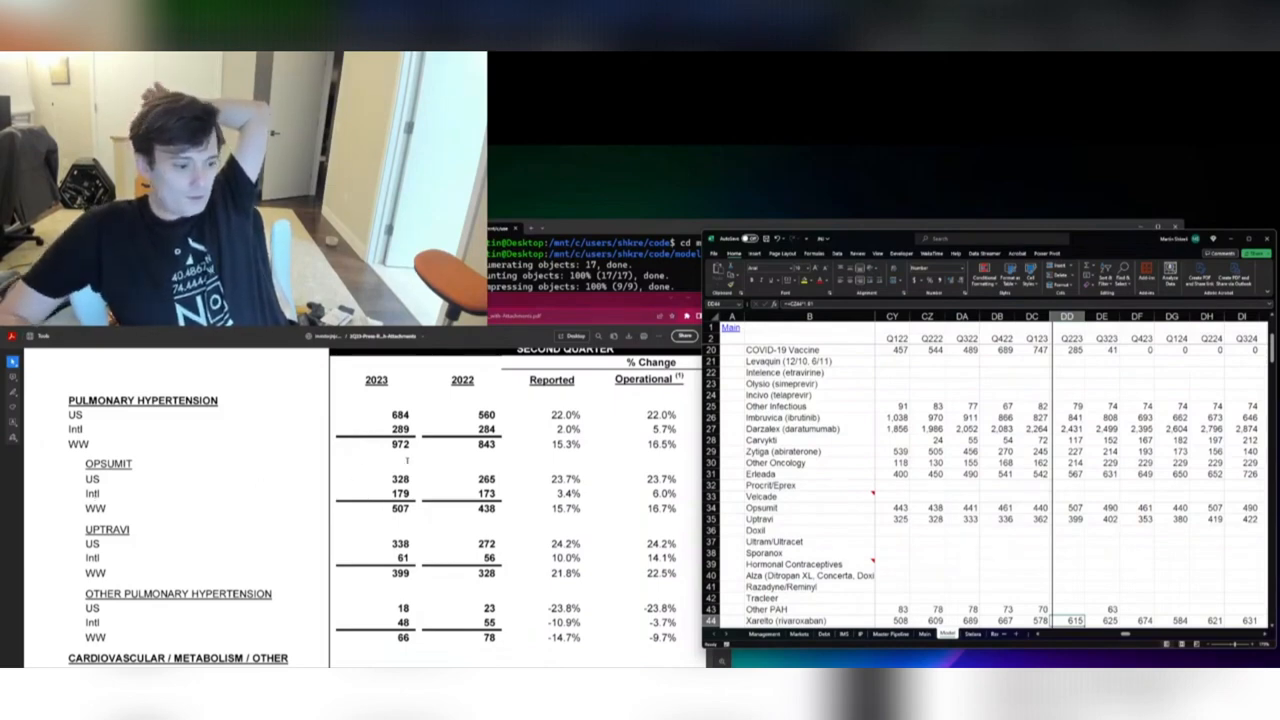
key("Up")
type("66")
key("Return")
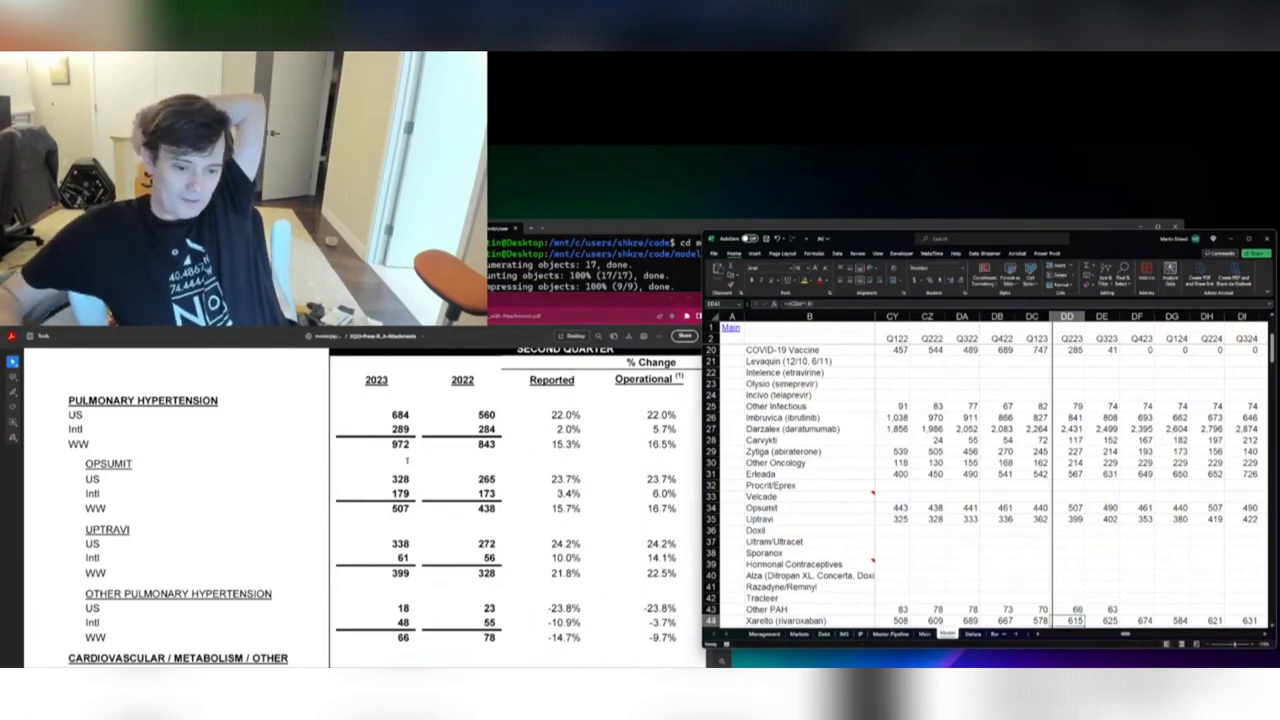
Set the Q223 Xarelto sales to 637, taken from the release's cardiovascular / metabolism / other schedule
scroll(990, 480, "down", 6)
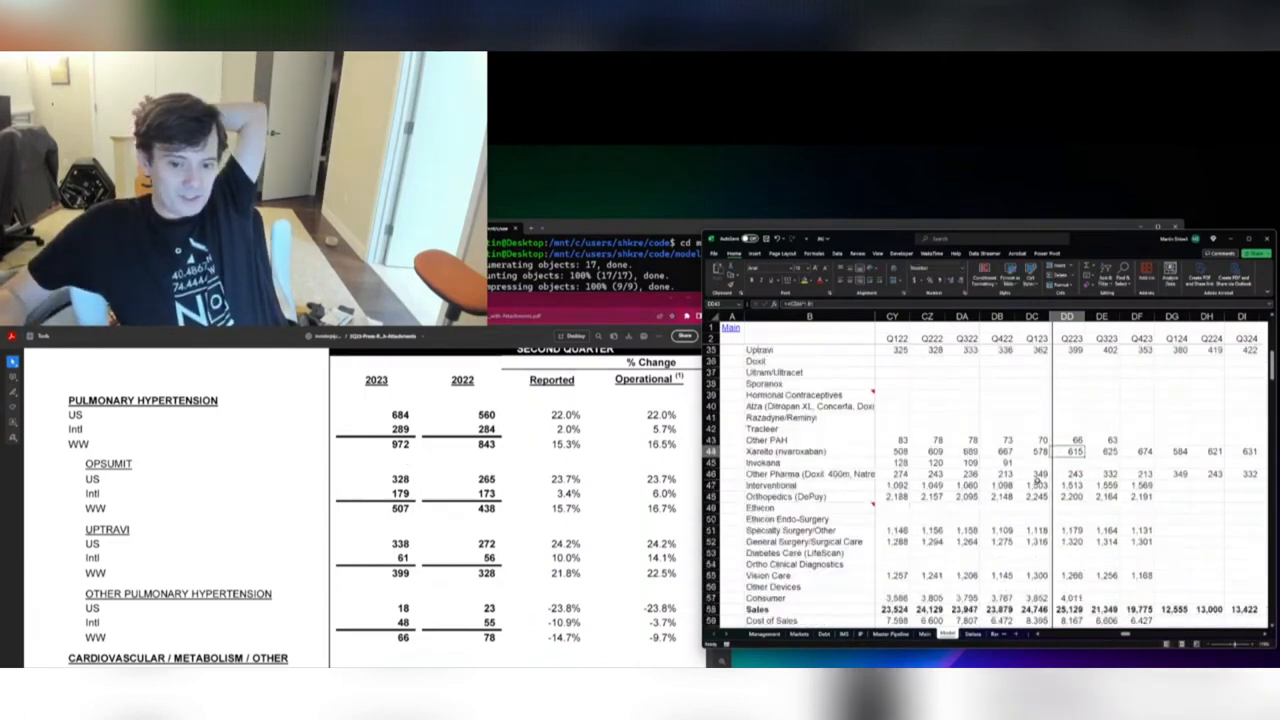
scroll(181, 505, "down", 1)
scroll(181, 505, "down", 3)
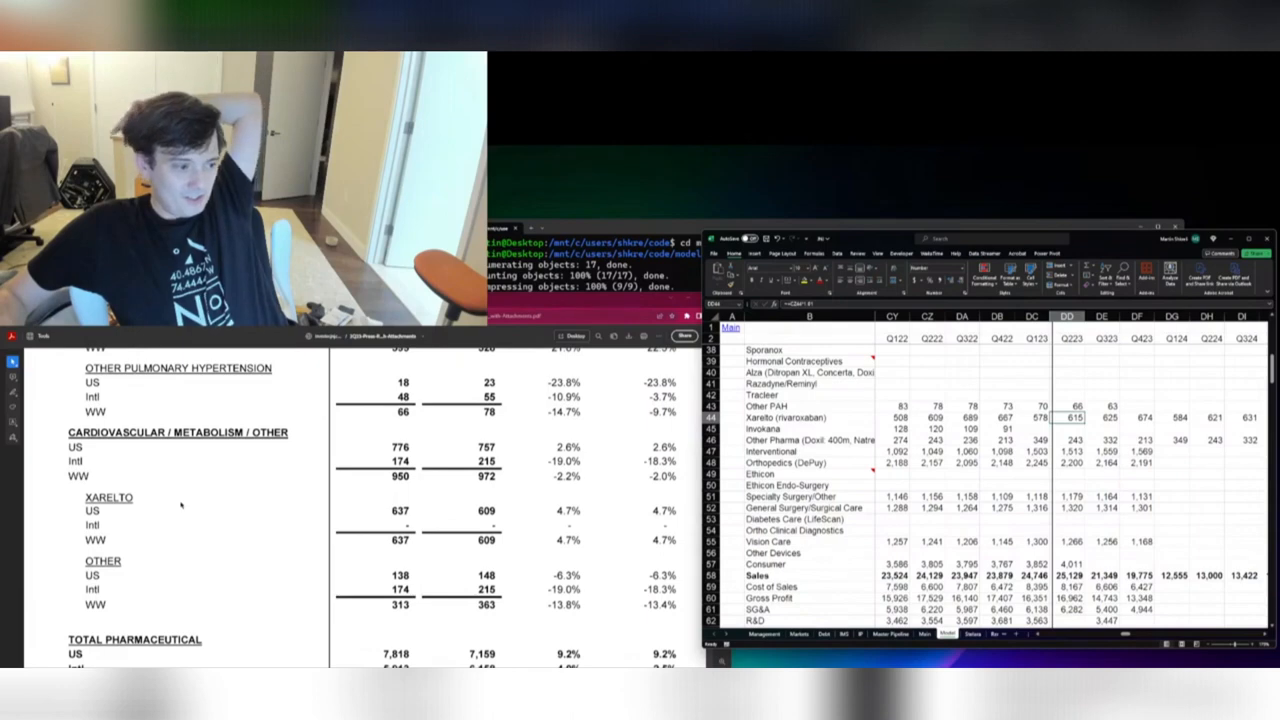
scroll(181, 505, "down", 1)
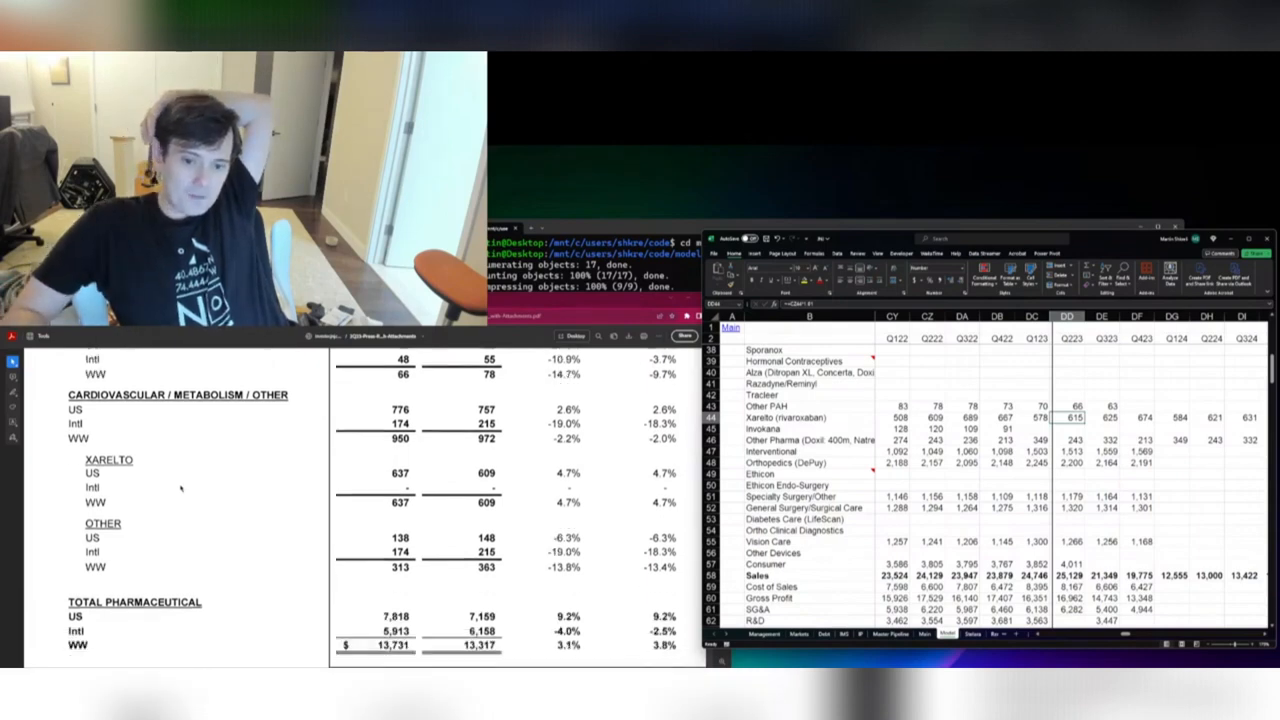
type("637")
key("Return")
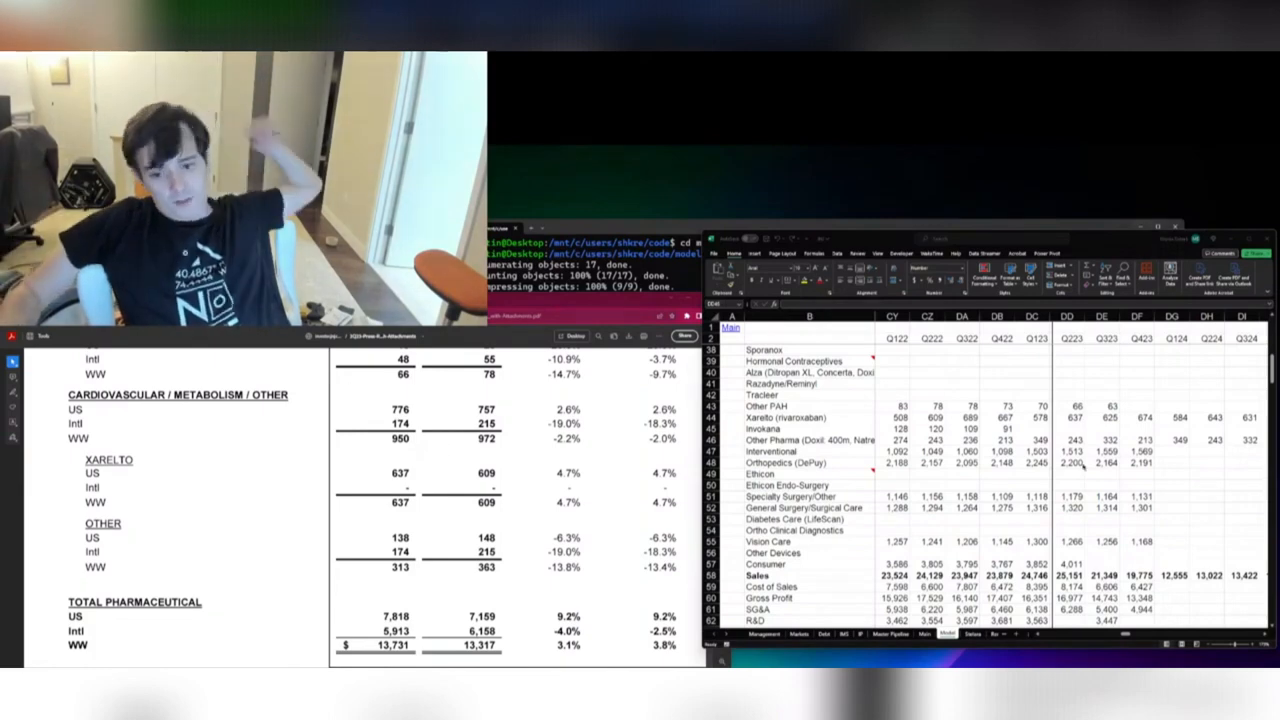
Look back over the model's Q223 product sales from Xarelto up to Erleada
left_click(1068, 417)
key("Up")
key("Up")
key("Up")
key("Up")
key("Up")
key("Up")
key("Up")
key("Up")
key("Up")
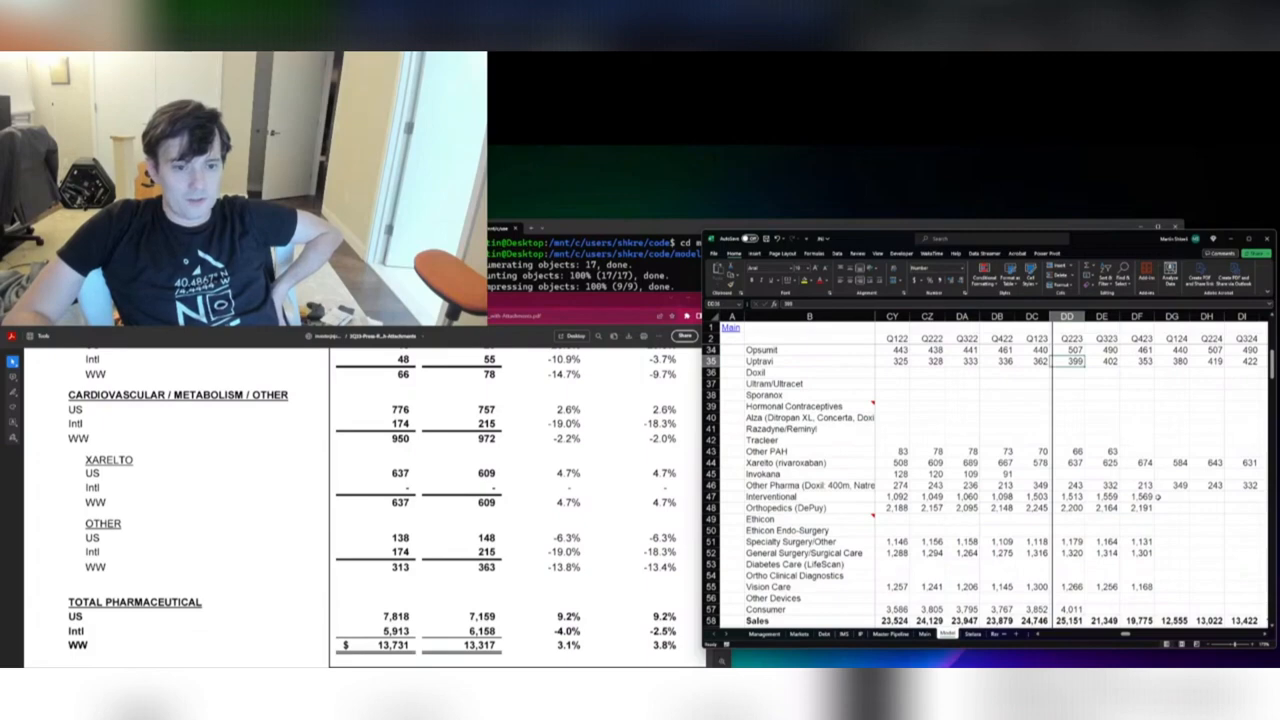
key("Up")
key("Up")
key("Up")
key("Up")
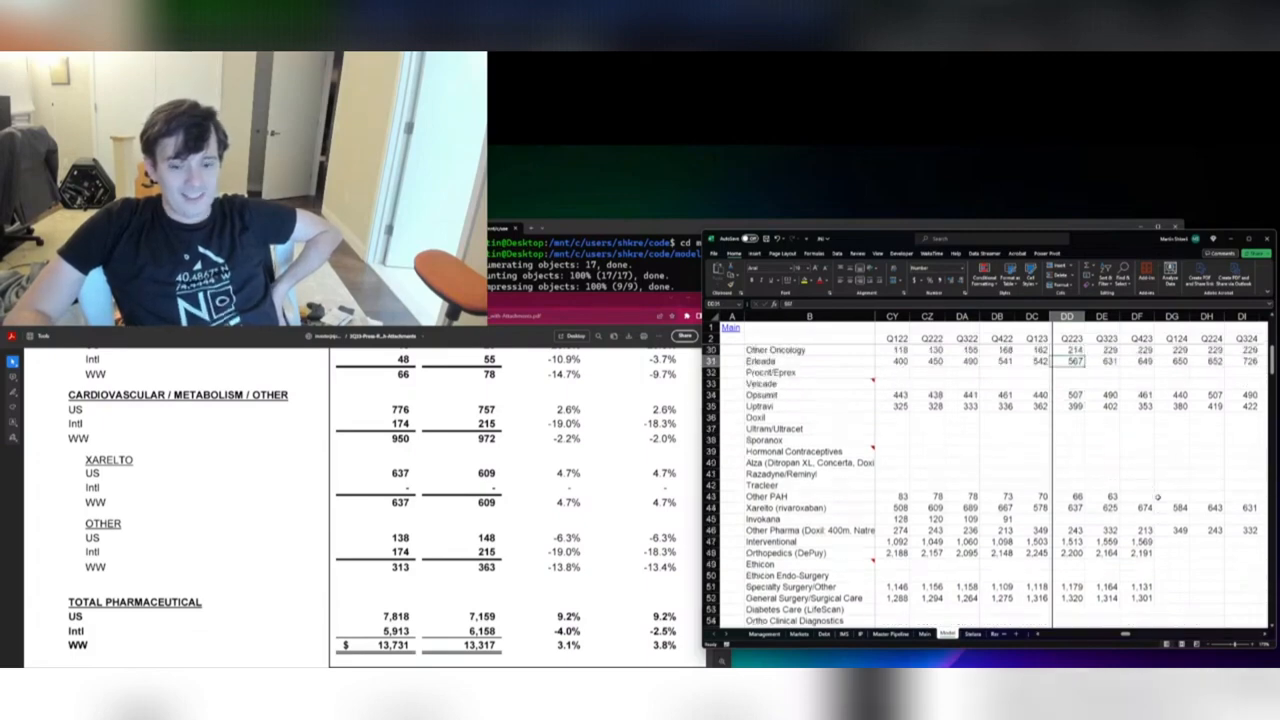
Set the Q223 Other Pharma sales to 313, using the worldwide Other figure in the release's cardiovascular / metabolism schedule
key("Down")
key("Down")
key("Down")
key("Down")
key("Down")
key("Down")
key("Down")
key("Down")
key("Down")
key("Down")
key("Down")
key("Down")
key("Down")
key("Down")
key("Down")
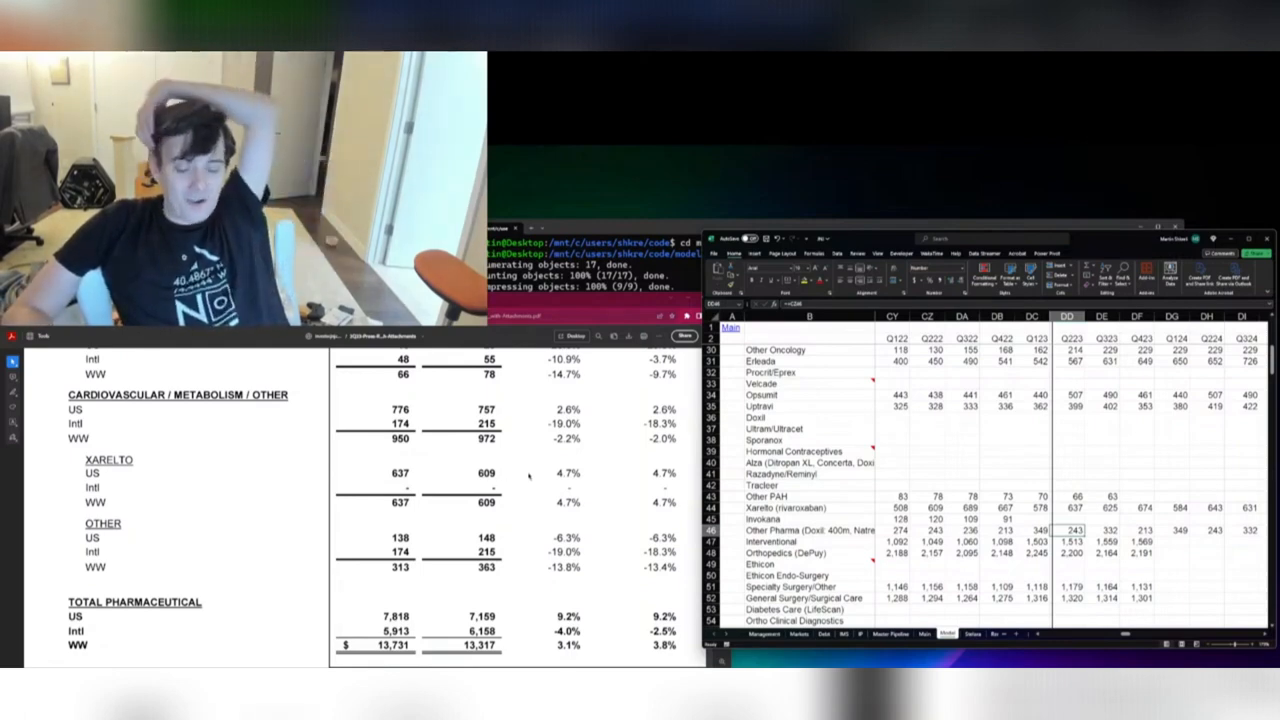
type("313")
key("Return")
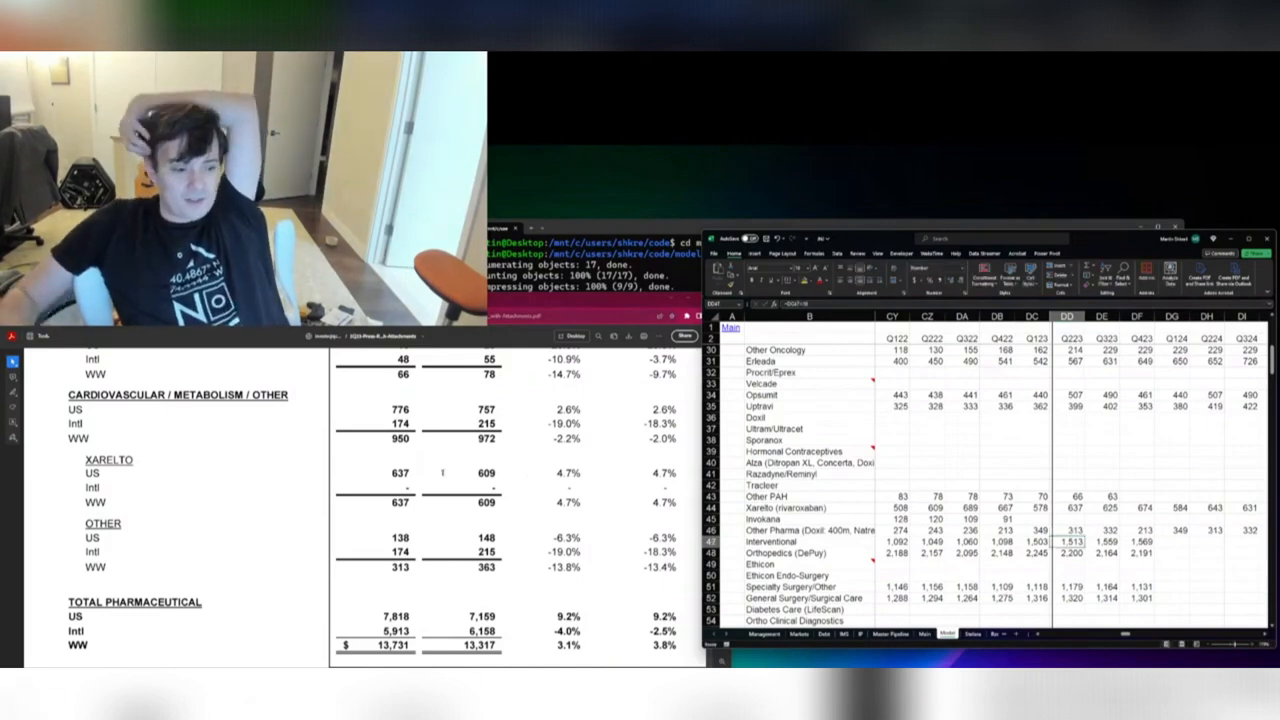
Enter the Q223 Interventional sales as the sum of the worldwide electrophysiology 1196, Abiomed 331 and other interventional 93 figures
scroll(442, 472, "down", 5)
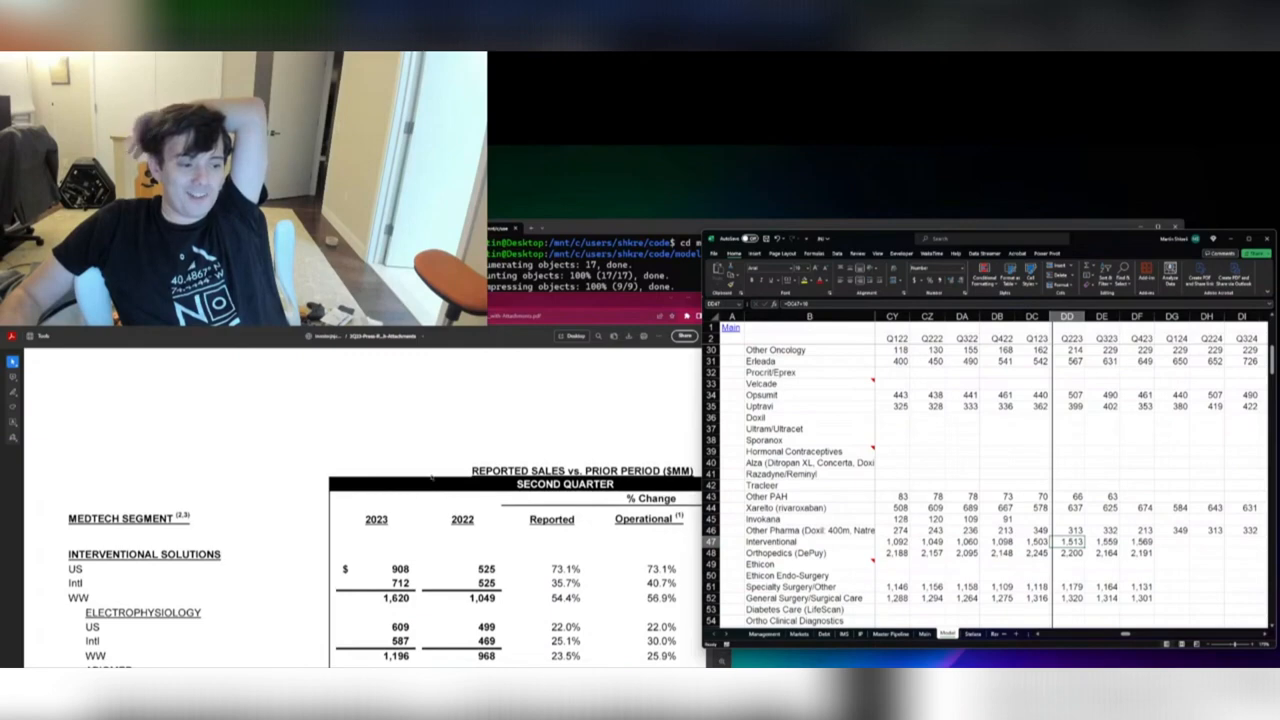
scroll(432, 477, "down", 3)
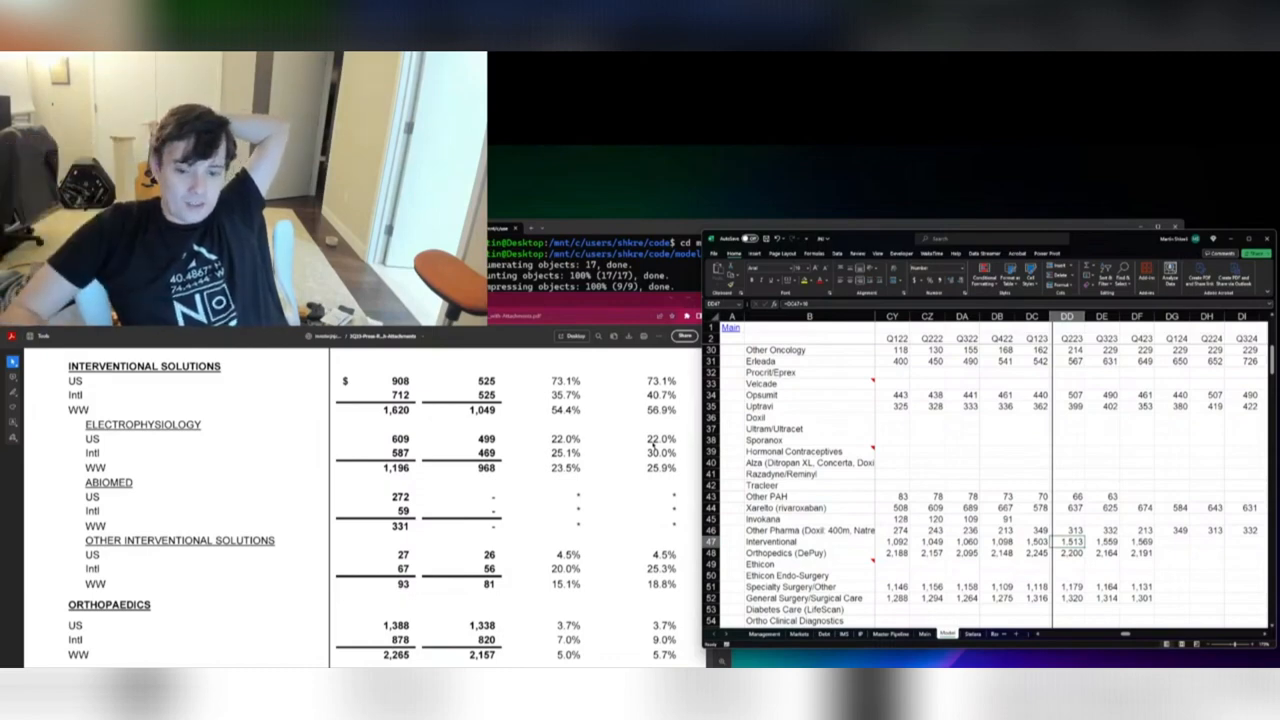
type("+1196+")
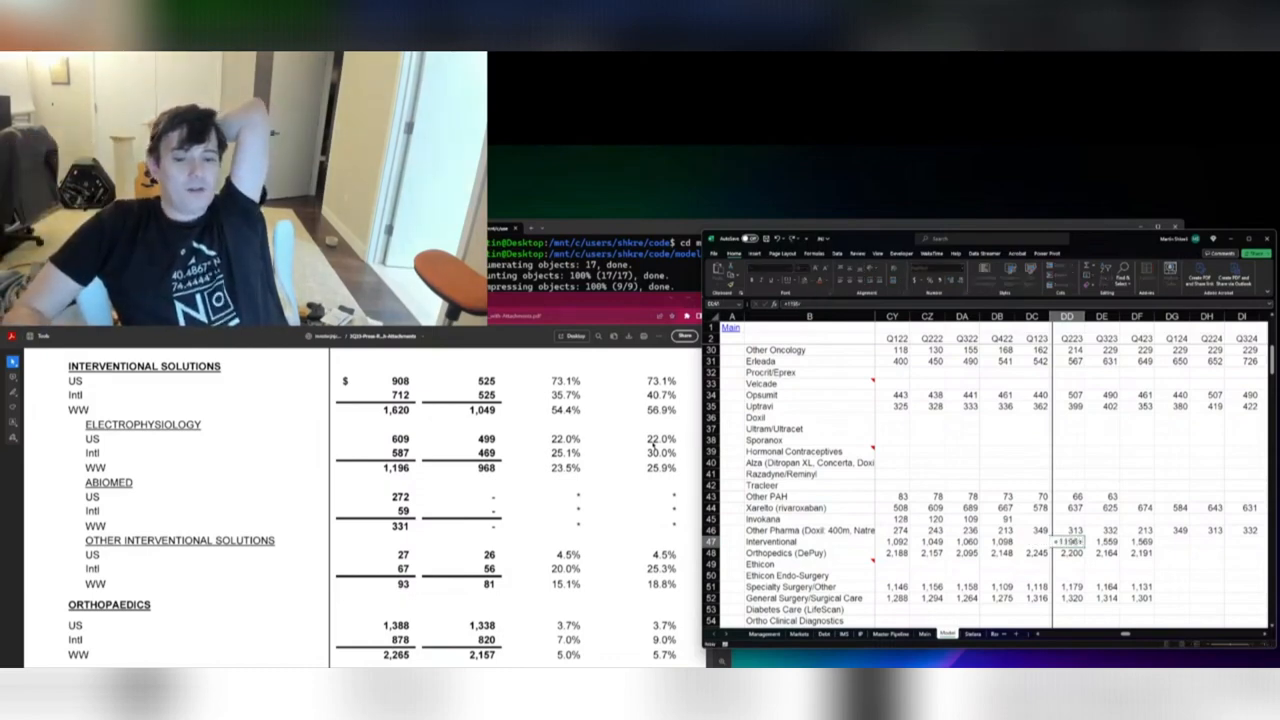
type("331+")
key("Return")
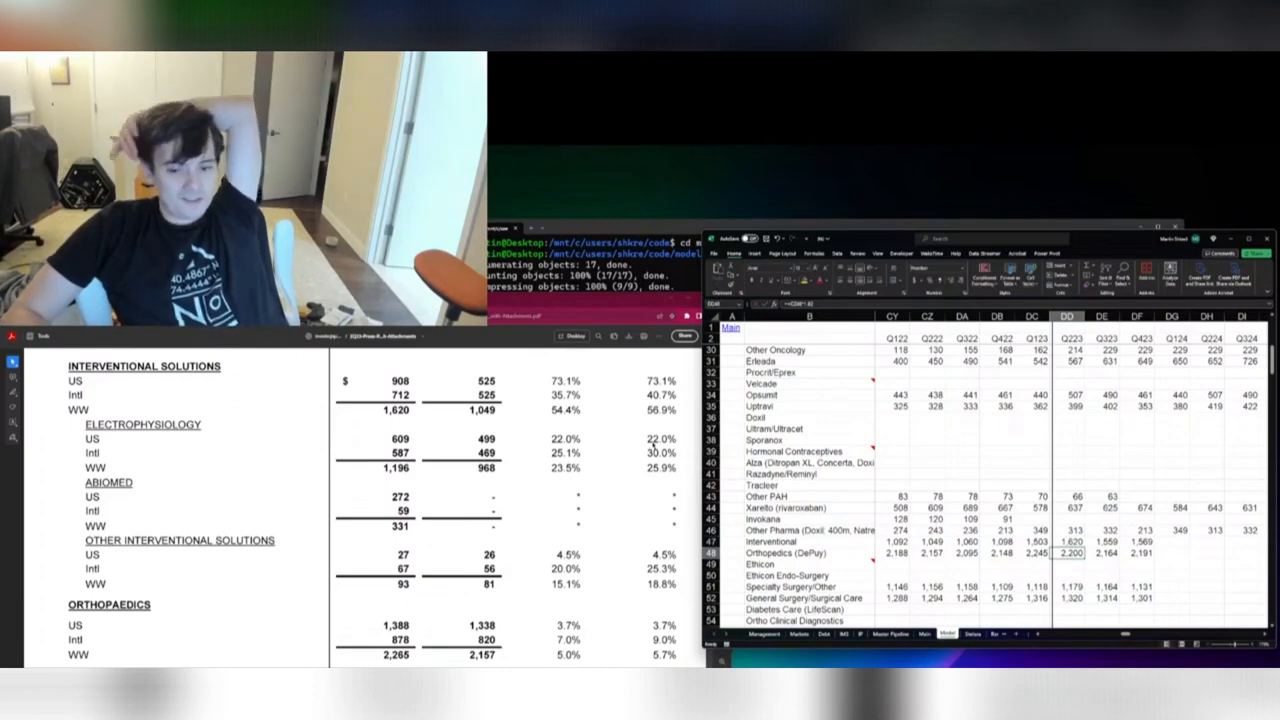
Enter the Q223 Orthopedics sales as the sum 397+363+739+766 of worldwide hips, knees, trauma, and spine, sports and other
type("2265")
key("Return")
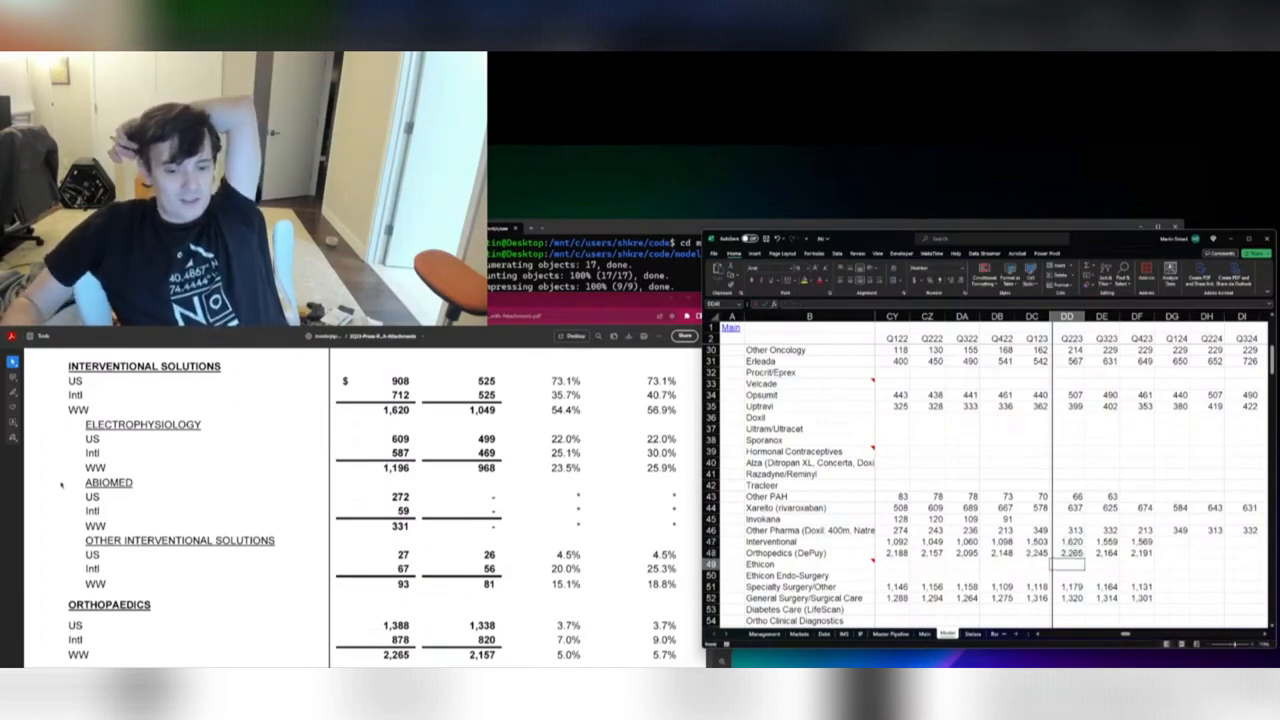
scroll(385, 496, "down", 5)
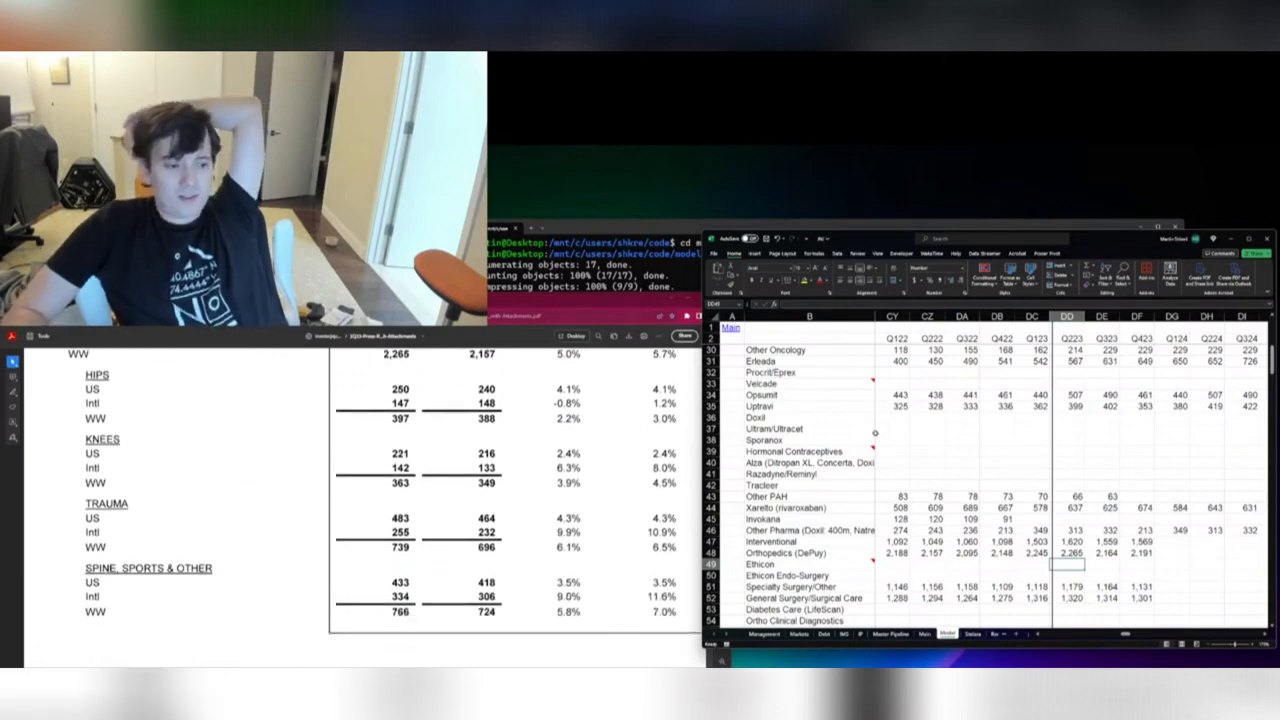
key("Up")
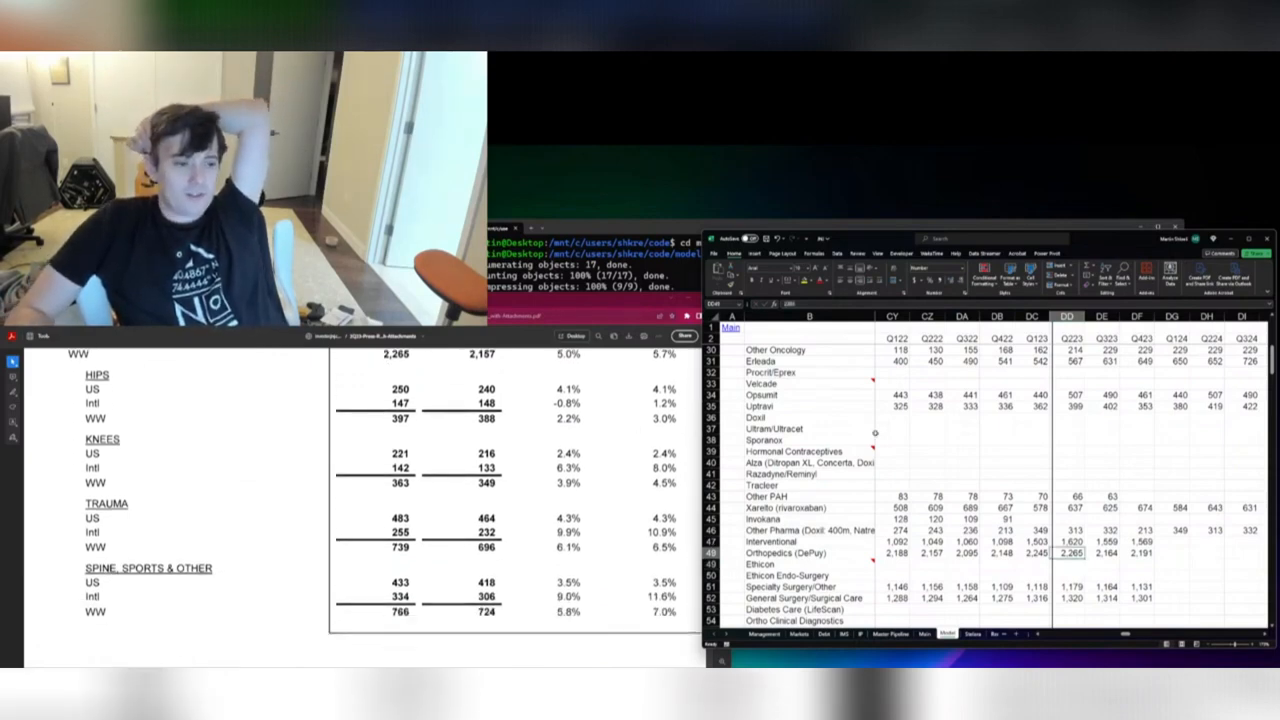
type("=397+3")
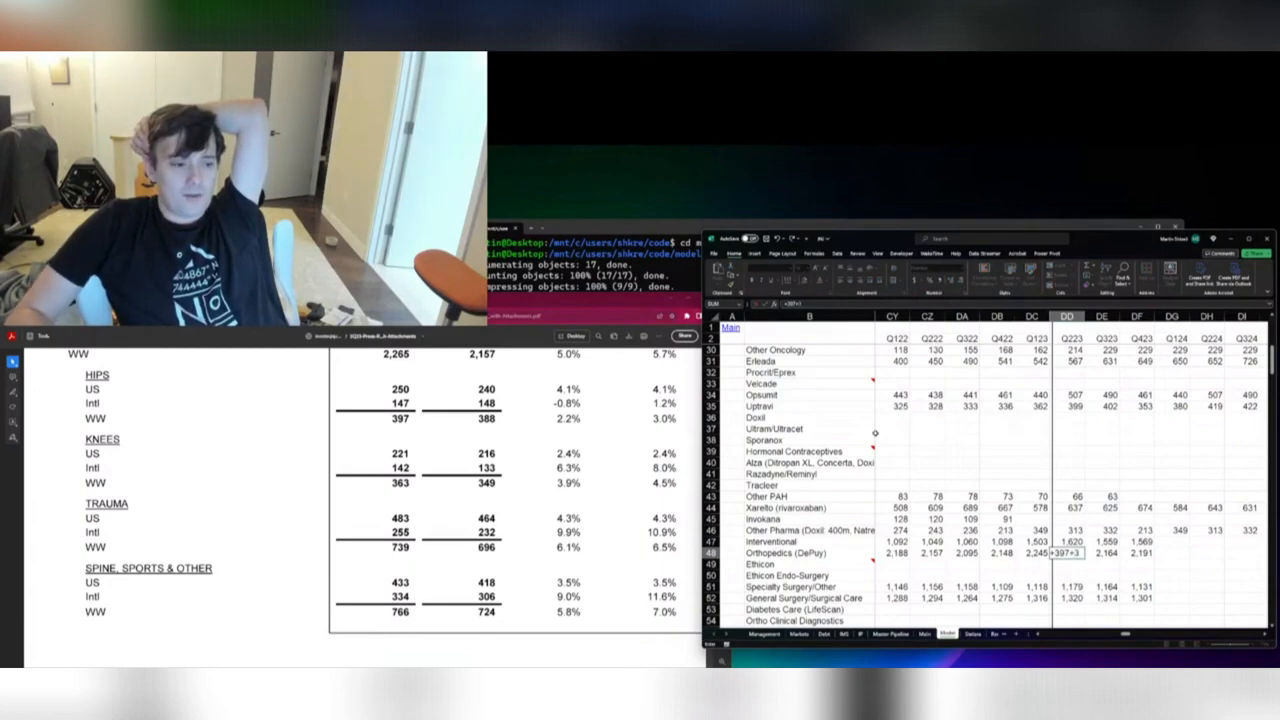
type("63+739+766")
key("Return")
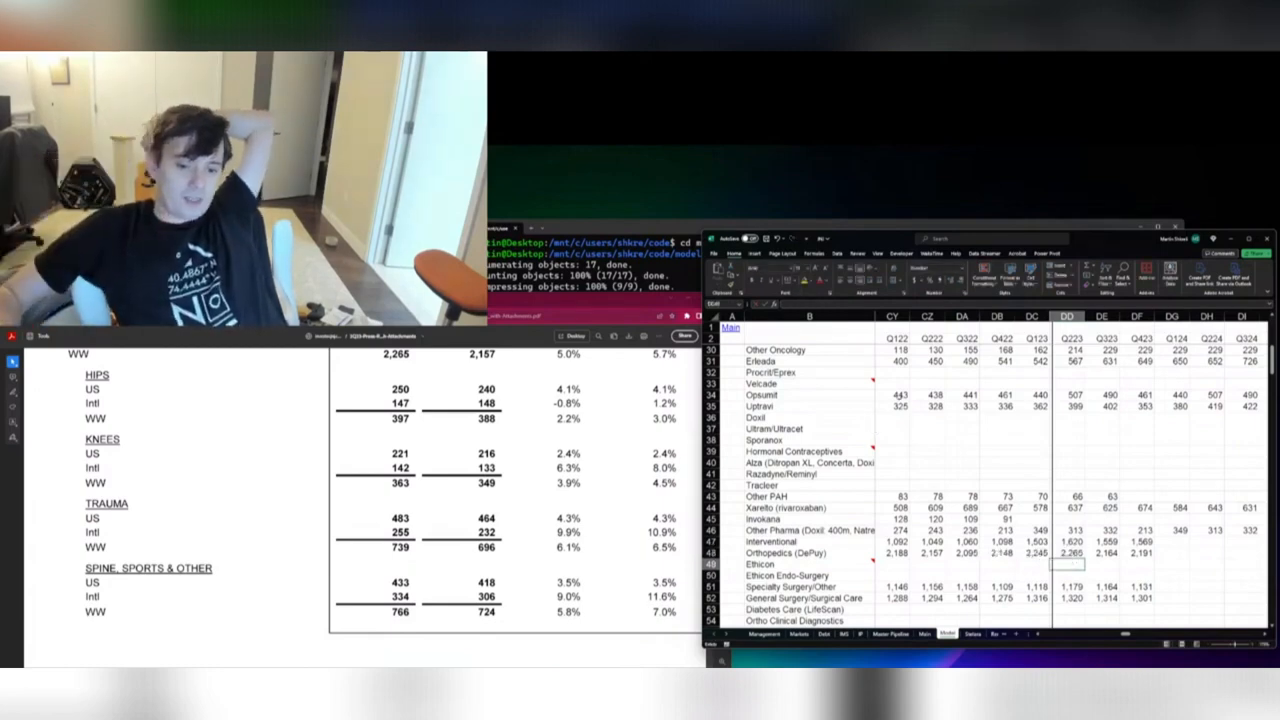
Set the Q223 Specialty Surgery sales to 1222 and General Surgery to 1372 from the release's worldwide advanced and general surgery lines
scroll(278, 496, "down", 5)
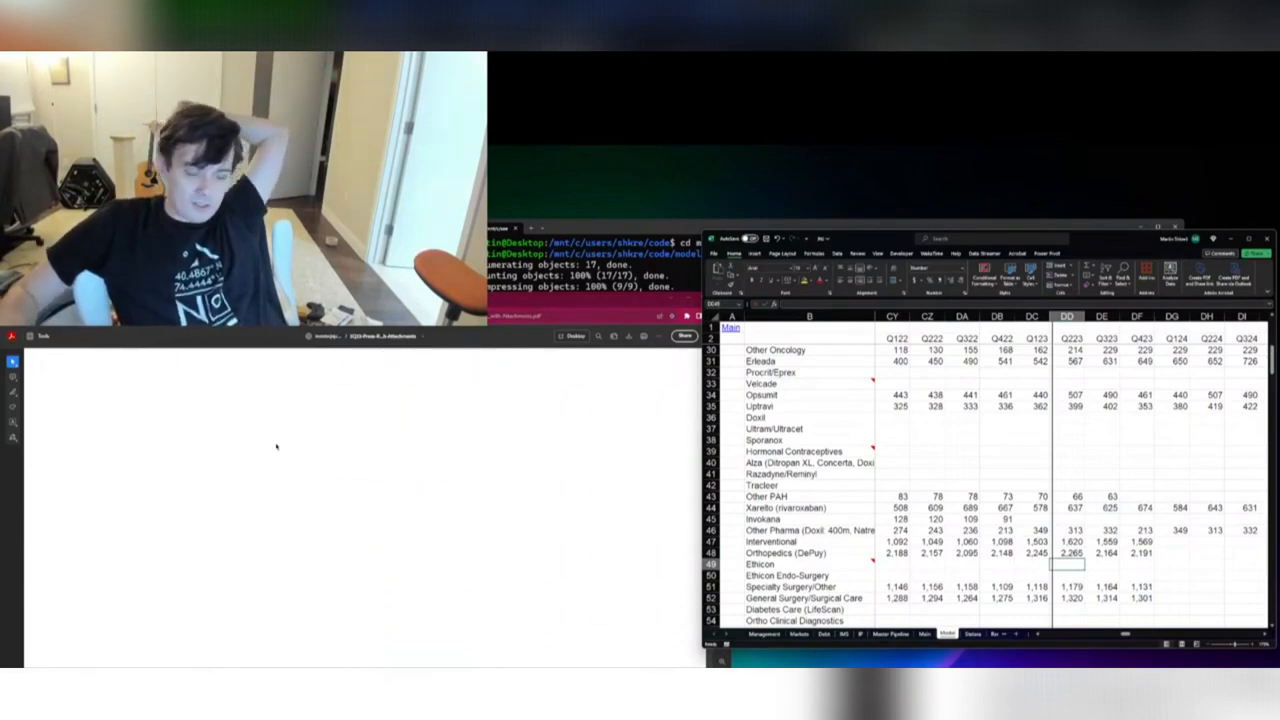
scroll(285, 430, "down", 5)
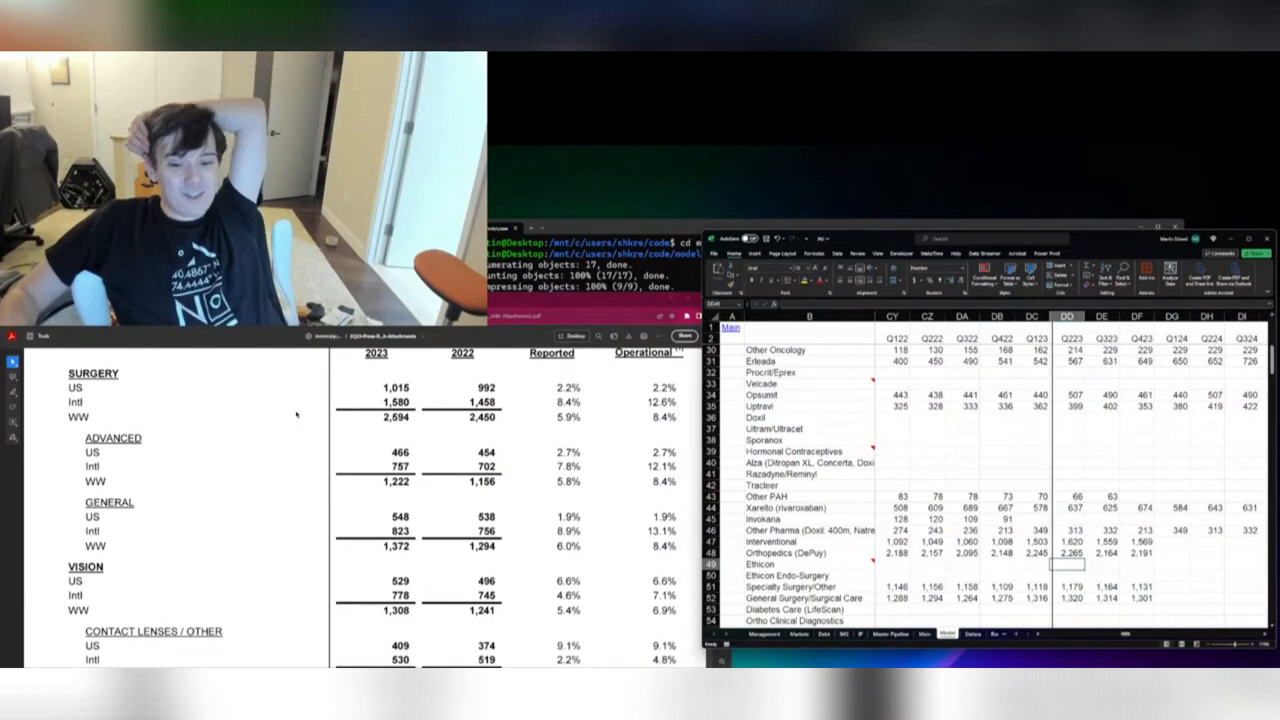
key("Down")
key("Down")
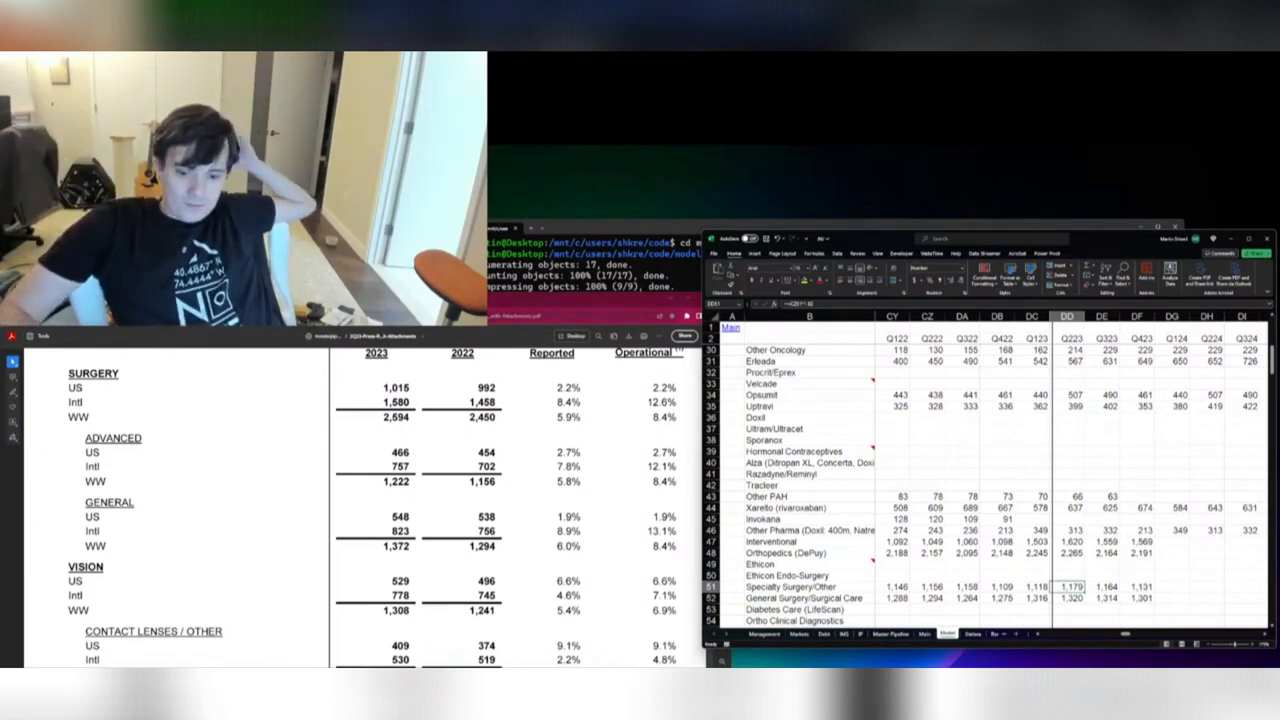
type("12222")
key("Return")
key("Up")
type("1,2")
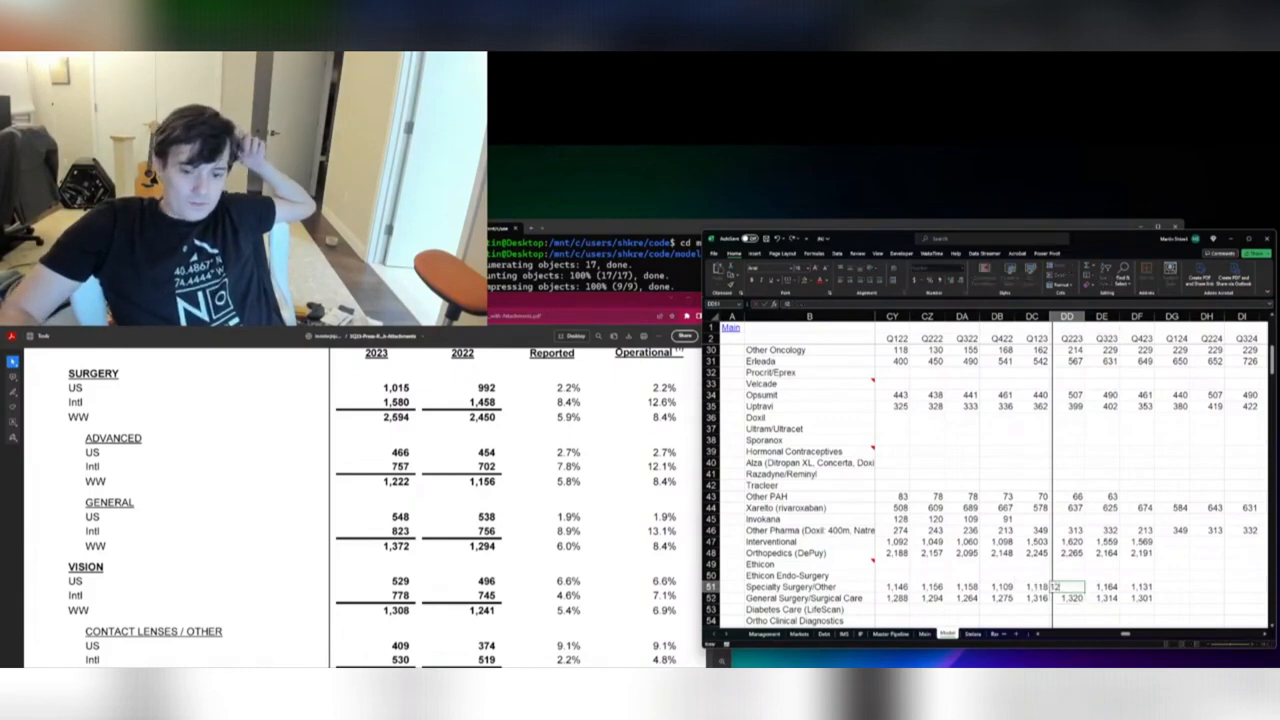
type("22")
key("Return")
type("1372")
key("Return")
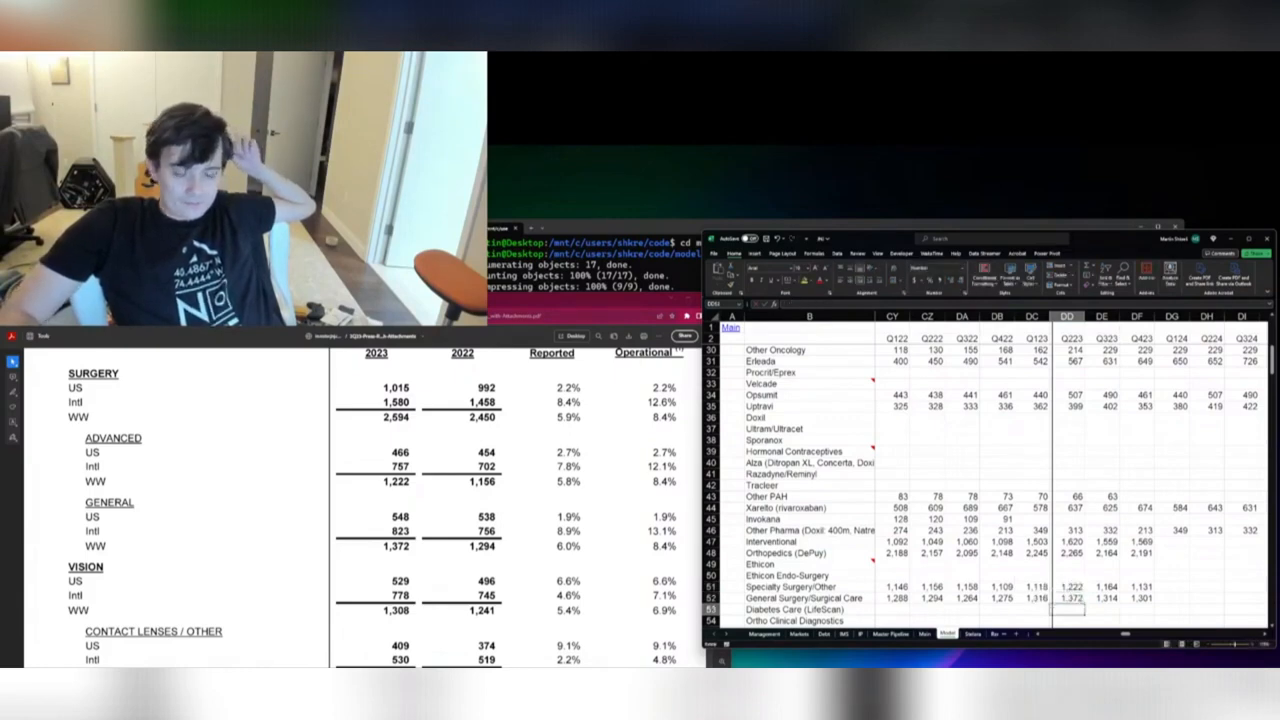
Set the Q223 Vision Care sales to 1308, using the worldwide vision figure in the release
key("Down")
key("Down")
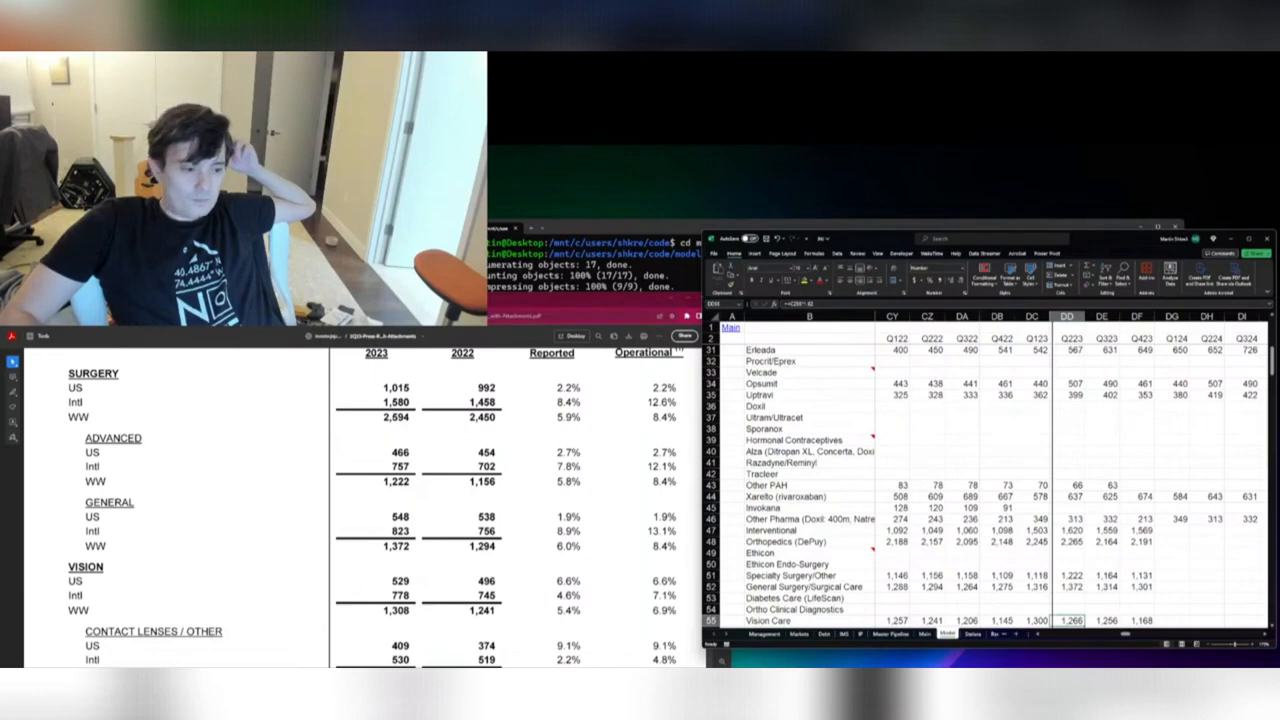
type("1308")
key("Return")
key("Down")
key("Down")
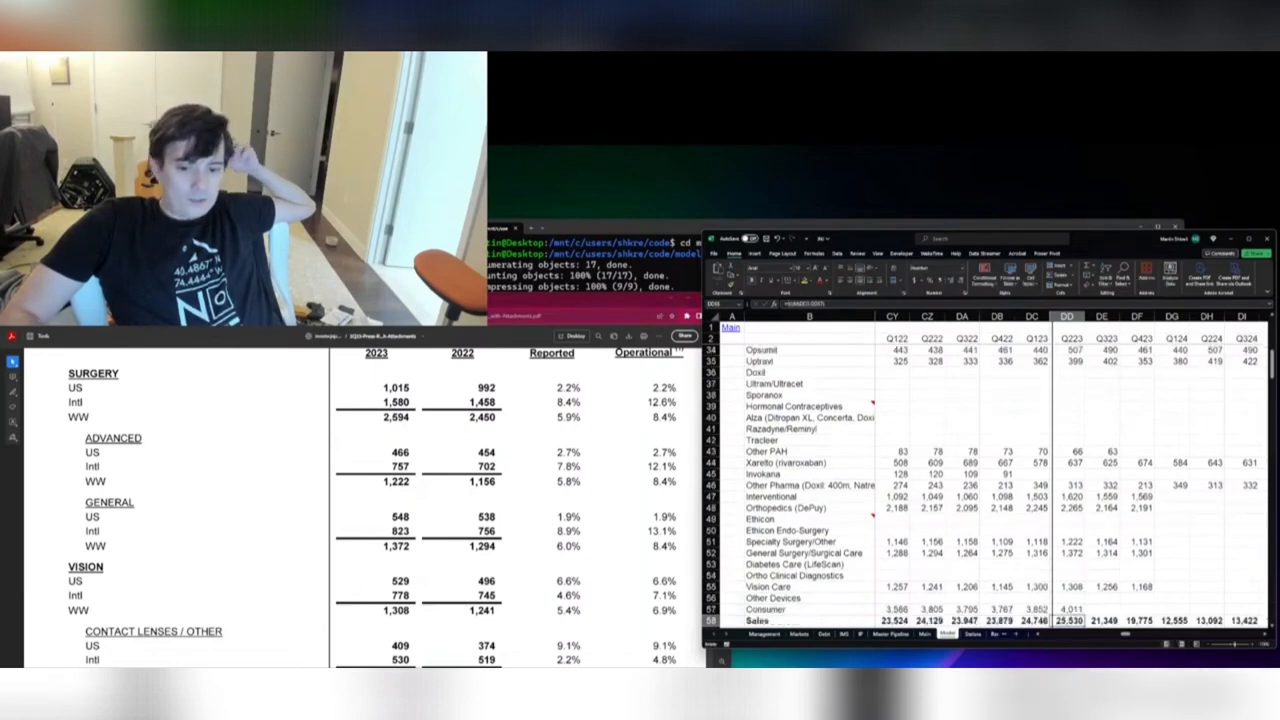
Review the worldwide total MedTech sales in the release and return to the beginning of the document
key("Up")
scroll(268, 483, "down", 4)
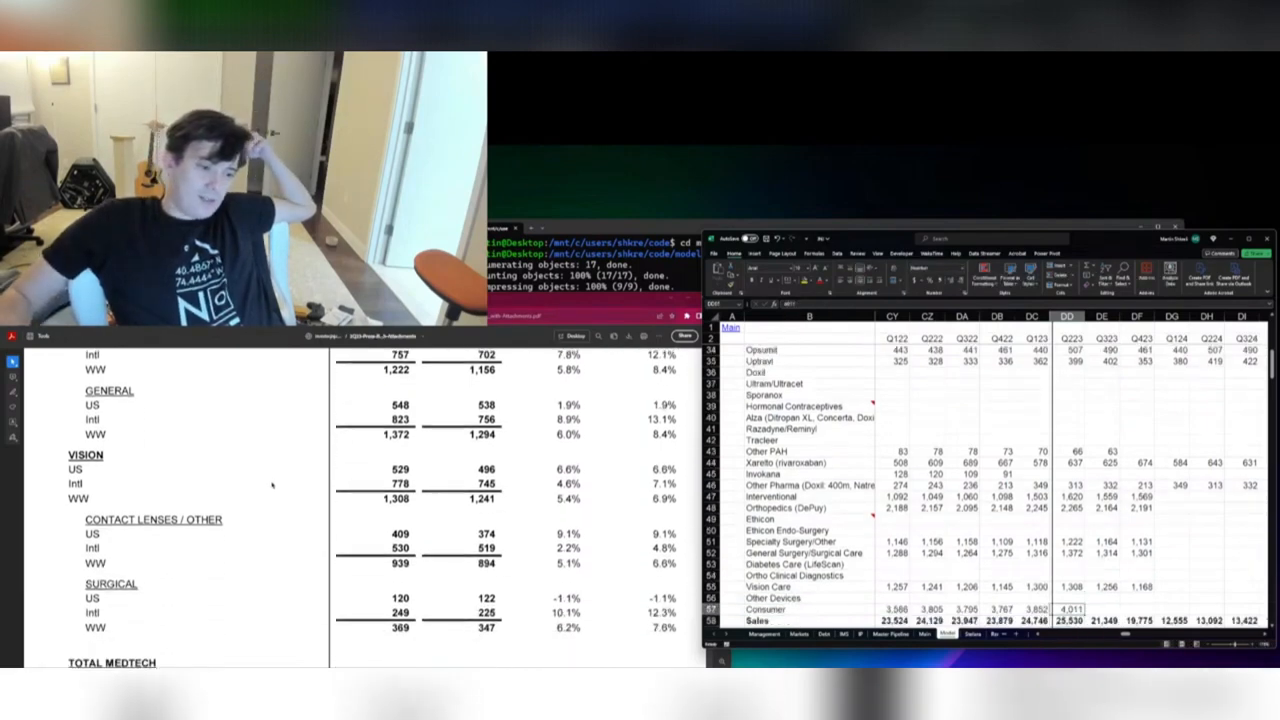
scroll(271, 486, "down", 3)
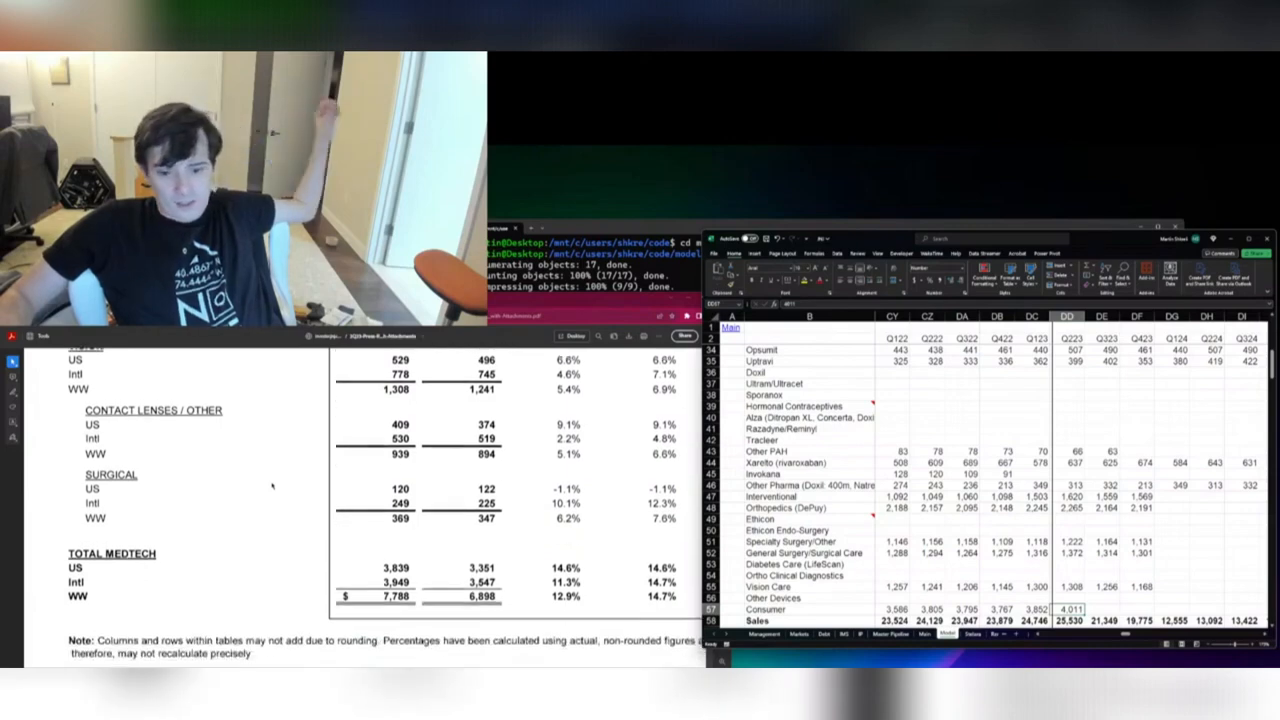
left_click(340, 576)
scroll(340, 576, "up", 20)
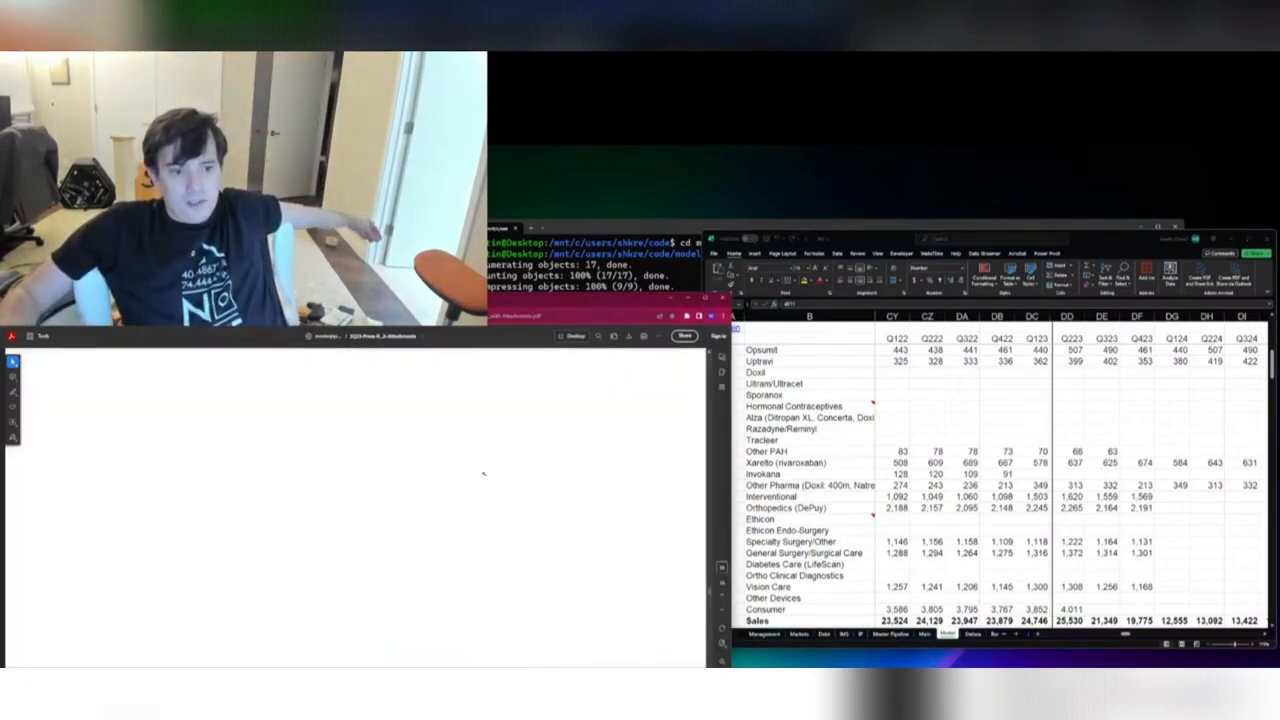
scroll(483, 473, "up", 10)
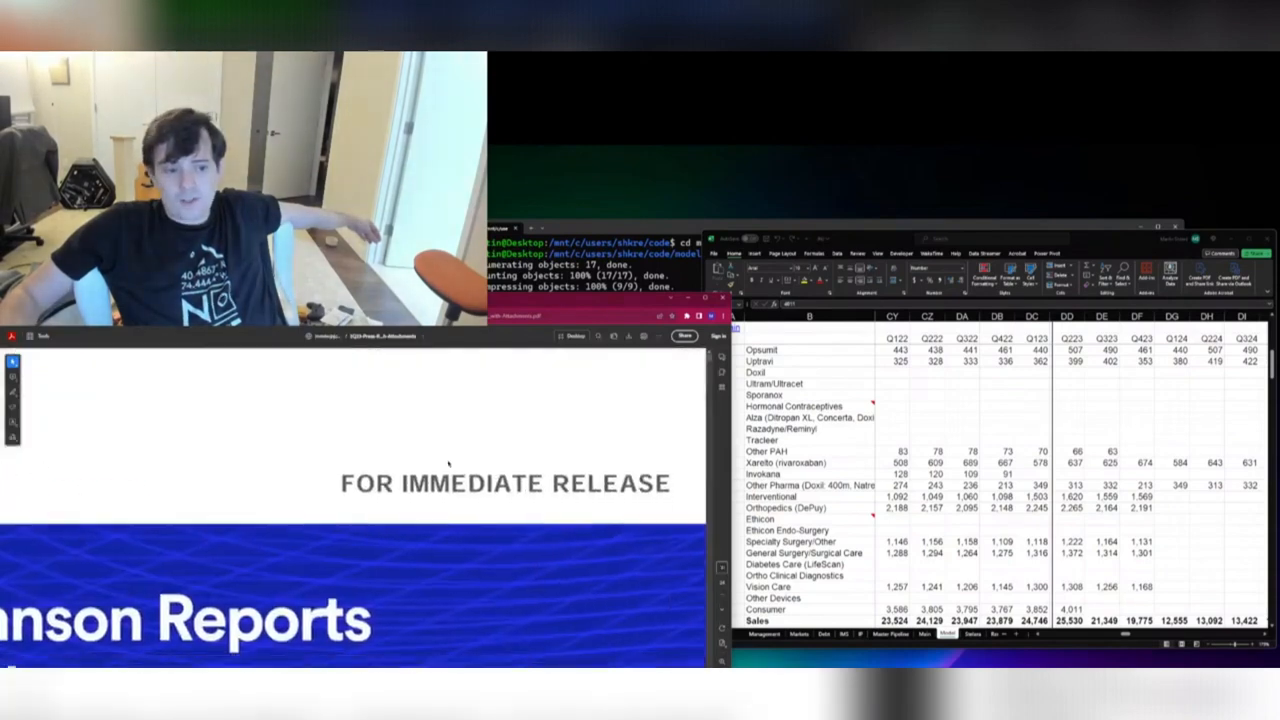
scroll(430, 500, "down", 6)
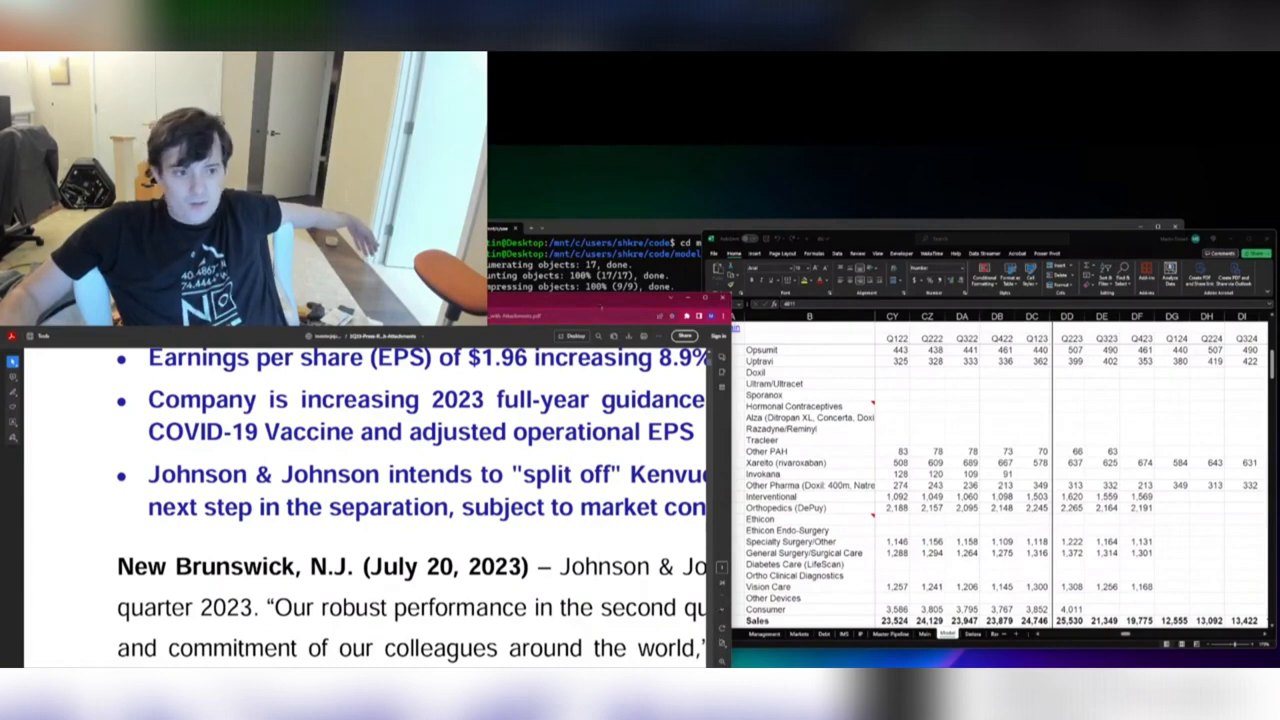
Fit the release text to the window and read the Q2 overall financial results, segment sales results and segment commentary
left_click_drag(609, 293, 590, 308)
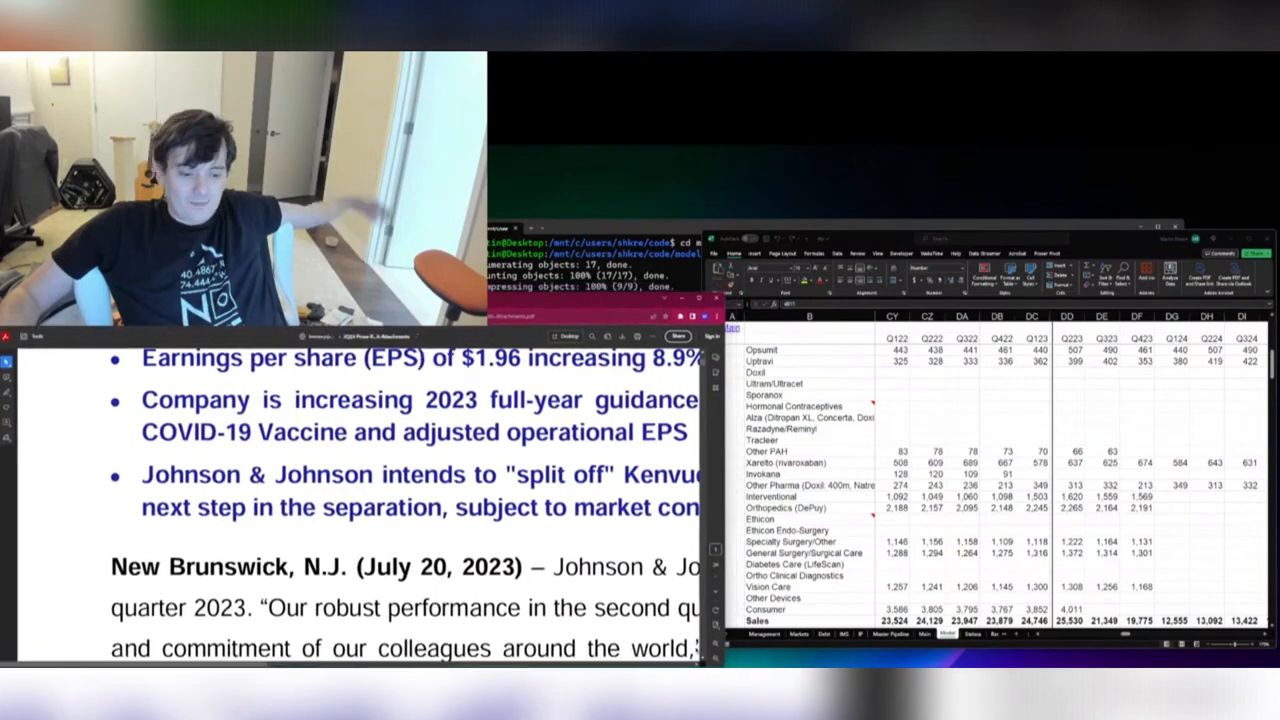
left_click(714, 661)
left_click(714, 661)
left_click(714, 661)
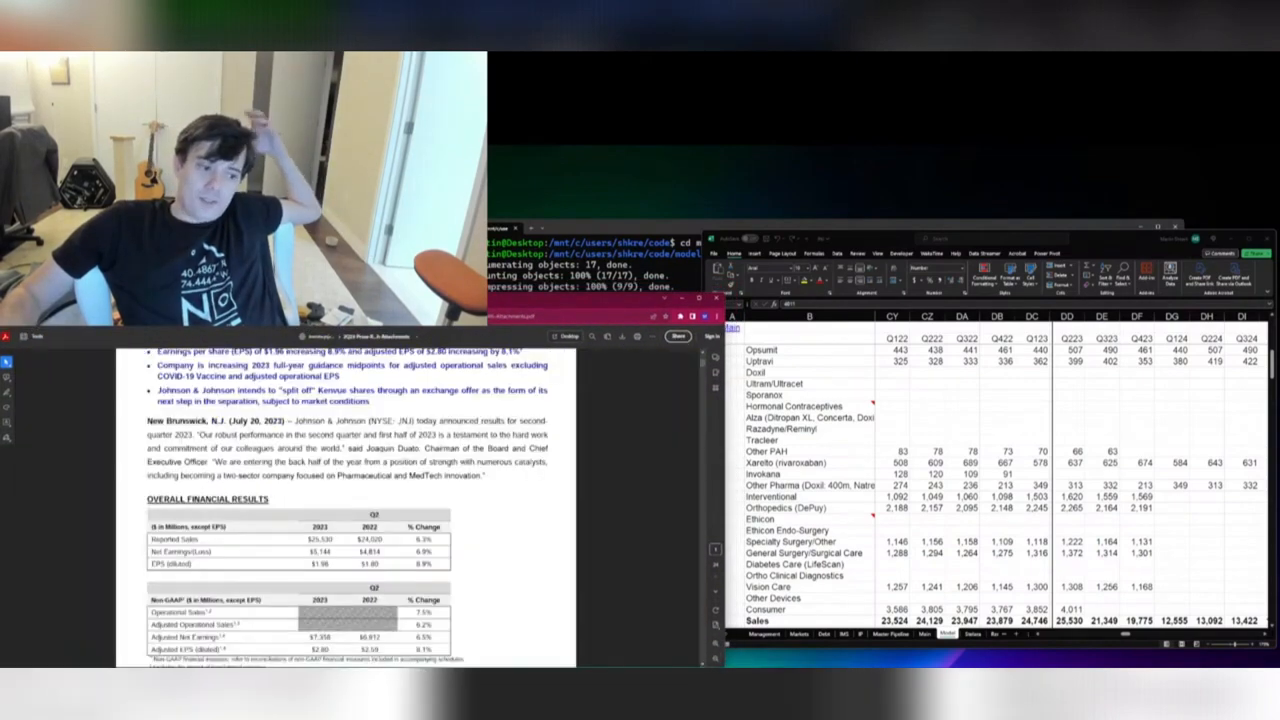
left_click(715, 644)
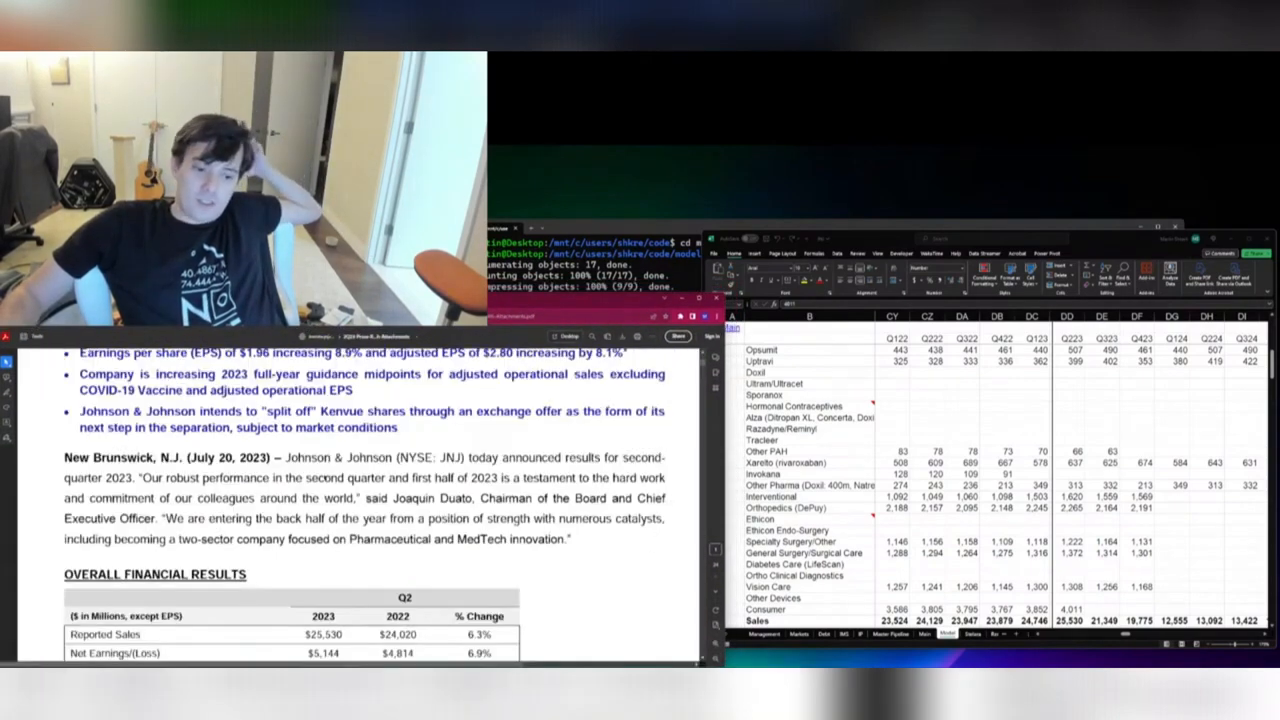
scroll(316, 484, "down", 4)
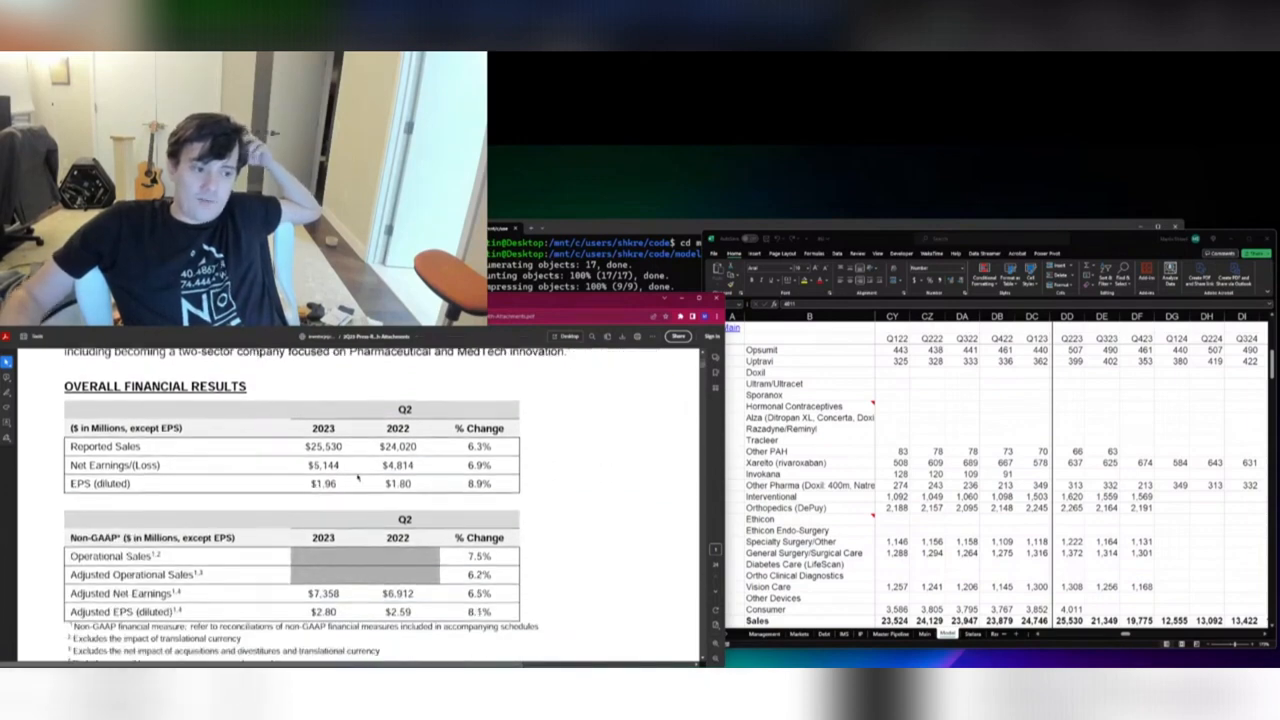
scroll(358, 478, "down", 2)
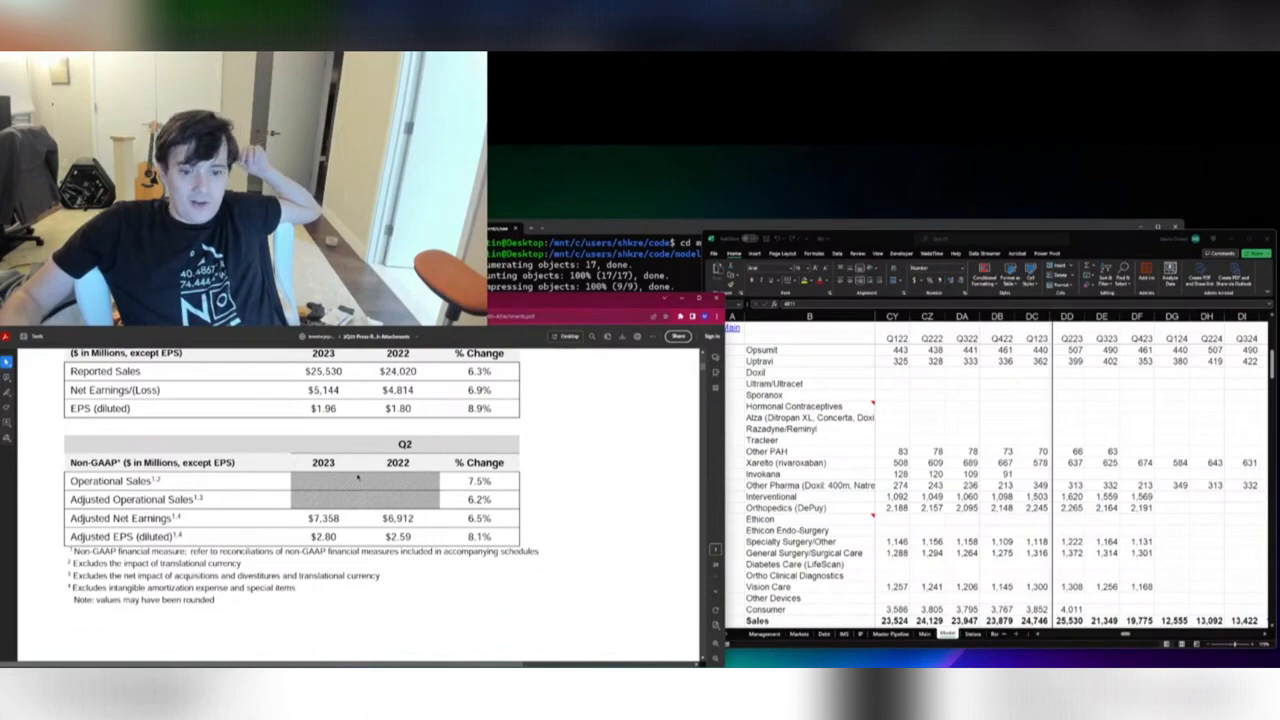
scroll(358, 478, "down", 15)
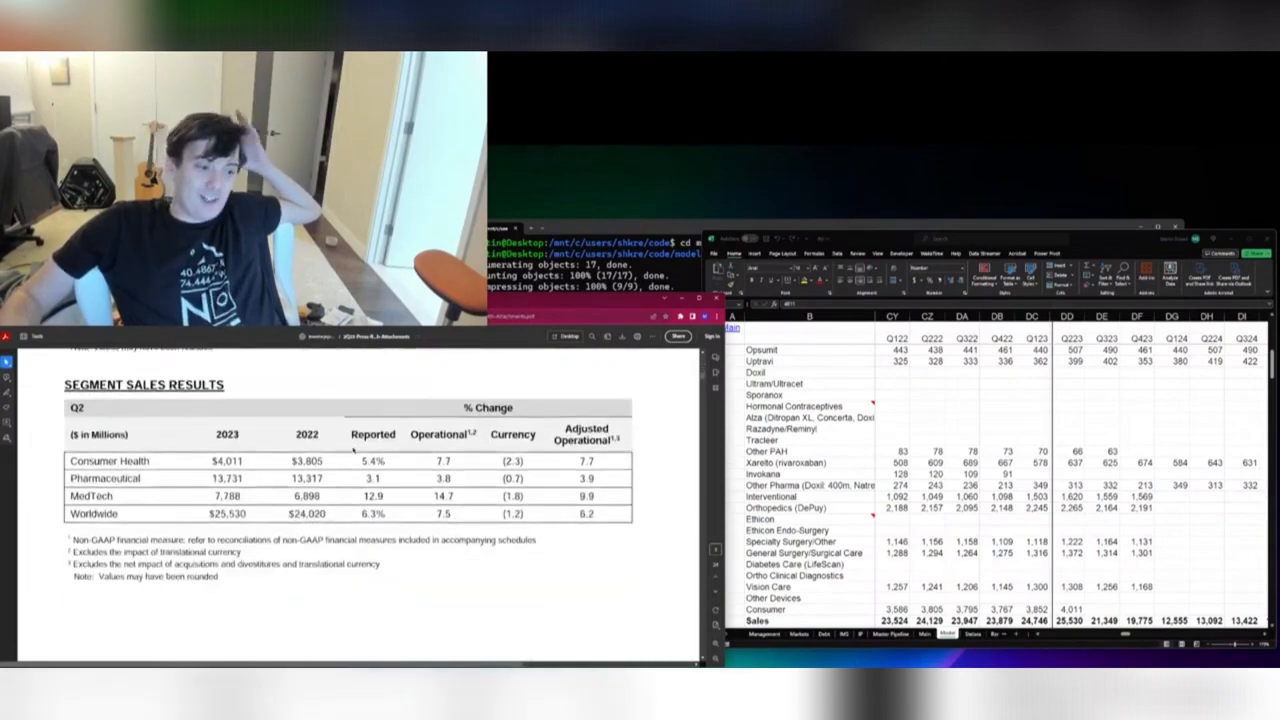
scroll(355, 418, "down", 12)
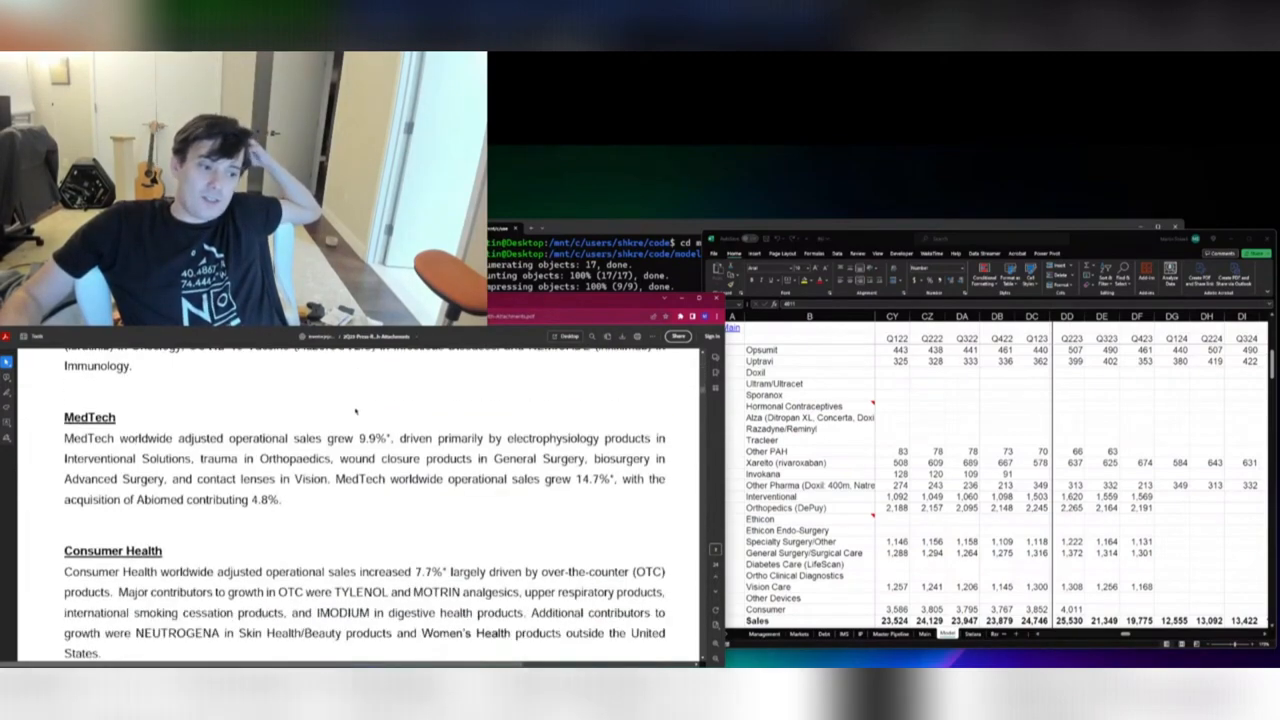
Find the second-quarter 2023 income statement in the release, past the guidance, webcast and supplementary sales pages
scroll(355, 413, "down", 15)
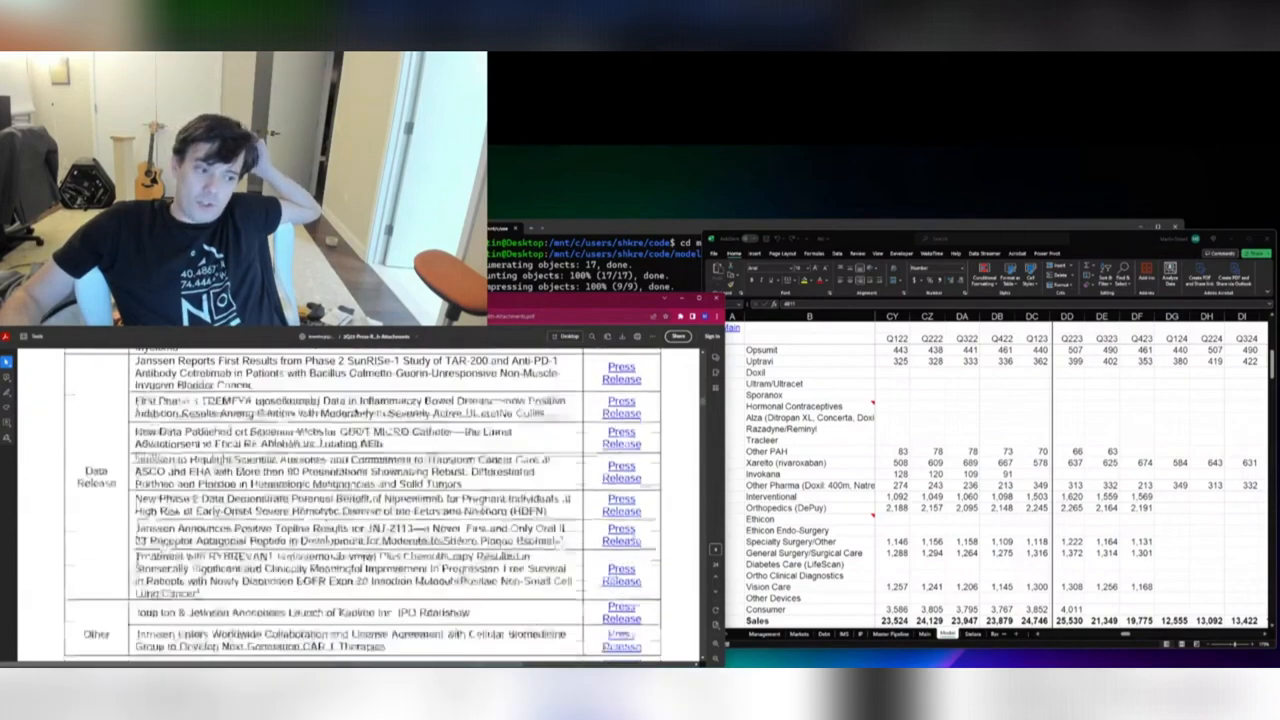
scroll(355, 413, "down", 5)
scroll(1023, 447, "down", 6)
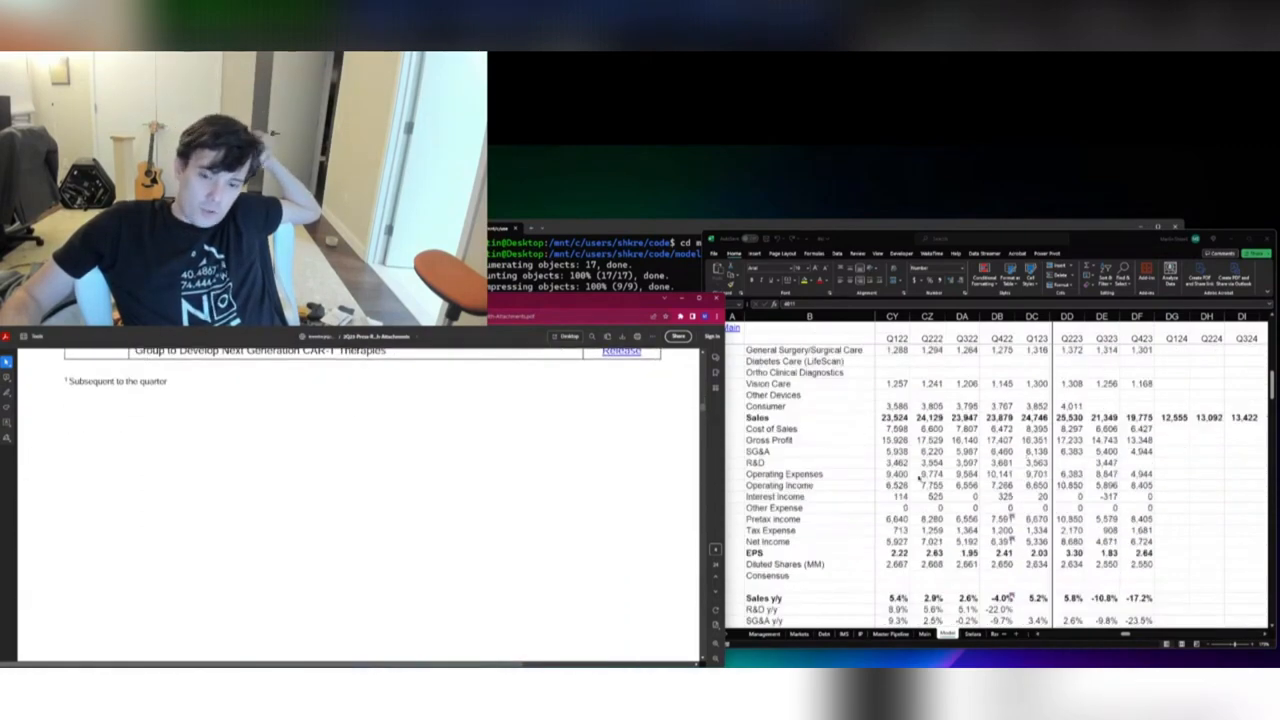
scroll(374, 466, "down", 10)
scroll(377, 440, "down", 20)
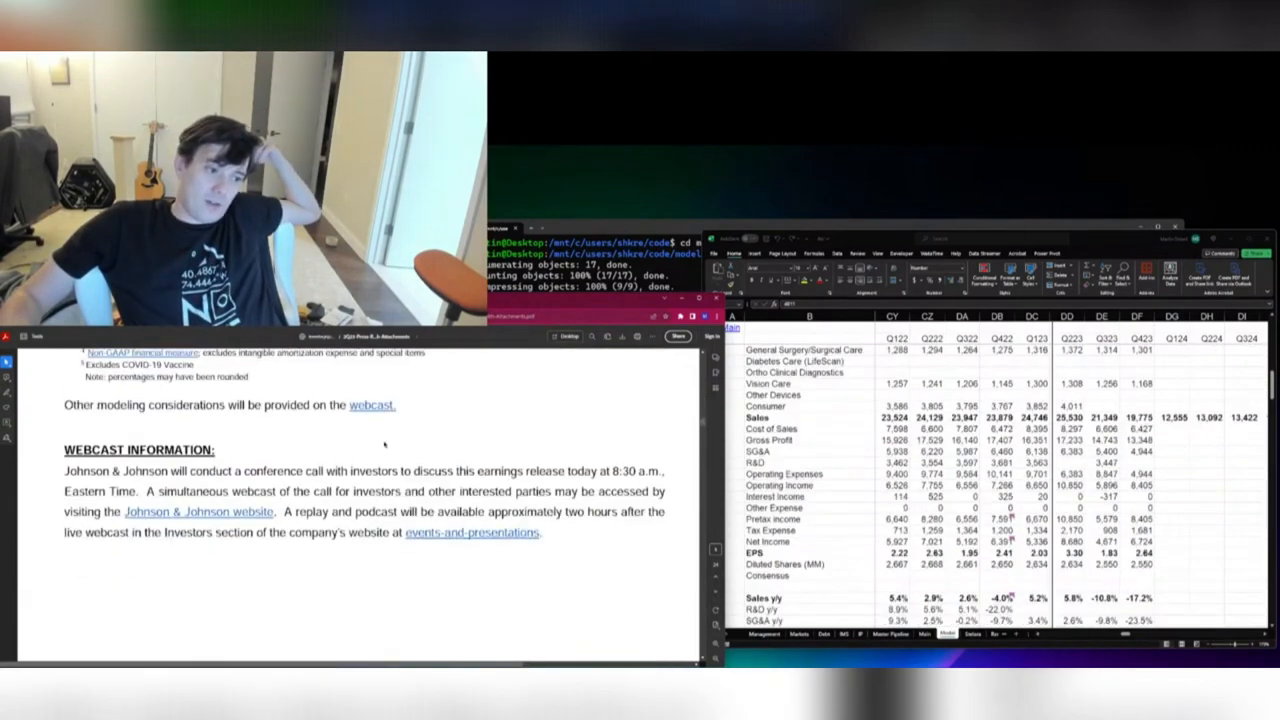
scroll(377, 426, "down", 10)
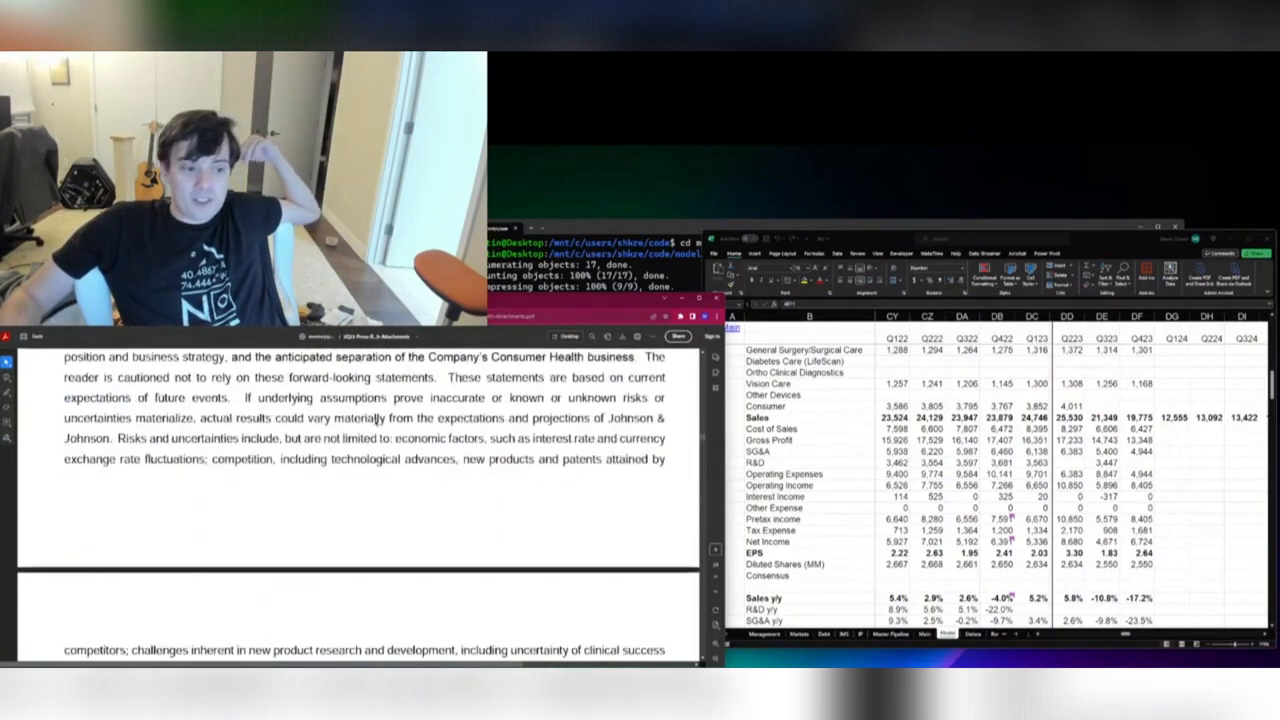
scroll(372, 410, "down", 10)
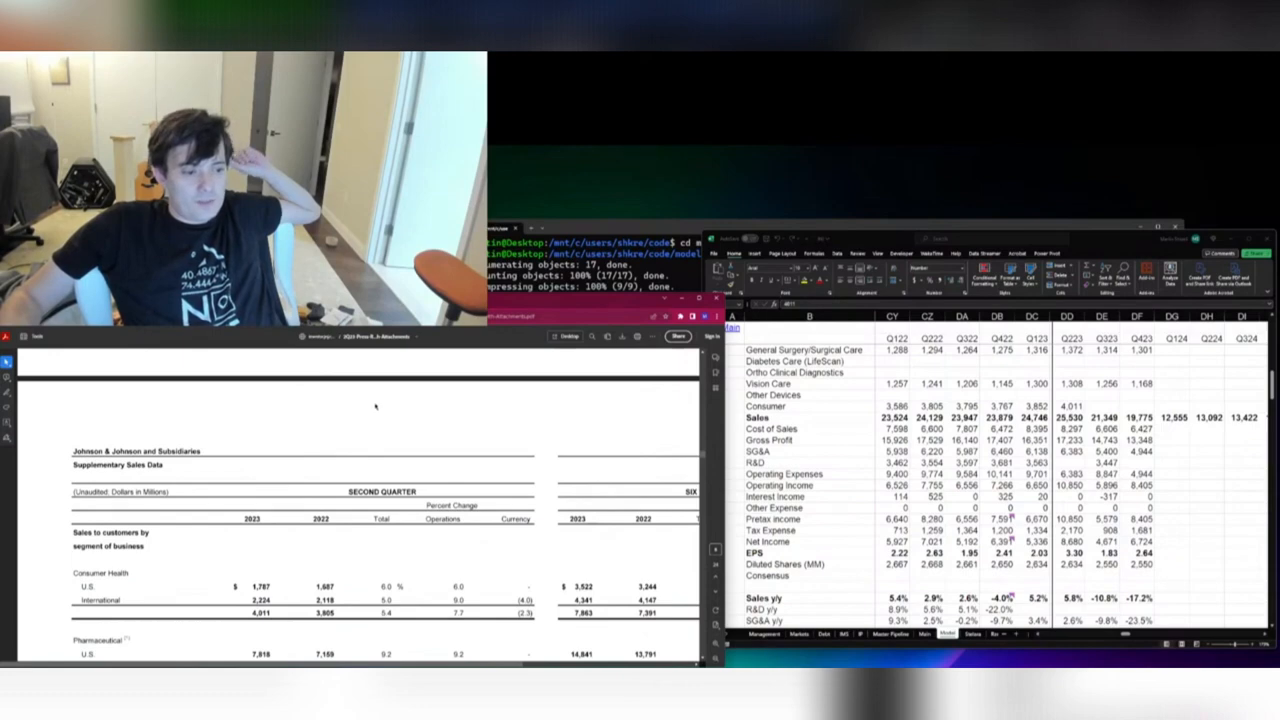
scroll(376, 406, "down", 4)
scroll(386, 465, "down", 6)
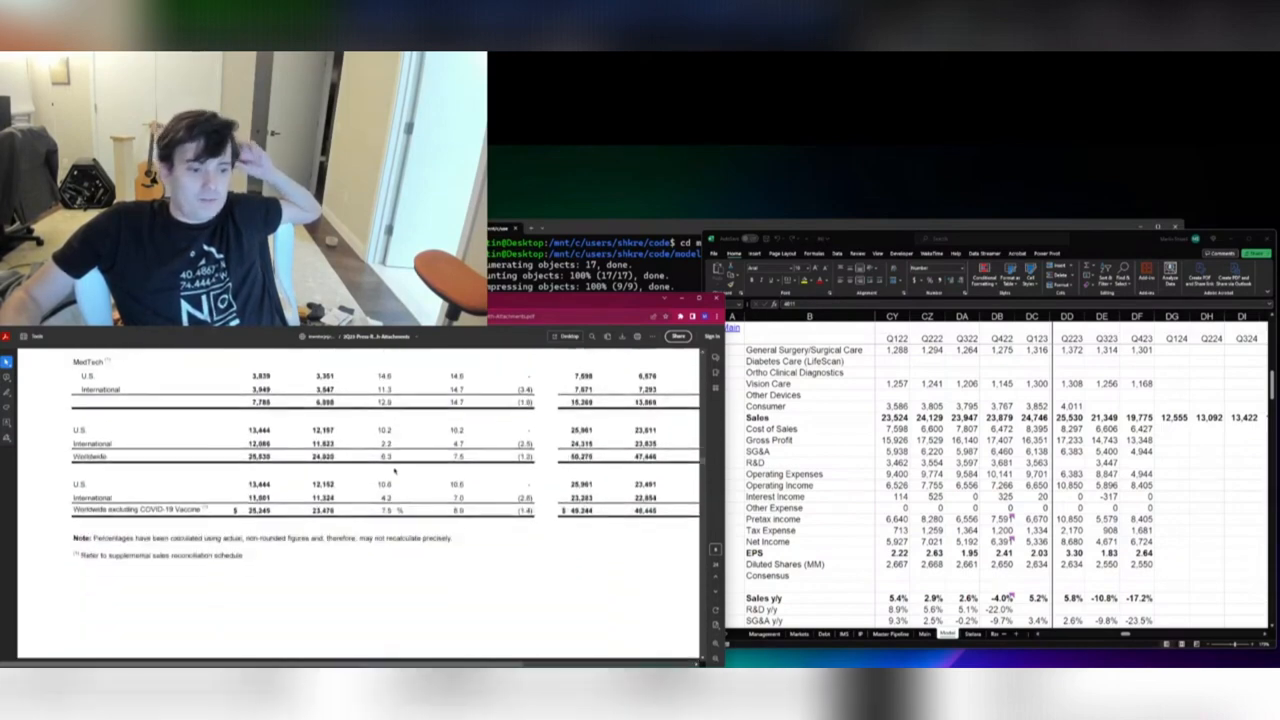
scroll(385, 481, "down", 8)
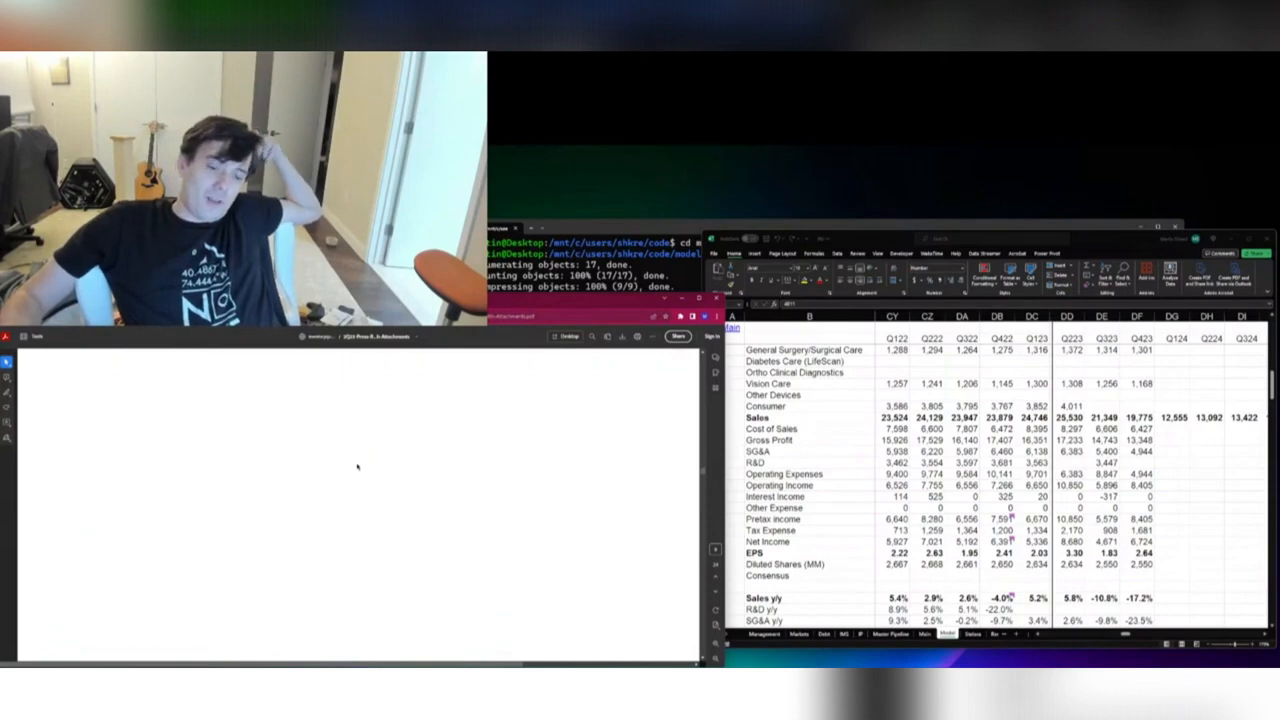
scroll(357, 466, "down", 8)
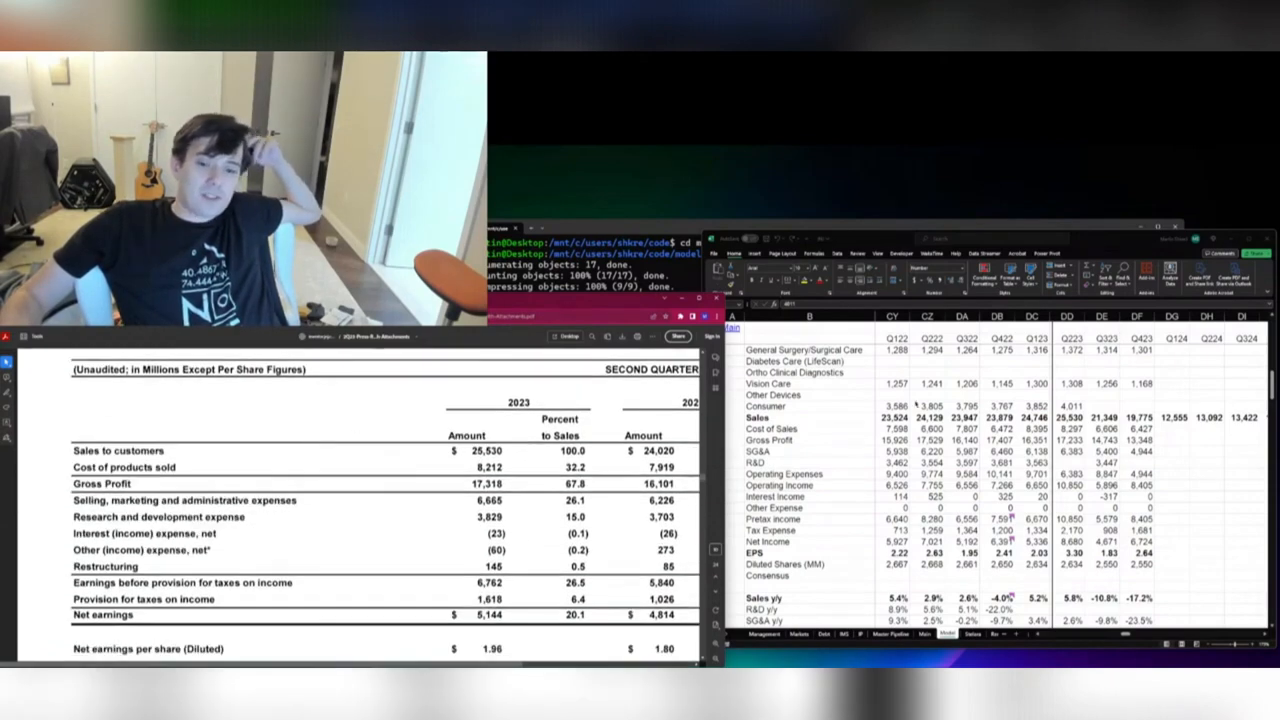
Set the Q223 Cost of Sales to 8212 and calculate Gross Profit as sales minus cost of sales with =DD58-DD59
left_click(1068, 406)
key("Down")
key("Down")
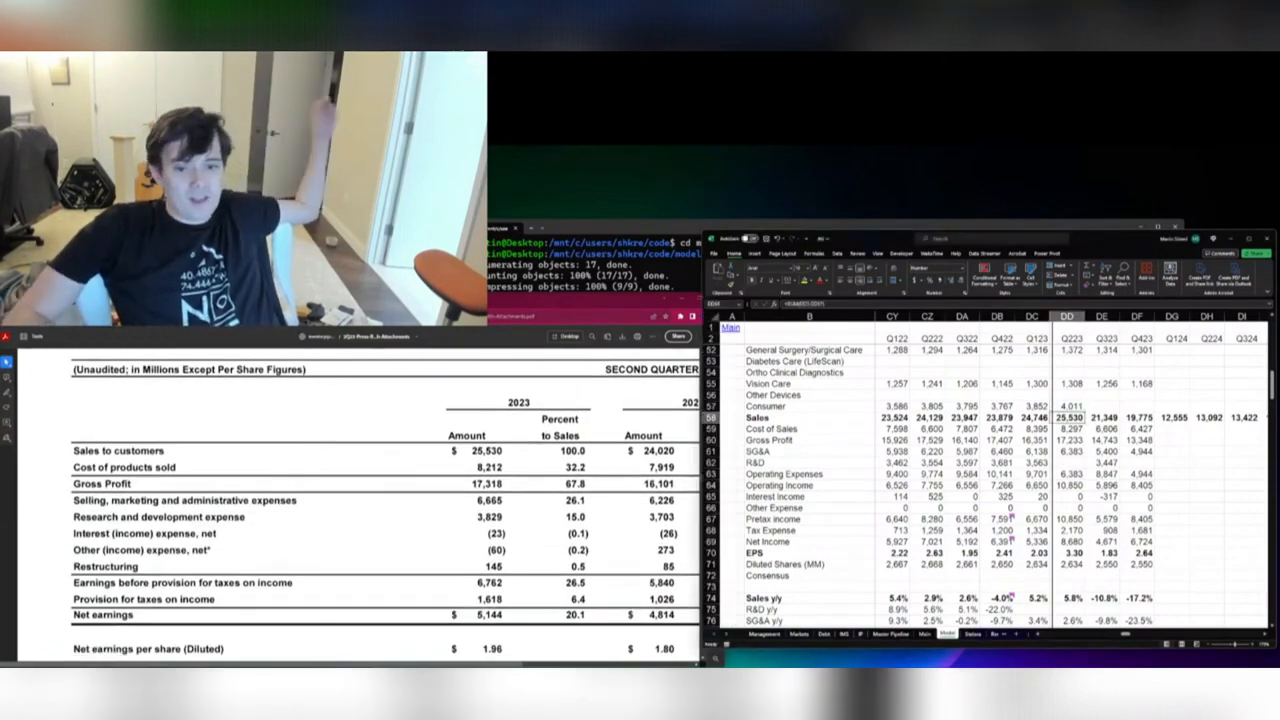
type("8,212")
key("Return")
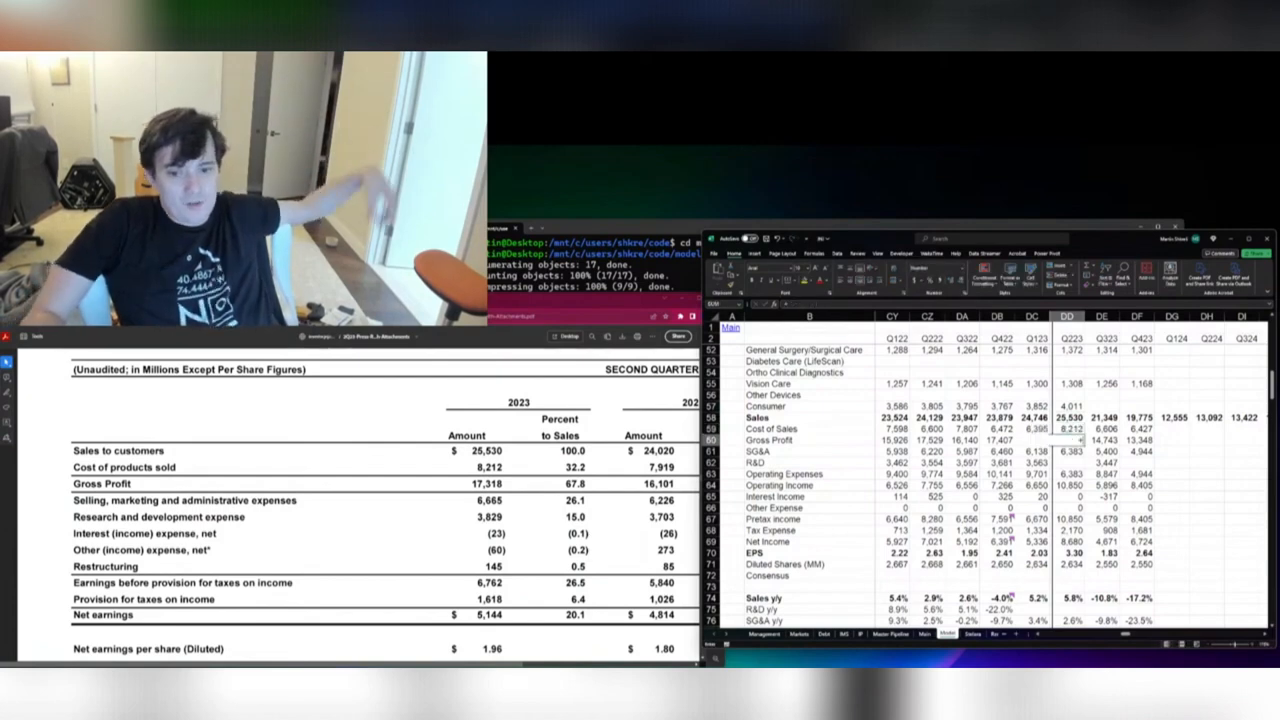
type("=DD58-DD59")
key("Return")
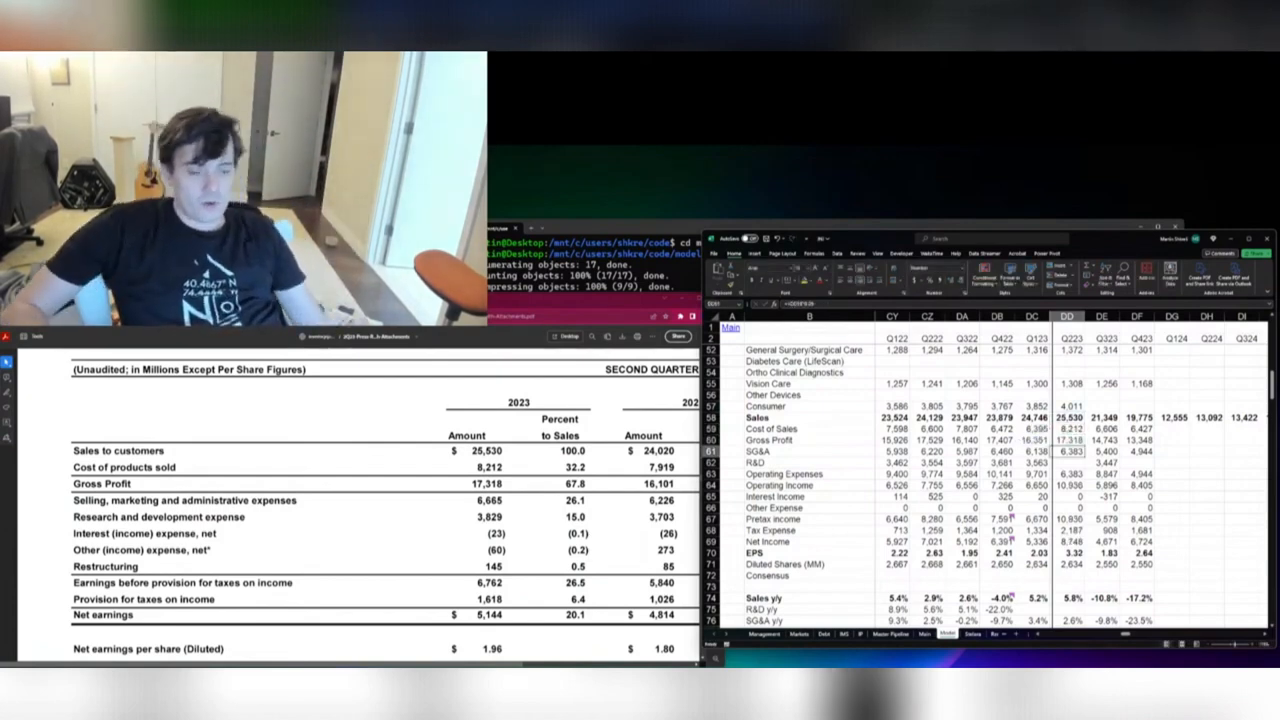
Set the Q223 SG&A to 6665 and R&D to 3829 from the release's income statement
type("6665")
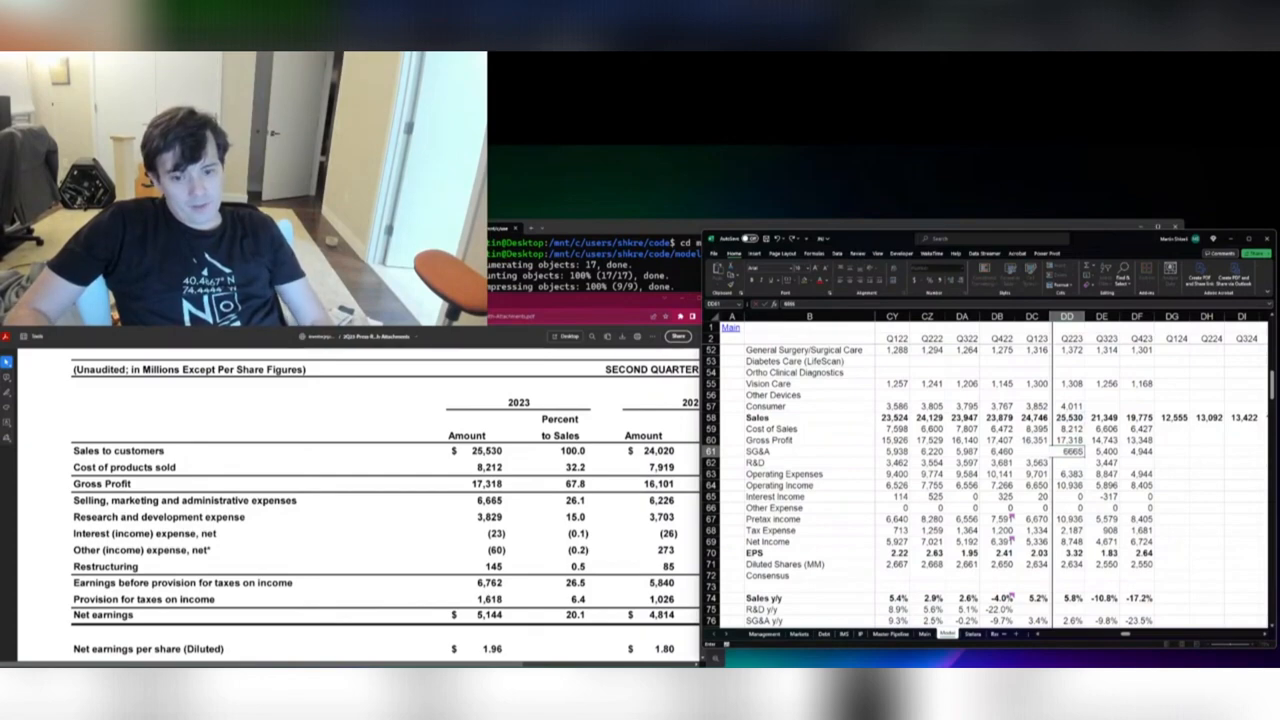
key("Return")
type("3829")
key("Return")
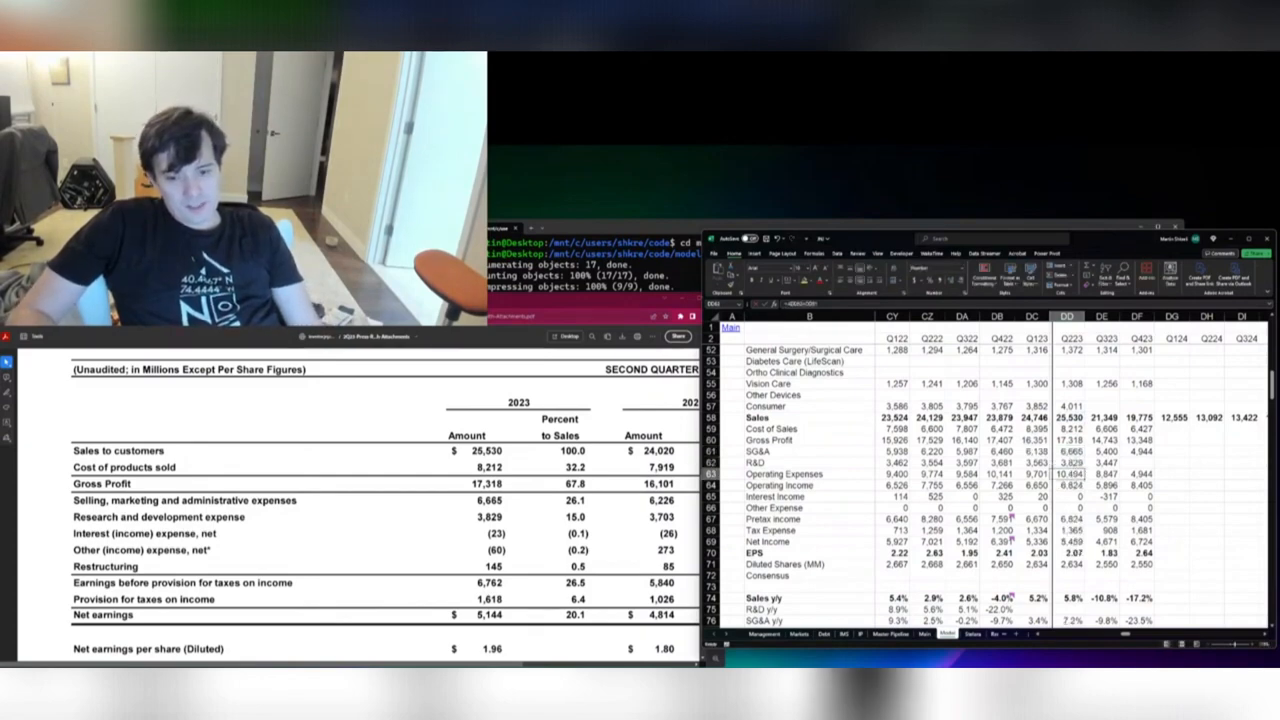
Enter the Q223 Interest Income as =23+60, combining the release's net interest and other income
key("Return")
key("Return")
type("0")
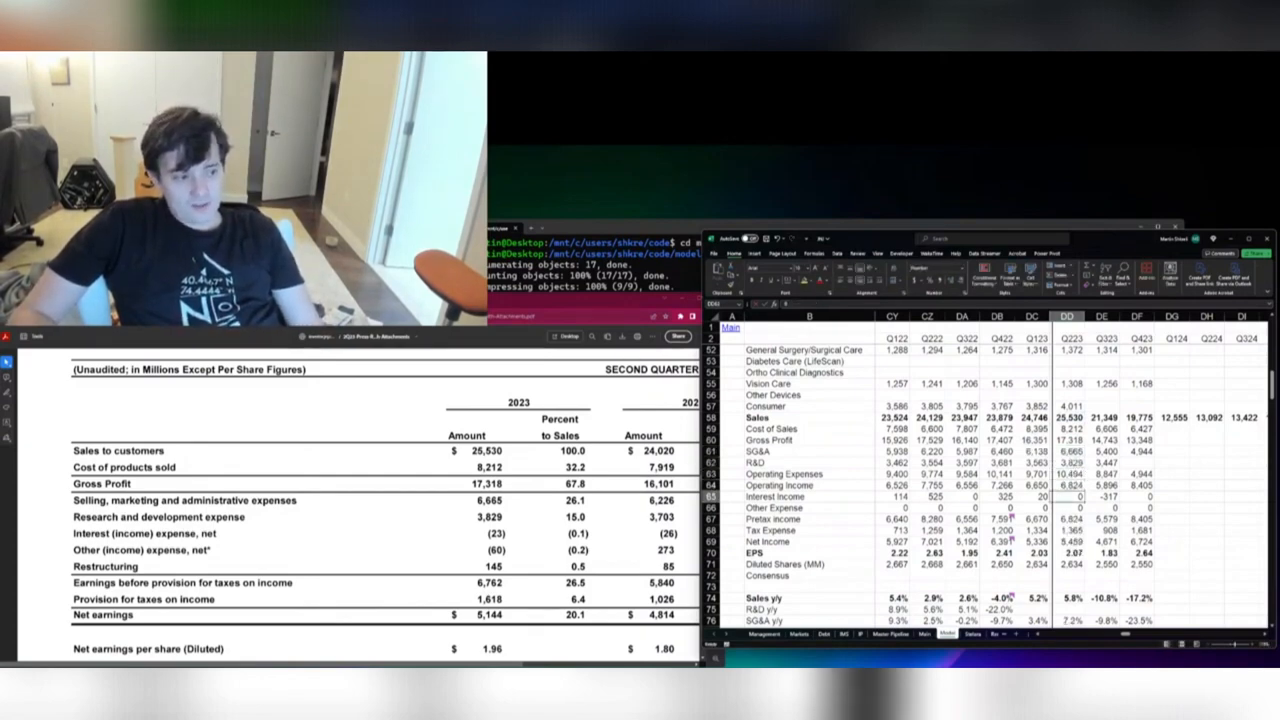
type("=23+60")
key("Return")
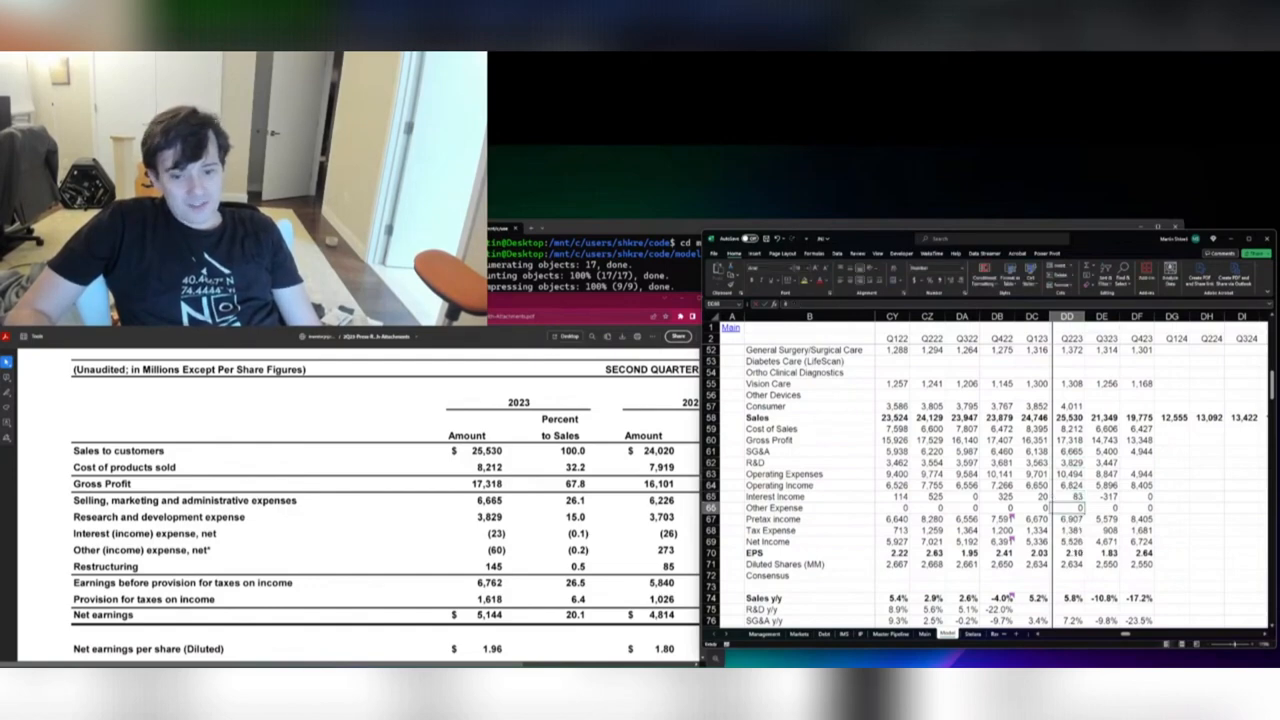
Set the Q223 Tax Expense to 1618, the release's provision for taxes on income
key("Return")
key("Return")
type("1618")
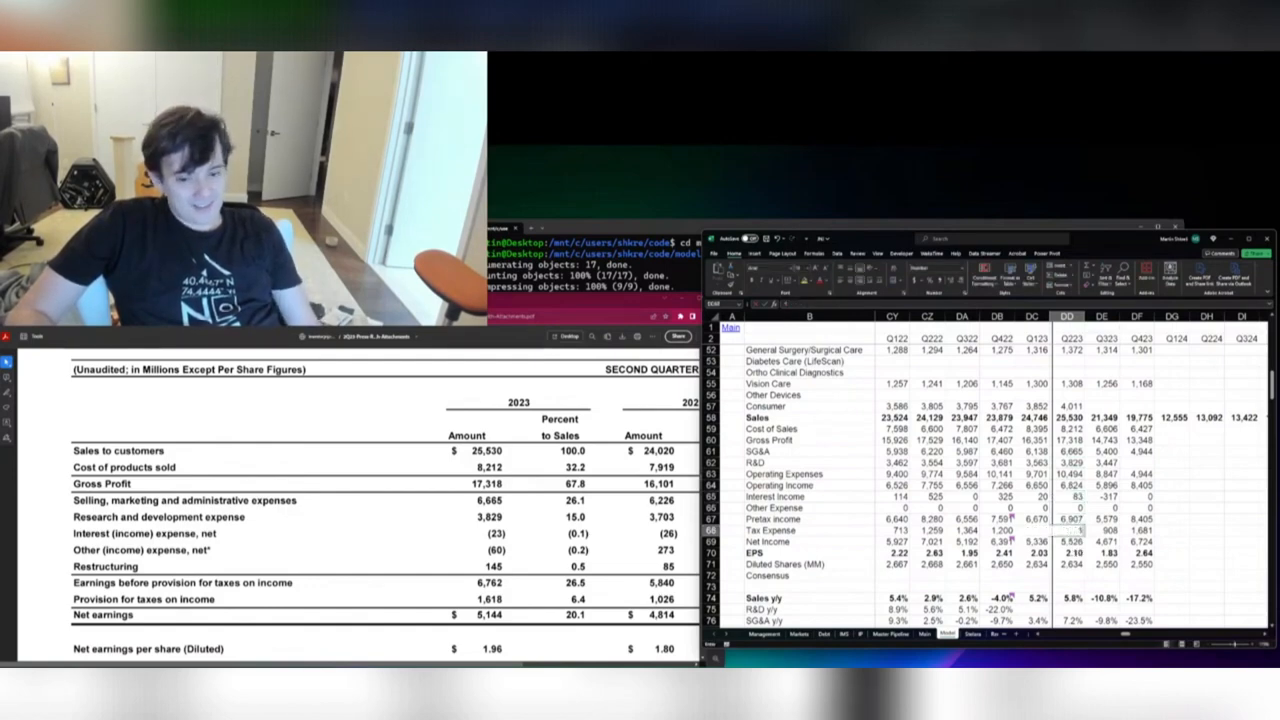
key("Return")
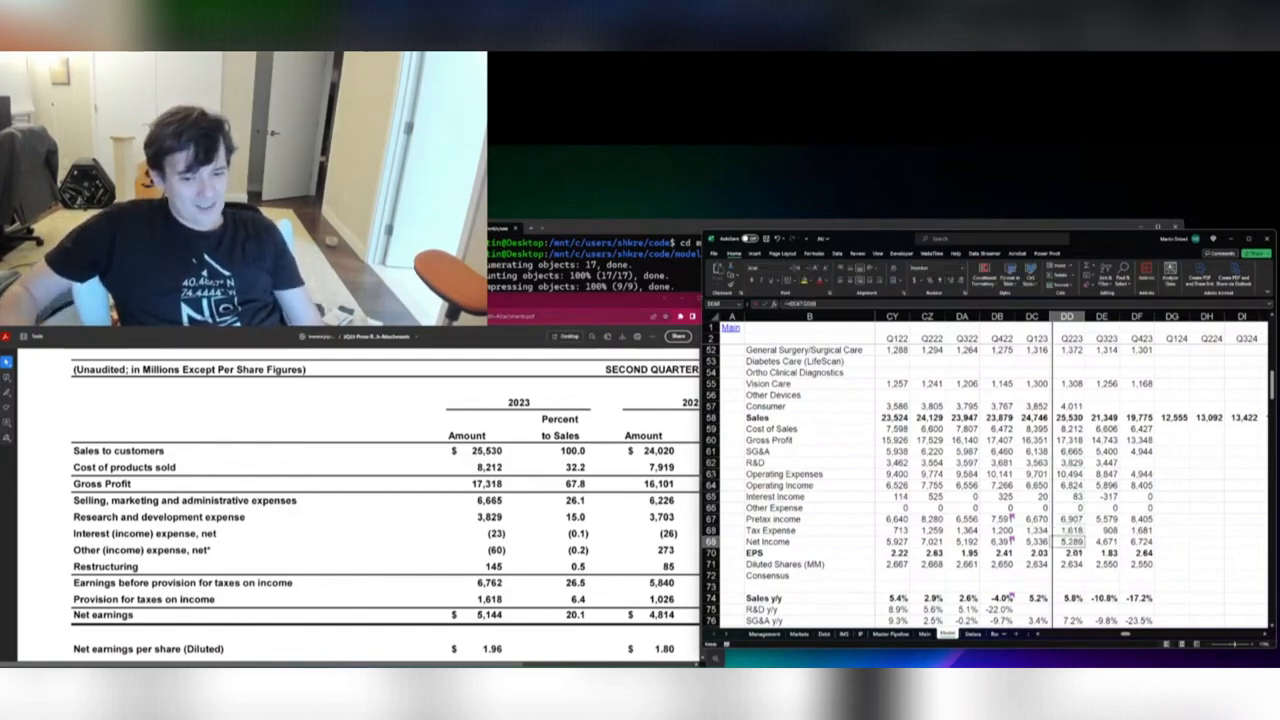
Set the Q223 Diluted Shares to 2625.7 from the release's average diluted shares outstanding
scroll(391, 451, "down", 5)
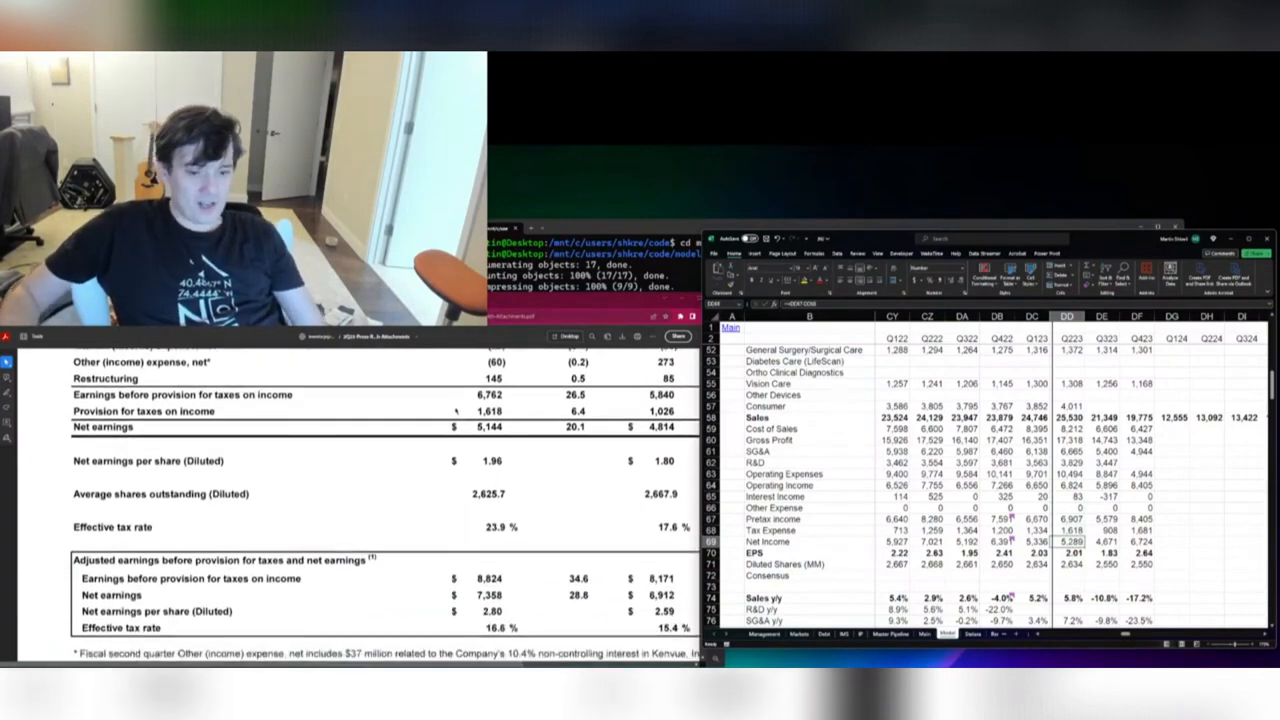
key("Return")
key("Return")
key("Return")
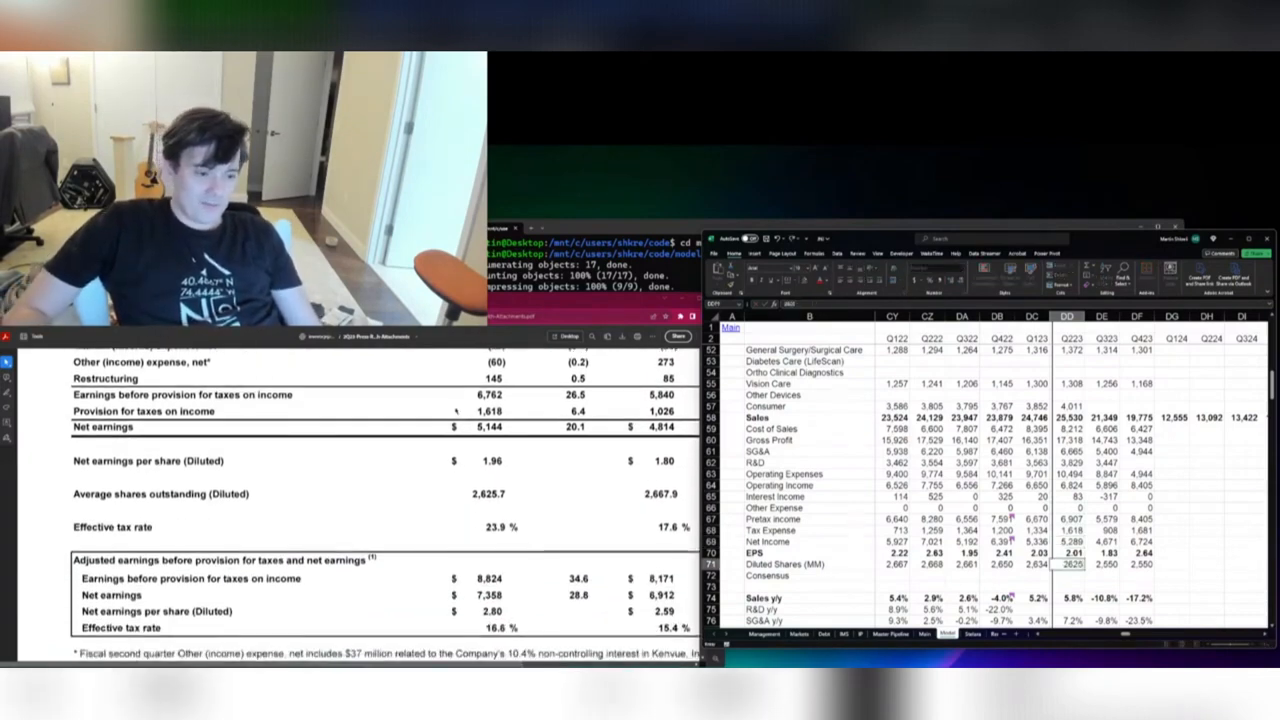
key("Up")
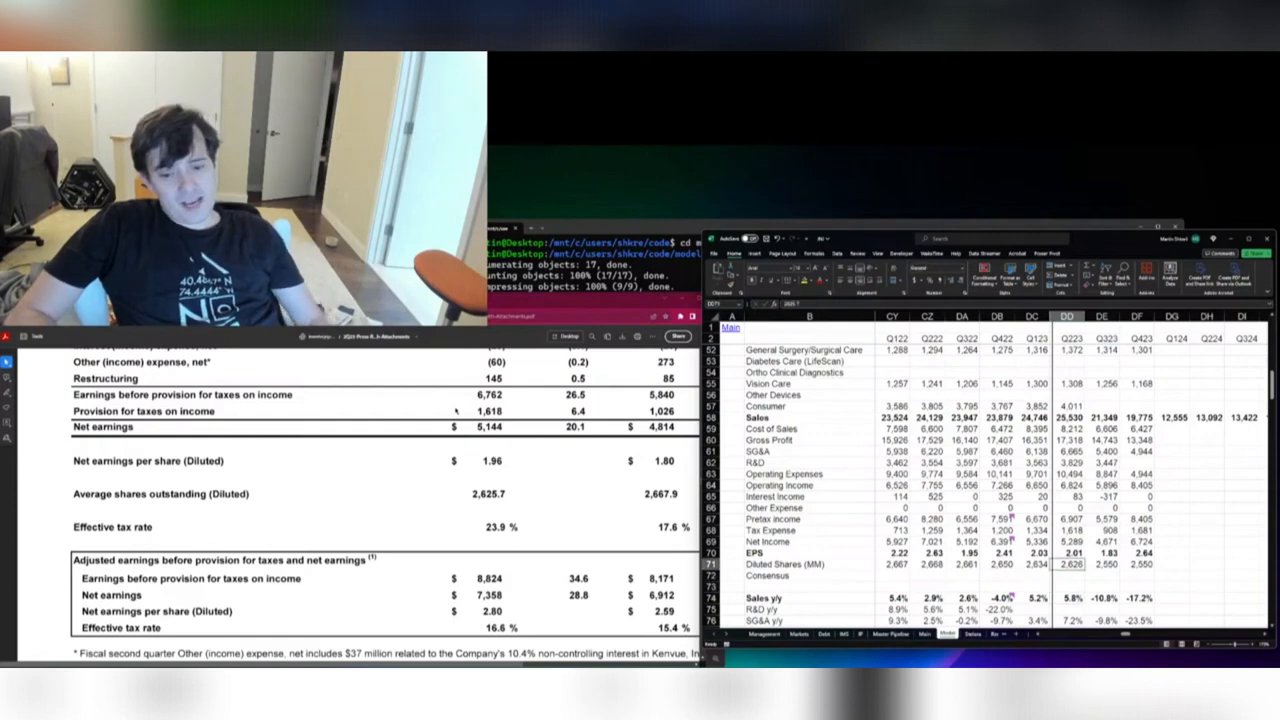
Review the diluted share count of prior quarters and the Q223 year-over-year growth rows from Sales down to Ethicon-Endo
key("Left")
key("Left")
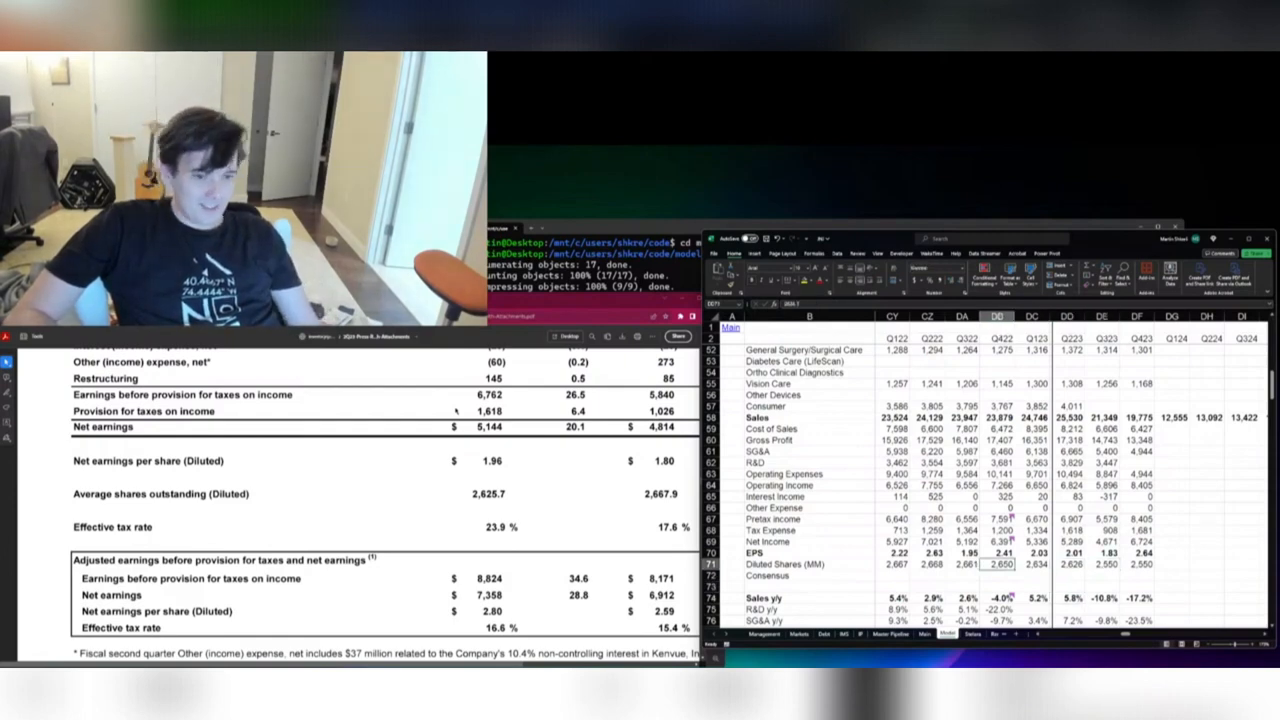
key("Down")
key("Right")
key("Down")
key("Down")
key("Right")
key("Down")
key("Down")
key("Down")
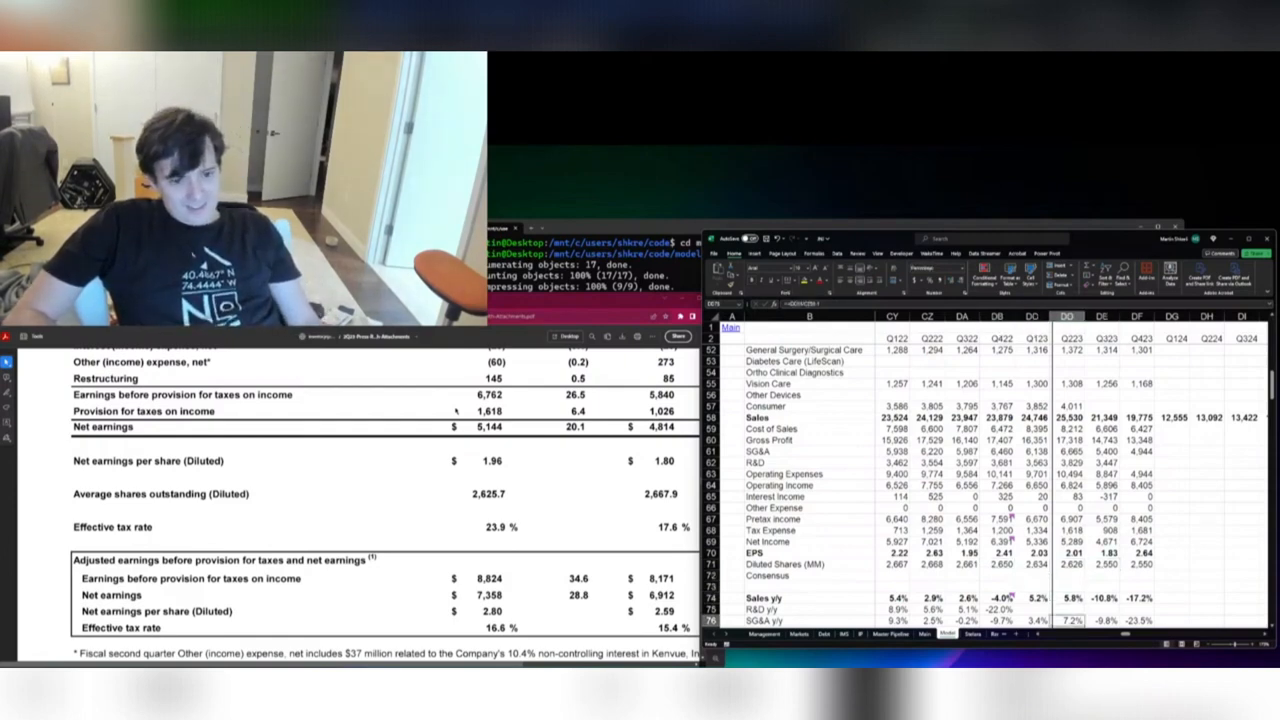
key("Down")
key("Down")
key("Down")
key("Down")
key("Down")
key("Down")
key("Down")
key("Down")
key("Down")
key("Down")
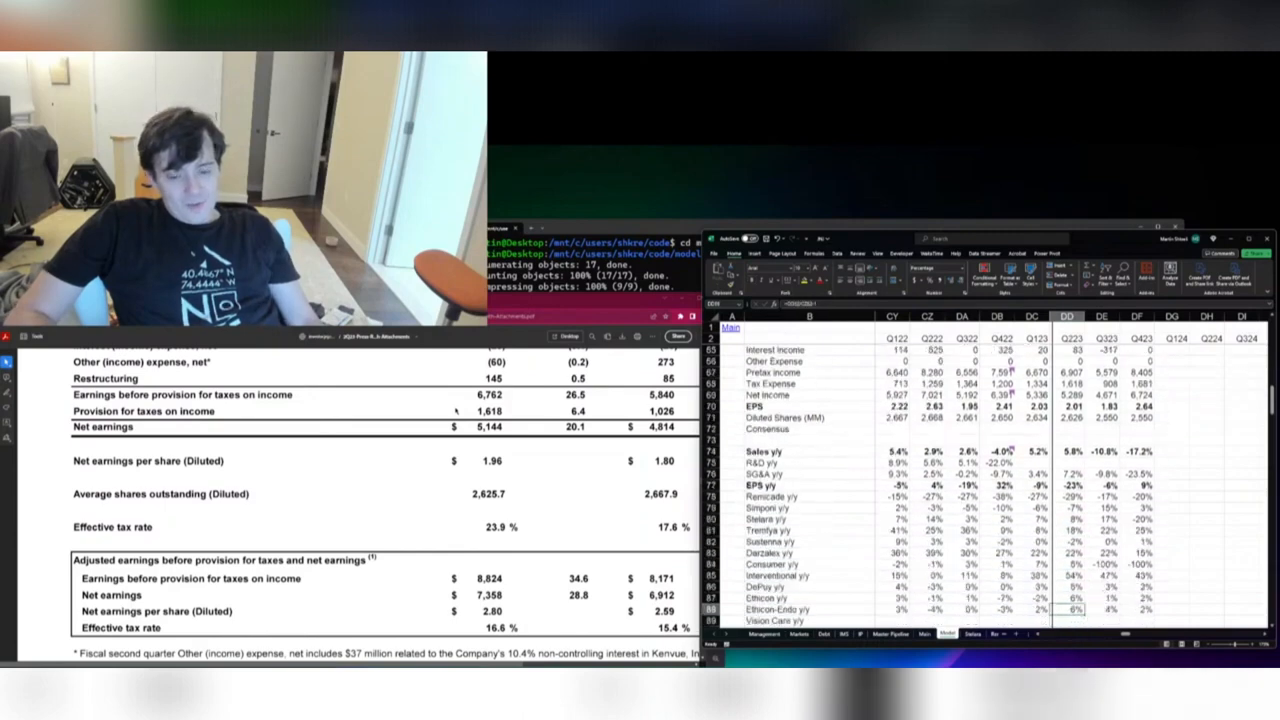
Review the Q223 column back up from the Ethicon-Endo growth row through Remicade growth and Diluted Shares to the Sales row
key("Up")
key("Up")
key("Up")
key("Up")
key("Up")
key("Up")
key("Up")
key("Up")
key("Up")
key("Up")
key("Up")
key("Up")
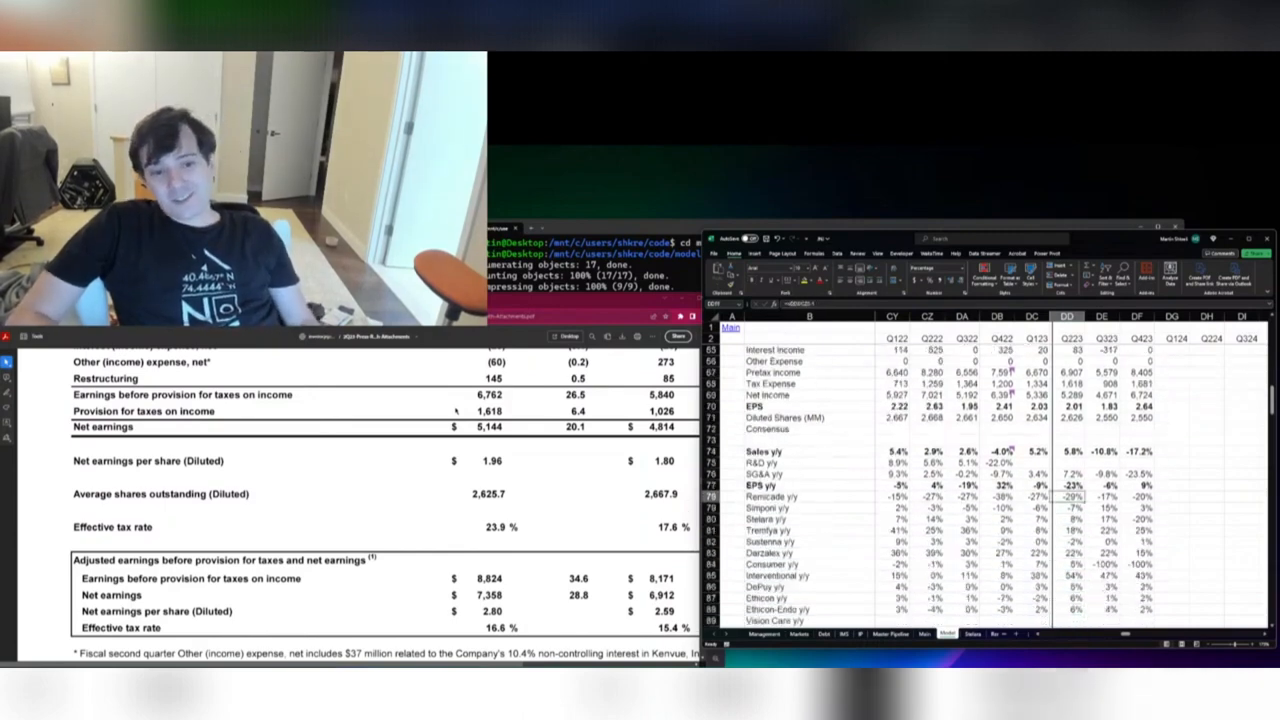
key("Up")
key("Up")
key("Up")
key("Up")
key("Up")
key("Up")
key("Up")
key("Up")
key("Up")
key("Up")
key("Up")
key("Up")
key("Up")
key("Up")
key("Up")
key("Up")
key("Up")
key("Up")
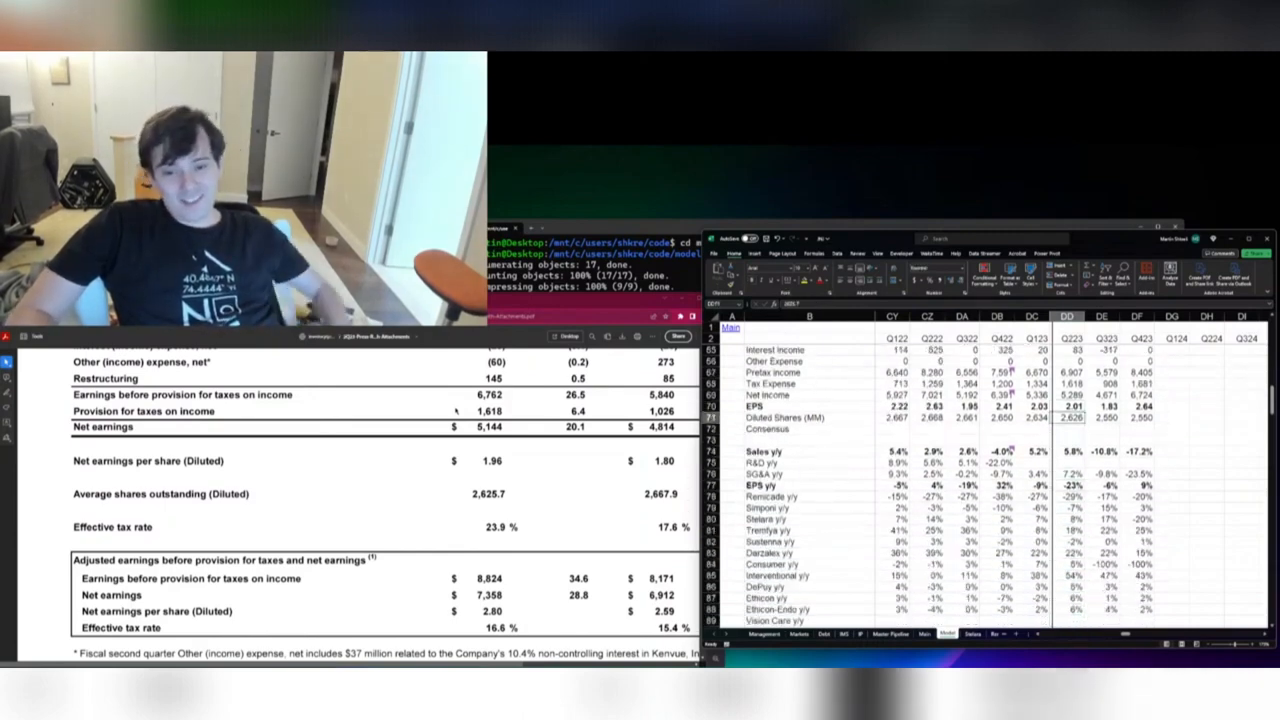
key("Down")
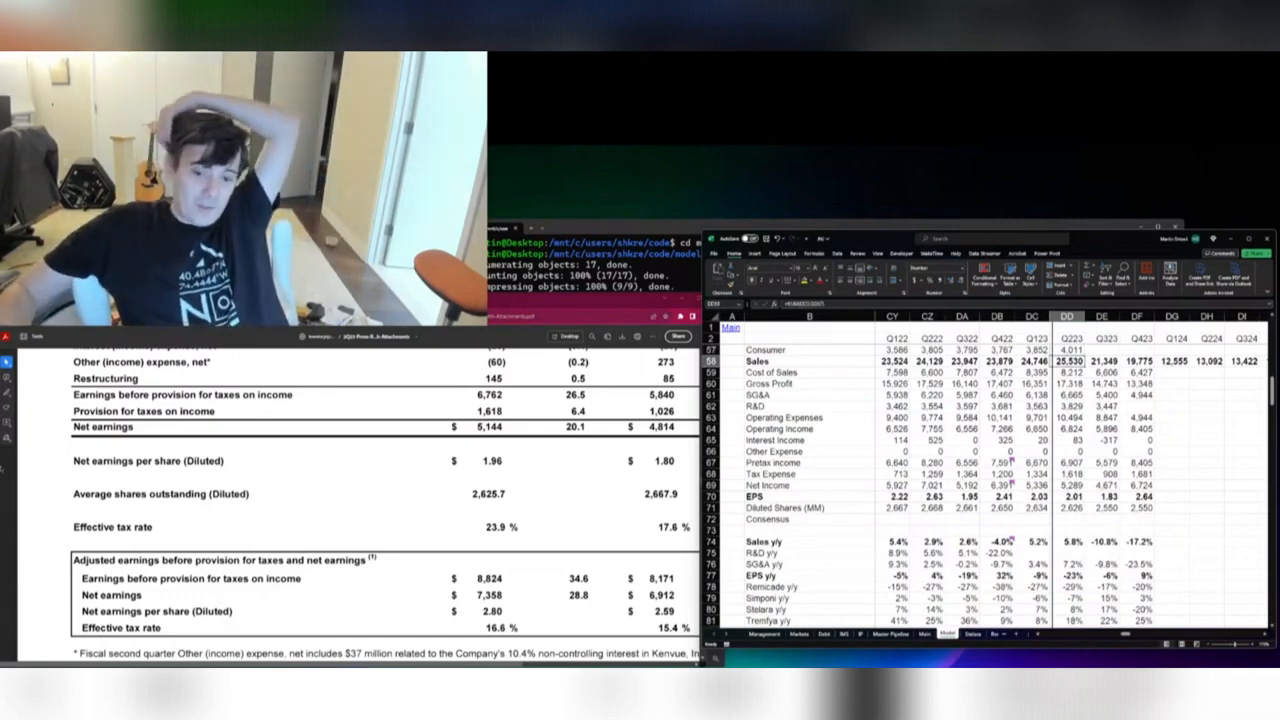
Move the vertical divider line beside Q223 to the boundary between Q323 and Q423, and put the earnings release window away
left_click_drag(1054, 407, 1122, 406)
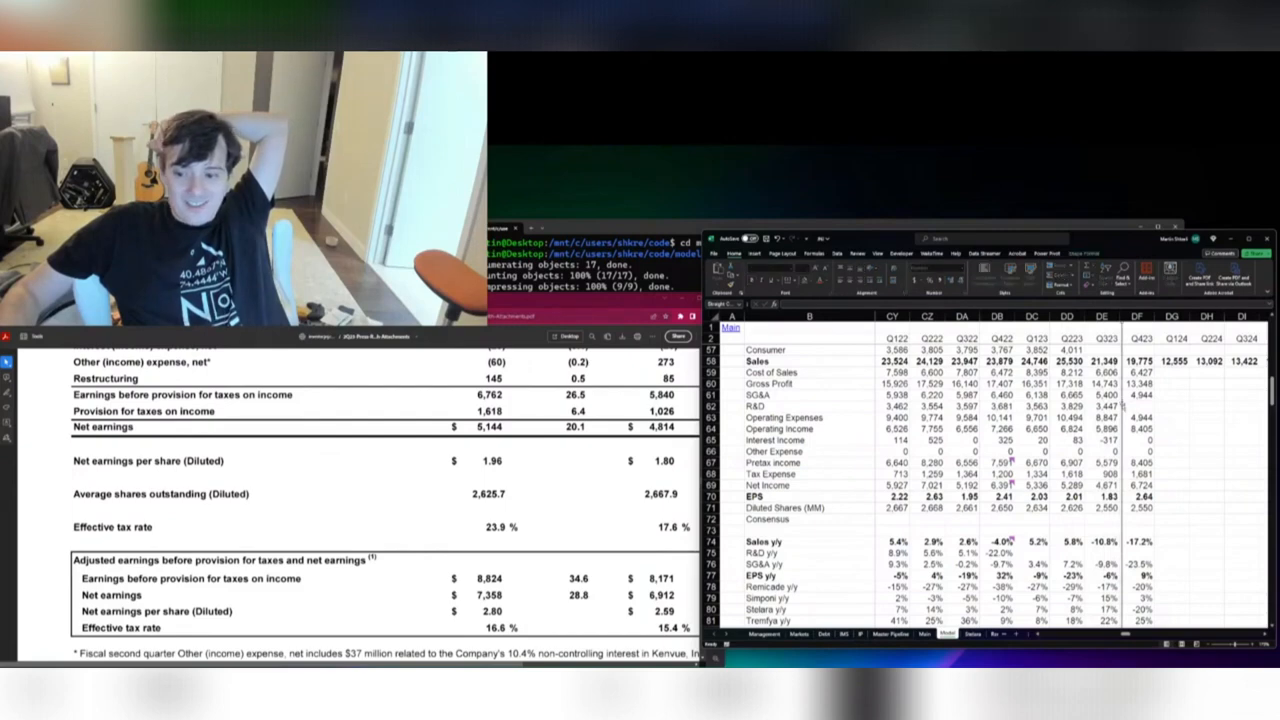
left_click(1062, 452)
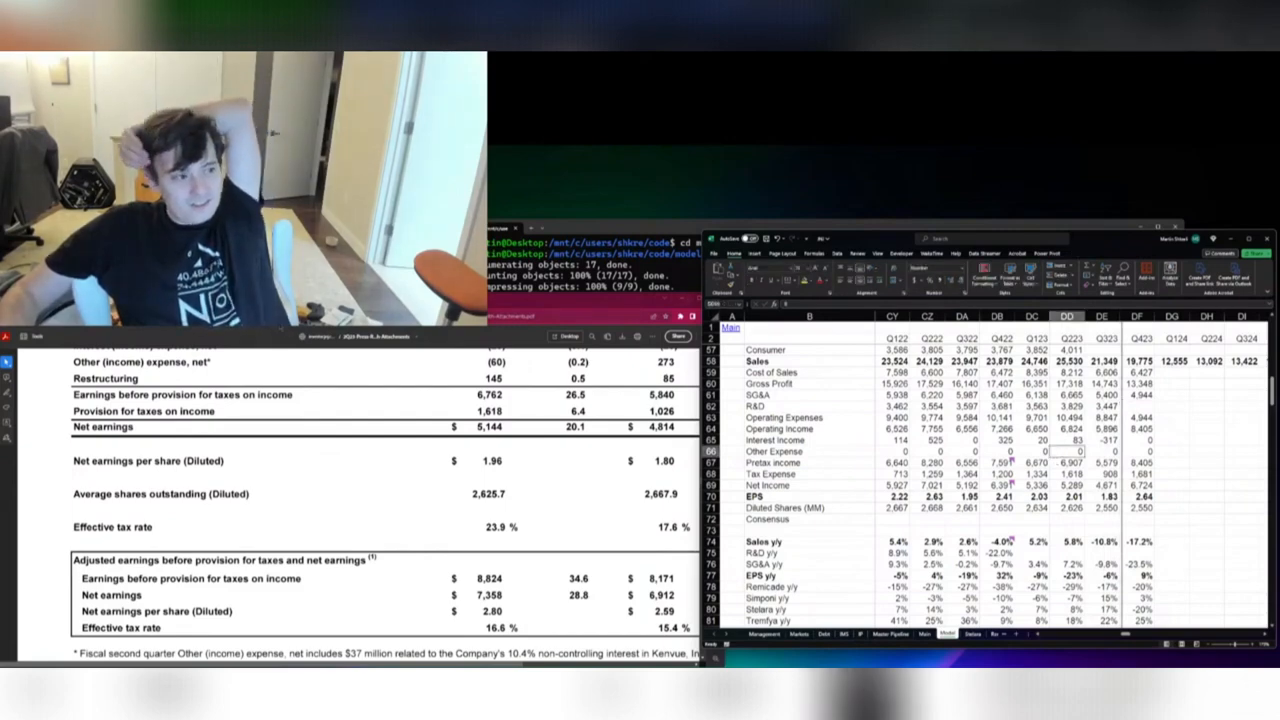
left_click(597, 301)
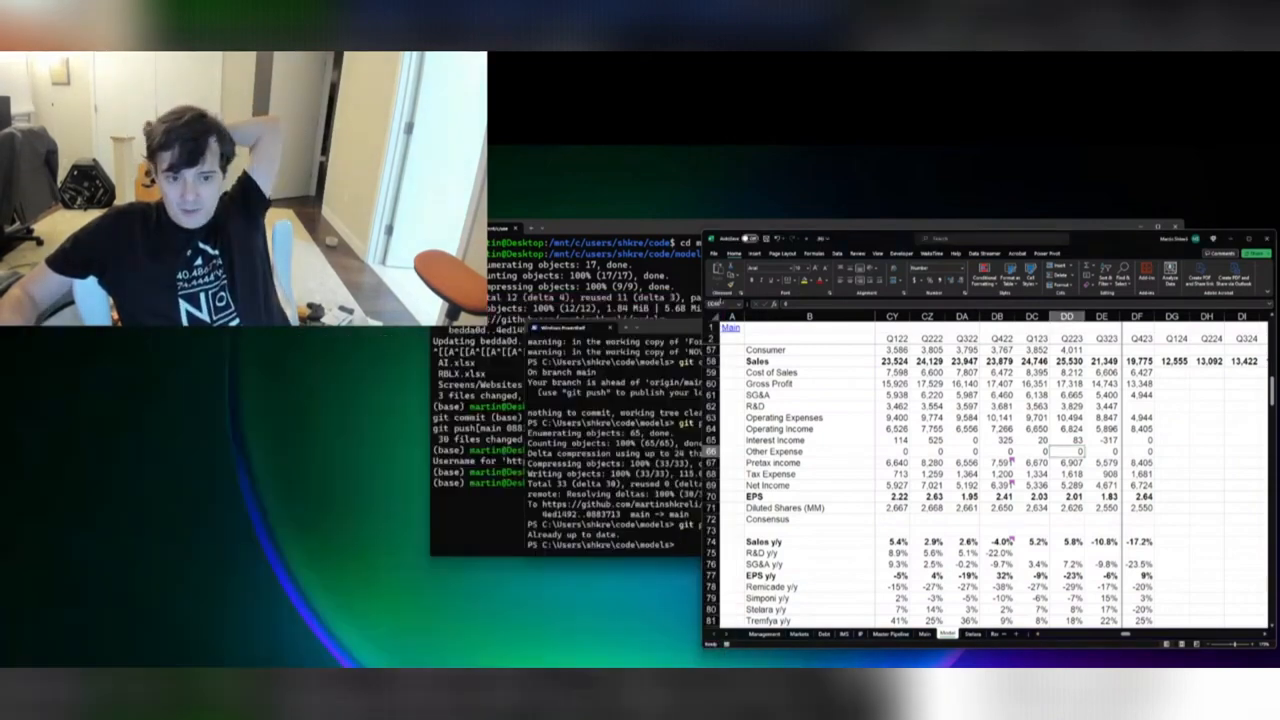
left_click(714, 298)
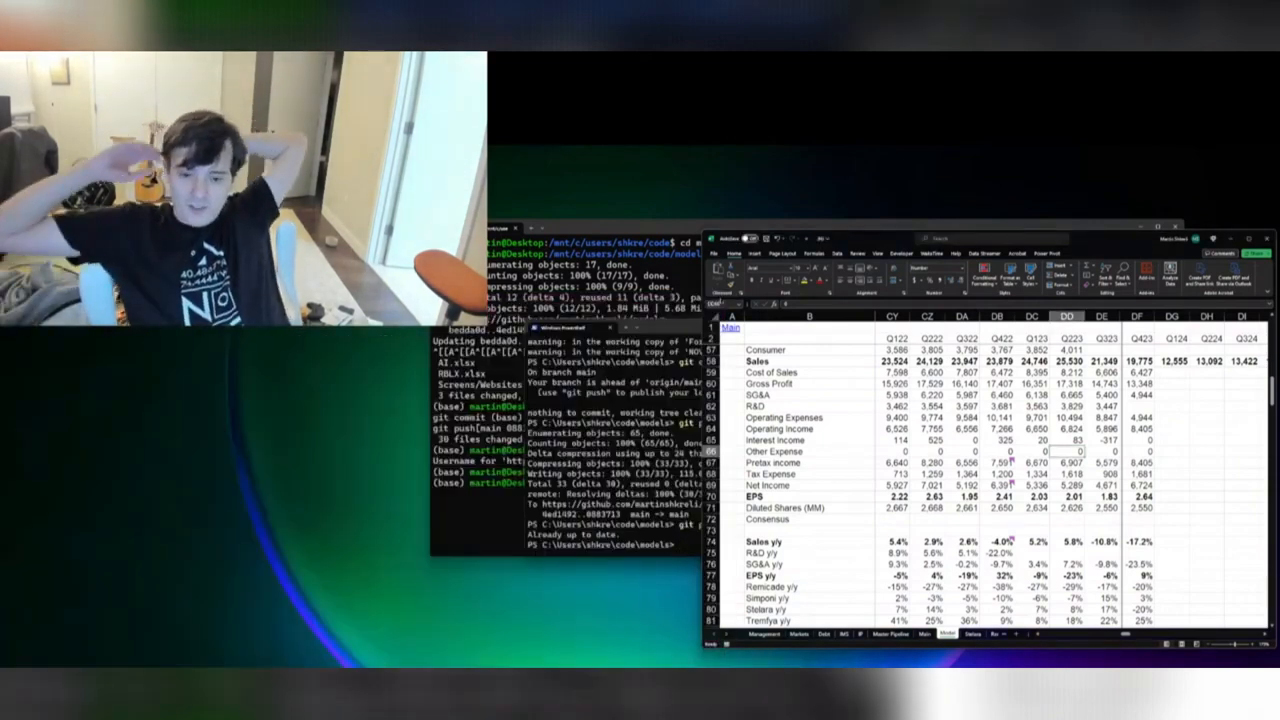